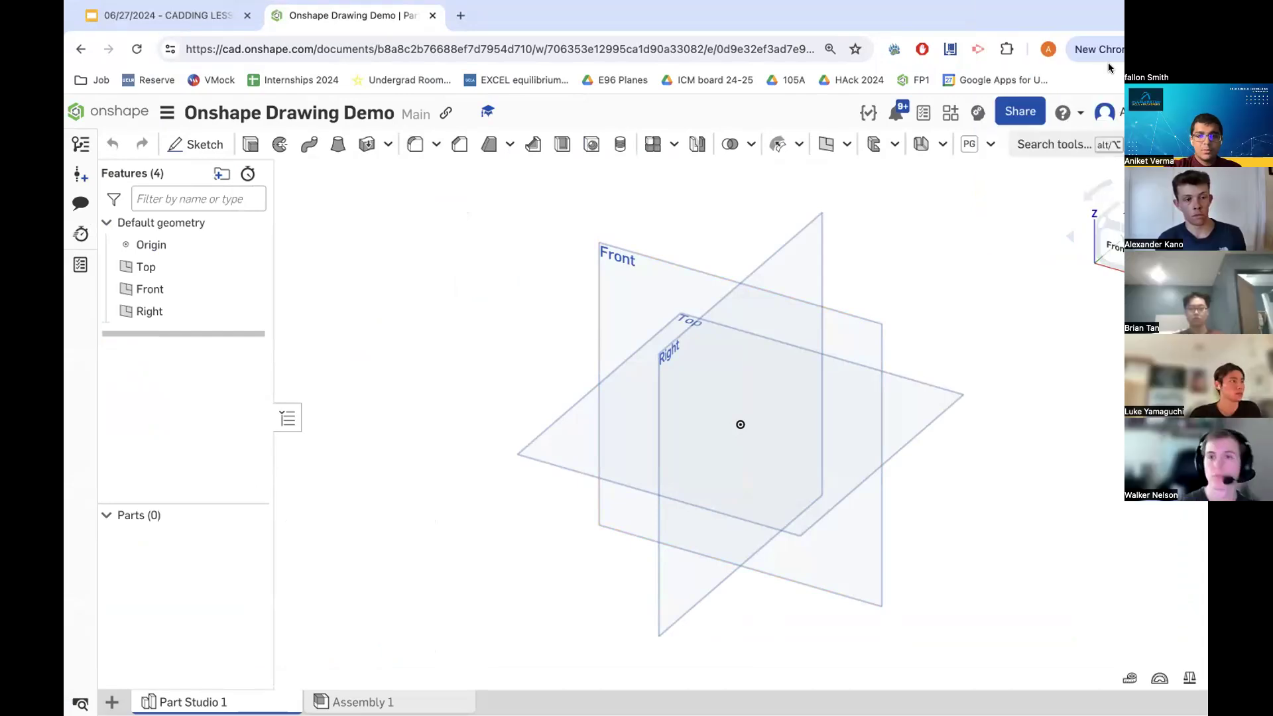
- Review the House Demonstration reference slide in the Google Slides presentation and return to the Onshape part studio
{"action": "left_click", "coordinate": [169, 15]}
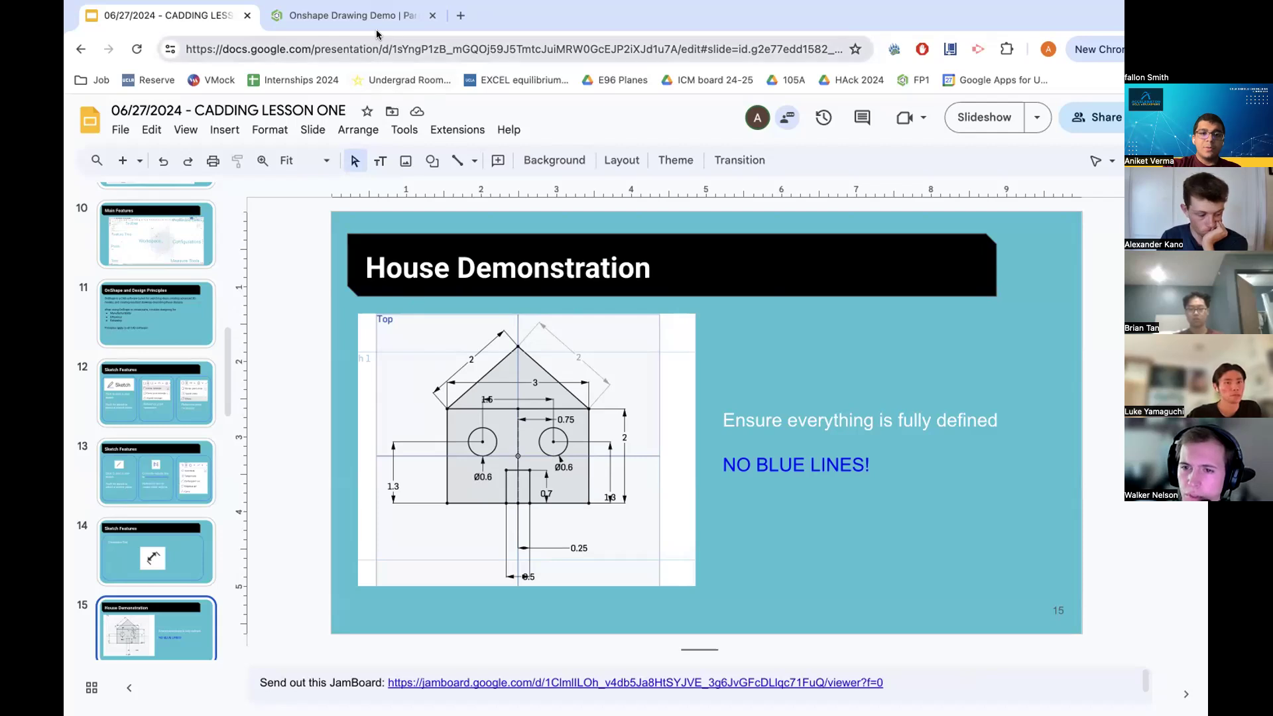
{"action": "left_click", "coordinate": [345, 16]}
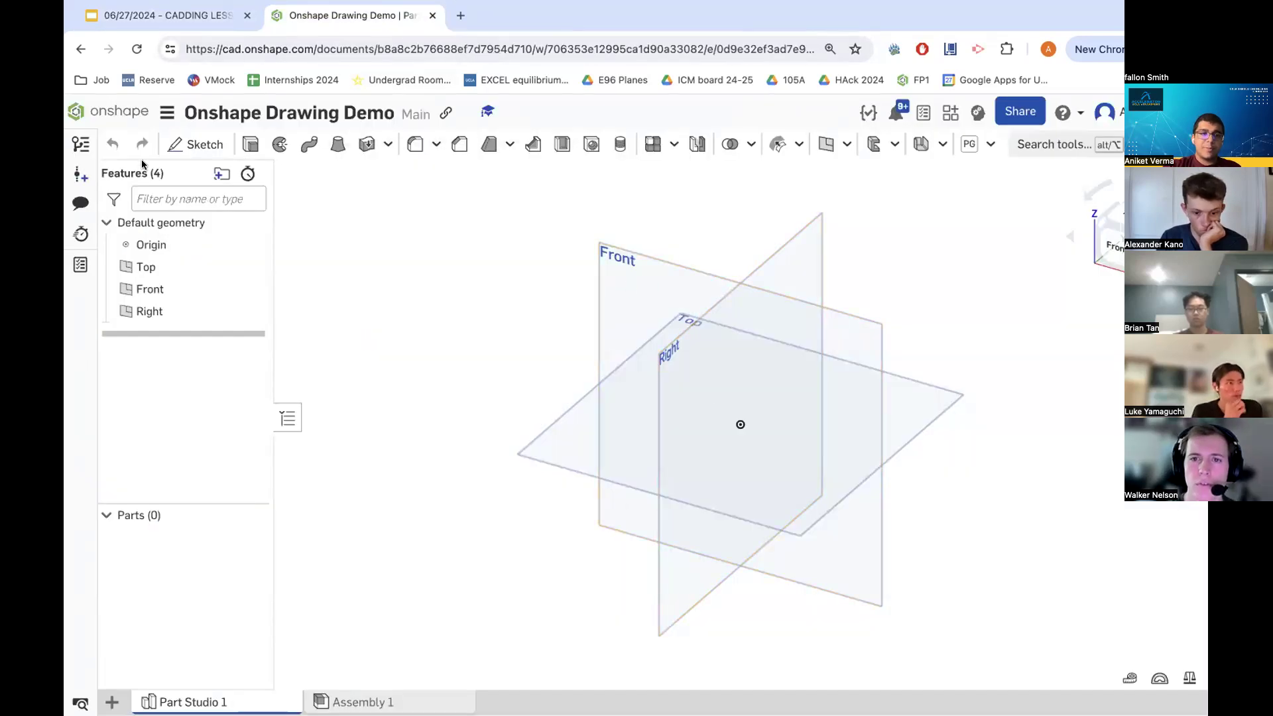
- Start a new sketch on the Front plane and view the plane face-on
{"action": "left_click", "coordinate": [193, 147]}
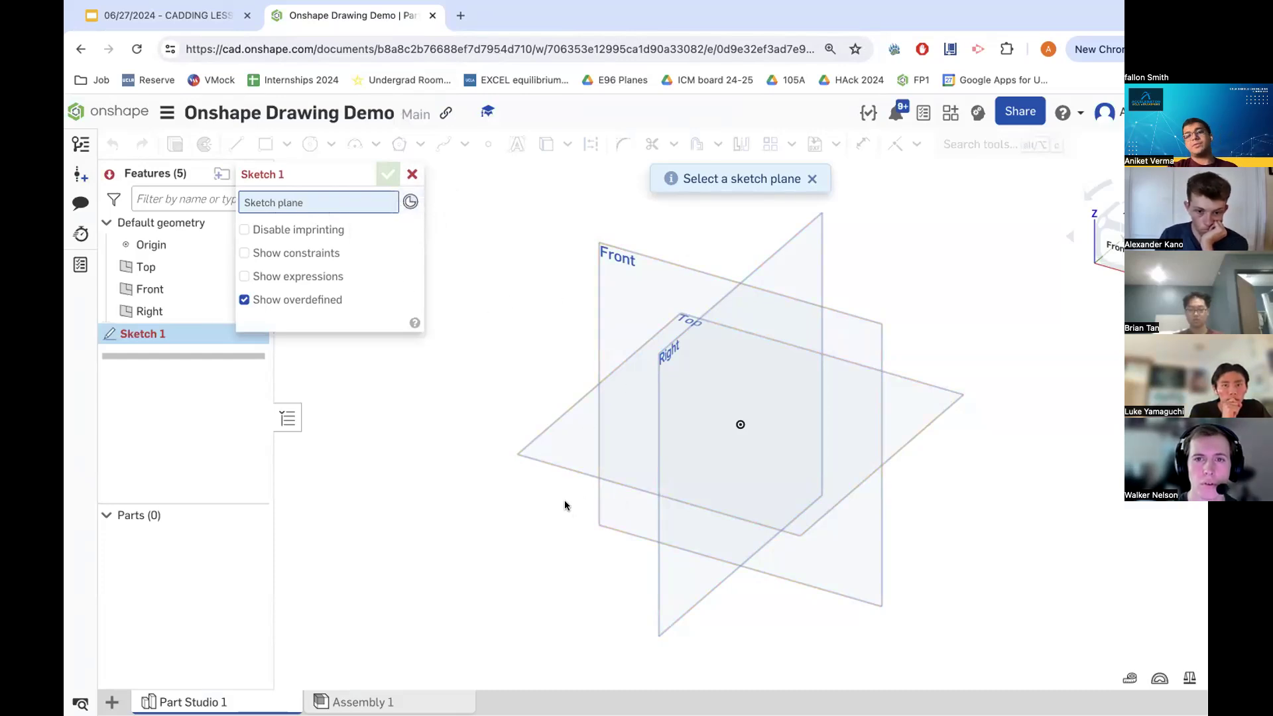
{"action": "left_click", "coordinate": [603, 350]}
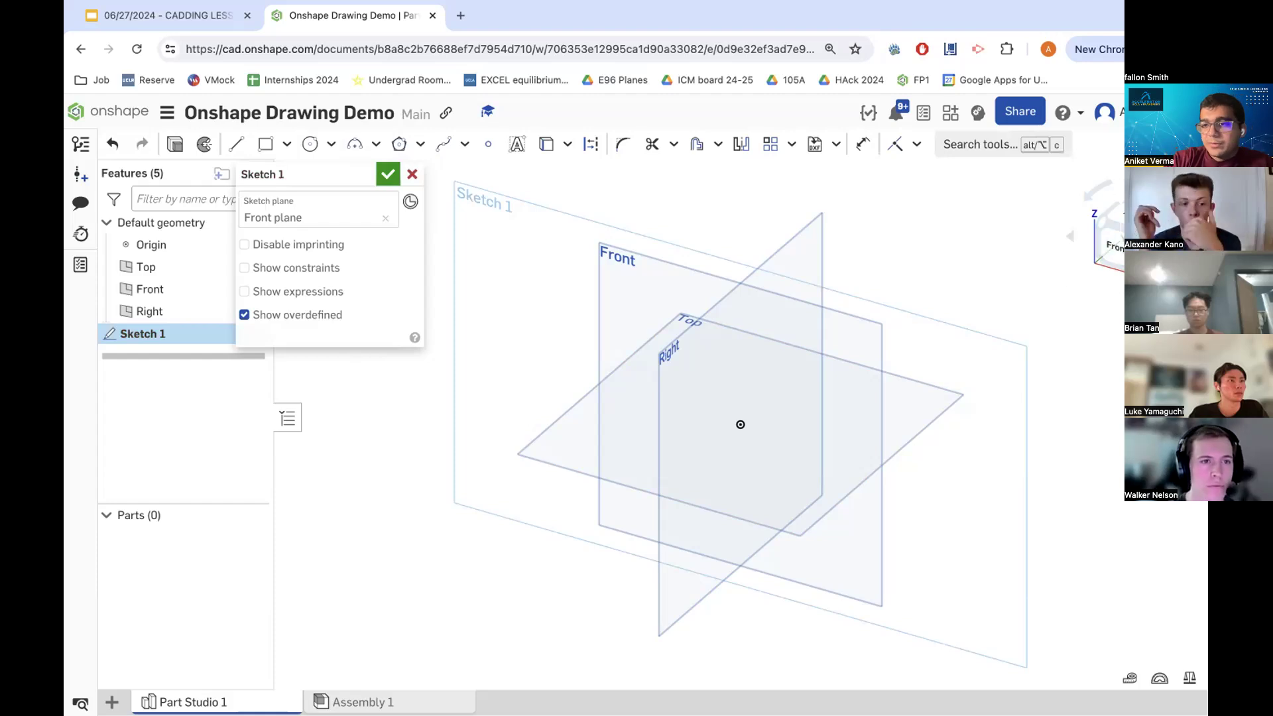
{"action": "left_click", "coordinate": [1095, 258]}
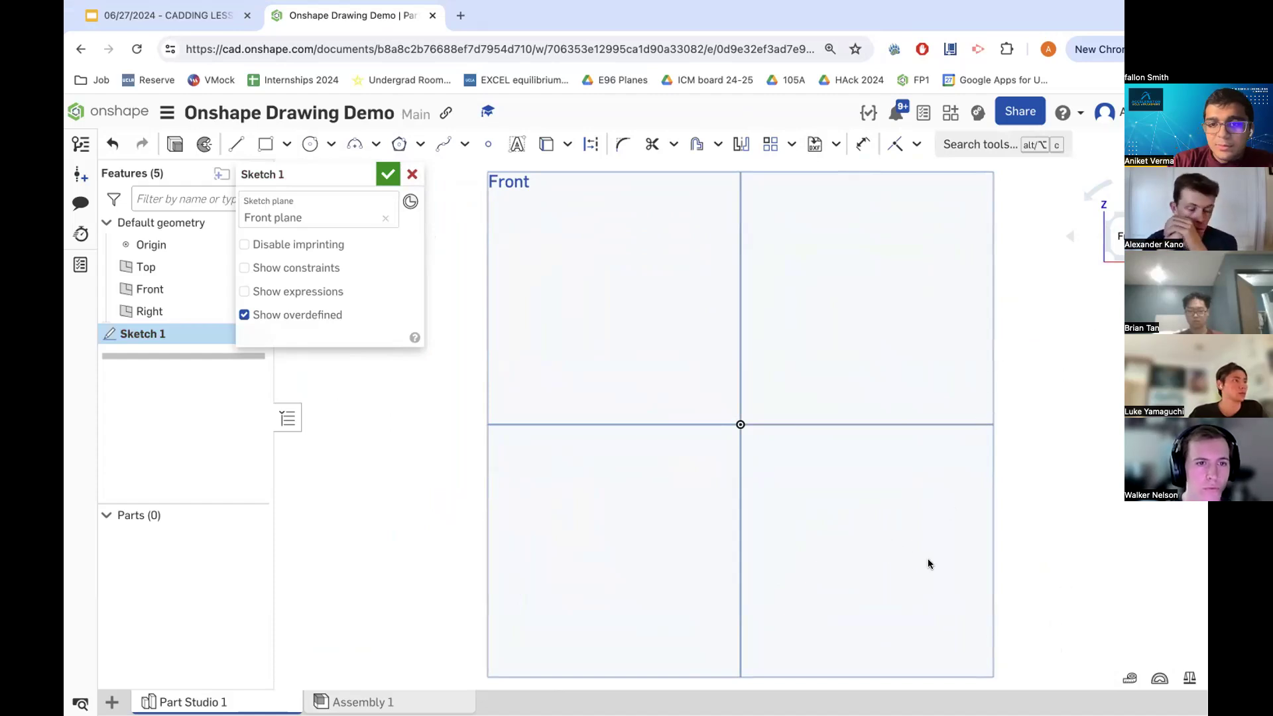
{"action": "scroll", "coordinate": [788, 384], "scroll_direction": "down", "scroll_amount": 2}
{"action": "scroll", "coordinate": [801, 405], "scroll_direction": "up", "scroll_amount": 1}
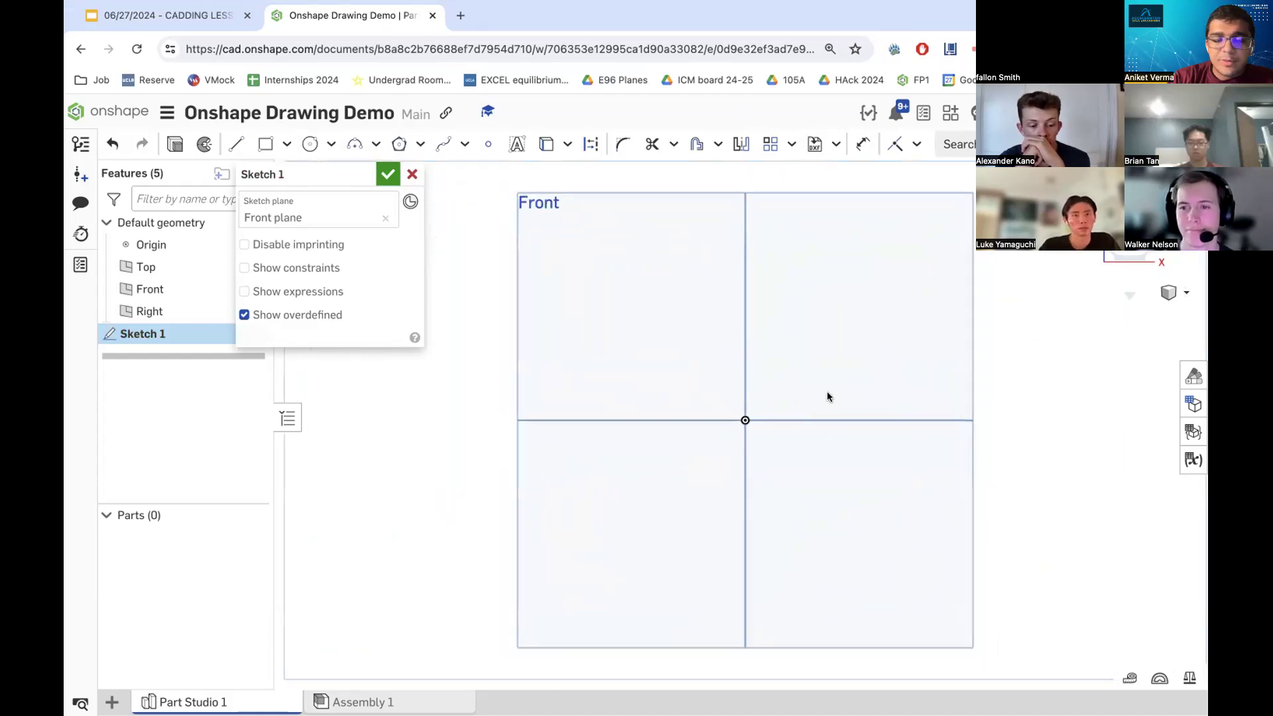
{"action": "left_click", "coordinate": [287, 143]}
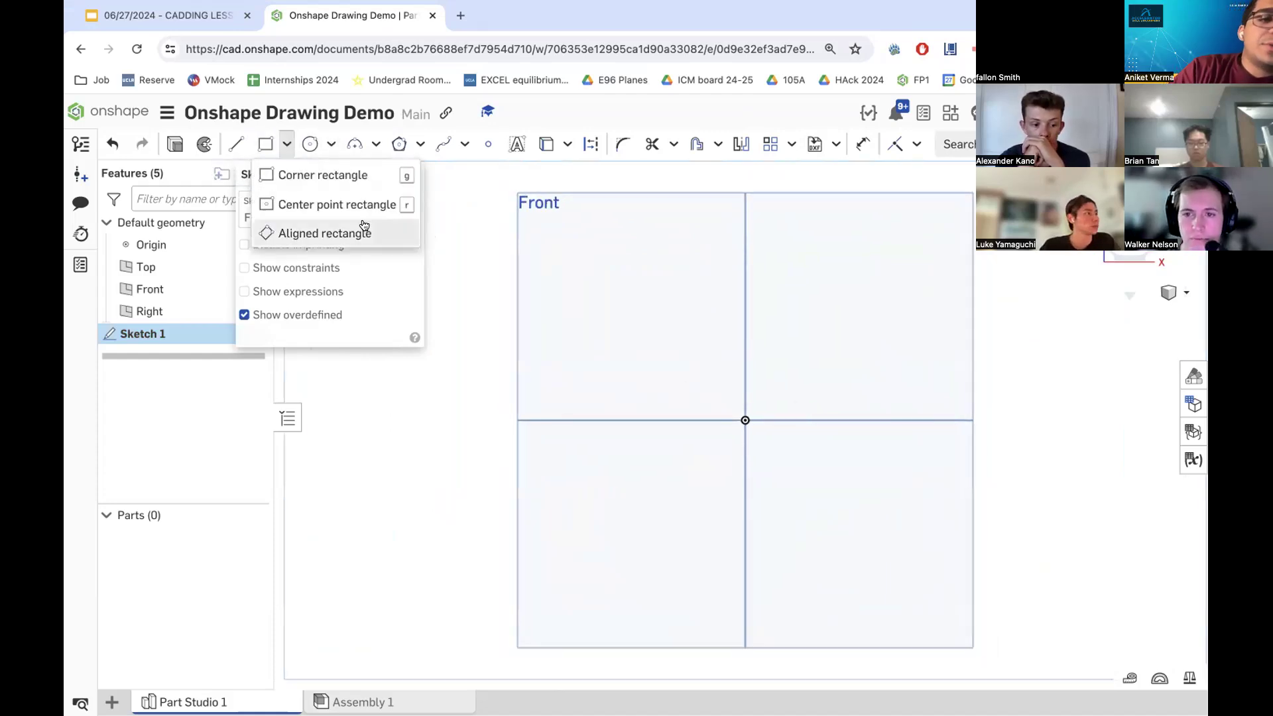
{"action": "left_click", "coordinate": [341, 206]}
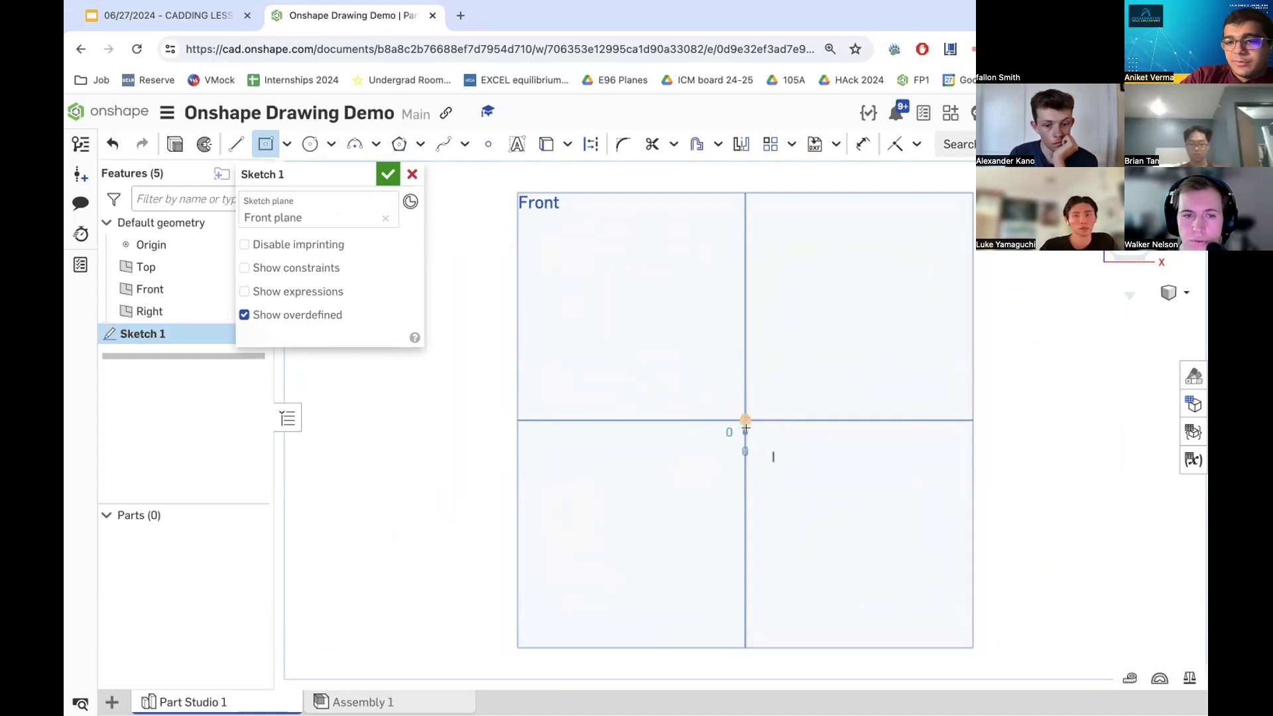
{"action": "left_click", "coordinate": [596, 353]}
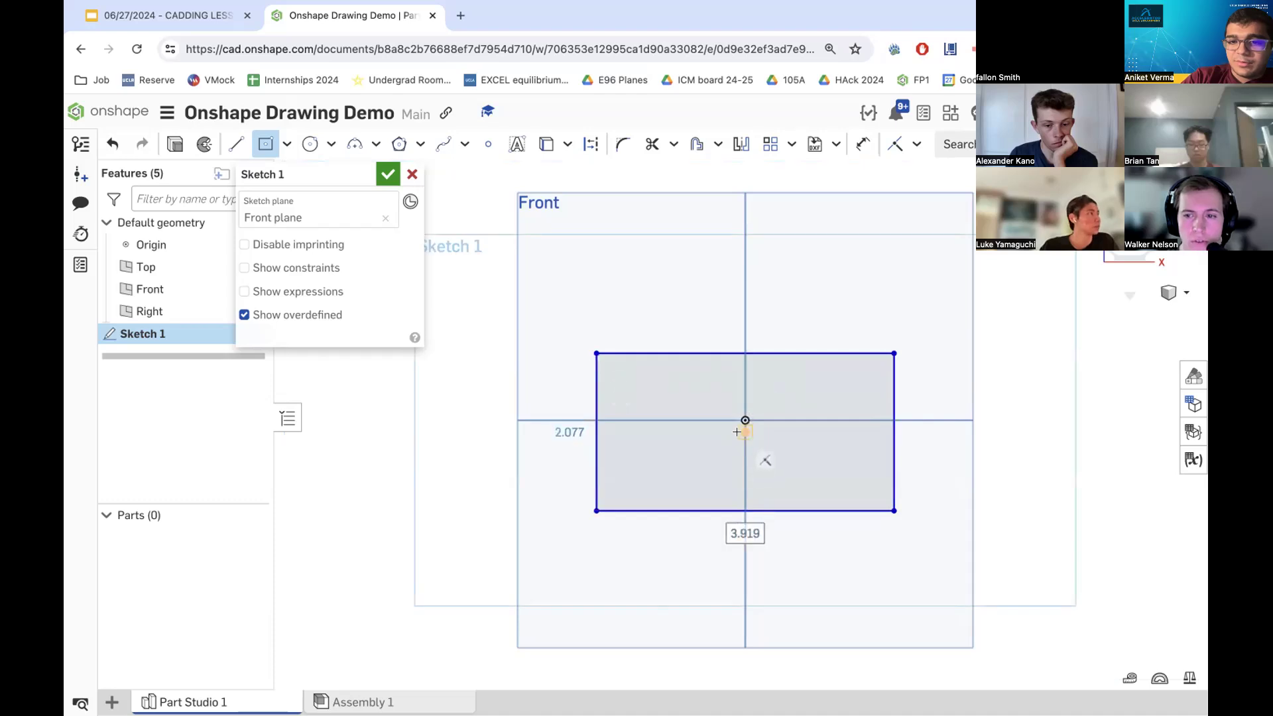
{"action": "left_click", "coordinate": [895, 144]}
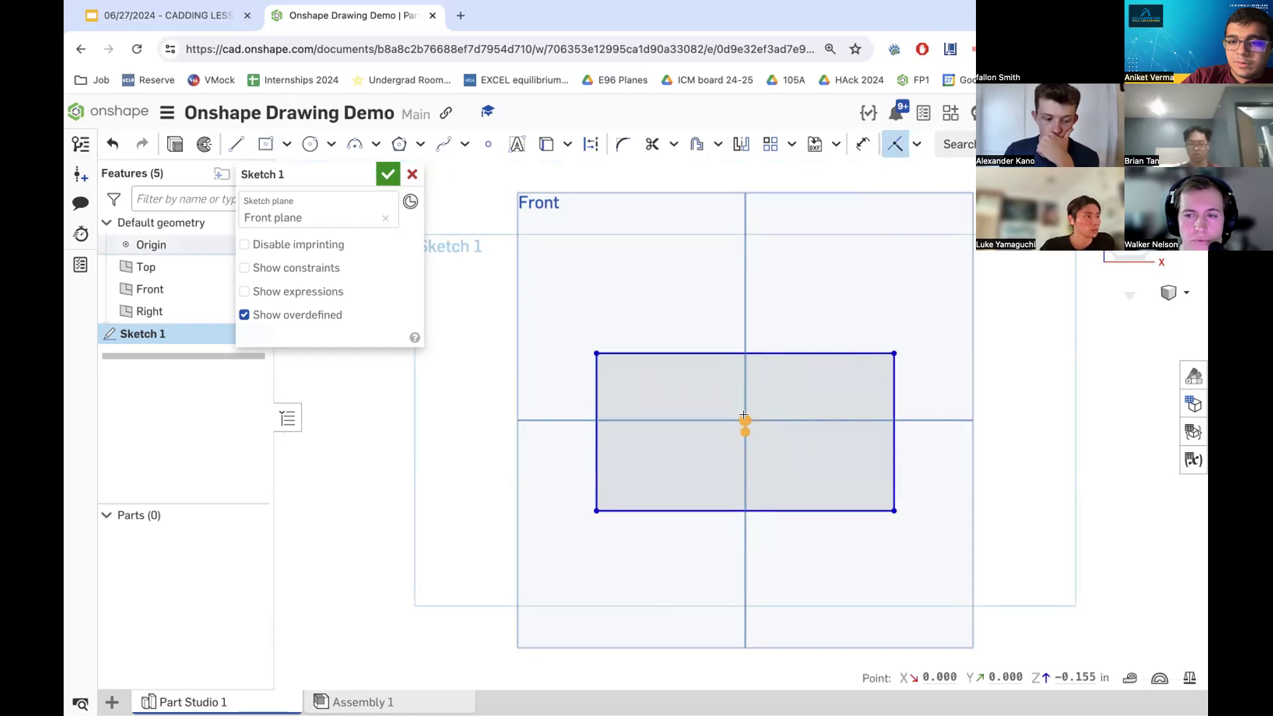
{"action": "left_click_drag", "start_coordinate": [746, 431], "coordinate": [745, 421]}
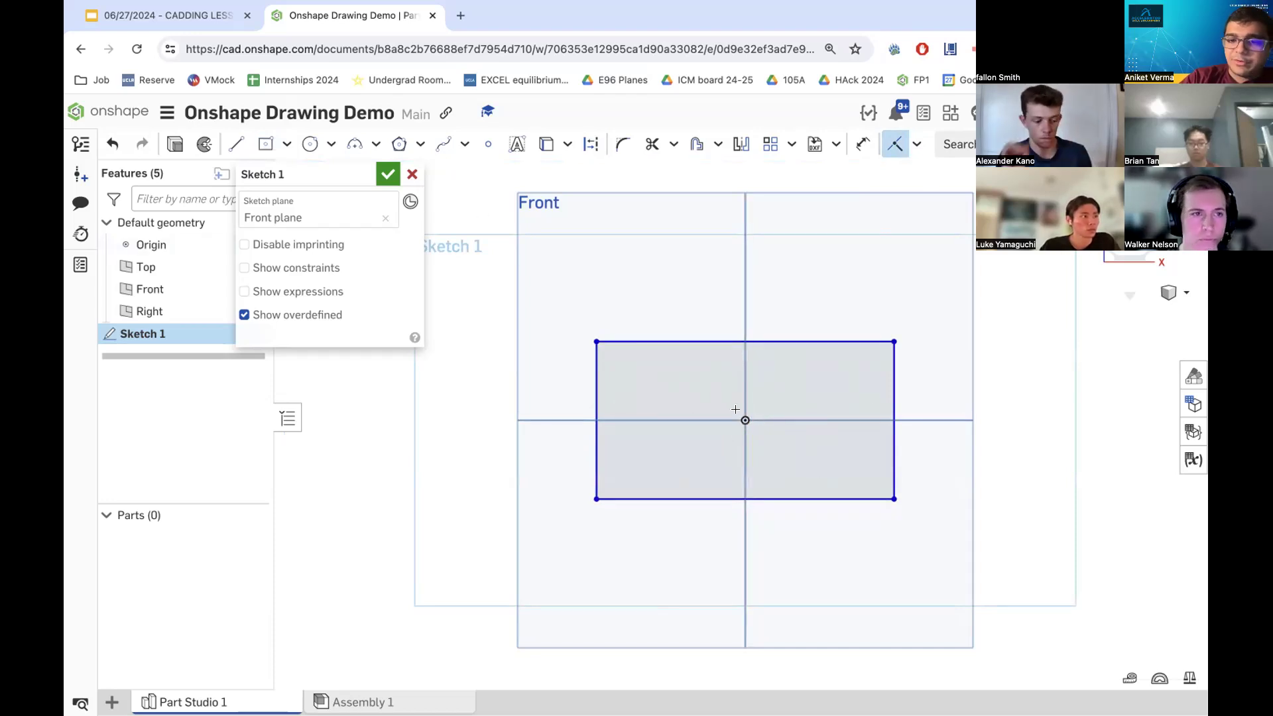
{"action": "scroll", "coordinate": [752, 409], "scroll_direction": "down", "scroll_amount": 1}
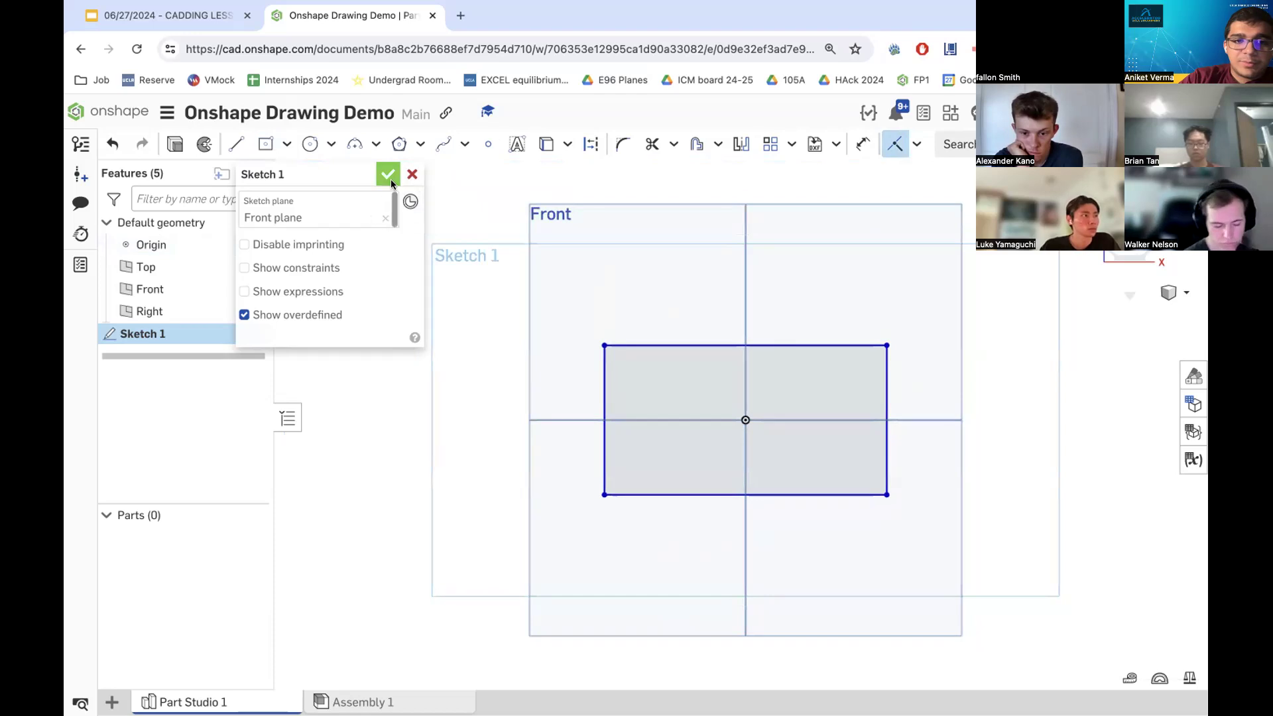
{"action": "left_click", "coordinate": [409, 175]}
- Restart the sketch on the Front plane
{"action": "left_click", "coordinate": [216, 150]}
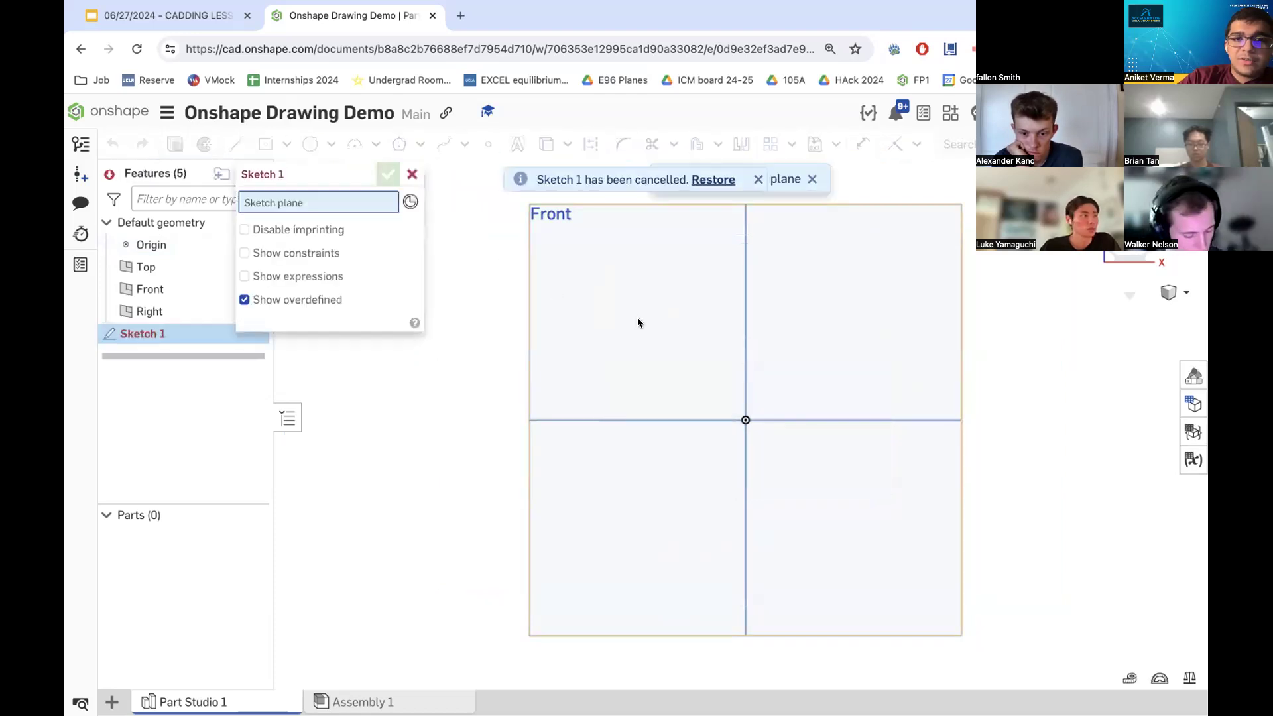
{"action": "left_click", "coordinate": [857, 569]}
- Sketch a center point rectangle centered on the origin, about 3.6 by 1.7 in
{"action": "left_click", "coordinate": [265, 144]}
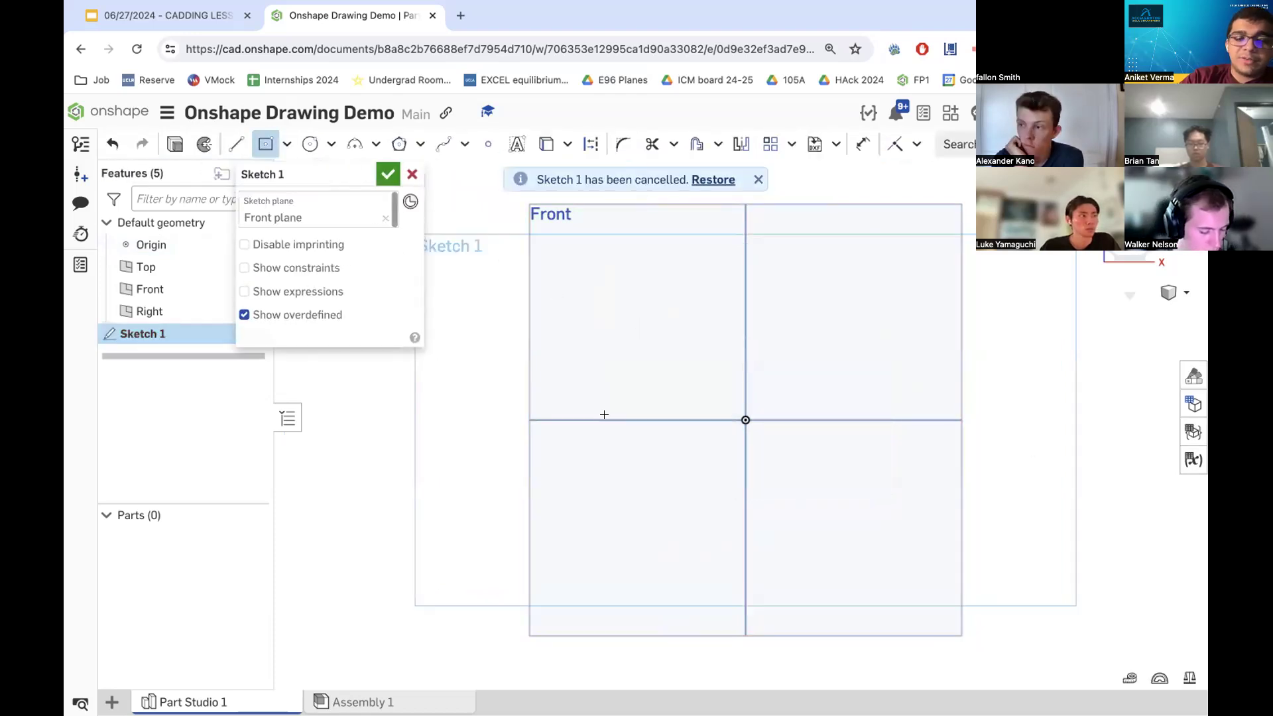
{"action": "left_click", "coordinate": [745, 419]}
{"action": "left_click", "coordinate": [612, 359]}
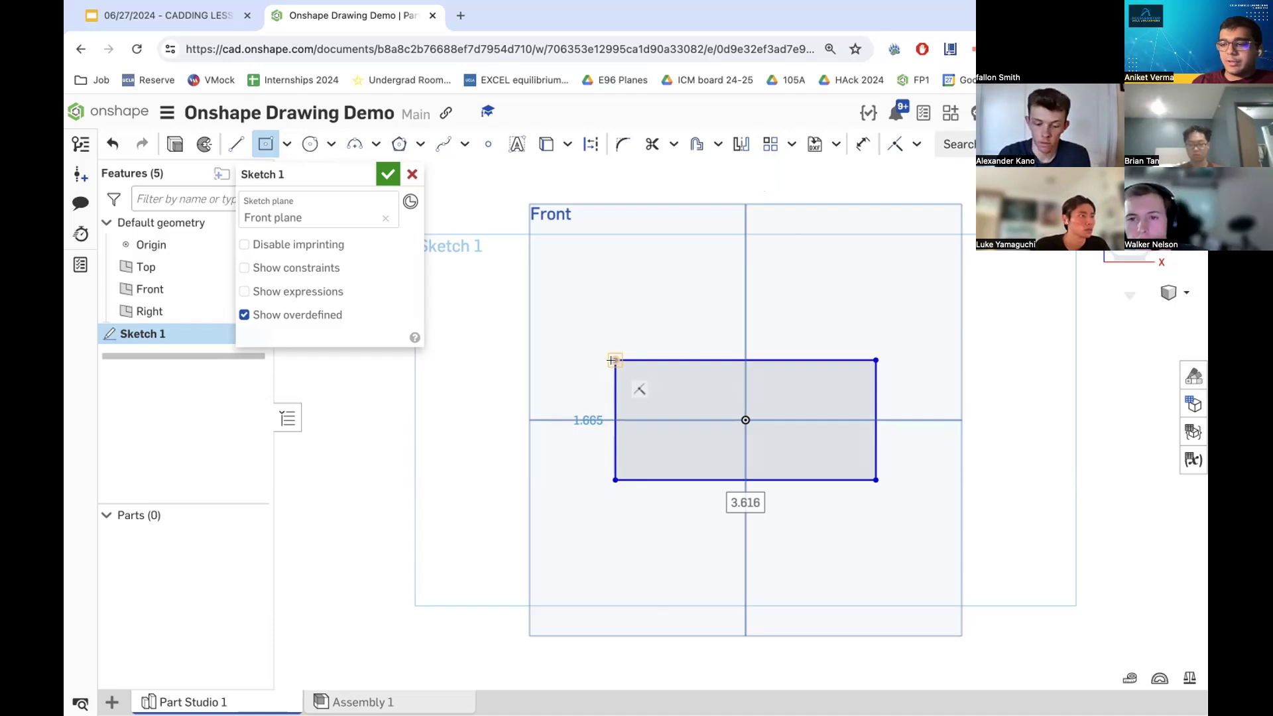
{"action": "key", "text": "Tab"}
{"action": "key", "text": "Tab"}
{"action": "key", "text": "Tab"}
{"action": "key", "text": "Tab"}
{"action": "key", "text": "Tab"}
{"action": "key", "text": "Tab"}
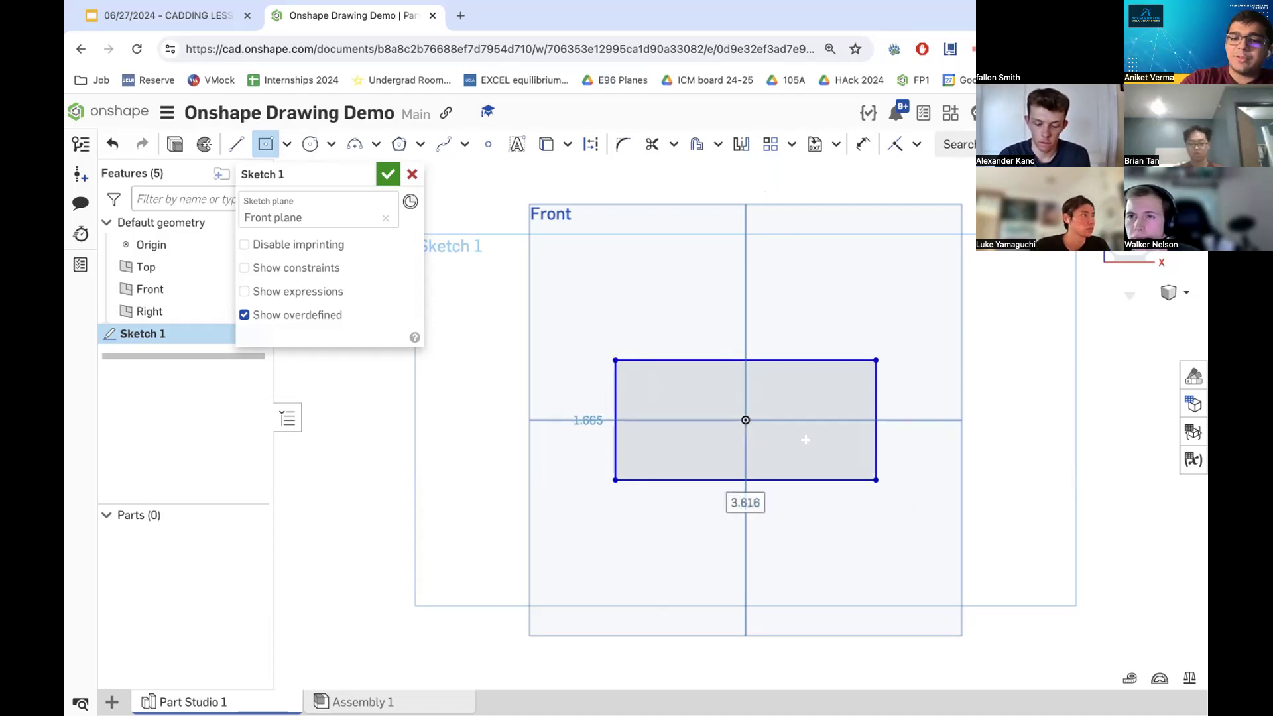
{"action": "key", "text": "Tab"}
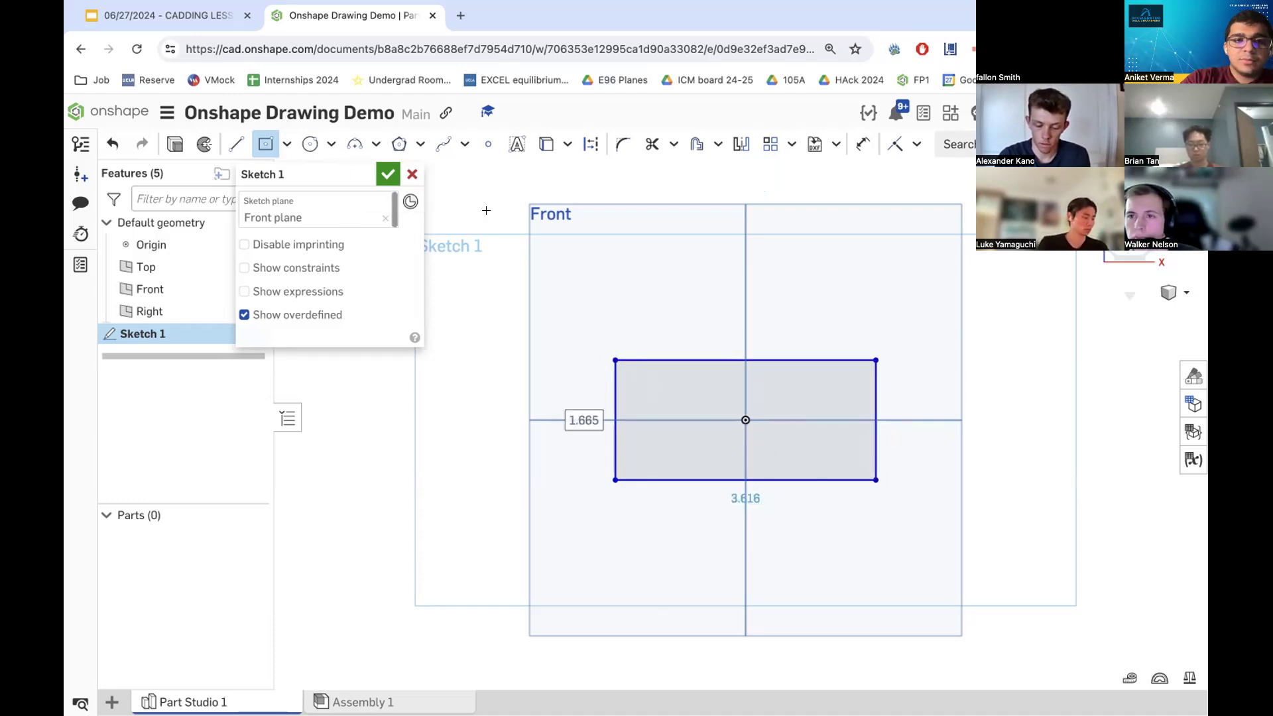
{"action": "key", "text": "Tab"}
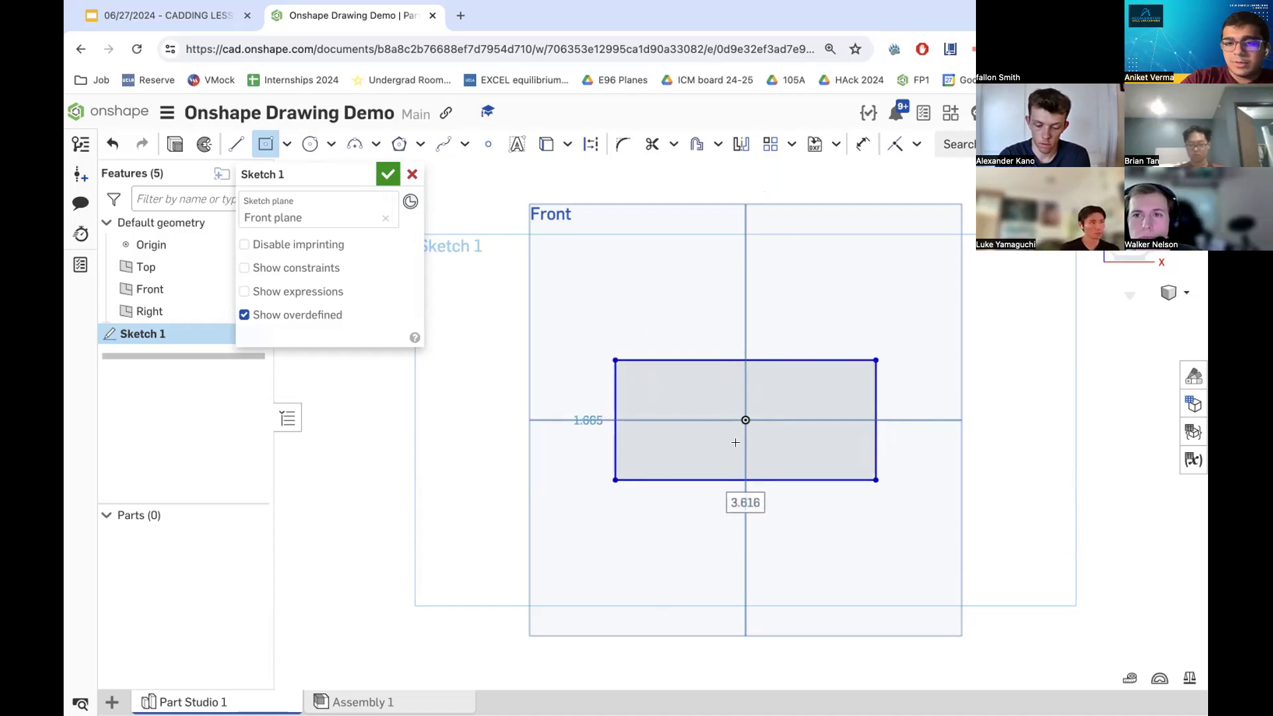
{"action": "key", "text": "Tab"}
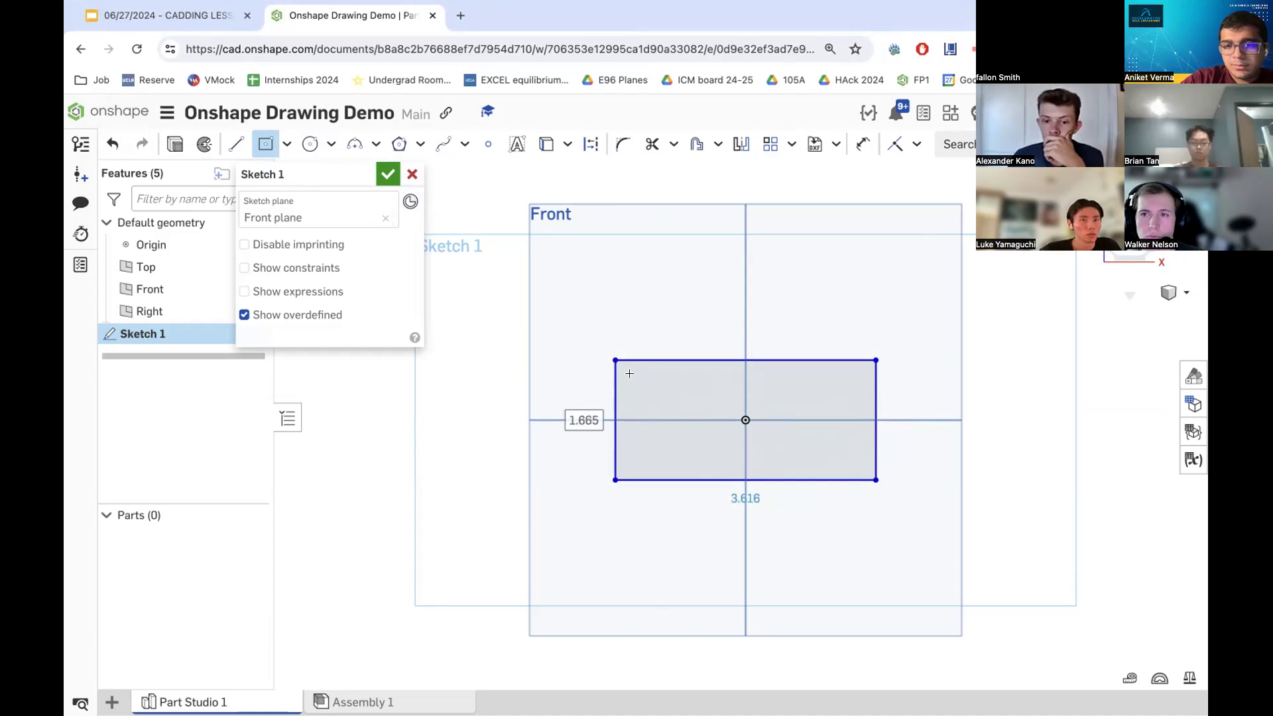
{"action": "left_click", "coordinate": [282, 147]}
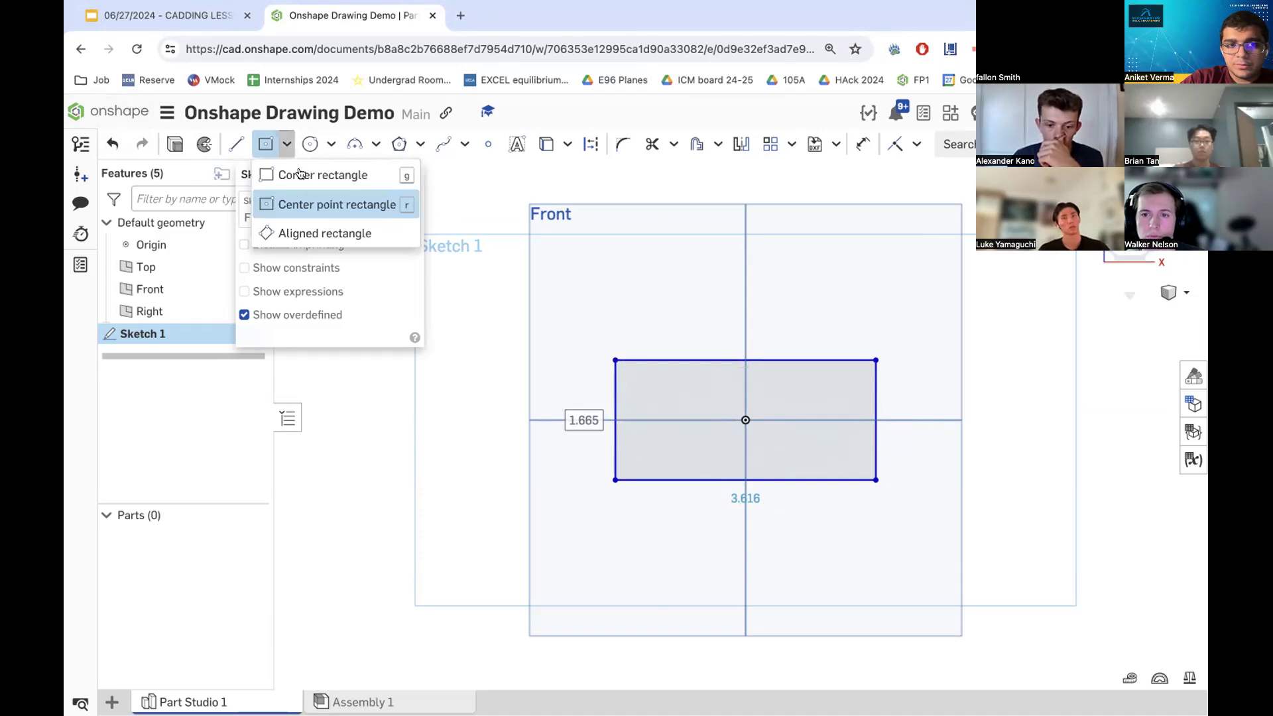
{"action": "left_click", "coordinate": [309, 202]}
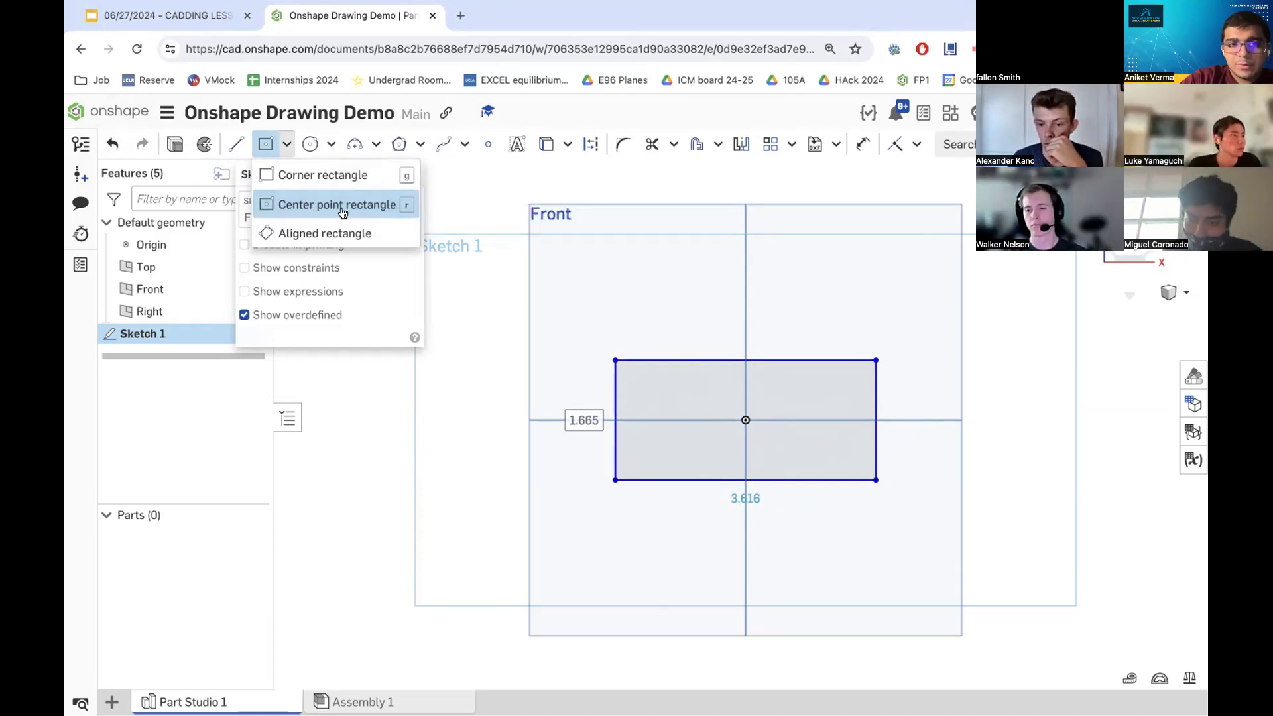
{"action": "left_click", "coordinate": [468, 204]}
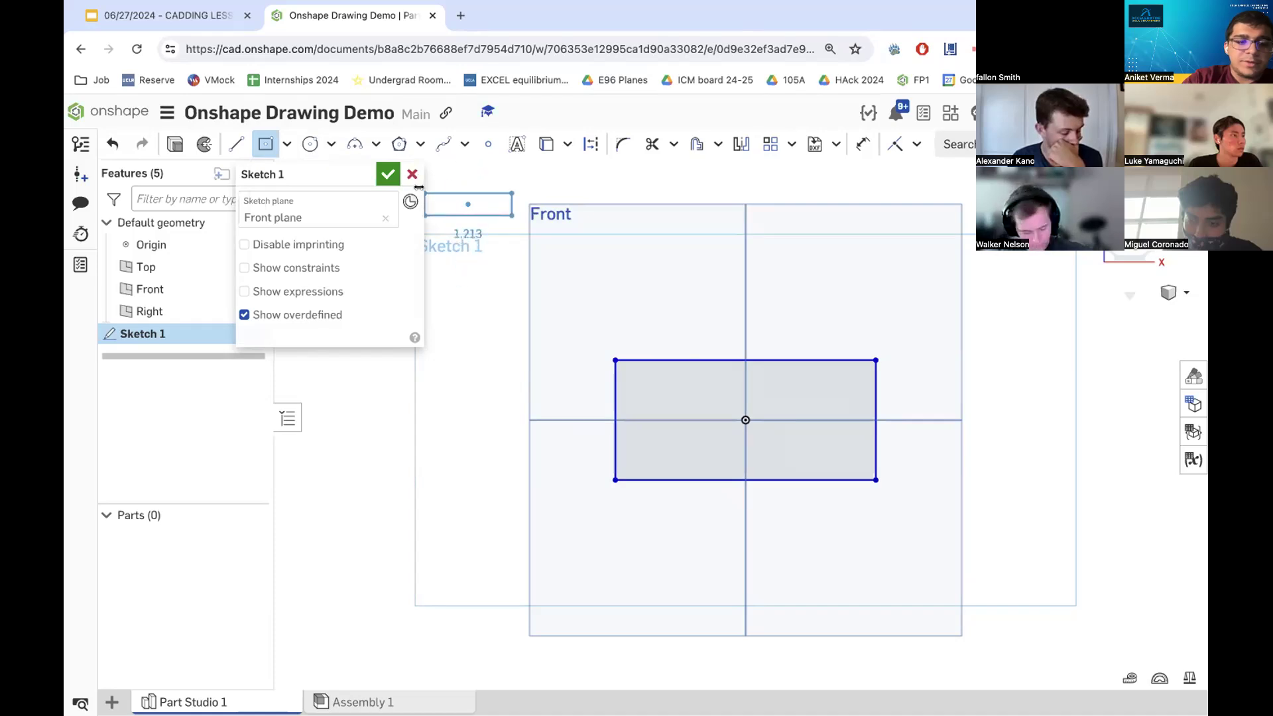
{"action": "key", "text": "Escape"}
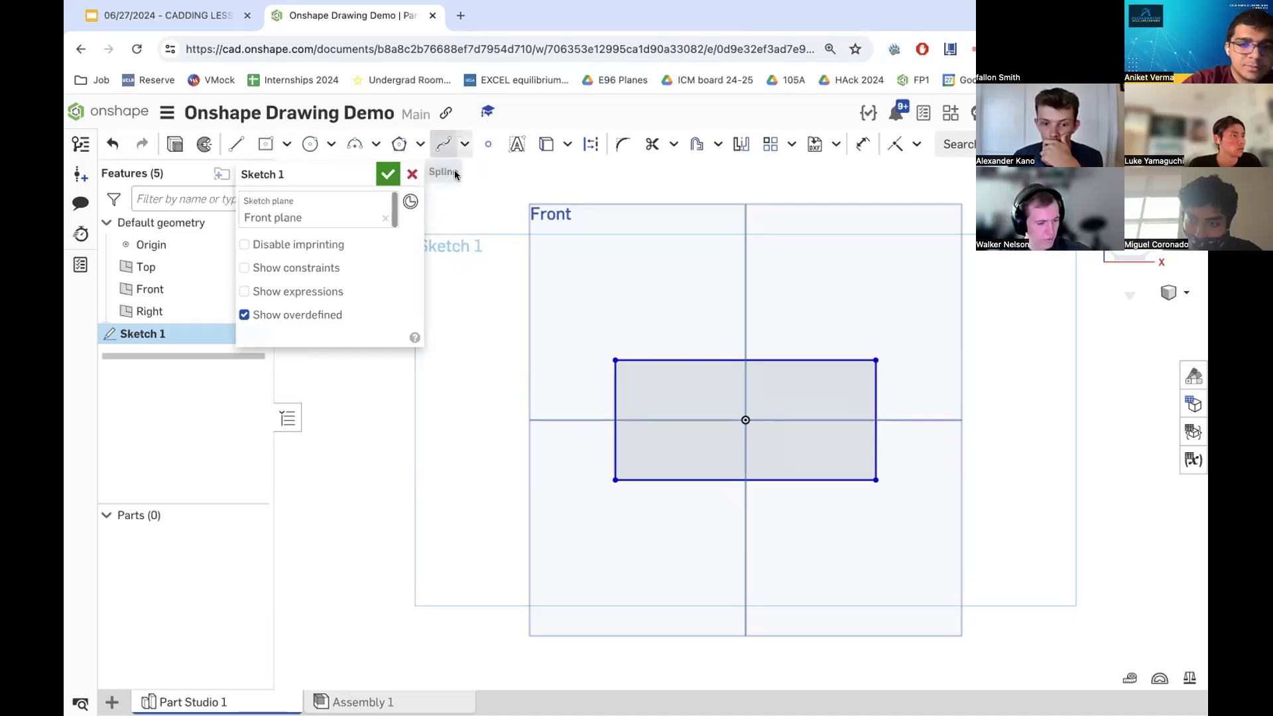
- Dimension the rectangle's right edge to a height of 2 in, checking the reference slide for the value
{"action": "scroll", "coordinate": [897, 464], "scroll_direction": "down", "scroll_amount": 2}
{"action": "scroll", "coordinate": [891, 457], "scroll_direction": "up", "scroll_amount": 4}
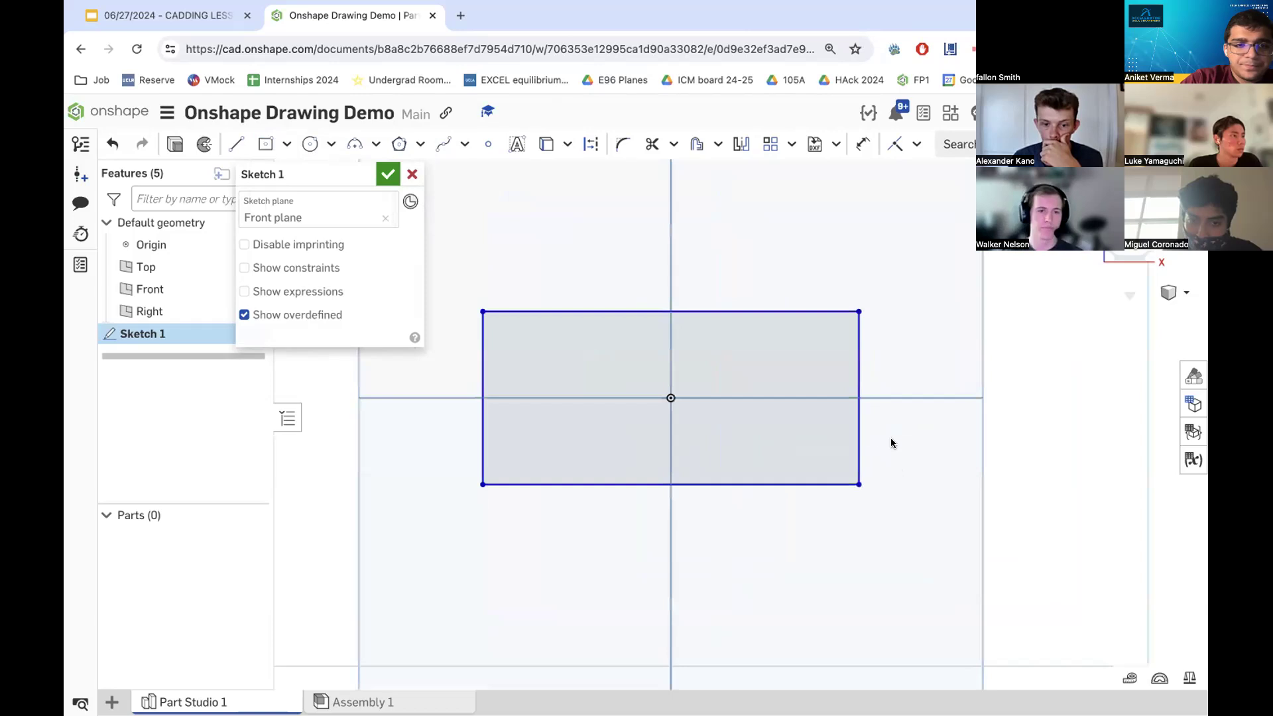
{"action": "scroll", "coordinate": [888, 439], "scroll_direction": "down", "scroll_amount": 3}
{"action": "scroll", "coordinate": [914, 430], "scroll_direction": "up", "scroll_amount": 2}
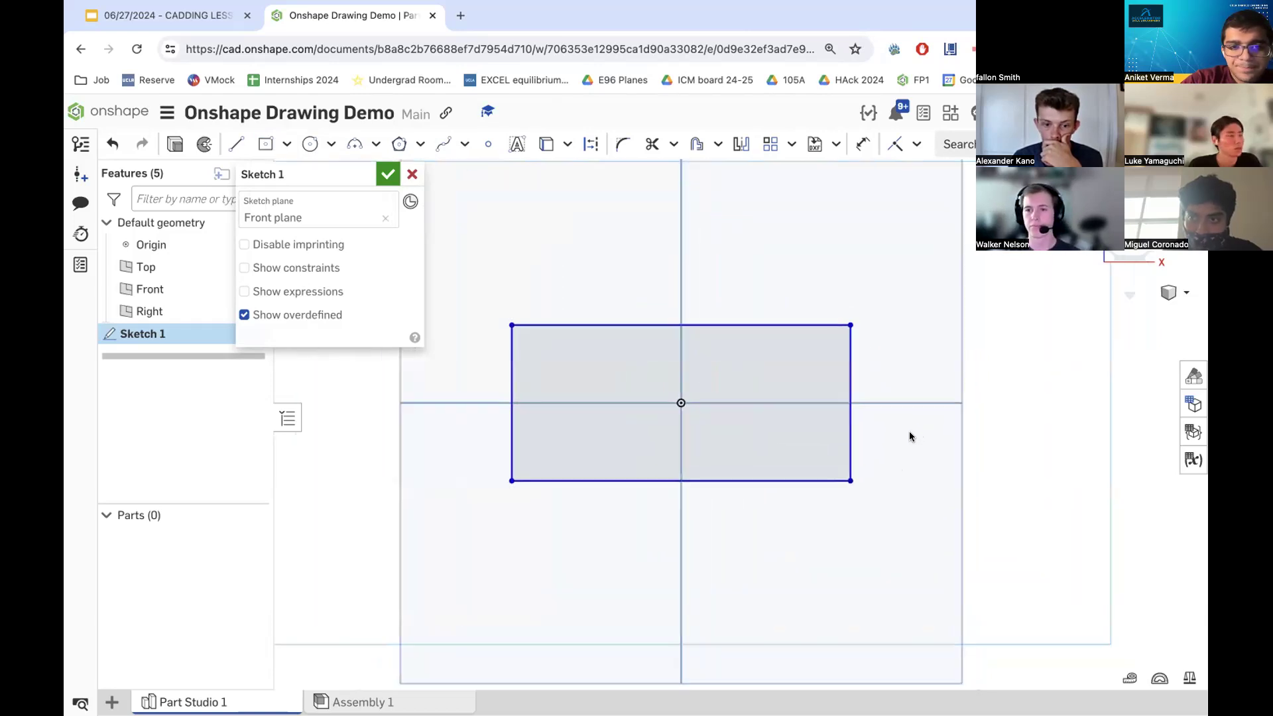
{"action": "scroll", "coordinate": [785, 494], "scroll_direction": "down", "scroll_amount": 1}
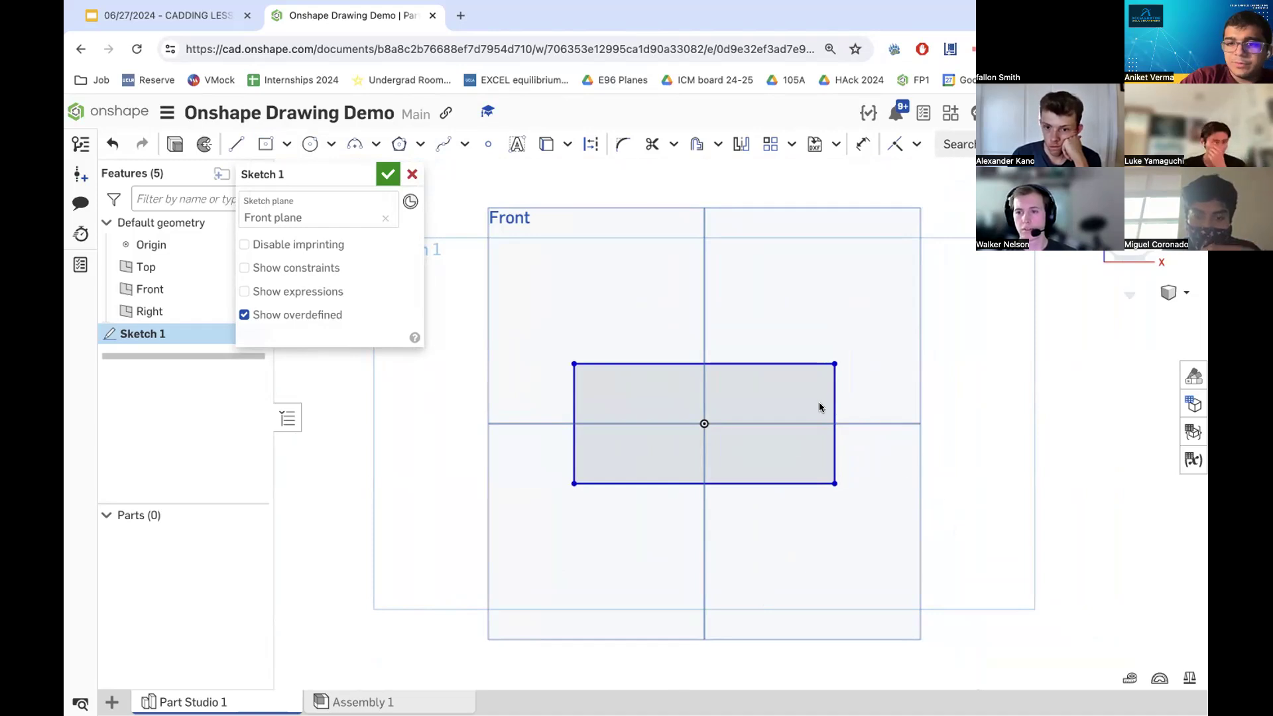
{"action": "left_click", "coordinate": [860, 150]}
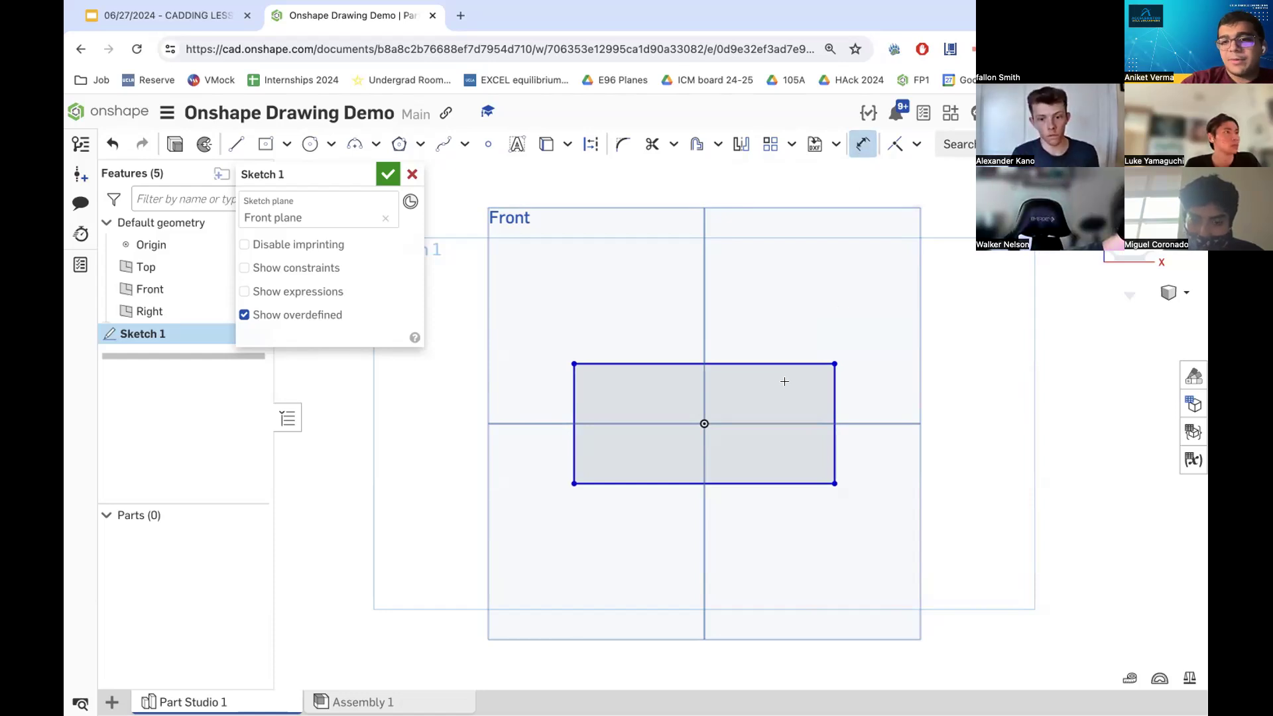
{"action": "left_click", "coordinate": [828, 405]}
{"action": "left_click", "coordinate": [870, 413]}
{"action": "left_click", "coordinate": [178, 14]}
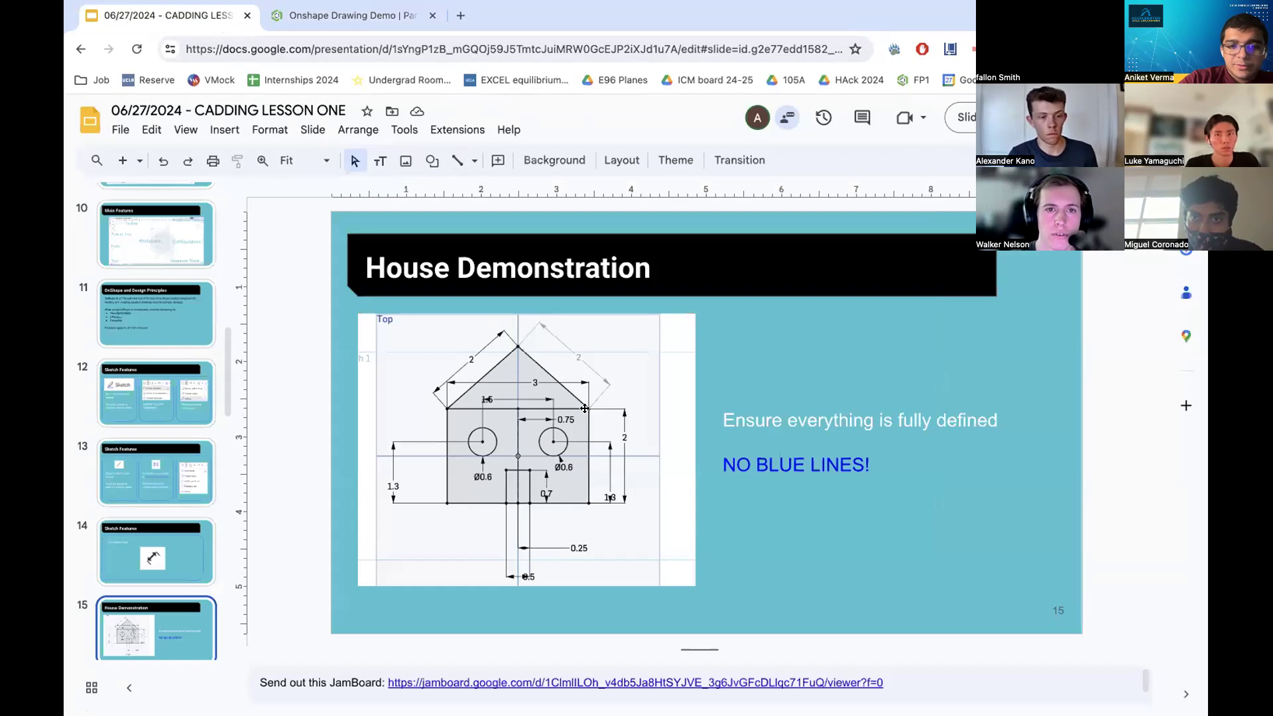
{"action": "left_click", "coordinate": [358, 16]}
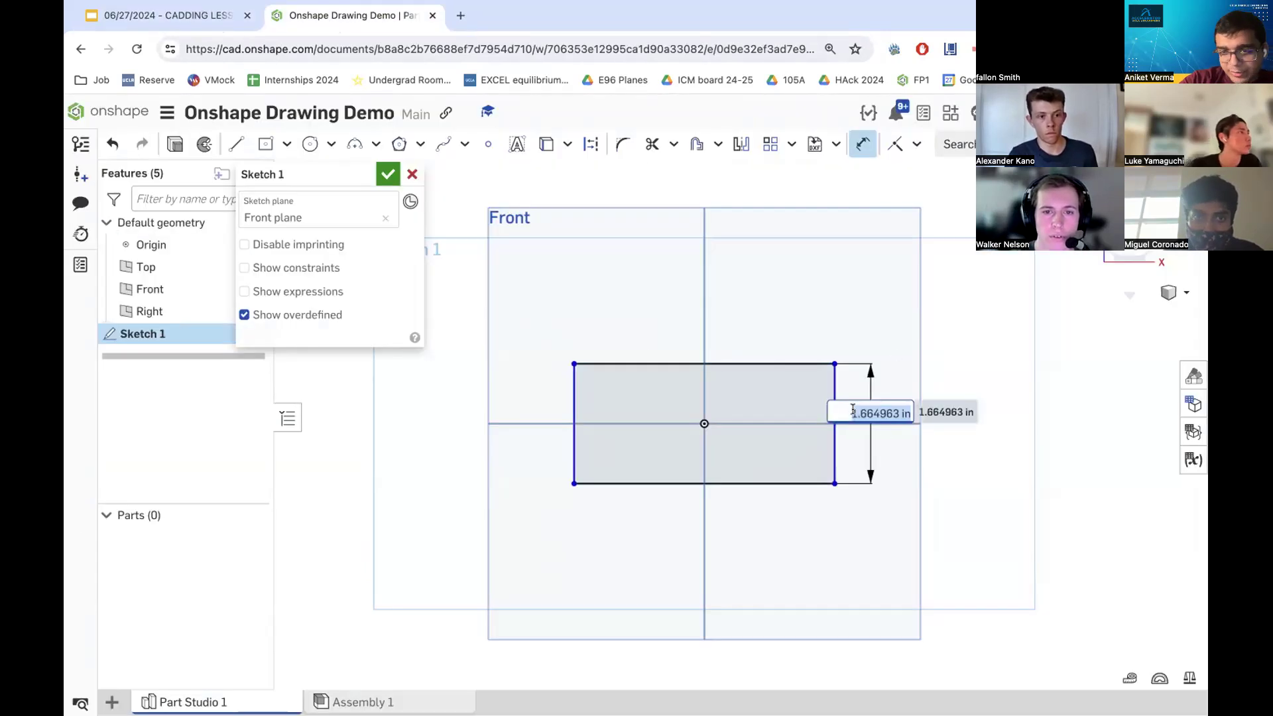
{"action": "key", "text": "BackSpace"}
{"action": "type", "text": "2"}
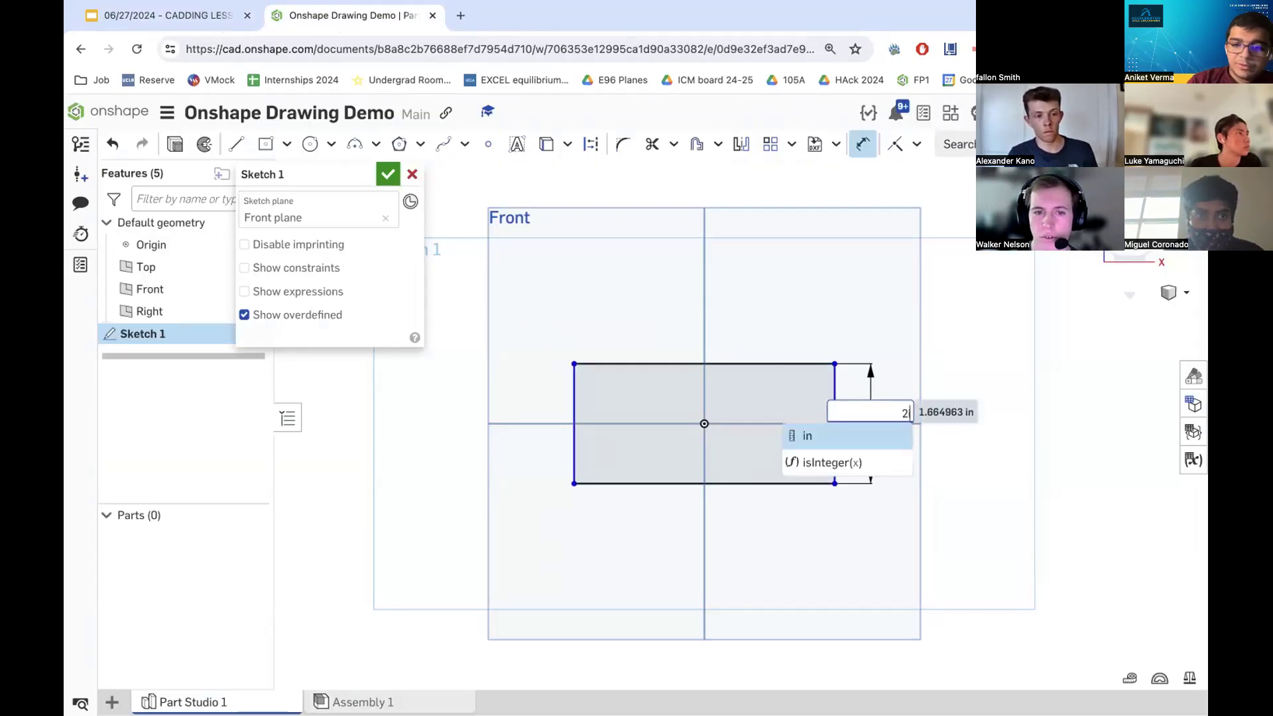
{"action": "key", "text": "Return"}
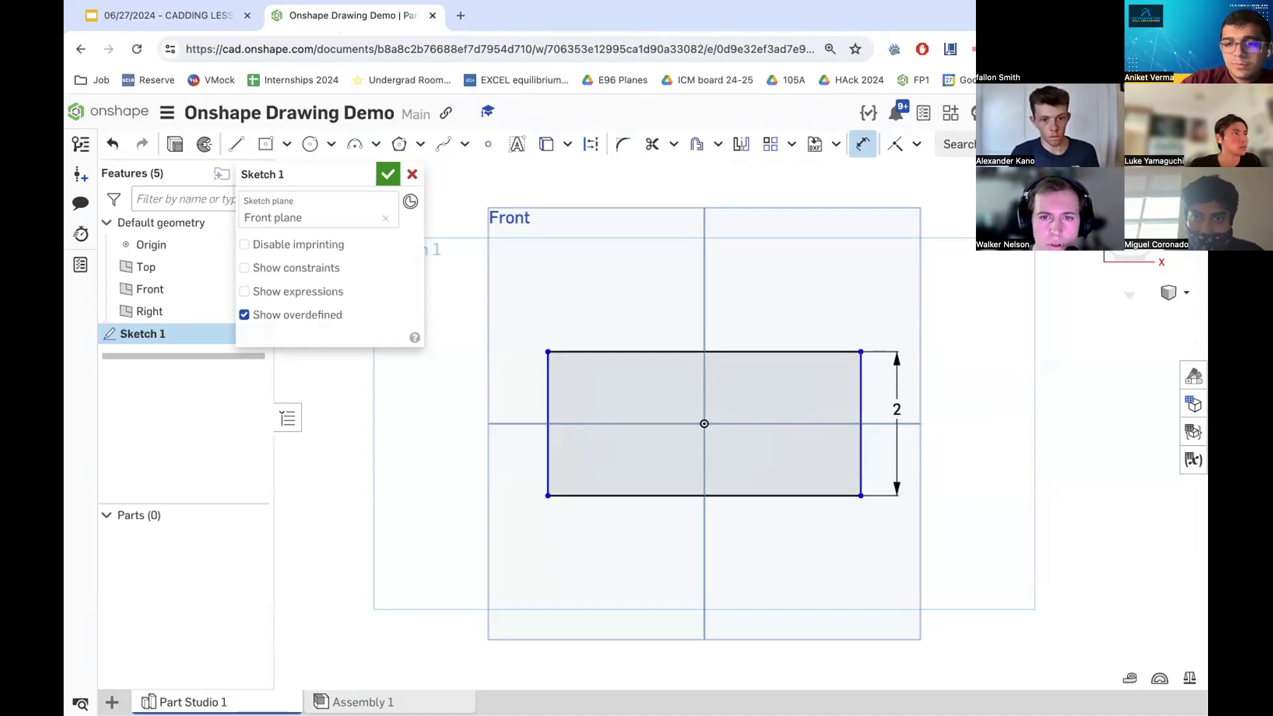
- Dimension the rectangle's top edge as 3 in, and undo that width dimension
{"action": "left_click", "coordinate": [789, 352]}
{"action": "left_click", "coordinate": [786, 322]}
{"action": "type", "text": "3in"}
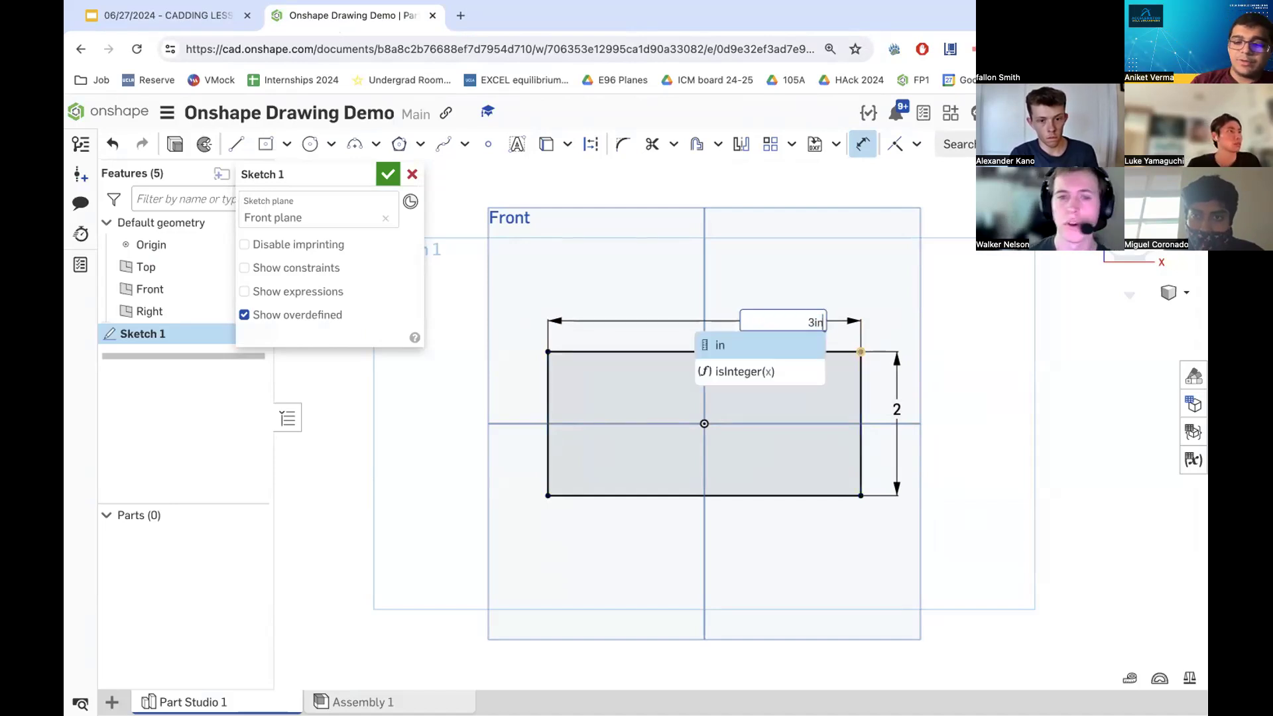
{"action": "key", "text": "Return"}
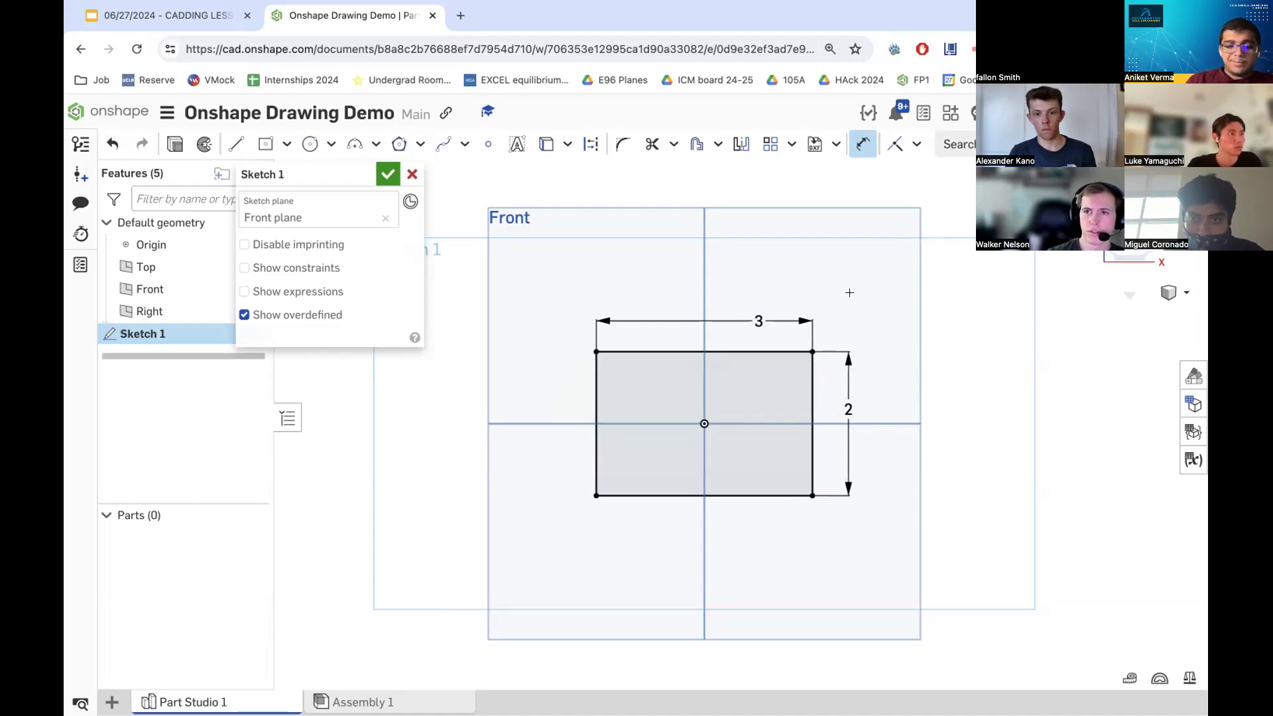
{"action": "key", "text": "super+z"}
{"action": "key", "text": "super+z"}
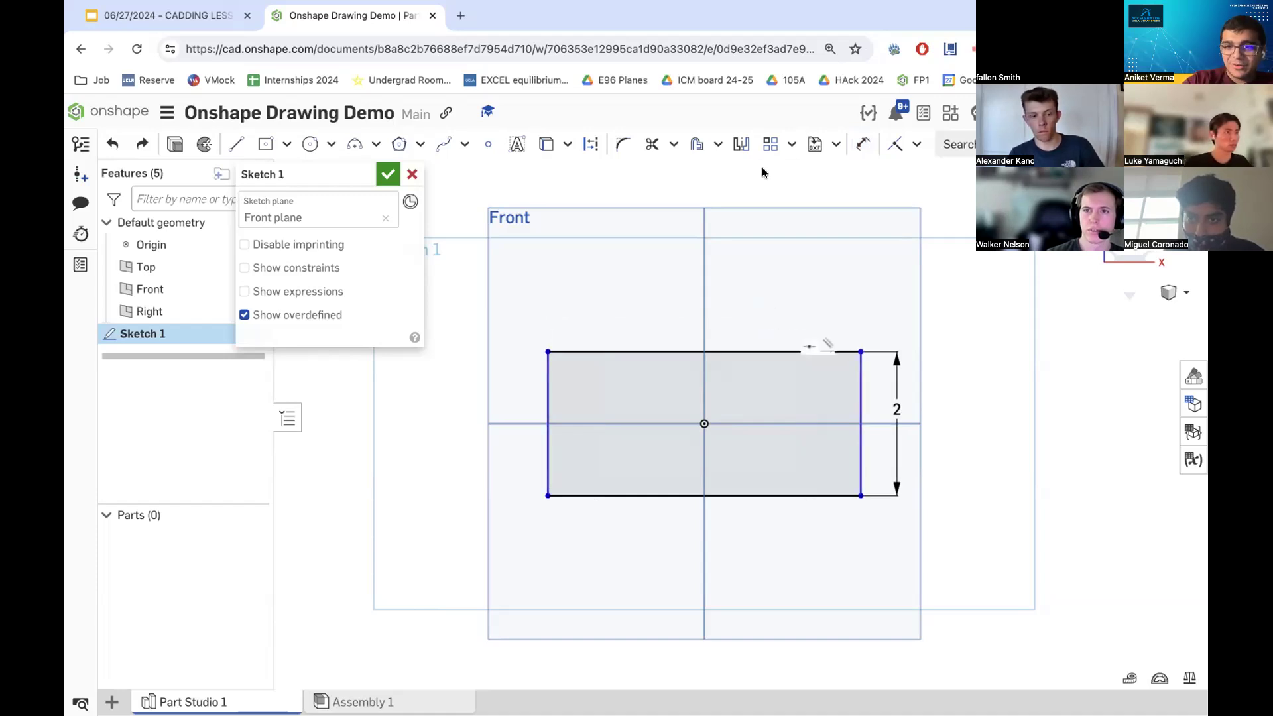
- Dimension the rectangle's top edge to a width of 3 in
{"action": "left_click", "coordinate": [862, 144]}
{"action": "left_click", "coordinate": [550, 392]}
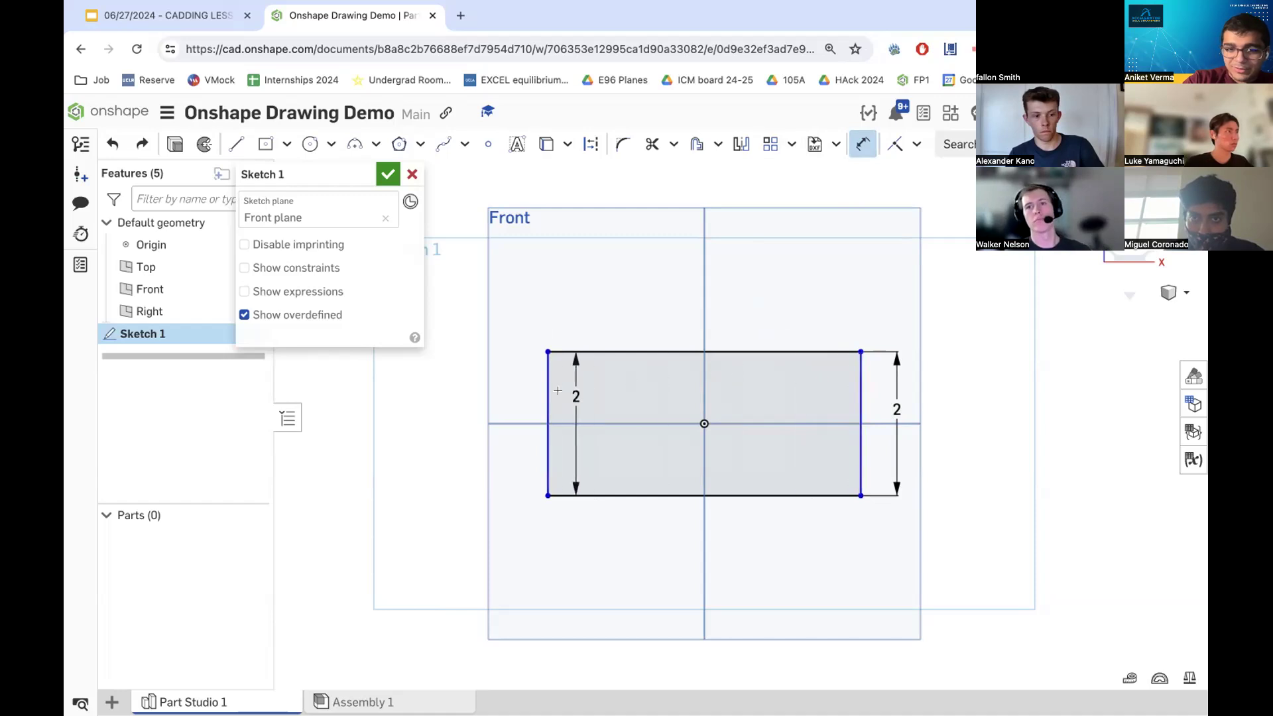
{"action": "left_click", "coordinate": [548, 390]}
{"action": "left_click", "coordinate": [591, 312]}
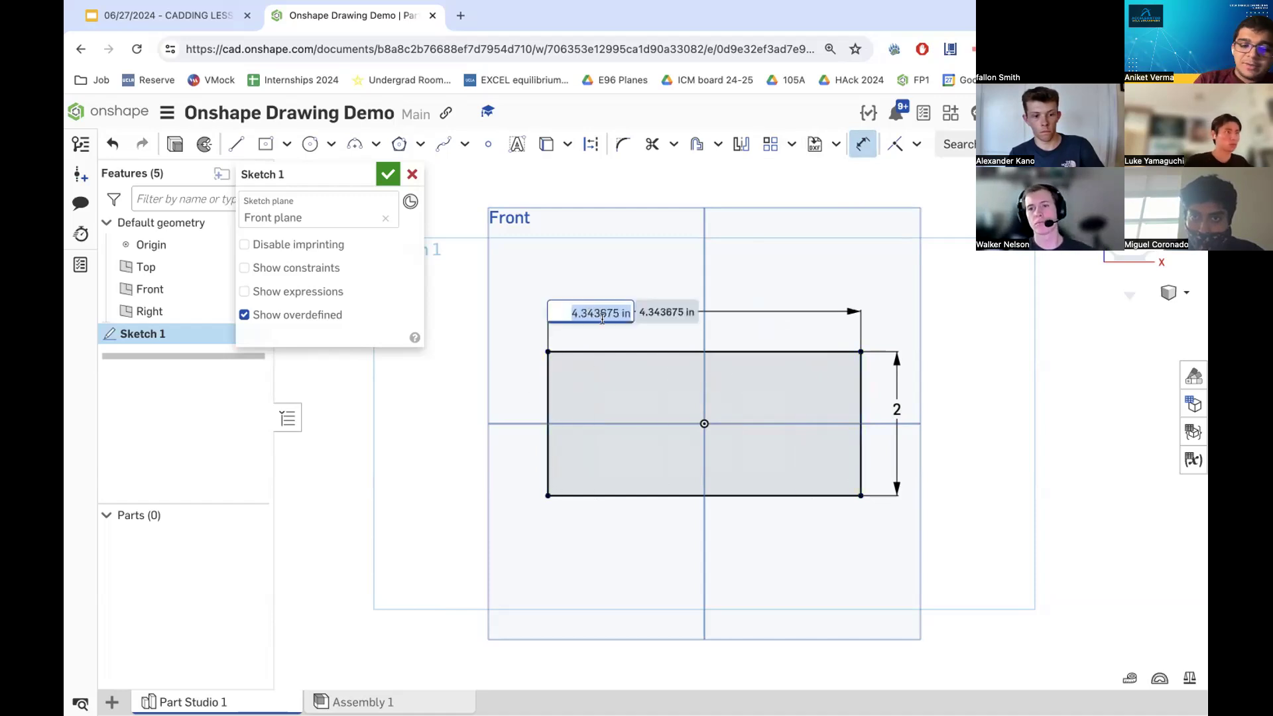
{"action": "type", "text": "3i"}
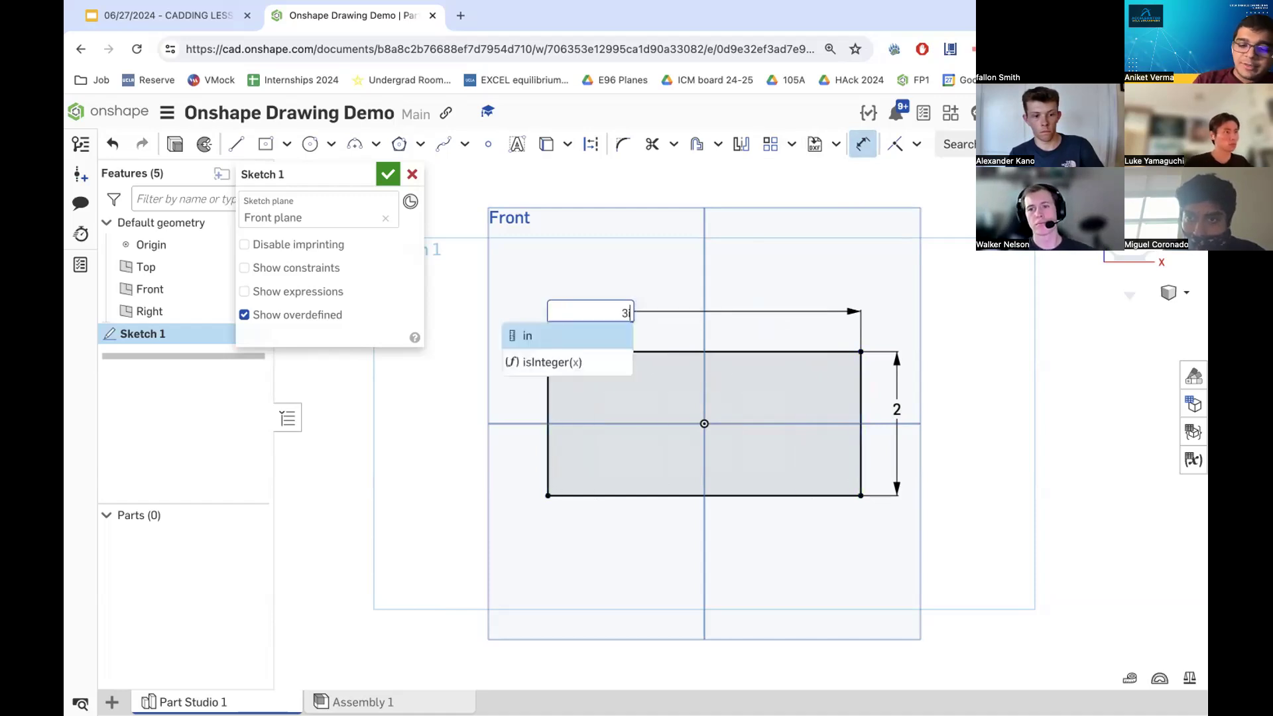
{"action": "type", "text": "n"}
{"action": "key", "text": "Return"}
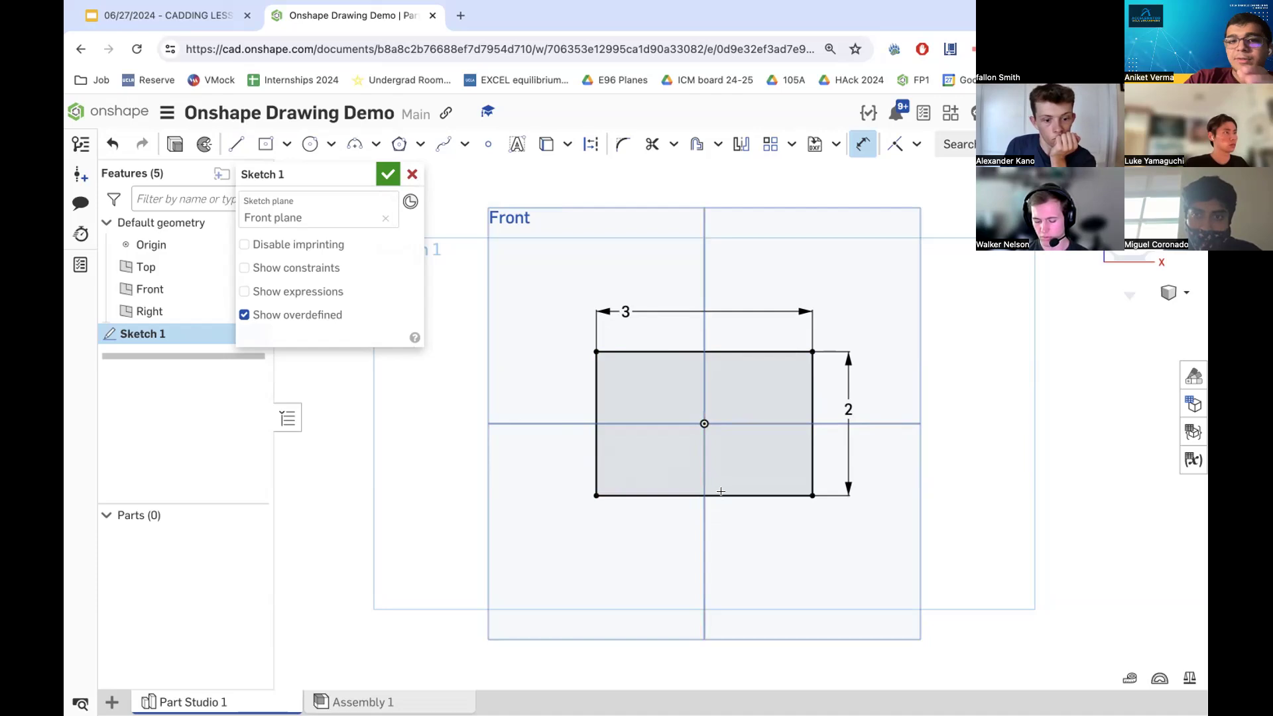
- Undo the width and height dimensions on the rectangle
{"action": "scroll", "coordinate": [762, 431], "scroll_direction": "down", "scroll_amount": 3}
{"action": "scroll", "coordinate": [833, 337], "scroll_direction": "up", "scroll_amount": 2}
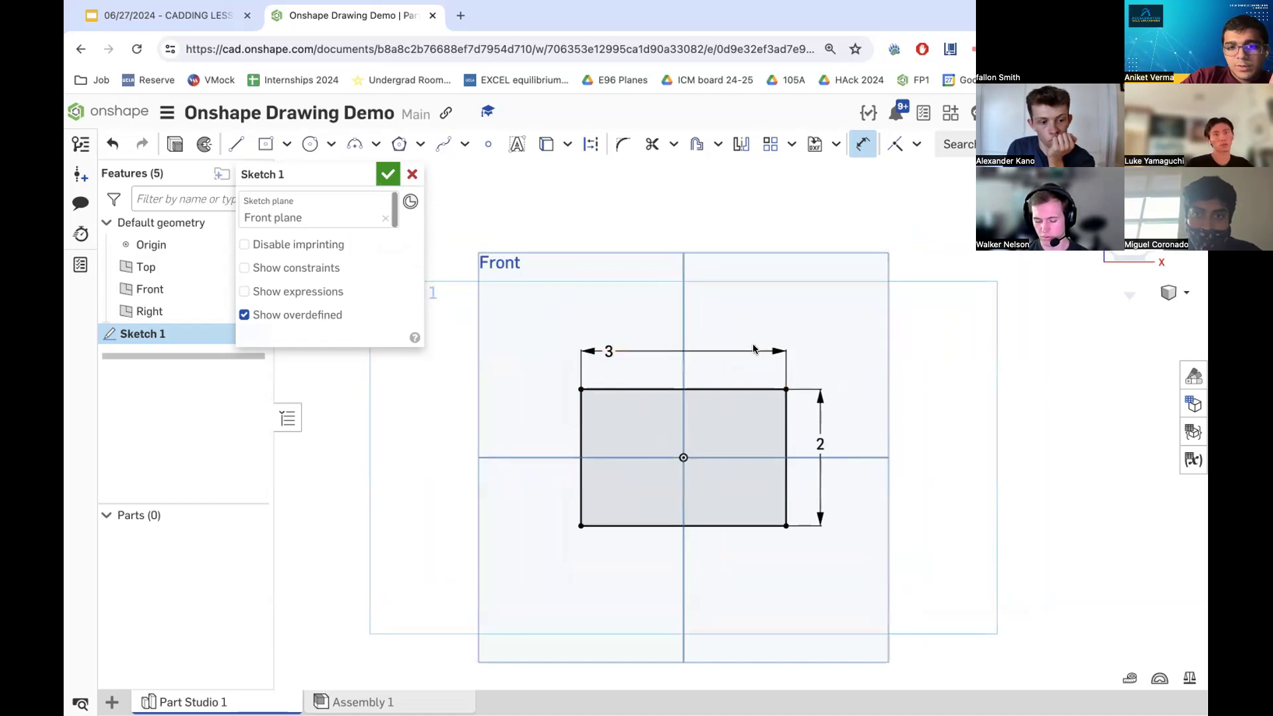
{"action": "key", "text": "ctrl+z"}
{"action": "key", "text": "ctrl+z"}
{"action": "key", "text": "ctrl+z"}
{"action": "key", "text": "ctrl+z"}
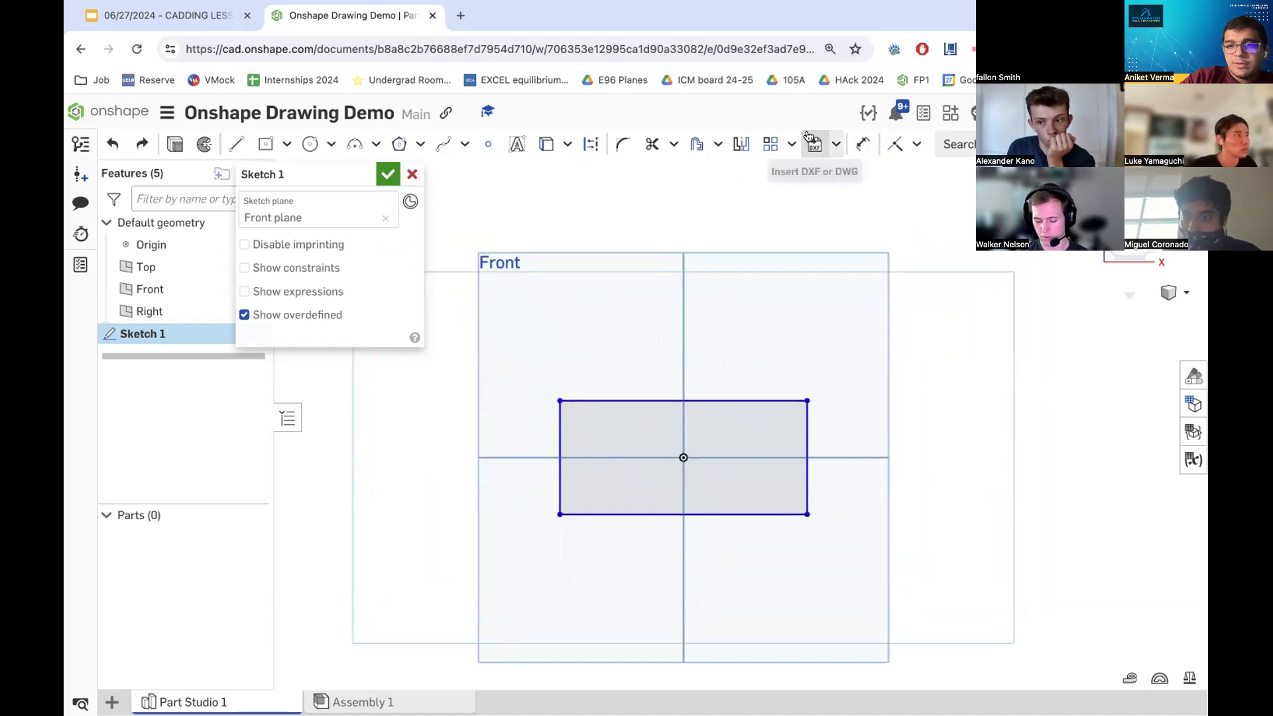
- Dimension the rectangle's right edge to a height of 2 in
{"action": "left_click", "coordinate": [860, 142]}
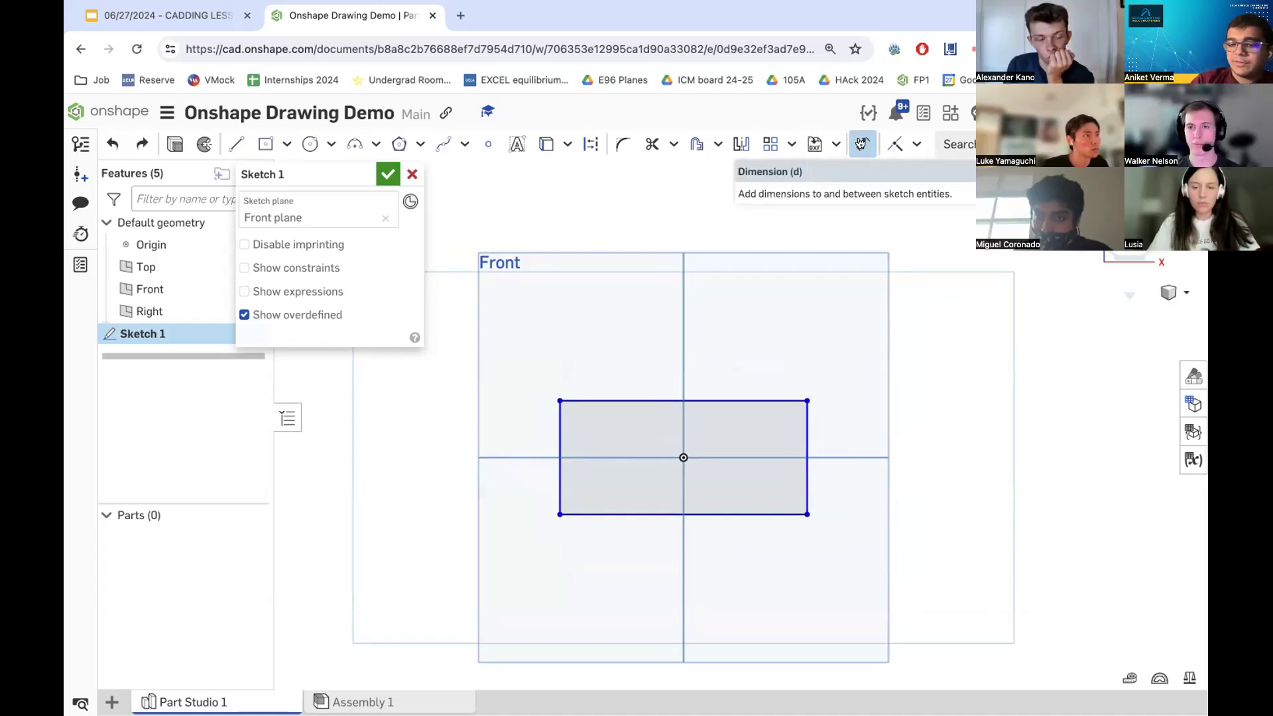
{"action": "left_click", "coordinate": [860, 143]}
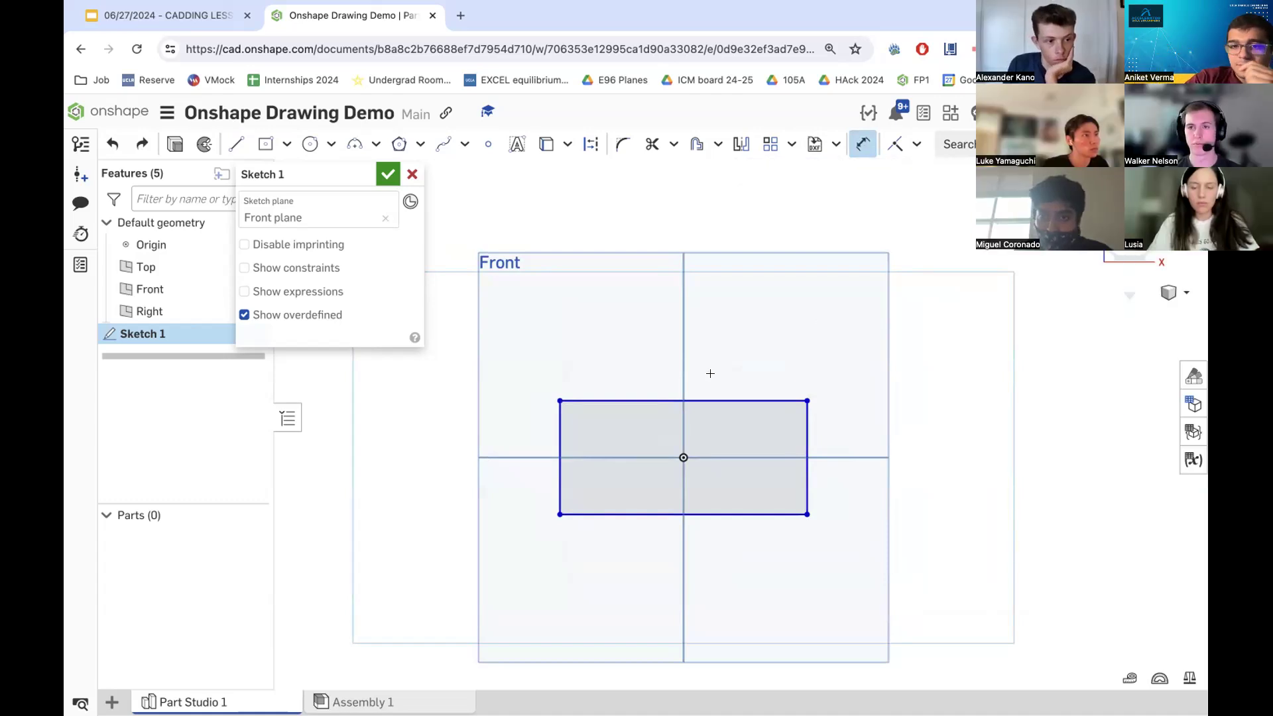
{"action": "left_click", "coordinate": [807, 422]}
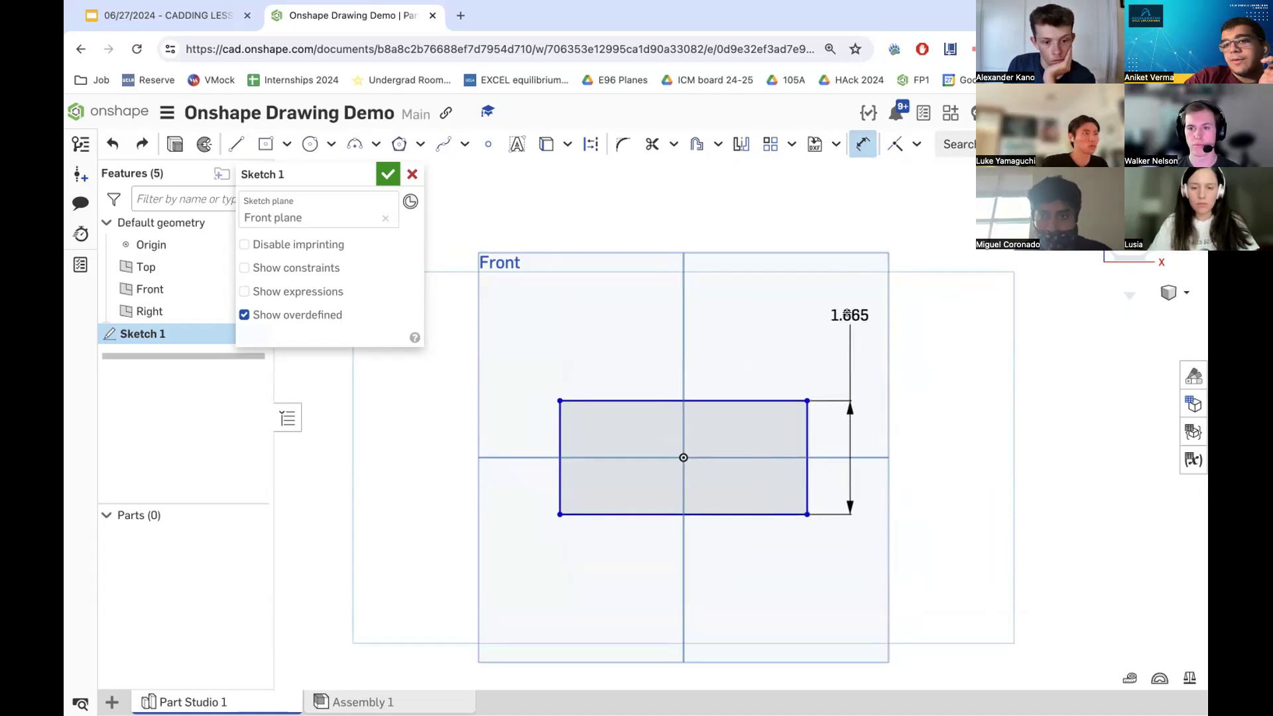
{"action": "left_click", "coordinate": [839, 302]}
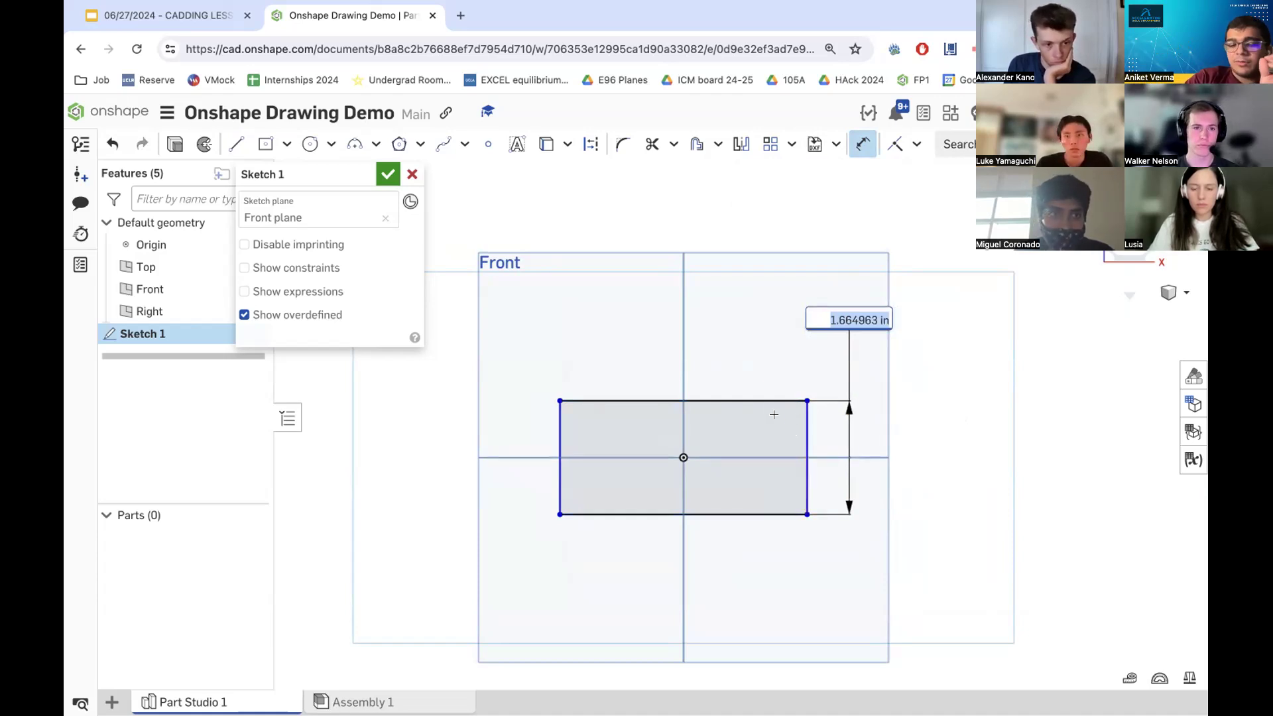
{"action": "type", "text": "2in"}
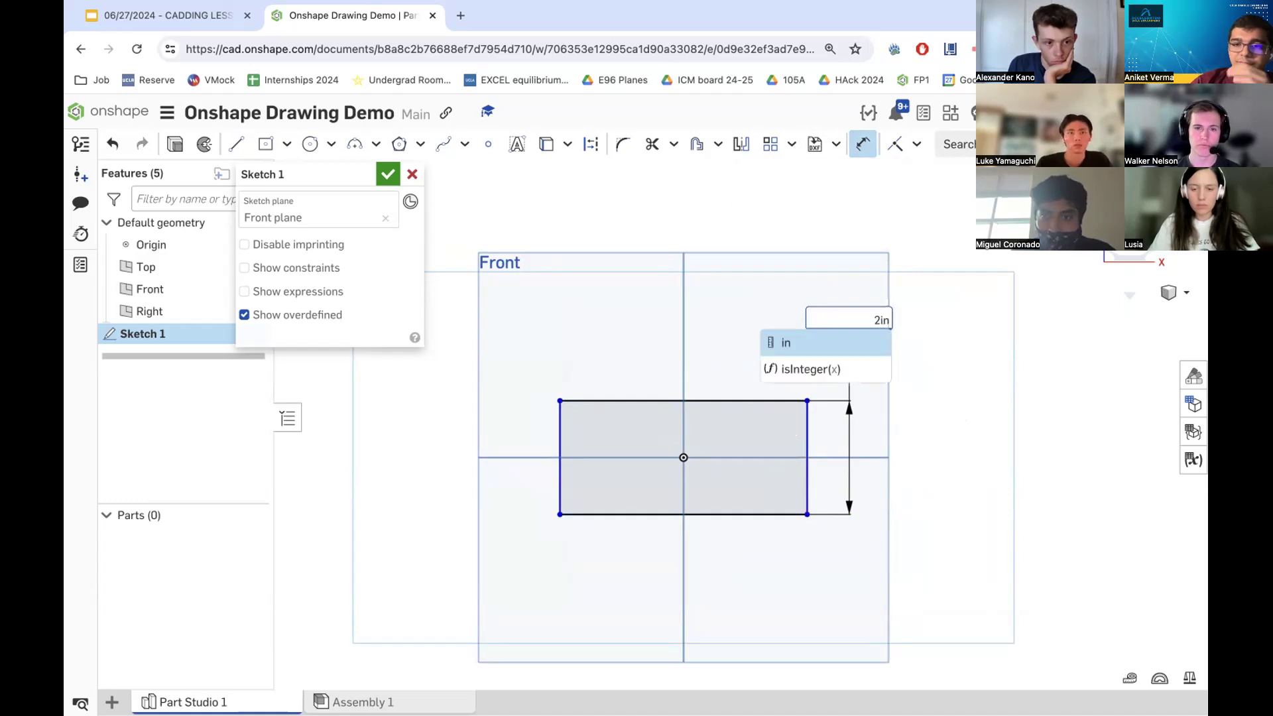
{"action": "key", "text": "Return"}
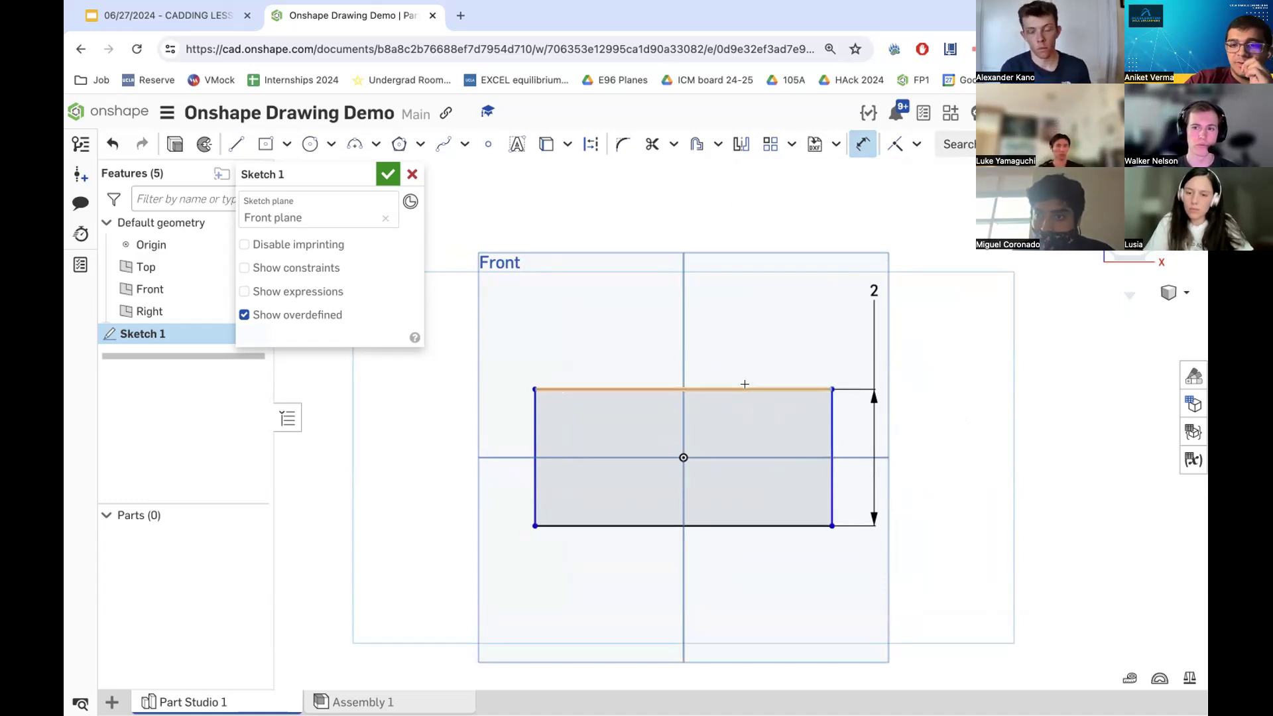
- Dimension the rectangle's top edge to a width of 3 in
{"action": "left_click", "coordinate": [700, 386]}
{"action": "left_click", "coordinate": [702, 346]}
{"action": "type", "text": "3im"}
{"action": "key", "text": "BackSpace"}
{"action": "type", "text": "n"}
{"action": "key", "text": "Return"}
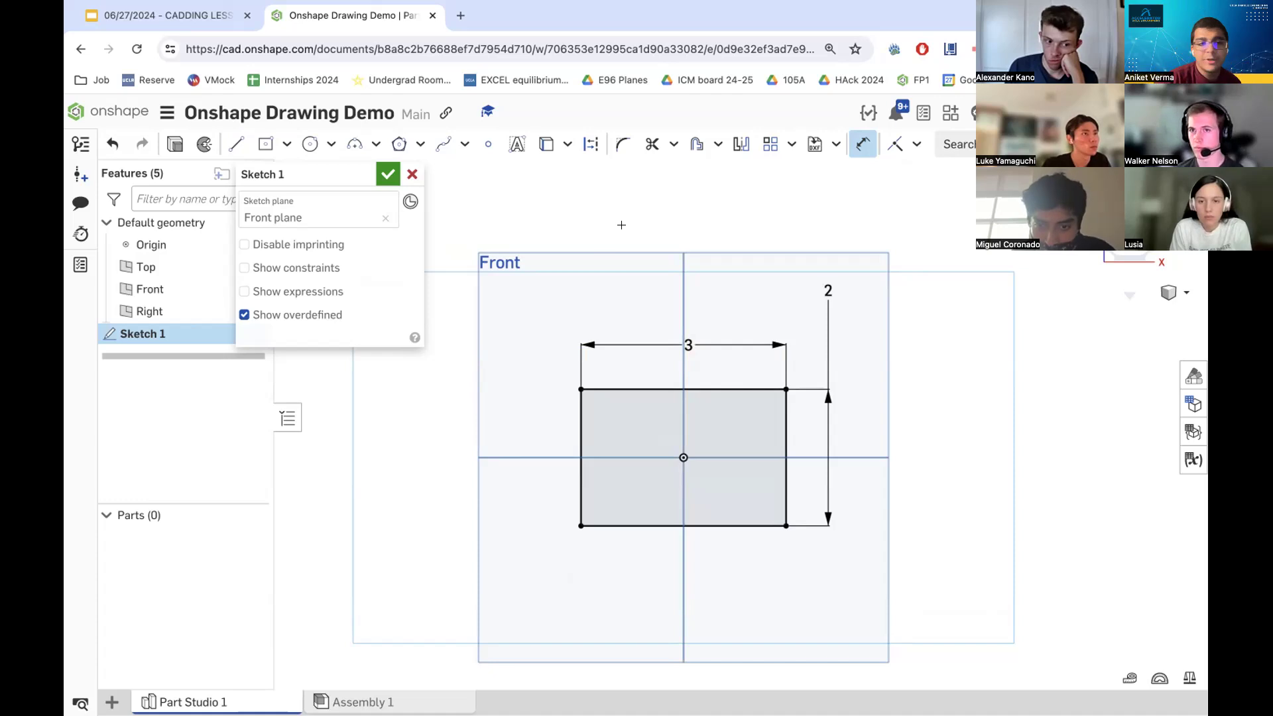
- Draw a vertical construction line through the origin spanning the full height of the Front plane
{"action": "left_click", "coordinate": [590, 143]}
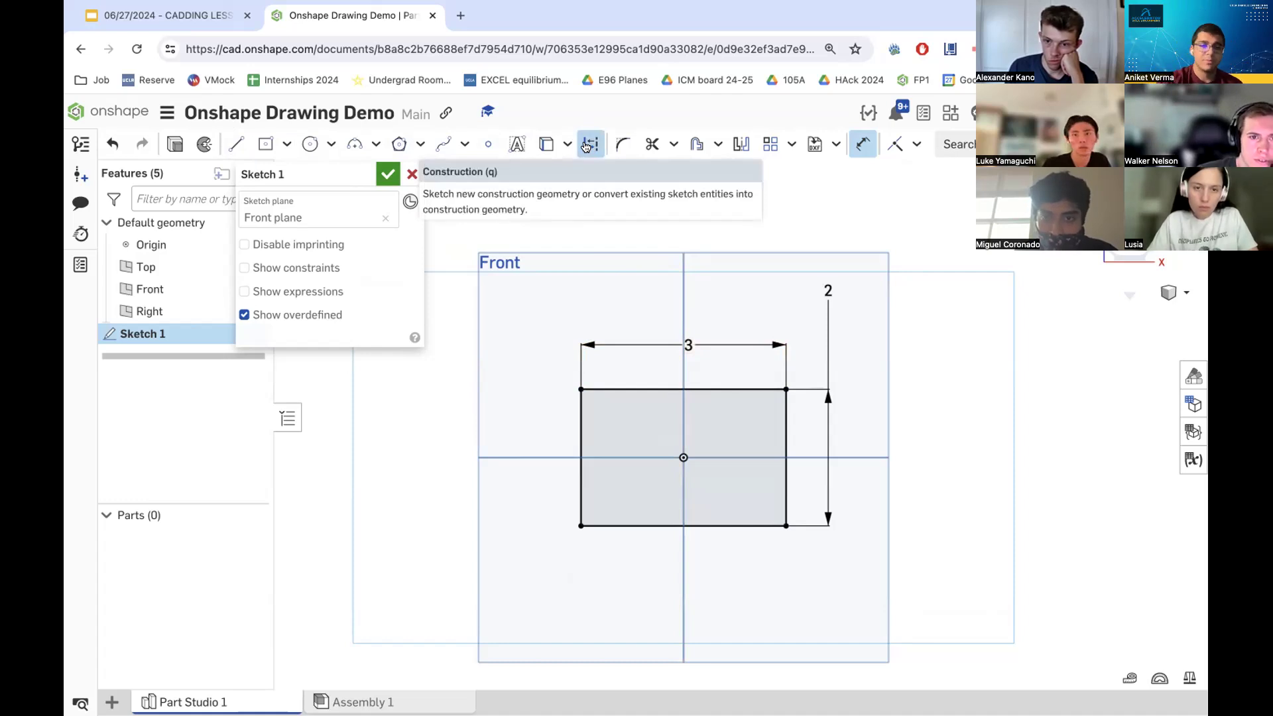
{"action": "left_click", "coordinate": [236, 145]}
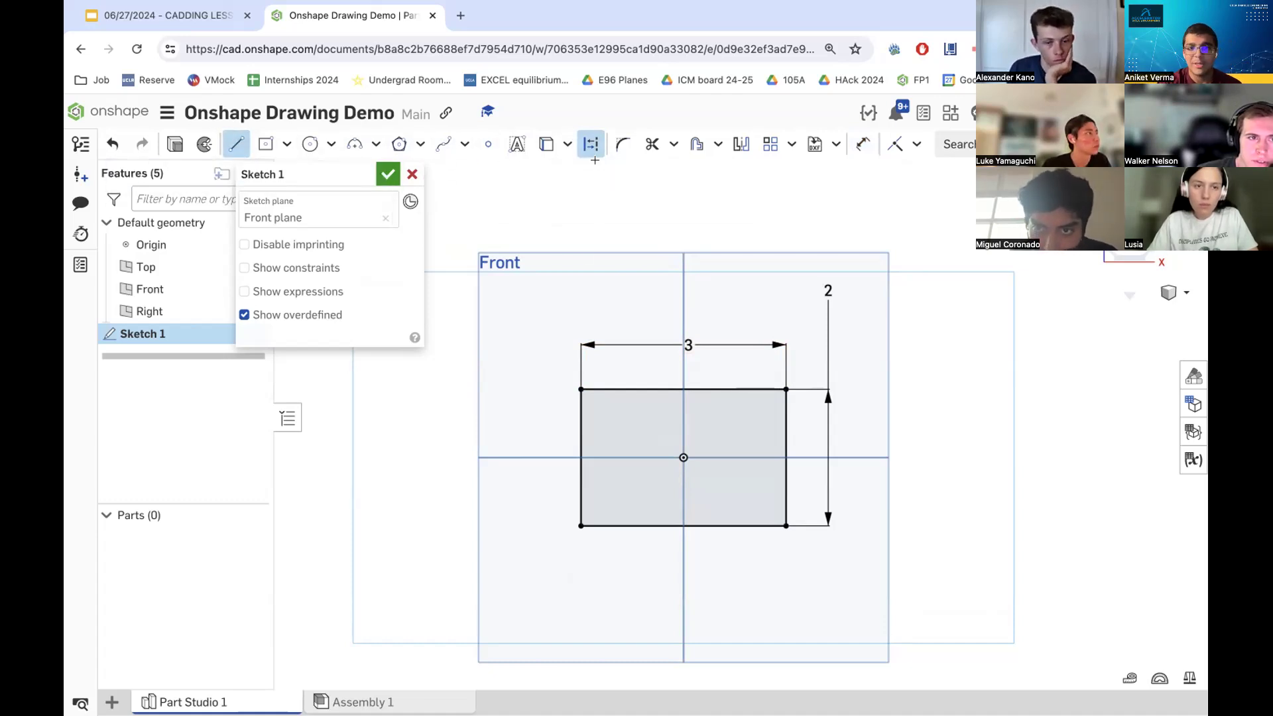
{"action": "left_click", "coordinate": [681, 250]}
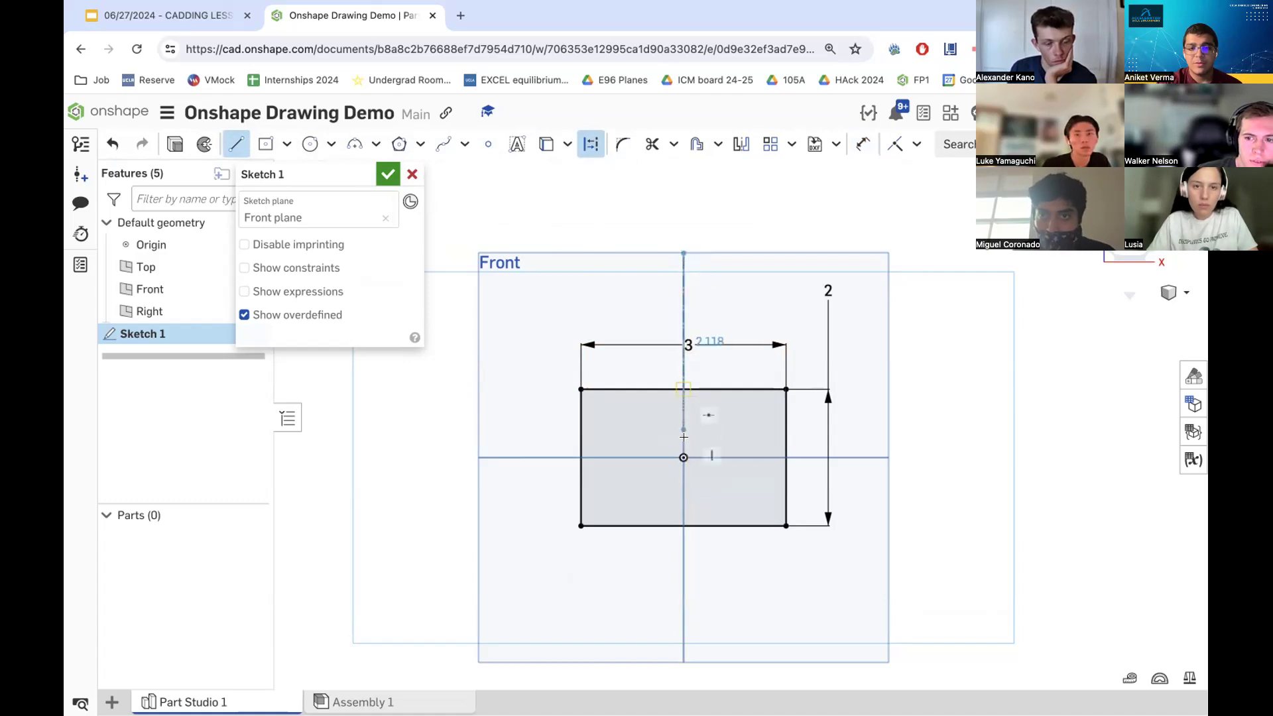
{"action": "left_click", "coordinate": [682, 660]}
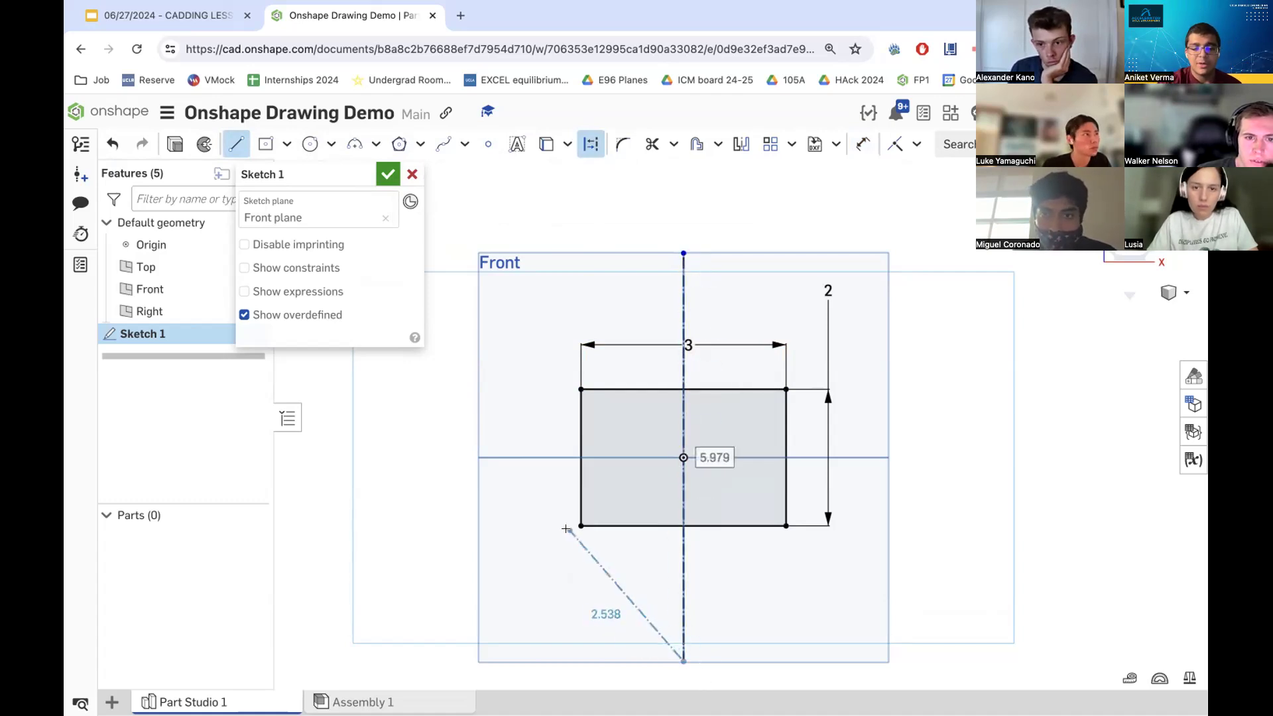
{"action": "key", "text": "Escape"}
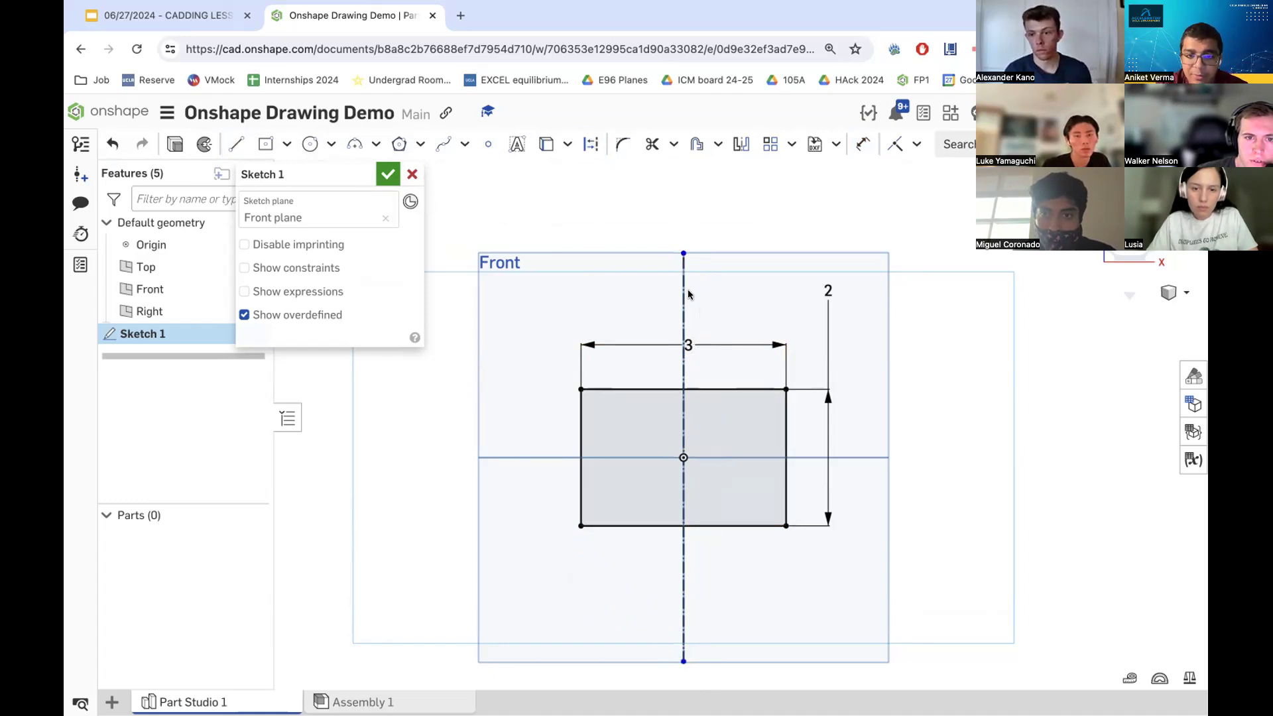
- Compare the dimensioned rectangle against the house drawing on the reference slide
{"action": "scroll", "coordinate": [681, 296], "scroll_direction": "up", "scroll_amount": 5}
{"action": "scroll", "coordinate": [704, 344], "scroll_direction": "down", "scroll_amount": 7}
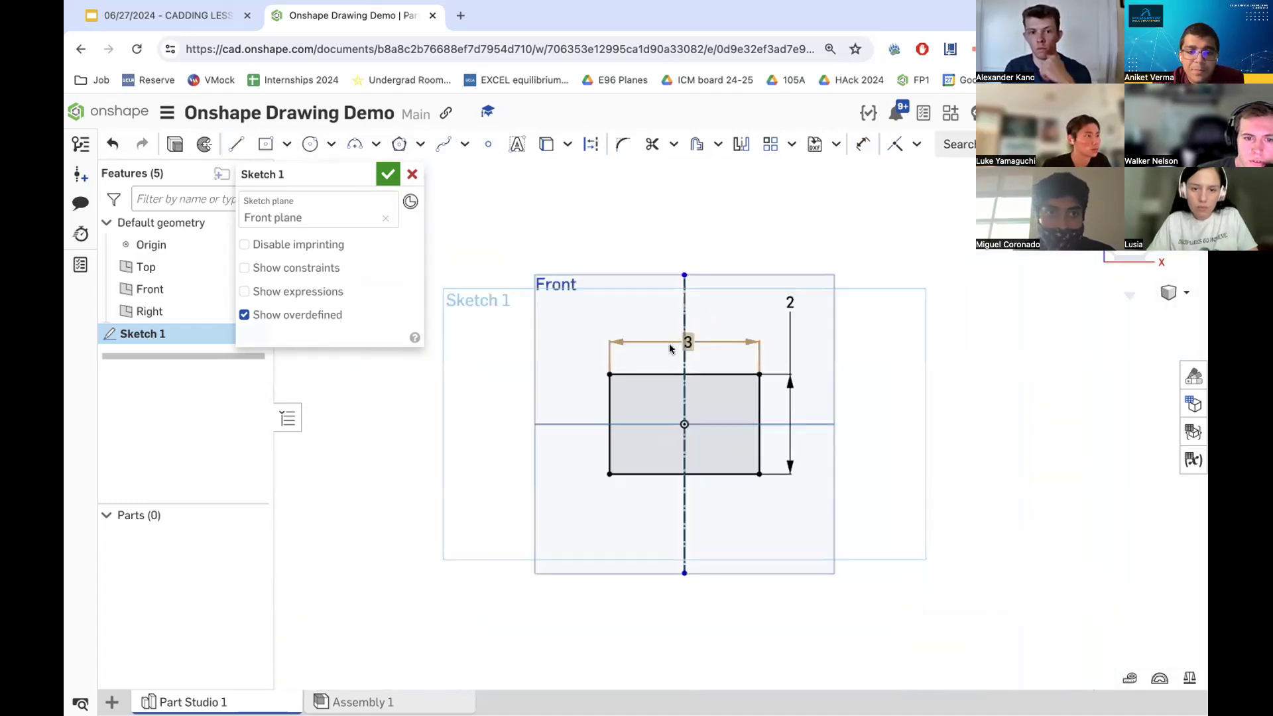
{"action": "scroll", "coordinate": [679, 424], "scroll_direction": "up", "scroll_amount": 5}
{"action": "scroll", "coordinate": [673, 348], "scroll_direction": "down", "scroll_amount": 7}
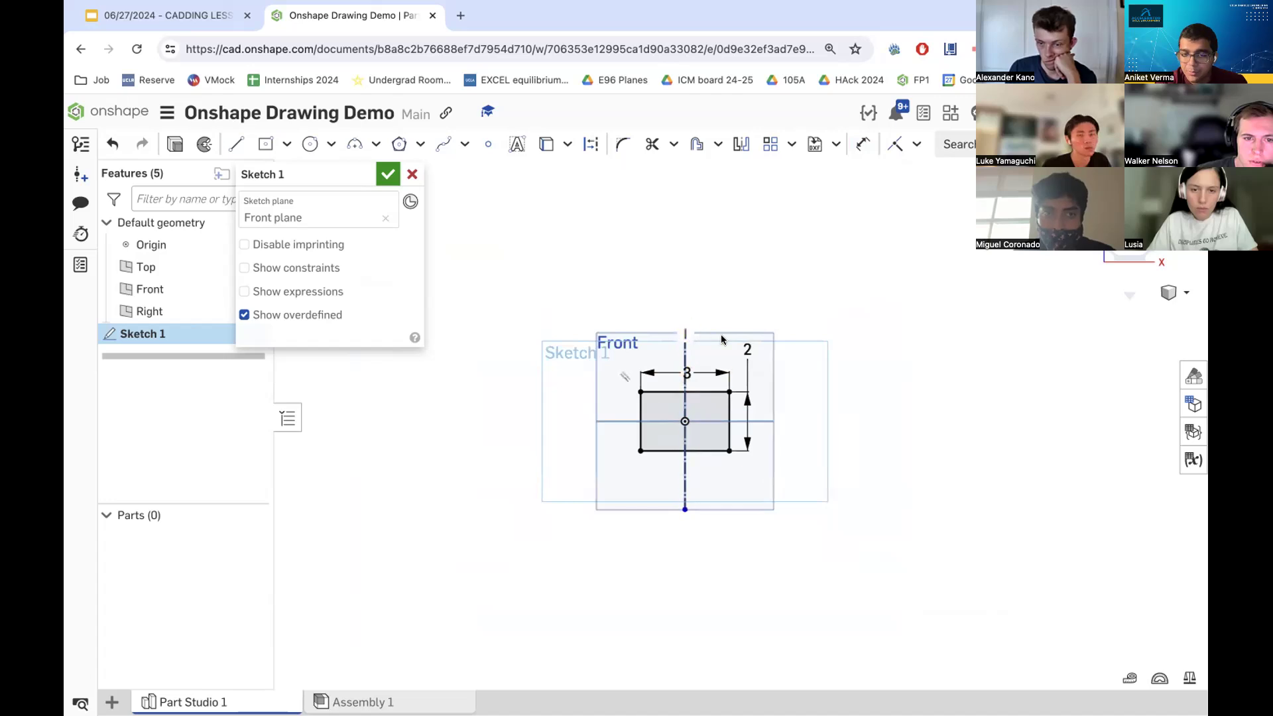
{"action": "mouse_move", "coordinate": [678, 432]}
{"action": "right_mouse_down"}
{"action": "mouse_move", "coordinate": [594, 425]}
{"action": "mouse_move", "coordinate": [804, 348]}
{"action": "right_mouse_up"}
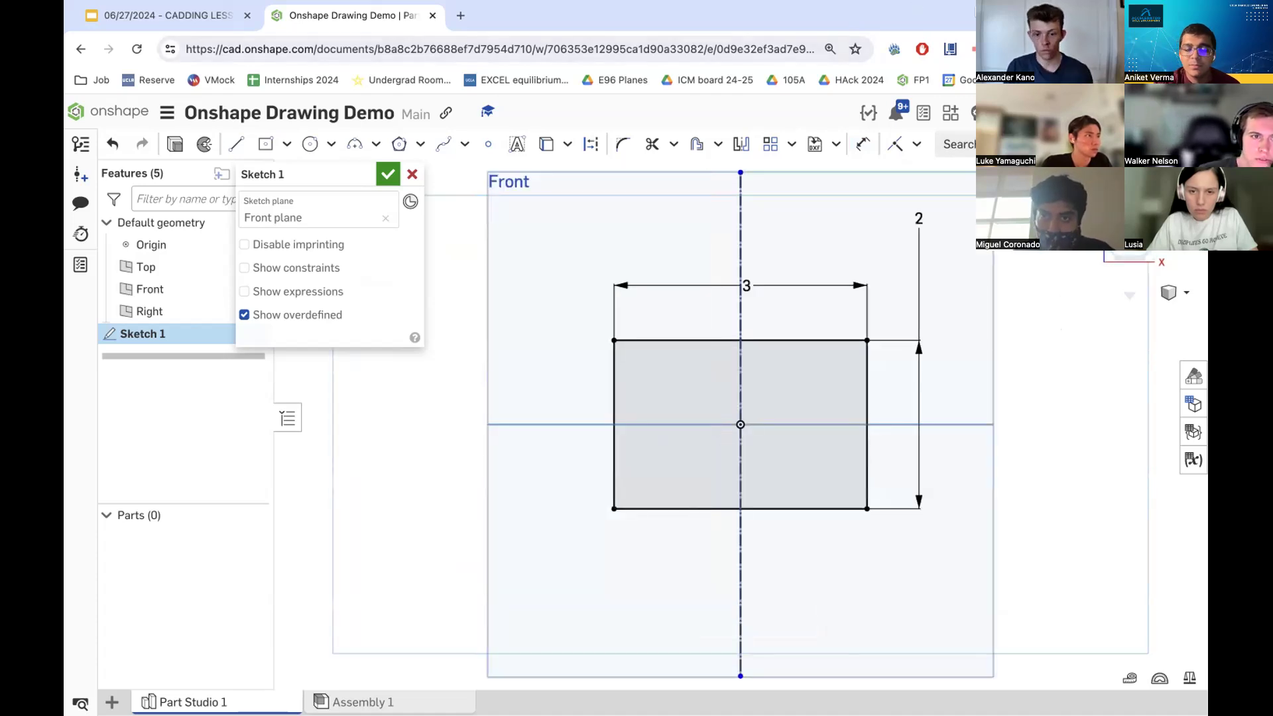
{"action": "scroll", "coordinate": [770, 424], "scroll_direction": "down", "scroll_amount": 1}
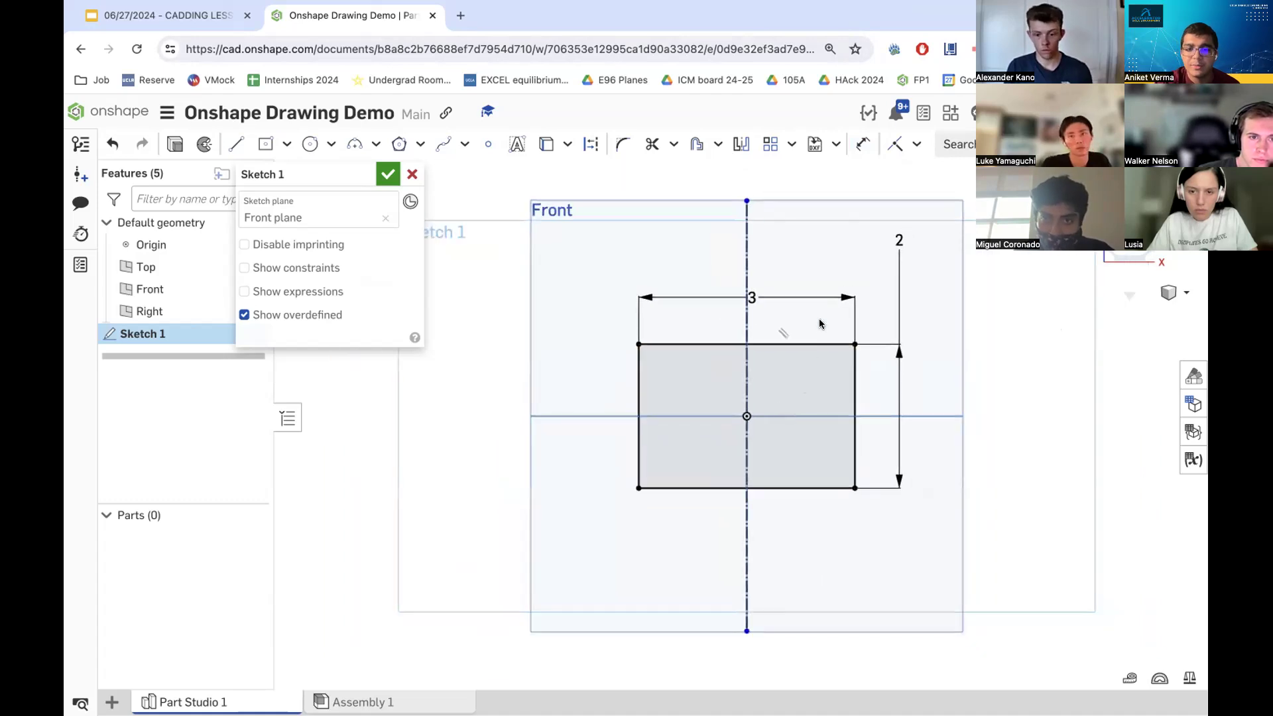
{"action": "scroll", "coordinate": [820, 332], "scroll_direction": "down", "scroll_amount": 1}
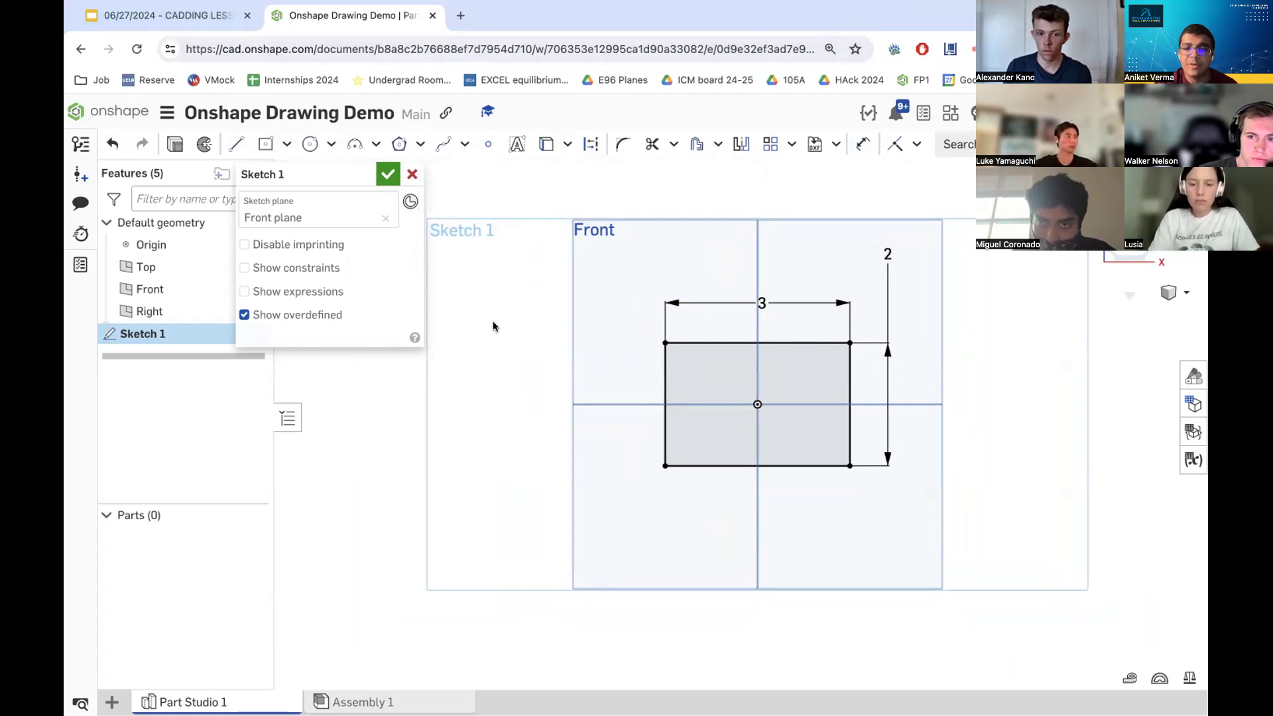
{"action": "left_click", "coordinate": [174, 17]}
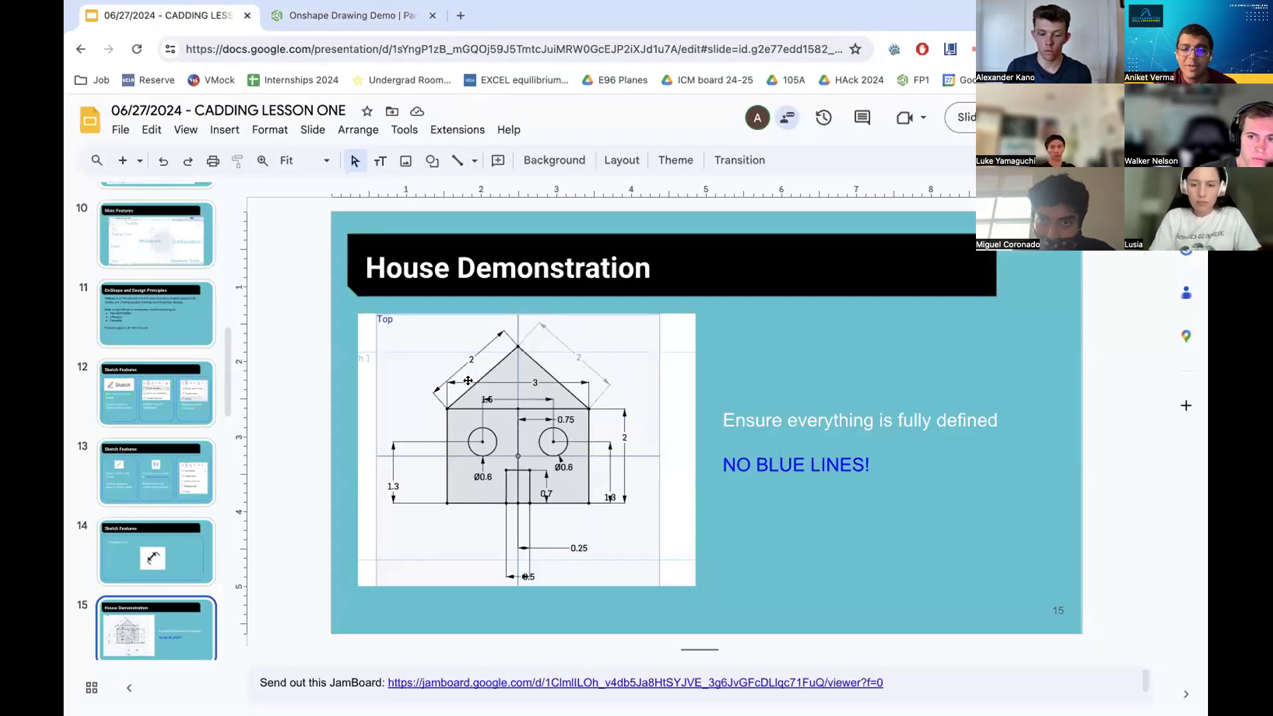
{"action": "left_click", "coordinate": [357, 15]}
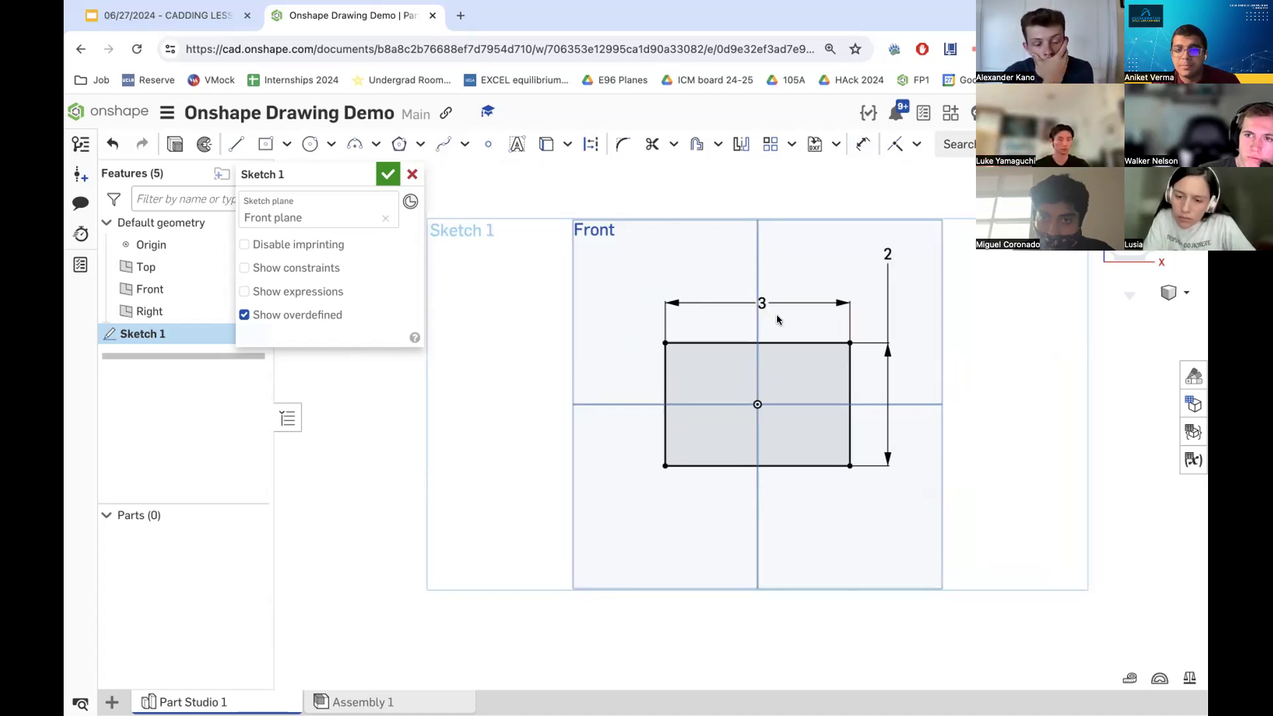
{"action": "double_click", "coordinate": [759, 303]}
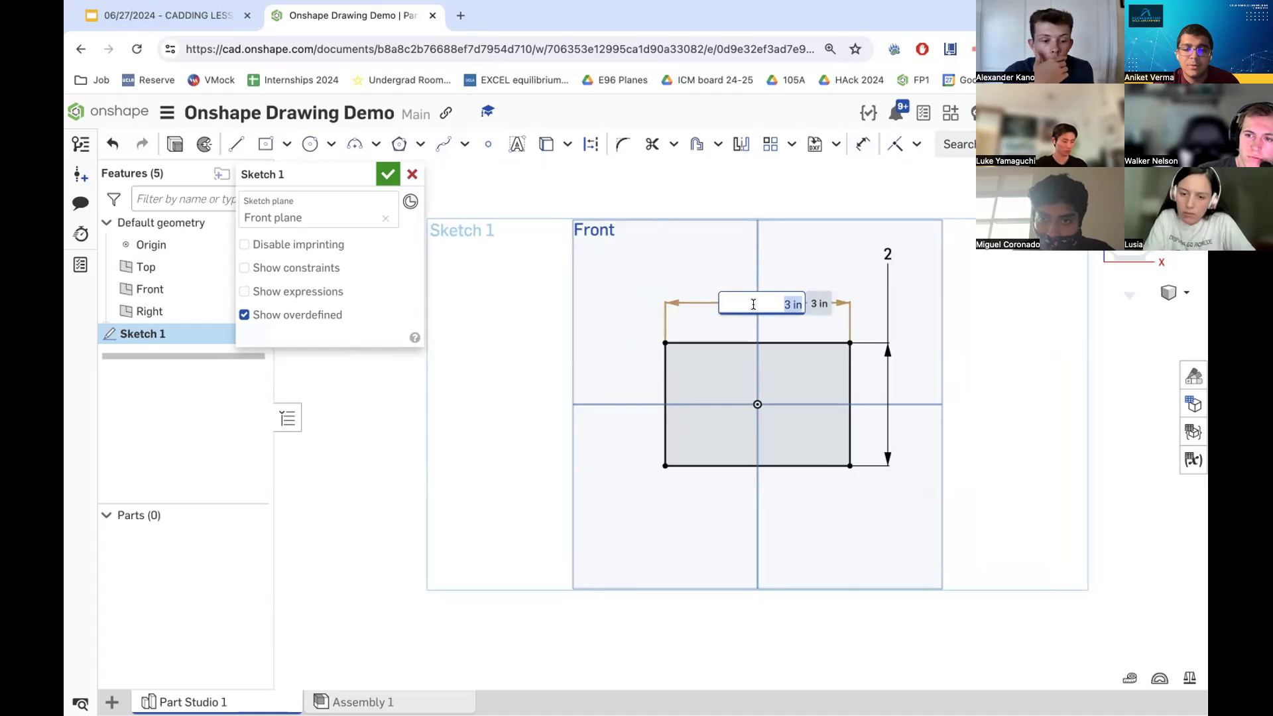
{"action": "left_click", "coordinate": [855, 144]}
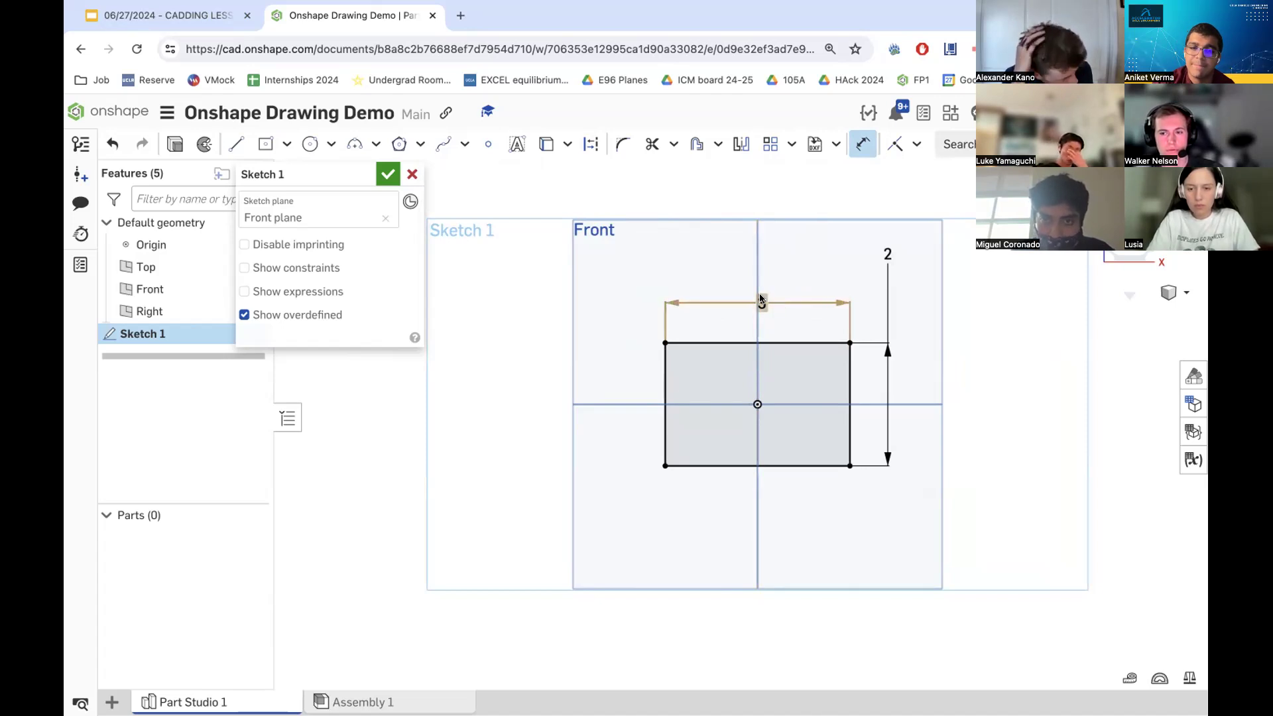
{"action": "scroll", "coordinate": [761, 300], "scroll_direction": "up", "scroll_amount": 1}
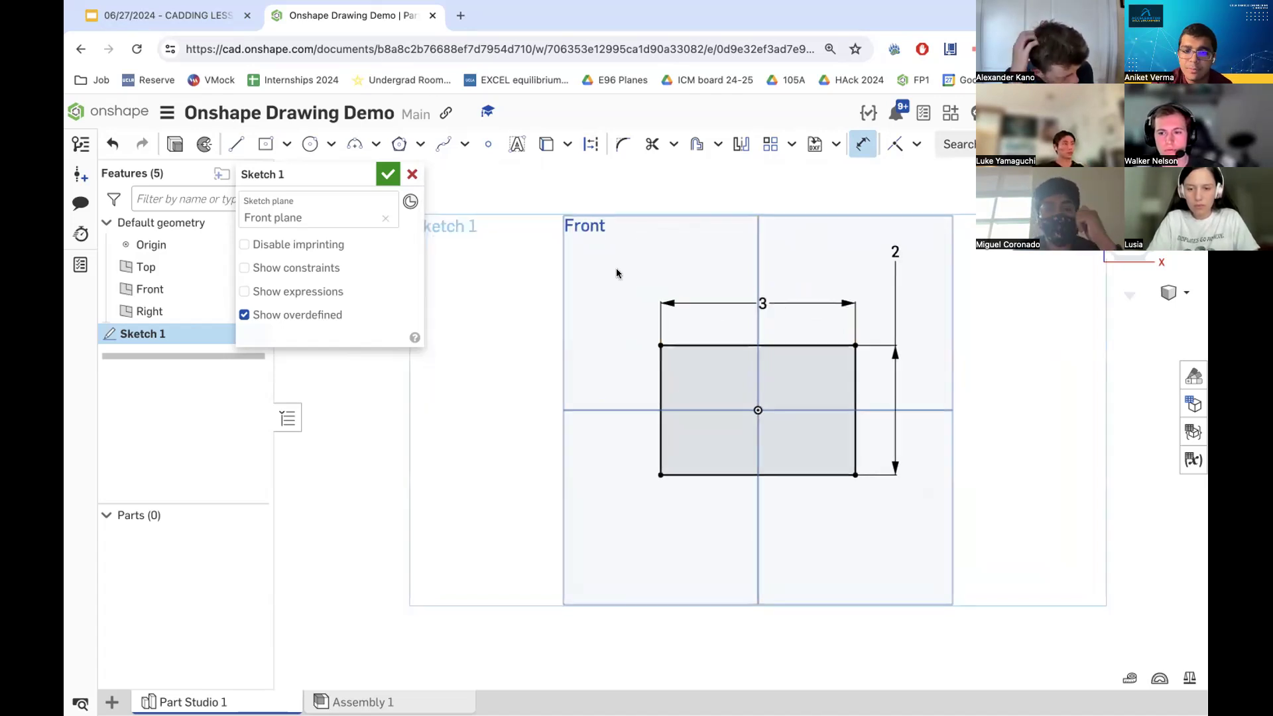
- Draw a vertical construction line through the origin from the Front plane's top to its bottom edge
{"action": "left_click", "coordinate": [584, 143]}
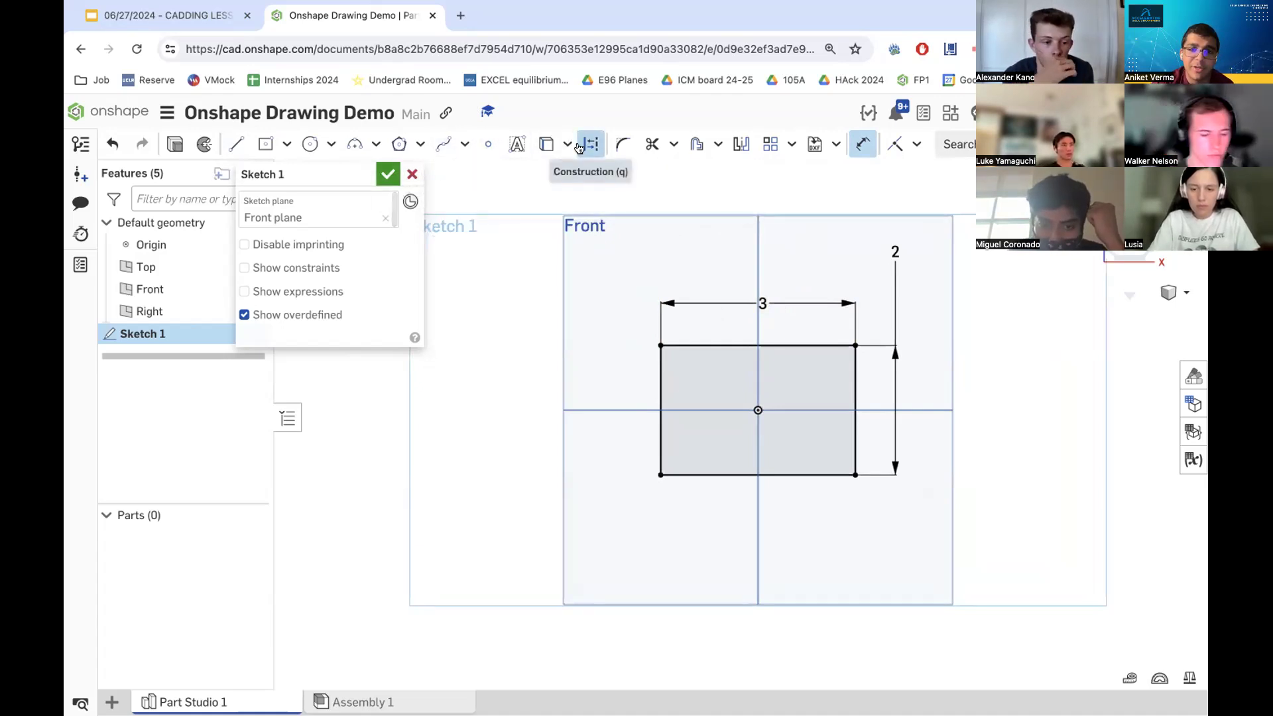
{"action": "left_click", "coordinate": [236, 143]}
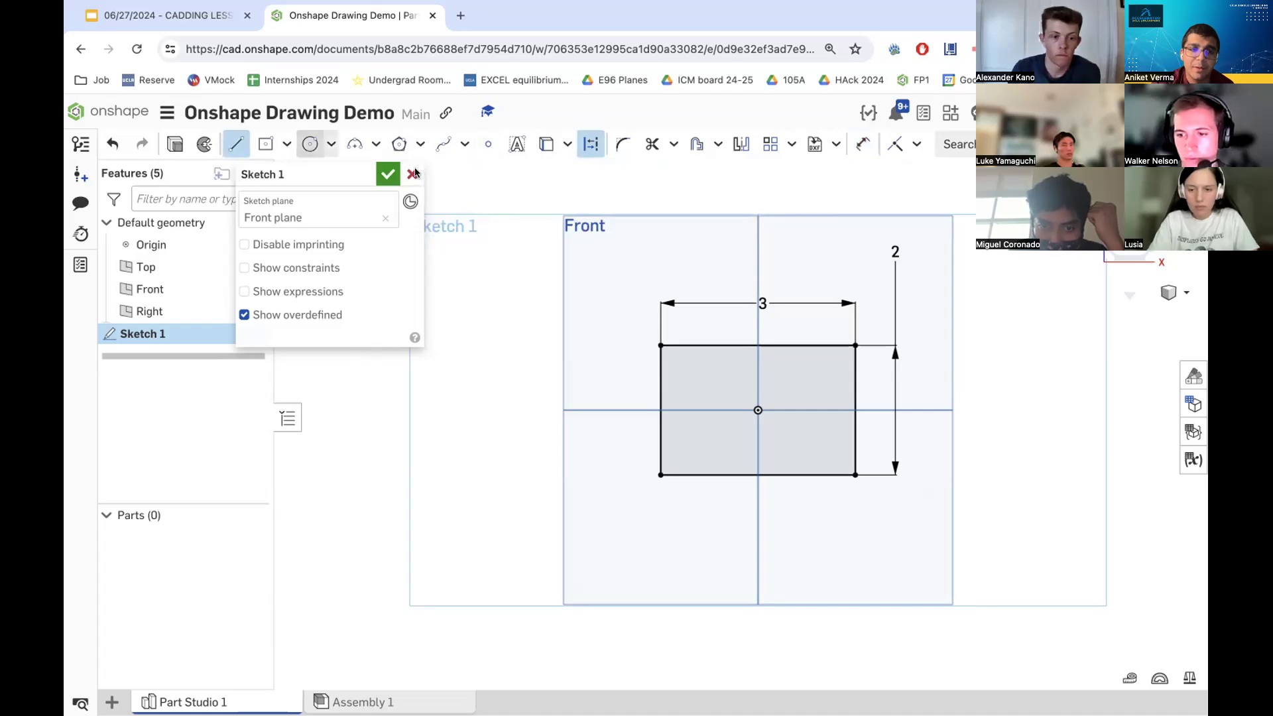
{"action": "left_click", "coordinate": [757, 213]}
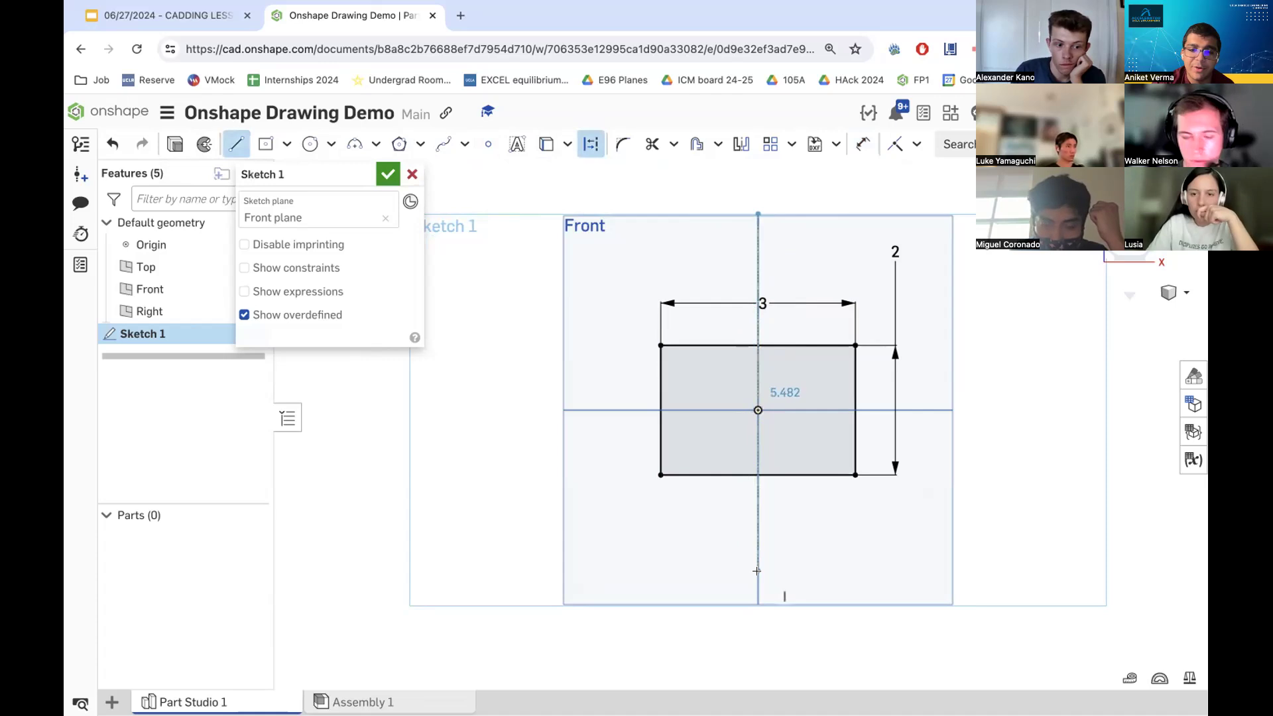
{"action": "left_click", "coordinate": [756, 599]}
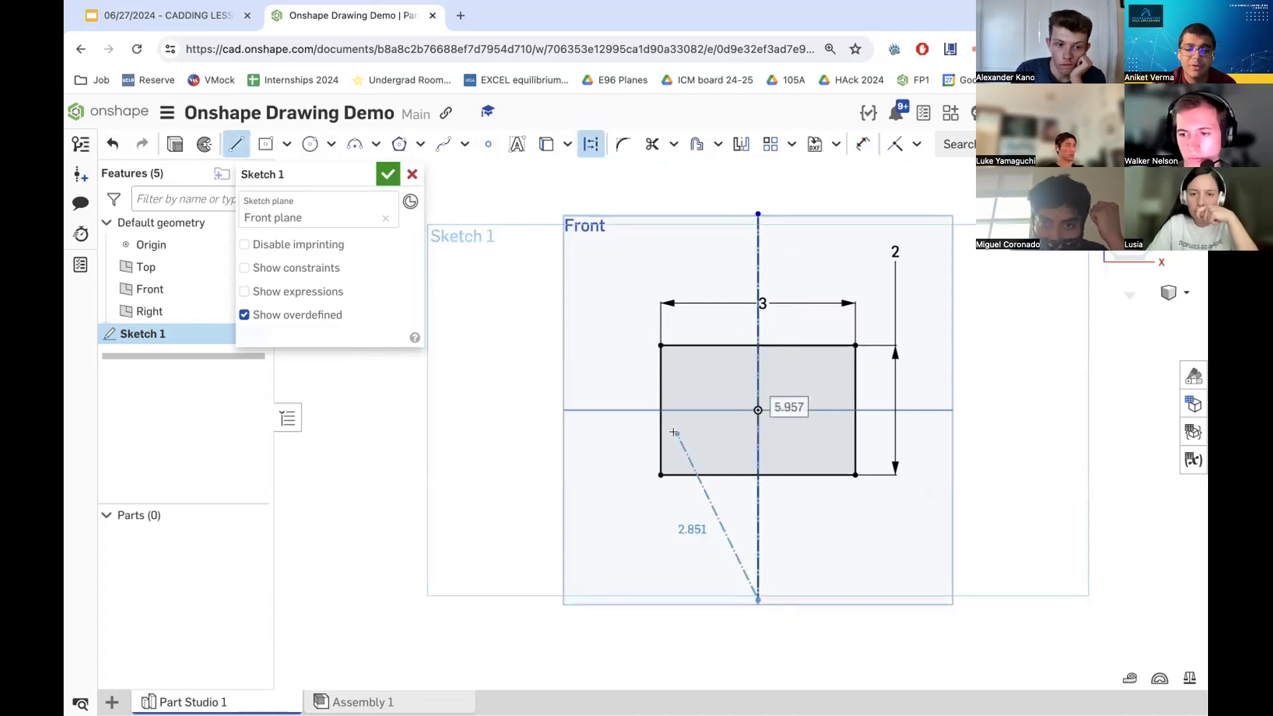
{"action": "key", "text": "Escape"}
{"action": "mouse_move", "coordinate": [720, 367]}
{"action": "right_mouse_down"}
{"action": "mouse_move", "coordinate": [643, 345]}
{"action": "mouse_move", "coordinate": [736, 358]}
{"action": "right_mouse_up"}
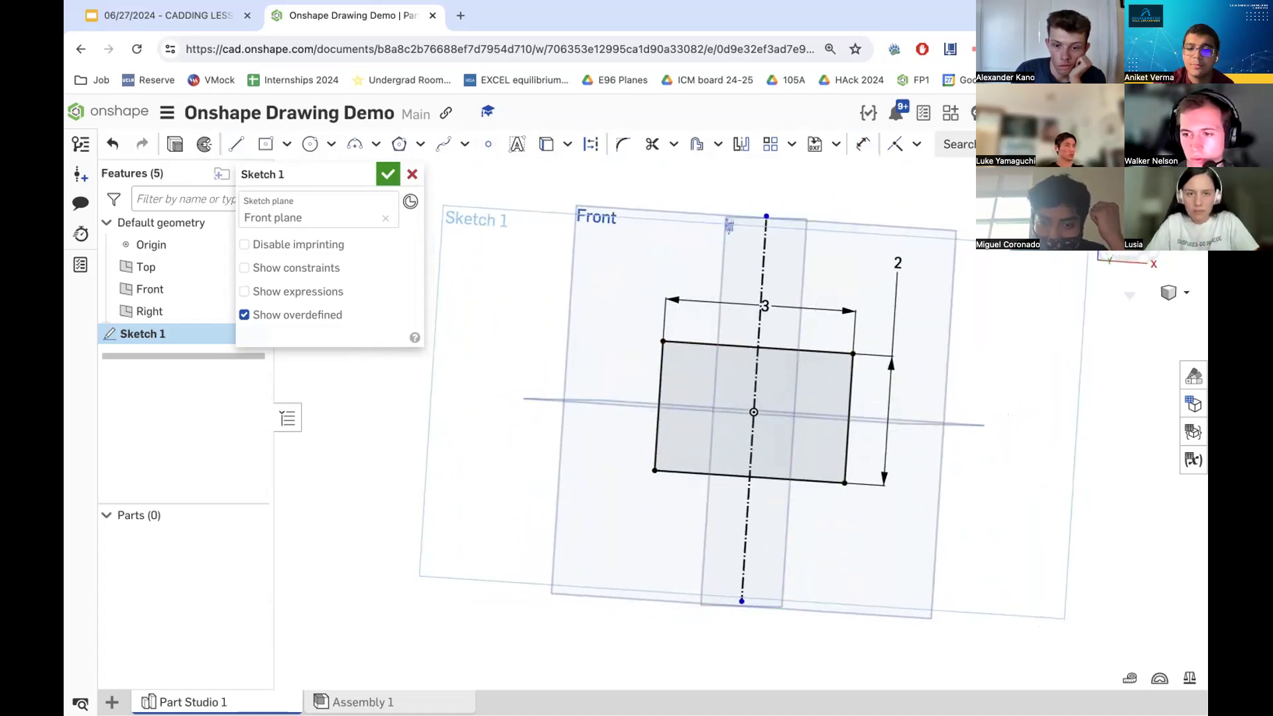
{"action": "left_click", "coordinate": [1123, 233]}
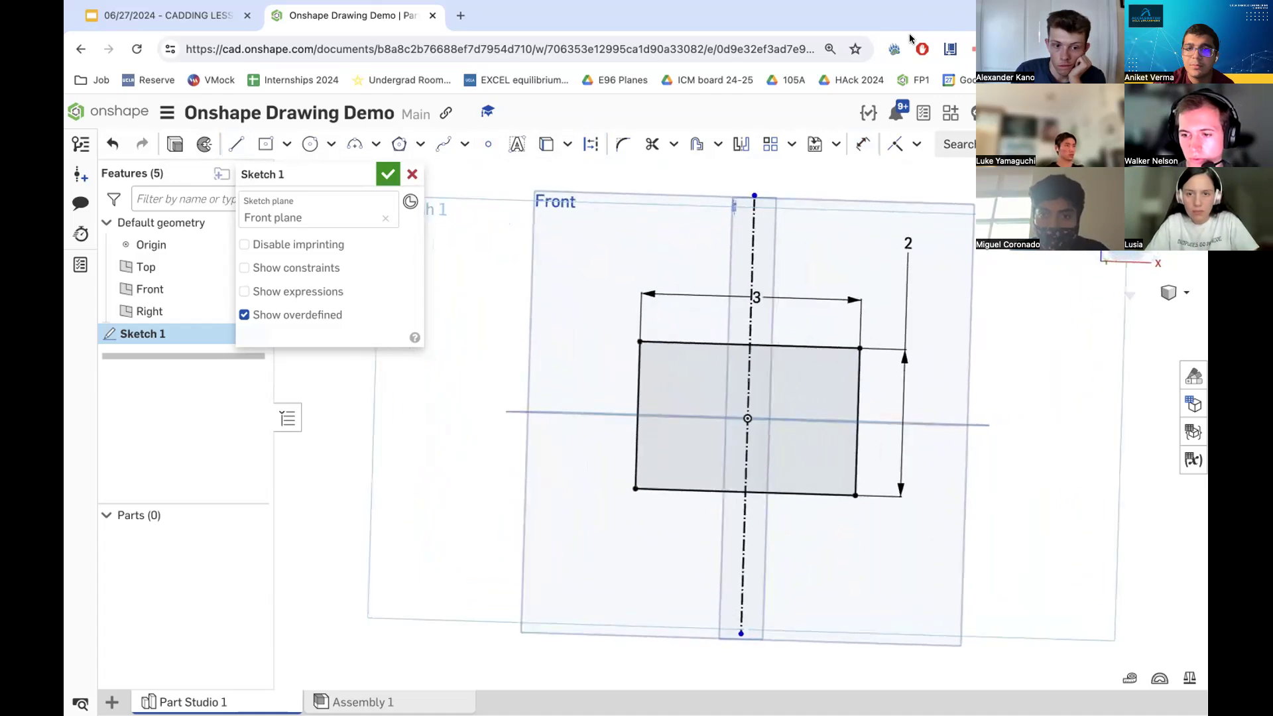
{"action": "scroll", "coordinate": [770, 309], "scroll_direction": "down", "scroll_amount": 2}
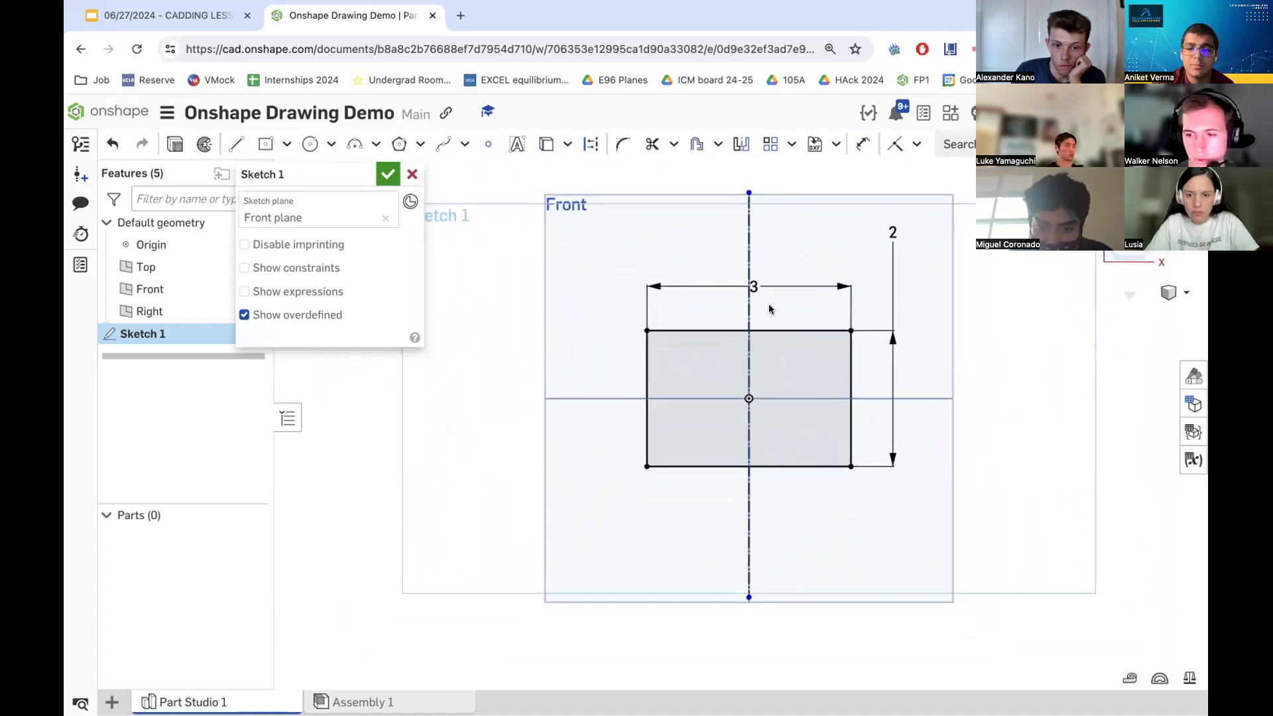
- Draw two roof lines from the rectangle's top corners up to a peak on the vertical construction line
{"action": "scroll", "coordinate": [766, 308], "scroll_direction": "down", "scroll_amount": 3}
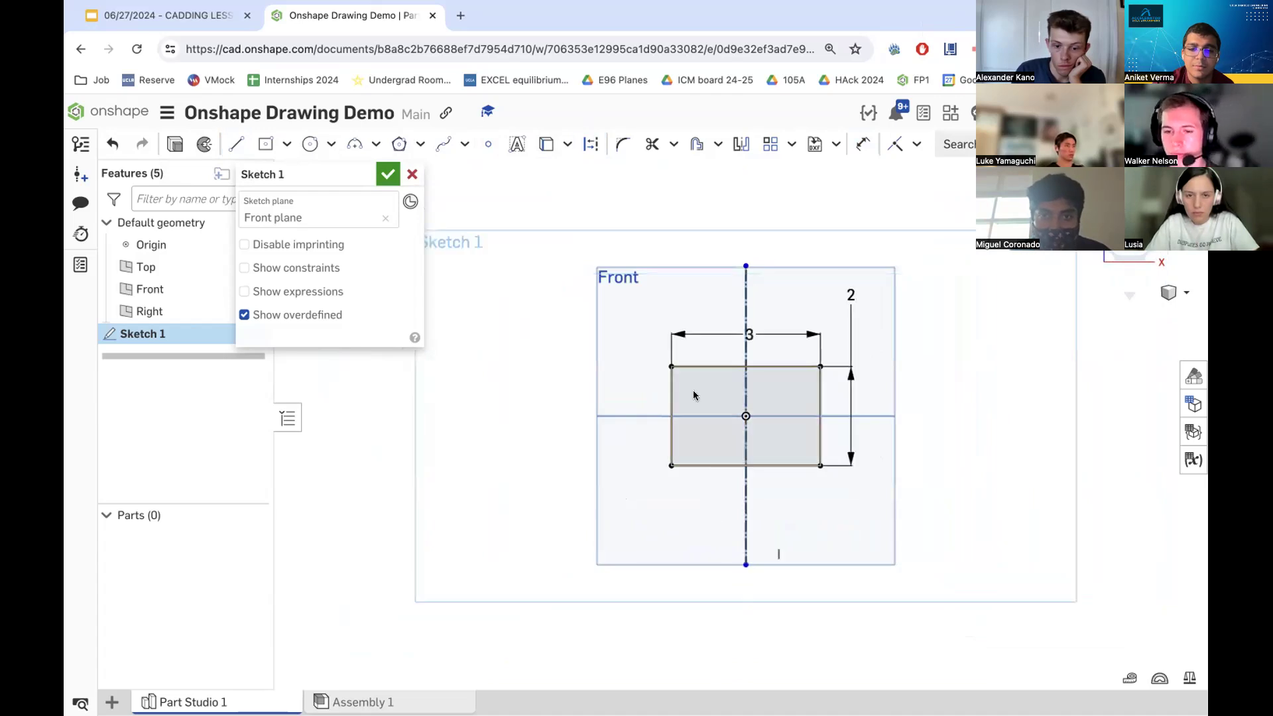
{"action": "left_click", "coordinate": [236, 144]}
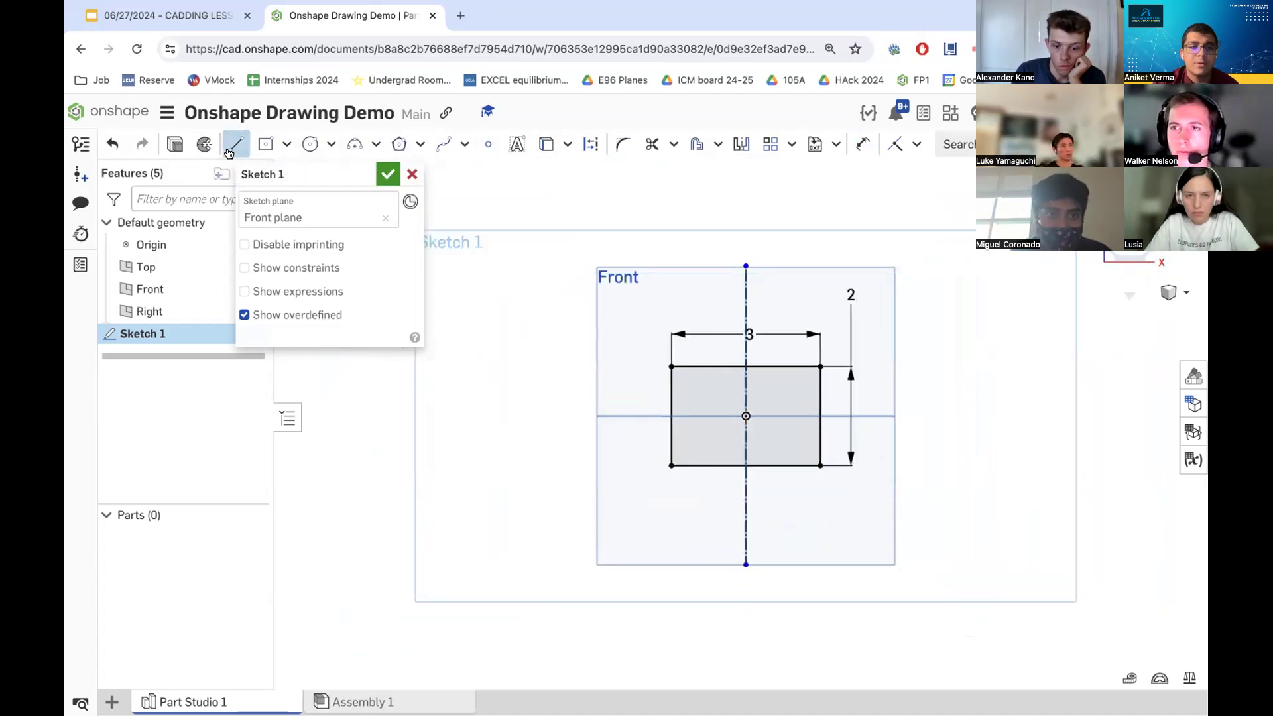
{"action": "left_click", "coordinate": [669, 364]}
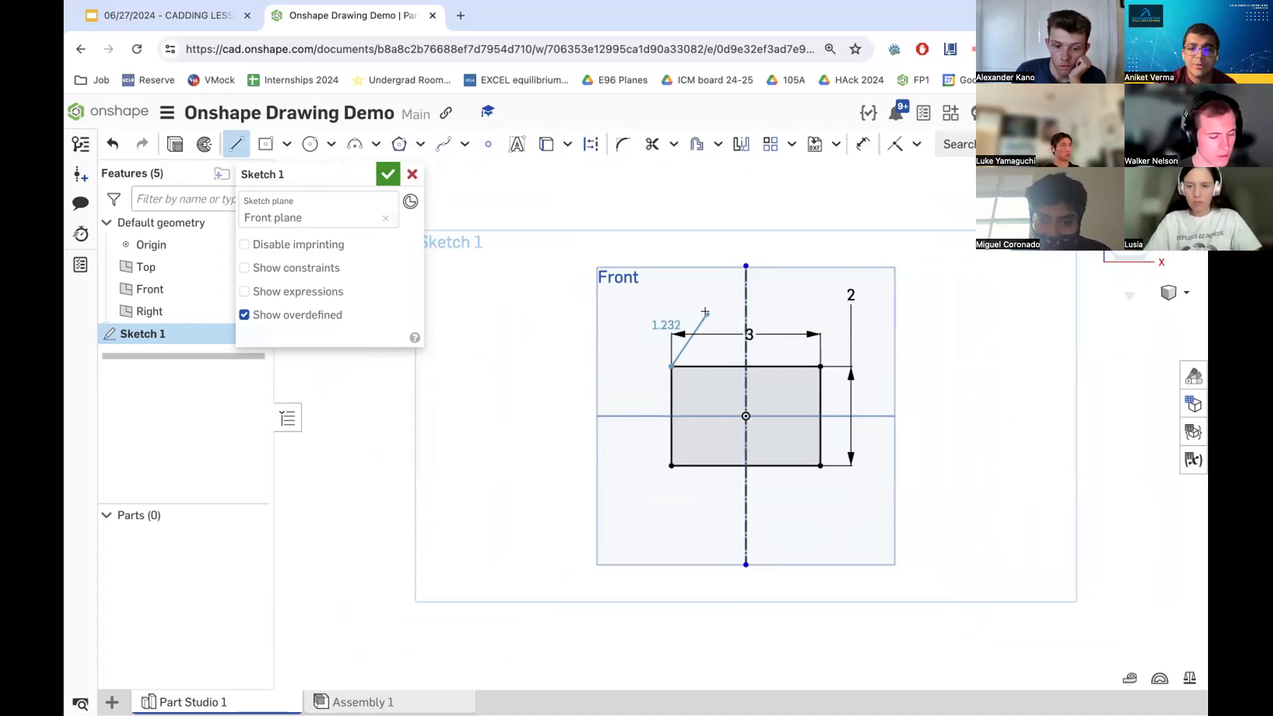
{"action": "left_click", "coordinate": [746, 286]}
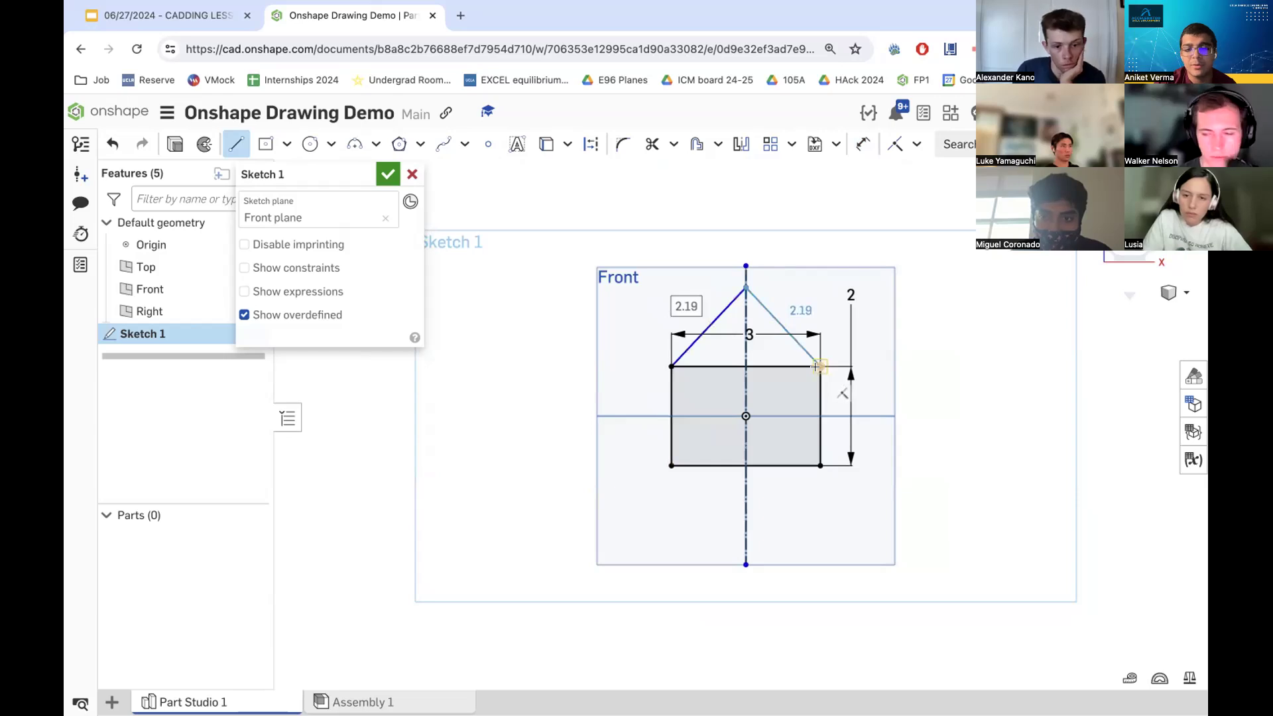
{"action": "left_click", "coordinate": [815, 367]}
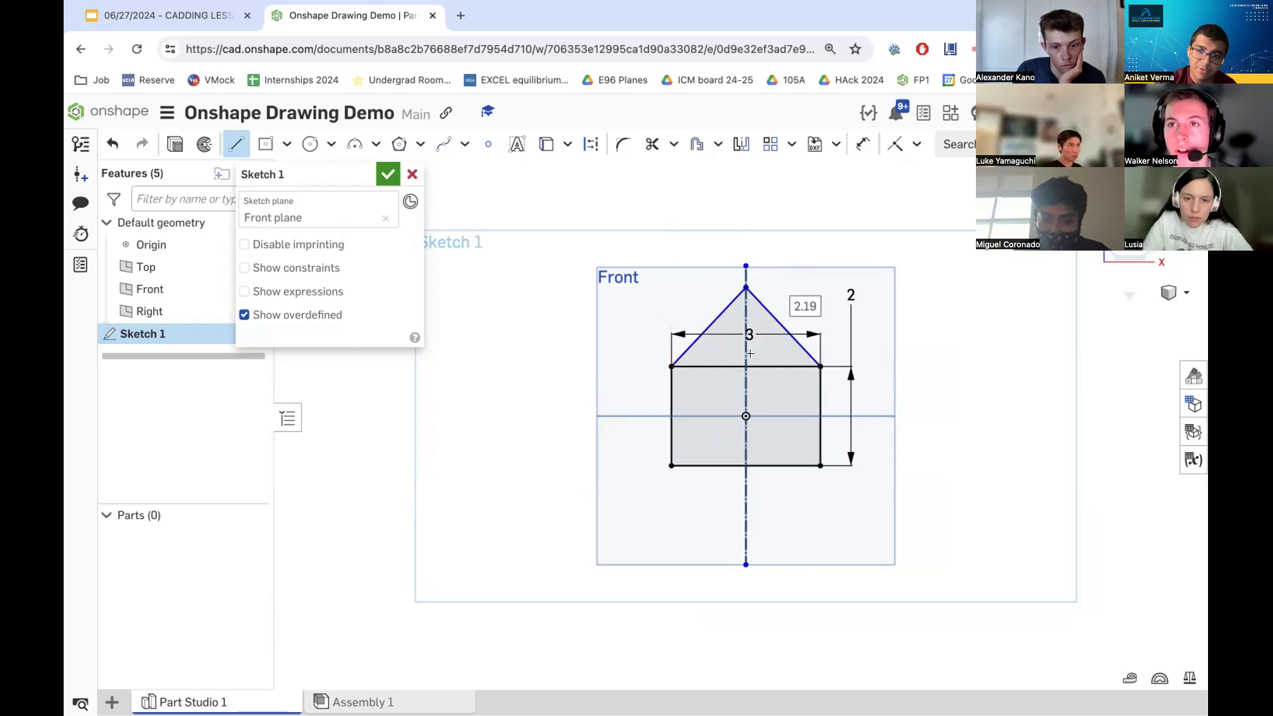
- Dimension the left roof line to a length of 2 in
{"action": "left_click", "coordinate": [863, 147]}
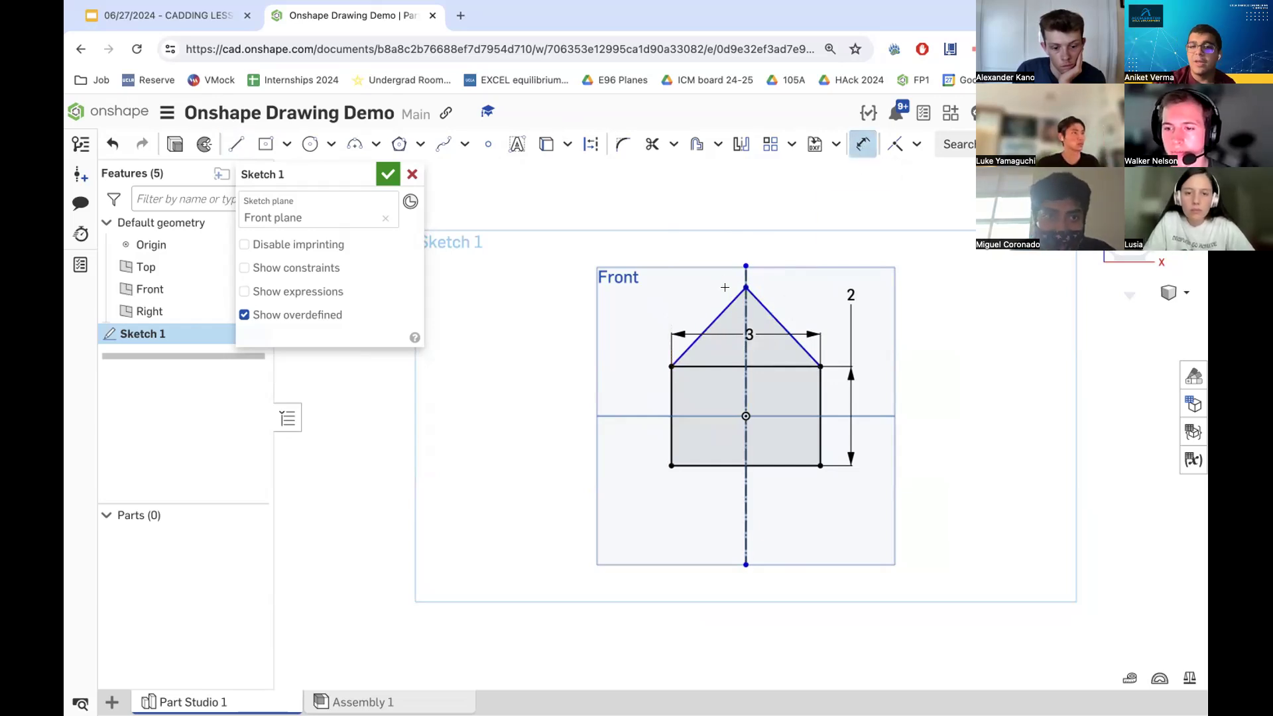
{"action": "scroll", "coordinate": [725, 287], "scroll_direction": "up", "scroll_amount": 5}
{"action": "scroll", "coordinate": [707, 334], "scroll_direction": "down", "scroll_amount": 2}
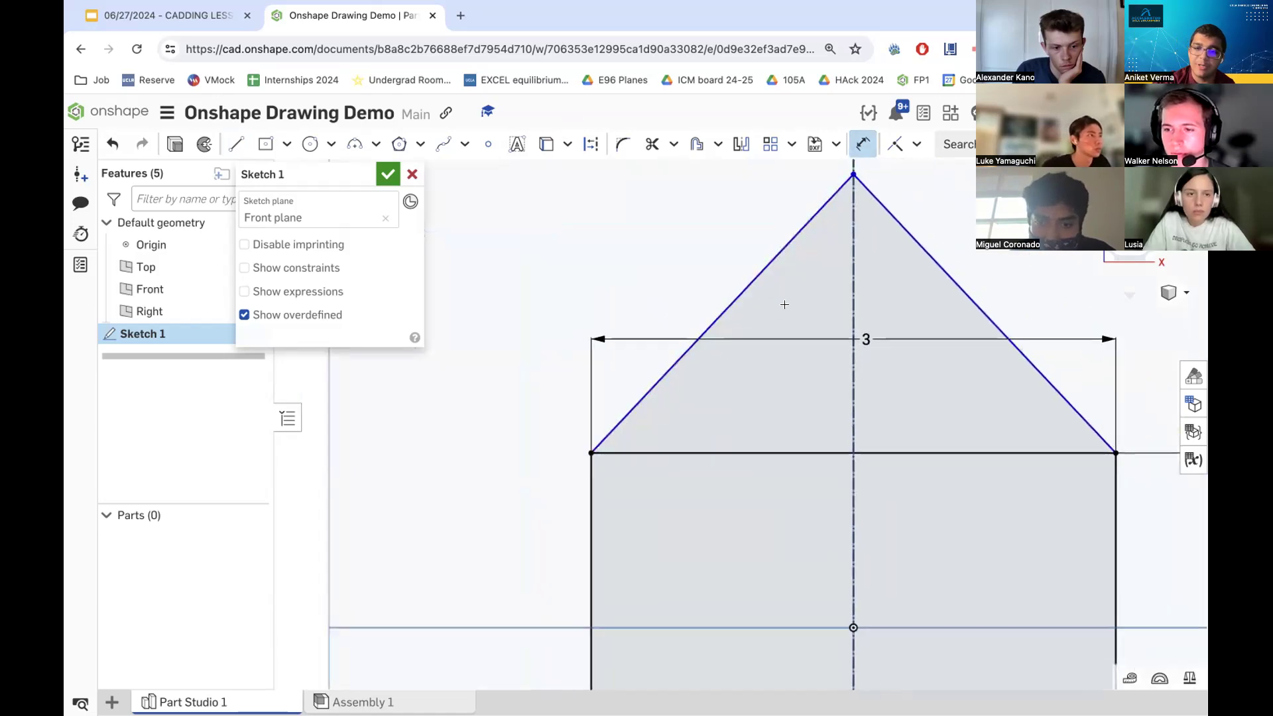
{"action": "scroll", "coordinate": [784, 304], "scroll_direction": "down", "scroll_amount": 3}
{"action": "left_click", "coordinate": [767, 295]}
{"action": "left_click", "coordinate": [717, 285]}
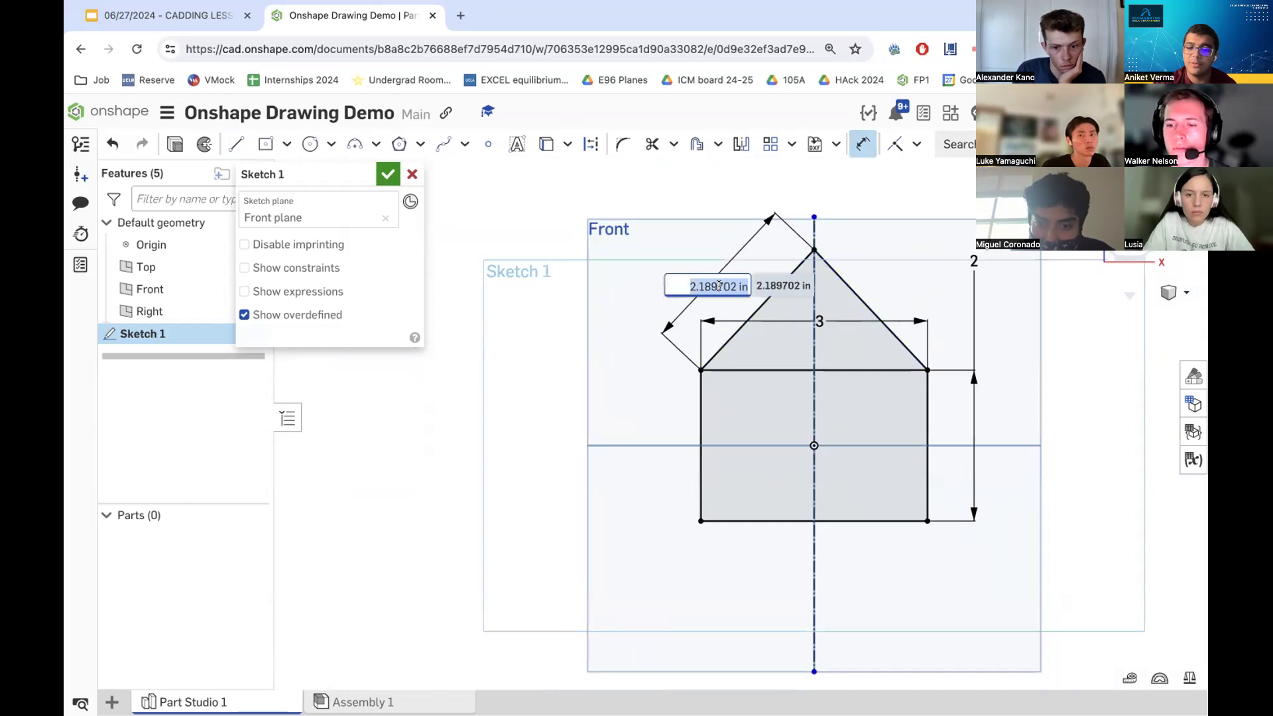
{"action": "type", "text": "2"}
{"action": "key", "text": "Return"}
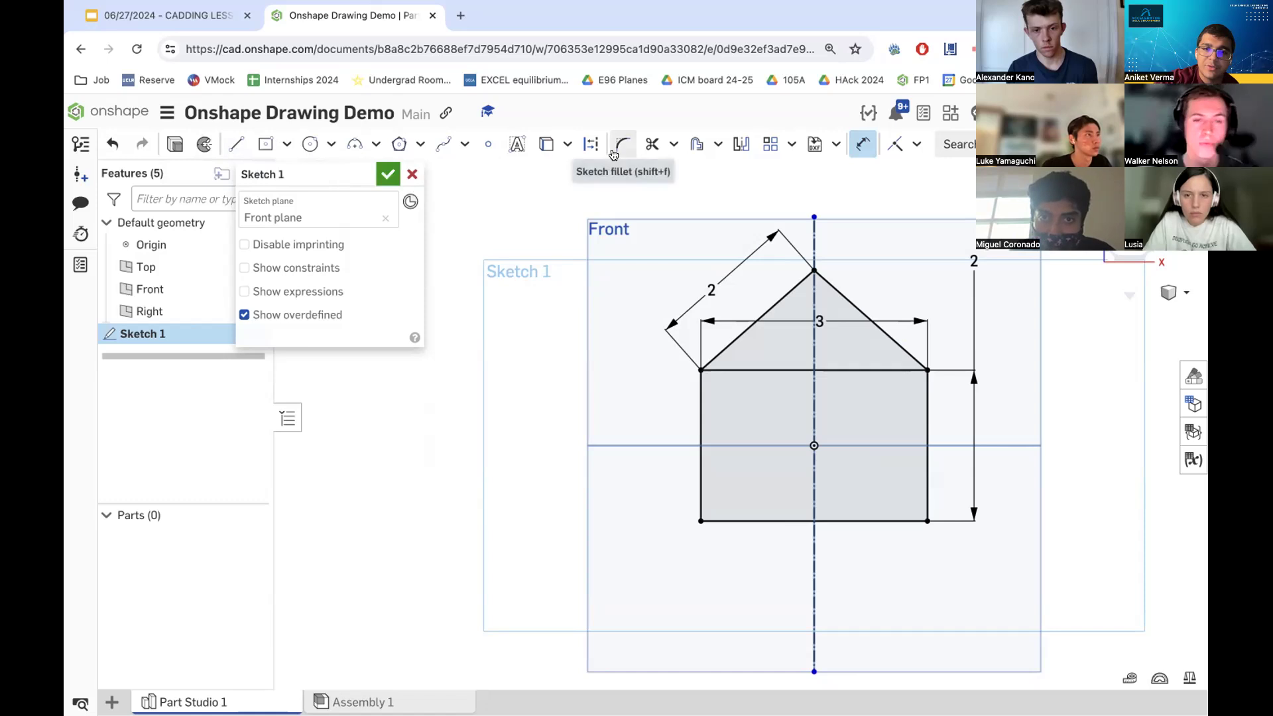
{"action": "left_click", "coordinate": [589, 138]}
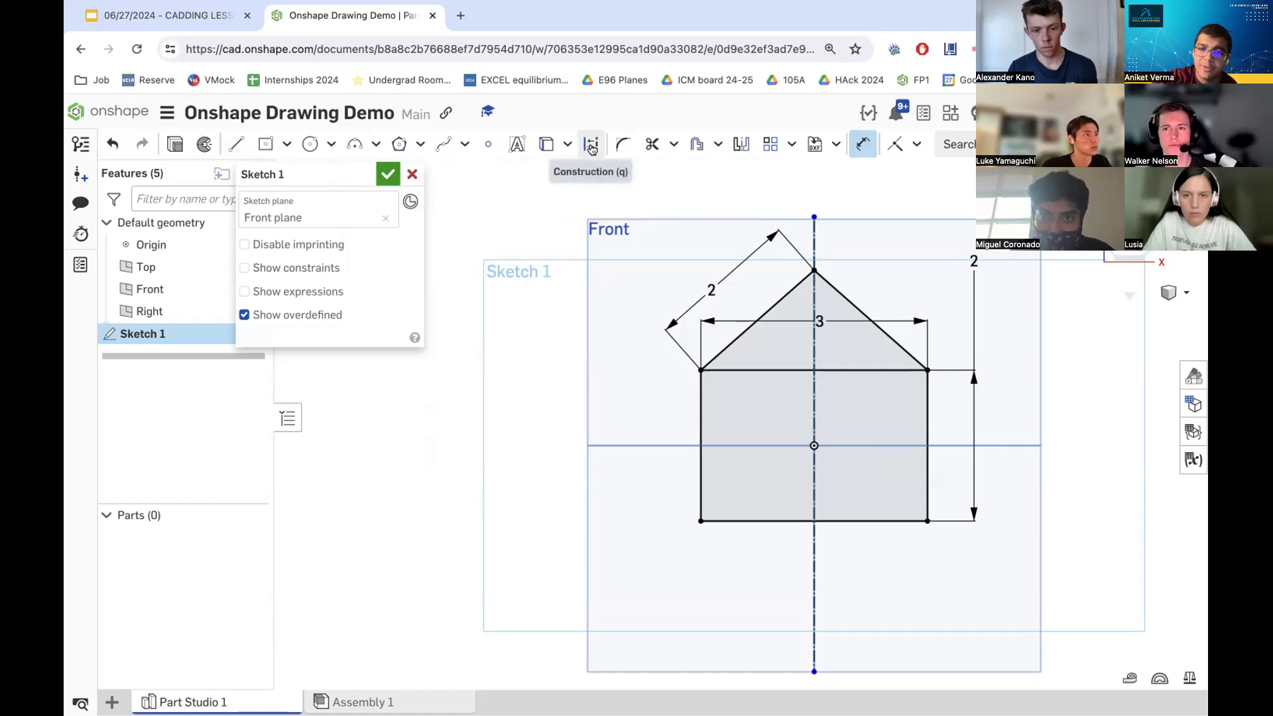
{"action": "left_click", "coordinate": [590, 146]}
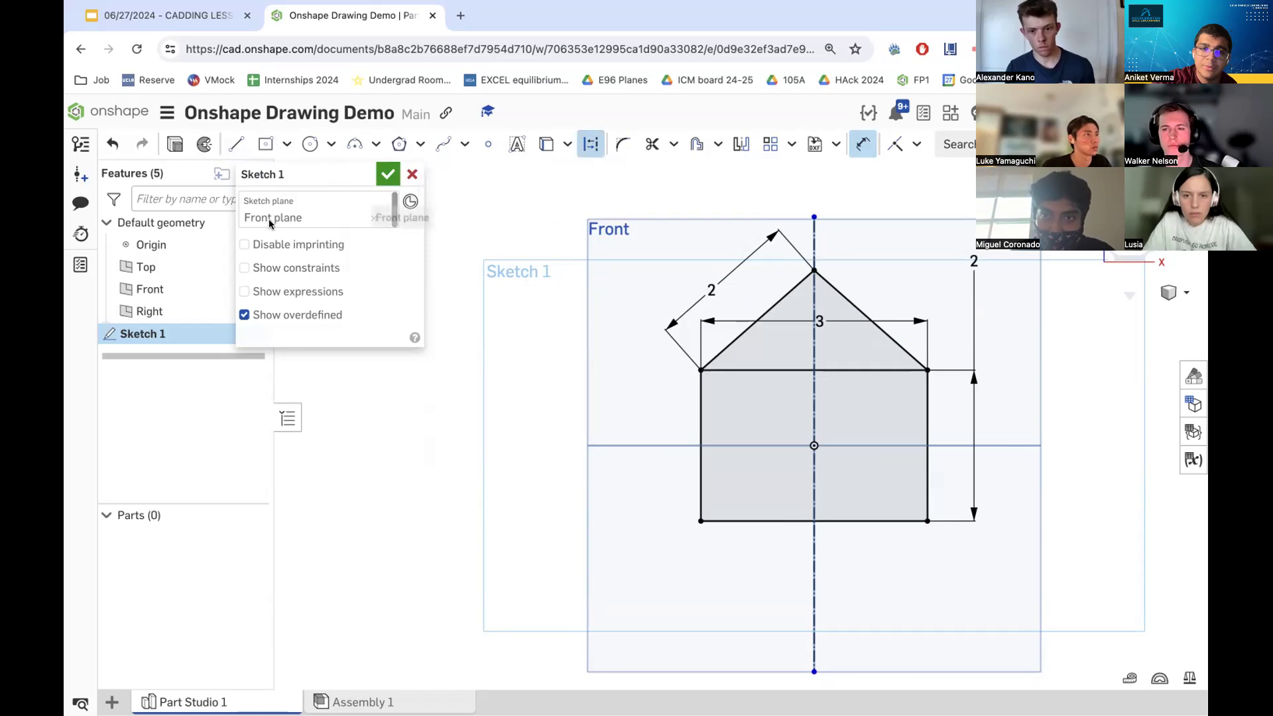
{"action": "left_click", "coordinate": [231, 152]}
{"action": "left_click", "coordinate": [361, 397]}
{"action": "left_click", "coordinate": [583, 406]}
{"action": "left_click", "coordinate": [396, 431]}
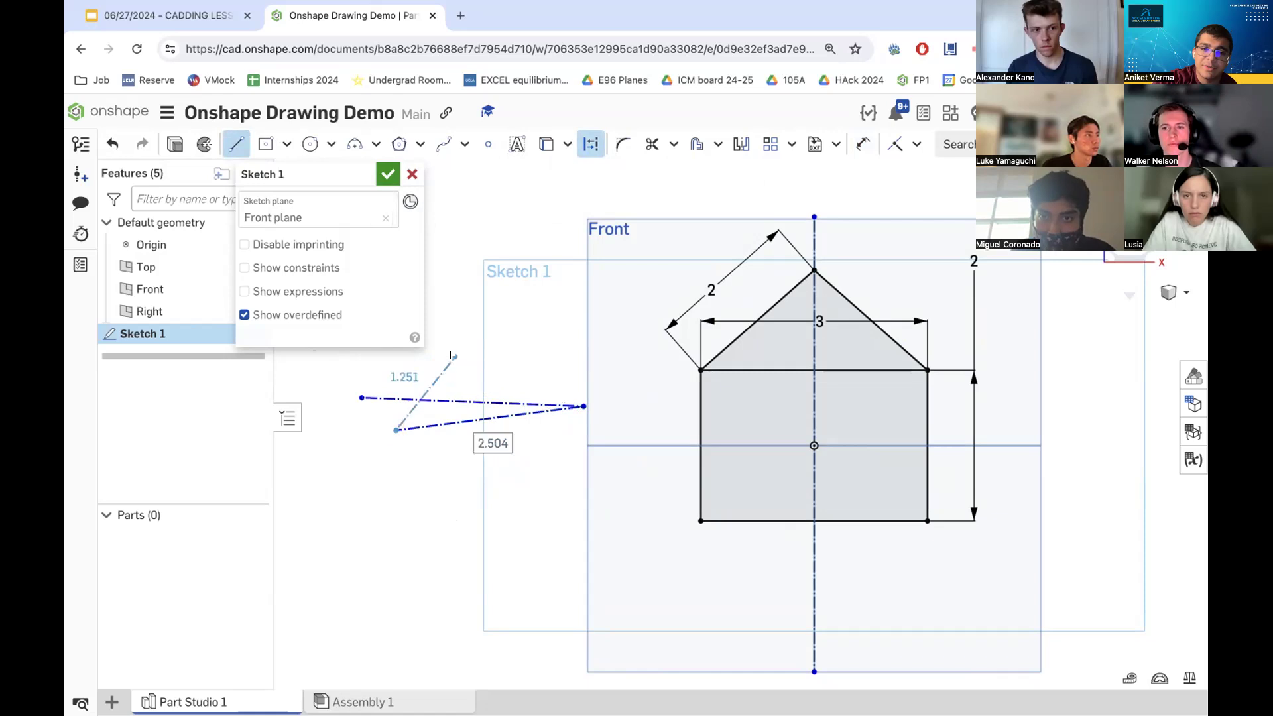
{"action": "left_click", "coordinate": [473, 462]}
{"action": "left_click", "coordinate": [489, 356]}
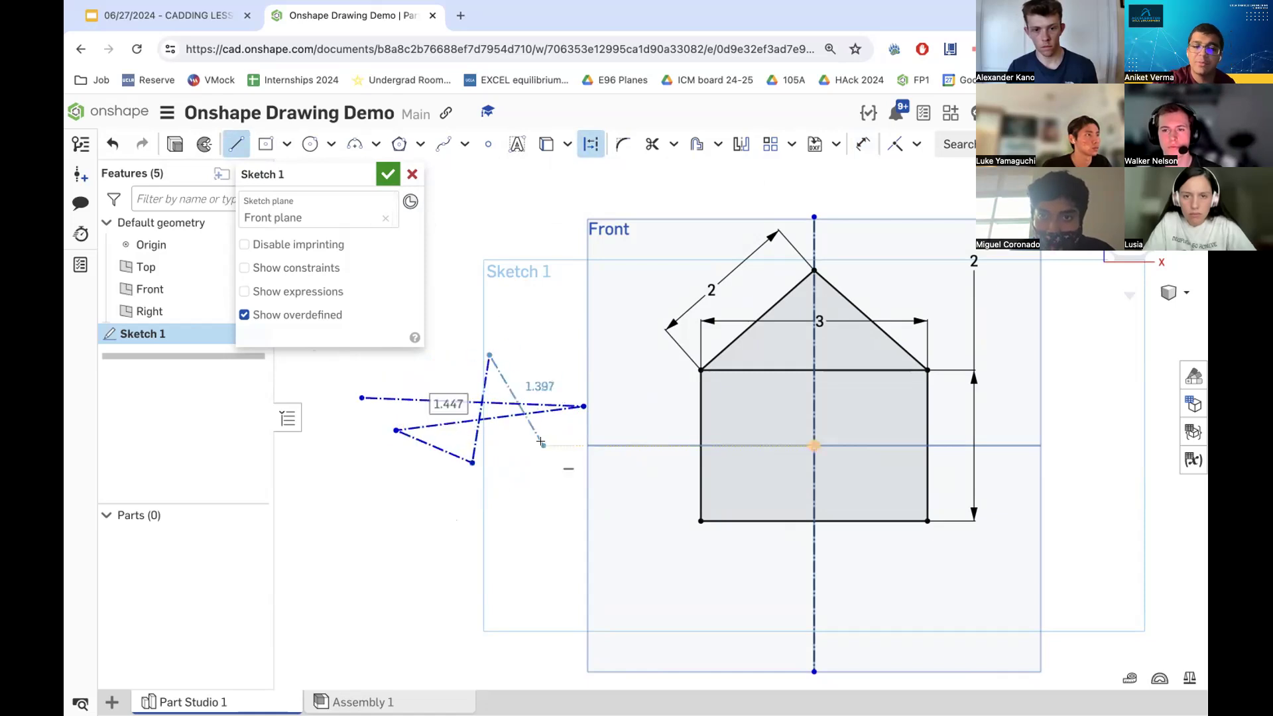
{"action": "key", "text": "Escape"}
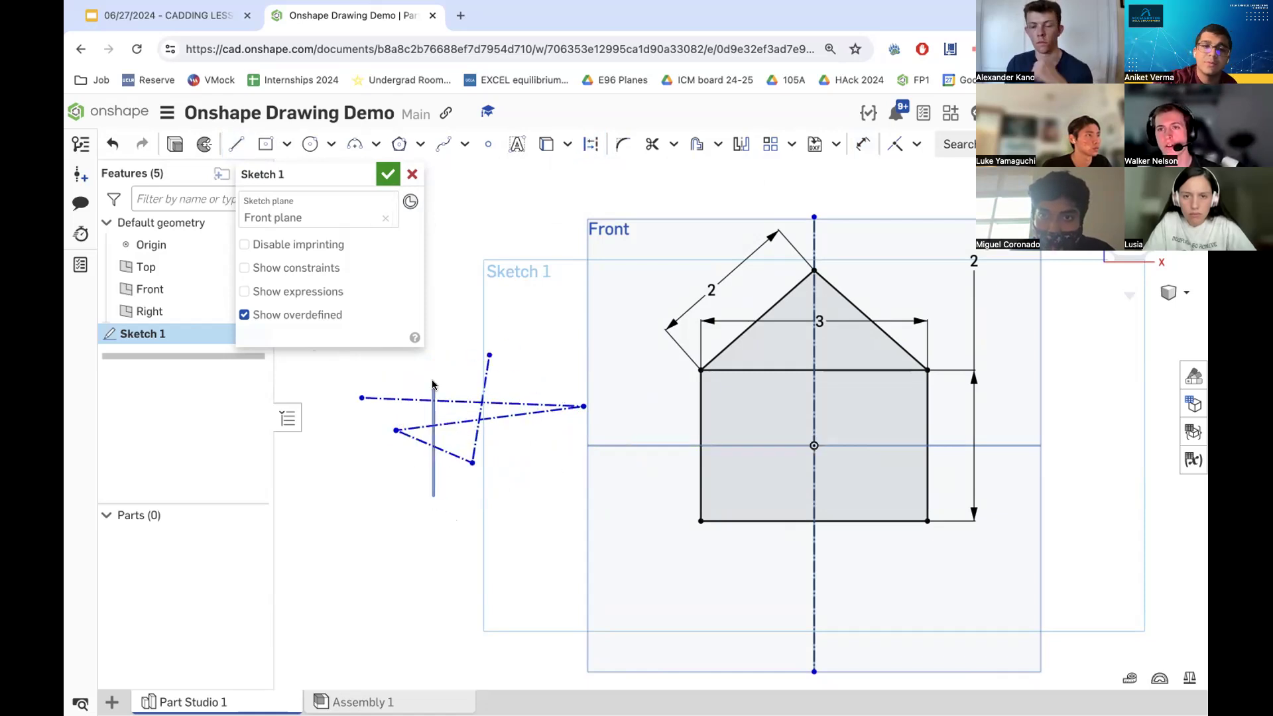
{"action": "left_click", "coordinate": [483, 384]}
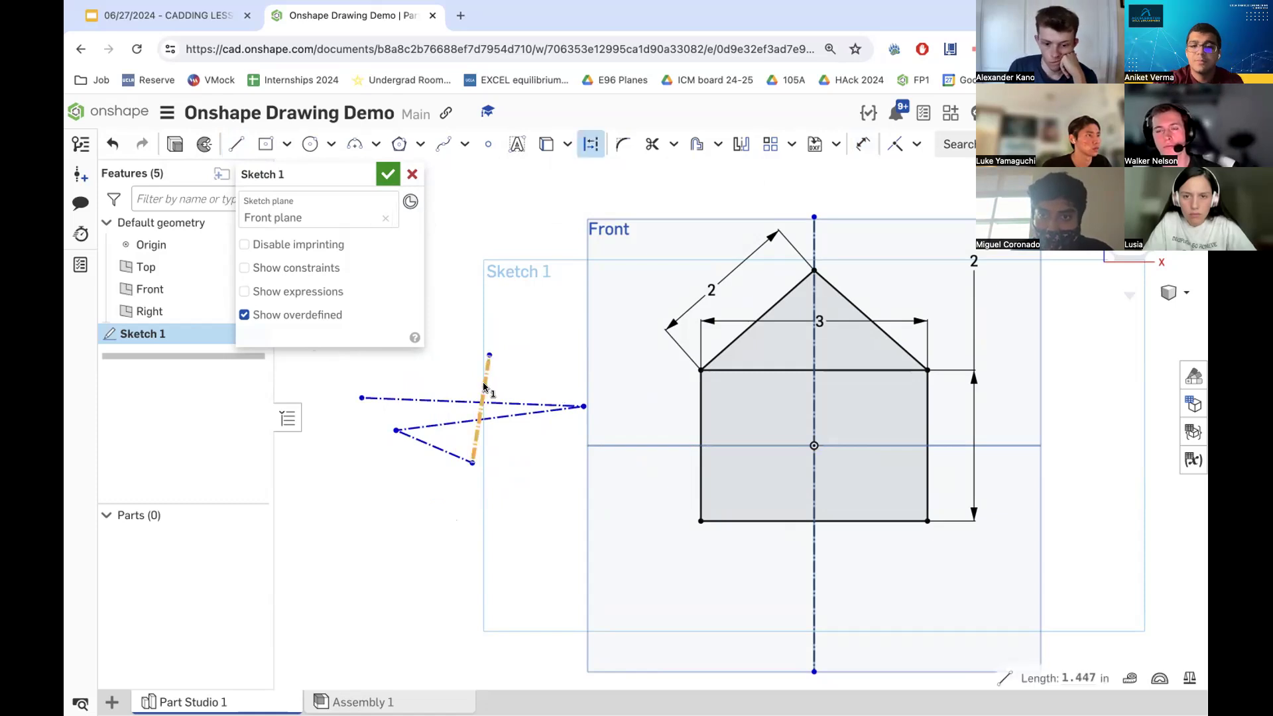
{"action": "key", "text": "Delete"}
{"action": "left_click", "coordinate": [446, 399]}
{"action": "key", "text": "Delete"}
{"action": "left_click", "coordinate": [446, 424]}
{"action": "key", "text": "Delete"}
{"action": "left_click", "coordinate": [441, 448]}
{"action": "key", "text": "Delete"}
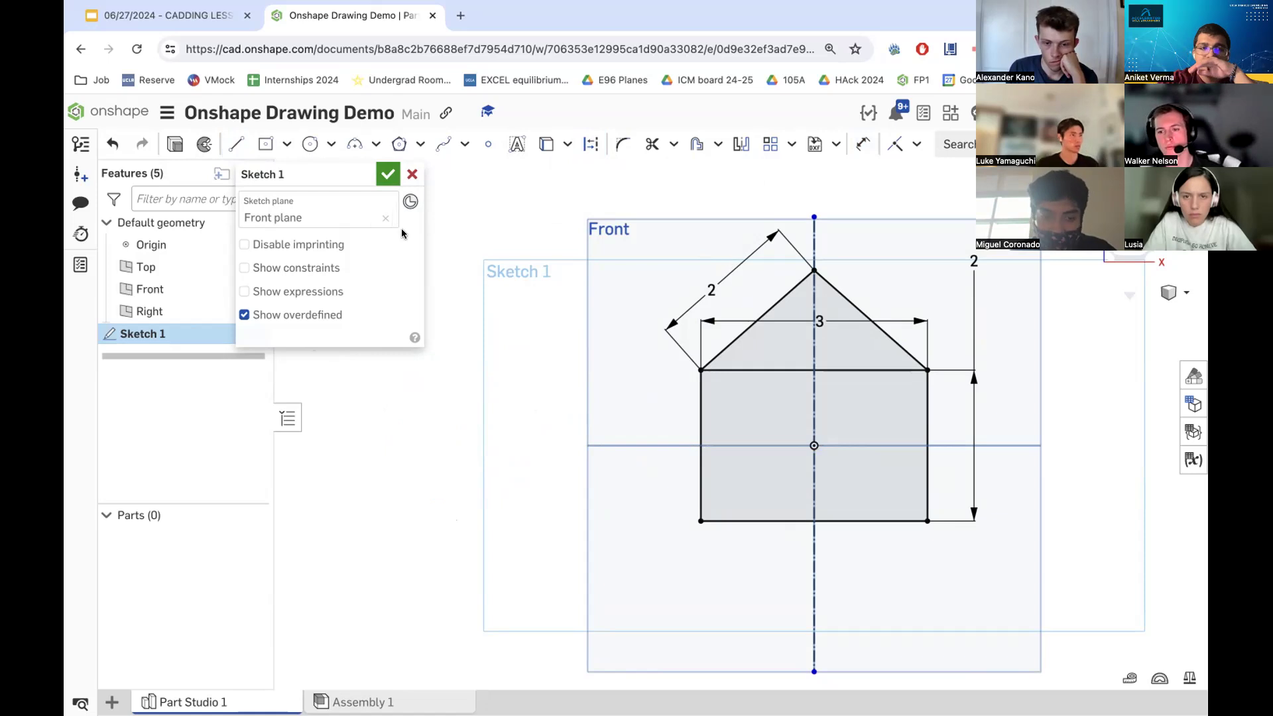
{"action": "left_click", "coordinate": [590, 144]}
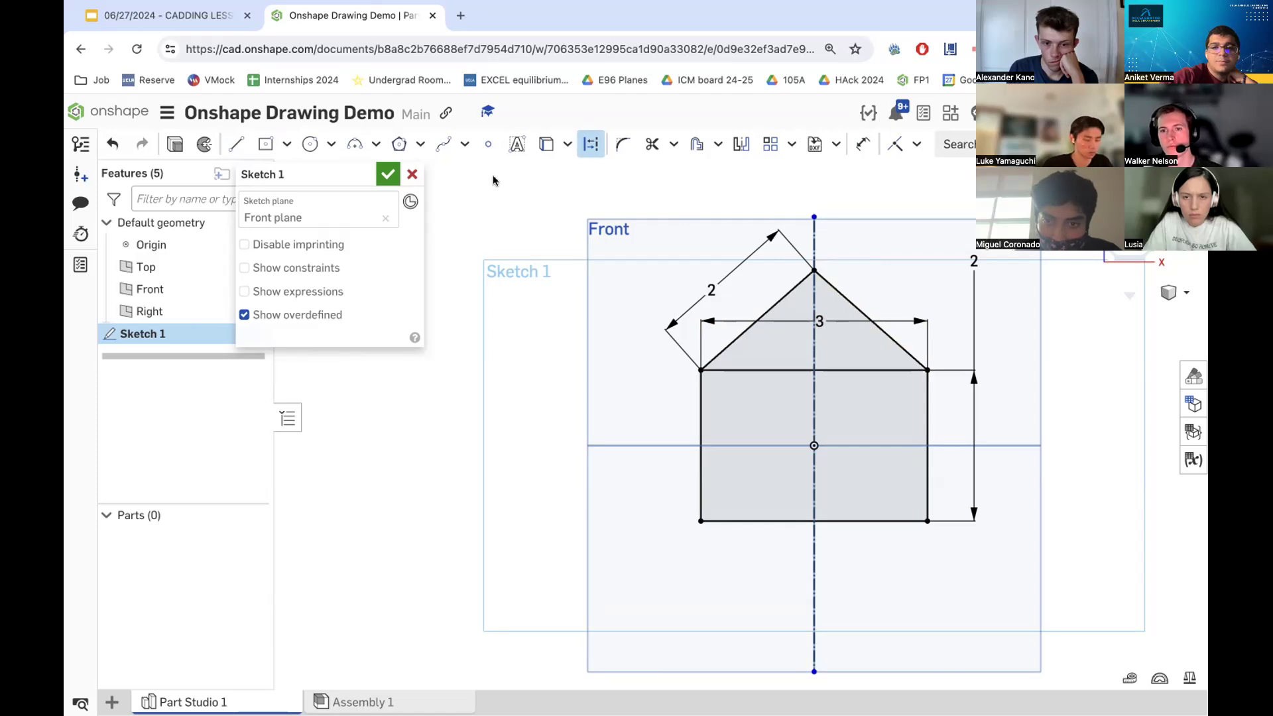
- Add a second length dimension to the left roof line
{"action": "scroll", "coordinate": [928, 343], "scroll_direction": "up", "scroll_amount": 5}
{"action": "scroll", "coordinate": [796, 416], "scroll_direction": "down", "scroll_amount": 5}
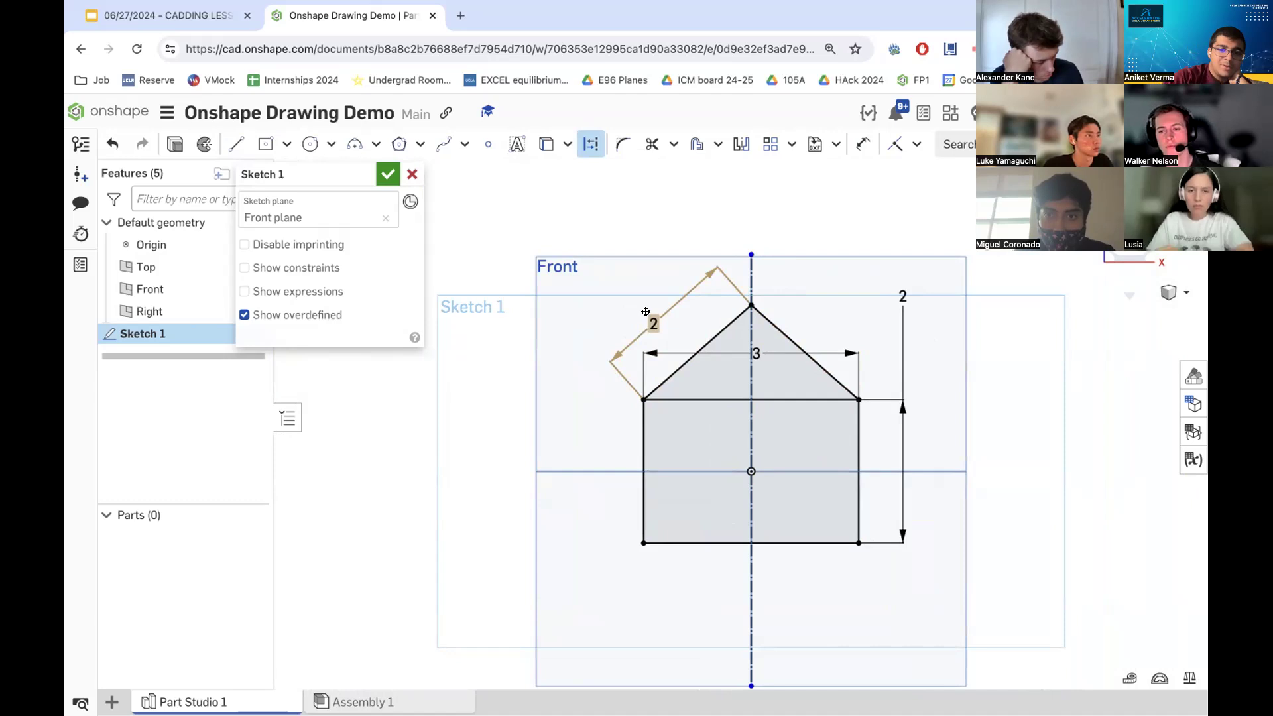
{"action": "left_click", "coordinate": [750, 477]}
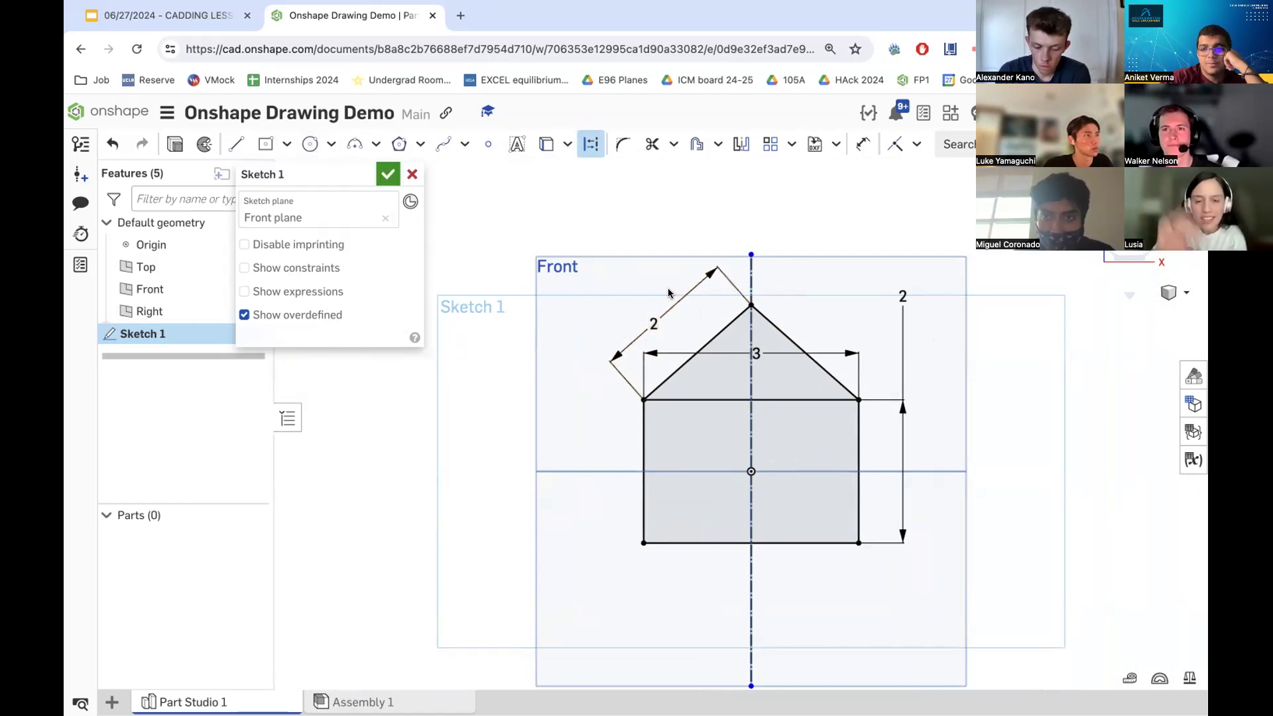
{"action": "scroll", "coordinate": [905, 443], "scroll_direction": "up", "scroll_amount": 5}
{"action": "scroll", "coordinate": [902, 441], "scroll_direction": "down", "scroll_amount": 3}
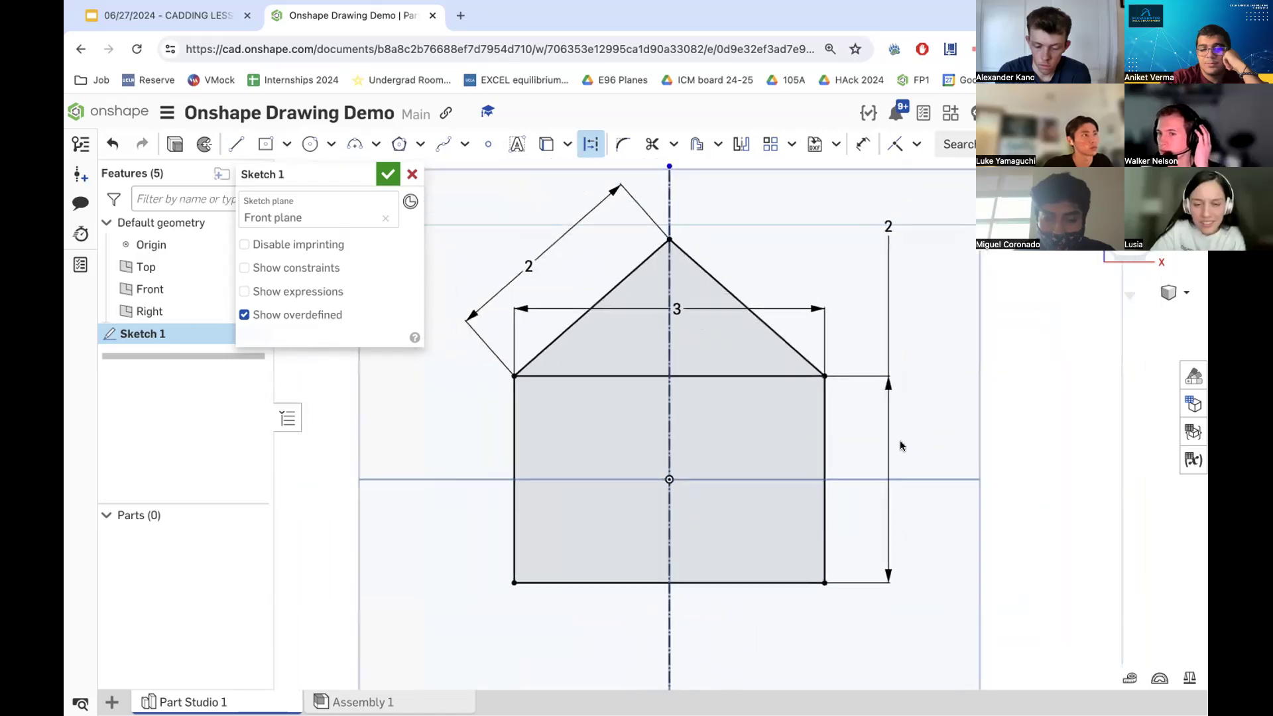
{"action": "scroll", "coordinate": [885, 443], "scroll_direction": "up", "scroll_amount": 2}
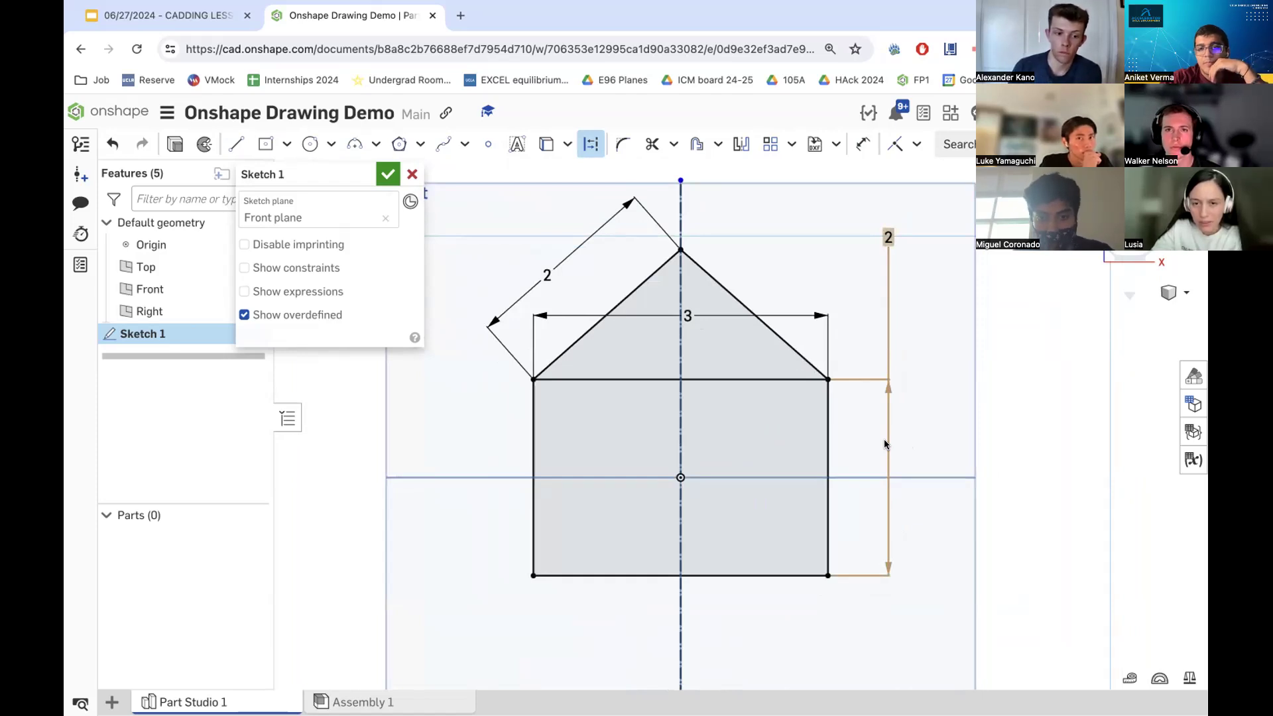
{"action": "left_click", "coordinate": [863, 145]}
{"action": "left_click", "coordinate": [627, 297]}
{"action": "left_click", "coordinate": [572, 275]}
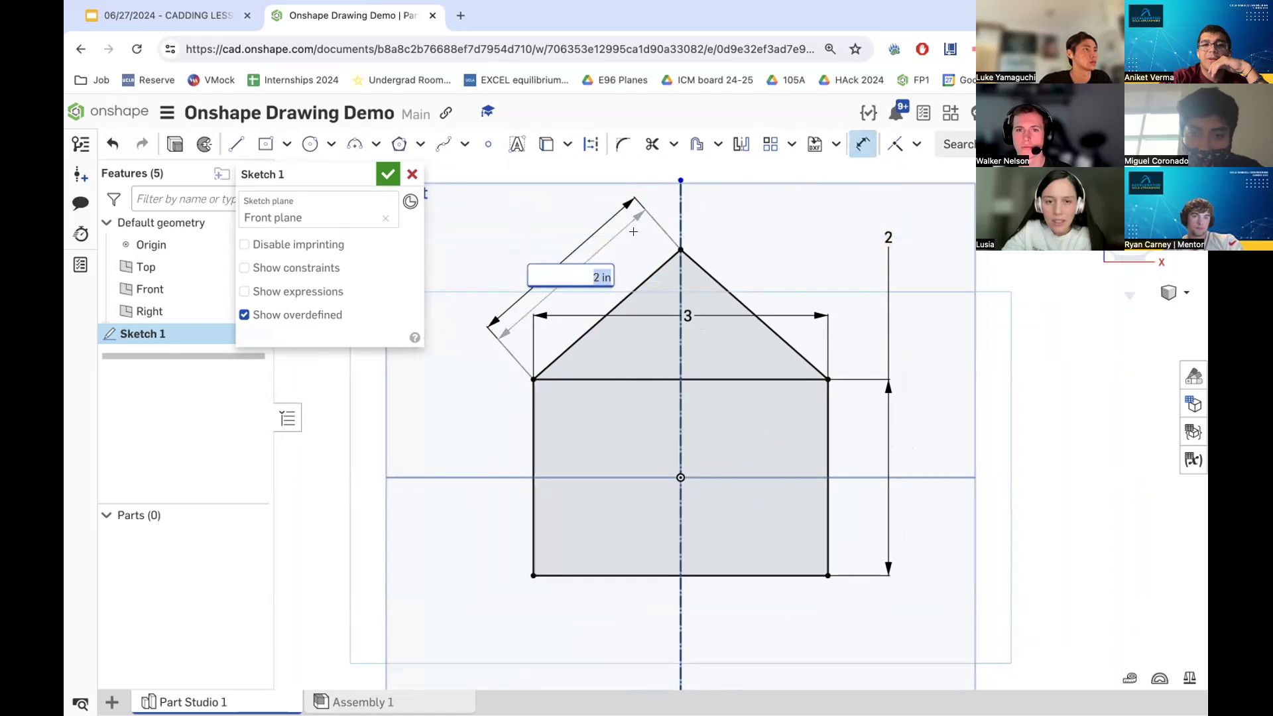
{"action": "key", "text": "Return"}
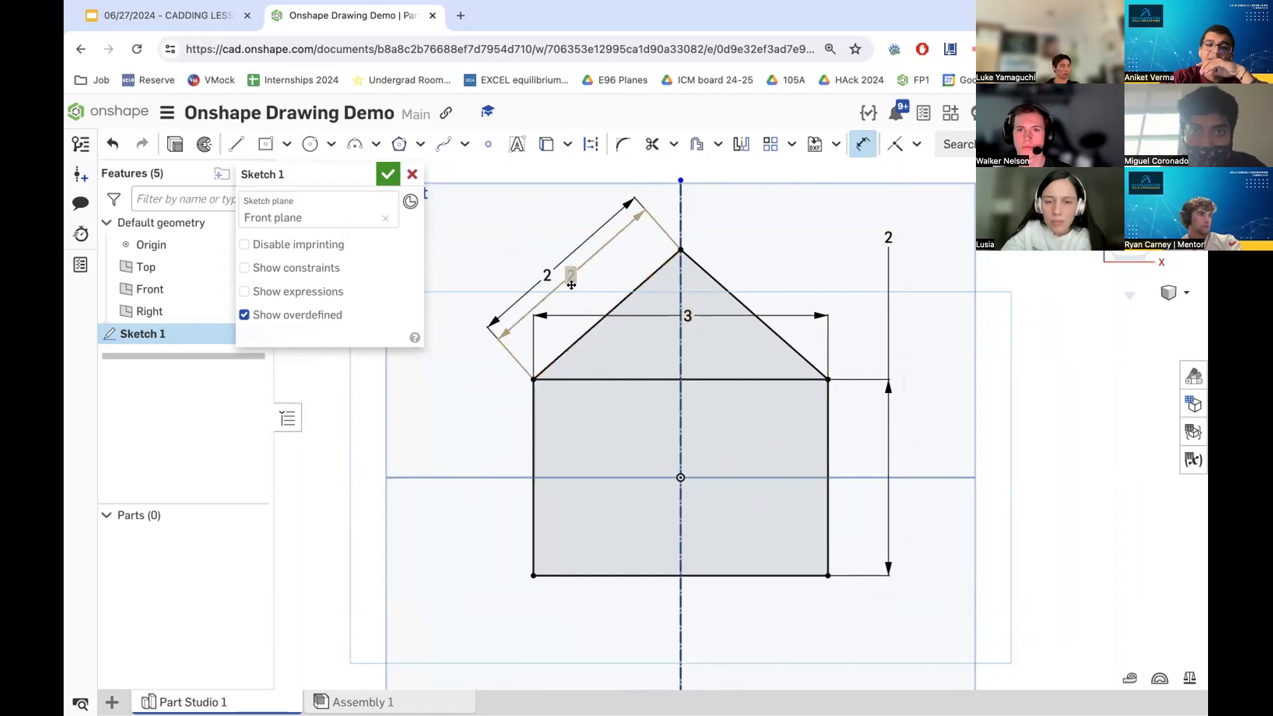
- Open the left roof line's dimension value for editing
{"action": "double_click", "coordinate": [547, 275]}
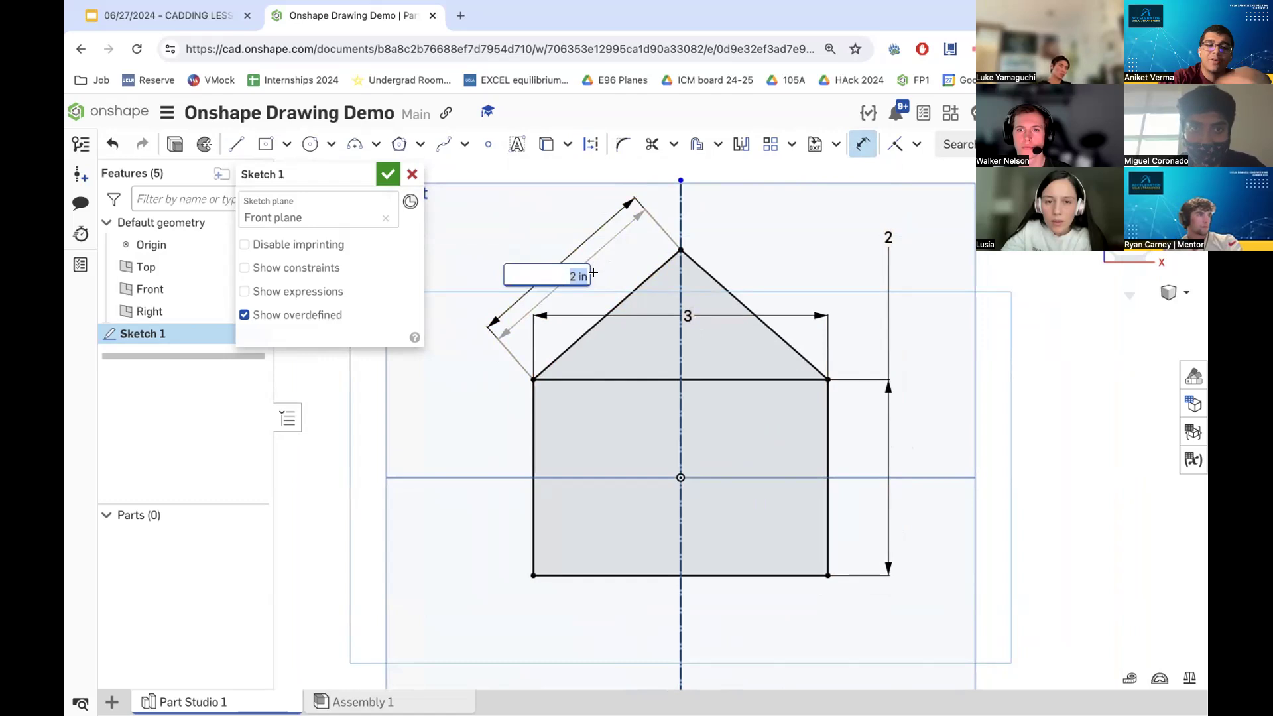
{"action": "left_click", "coordinate": [598, 251]}
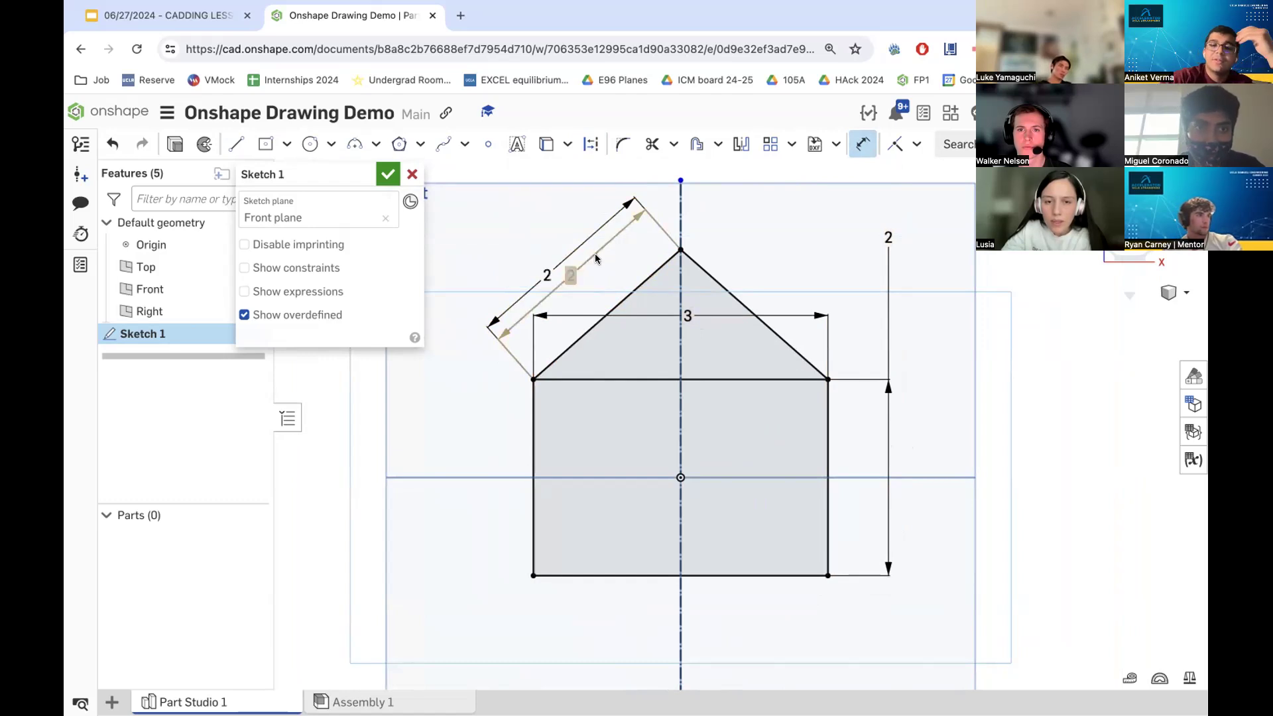
{"action": "scroll", "coordinate": [565, 279], "scroll_direction": "up", "scroll_amount": 5}
{"action": "scroll", "coordinate": [567, 278], "scroll_direction": "down", "scroll_amount": 5}
{"action": "scroll", "coordinate": [557, 277], "scroll_direction": "up", "scroll_amount": 5}
{"action": "scroll", "coordinate": [712, 322], "scroll_direction": "down", "scroll_amount": 5}
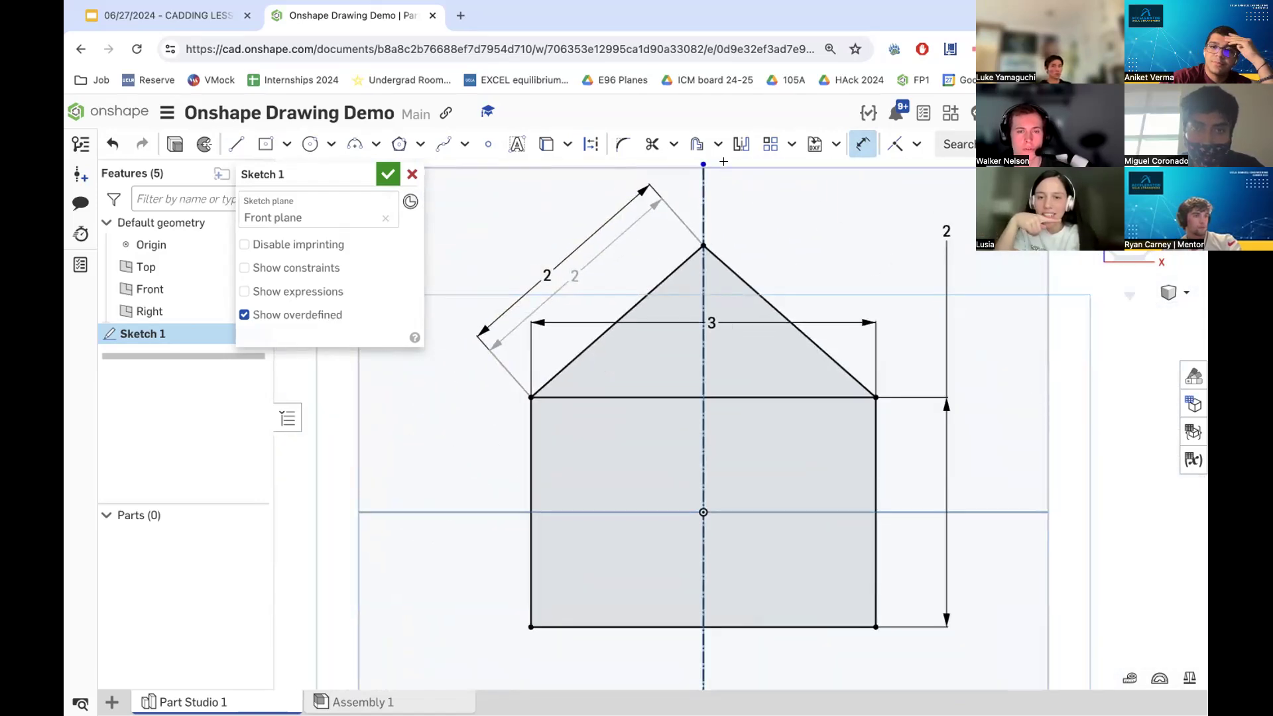
- Add a length dimension to the right roof line
{"action": "left_click", "coordinate": [864, 151]}
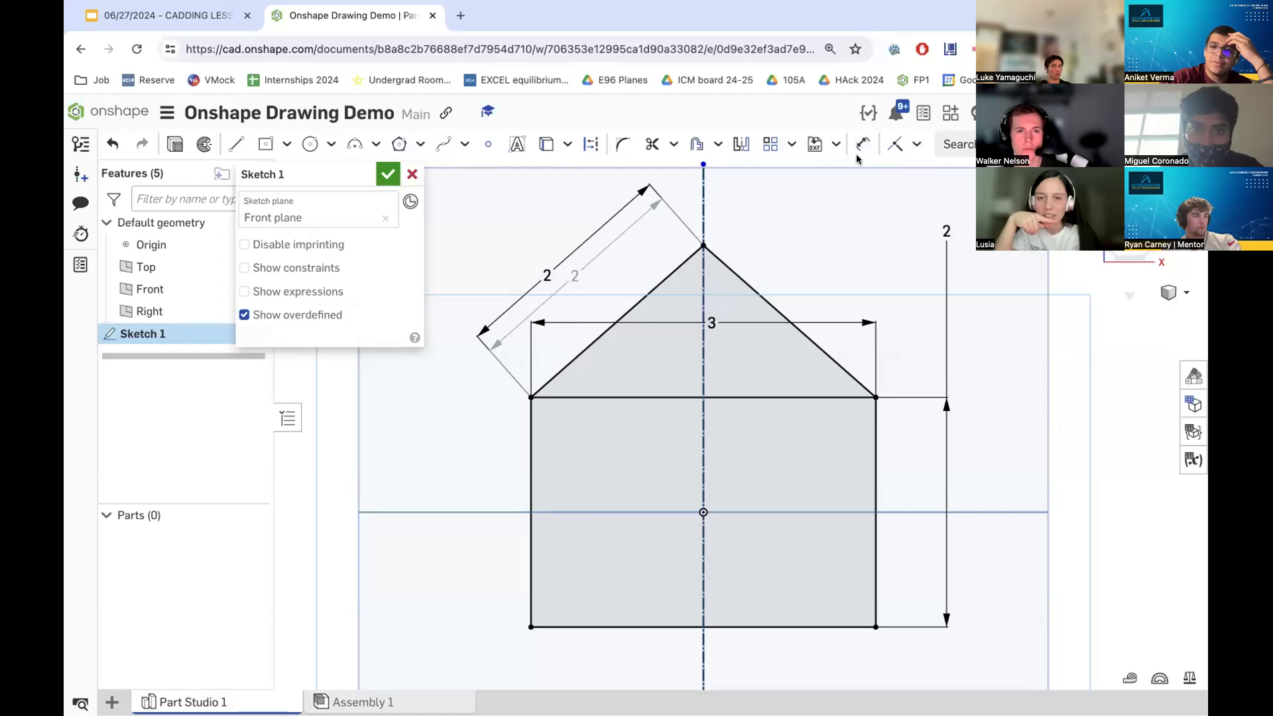
{"action": "left_click", "coordinate": [862, 145]}
{"action": "left_click", "coordinate": [793, 323]}
{"action": "left_click", "coordinate": [796, 241]}
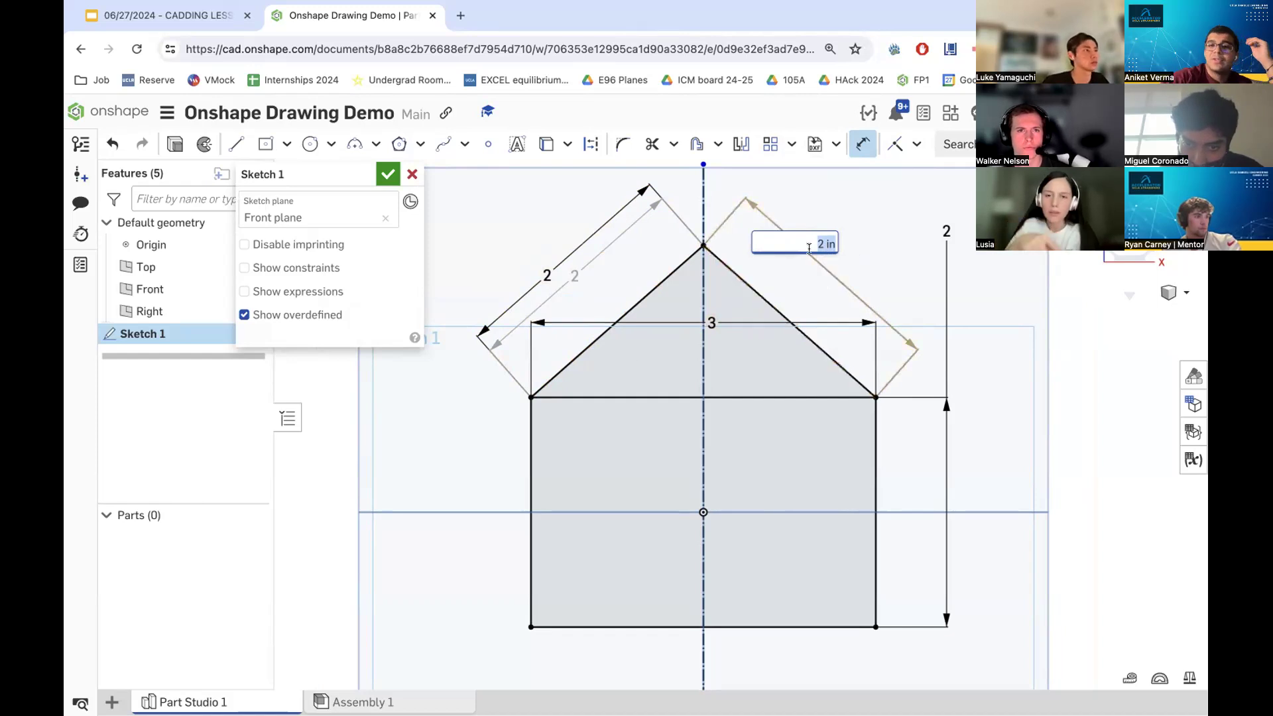
{"action": "key", "text": "Return"}
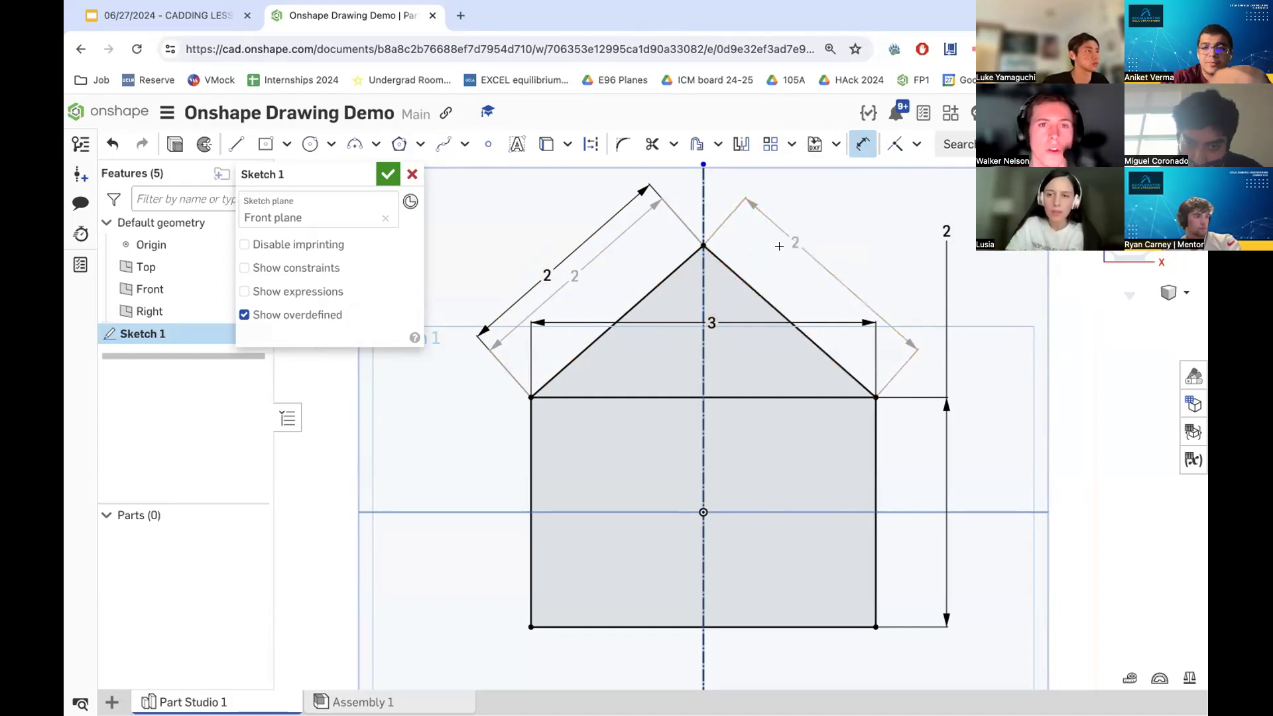
{"action": "scroll", "coordinate": [750, 287], "scroll_direction": "down", "scroll_amount": 2}
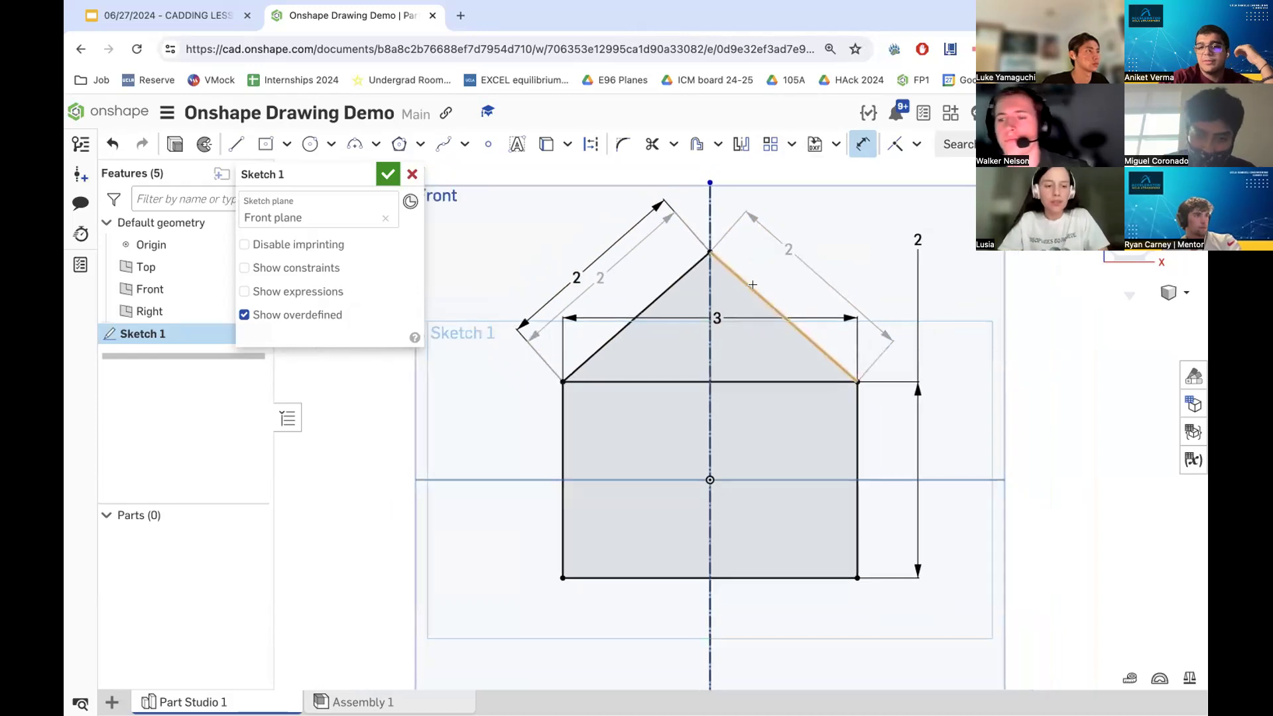
{"action": "right_click", "coordinate": [788, 247]}
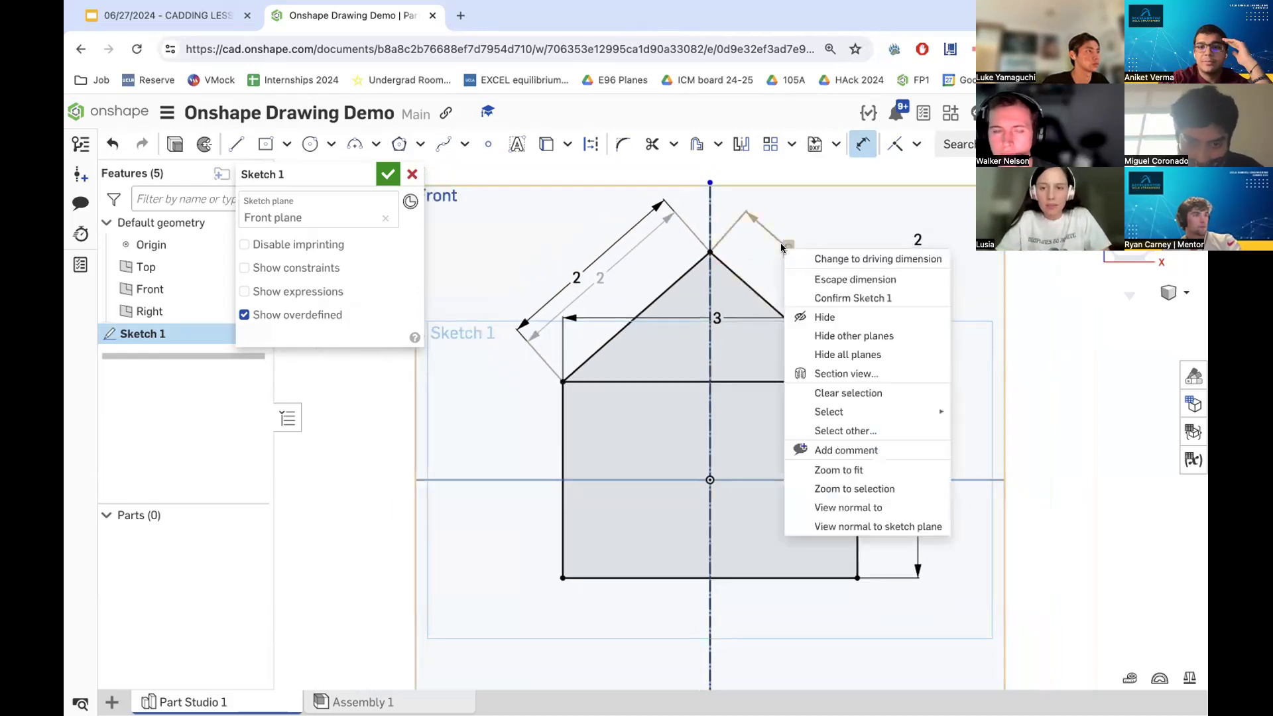
{"action": "left_click", "coordinate": [668, 254]}
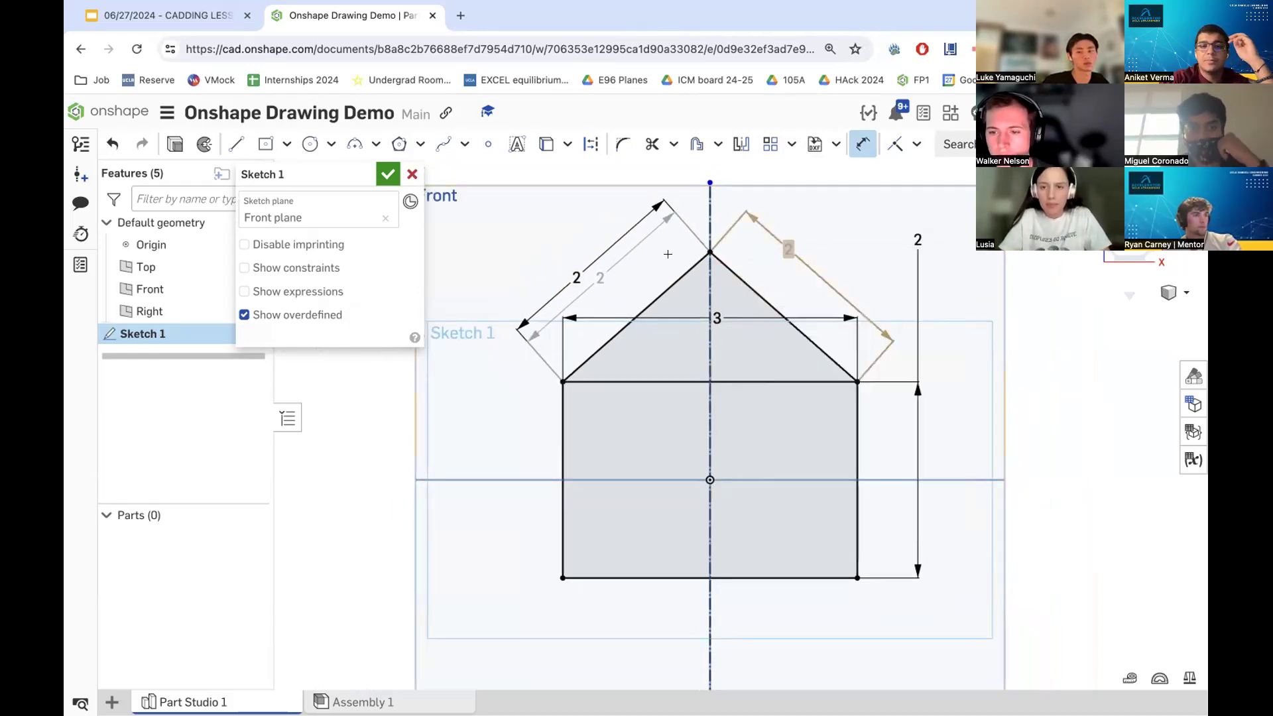
{"action": "right_click", "coordinate": [602, 275]}
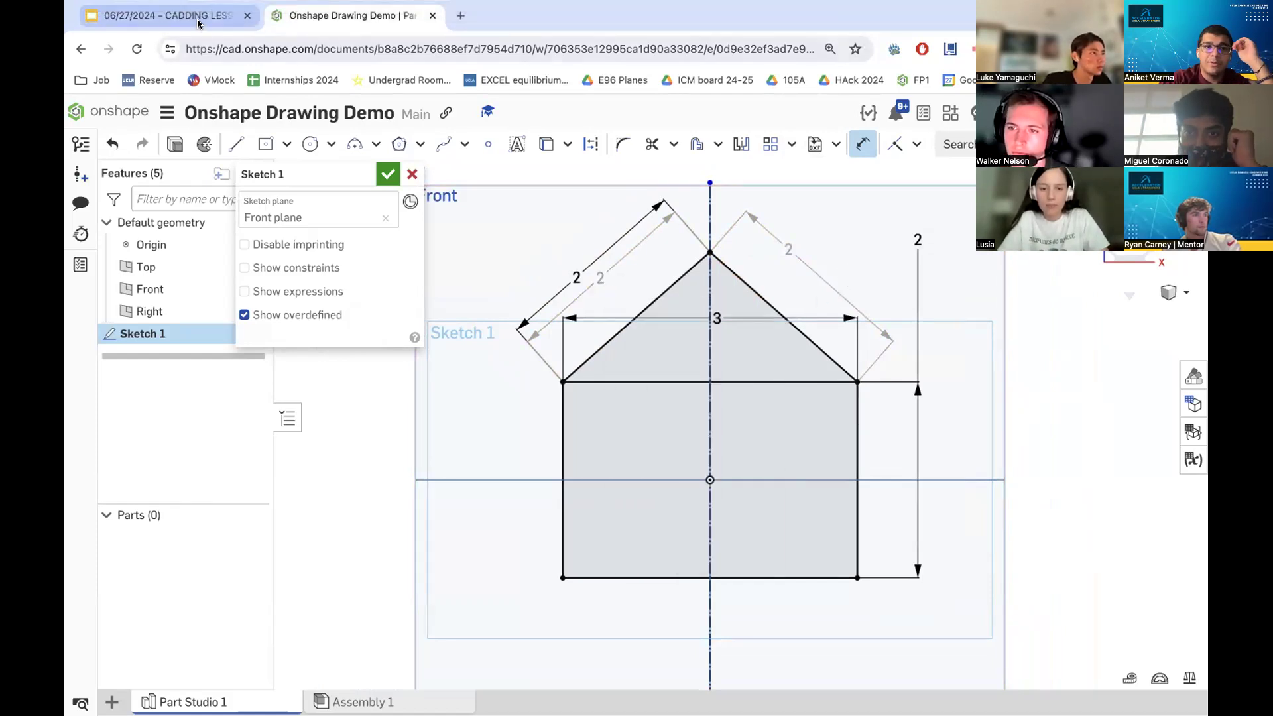
- Compare the sketch against the house drawing on the reference slide
{"action": "left_click", "coordinate": [165, 16]}
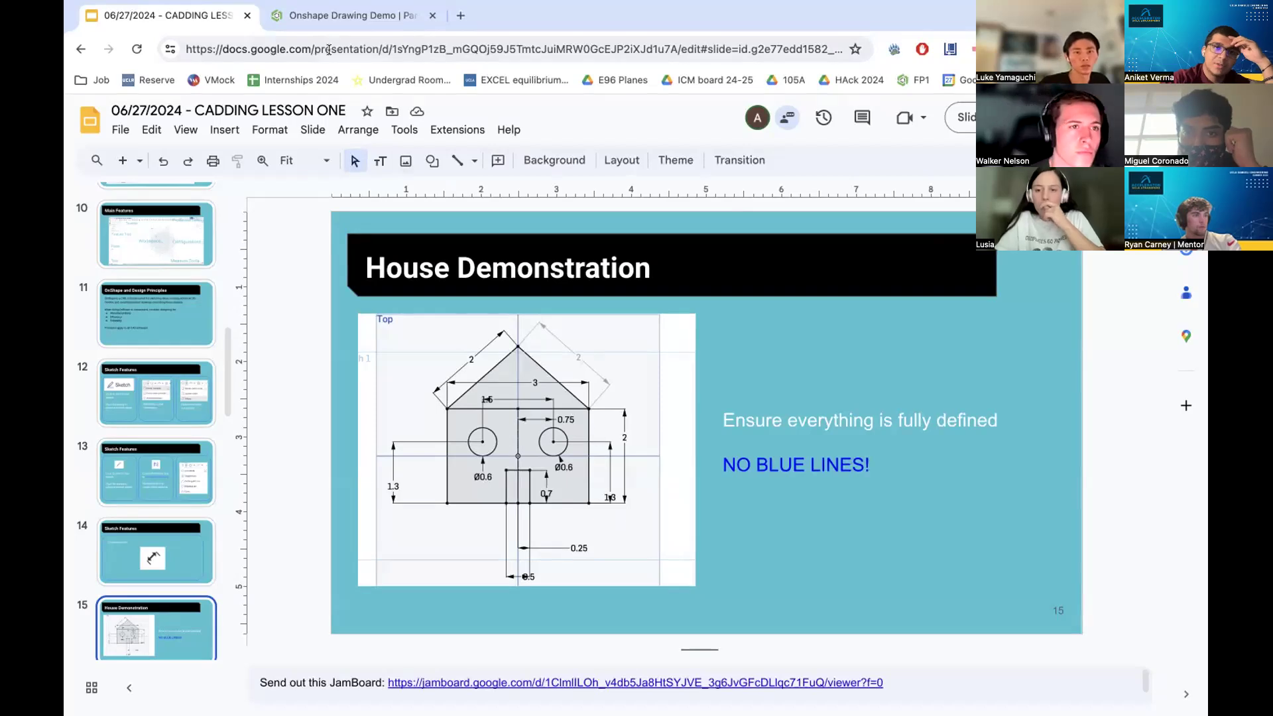
{"action": "left_click", "coordinate": [328, 12]}
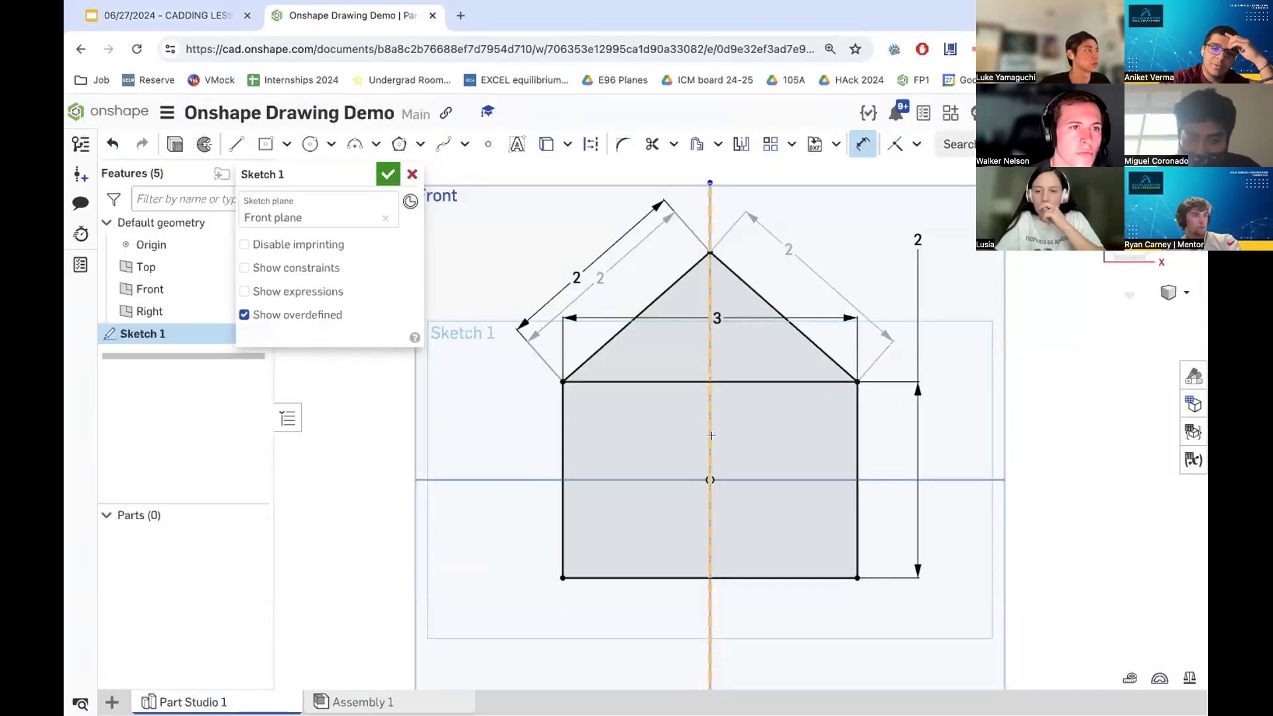
- Check the reference slide, then draw two circles inside the house body, one on each side of the centerline
{"action": "left_click", "coordinate": [165, 19]}
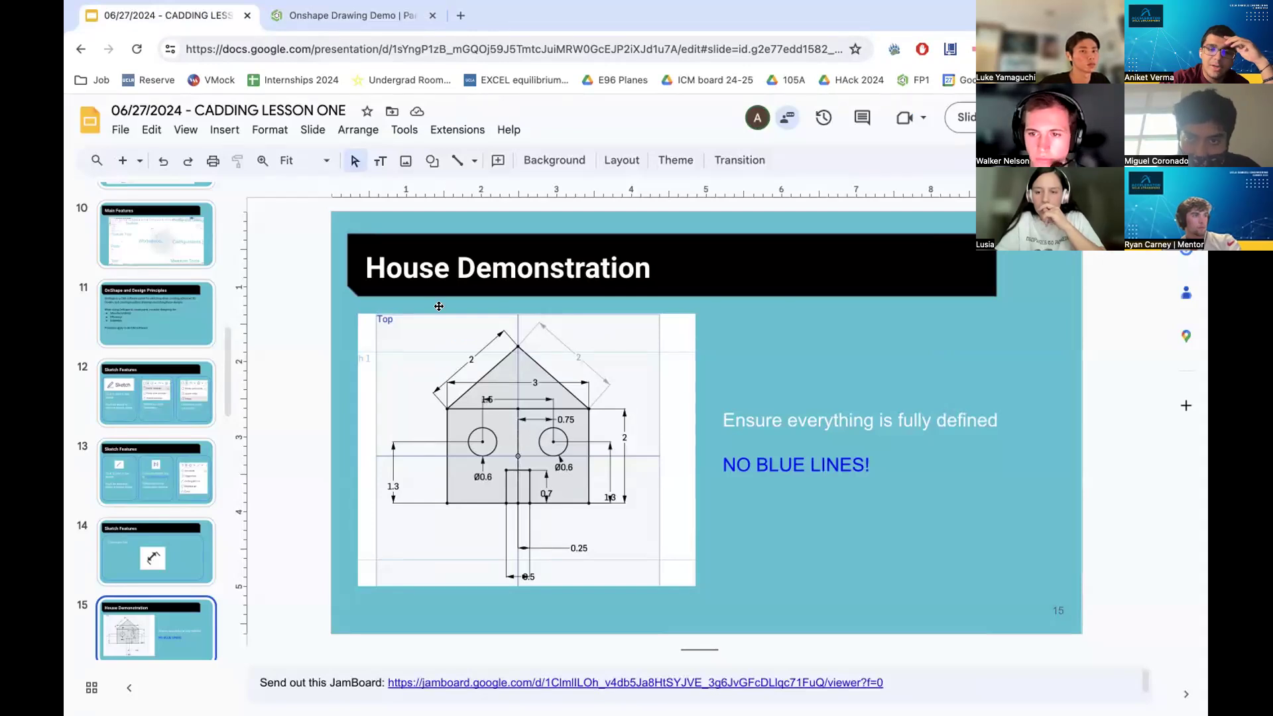
{"action": "left_click", "coordinate": [320, 24]}
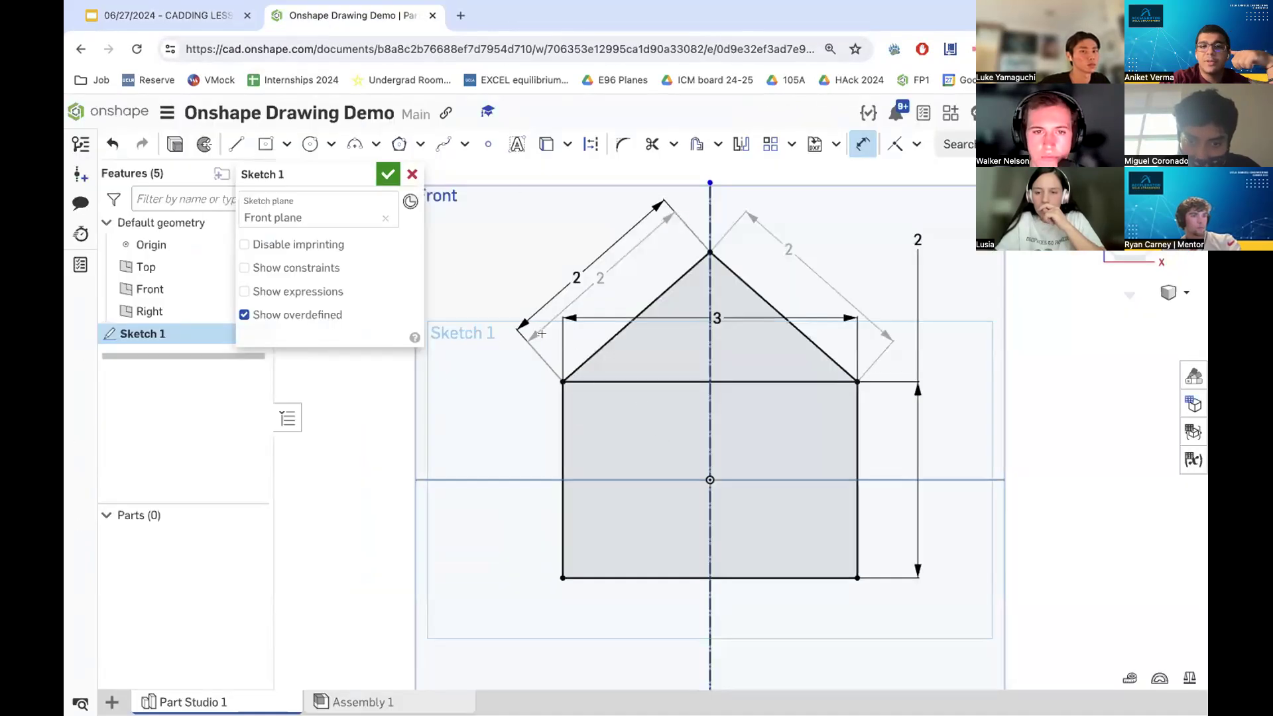
{"action": "left_click", "coordinate": [309, 144]}
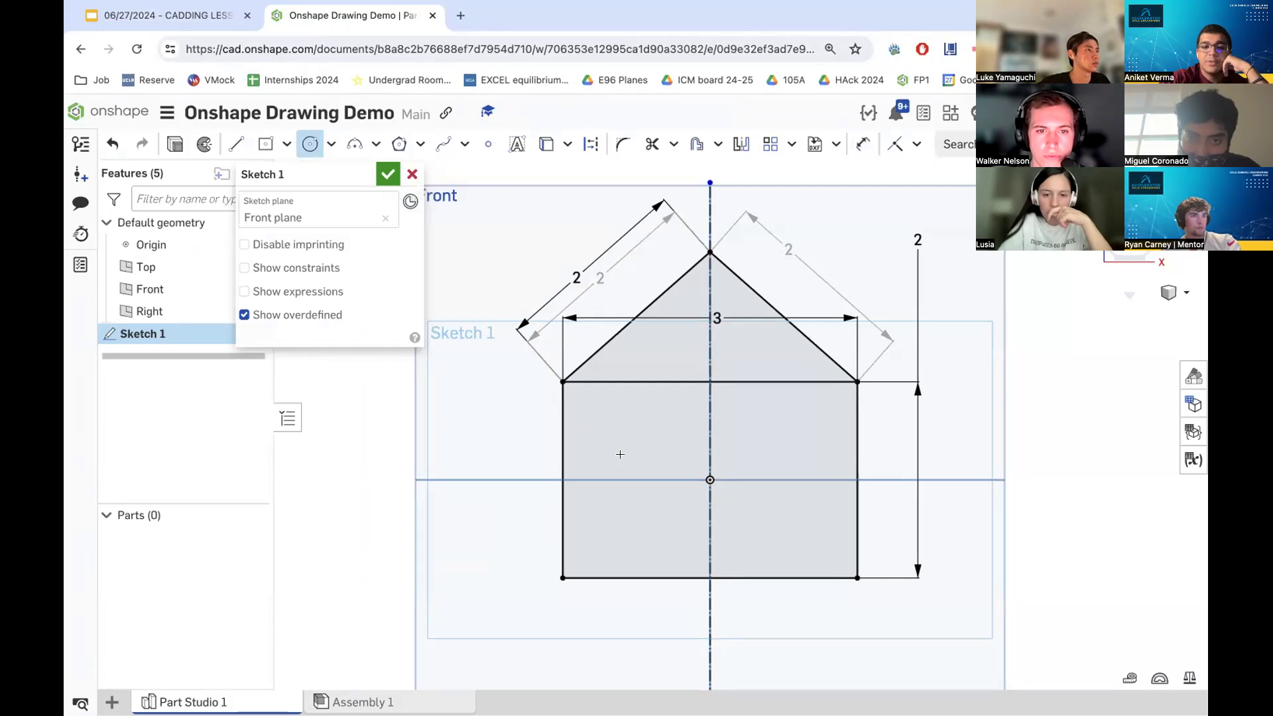
{"action": "left_click", "coordinate": [621, 435]}
{"action": "left_click", "coordinate": [653, 444]}
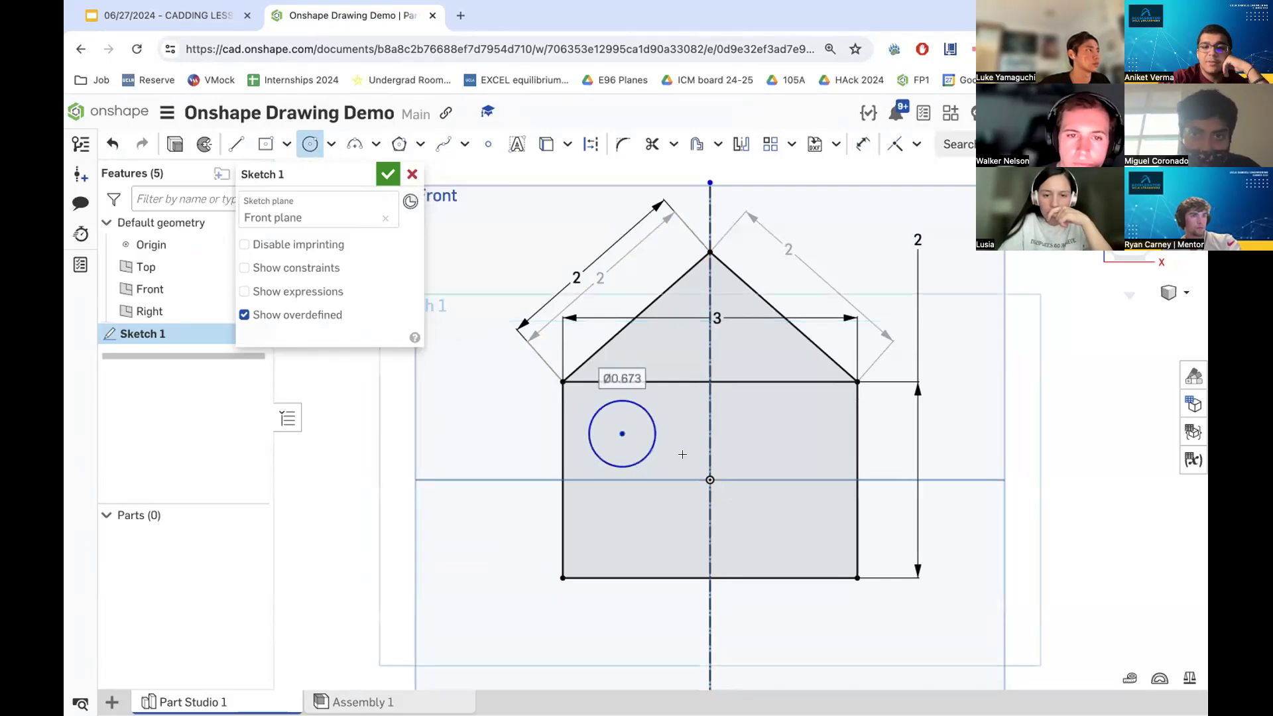
{"action": "left_click", "coordinate": [770, 422]}
{"action": "left_click", "coordinate": [795, 431]}
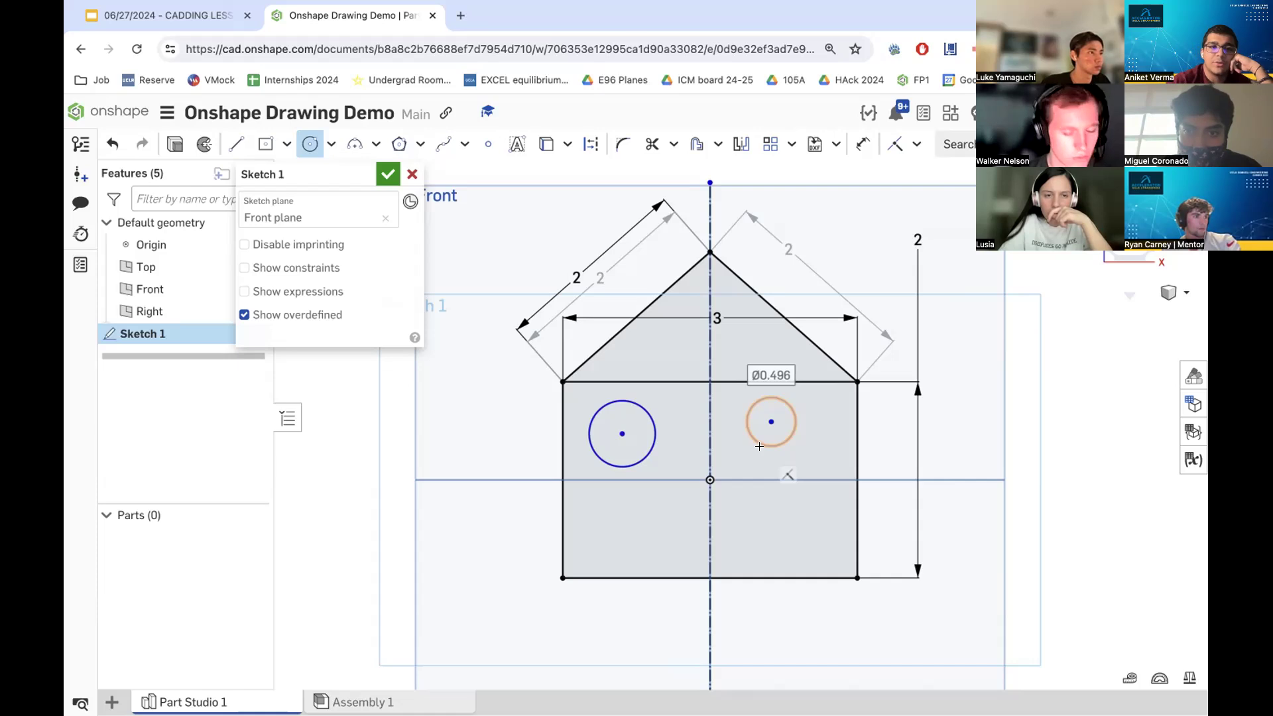
- Zoom into the reference slide to read the window circle dimensions
{"action": "left_click", "coordinate": [169, 14]}
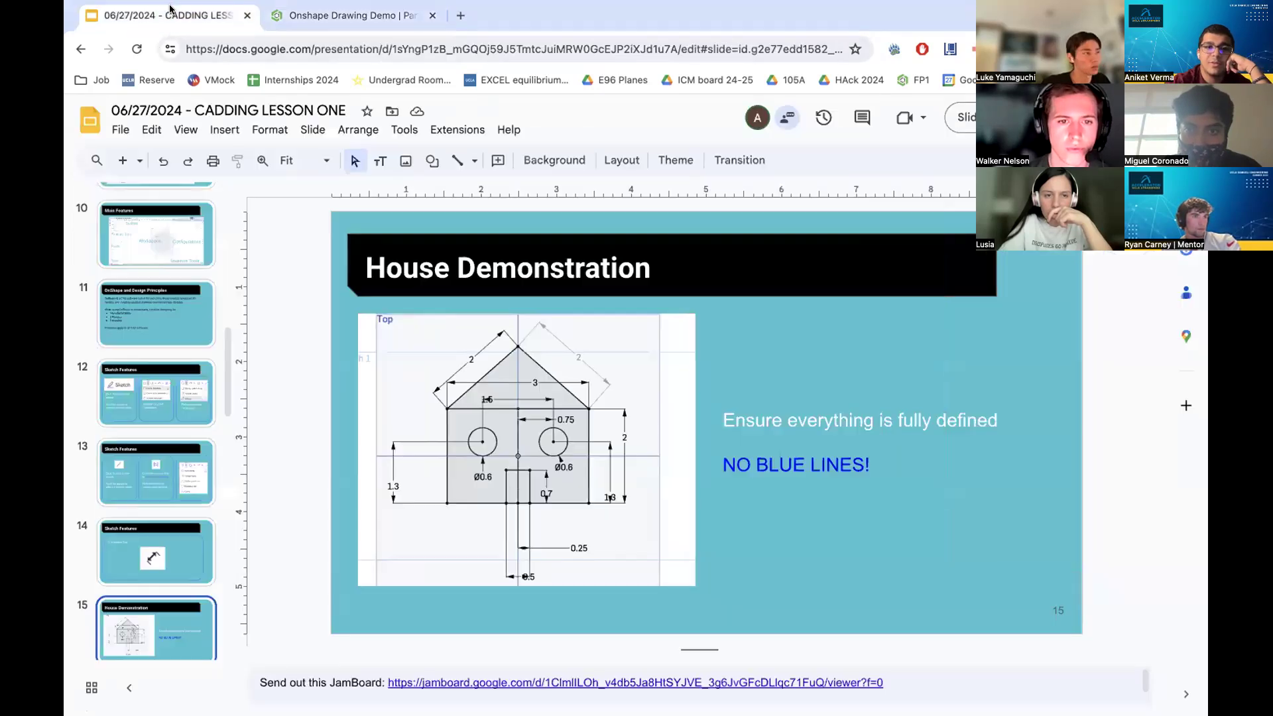
{"action": "scroll", "coordinate": [526, 437], "scroll_direction": "down", "scroll_amount": 1}
{"action": "scroll", "coordinate": [526, 441], "scroll_direction": "up", "scroll_amount": 1}
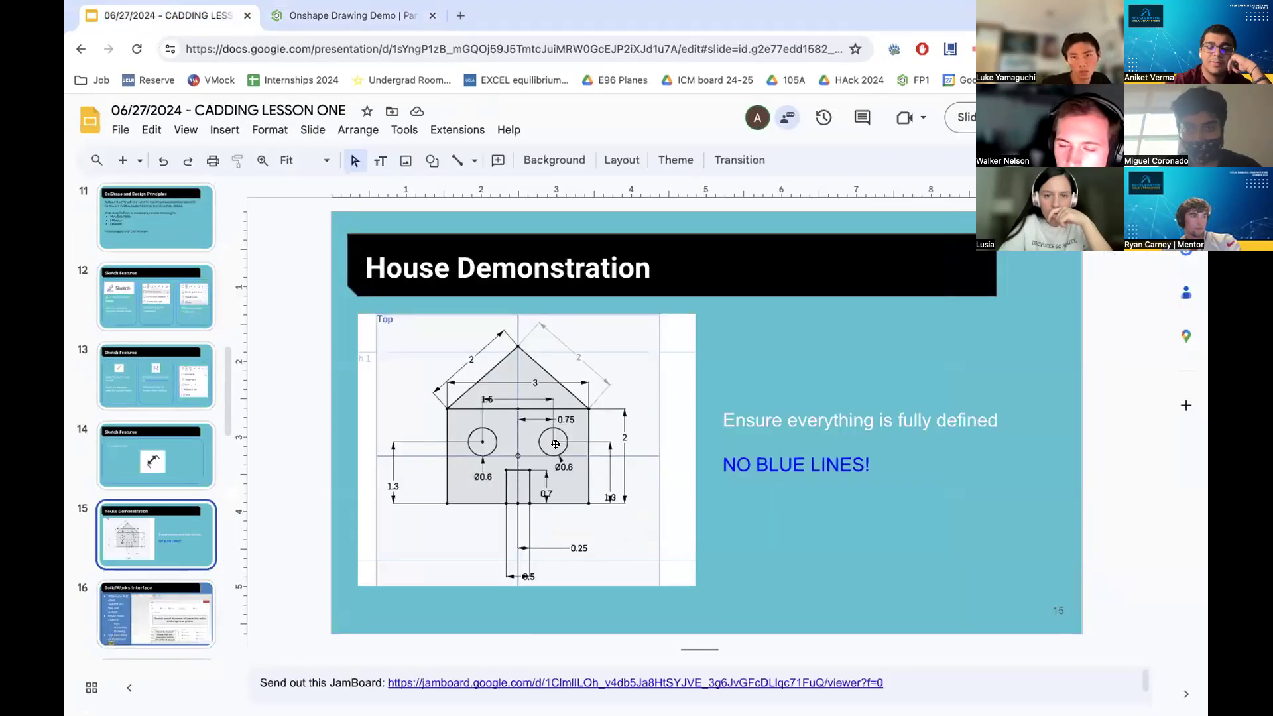
{"action": "scroll", "coordinate": [555, 444], "scroll_direction": "up", "scroll_amount": 10, "text": "ctrl"}
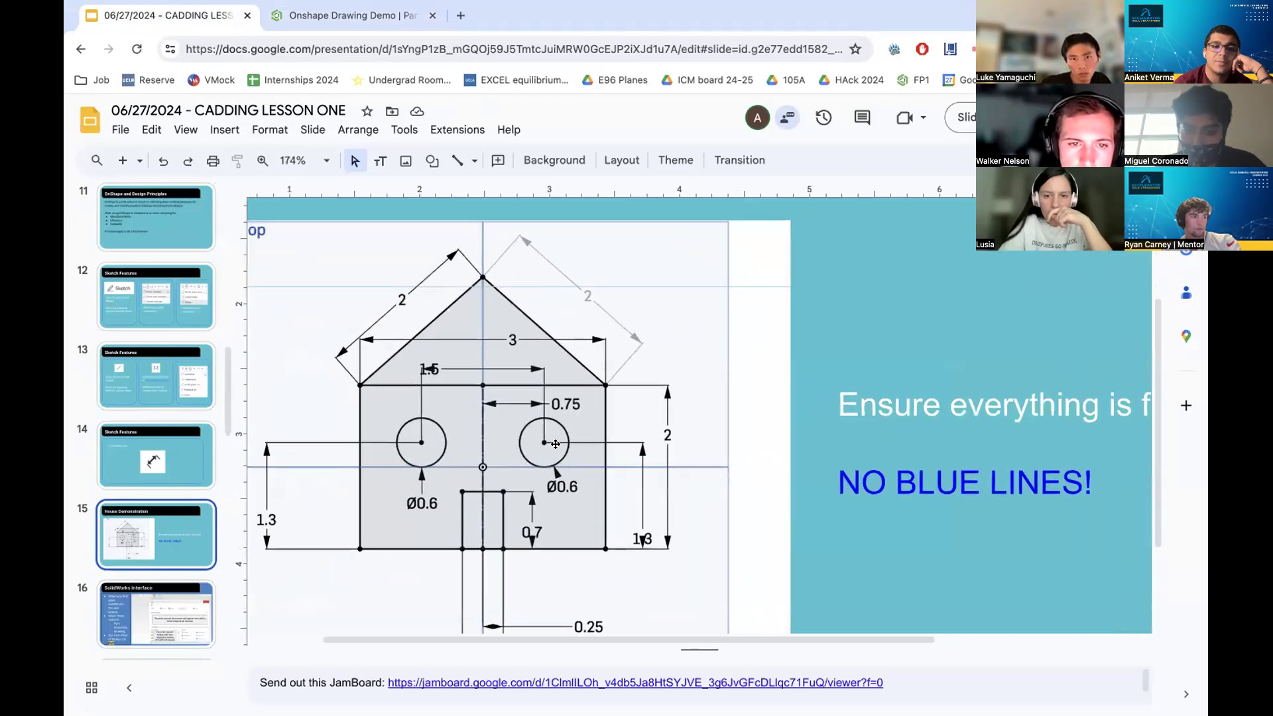
{"action": "scroll", "coordinate": [555, 444], "scroll_direction": "left", "scroll_amount": 3}
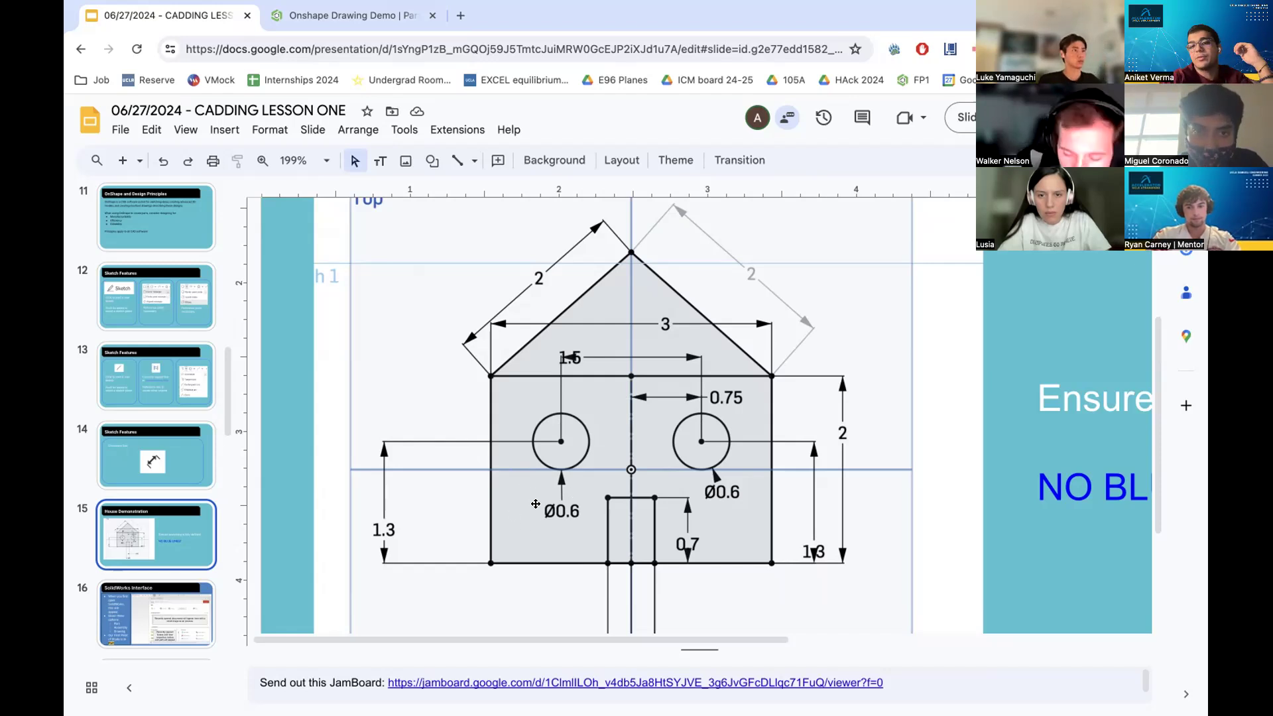
{"action": "left_click", "coordinate": [345, 15]}
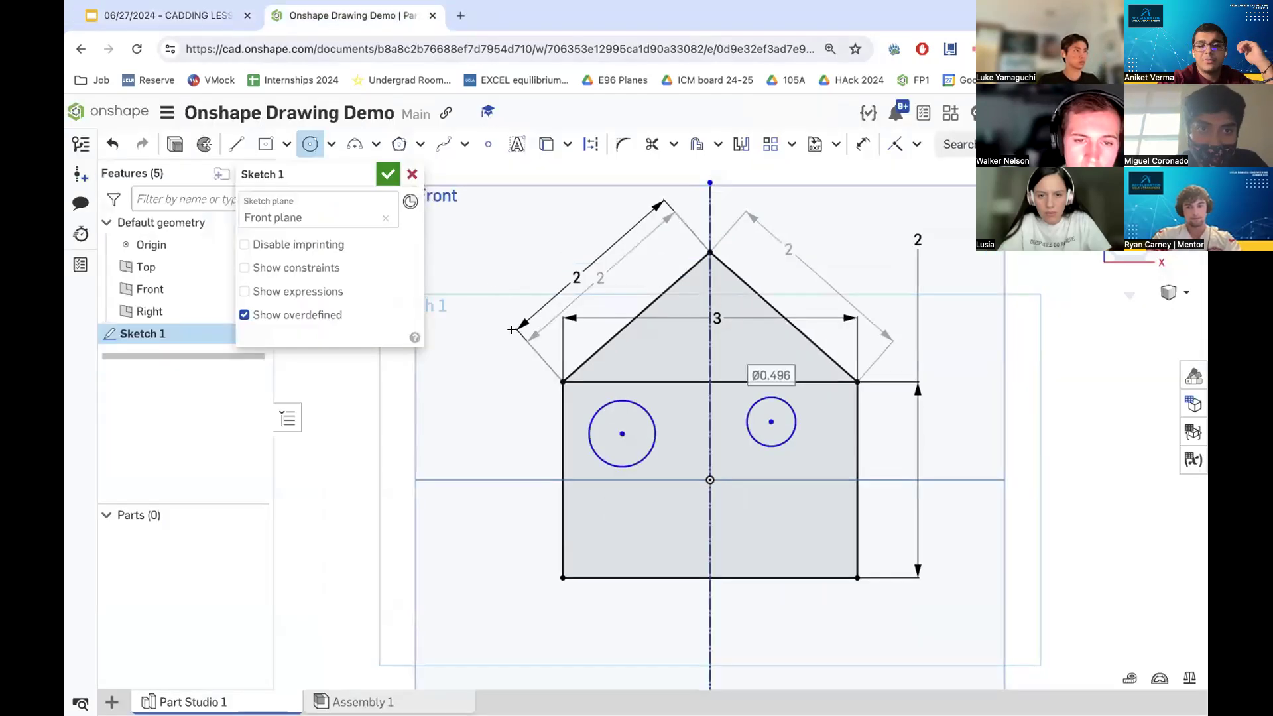
- Dimension both circles' diameters to 0.6
{"action": "left_click", "coordinate": [861, 156]}
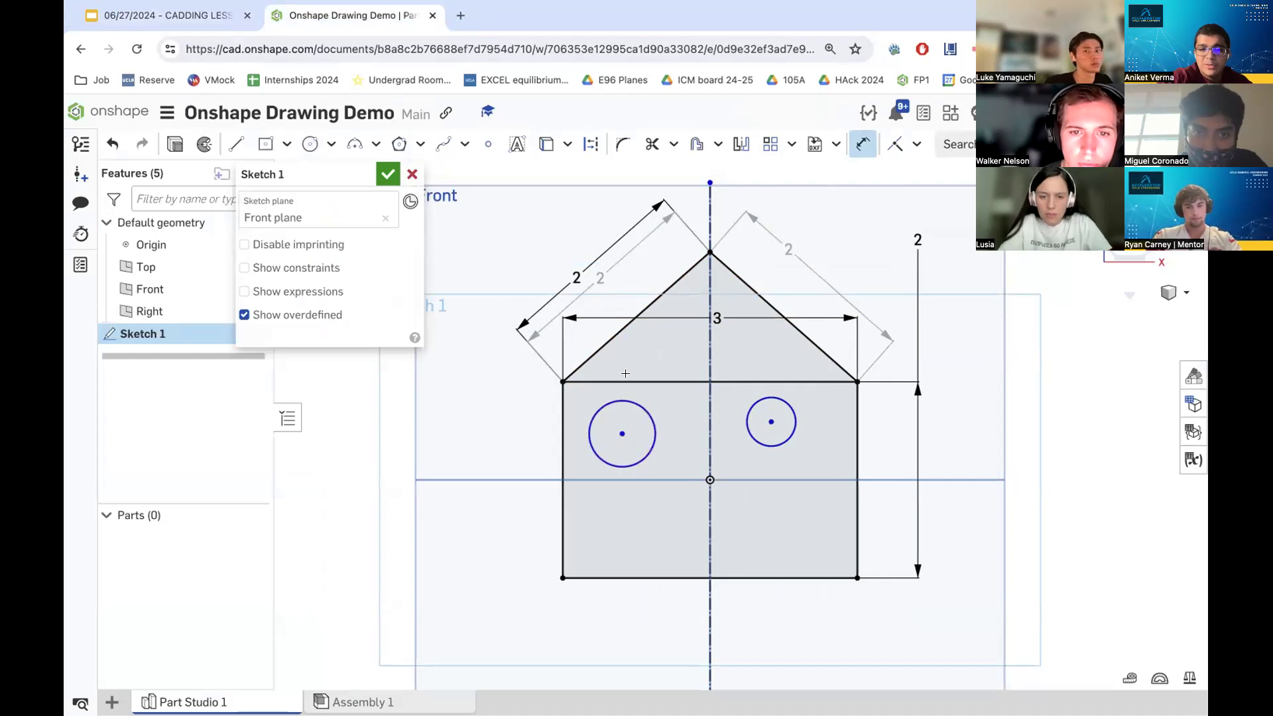
{"action": "left_click", "coordinate": [644, 408]}
{"action": "left_click", "coordinate": [646, 421]}
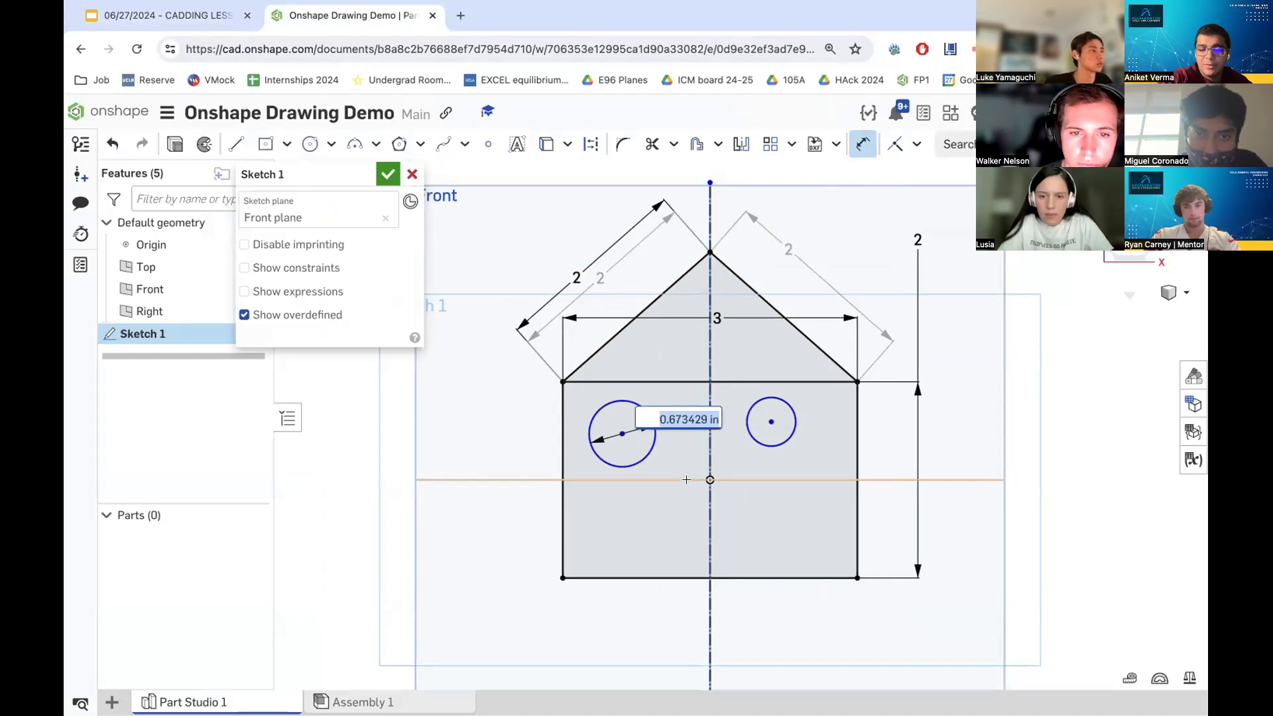
{"action": "type", "text": "0.5"}
{"action": "key", "text": "Return"}
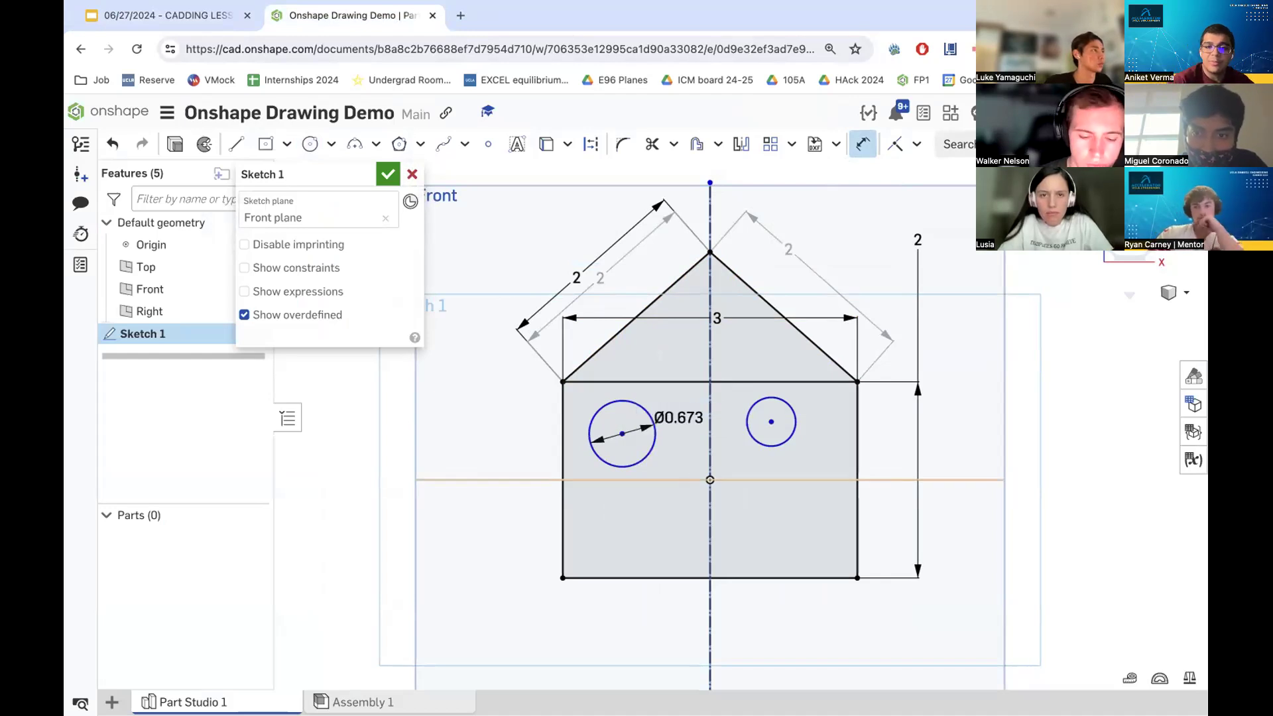
{"action": "left_click", "coordinate": [789, 439]}
{"action": "left_click", "coordinate": [826, 449]}
{"action": "type", "text": "00"}
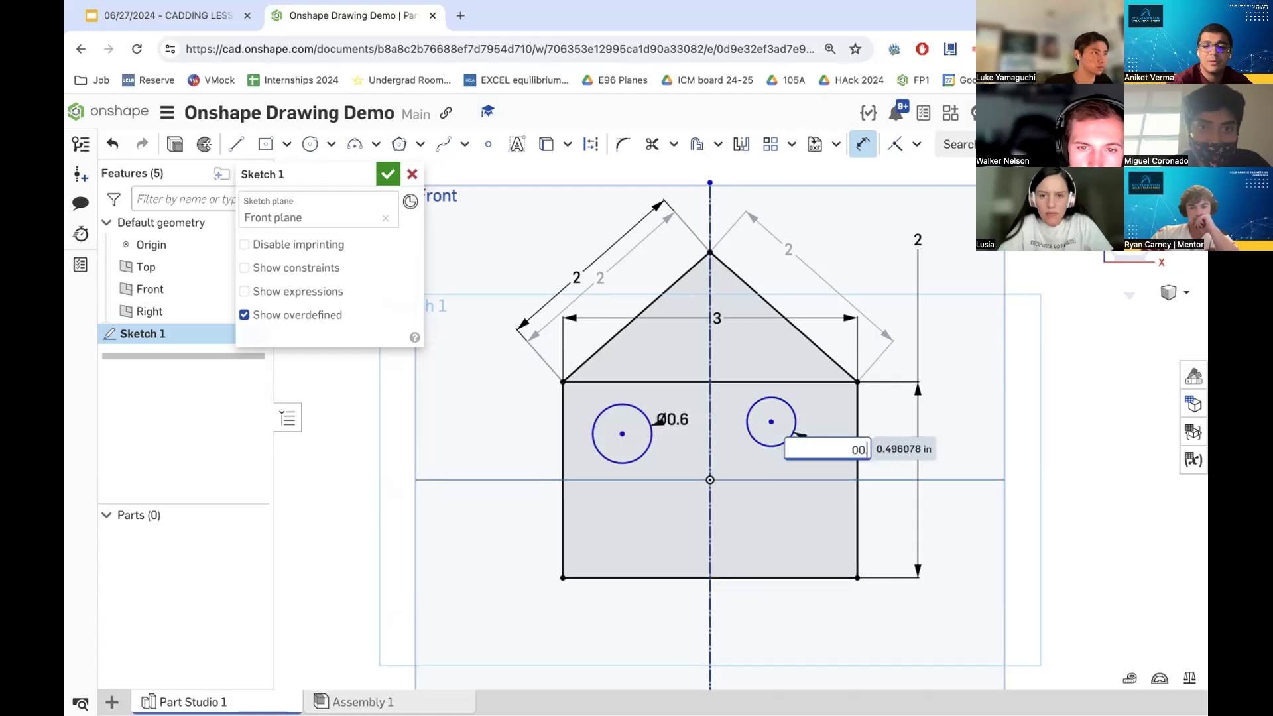
{"action": "key", "text": "Return"}
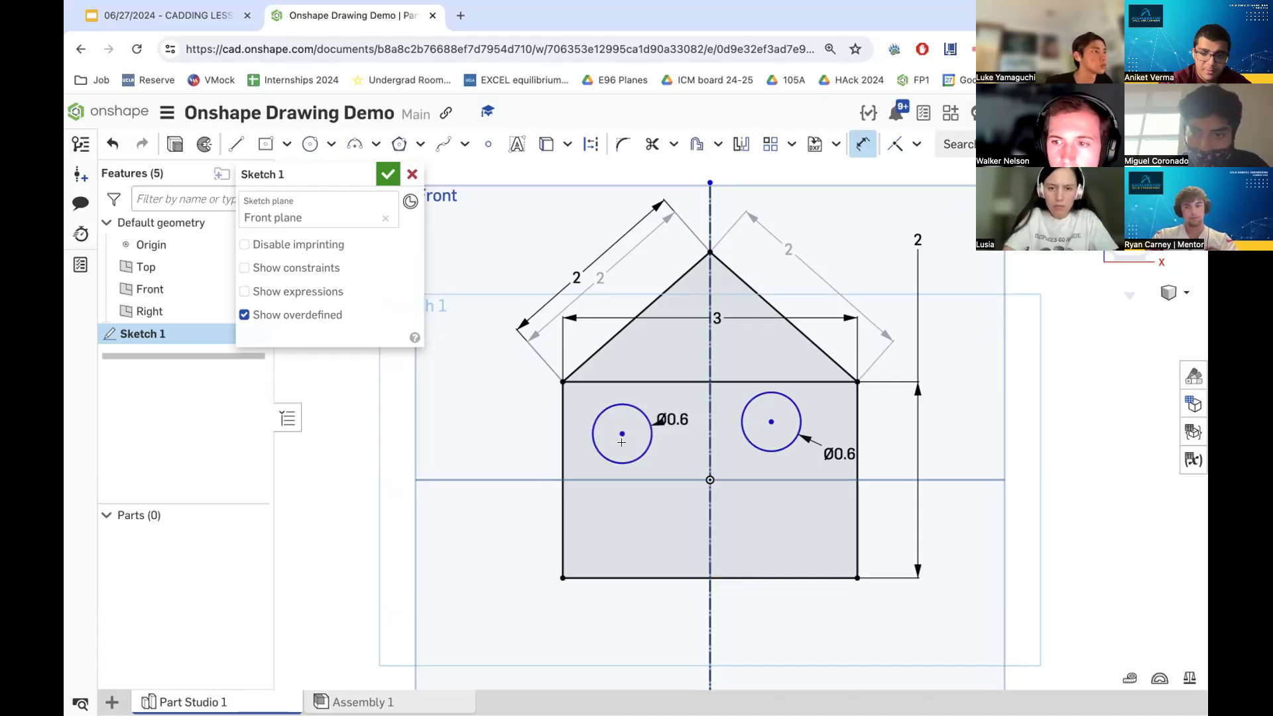
- Dimension each circle's center 1.3 above the house's bottom edge
{"action": "left_click", "coordinate": [619, 577]}
{"action": "left_click", "coordinate": [622, 433]}
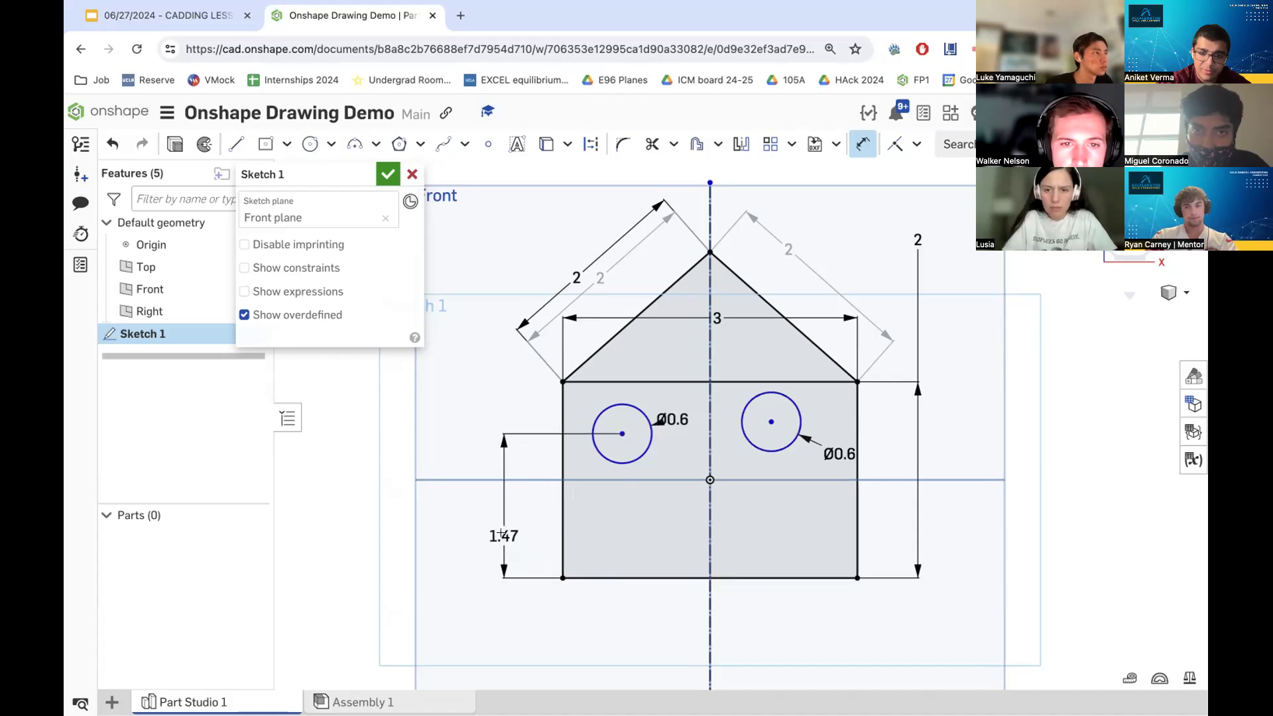
{"action": "left_click", "coordinate": [504, 536]}
{"action": "type", "text": "1.3"}
{"action": "key", "text": "Return"}
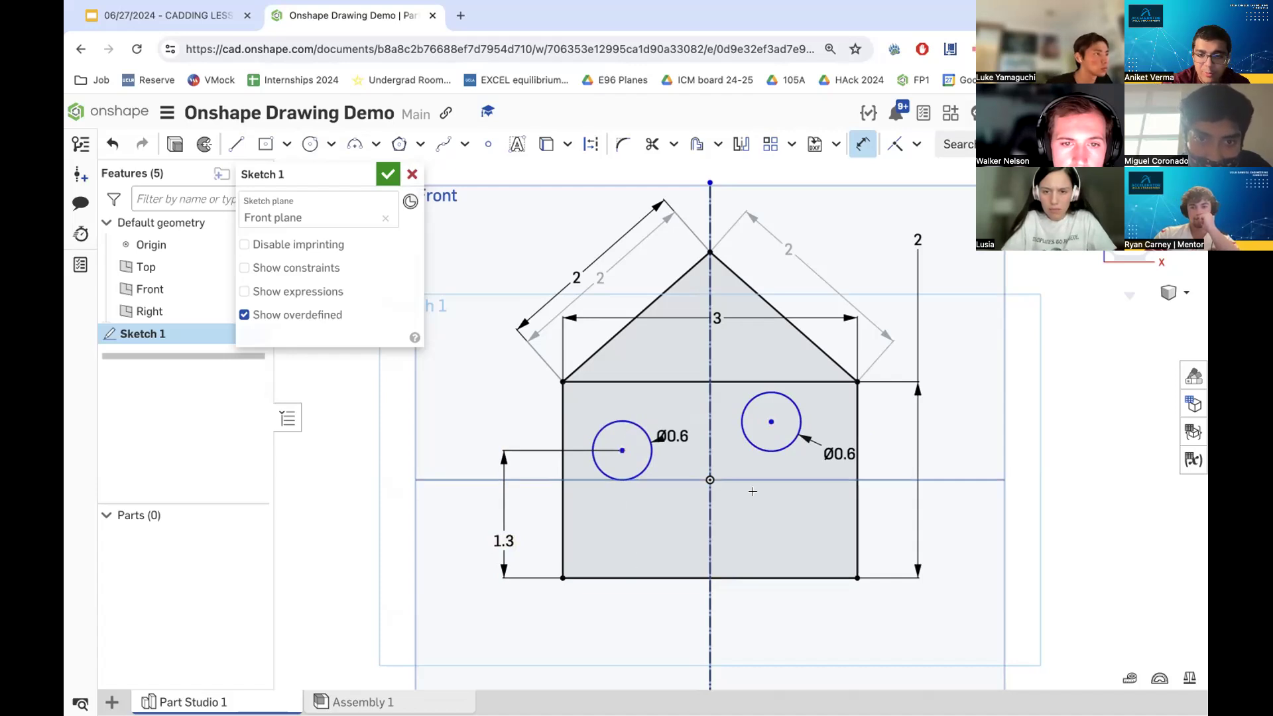
{"action": "left_click", "coordinate": [770, 422]}
{"action": "left_click", "coordinate": [834, 576]}
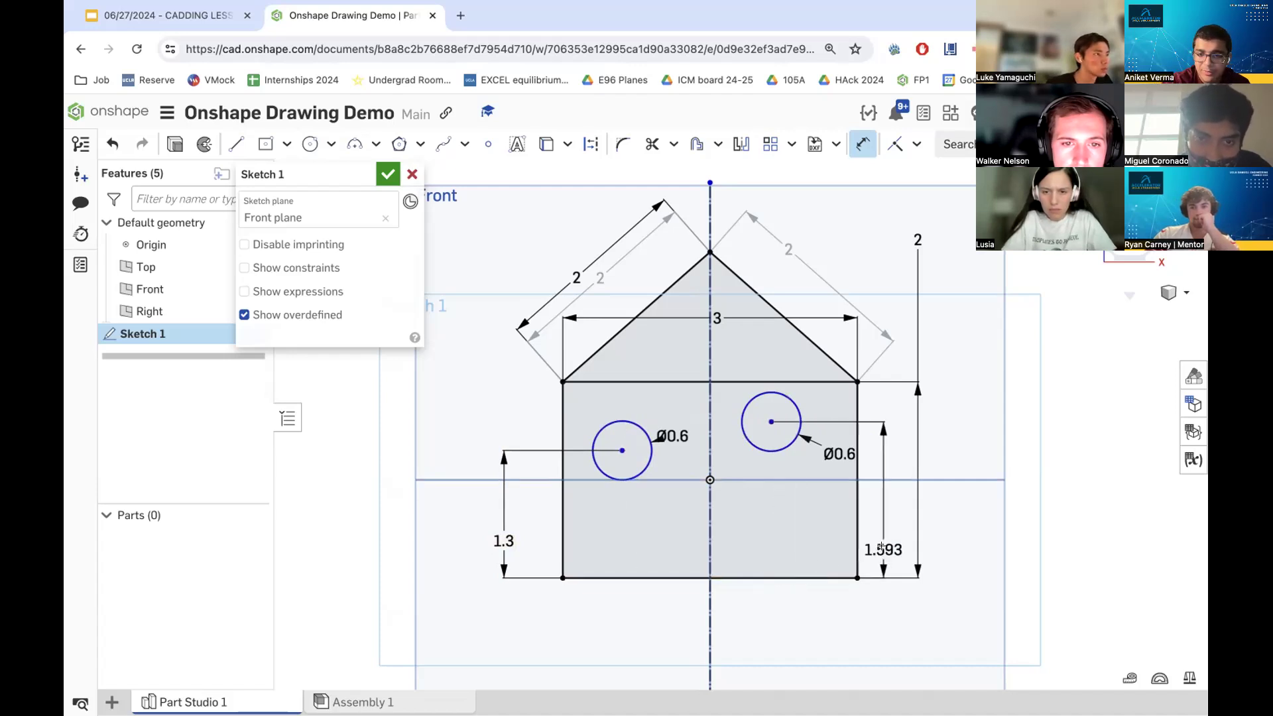
{"action": "left_click", "coordinate": [881, 546]}
{"action": "type", "text": "1.3"}
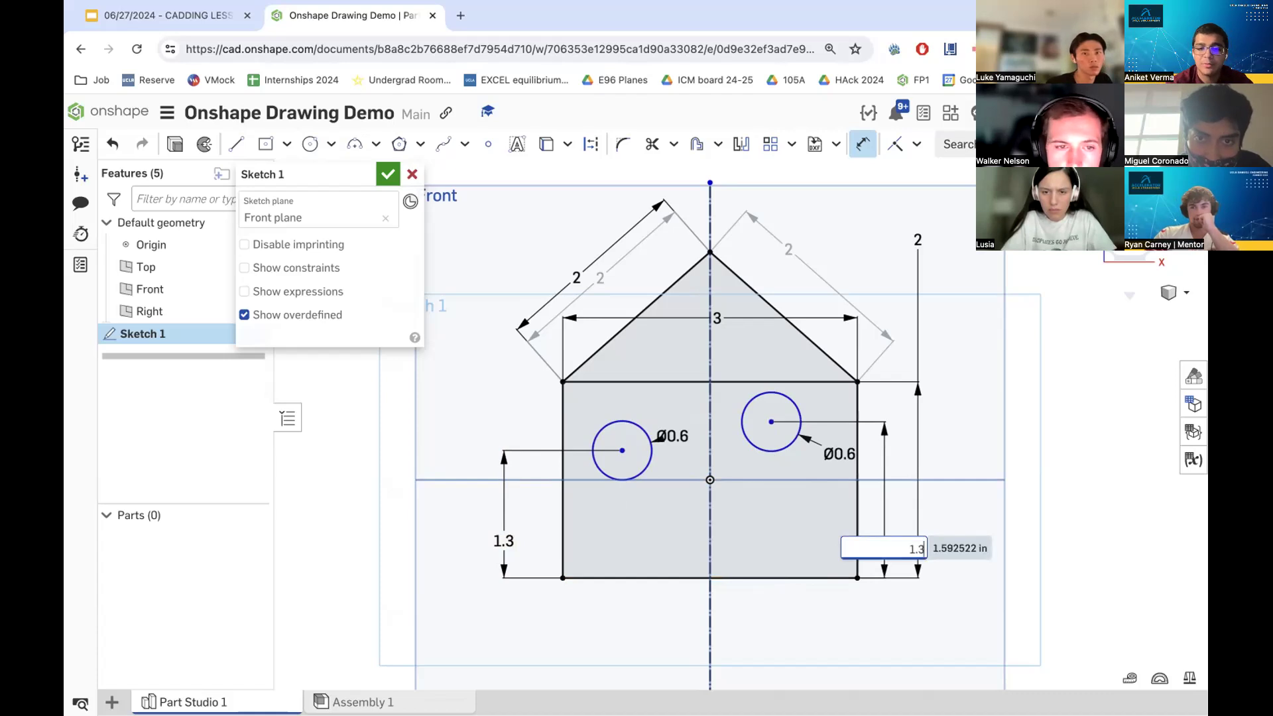
{"action": "key", "text": "Return"}
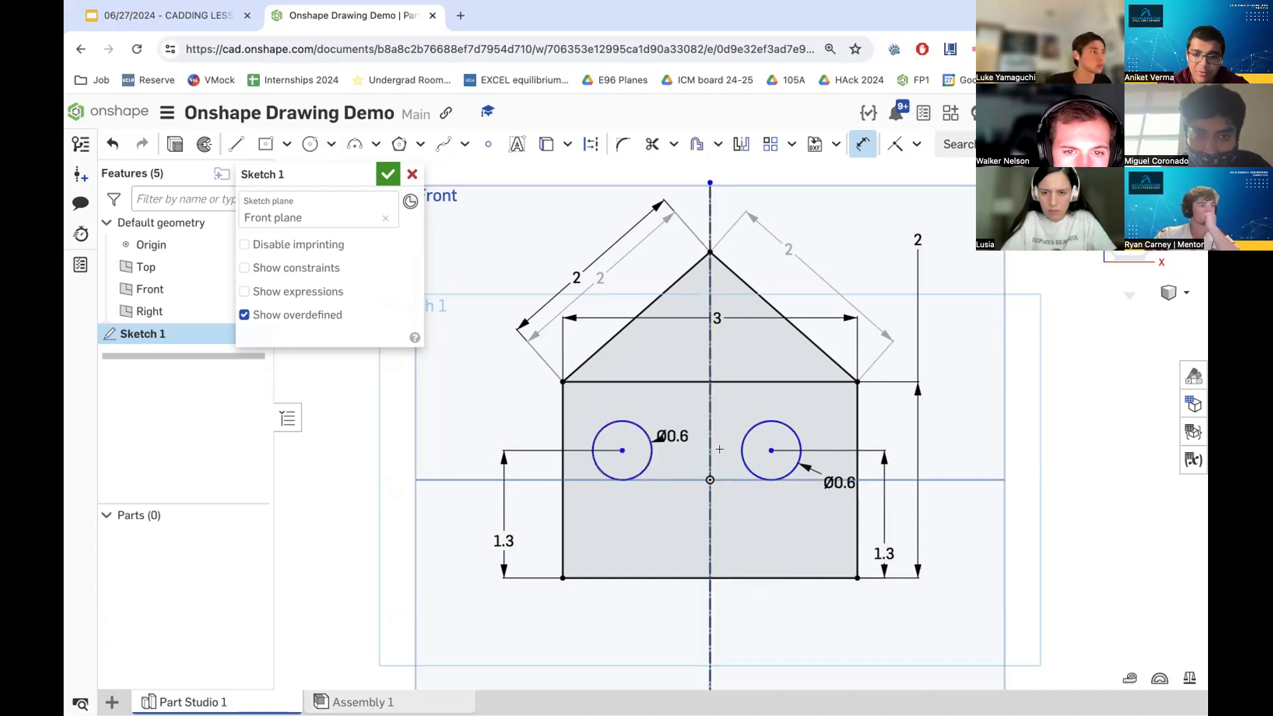
- Set the distance between circle centers to 1.5 and the left center's offset from the centerline to 0.75
{"action": "left_click", "coordinate": [770, 449]}
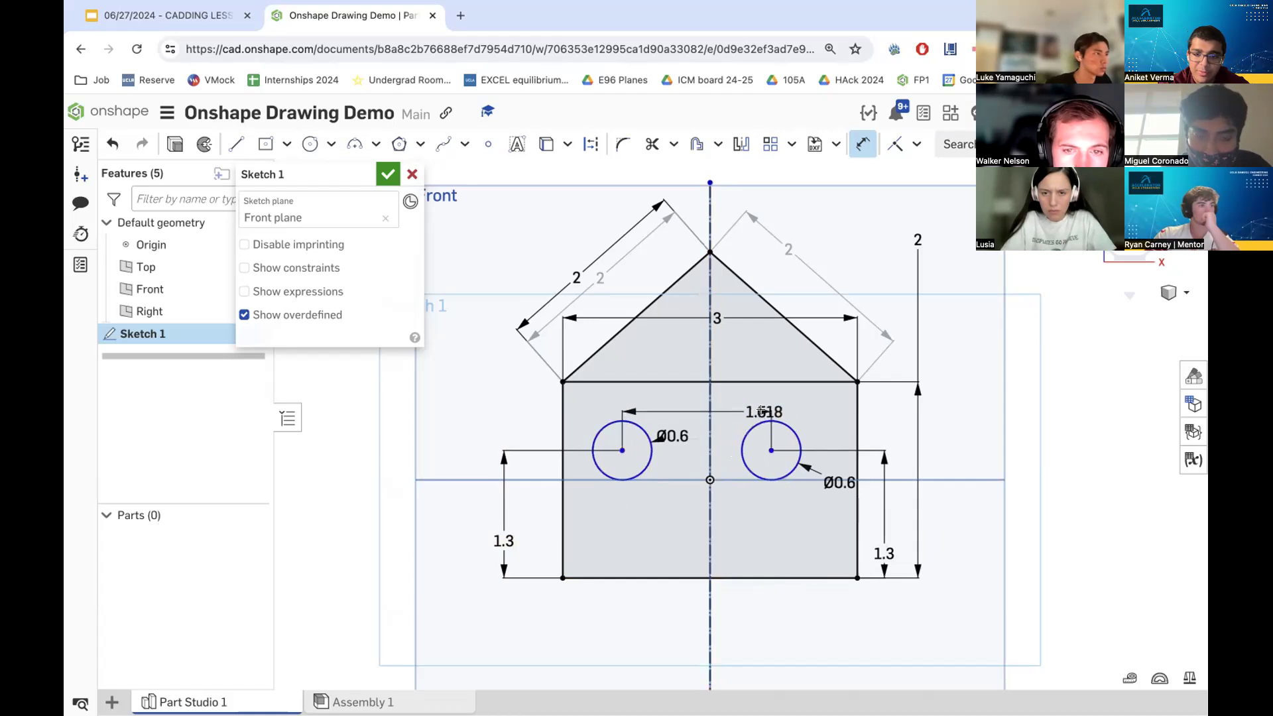
{"action": "left_click", "coordinate": [763, 410]}
{"action": "type", "text": "1.5"}
{"action": "key", "text": "Return"}
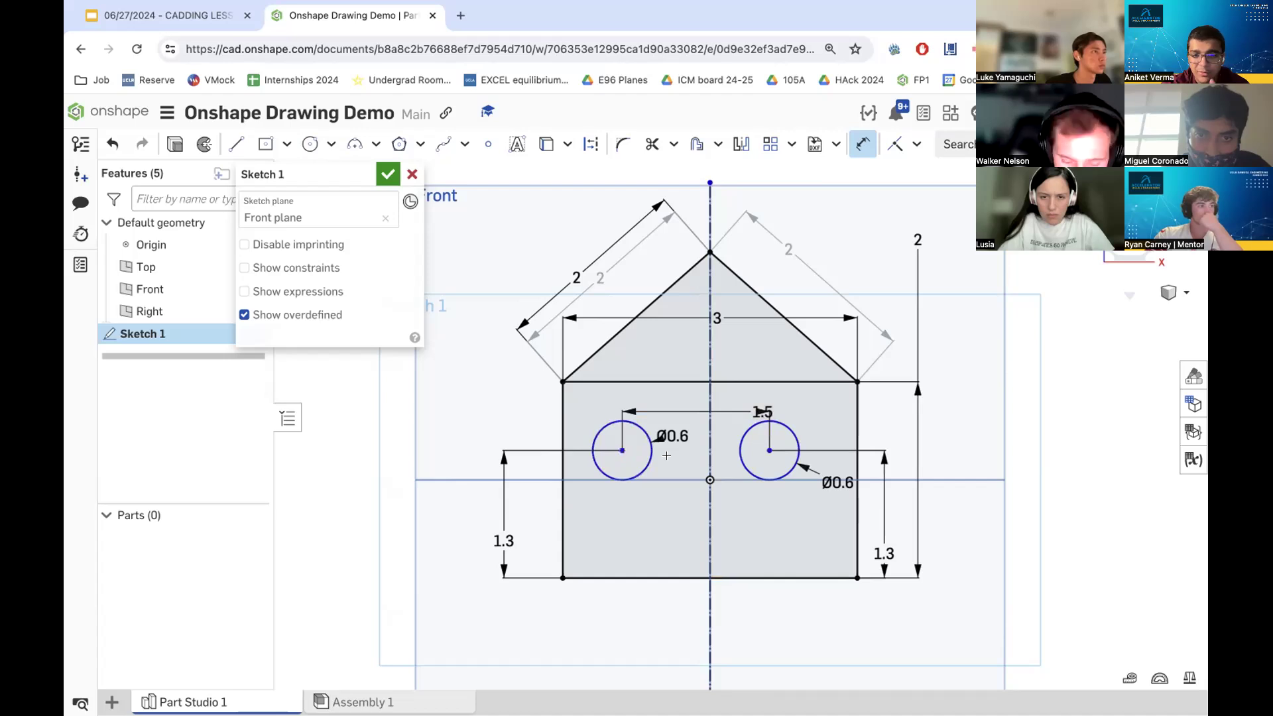
{"action": "left_click", "coordinate": [703, 449]}
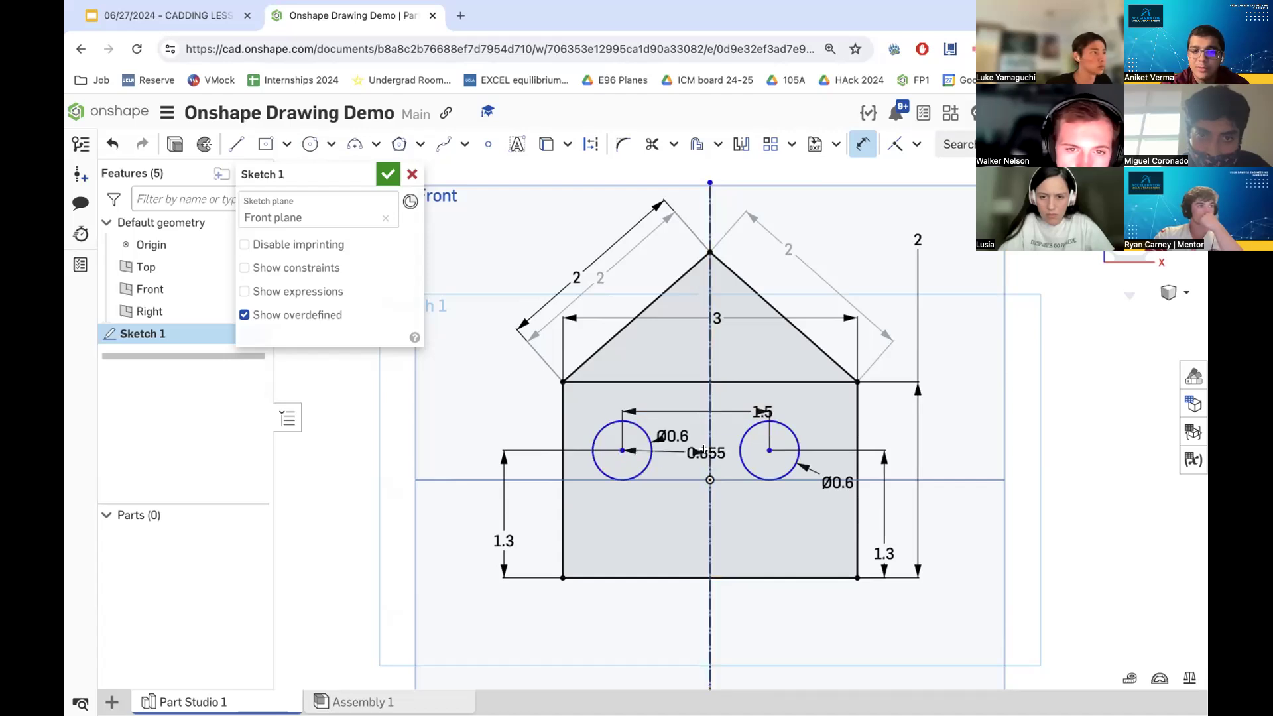
{"action": "left_click", "coordinate": [693, 452]}
{"action": "type", "text": "d.75"}
{"action": "key", "text": "Return"}
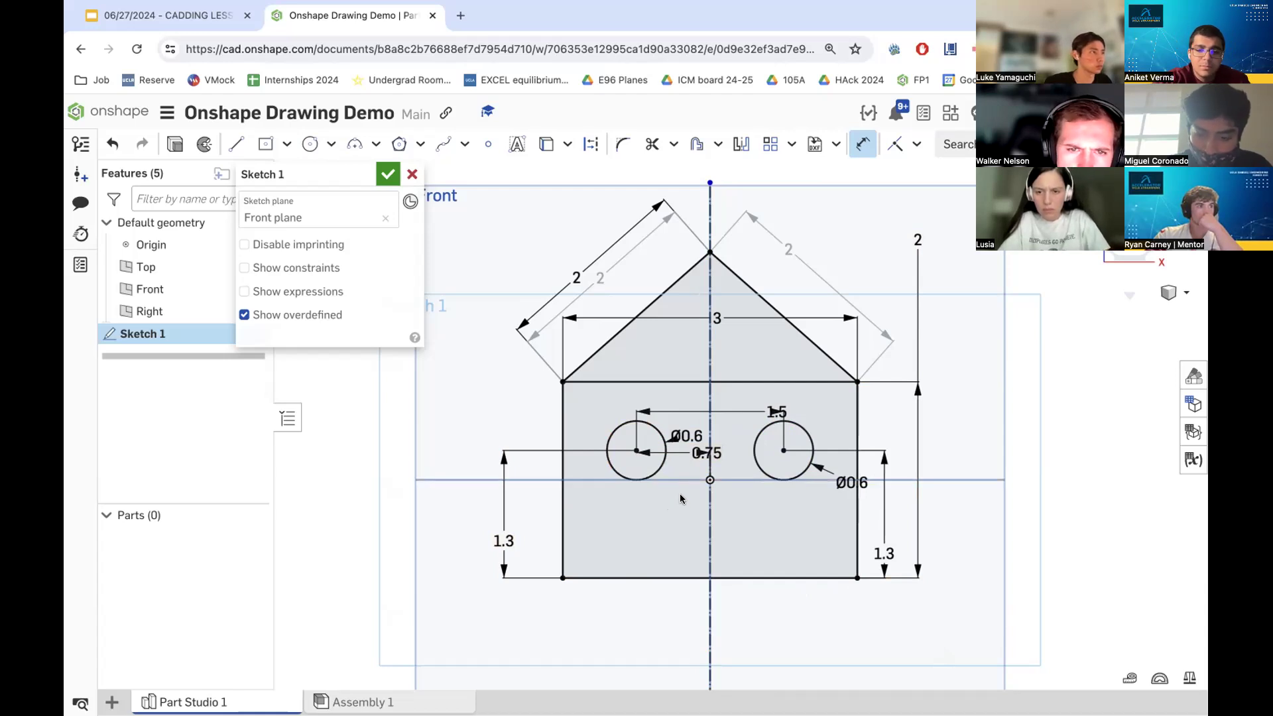
- Undo all the circles and their dimensions
{"action": "key", "text": "ctrl+z"}
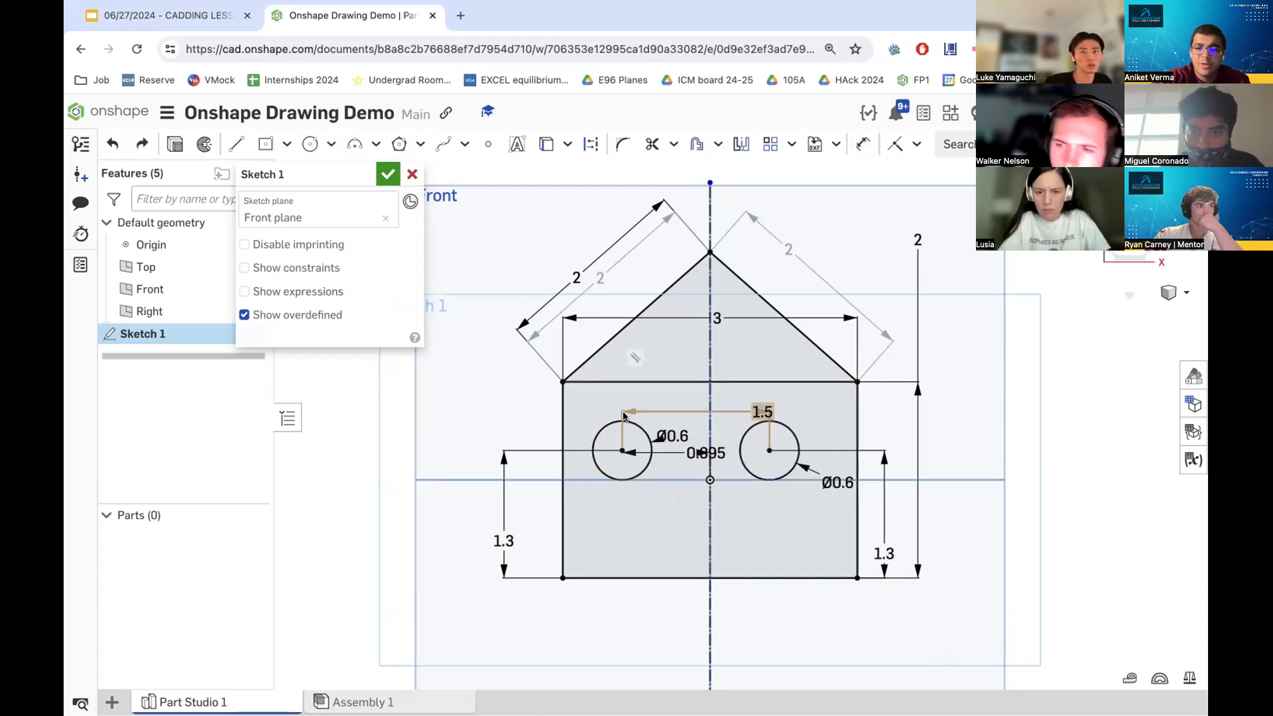
{"action": "key", "text": "ctrl+z"}
{"action": "key", "text": "ctrl+z"}
{"action": "key", "text": "ctrl+z"}
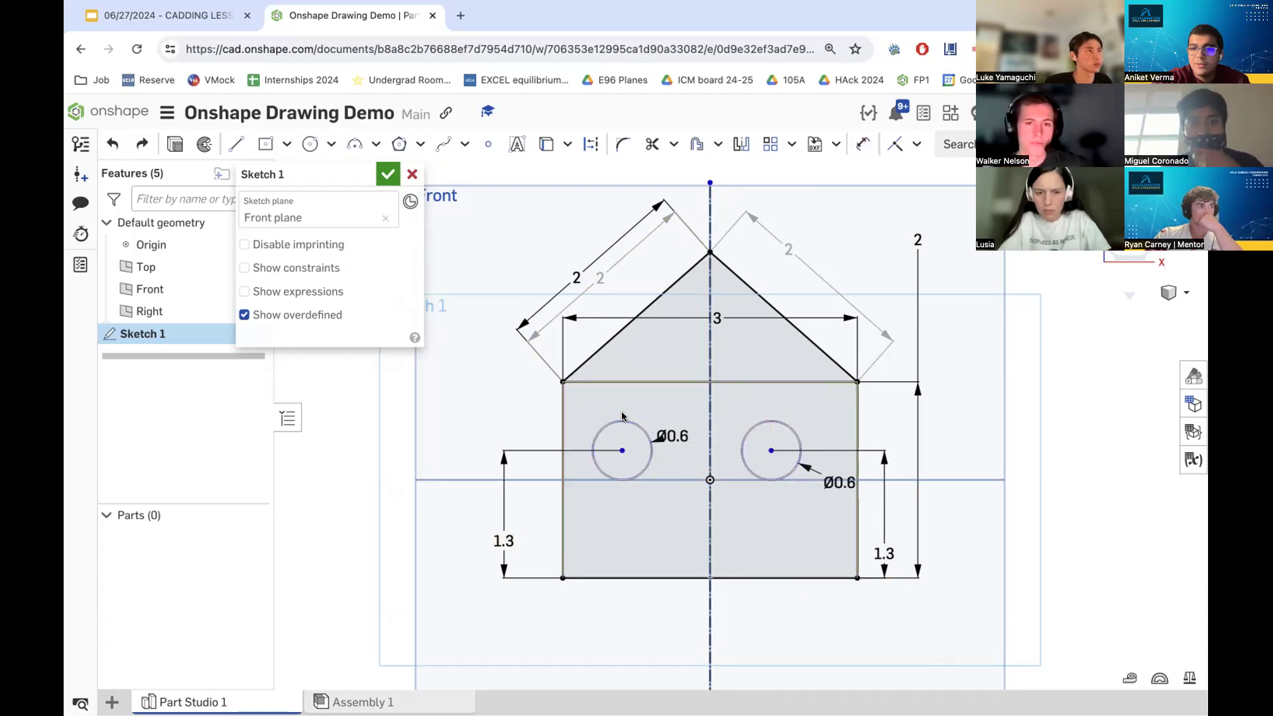
{"action": "key", "text": "ctrl+z"}
{"action": "key", "text": "ctrl+z"}
{"action": "key", "text": "ctrl+z"}
{"action": "key", "text": "ctrl+z"}
{"action": "key", "text": "ctrl+z"}
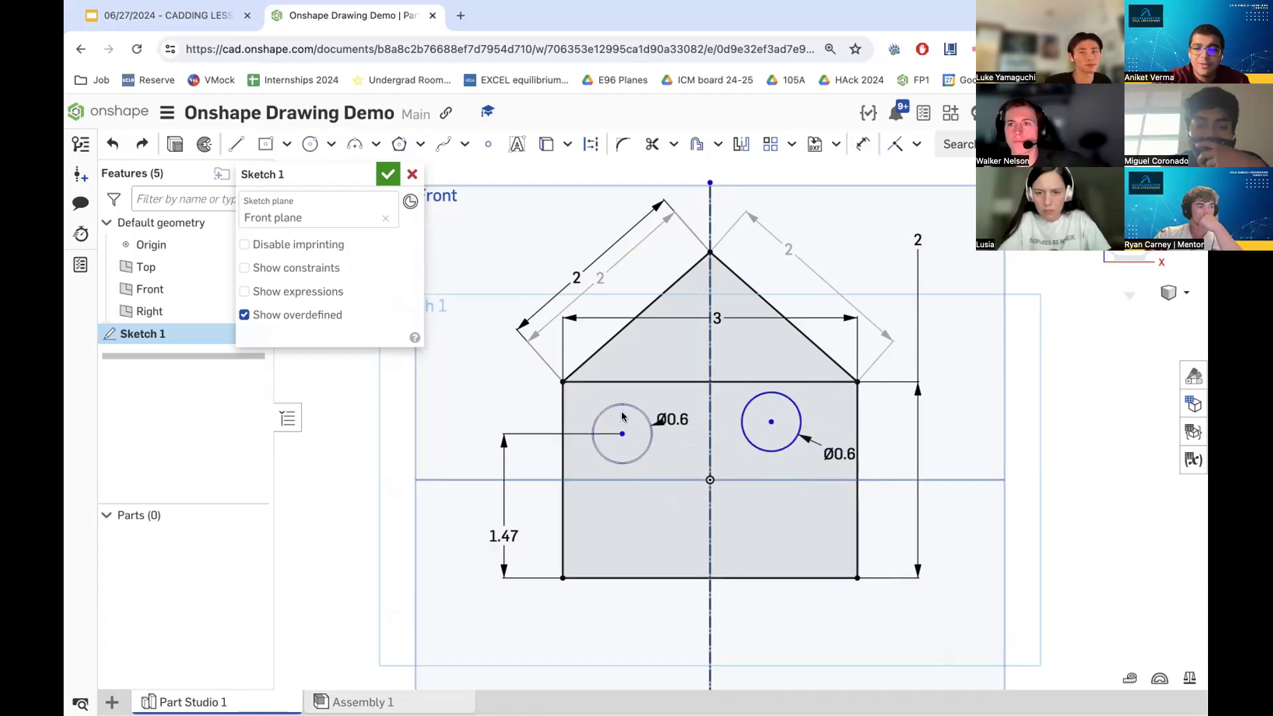
{"action": "key", "text": "ctrl+z"}
{"action": "key", "text": "ctrl+z"}
{"action": "key", "text": "ctrl+z"}
{"action": "key", "text": "ctrl+z"}
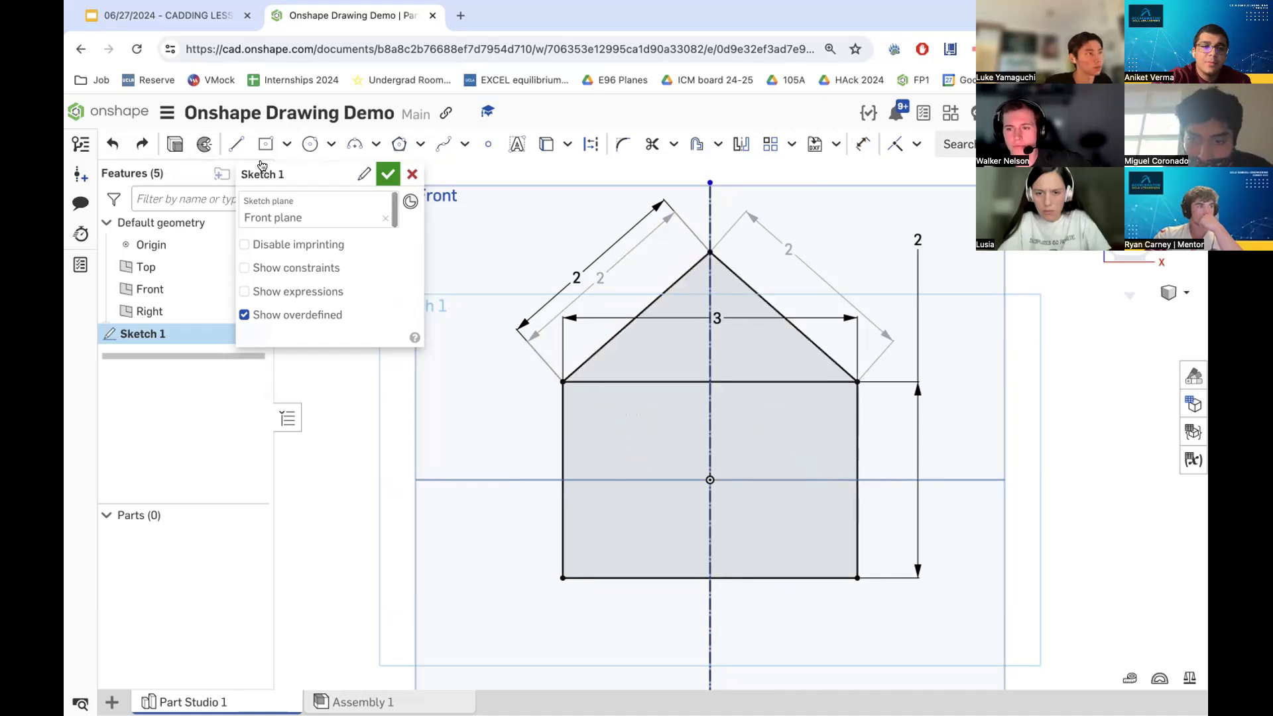
- Draw two circles in the upper house body, one on each side of the centerline
{"action": "left_click", "coordinate": [310, 144]}
{"action": "left_click", "coordinate": [625, 425]}
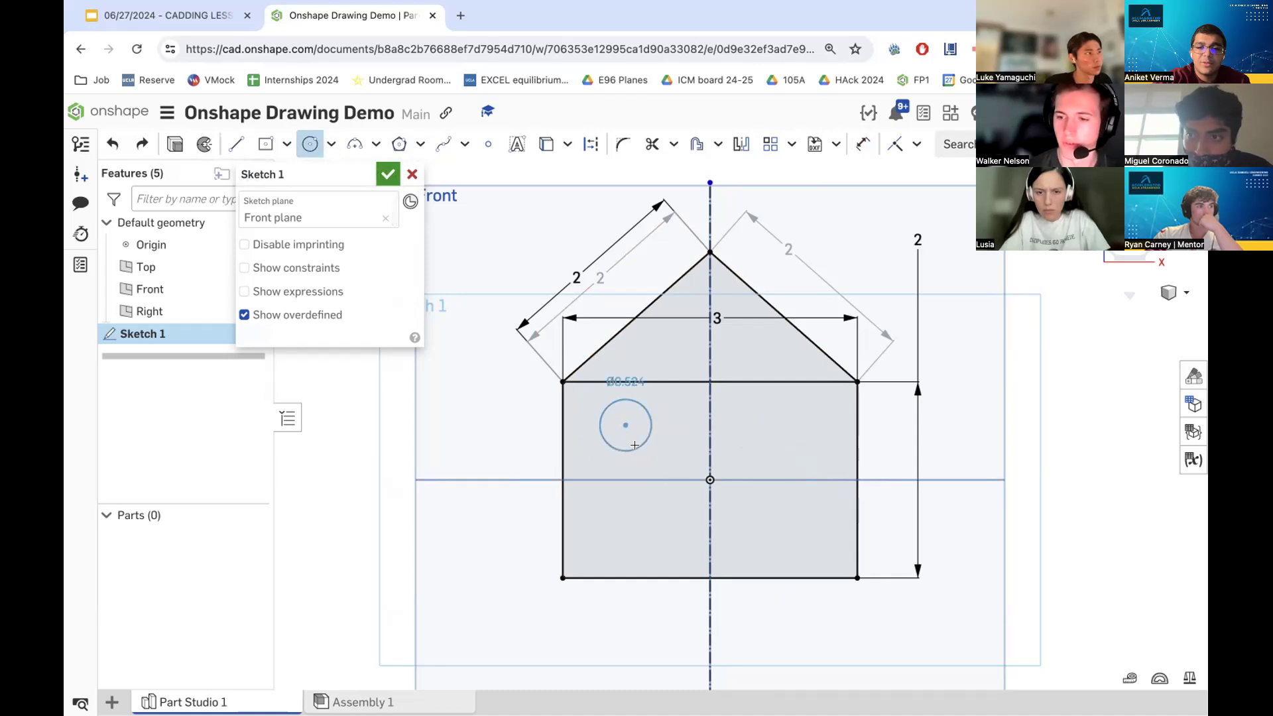
{"action": "left_click", "coordinate": [652, 425]}
{"action": "left_click", "coordinate": [752, 416]}
{"action": "left_click", "coordinate": [758, 435]}
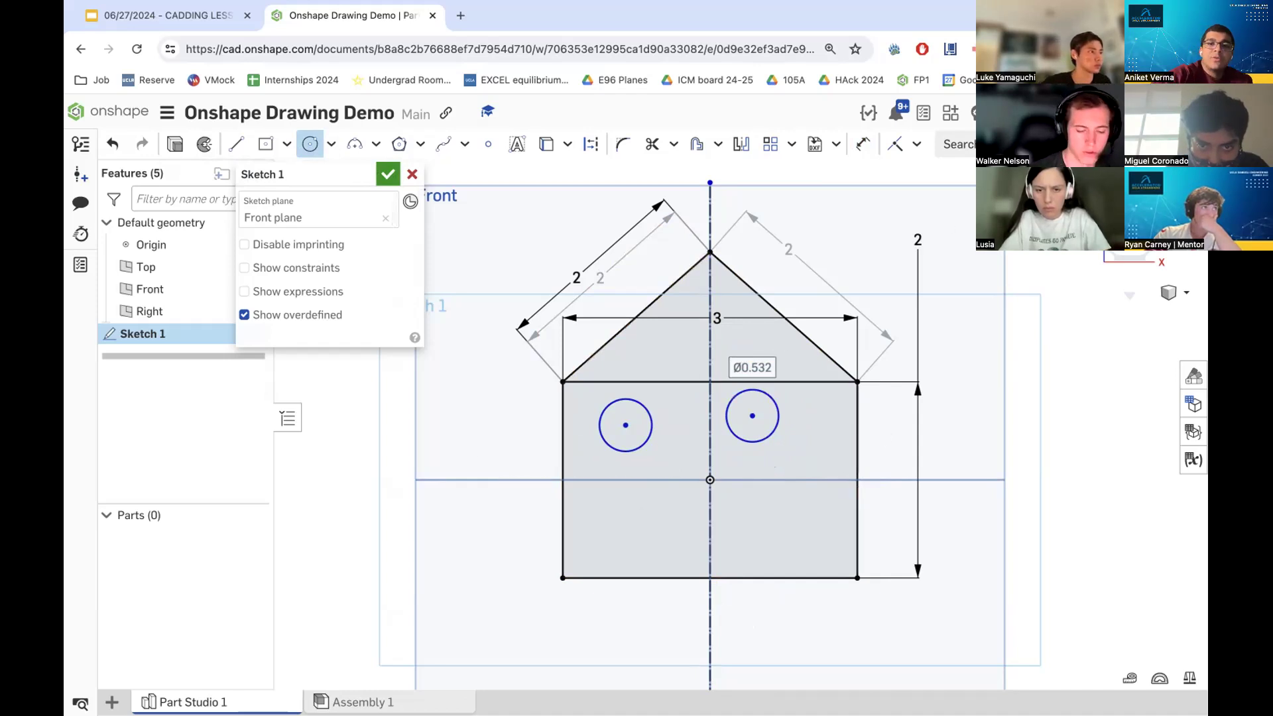
- Dimension both circles' diameters to 0.6
{"action": "left_click", "coordinate": [868, 141]}
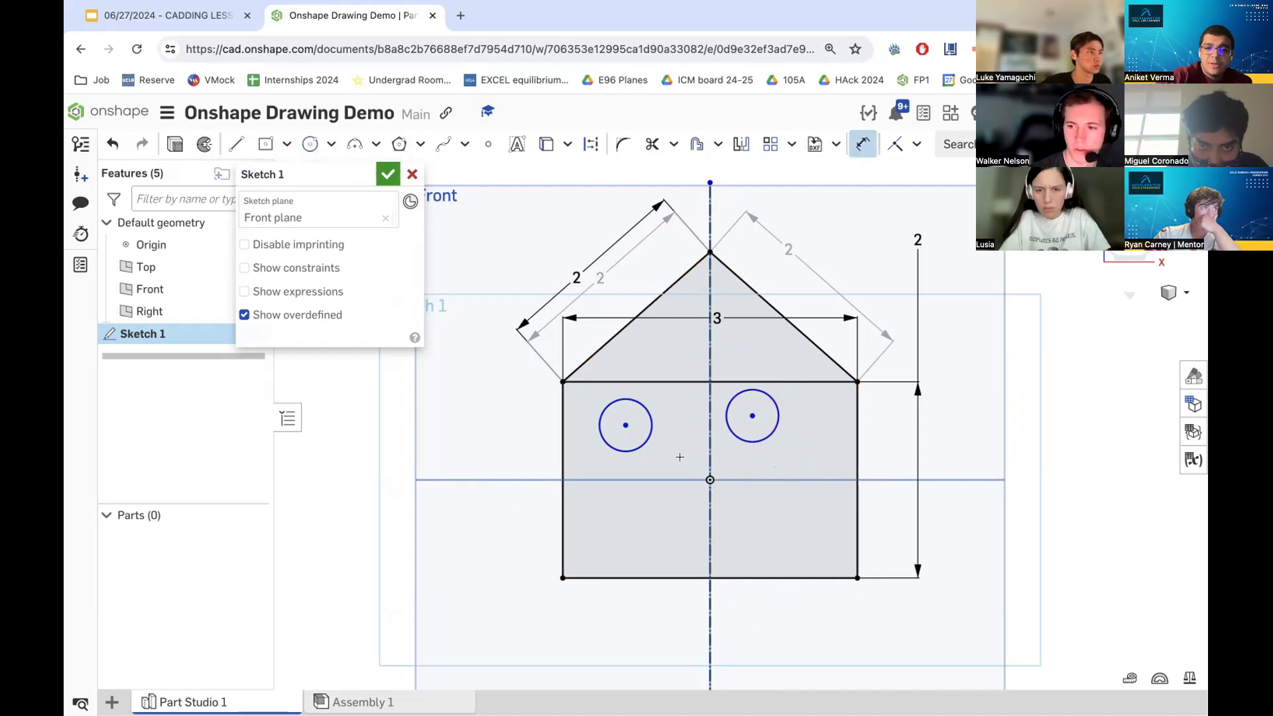
{"action": "left_click", "coordinate": [644, 442]}
{"action": "left_click", "coordinate": [680, 455]}
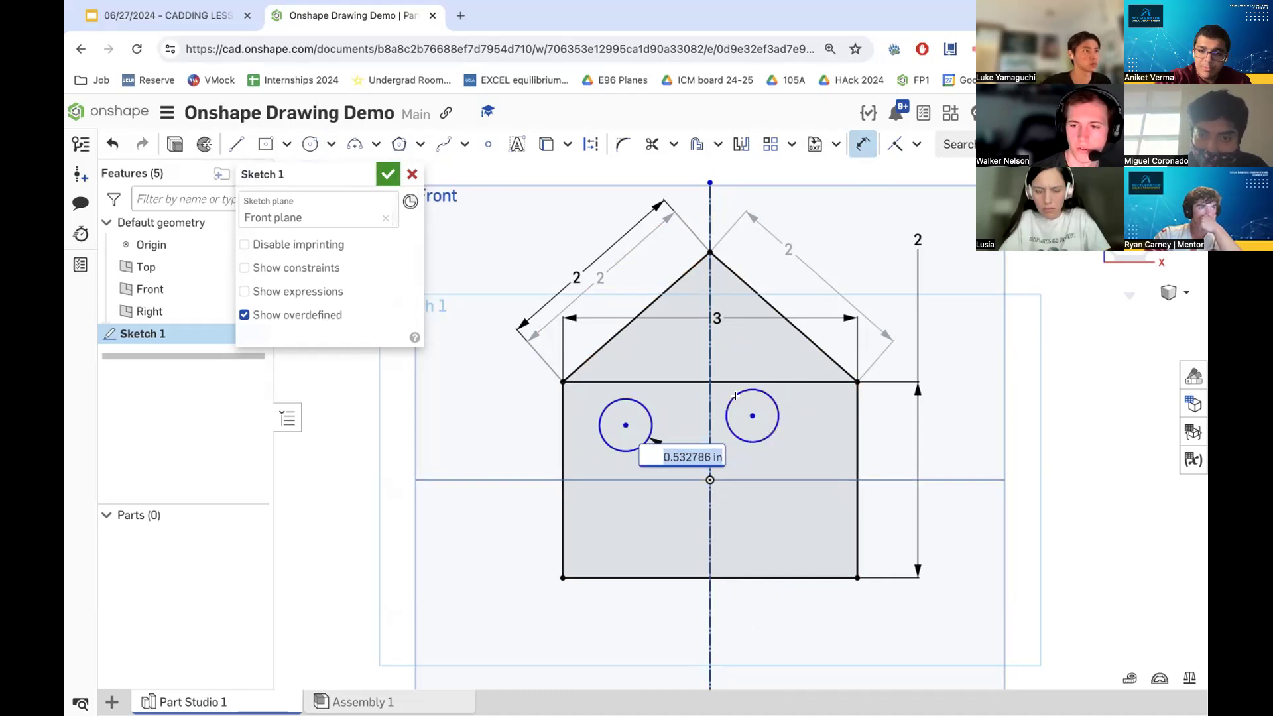
{"action": "left_click", "coordinate": [769, 418]}
{"action": "left_click", "coordinate": [806, 425]}
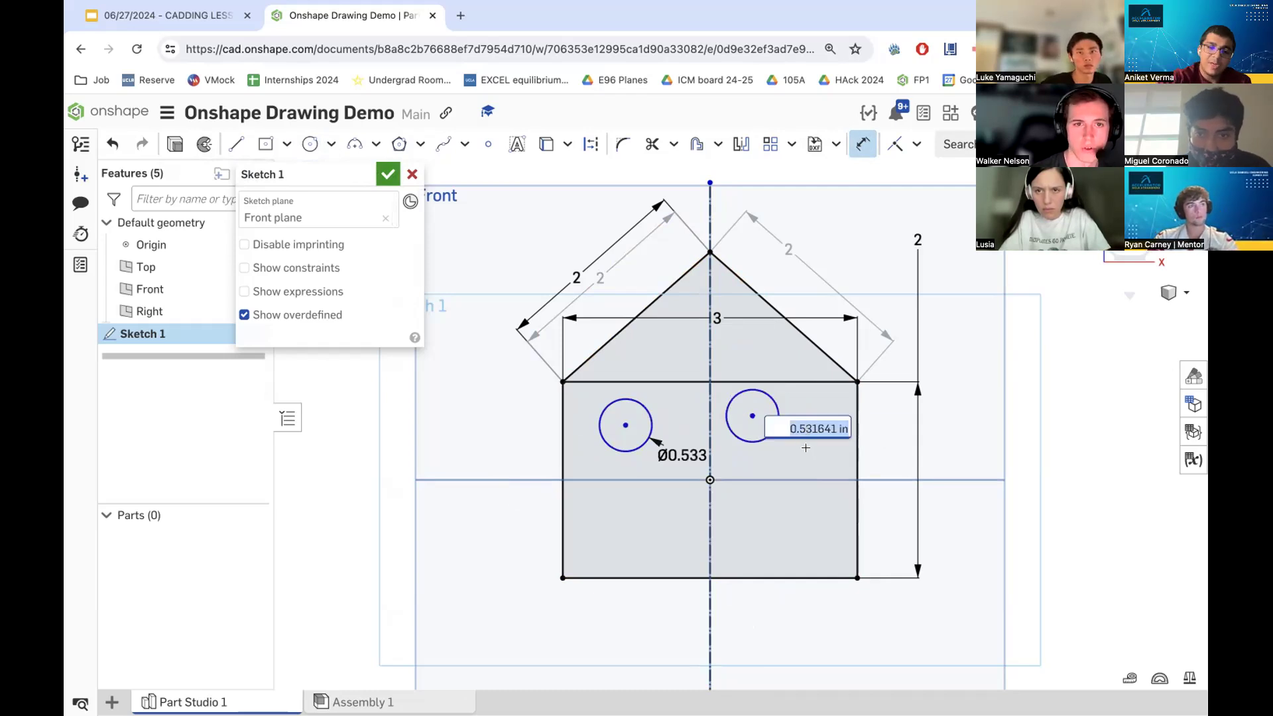
{"action": "type", "text": "0.6"}
{"action": "key", "text": "Return"}
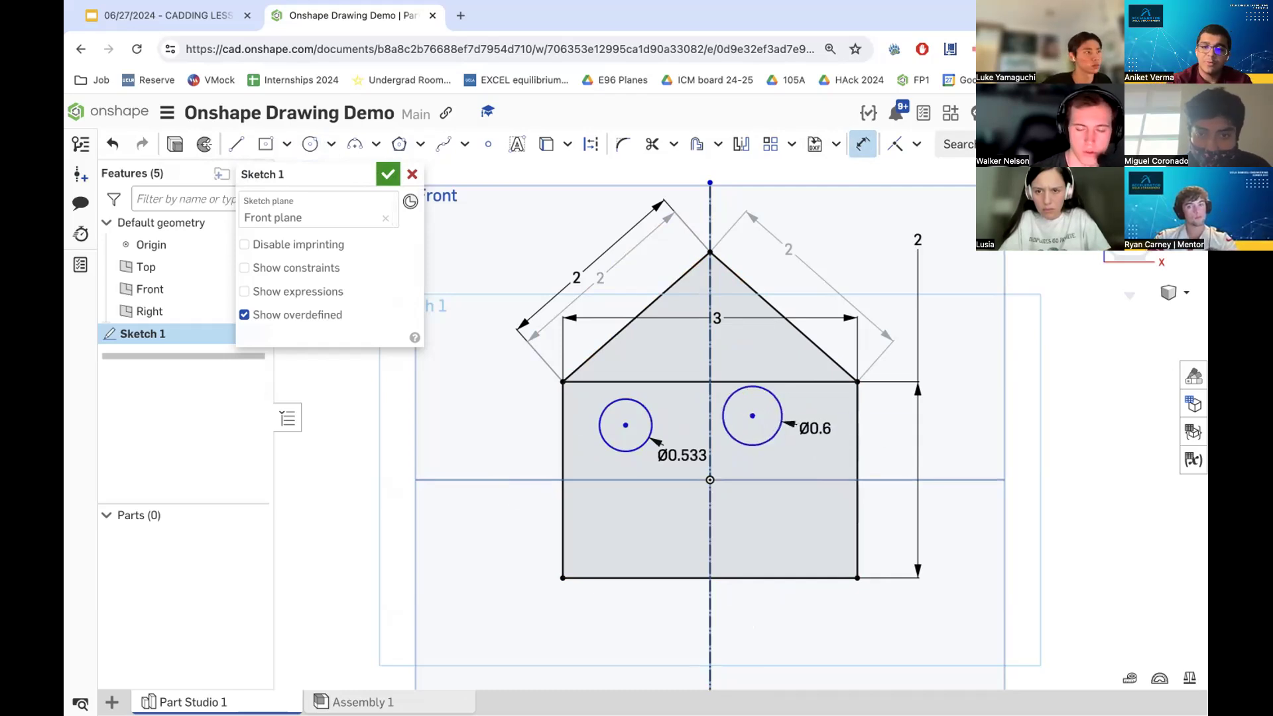
{"action": "double_click", "coordinate": [682, 454]}
{"action": "type", "text": "0.6"}
{"action": "key", "text": "Return"}
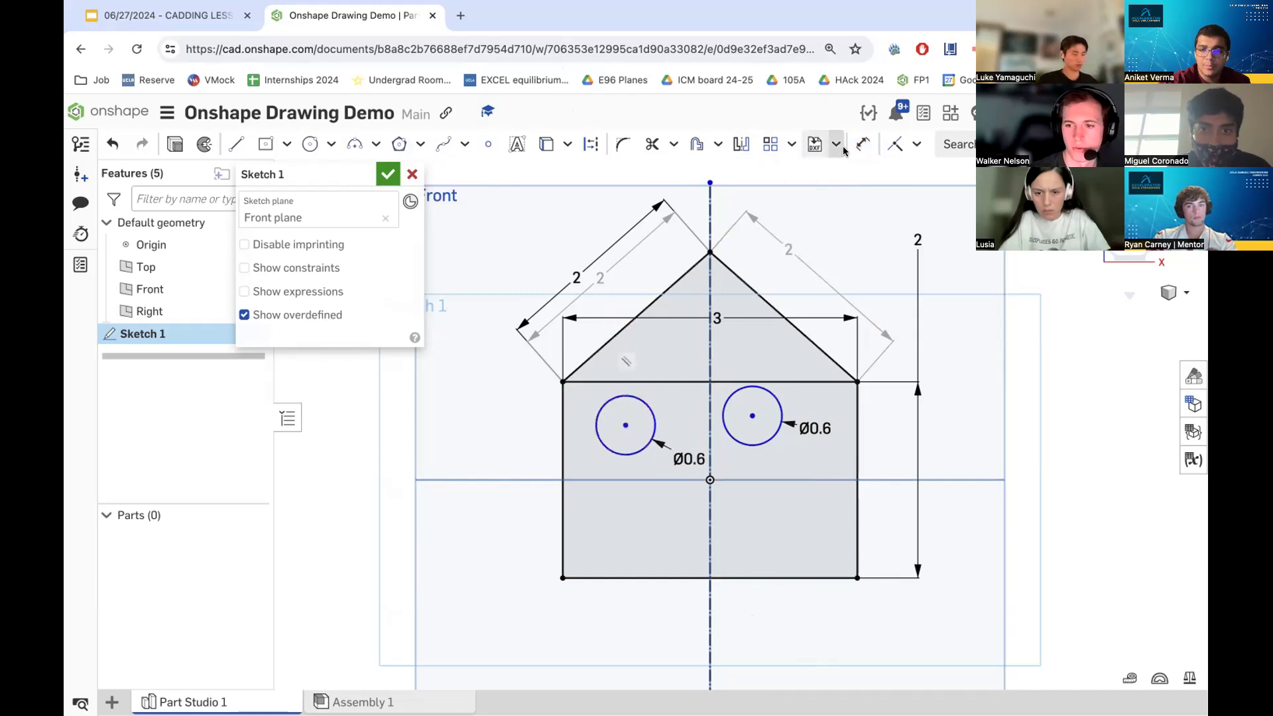
- Dimension the left circle's center height above the house's bottom edge to 1.3
{"action": "left_click", "coordinate": [862, 144]}
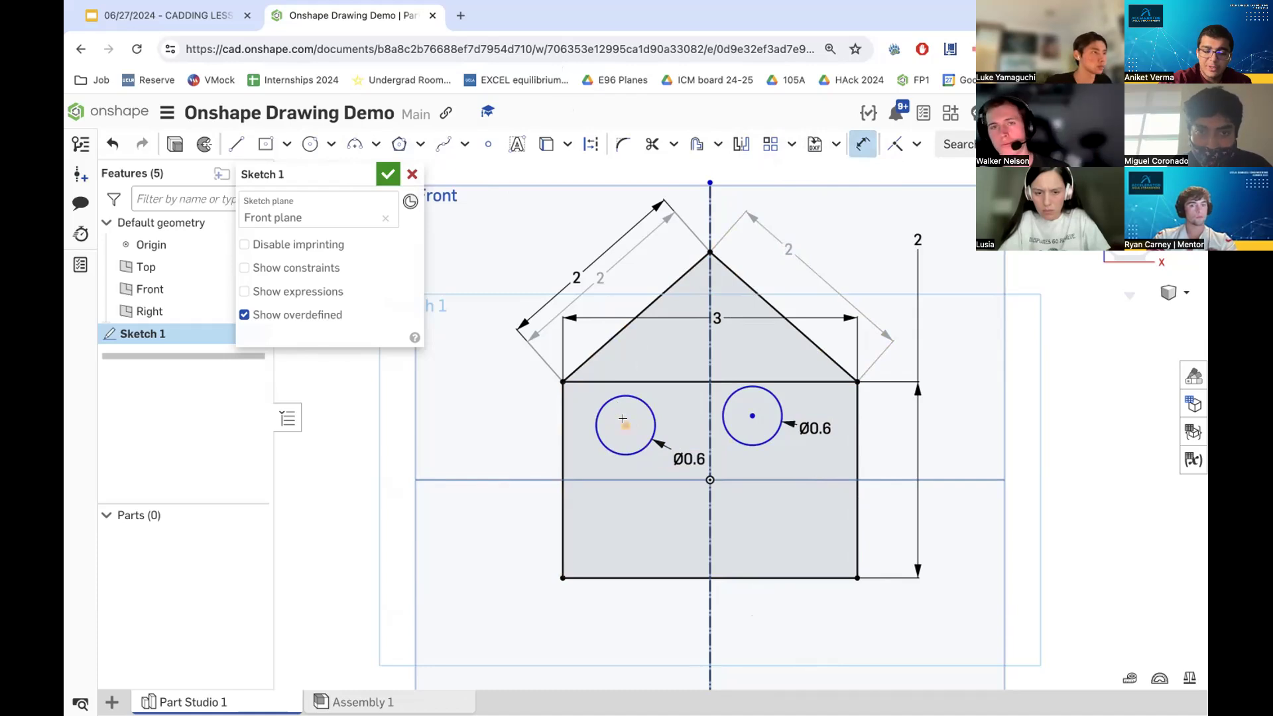
{"action": "left_click", "coordinate": [634, 578]}
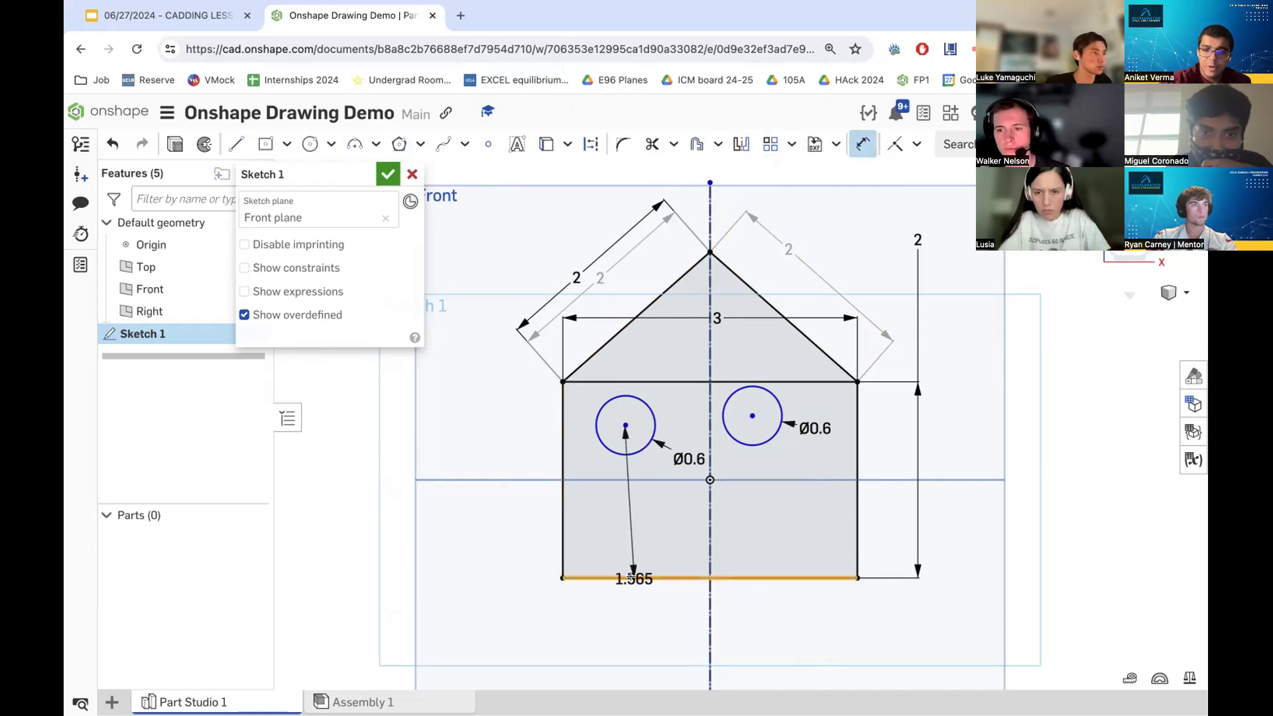
{"action": "left_click", "coordinate": [530, 562]}
{"action": "type", "text": "1.3"}
{"action": "key", "text": "Return"}
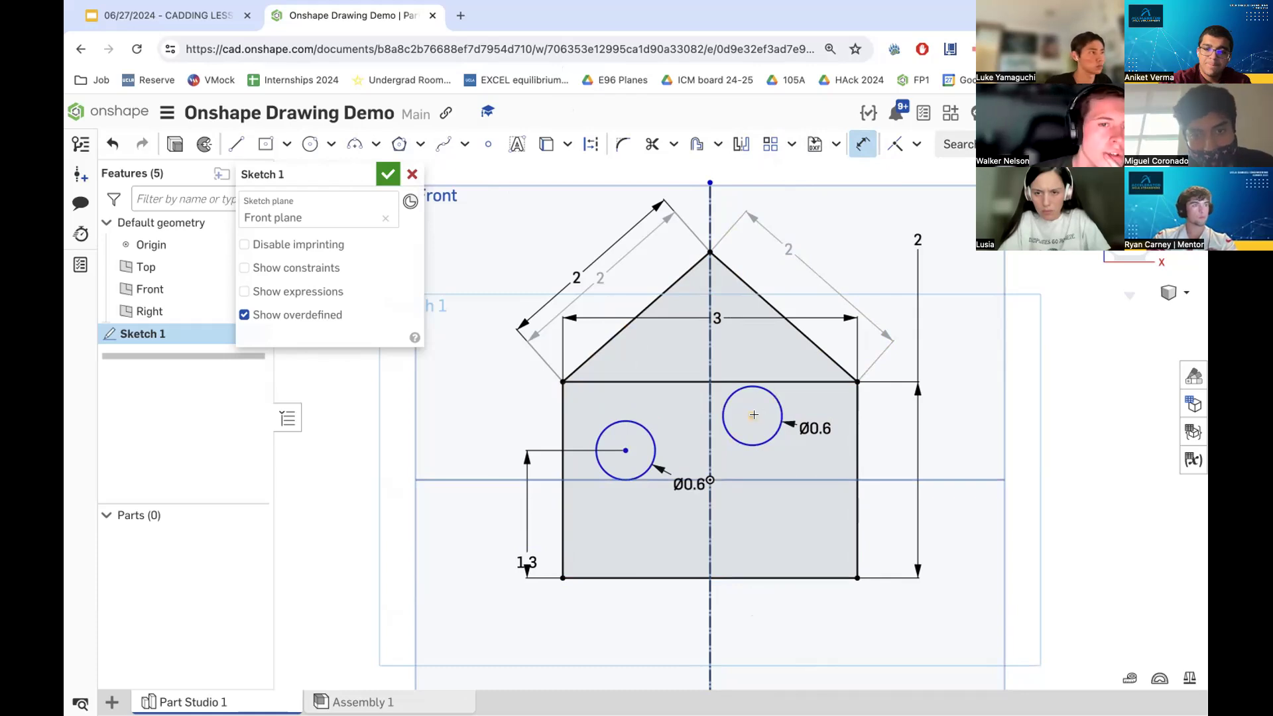
- Dimension the right circle's center height above the bottom edge to 1.3
{"action": "left_click", "coordinate": [771, 577]}
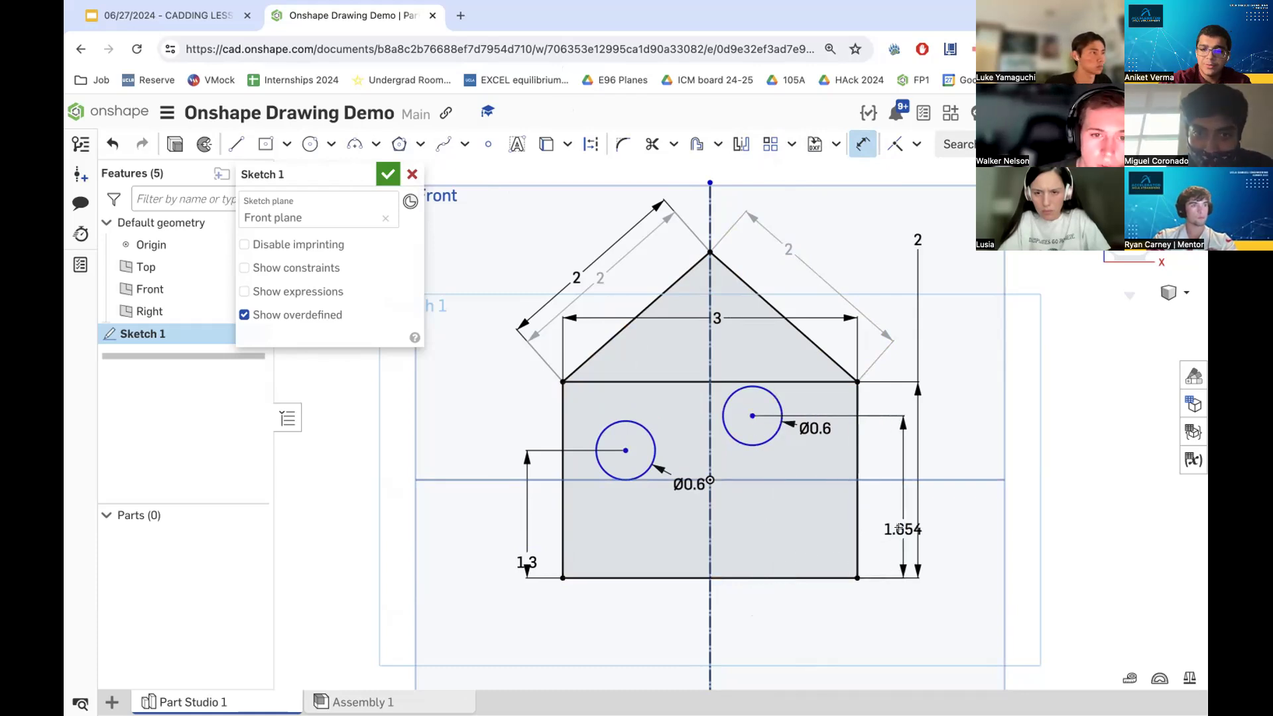
{"action": "left_click", "coordinate": [895, 539]}
{"action": "type", "text": "1.3"}
{"action": "key", "text": "Return"}
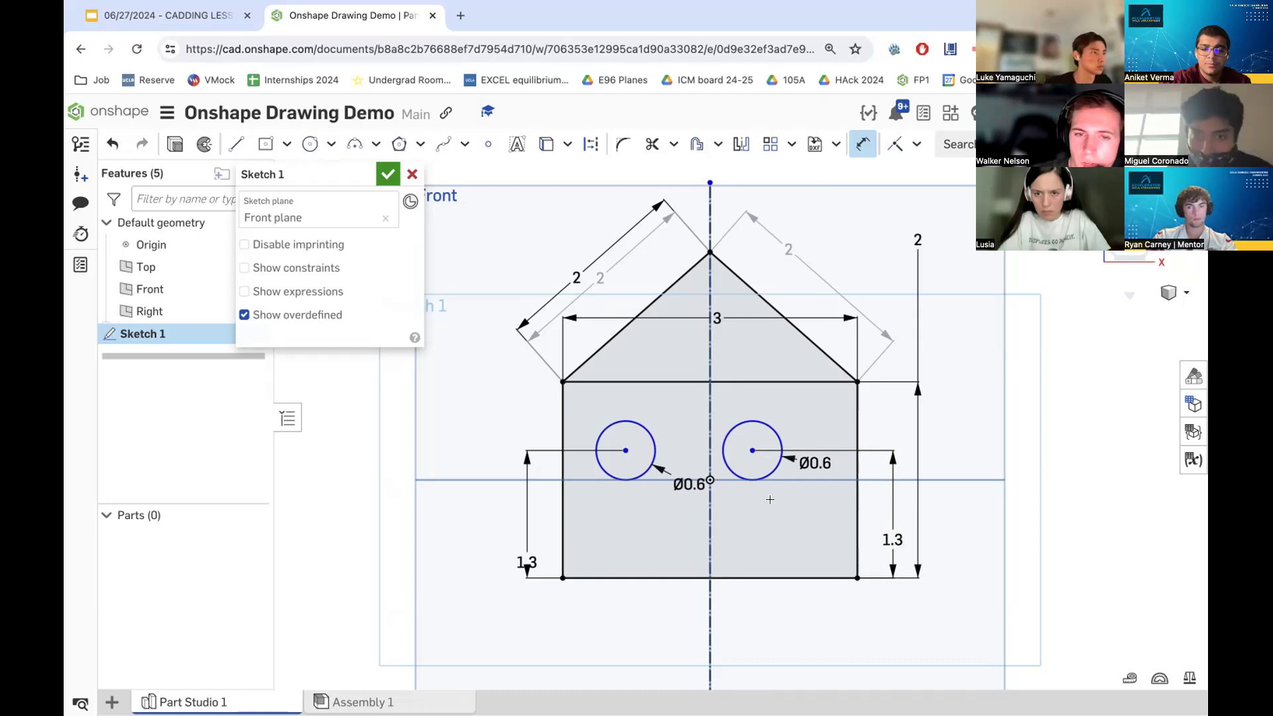
- Set the distance between circle centers to 1.5 and the left center's offset from the centerline to 0.75
{"action": "left_click", "coordinate": [623, 449]}
{"action": "left_click", "coordinate": [752, 450]}
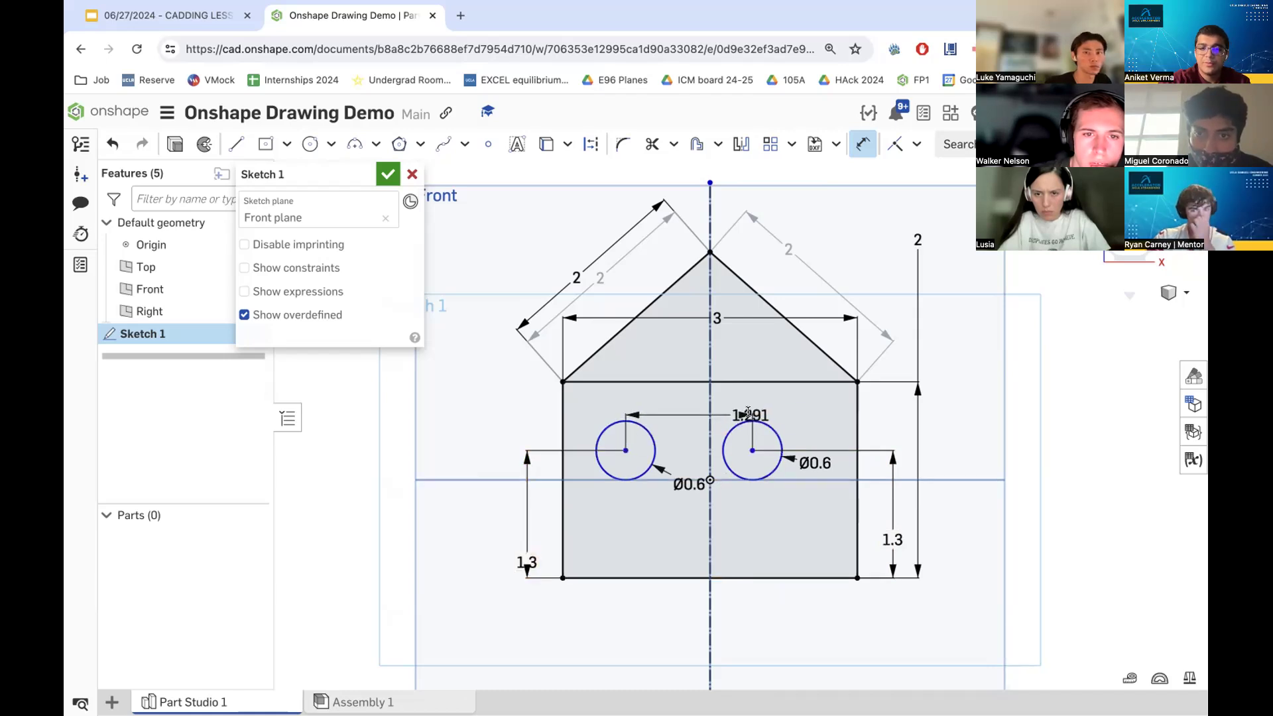
{"action": "left_click", "coordinate": [748, 411]}
{"action": "type", "text": "1.5"}
{"action": "key", "text": "Return"}
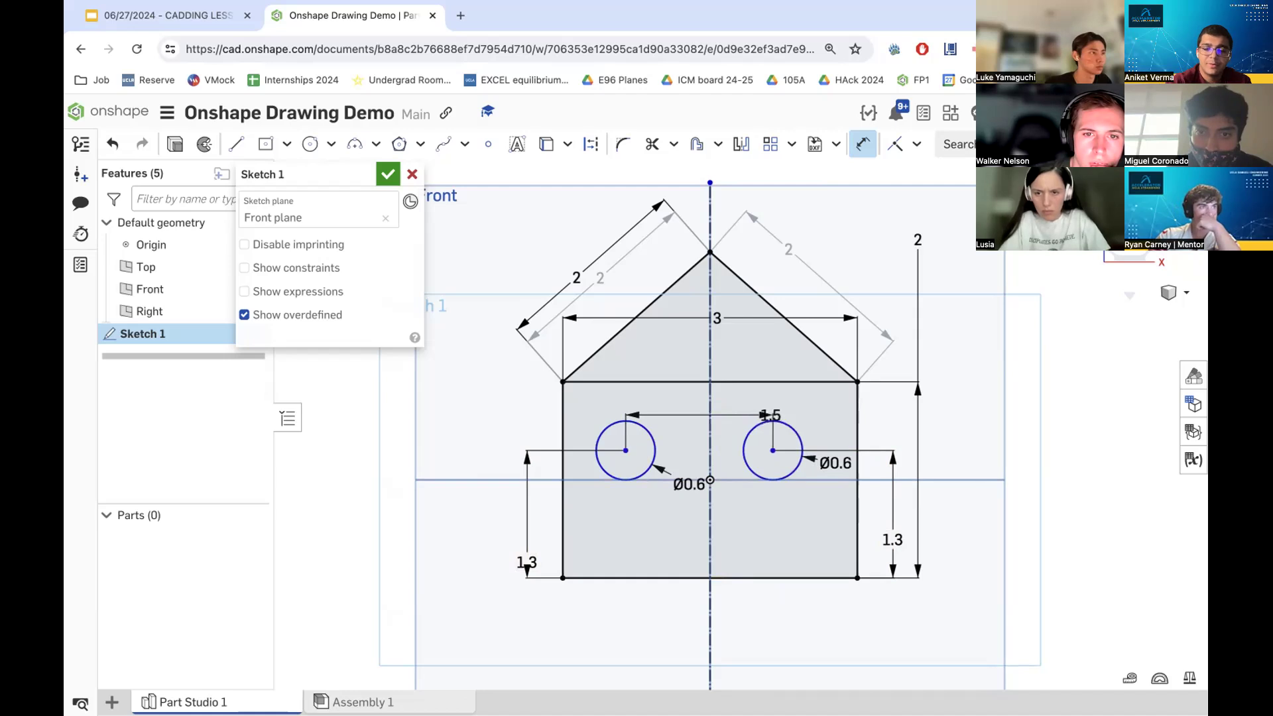
{"action": "left_click", "coordinate": [624, 449]}
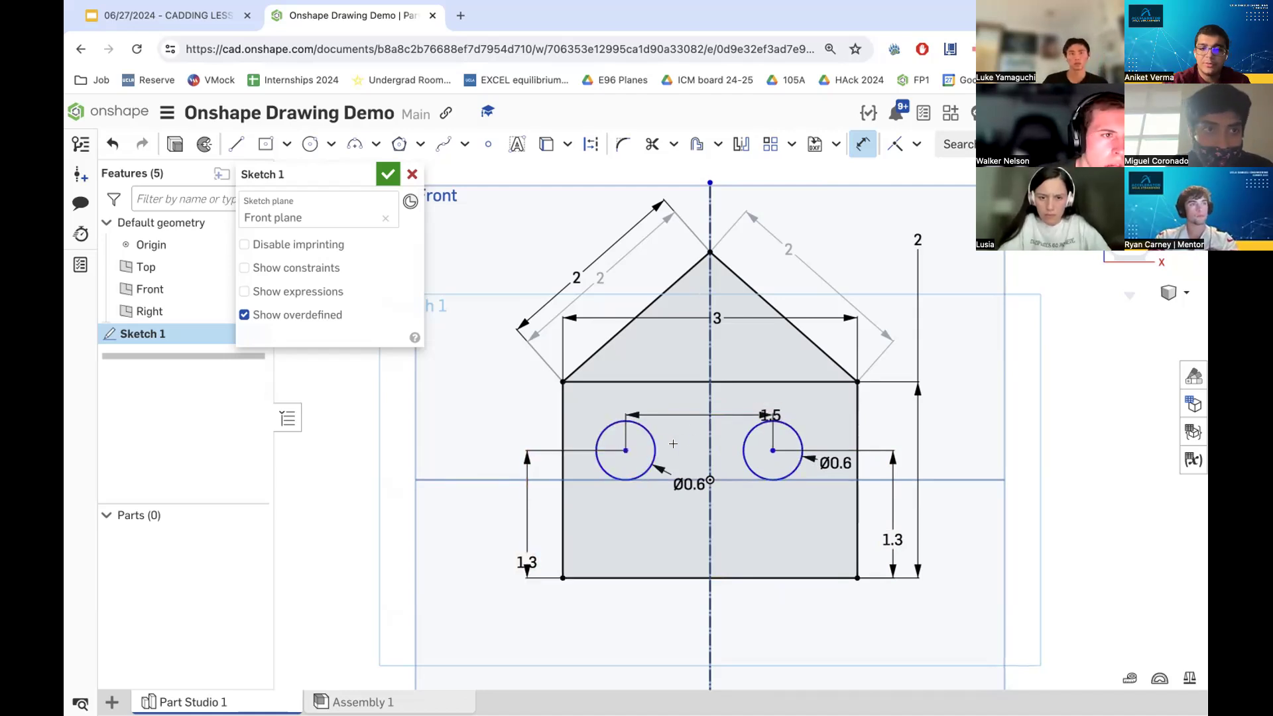
{"action": "left_click", "coordinate": [710, 425]}
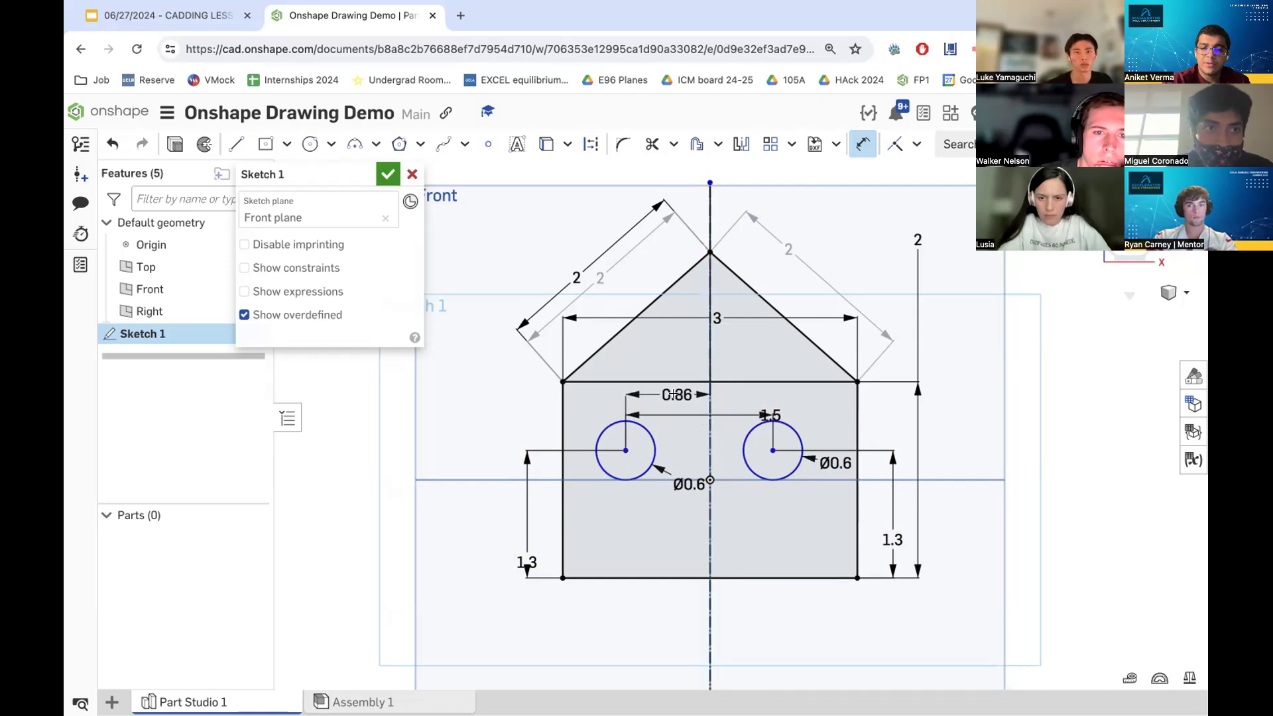
{"action": "left_click", "coordinate": [690, 397]}
{"action": "type", "text": "0.75"}
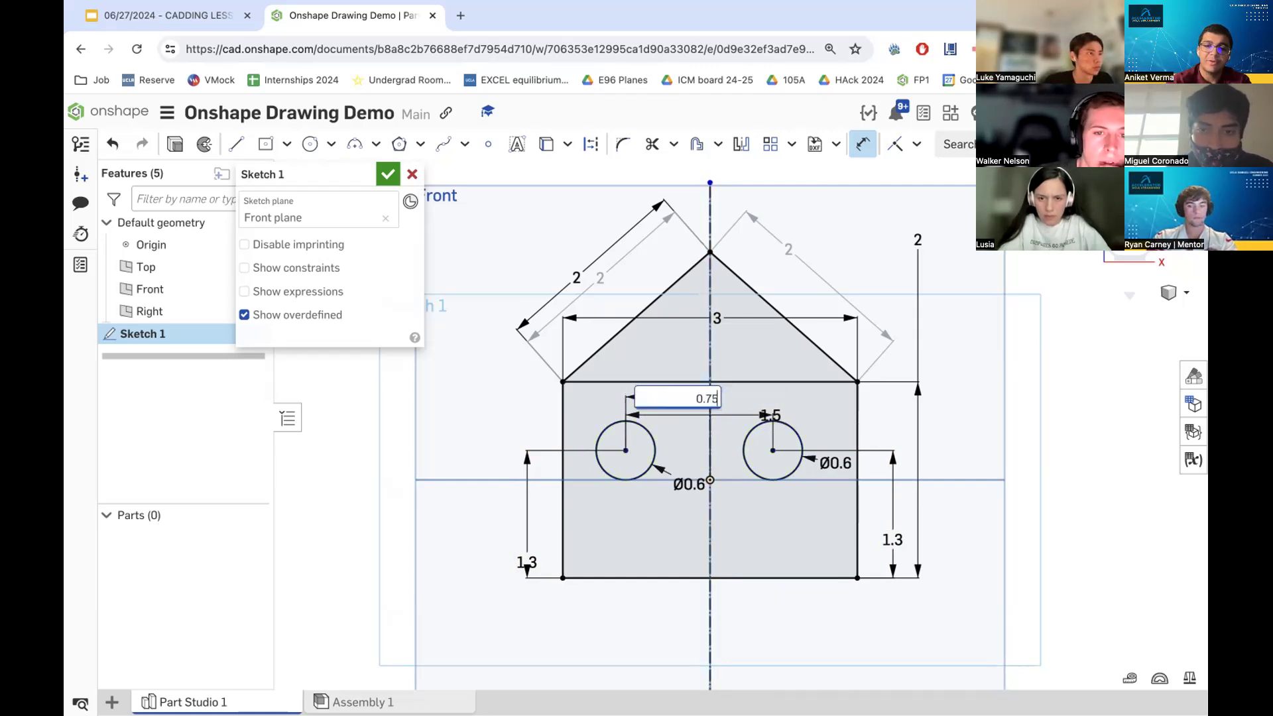
{"action": "key", "text": "Return"}
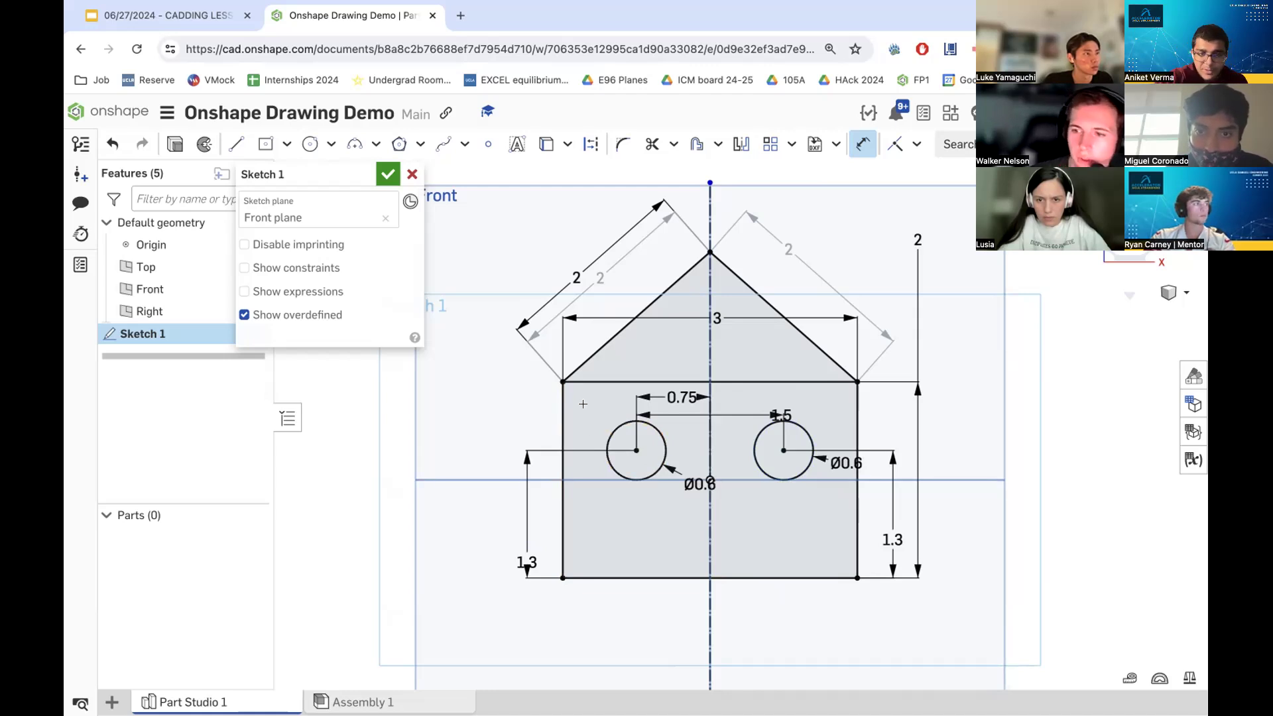
{"action": "key", "text": "Escape"}
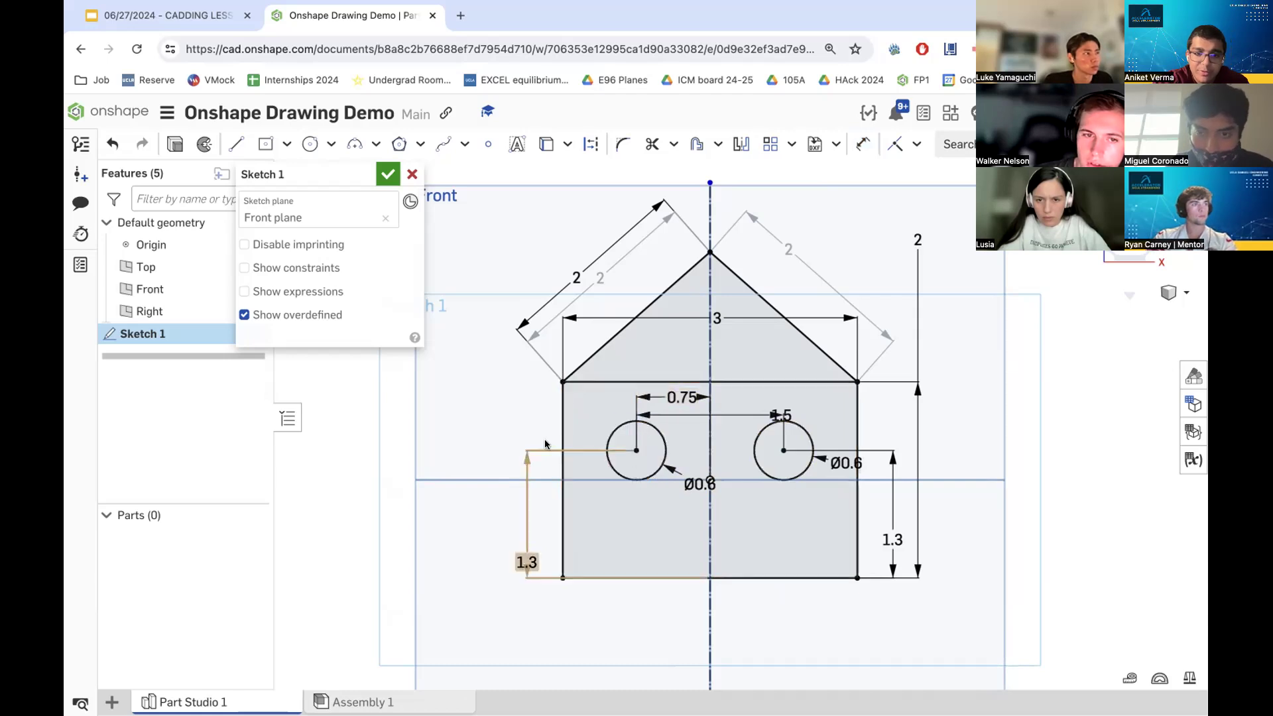
- Undo the circles together with all their dimensions
{"action": "key", "text": "super+z"}
{"action": "key", "text": "super+z"}
{"action": "key", "text": "super+z"}
{"action": "key", "text": "super+z"}
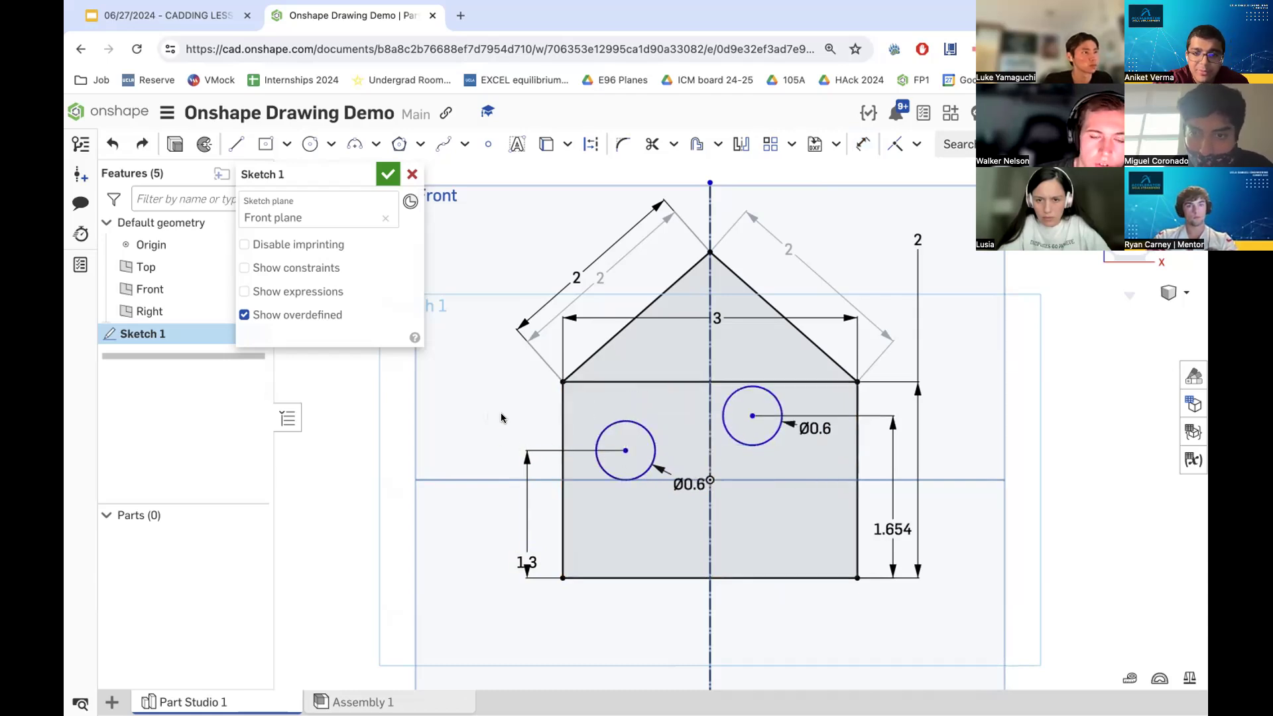
{"action": "key", "text": "super+z"}
{"action": "key", "text": "super+z"}
{"action": "key", "text": "super+z"}
{"action": "key", "text": "super+z"}
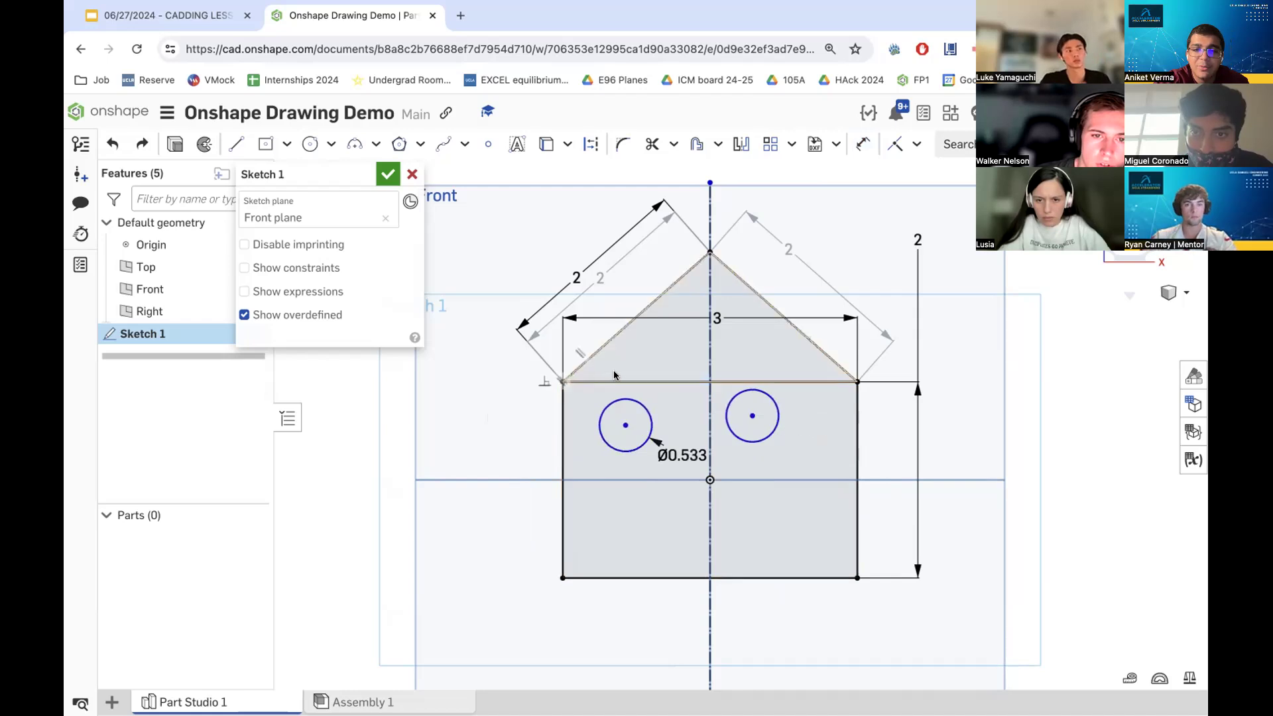
{"action": "key", "text": "super+z"}
{"action": "key", "text": "super+z"}
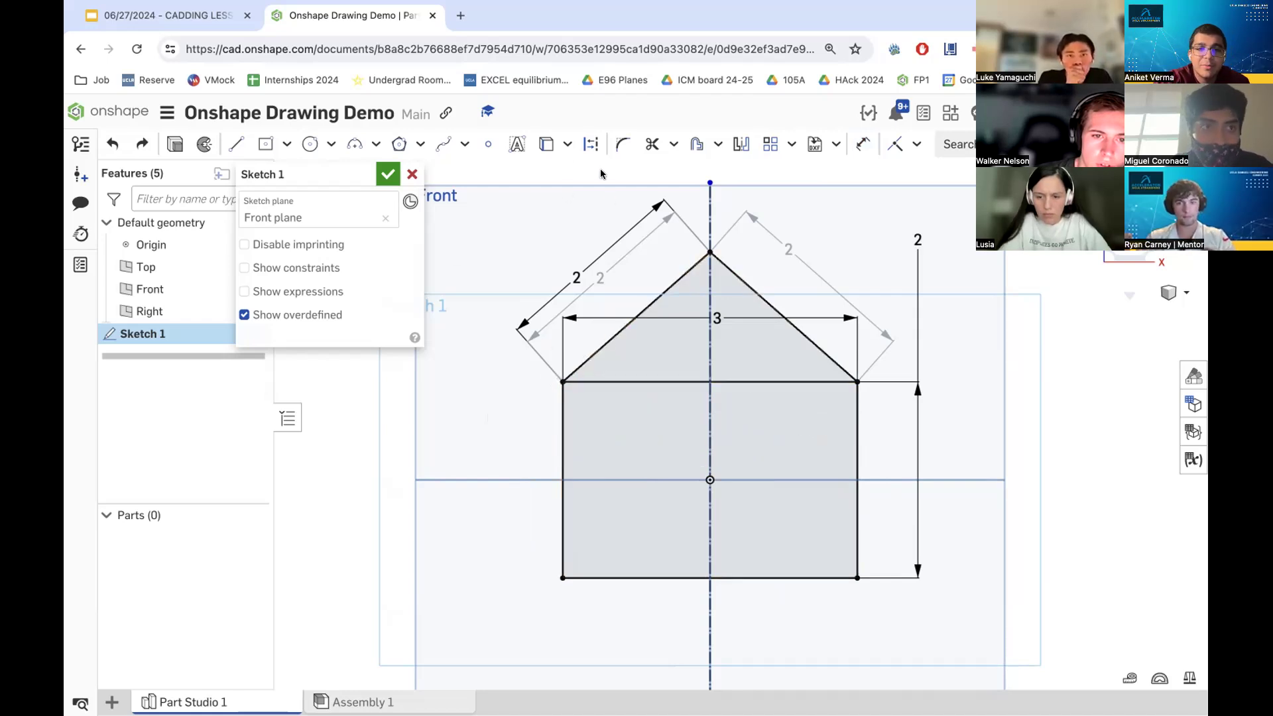
- Draw a circle in the left half of the house body and dimension its center 1.3 above the bottom edge
{"action": "left_click", "coordinate": [310, 144]}
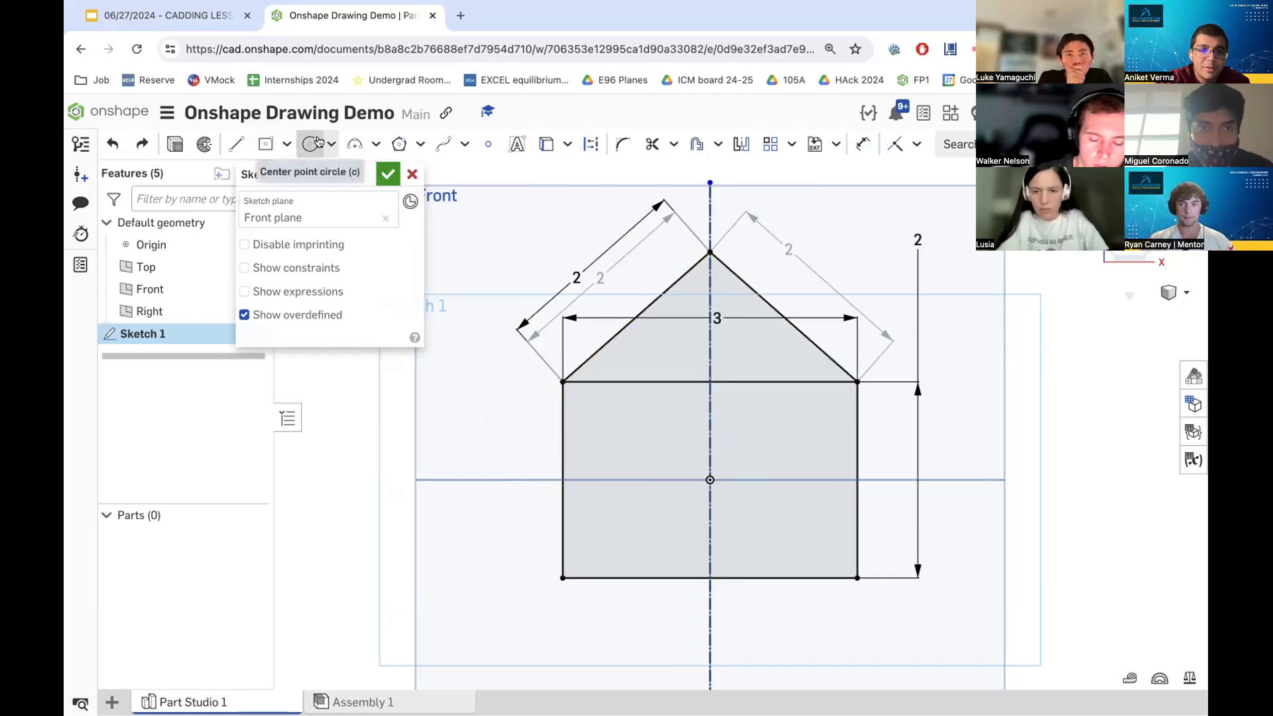
{"action": "left_click", "coordinate": [618, 419]}
{"action": "left_click", "coordinate": [641, 418]}
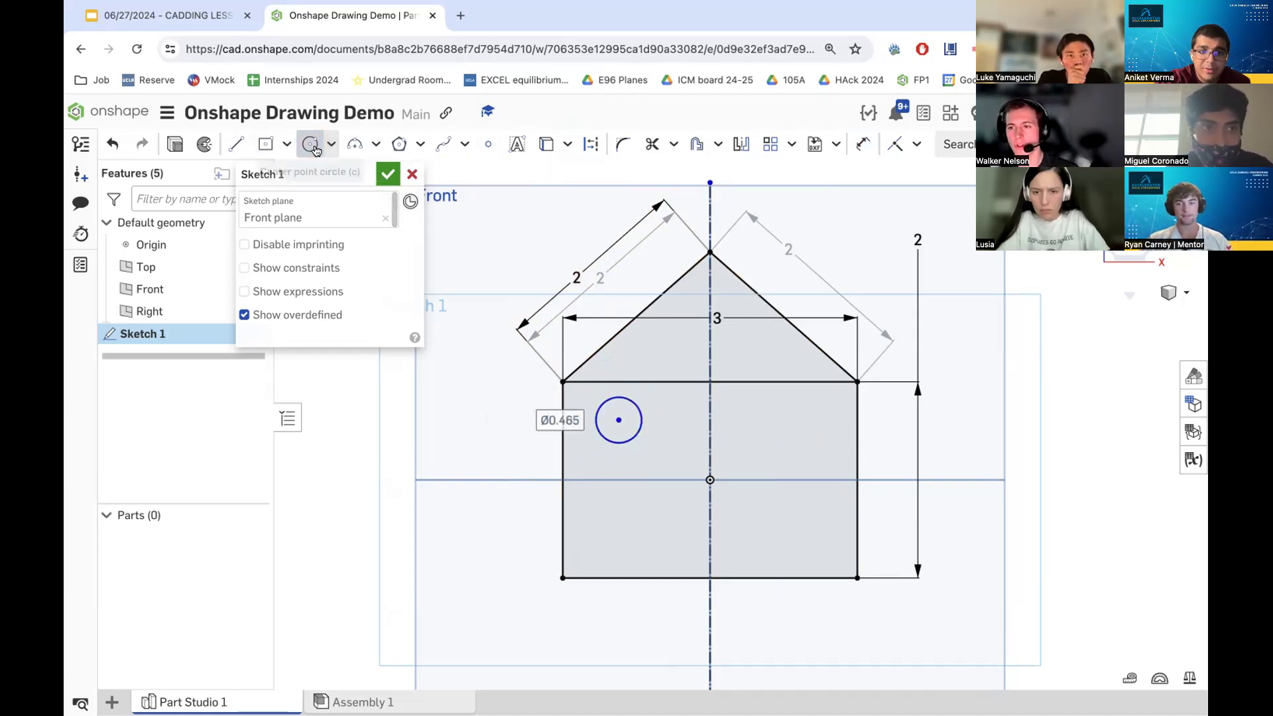
{"action": "left_click", "coordinate": [862, 144]}
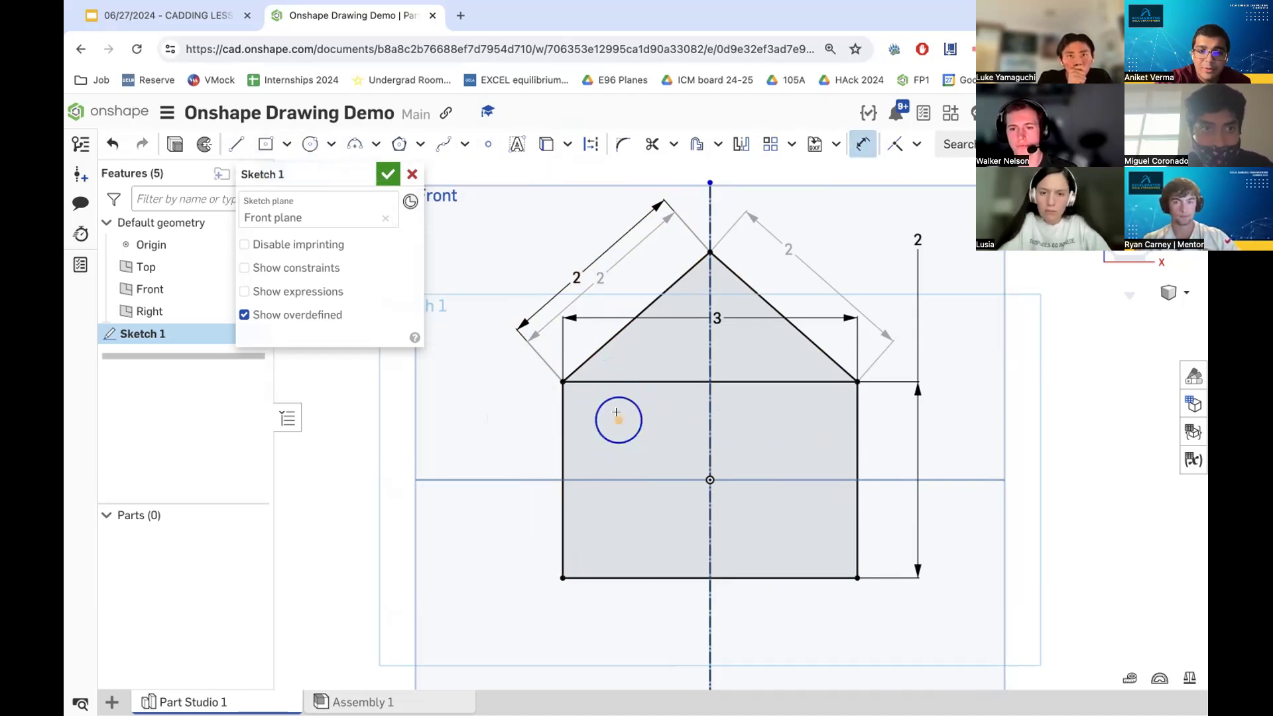
{"action": "left_click", "coordinate": [620, 578]}
{"action": "left_click", "coordinate": [618, 420]}
{"action": "left_click", "coordinate": [504, 507]}
{"action": "type", "text": "1.3"}
{"action": "key", "text": "Return"}
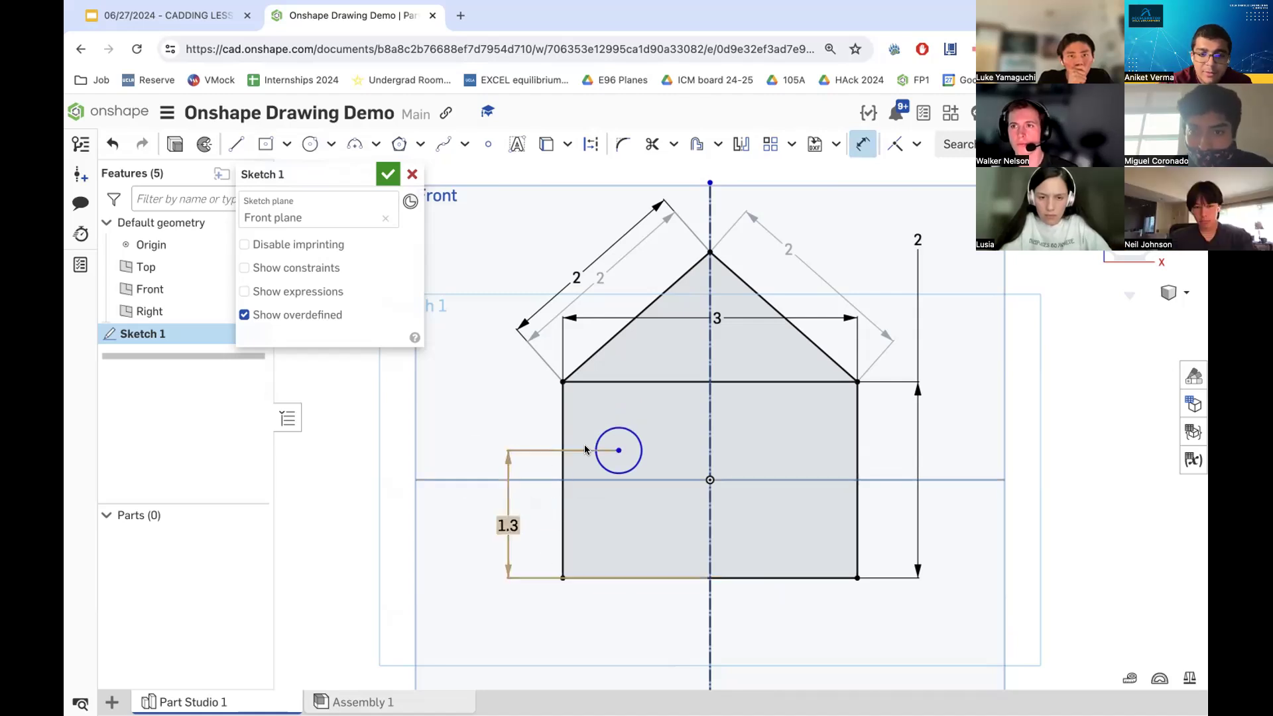
- Dimension the circle center's offset from the centerline to 0.75
{"action": "left_click", "coordinate": [709, 452]}
{"action": "left_click", "coordinate": [657, 411]}
{"action": "type", "text": "0.7"}
{"action": "key", "text": "Return"}
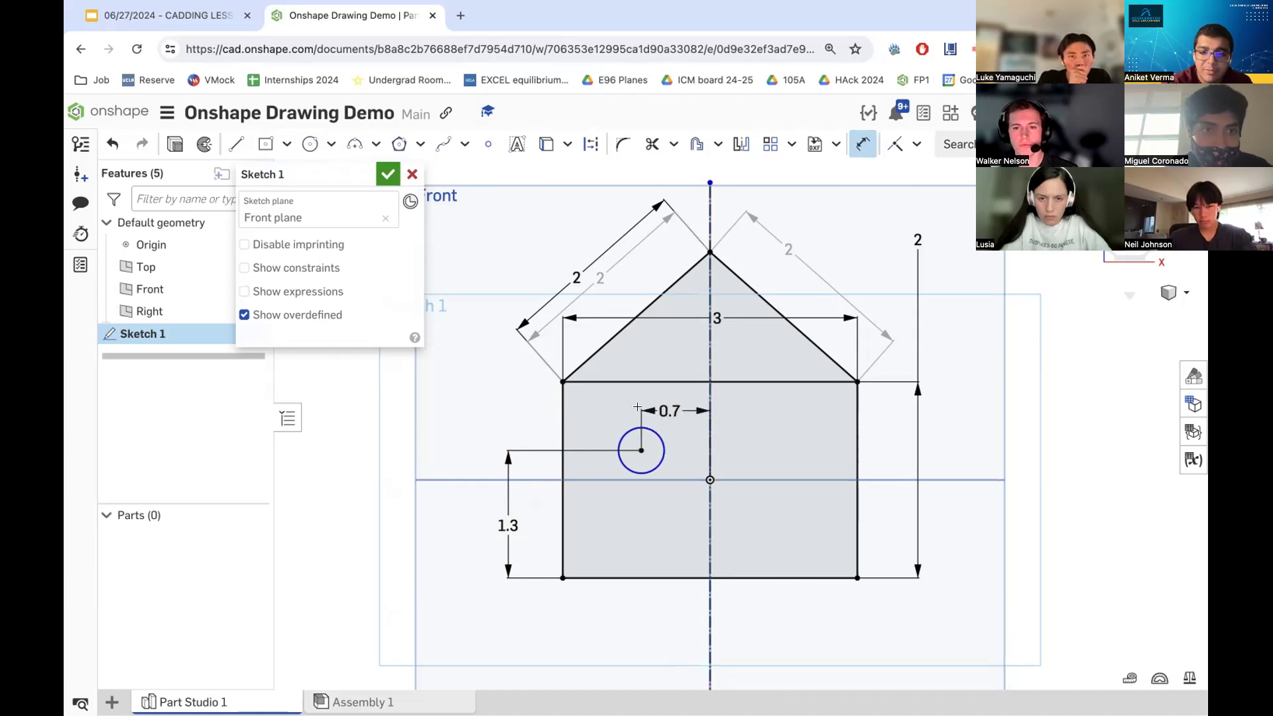
{"action": "double_click", "coordinate": [670, 411]}
{"action": "type", "text": "0.75"}
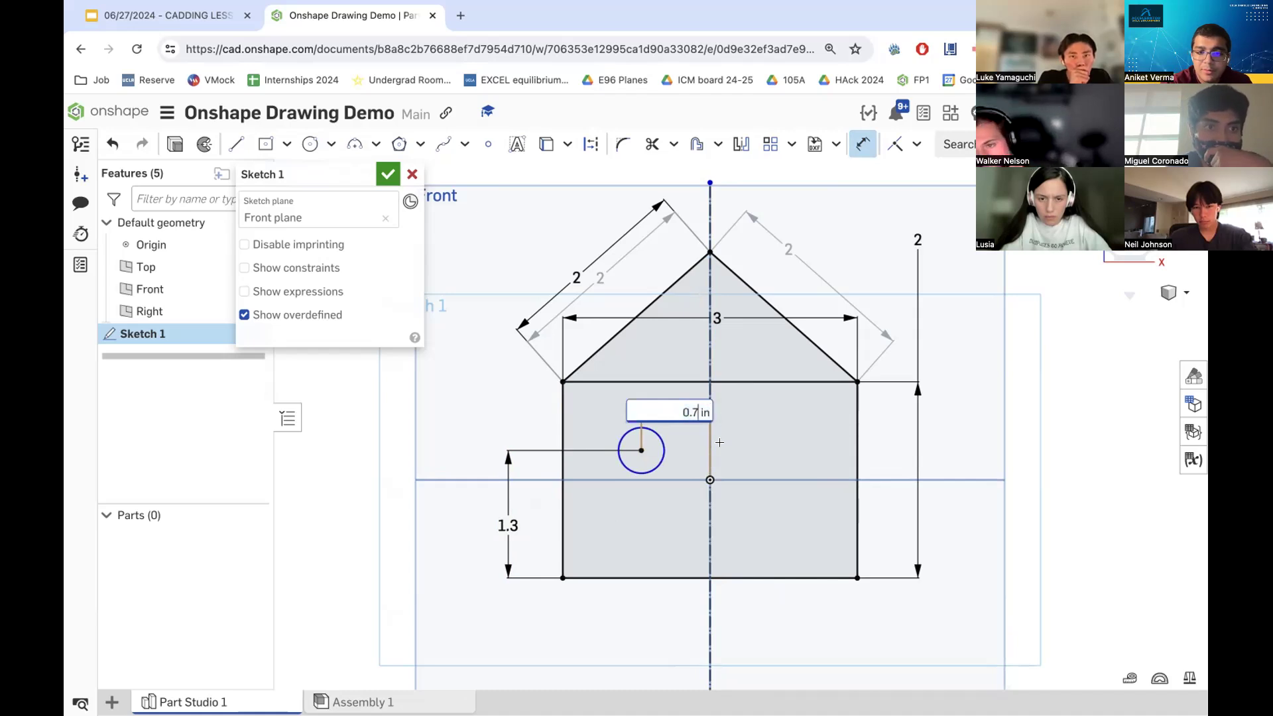
{"action": "key", "text": "Return"}
- Dimension the left circle's diameter to 0.6
{"action": "left_click", "coordinate": [613, 446]}
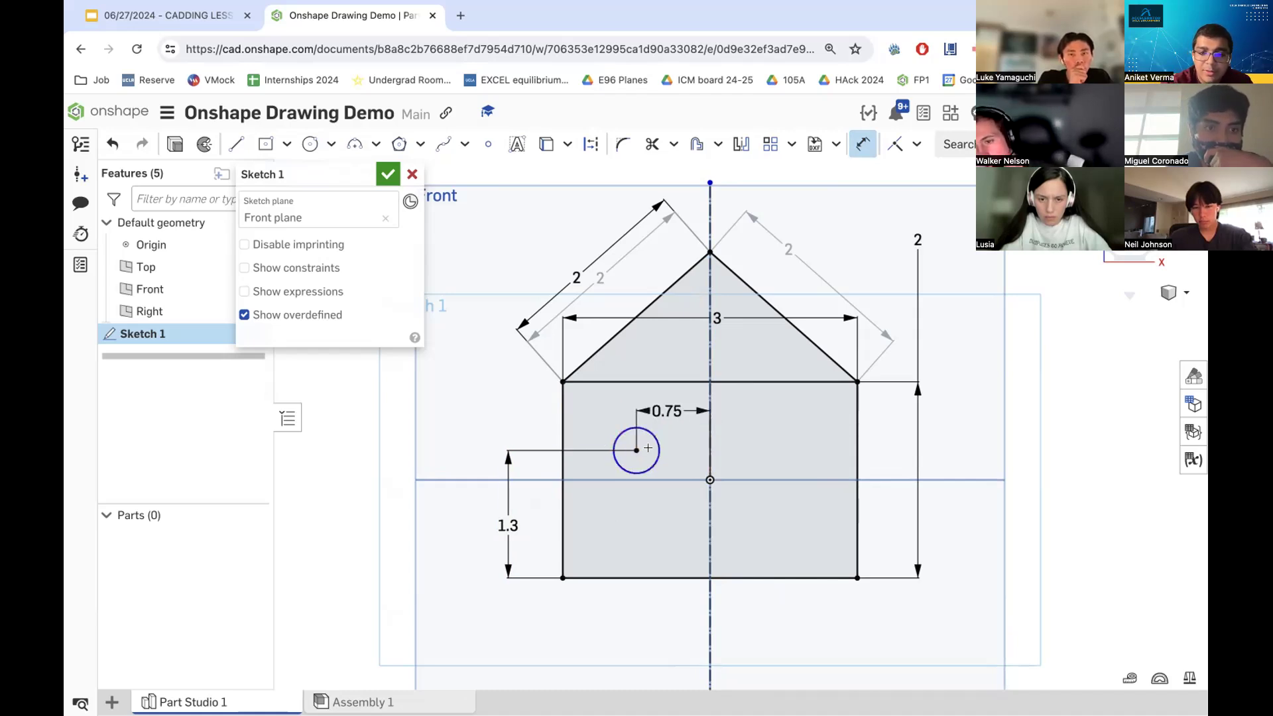
{"action": "left_click", "coordinate": [678, 449]}
{"action": "type", "text": "0.6"}
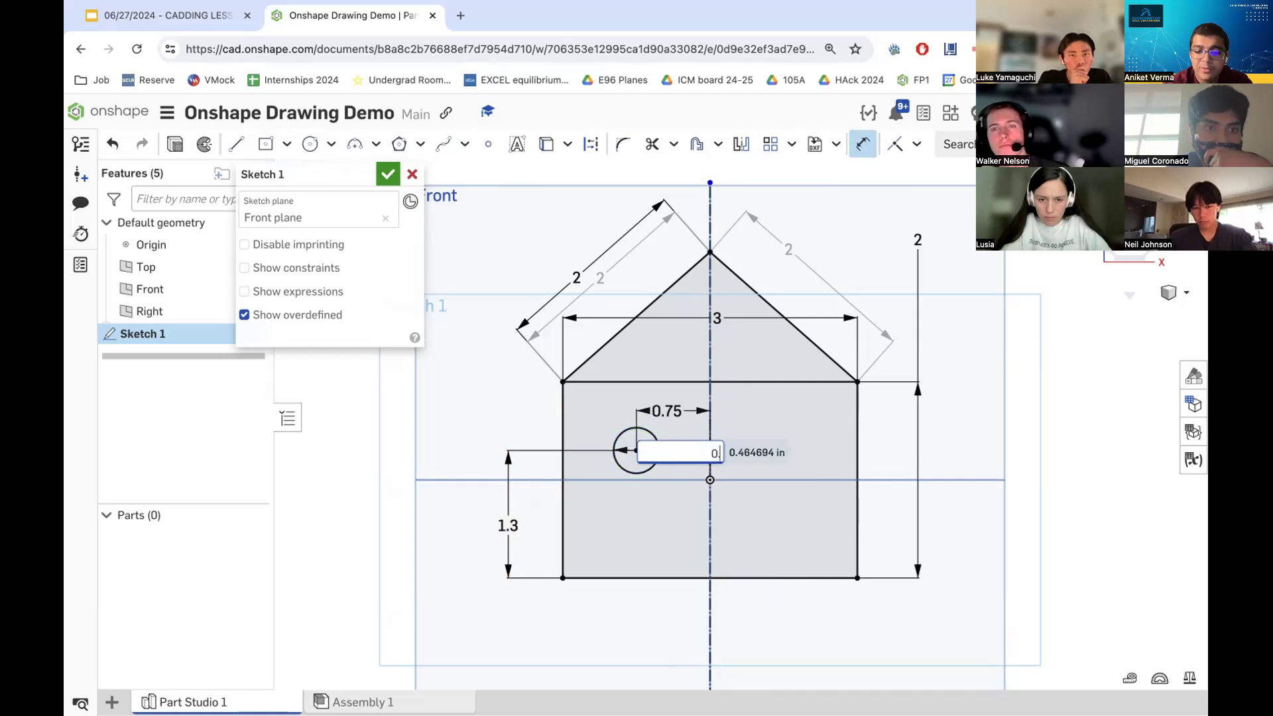
{"action": "key", "text": "Return"}
- Mirror the circle across the vertical centerline and confirm the sketch
{"action": "left_click", "coordinate": [590, 144]}
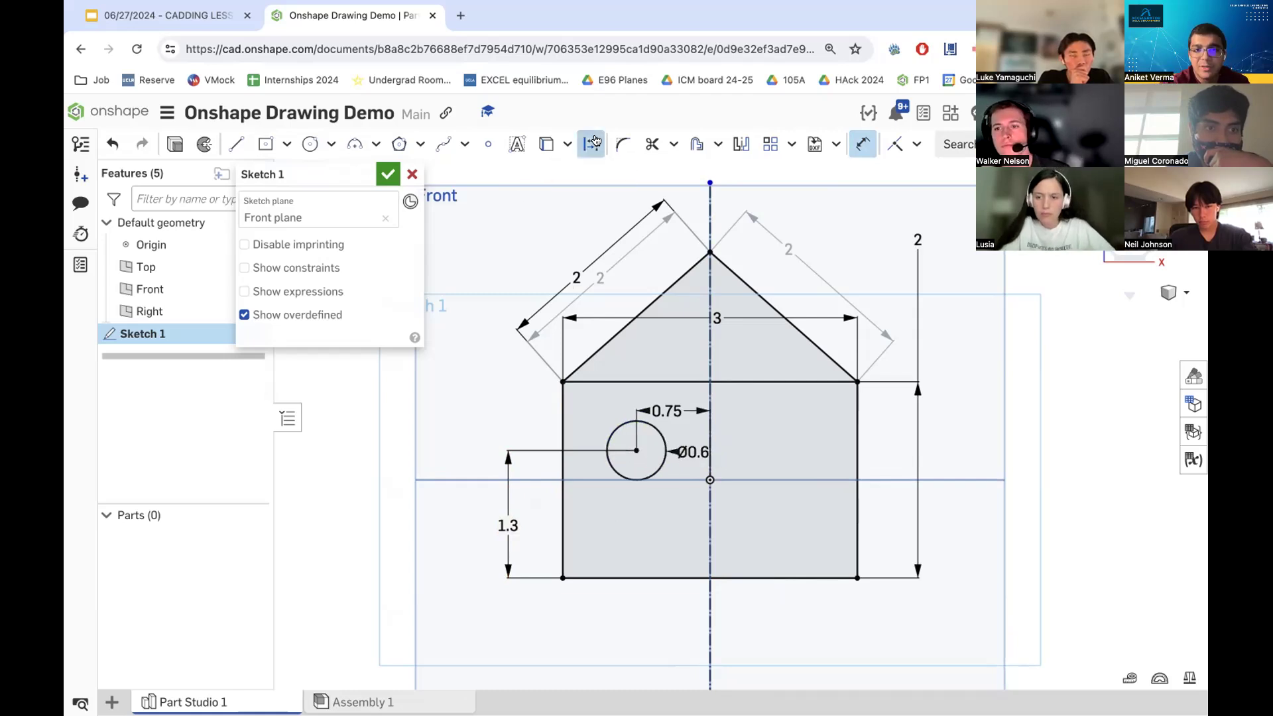
{"action": "left_click", "coordinate": [737, 144]}
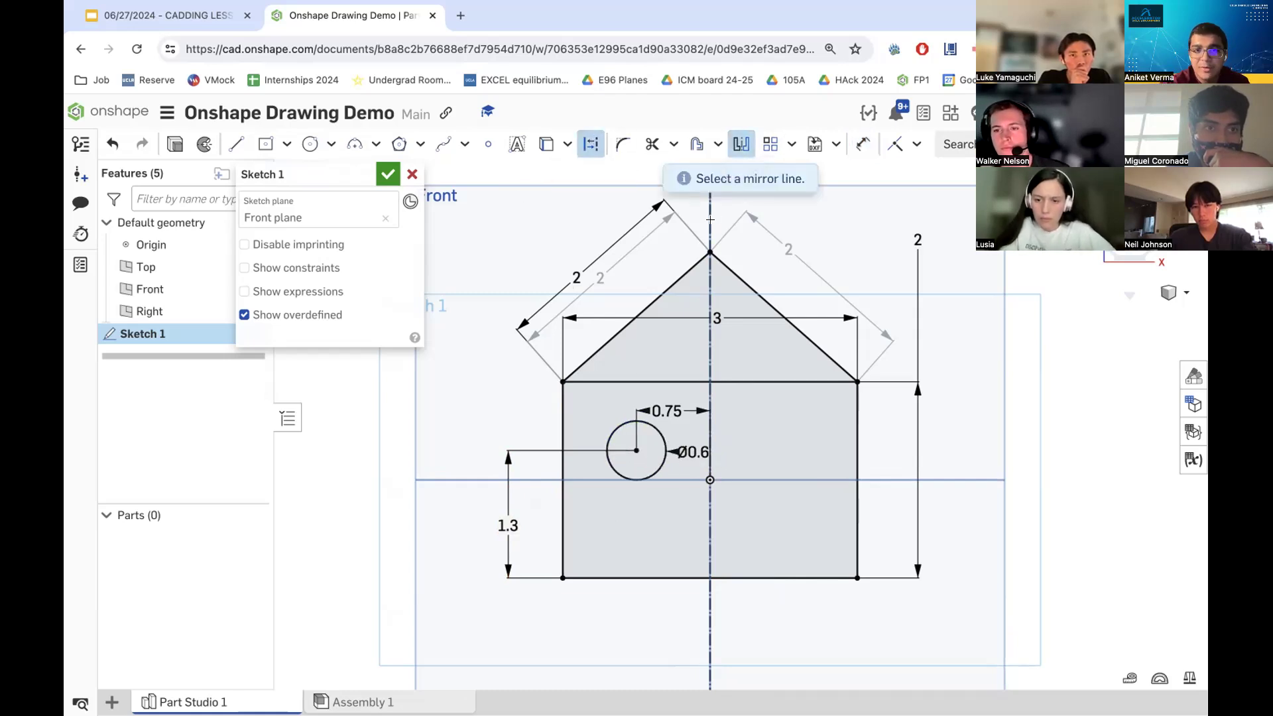
{"action": "left_click", "coordinate": [709, 209]}
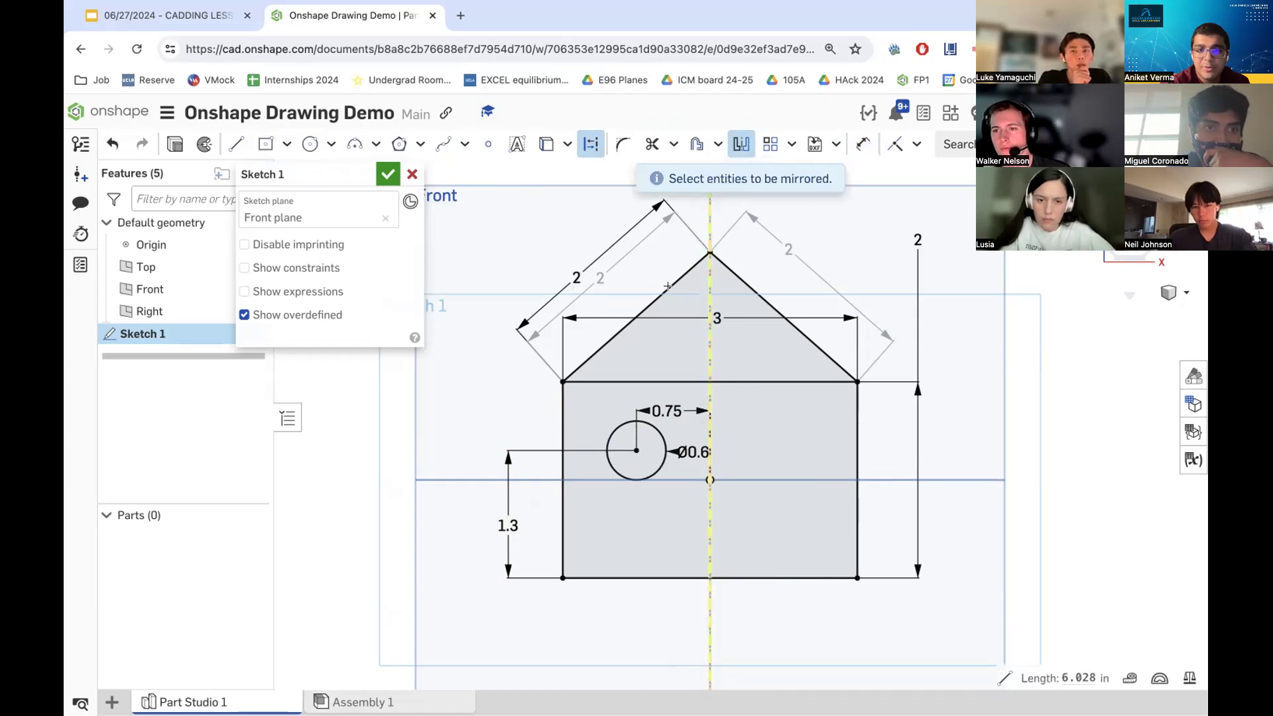
{"action": "left_click", "coordinate": [637, 422]}
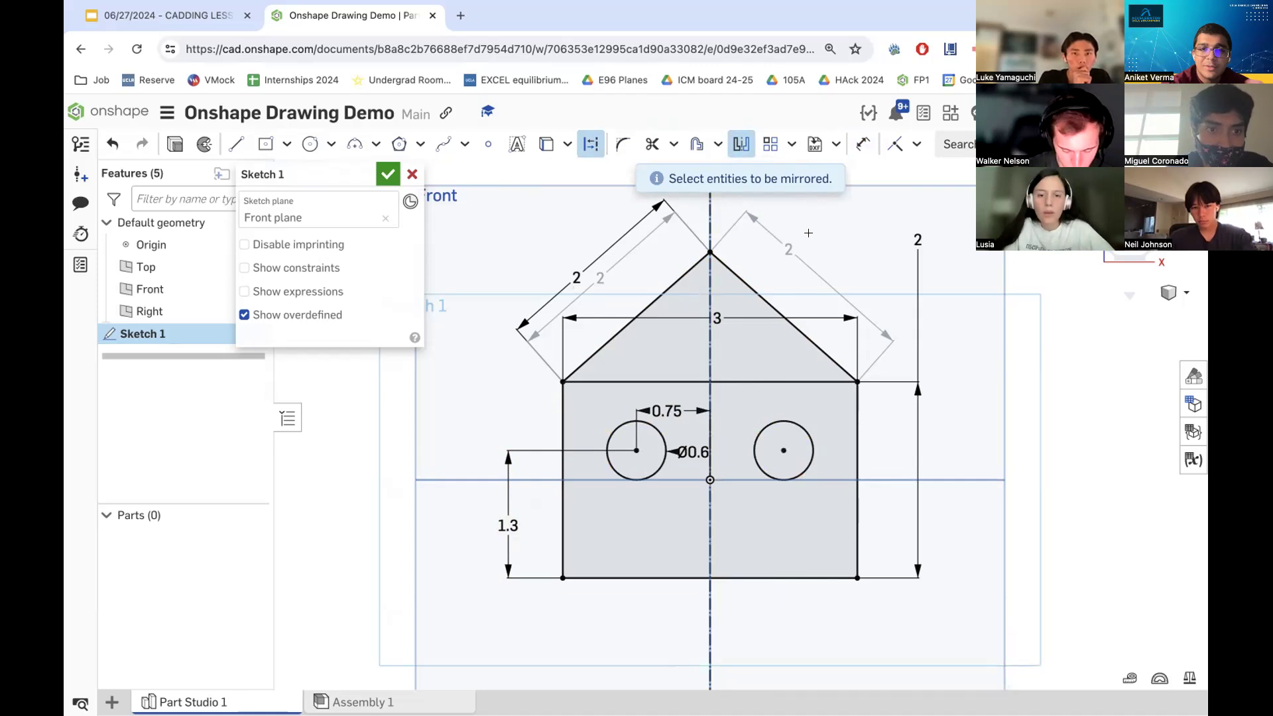
{"action": "left_click", "coordinate": [389, 175]}
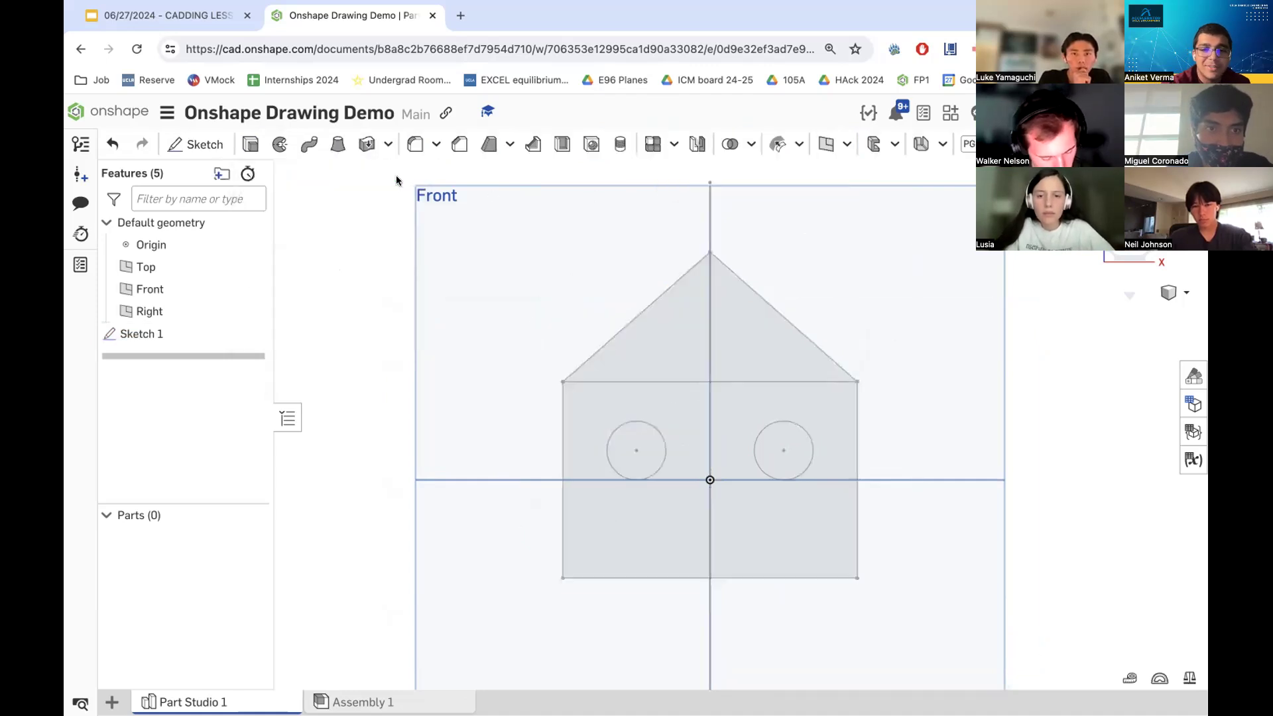
- Reopen Sketch 1 and compare it against the window dimensions on the reference slide in Google Slides
{"action": "double_click", "coordinate": [186, 334]}
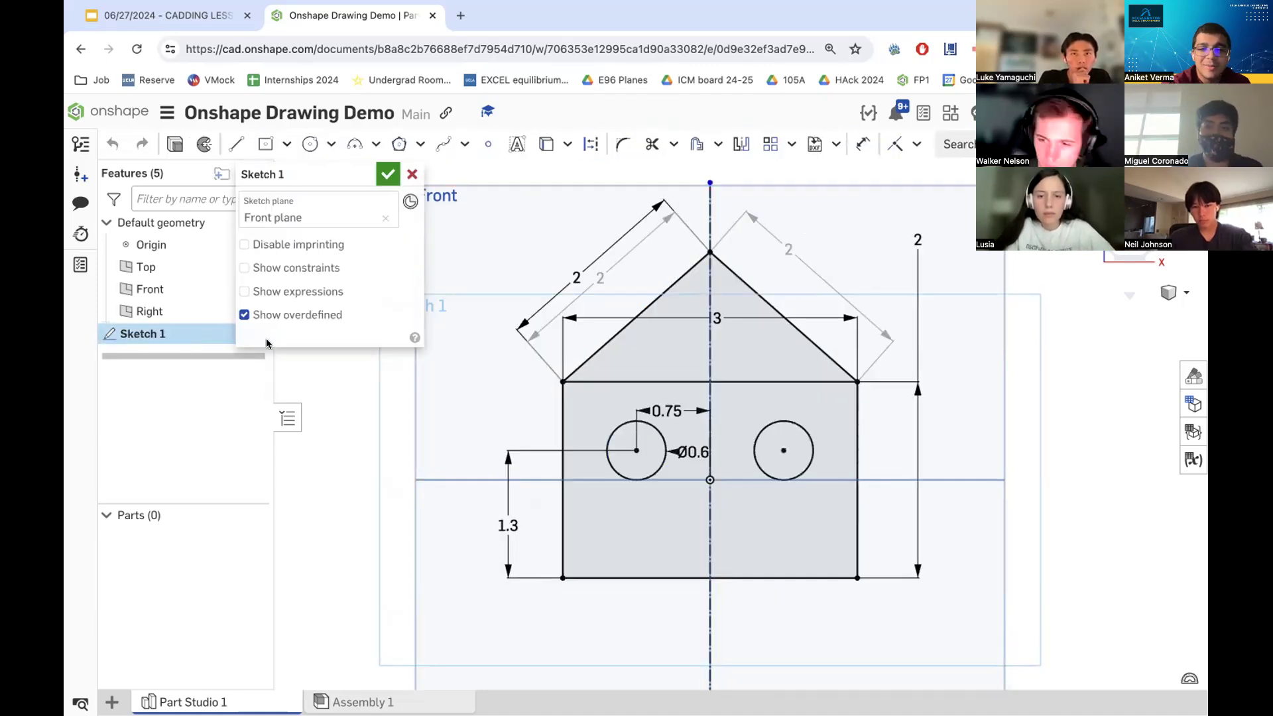
{"action": "right_click", "coordinate": [770, 478]}
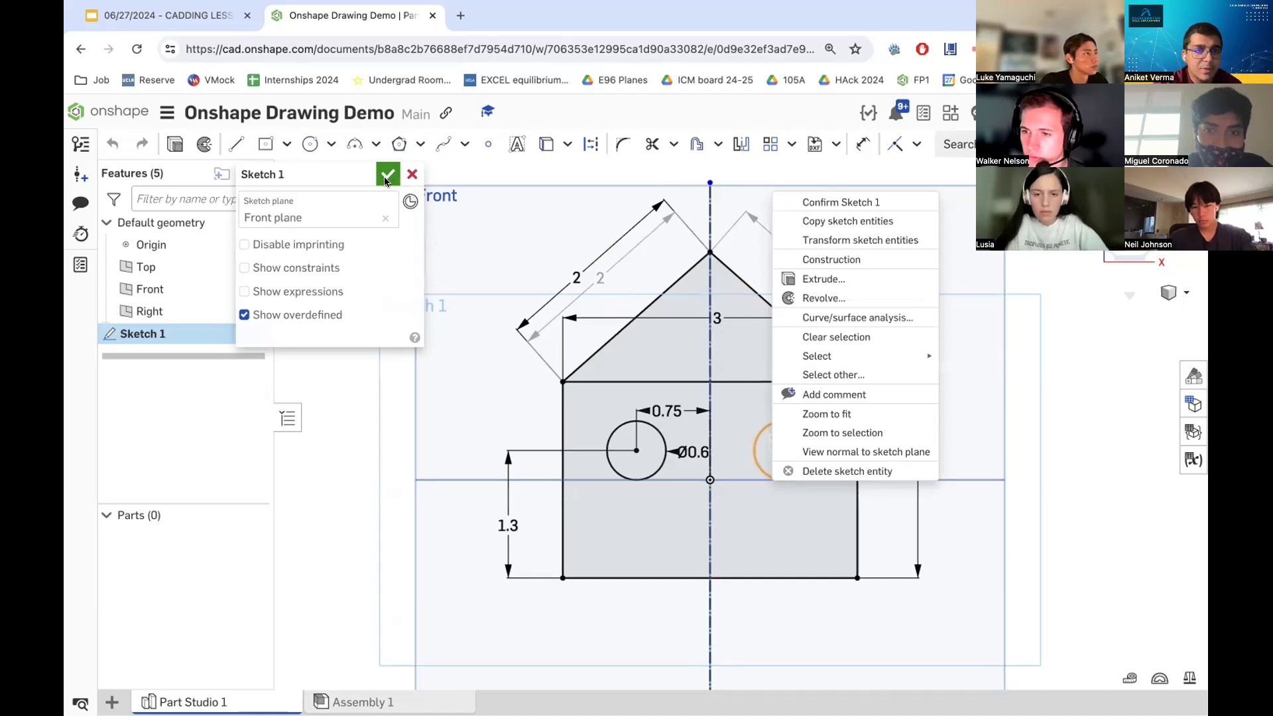
{"action": "left_click", "coordinate": [171, 31]}
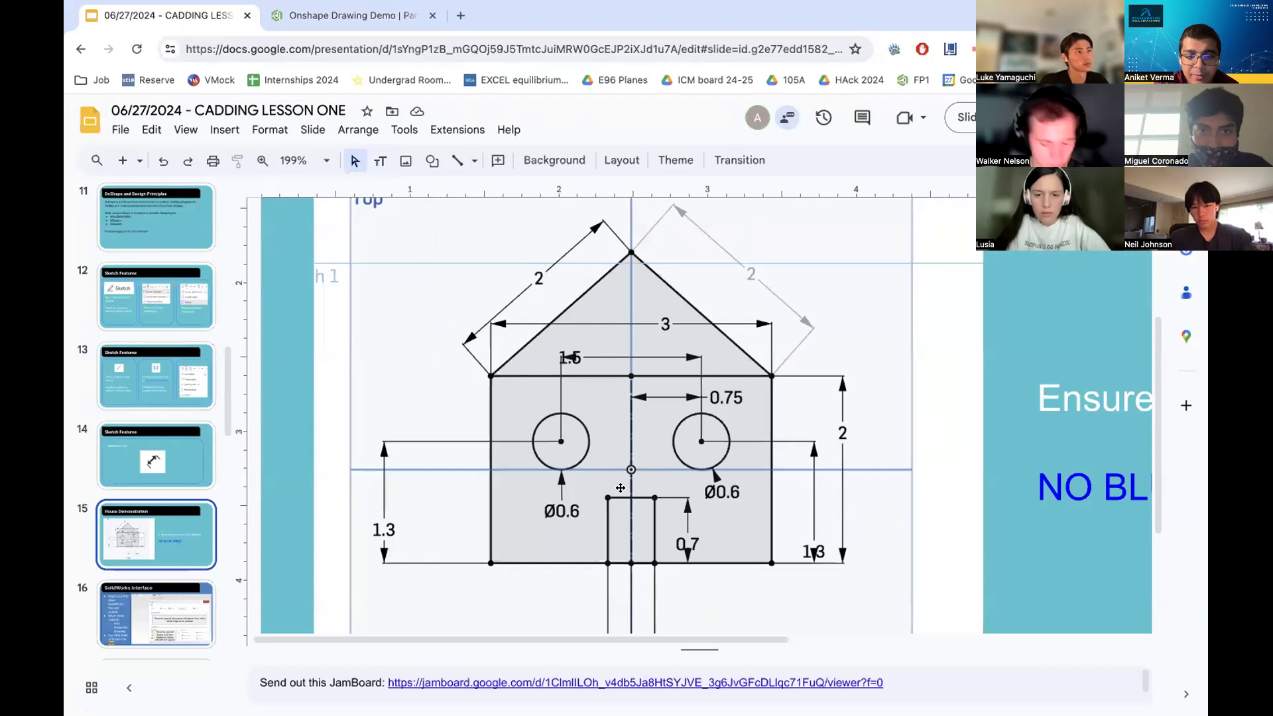
{"action": "scroll", "coordinate": [643, 557], "scroll_direction": "up", "scroll_amount": 1}
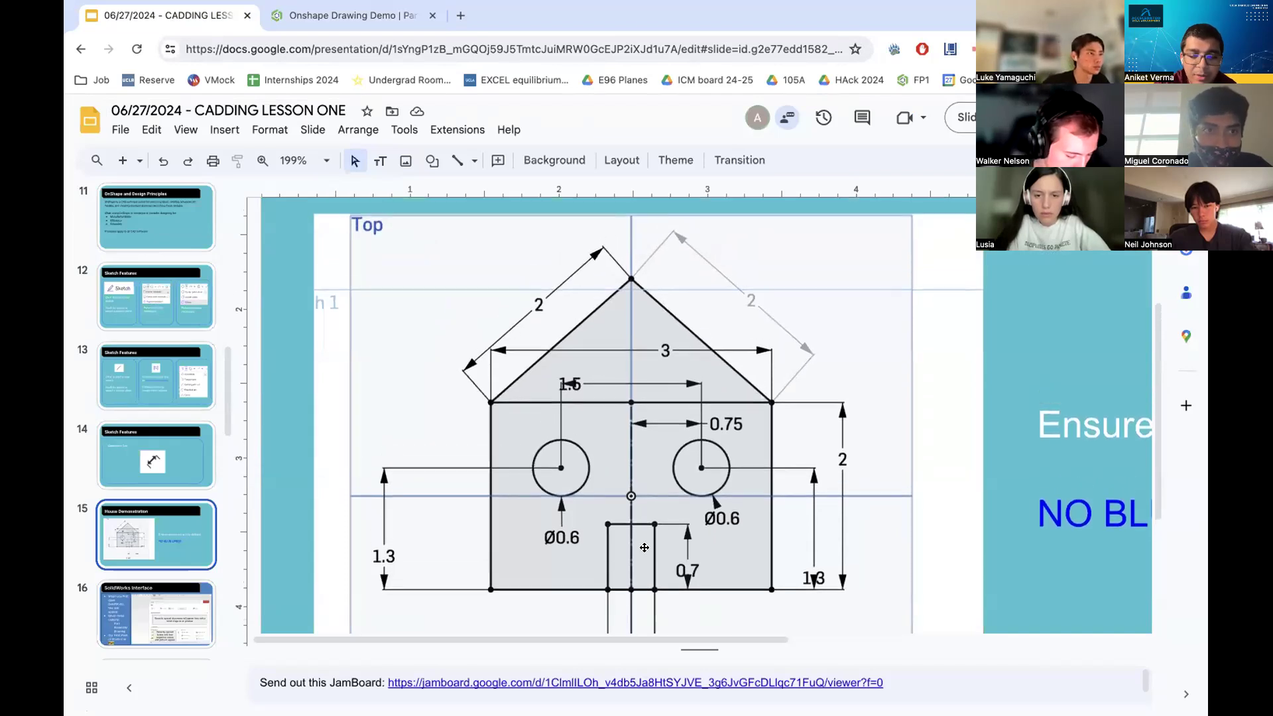
{"action": "left_click", "coordinate": [365, 20]}
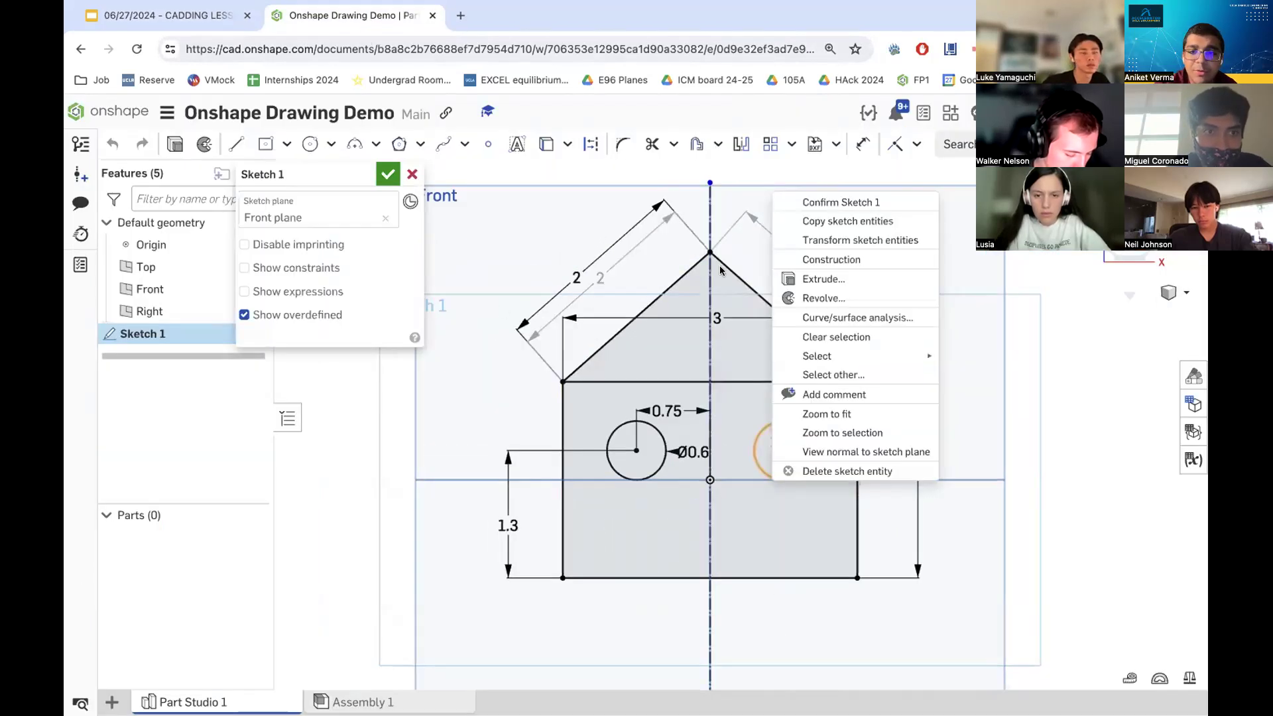
{"action": "left_click", "coordinate": [183, 25]}
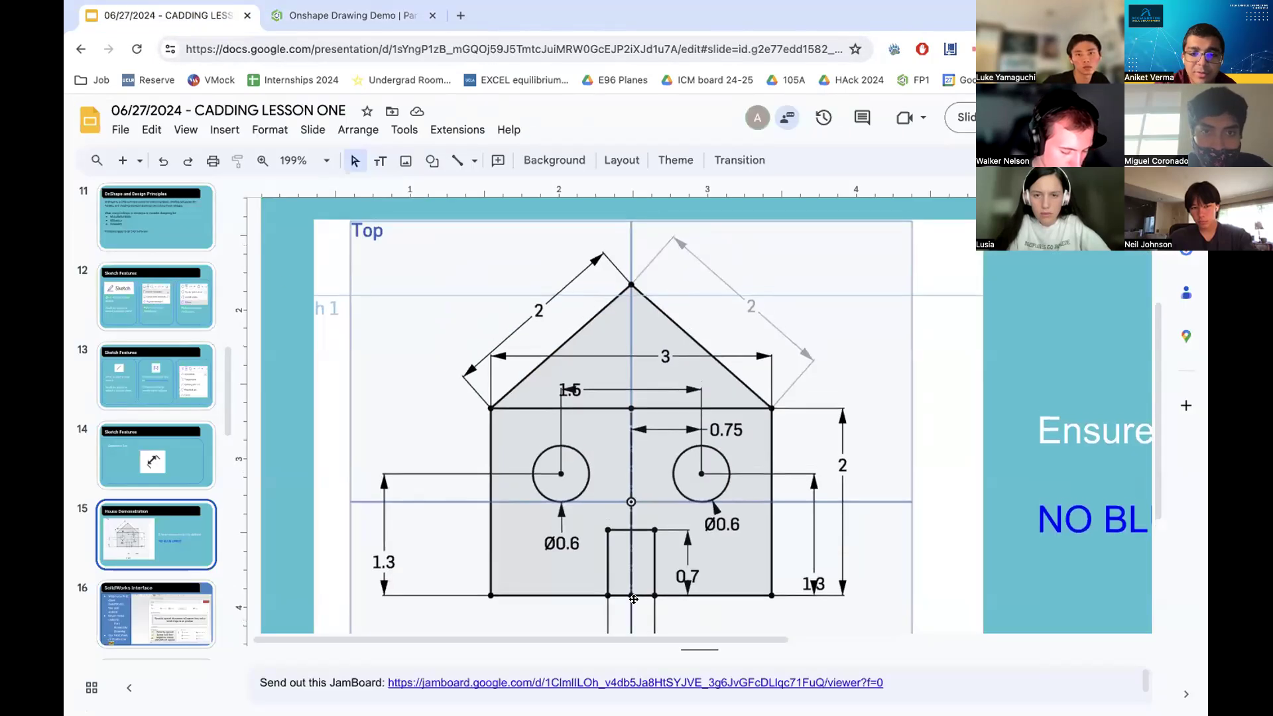
{"action": "scroll", "coordinate": [631, 600], "scroll_direction": "down", "scroll_amount": 5}
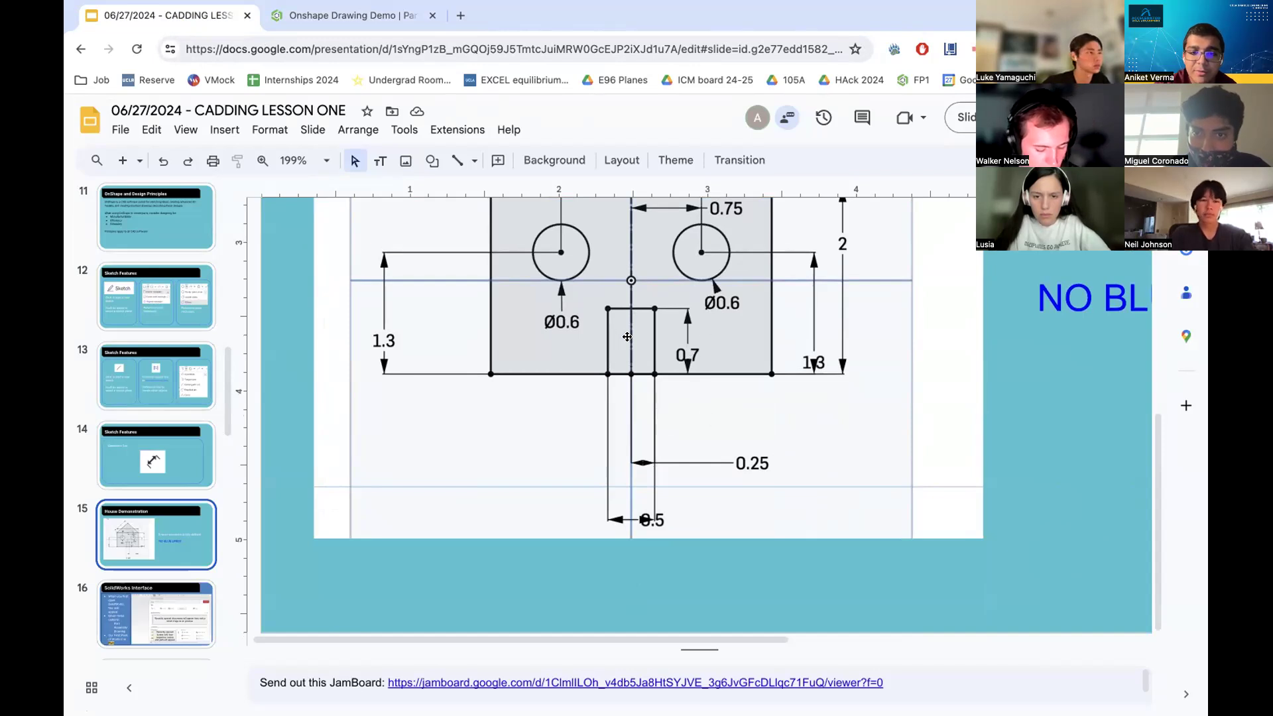
- Switch back to the CAD sketch and draw a corner rectangle door about 0.5 wide and 0.67 tall on the house's bottom edge, straddling the centerline
{"action": "left_click", "coordinate": [692, 417]}
{"action": "left_click", "coordinate": [364, 17]}
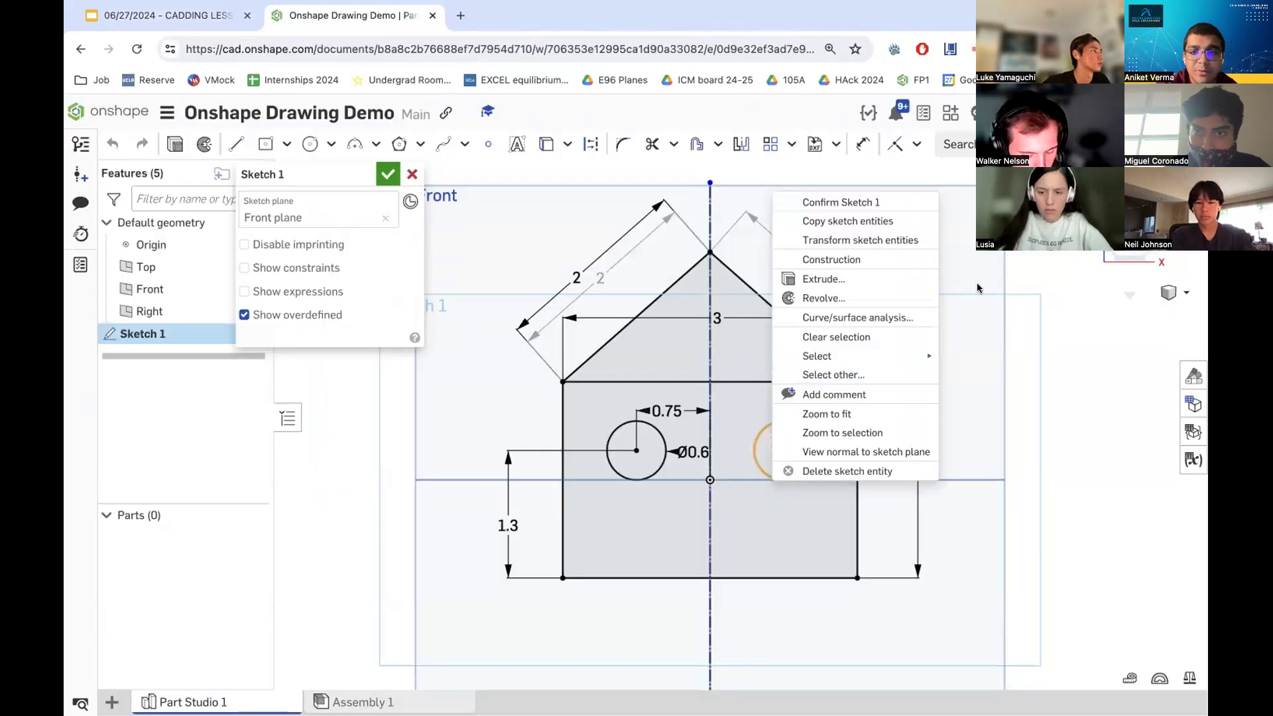
{"action": "left_click", "coordinate": [285, 147]}
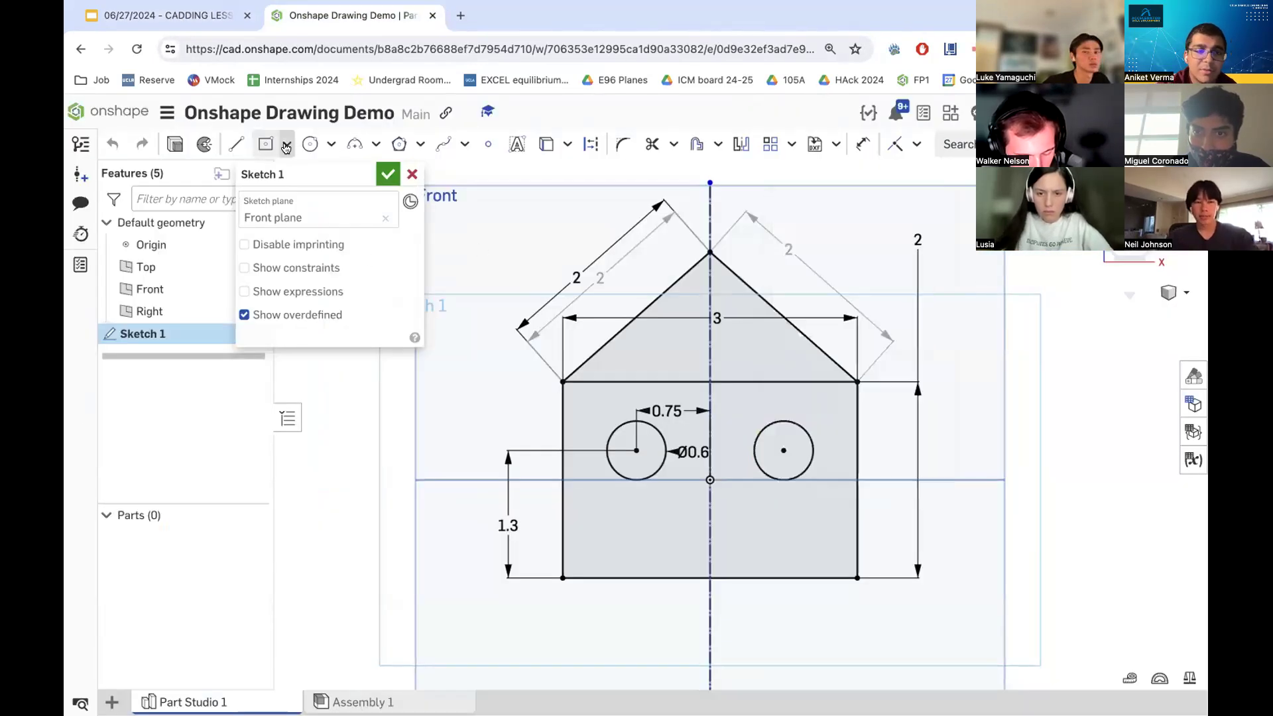
{"action": "left_click", "coordinate": [286, 147]}
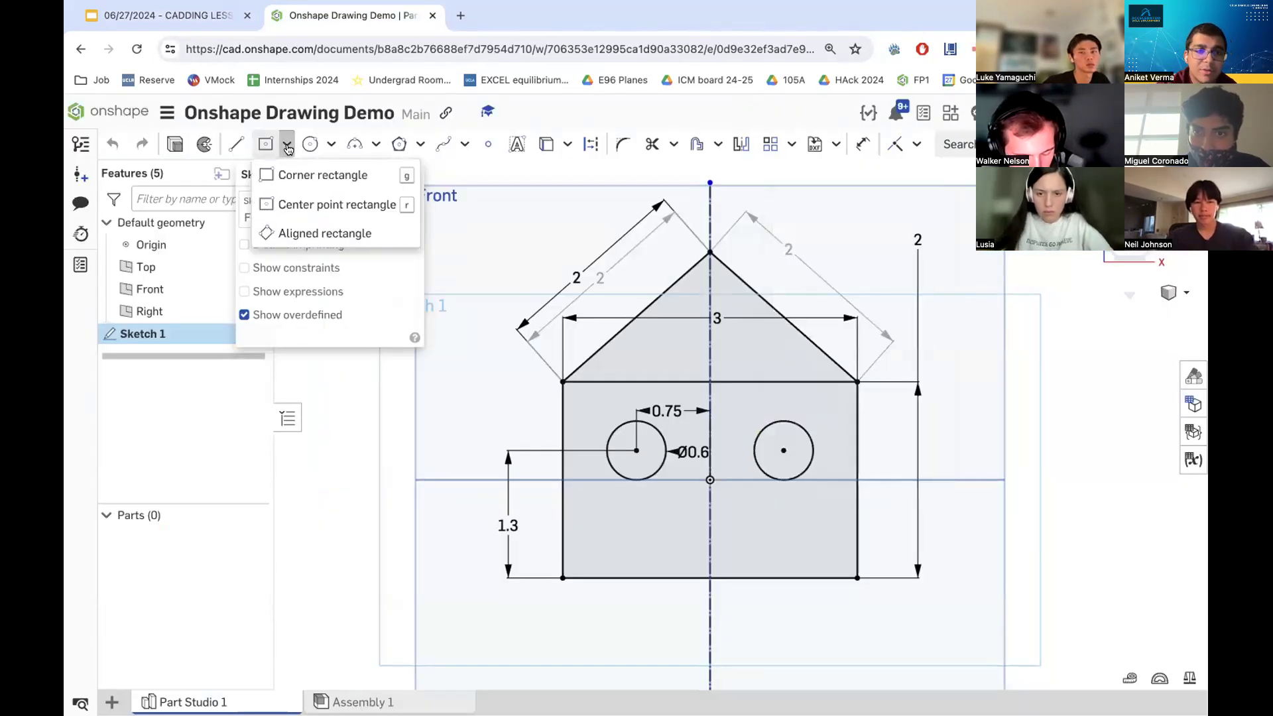
{"action": "left_click", "coordinate": [327, 171]}
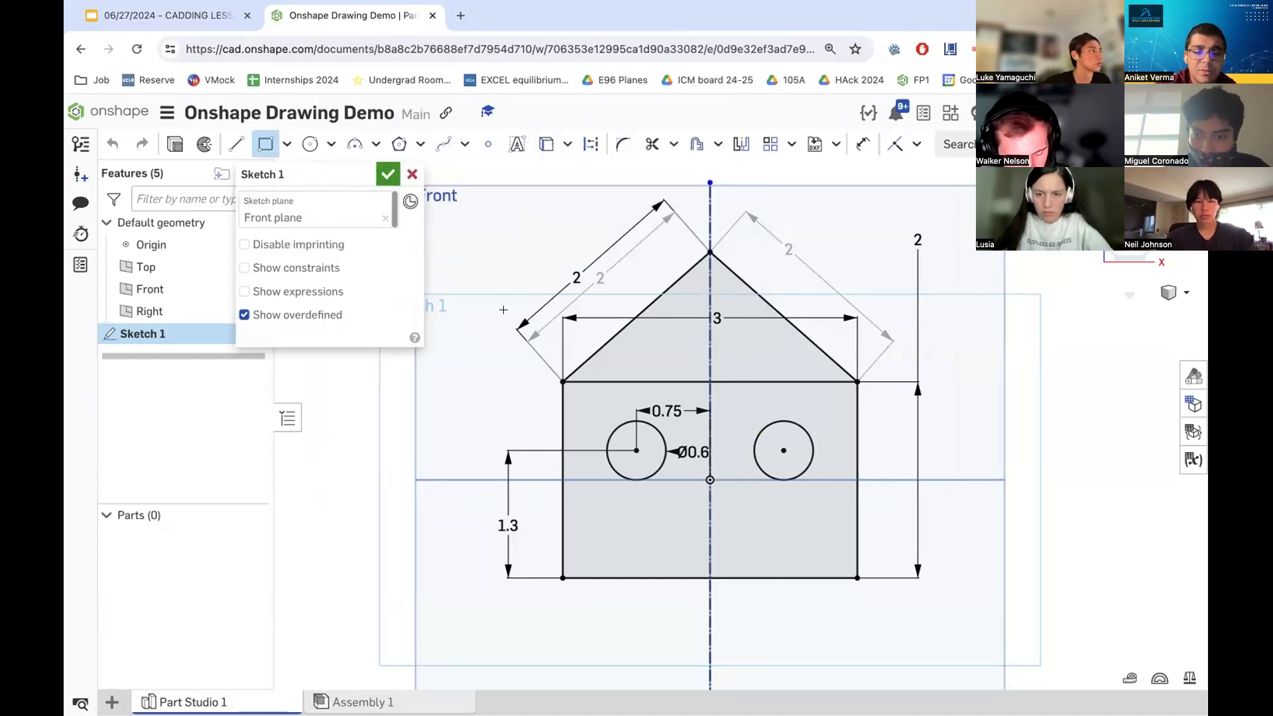
{"action": "left_click", "coordinate": [686, 578]}
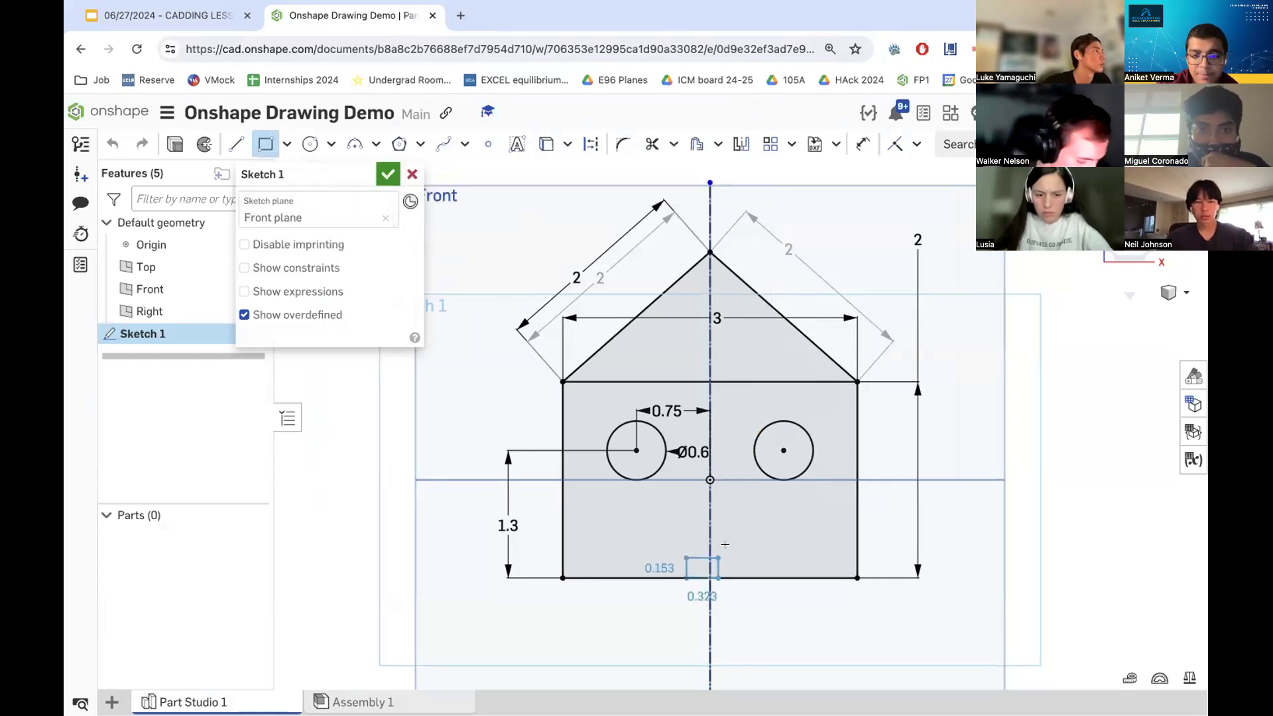
{"action": "left_click", "coordinate": [735, 512]}
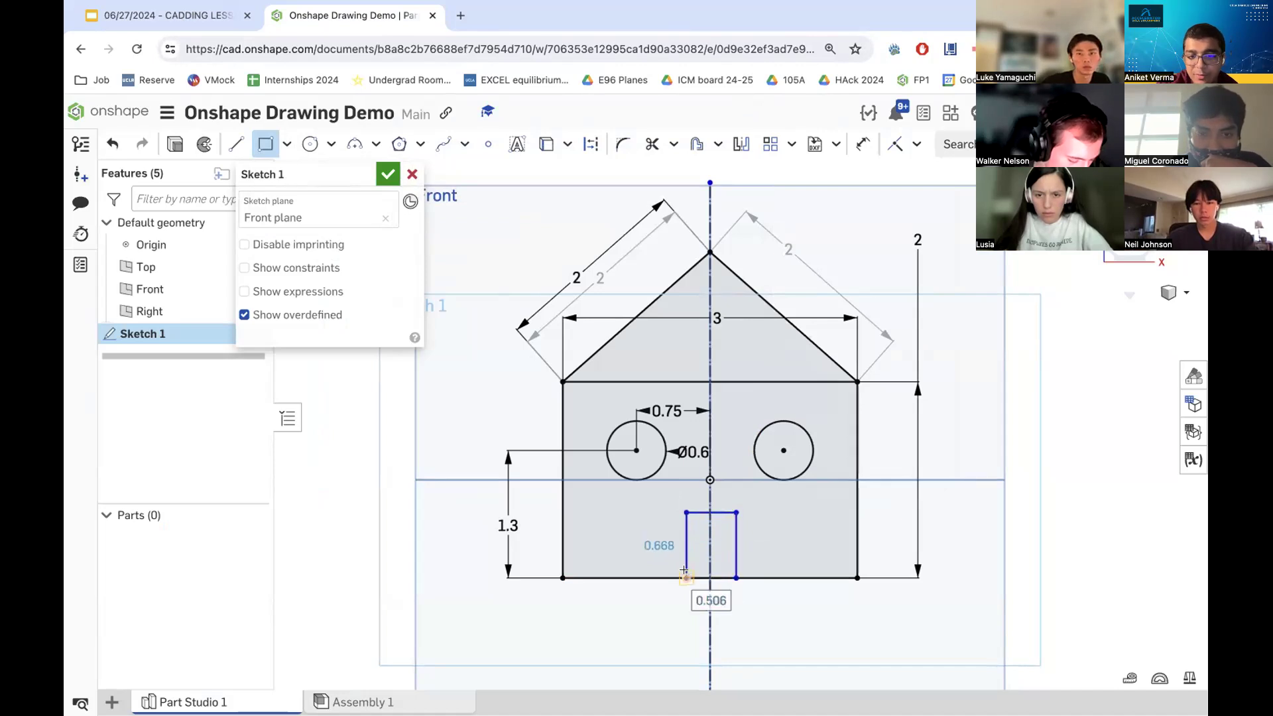
- Dimension the door's height to 0.7
{"action": "scroll", "coordinate": [684, 570], "scroll_direction": "up", "scroll_amount": 5}
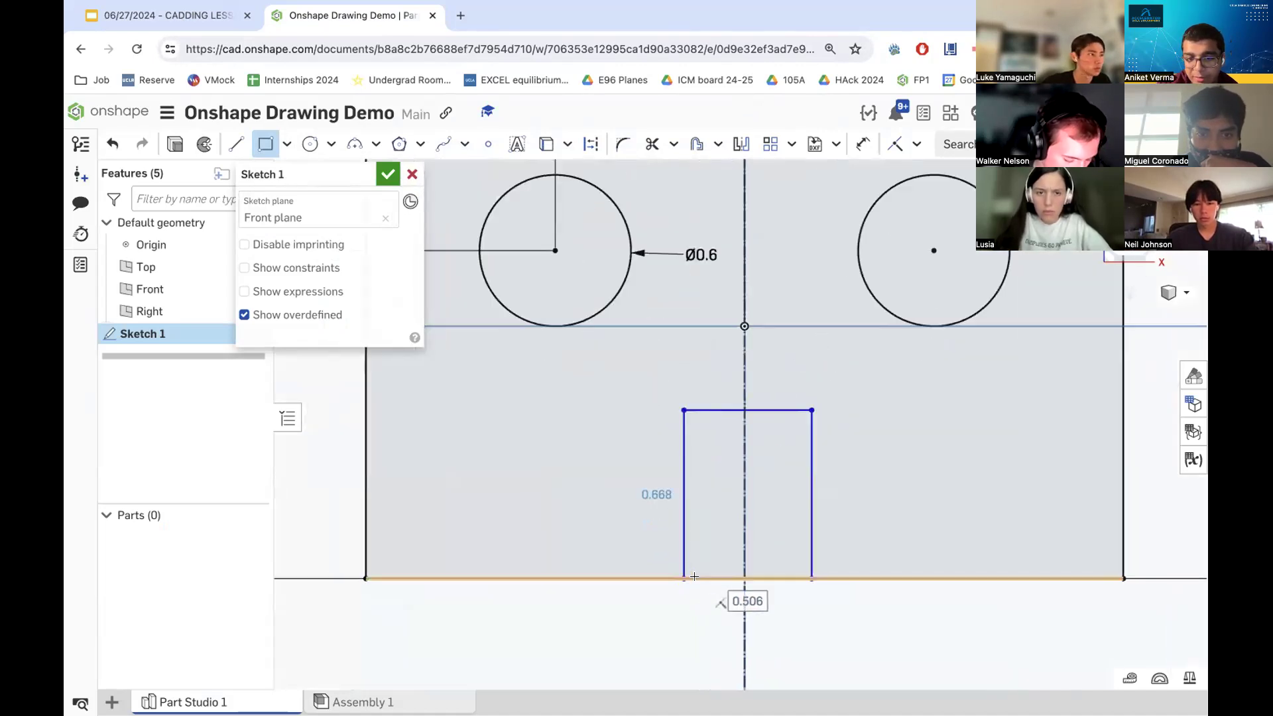
{"action": "scroll", "coordinate": [703, 574], "scroll_direction": "down", "scroll_amount": 3}
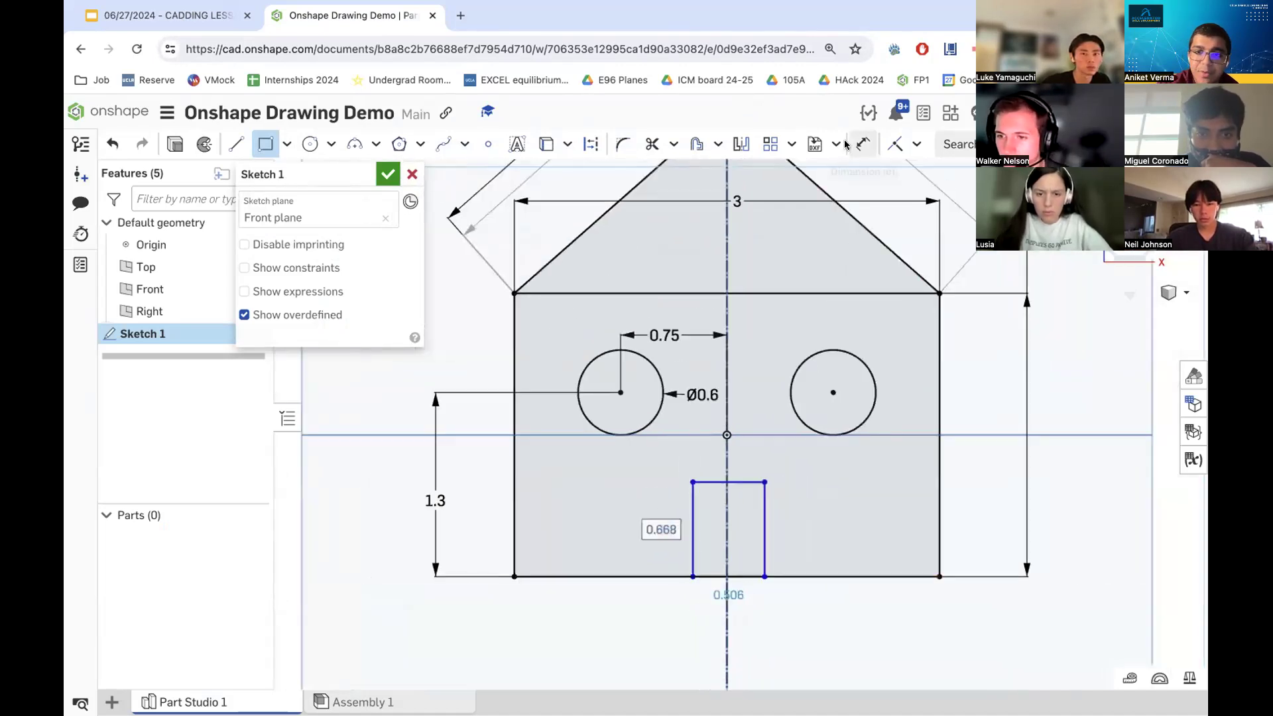
{"action": "left_click", "coordinate": [863, 143]}
{"action": "left_click", "coordinate": [765, 497]}
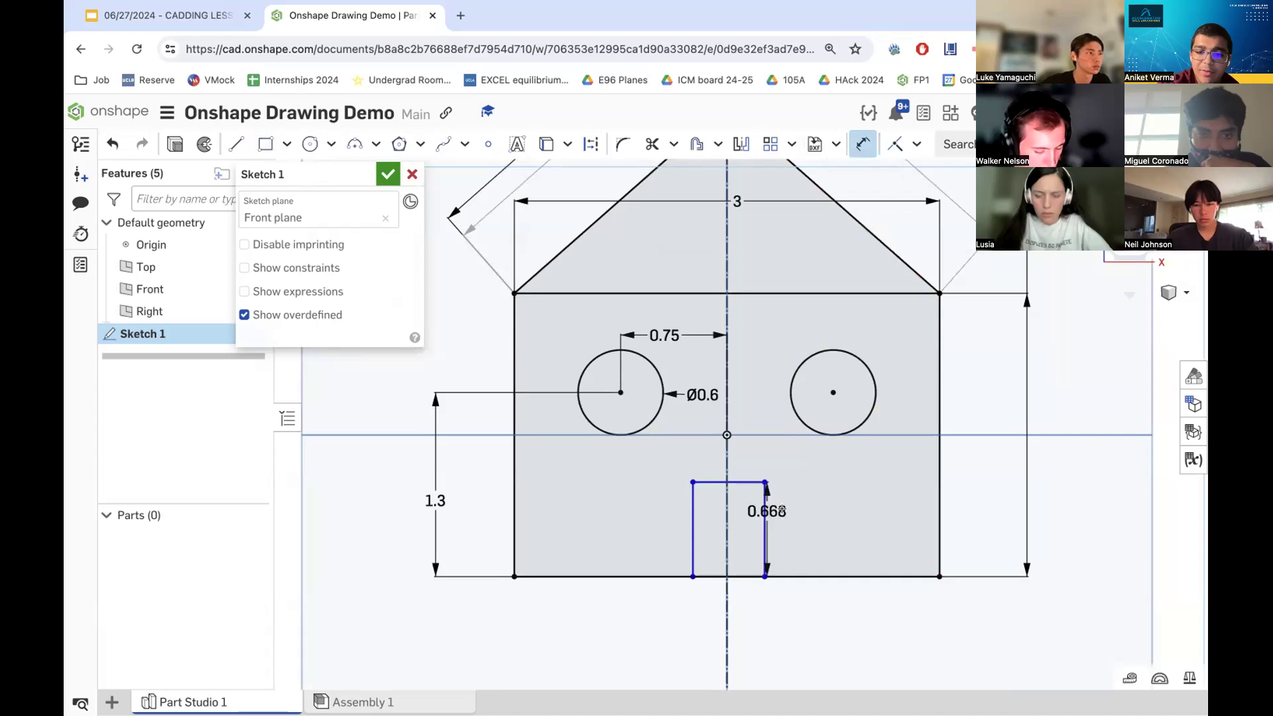
{"action": "left_click", "coordinate": [795, 507]}
{"action": "type", "text": "0.7"}
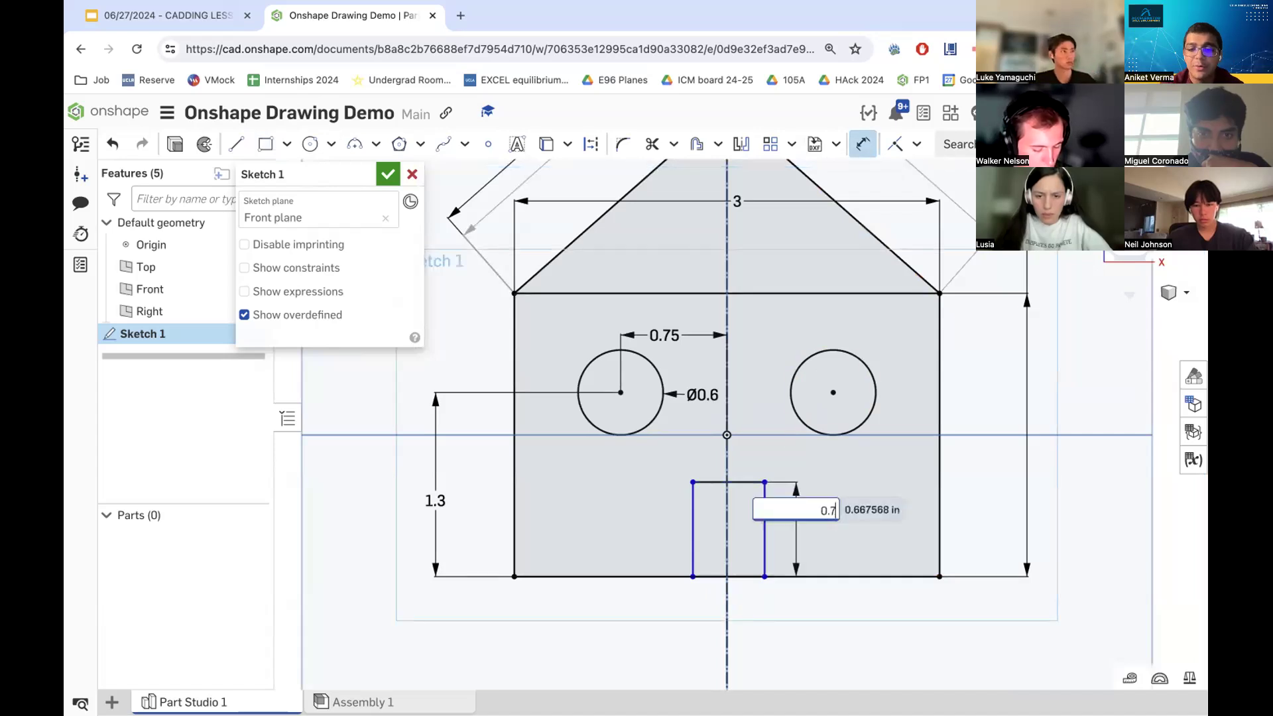
{"action": "key", "text": "Return"}
- Dimension the door's right edge offset from the vertical centerline to 0.25
{"action": "left_click", "coordinate": [765, 533]}
{"action": "left_click", "coordinate": [727, 531]}
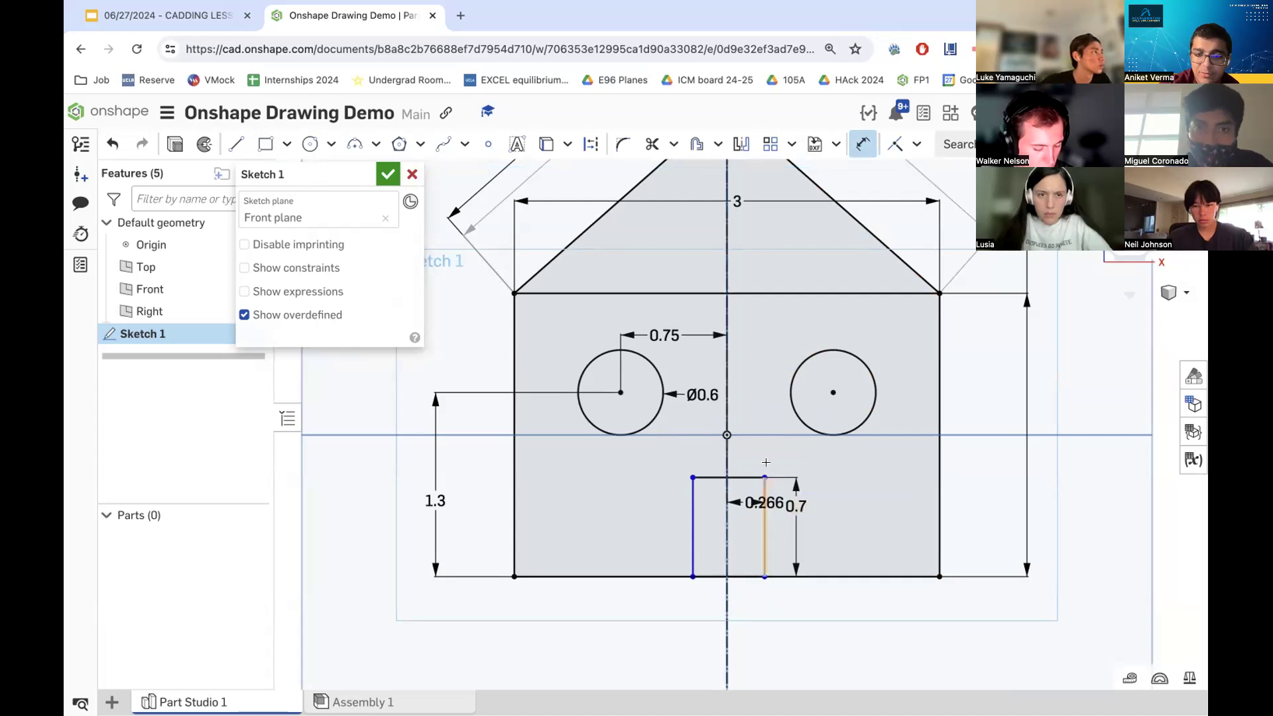
{"action": "left_click", "coordinate": [764, 431]}
{"action": "type", "text": "0.2"}
{"action": "key", "text": "BackSpace"}
{"action": "key", "text": "BackSpace"}
{"action": "type", "text": ".25"}
{"action": "key", "text": "Return"}
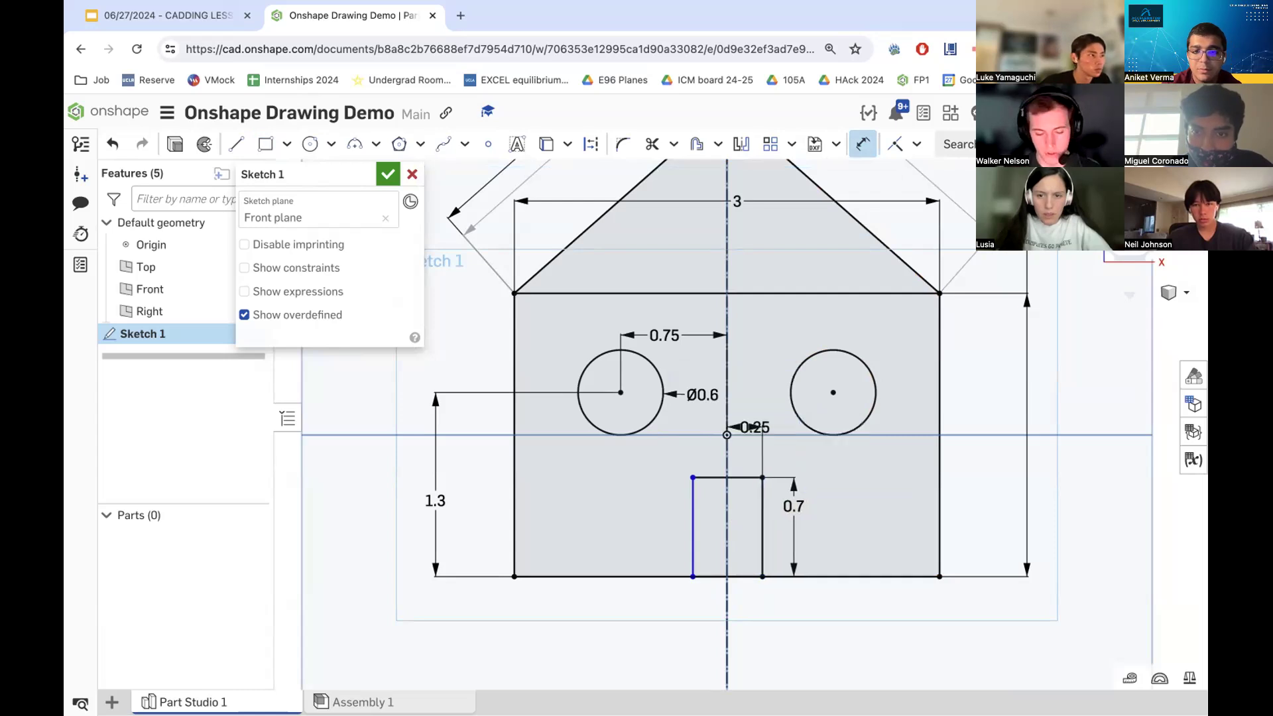
- Dimension the door's width to 0.5
{"action": "left_click", "coordinate": [687, 511]}
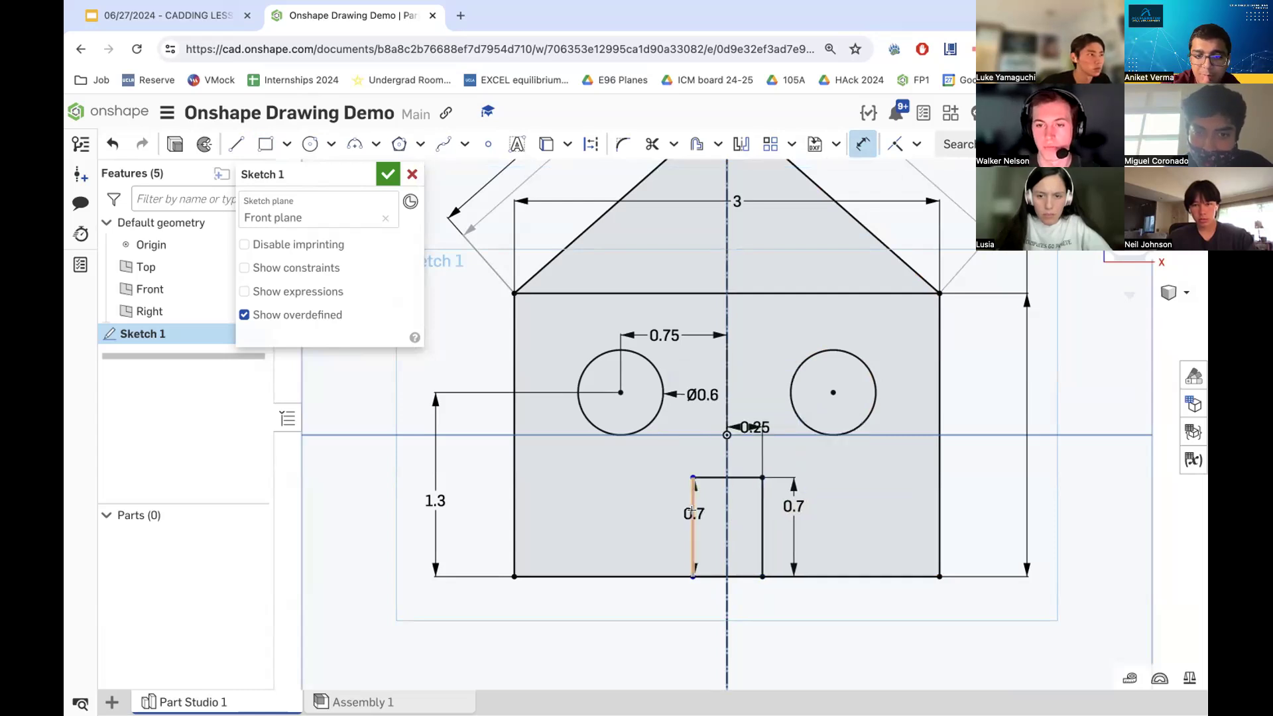
{"action": "left_click", "coordinate": [762, 513]}
{"action": "left_click", "coordinate": [707, 466]}
{"action": "type", "text": ".5"}
{"action": "key", "text": "Return"}
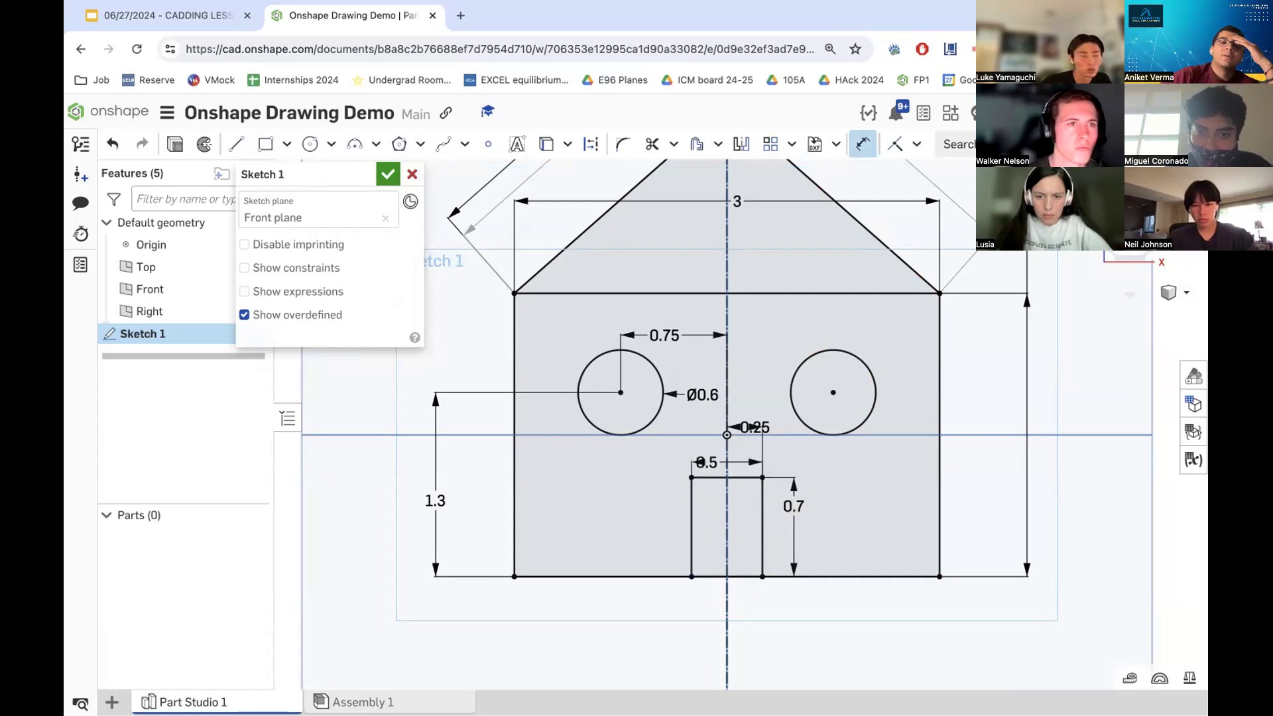
- Review the completed house sketch by zooming in and out over the door and windows
{"action": "scroll", "coordinate": [867, 505], "scroll_direction": "down", "scroll_amount": 8}
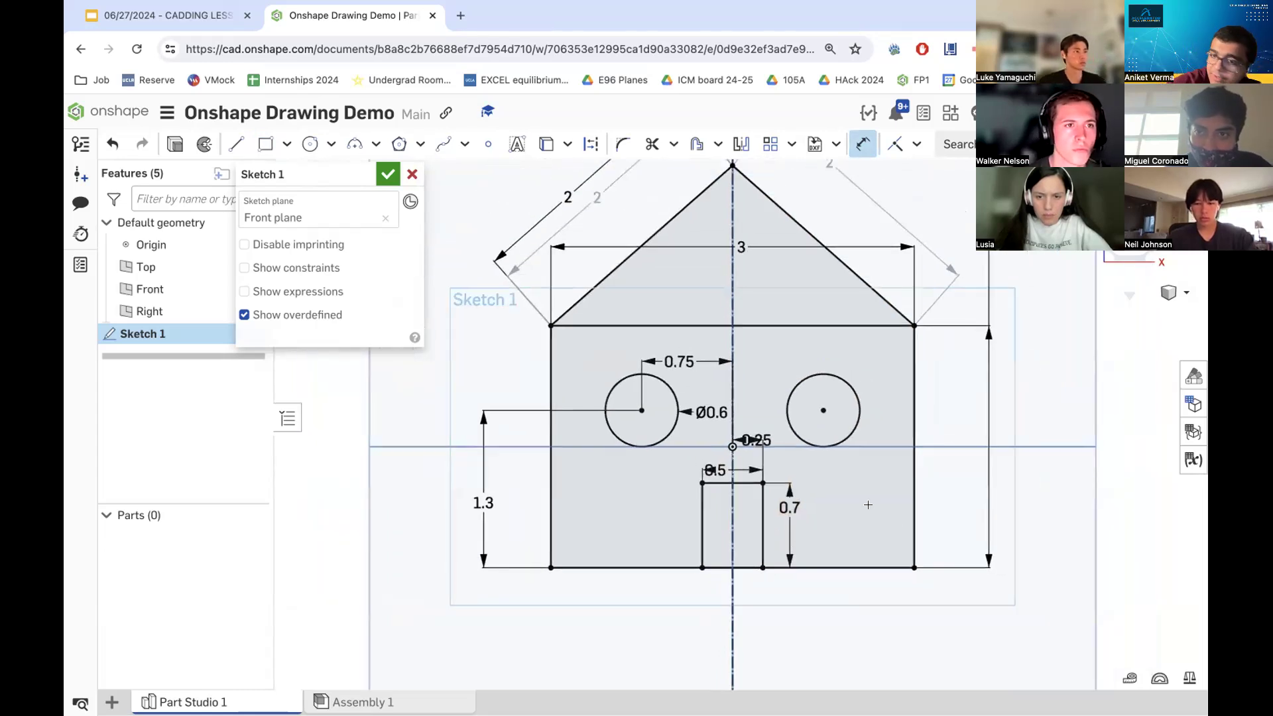
{"action": "scroll", "coordinate": [910, 491], "scroll_direction": "up", "scroll_amount": 5}
{"action": "scroll", "coordinate": [910, 491], "scroll_direction": "up", "scroll_amount": 2}
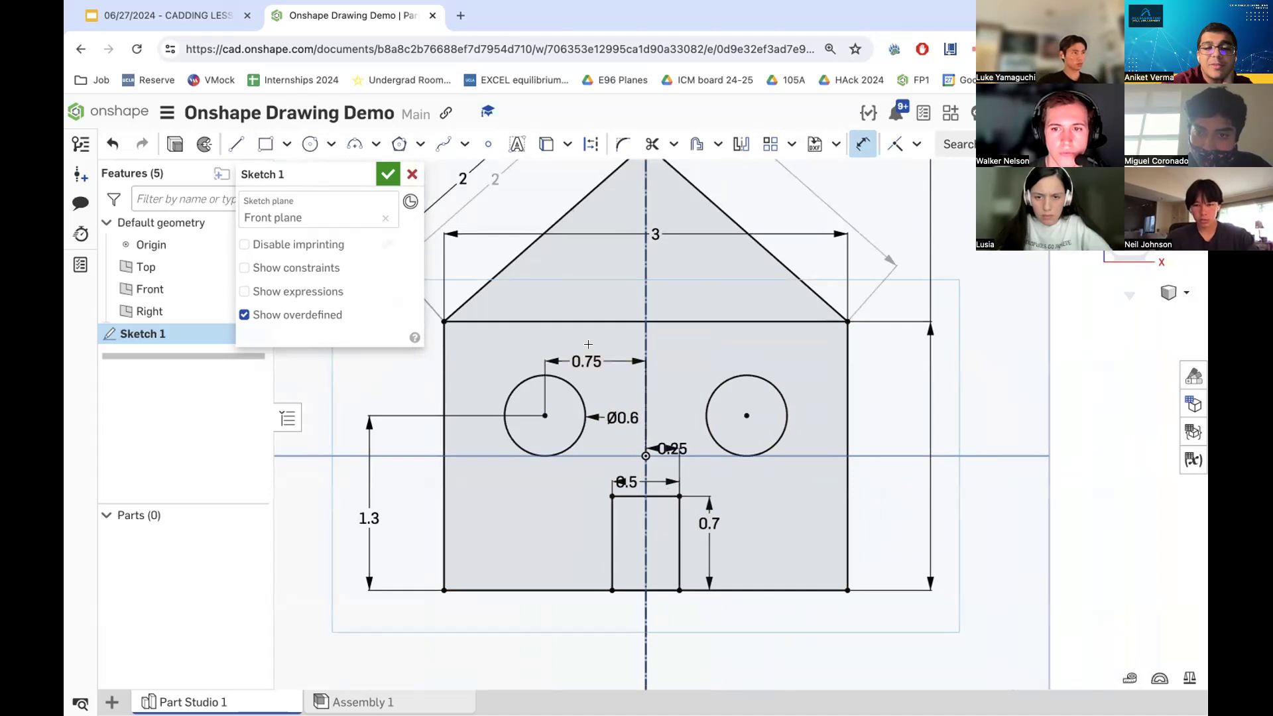
{"action": "scroll", "coordinate": [750, 470], "scroll_direction": "down", "scroll_amount": 3}
{"action": "scroll", "coordinate": [789, 464], "scroll_direction": "up", "scroll_amount": 2}
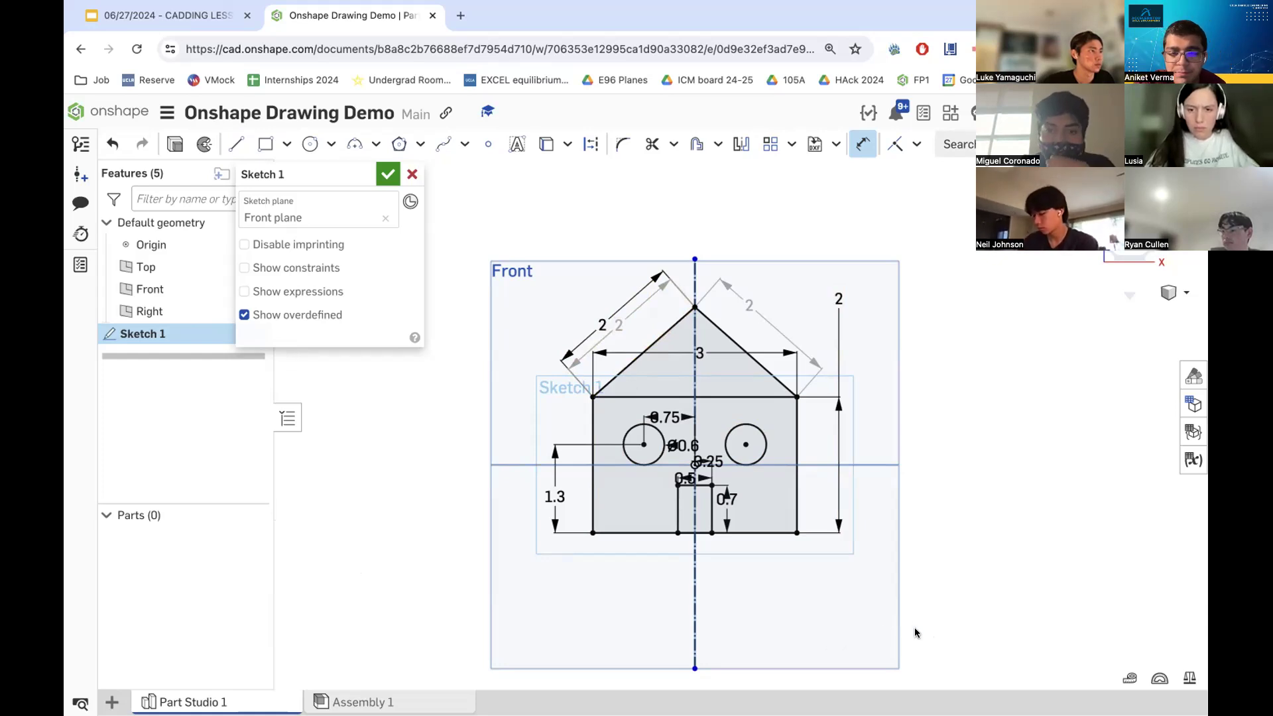
{"action": "scroll", "coordinate": [707, 485], "scroll_direction": "up", "scroll_amount": 5}
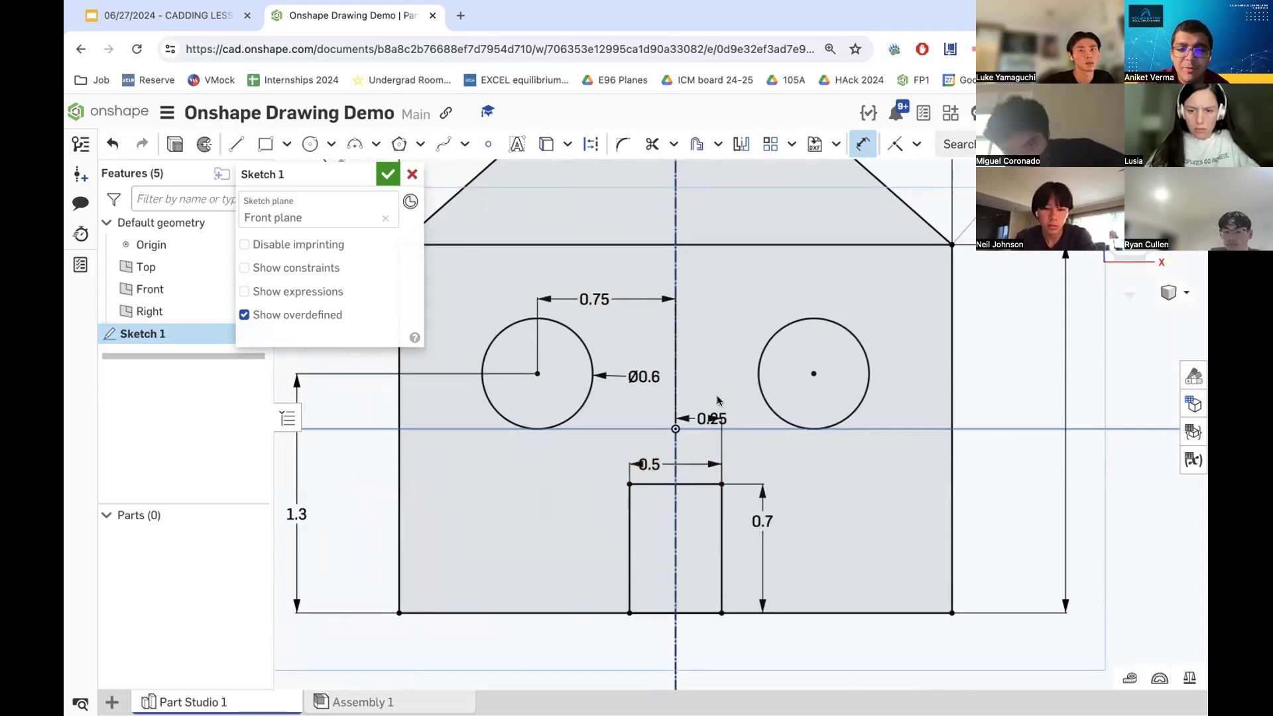
{"action": "scroll", "coordinate": [709, 417], "scroll_direction": "up", "scroll_amount": 6}
{"action": "scroll", "coordinate": [583, 470], "scroll_direction": "down", "scroll_amount": 6}
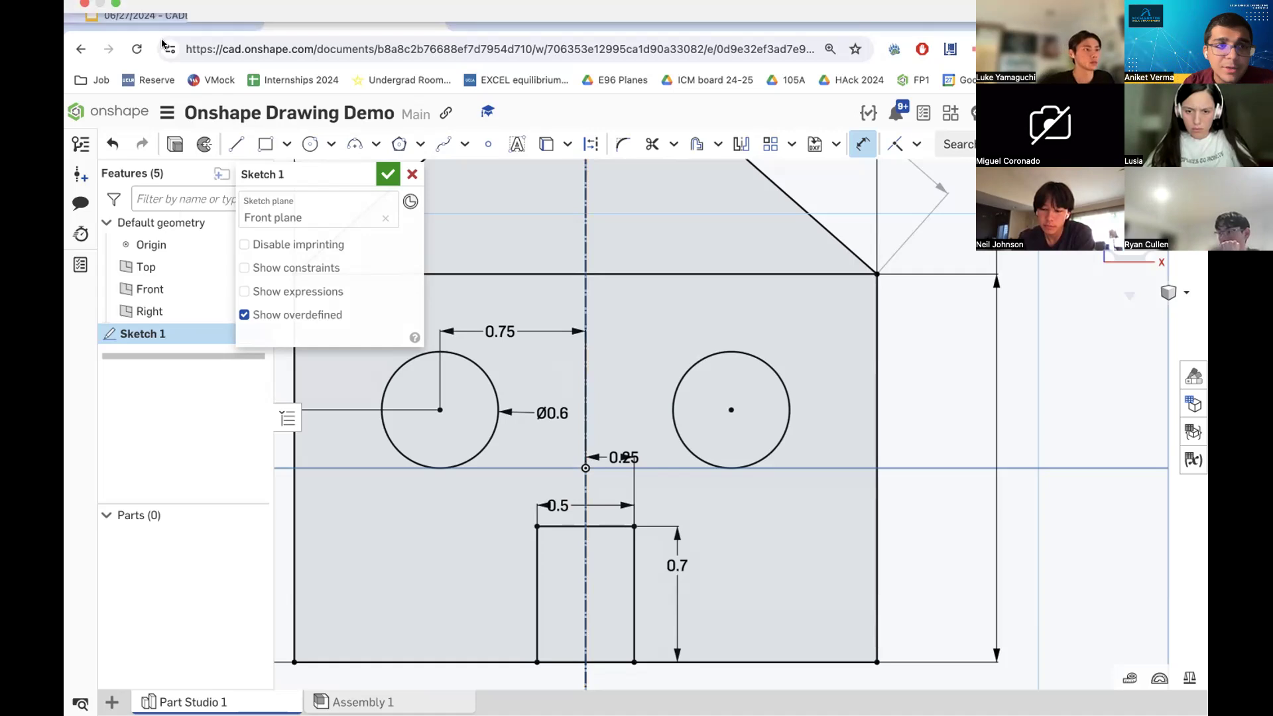
- Switch to the reference presentation and move on to slide 16, SolidWorks Interface
{"action": "left_click", "coordinate": [168, 21]}
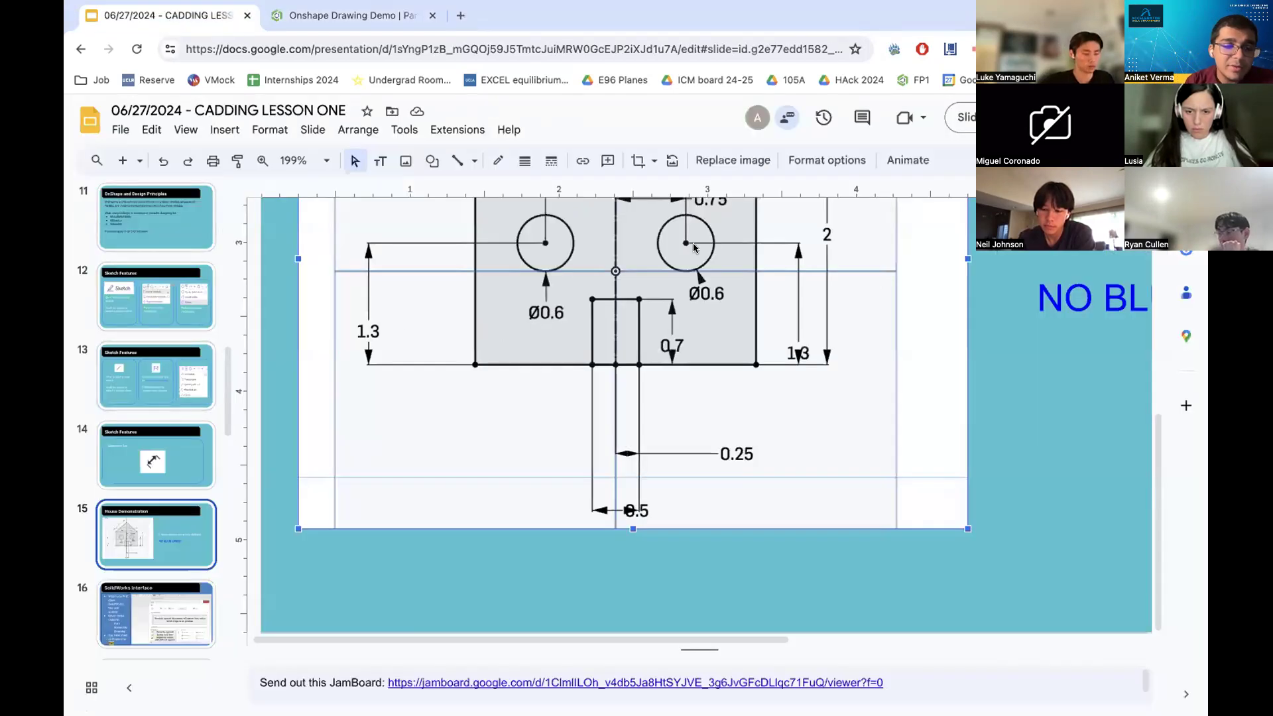
{"action": "left_click", "coordinate": [156, 610]}
{"action": "scroll", "coordinate": [433, 363], "scroll_direction": "down", "scroll_amount": 5, "text": "ctrl"}
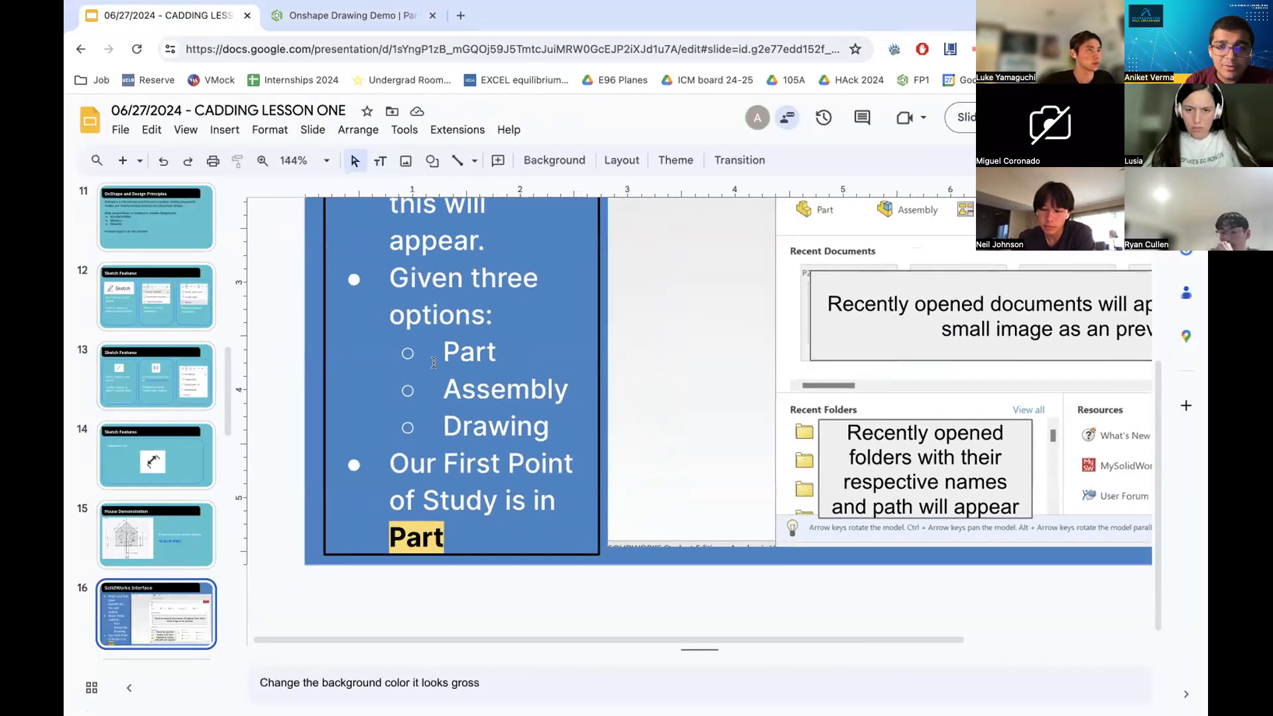
{"action": "scroll", "coordinate": [434, 362], "scroll_direction": "down", "scroll_amount": 5, "text": "ctrl"}
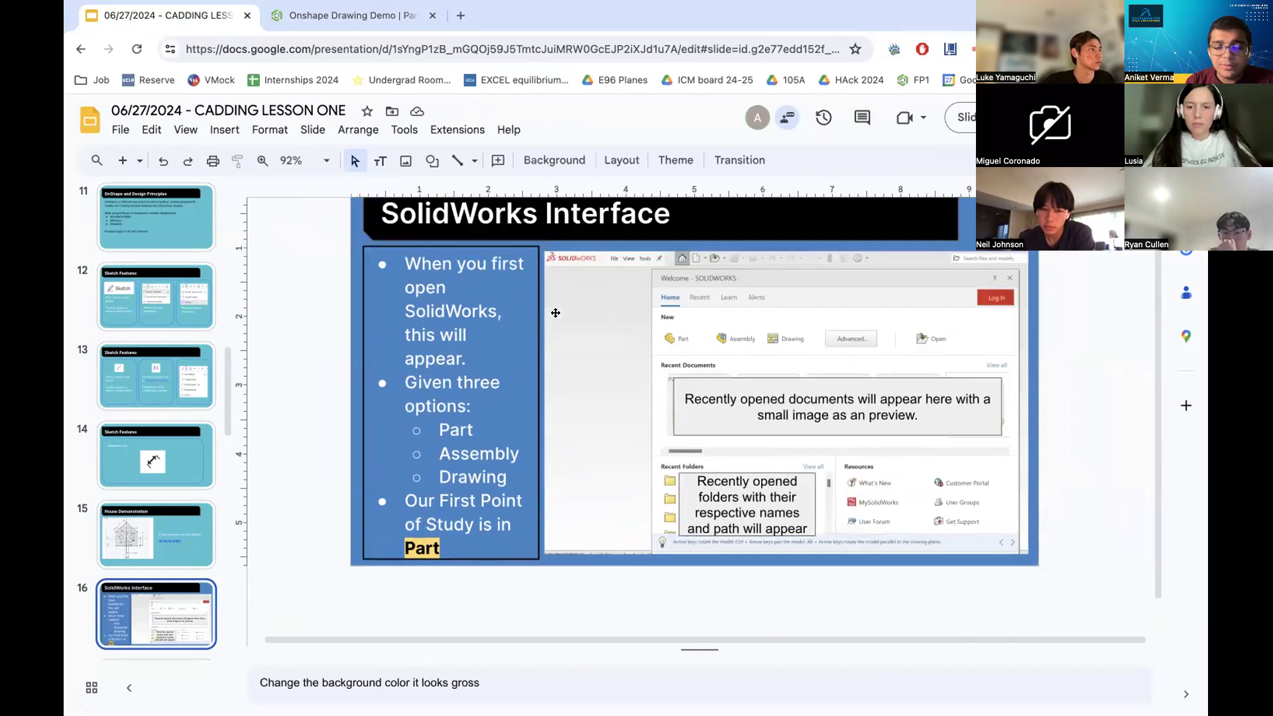
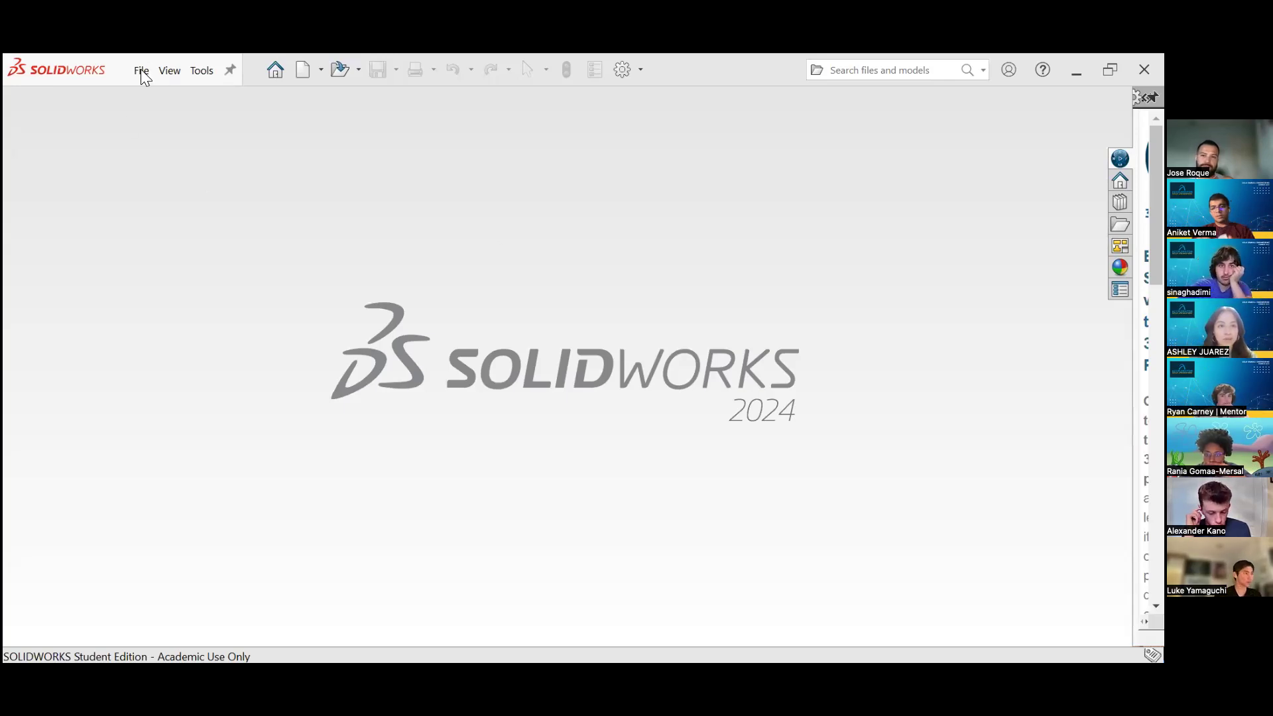
- Create a new Part document
{"action": "left_click", "coordinate": [143, 73]}
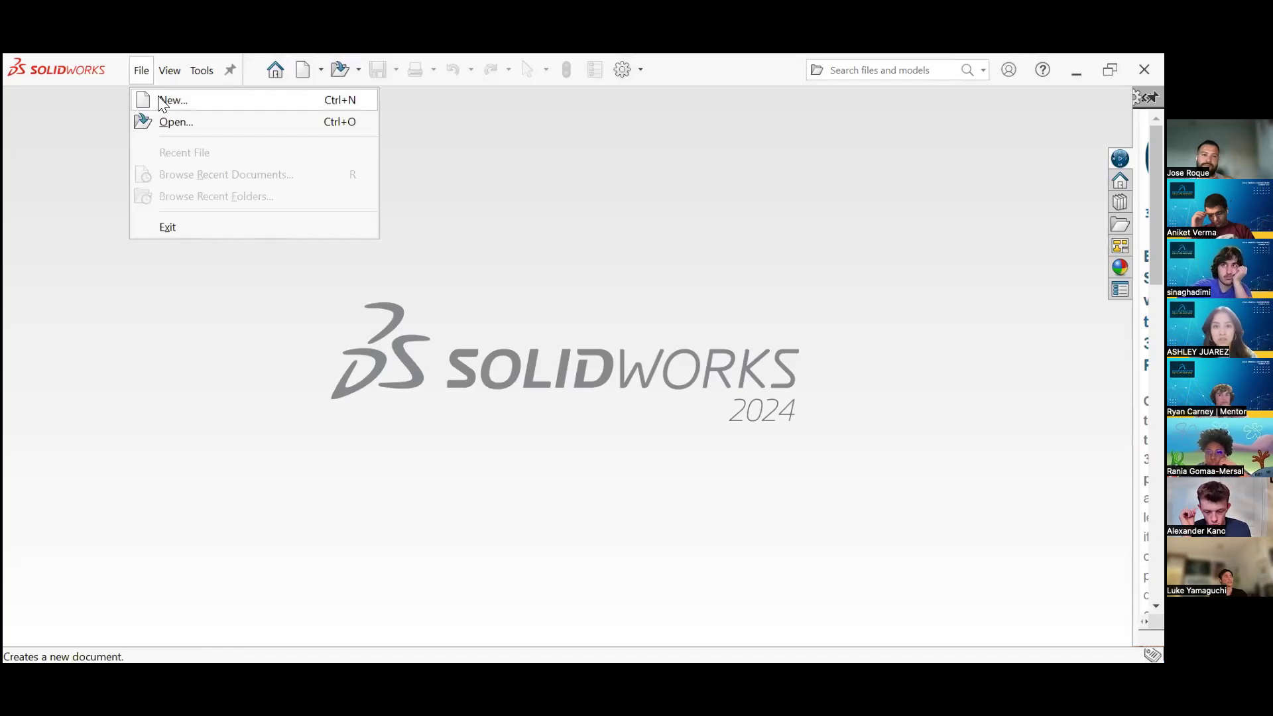
{"action": "left_click", "coordinate": [304, 101]}
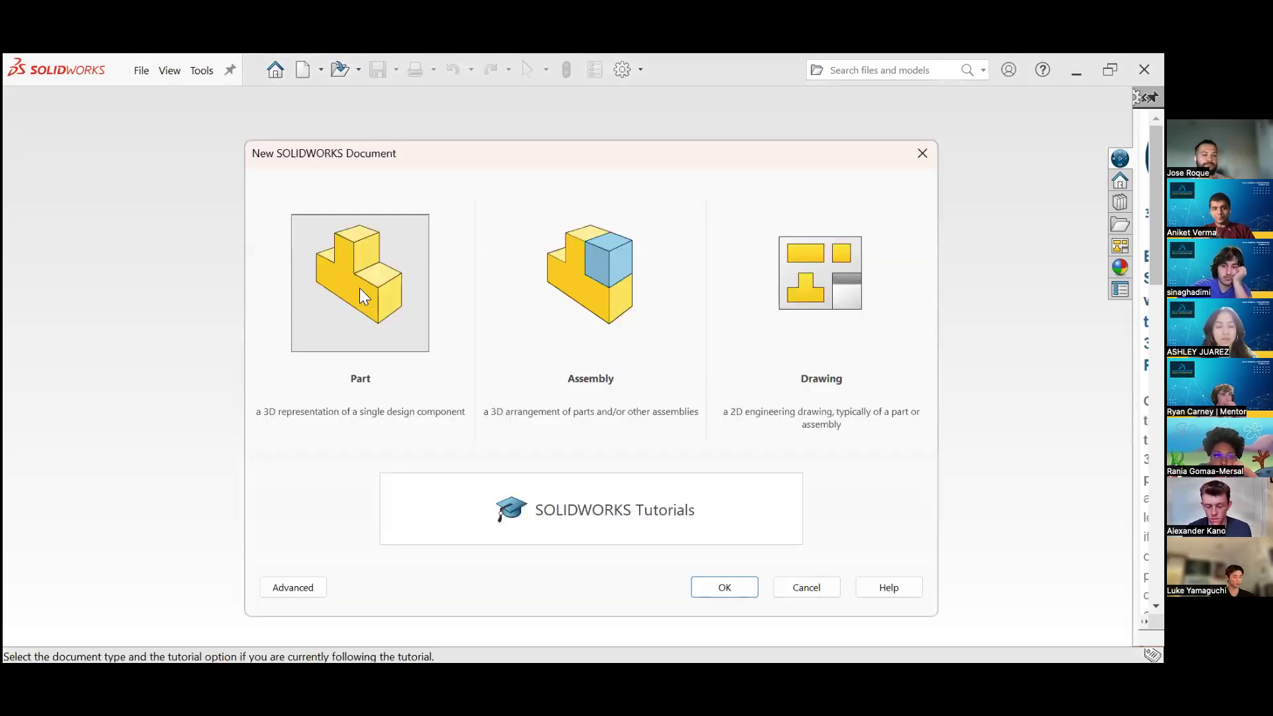
{"action": "left_click", "coordinate": [360, 289]}
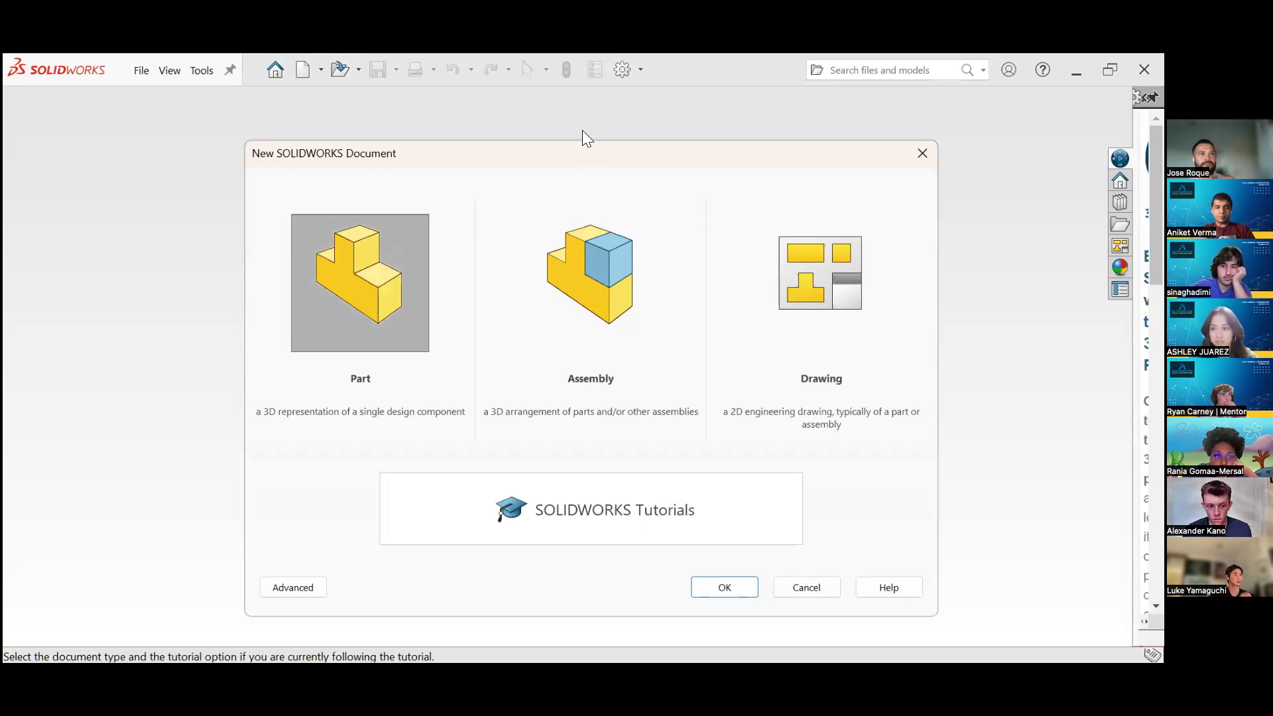
{"action": "left_click_drag", "start_coordinate": [588, 139], "coordinate": [580, 99]}
{"action": "left_click", "coordinate": [734, 546]}
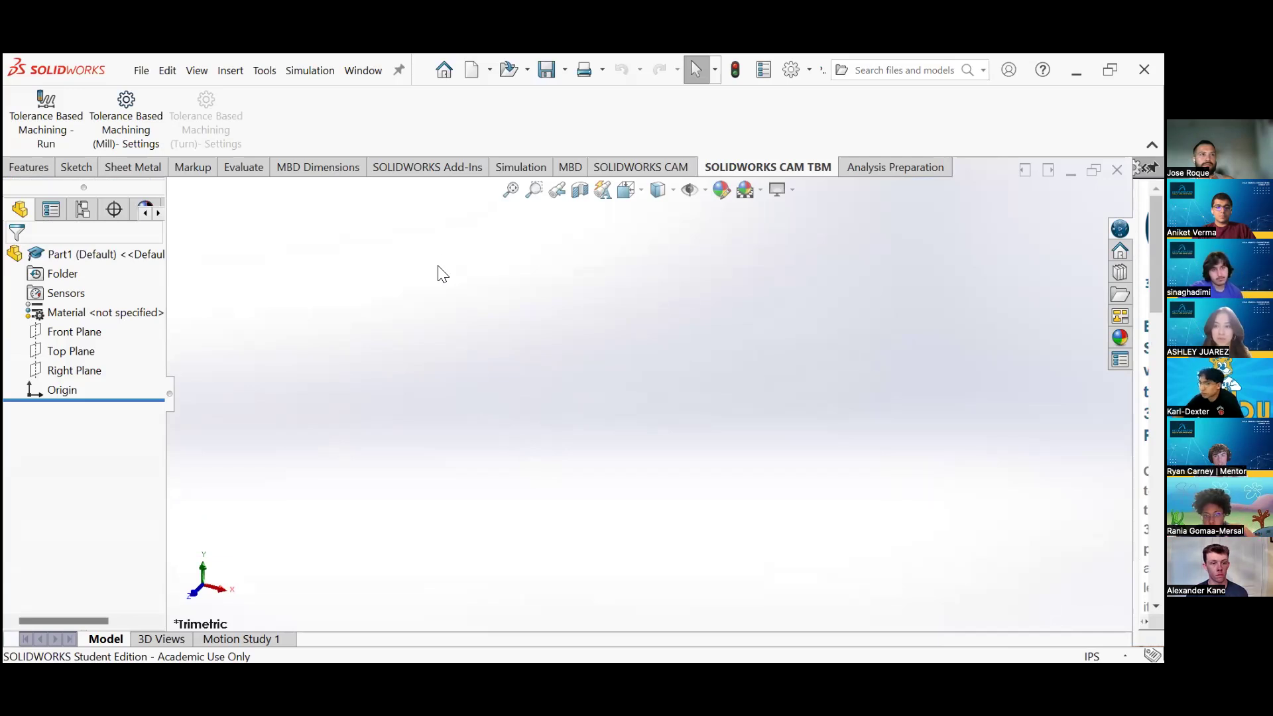
- Start a new sketch on the Top Plane
{"action": "left_click", "coordinate": [79, 169]}
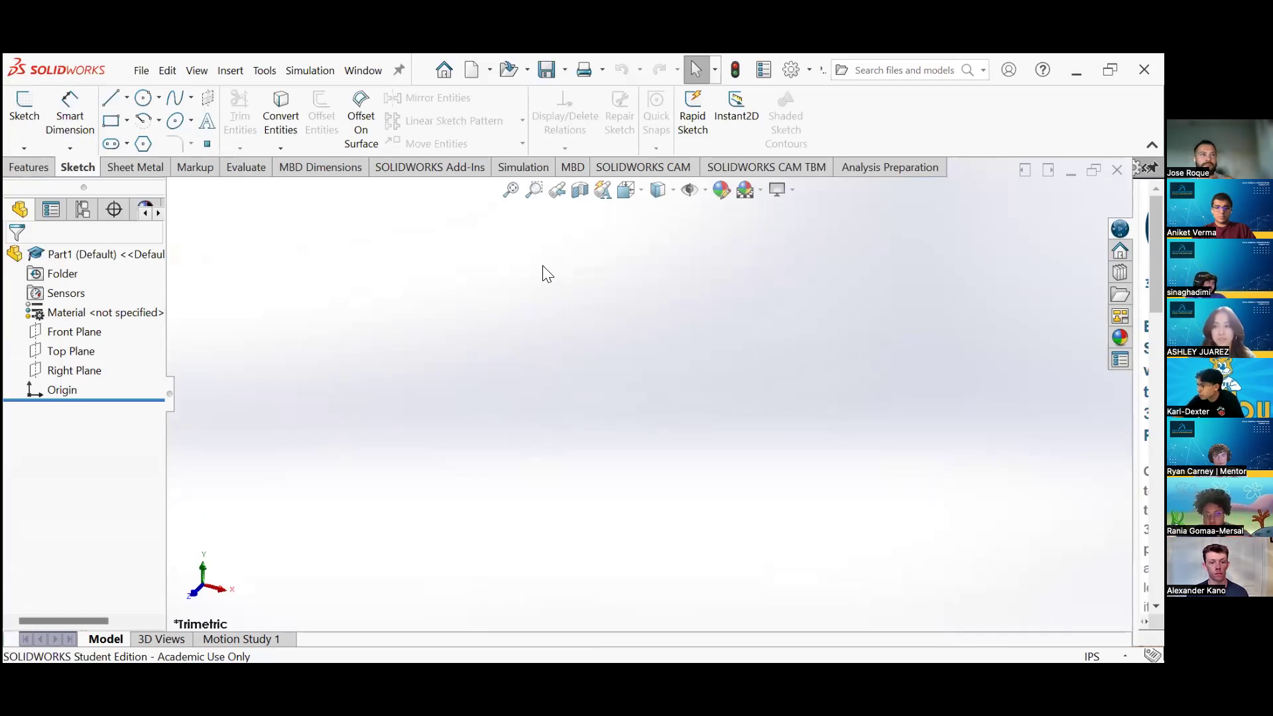
{"action": "left_click", "coordinate": [23, 113]}
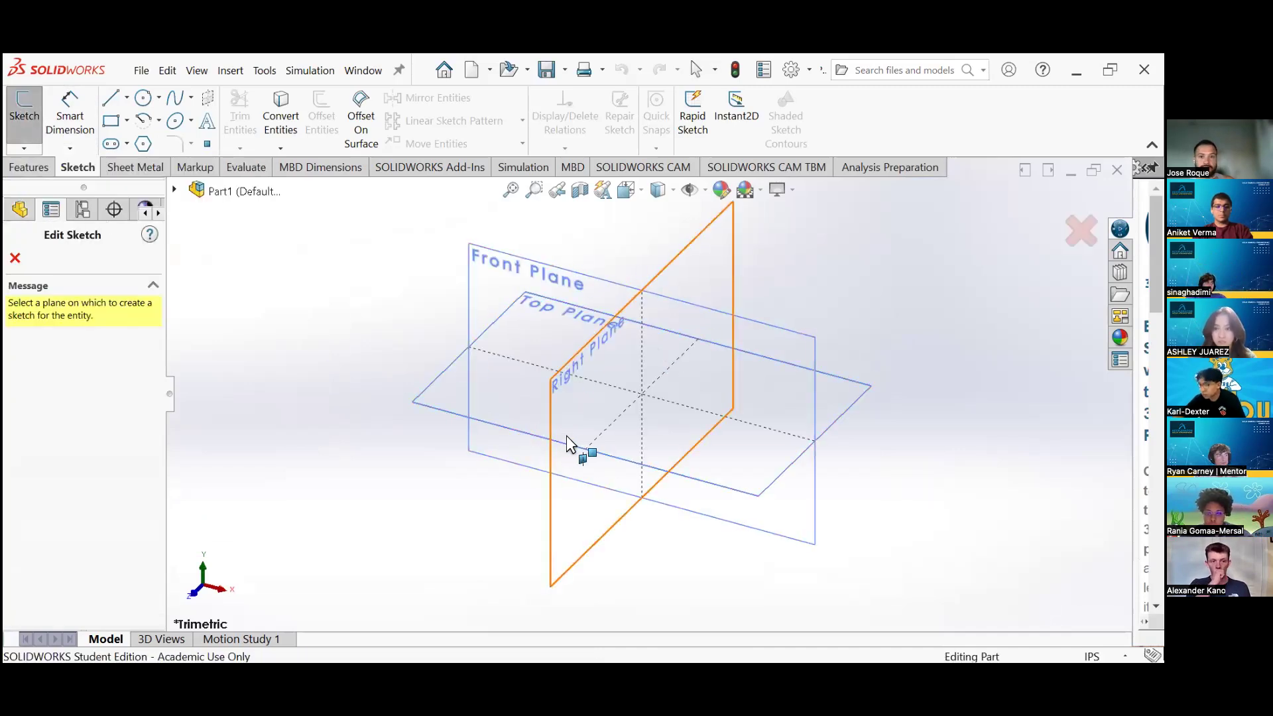
{"action": "left_click", "coordinate": [476, 389]}
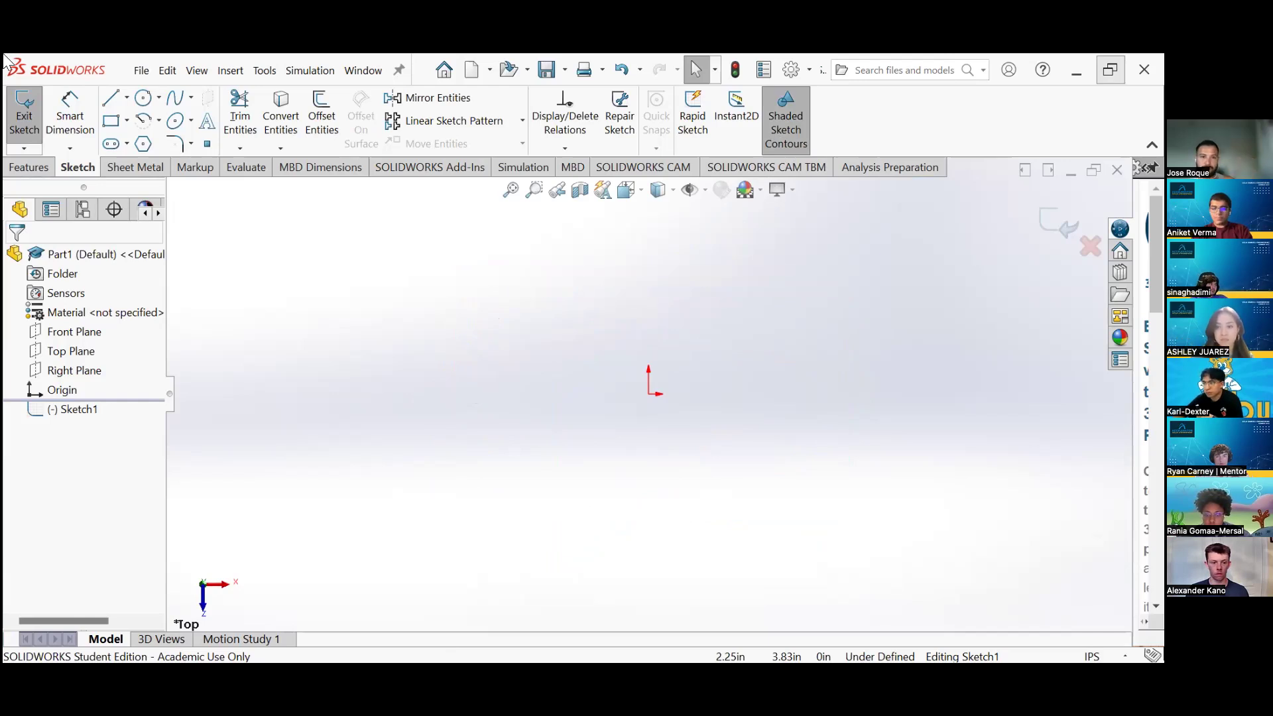
{"action": "left_click", "coordinate": [1111, 70]}
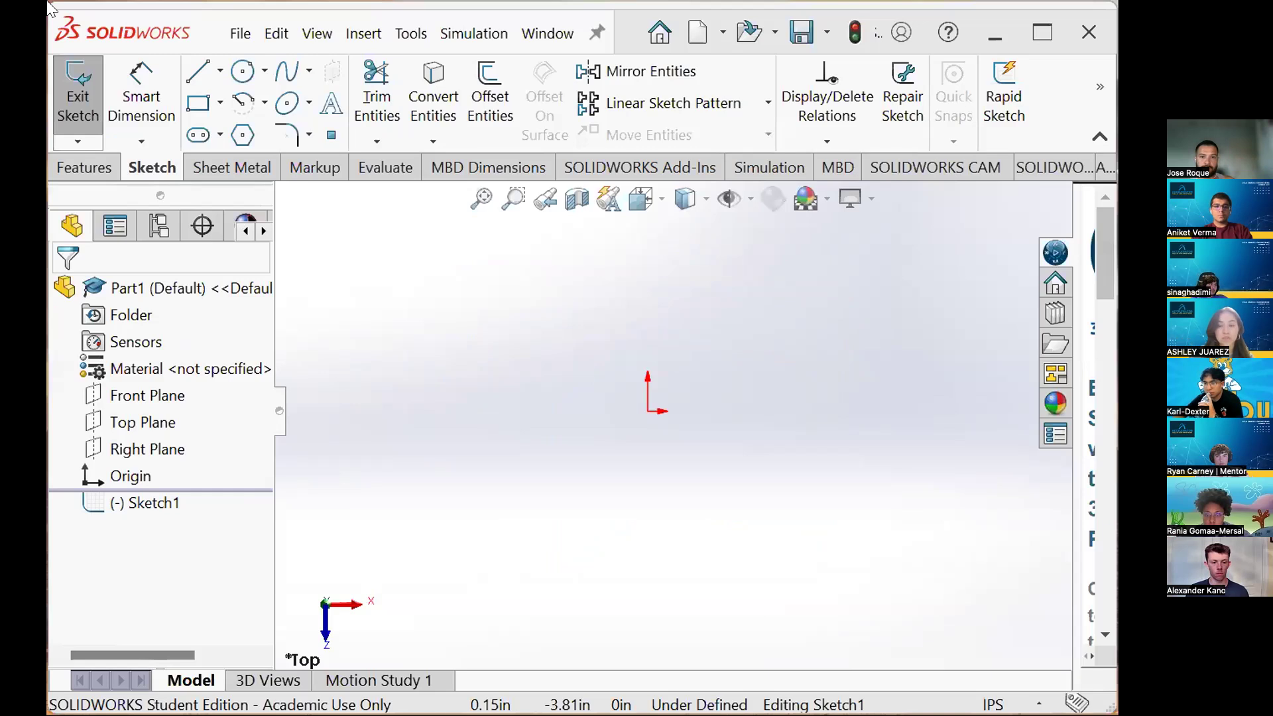
{"action": "left_click_drag", "start_coordinate": [47, 2], "coordinate": [436, 402]}
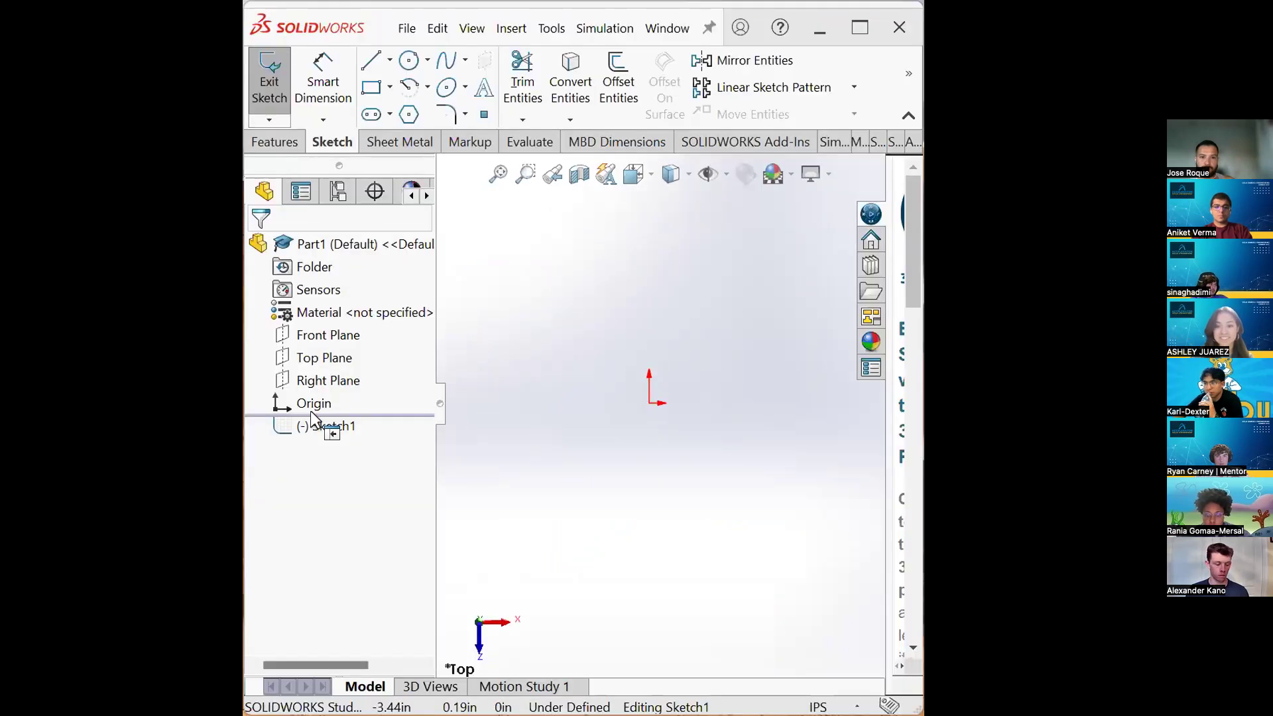
{"action": "left_click_drag", "start_coordinate": [310, 411], "coordinate": [289, 411]}
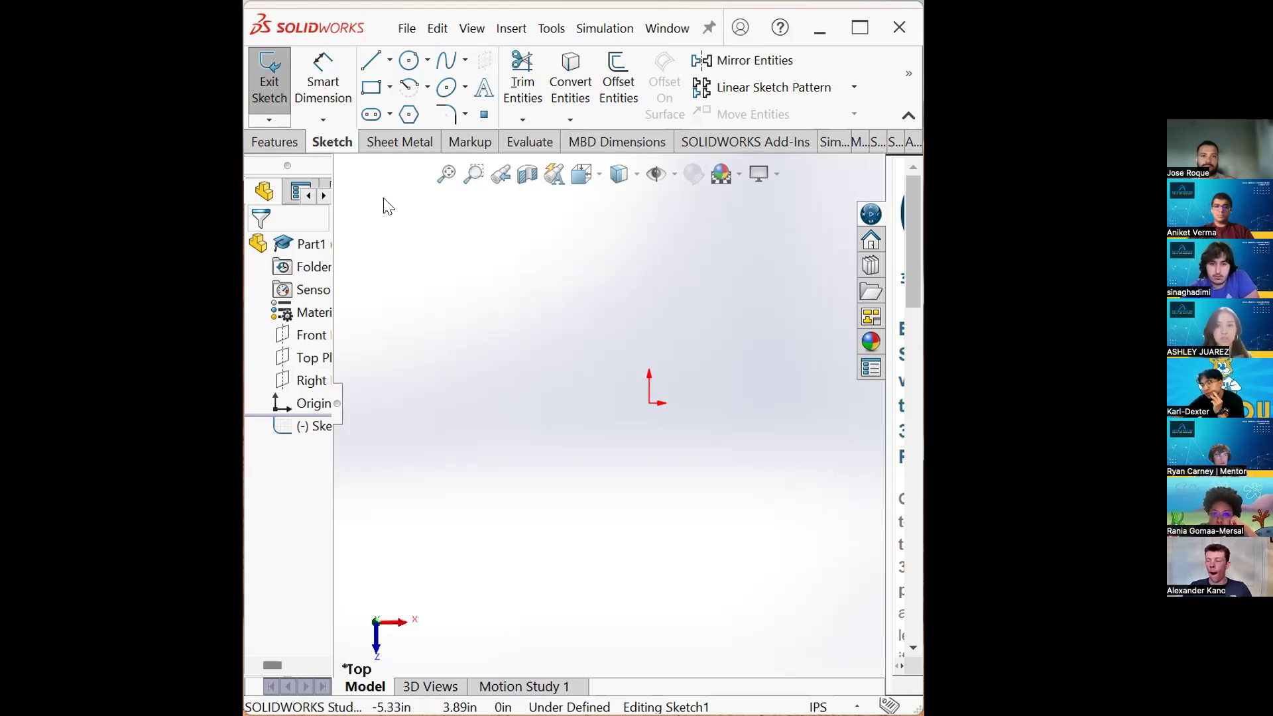
- Draw a corner rectangle about 2 in wide above and right of the origin
{"action": "left_click", "coordinate": [376, 97]}
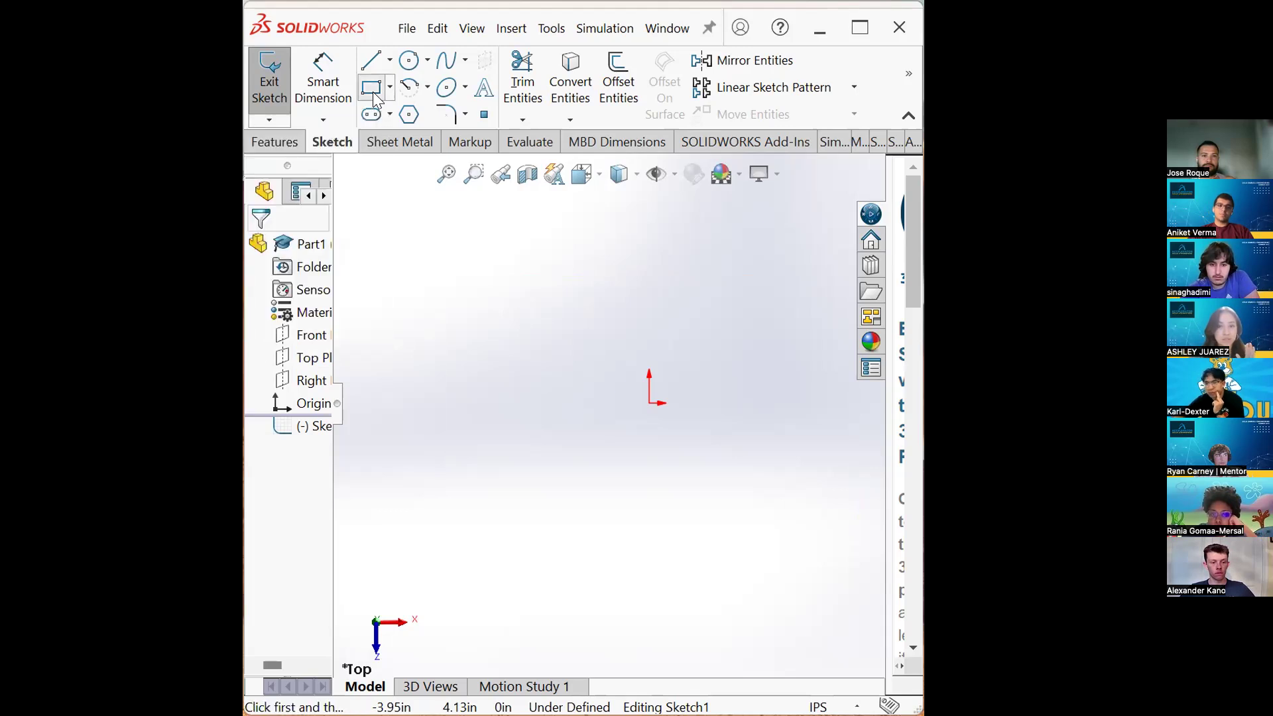
{"action": "left_click", "coordinate": [643, 319]}
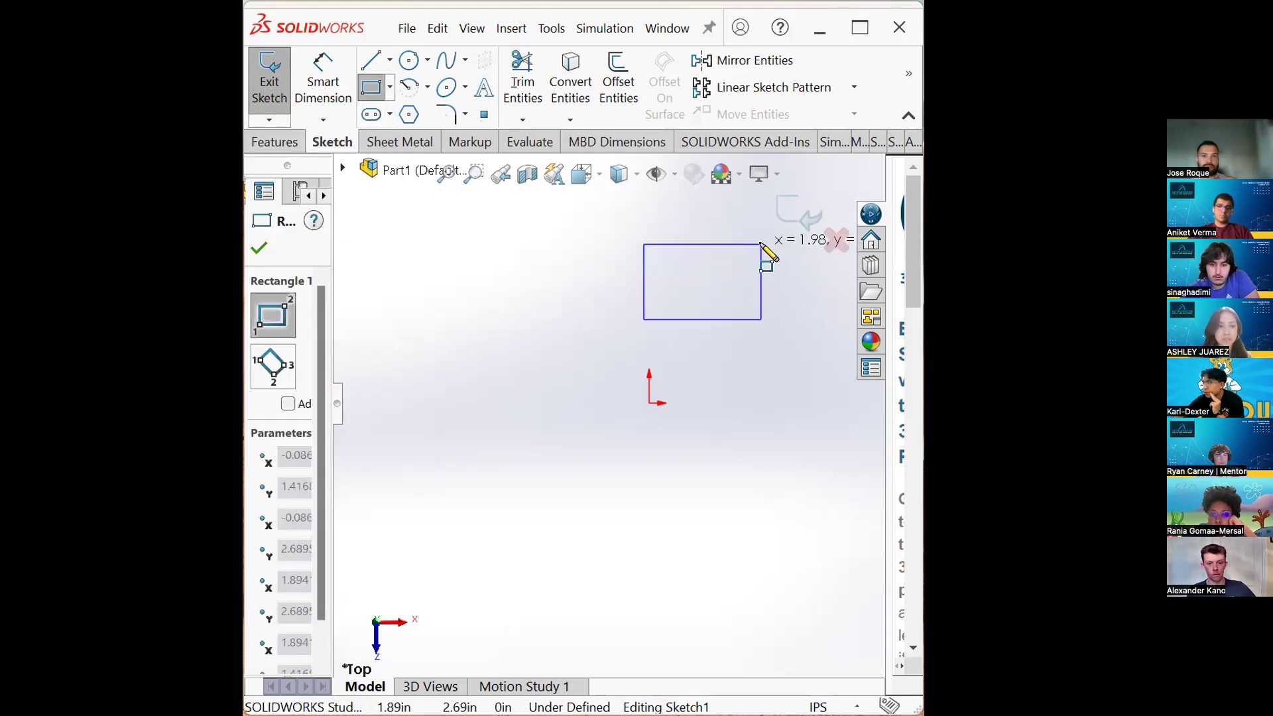
{"action": "left_click", "coordinate": [761, 245]}
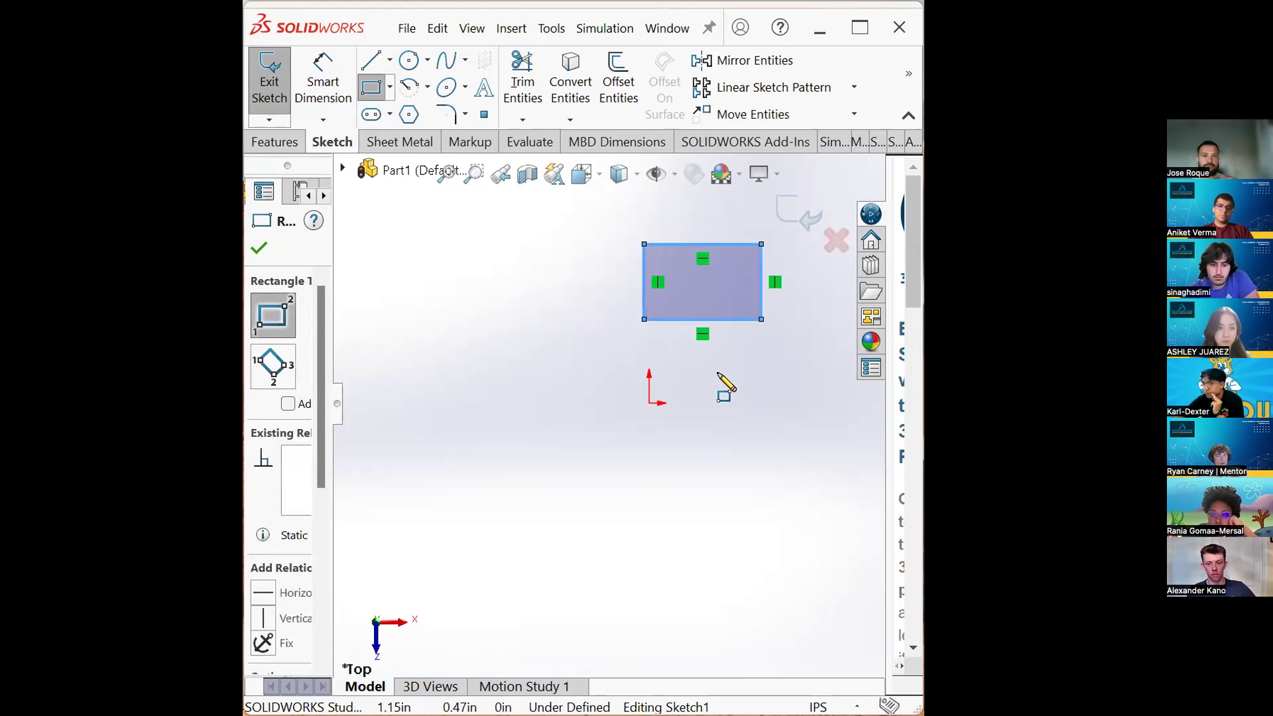
- Draw two roof lines about 1.82 in long from the rectangle's top corners up to a shared peak
{"action": "scroll", "coordinate": [728, 362], "scroll_direction": "up", "scroll_amount": 2}
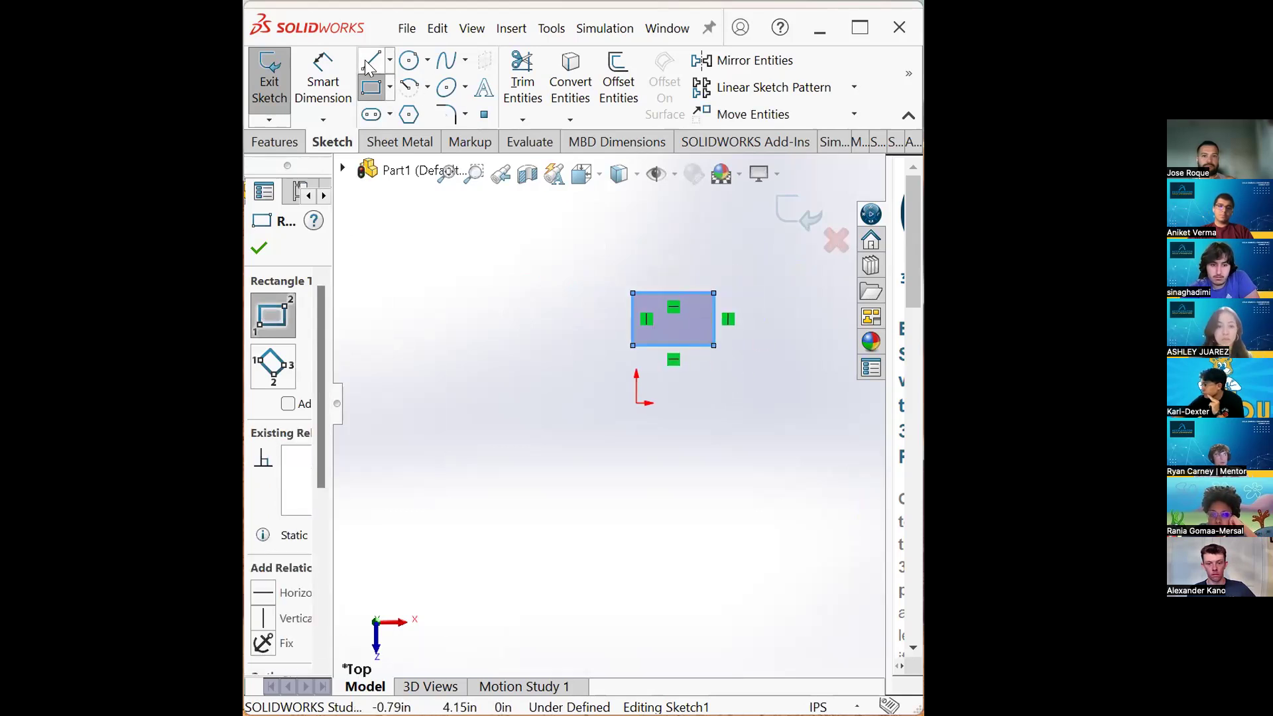
{"action": "left_click", "coordinate": [369, 61]}
{"action": "left_click", "coordinate": [633, 293]}
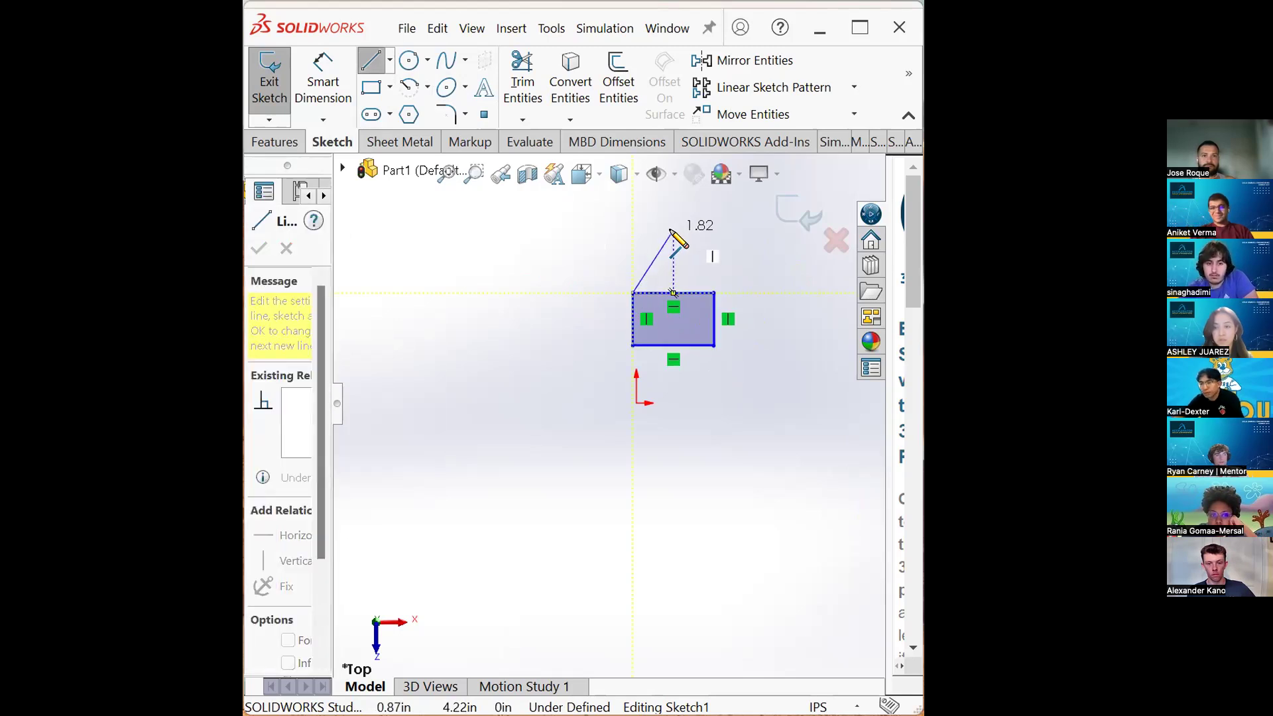
{"action": "left_click", "coordinate": [672, 231]}
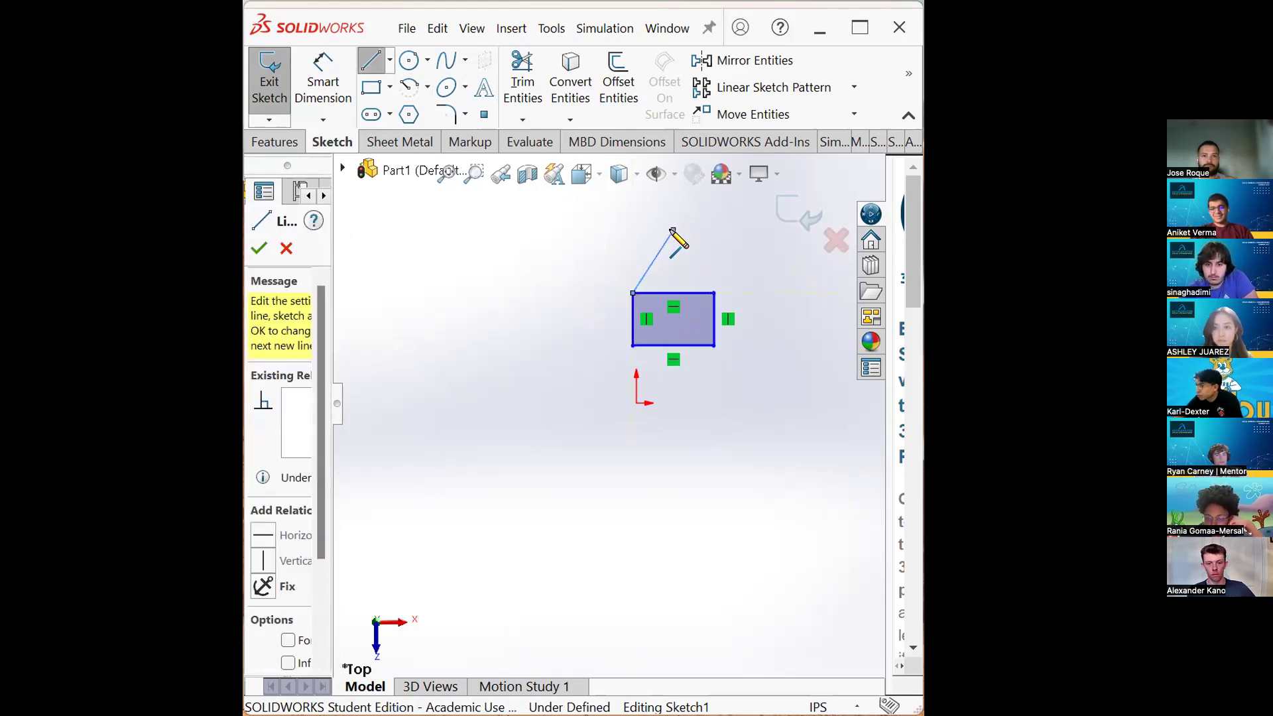
{"action": "left_click", "coordinate": [715, 293]}
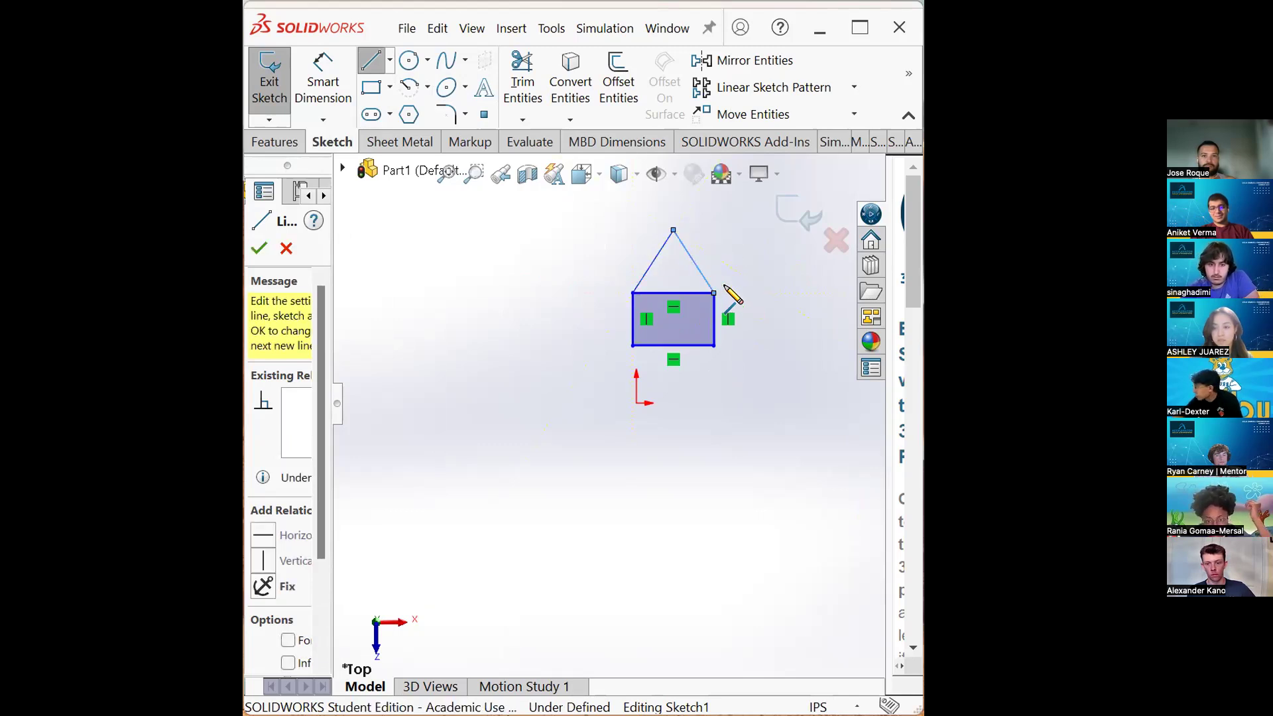
{"action": "key", "text": "Escape"}
{"action": "key", "text": "Escape"}
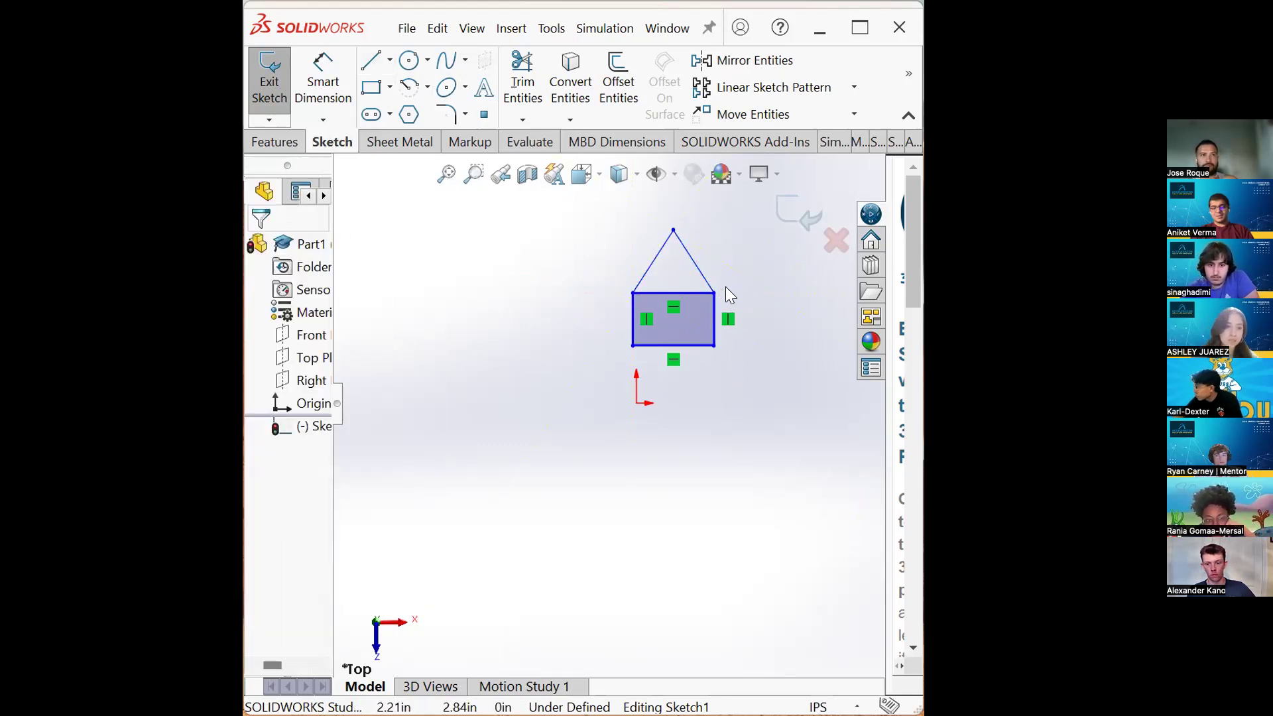
- Constrain the roof peak vertically to the midpoint of the rectangle's top edge
{"action": "left_click", "coordinate": [673, 229]}
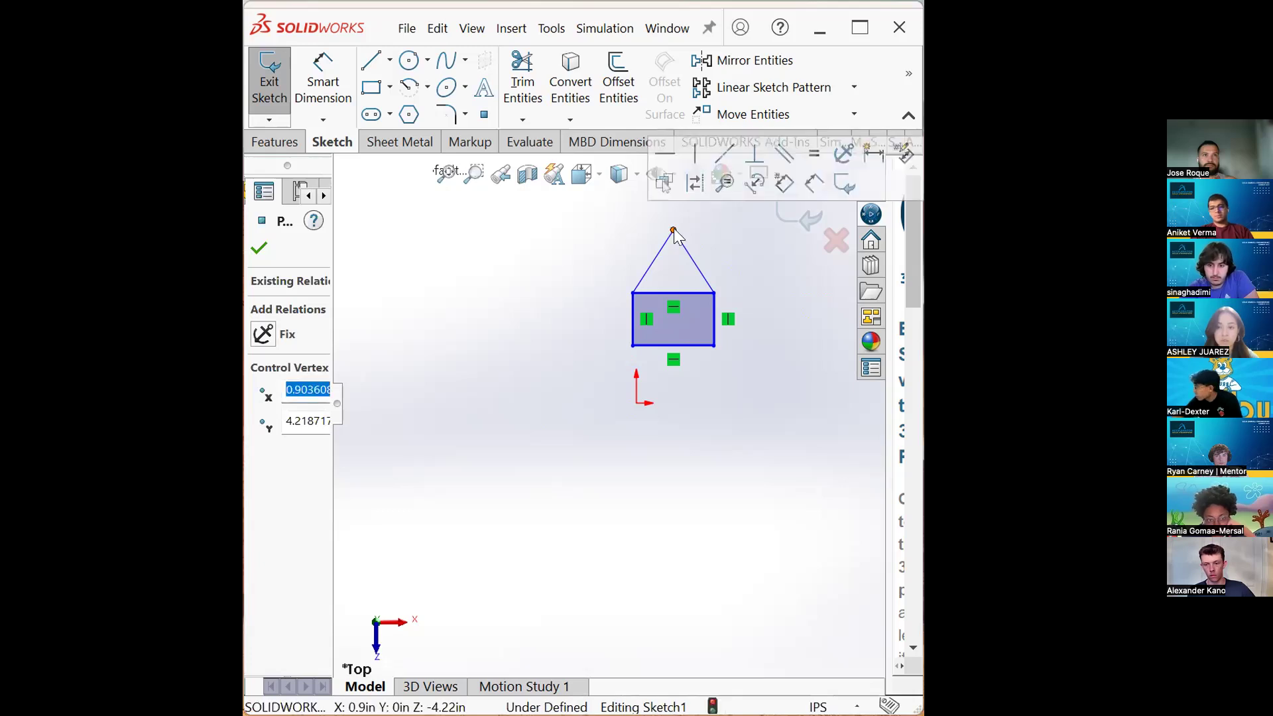
{"action": "left_click", "coordinate": [681, 292]}
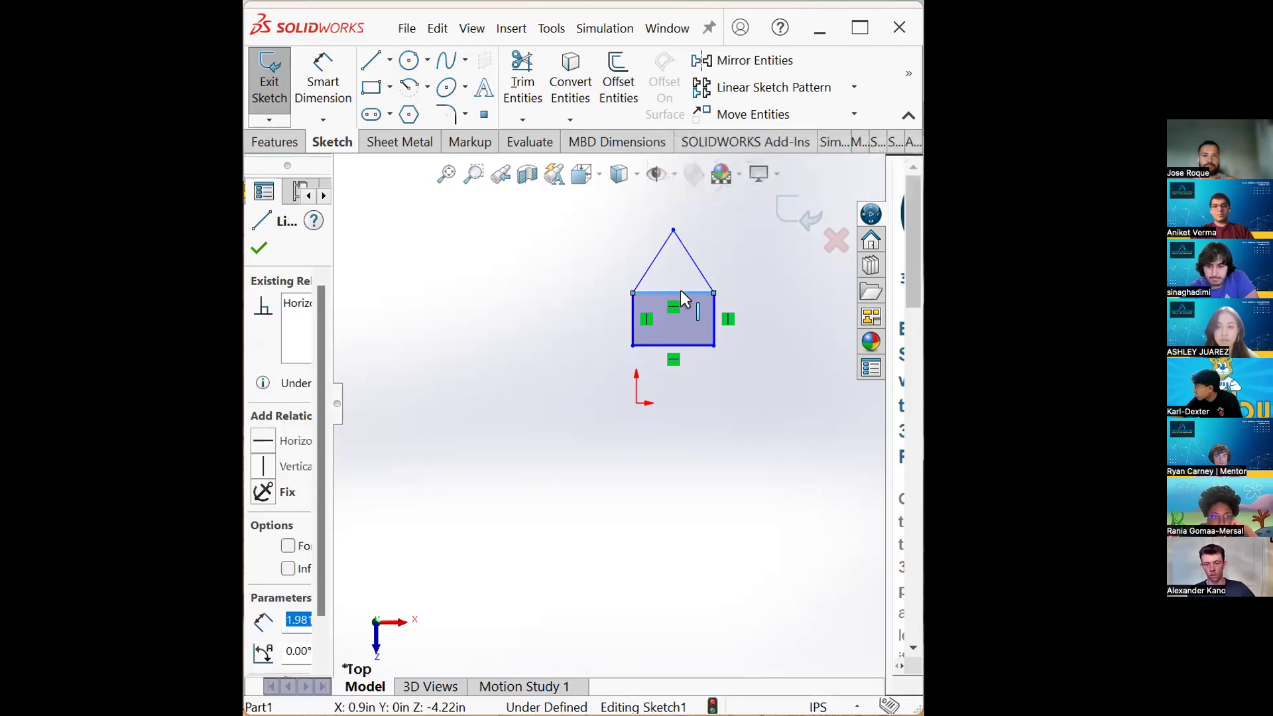
{"action": "right_click", "coordinate": [680, 292]}
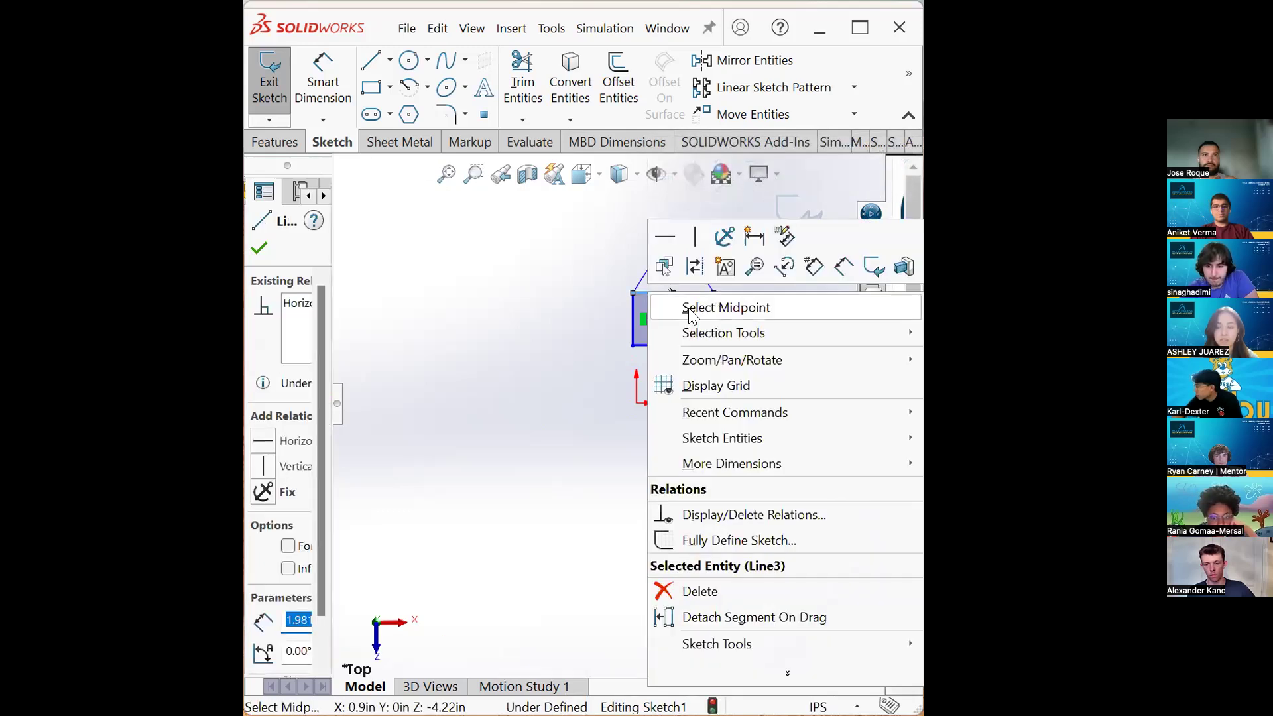
{"action": "left_click", "coordinate": [565, 320]}
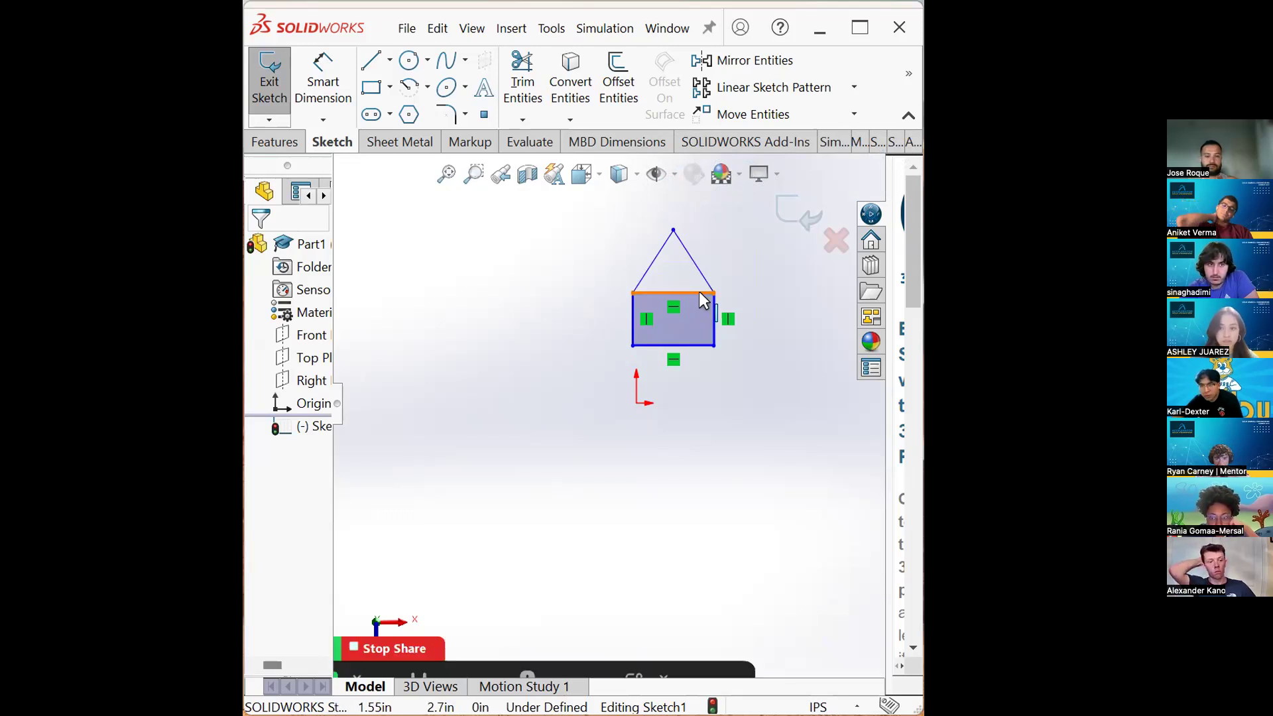
{"action": "right_click", "coordinate": [650, 292]}
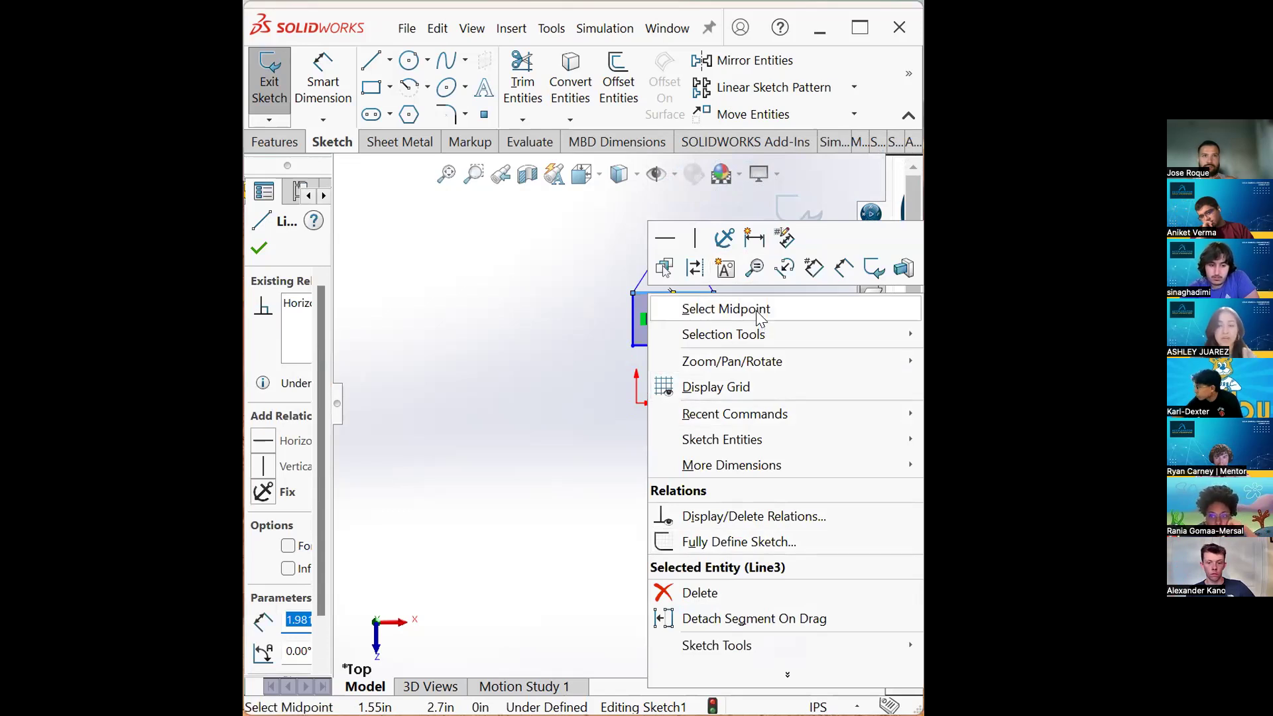
{"action": "left_click", "coordinate": [759, 309]}
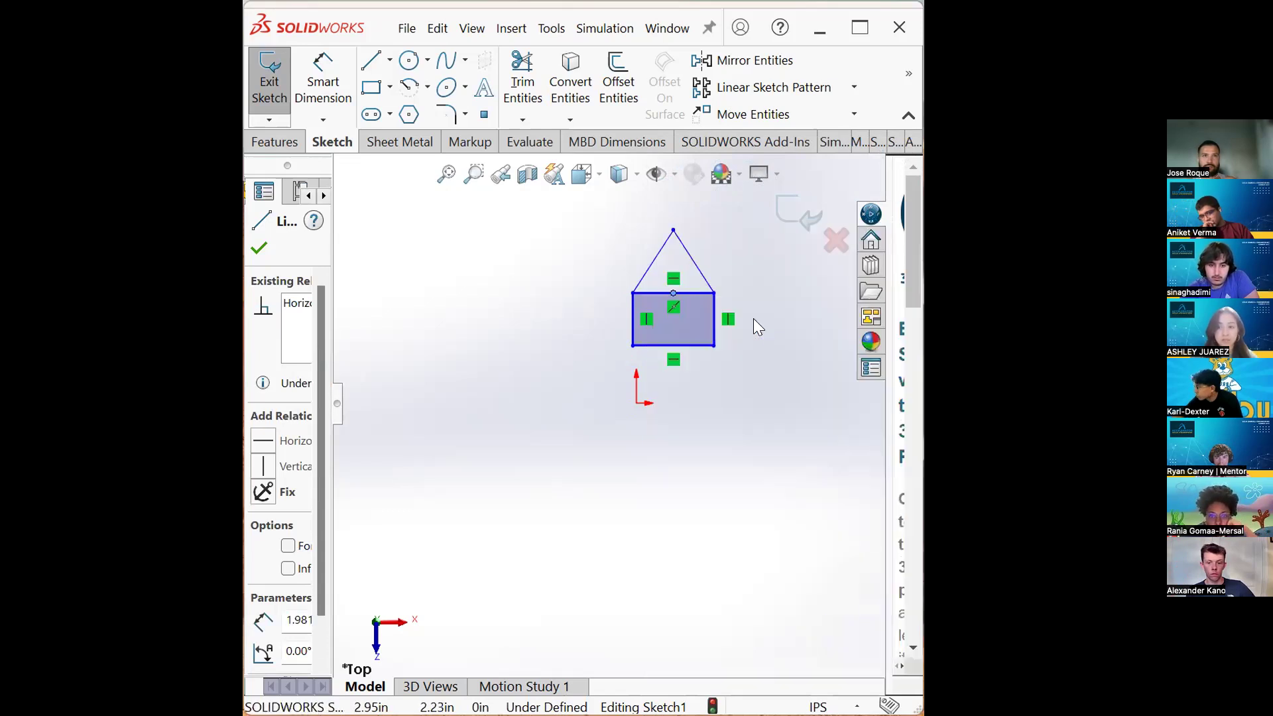
{"action": "left_click", "coordinate": [674, 293]}
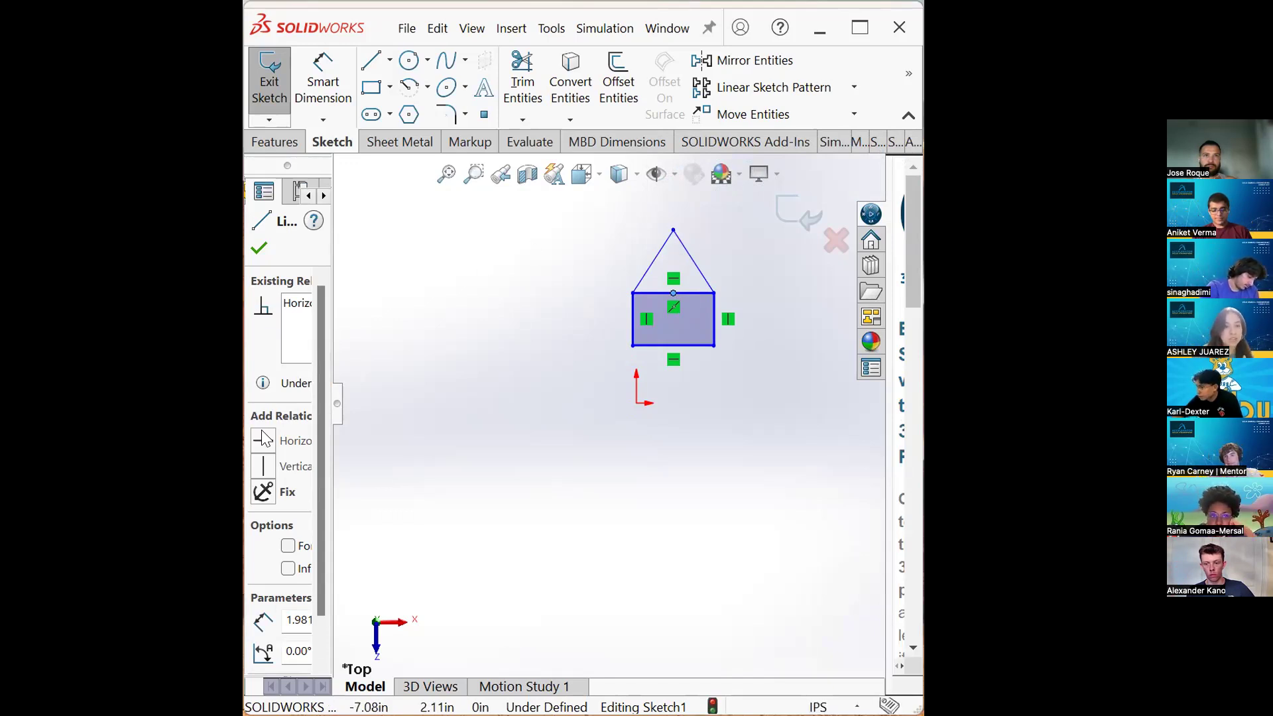
{"action": "left_click", "coordinate": [727, 366]}
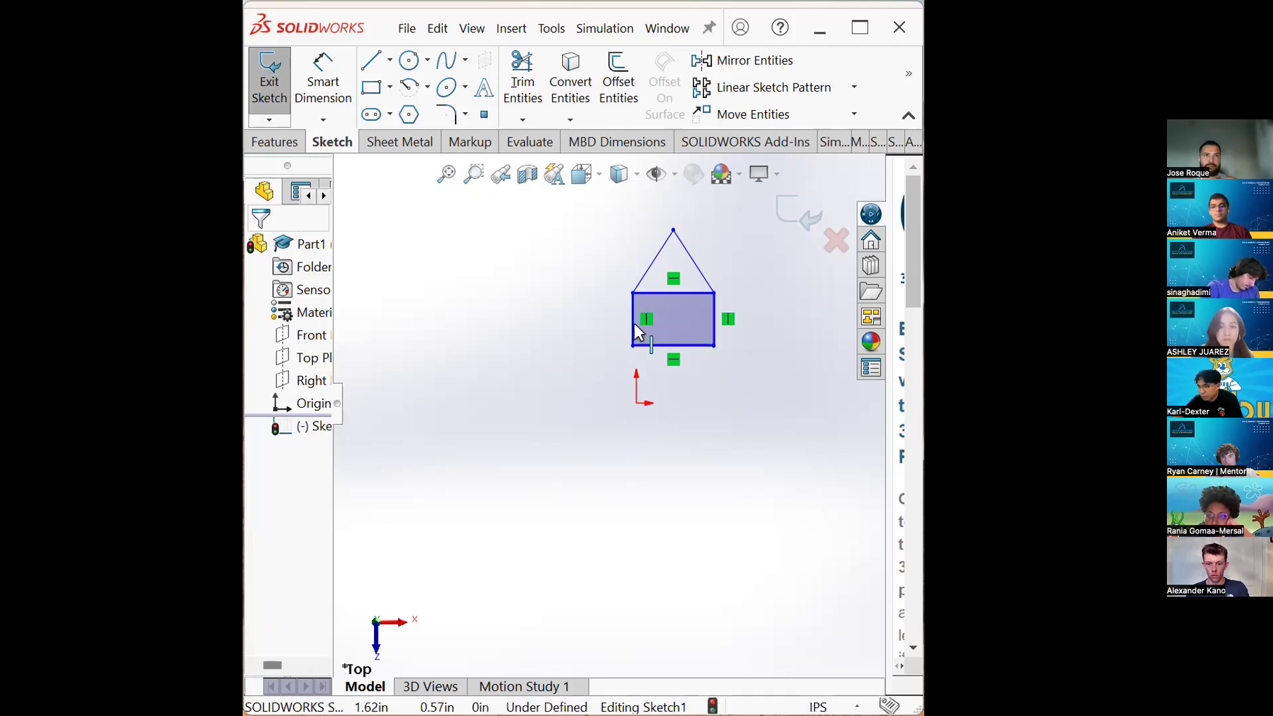
- Dimension the left roof line to 2
{"action": "left_click", "coordinate": [331, 98]}
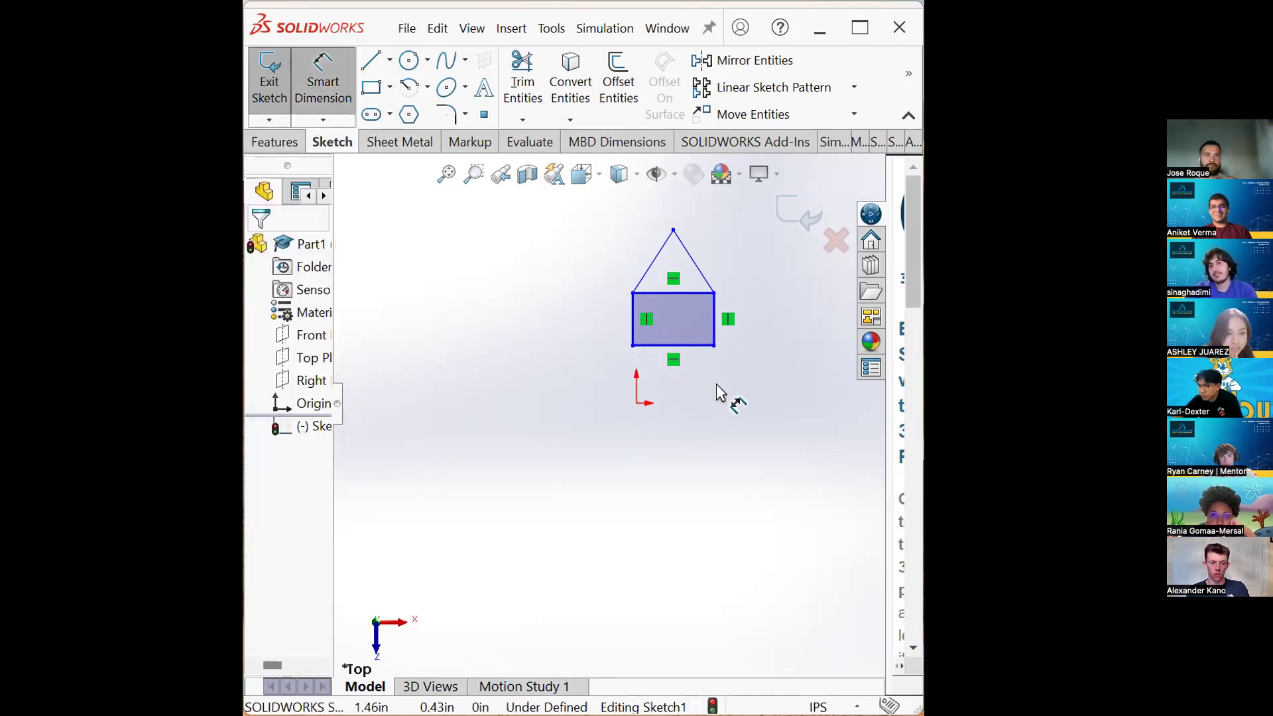
{"action": "mouse_move", "coordinate": [660, 261]}
{"action": "left_mouse_down"}
{"action": "mouse_move", "coordinate": [631, 250]}
{"action": "mouse_move", "coordinate": [634, 230]}
{"action": "left_mouse_up"}
{"action": "left_click", "coordinate": [631, 228]}
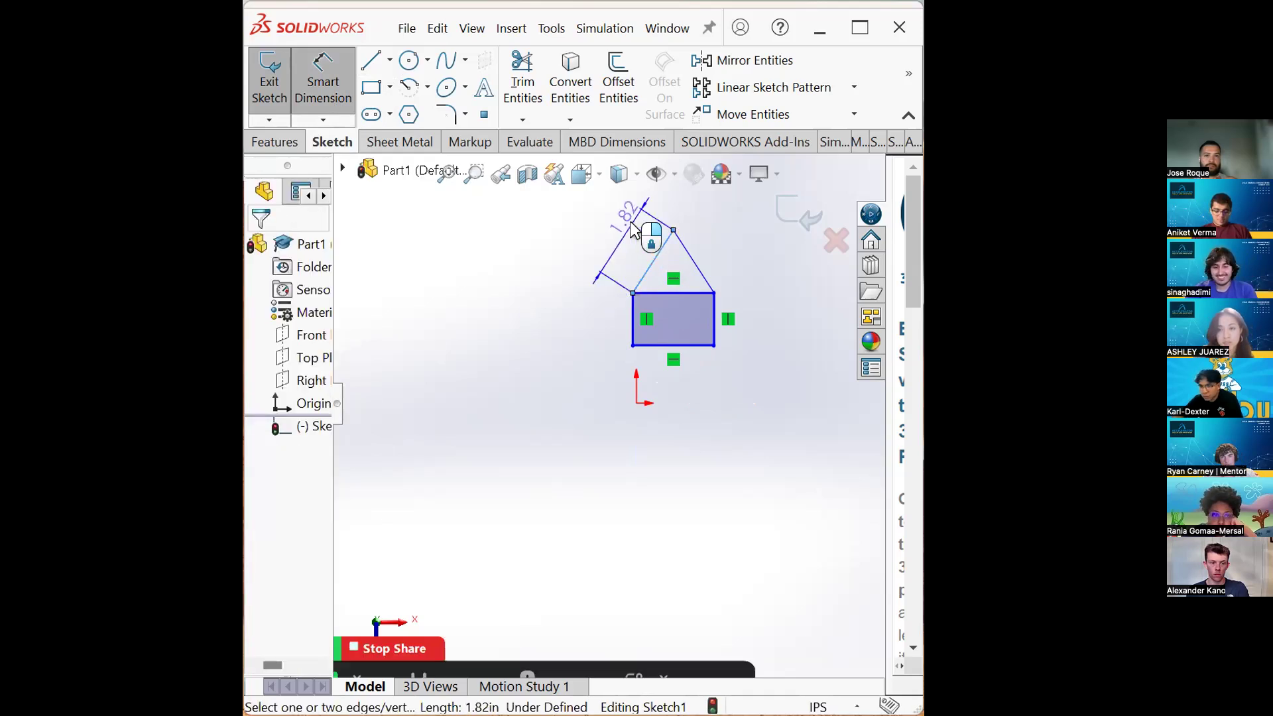
{"action": "type", "text": "2"}
{"action": "key", "text": "Return"}
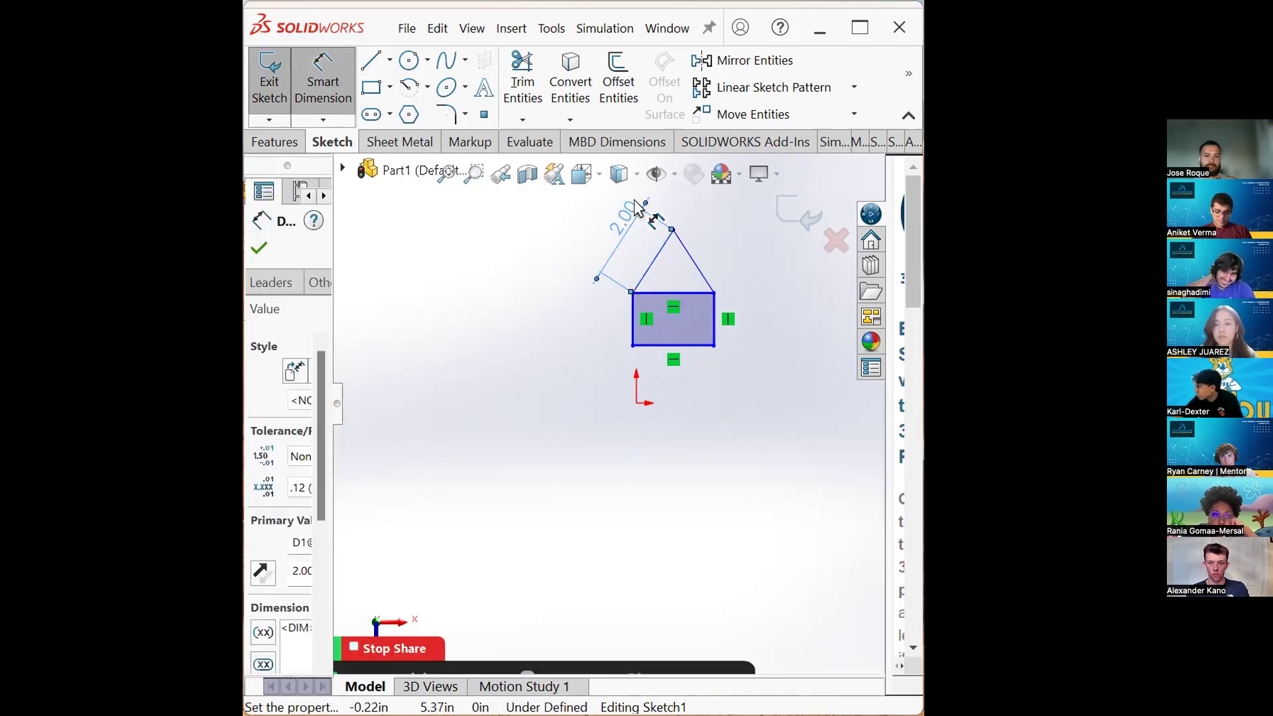
{"action": "key", "text": "Escape"}
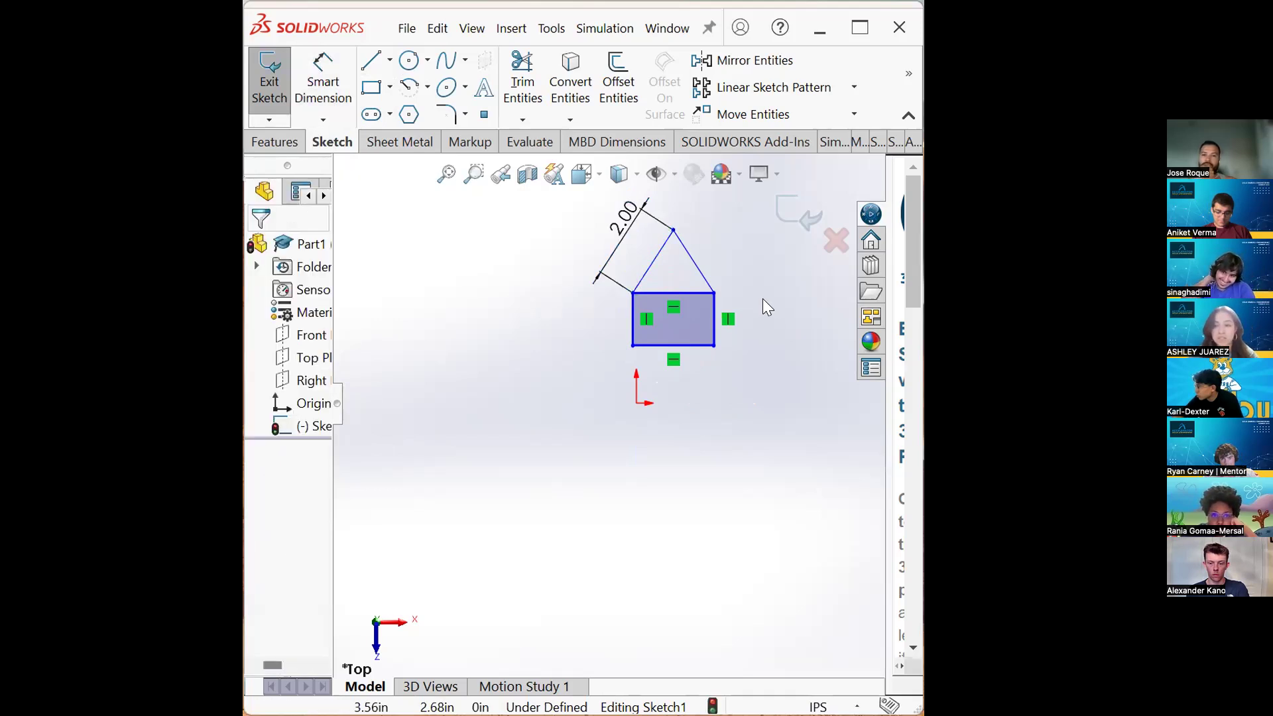
- Add an Equal relation between the two roof lines
{"action": "left_click", "coordinate": [654, 259]}
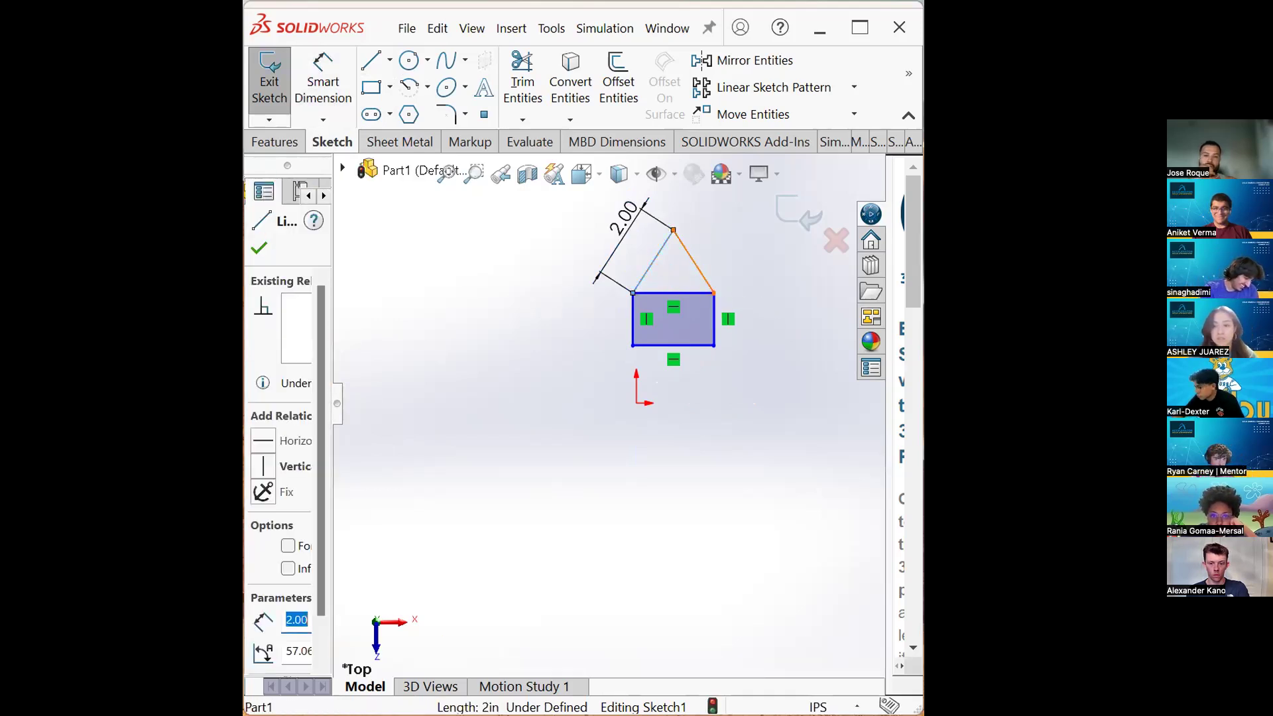
{"action": "left_click", "coordinate": [687, 253], "text": "ctrl"}
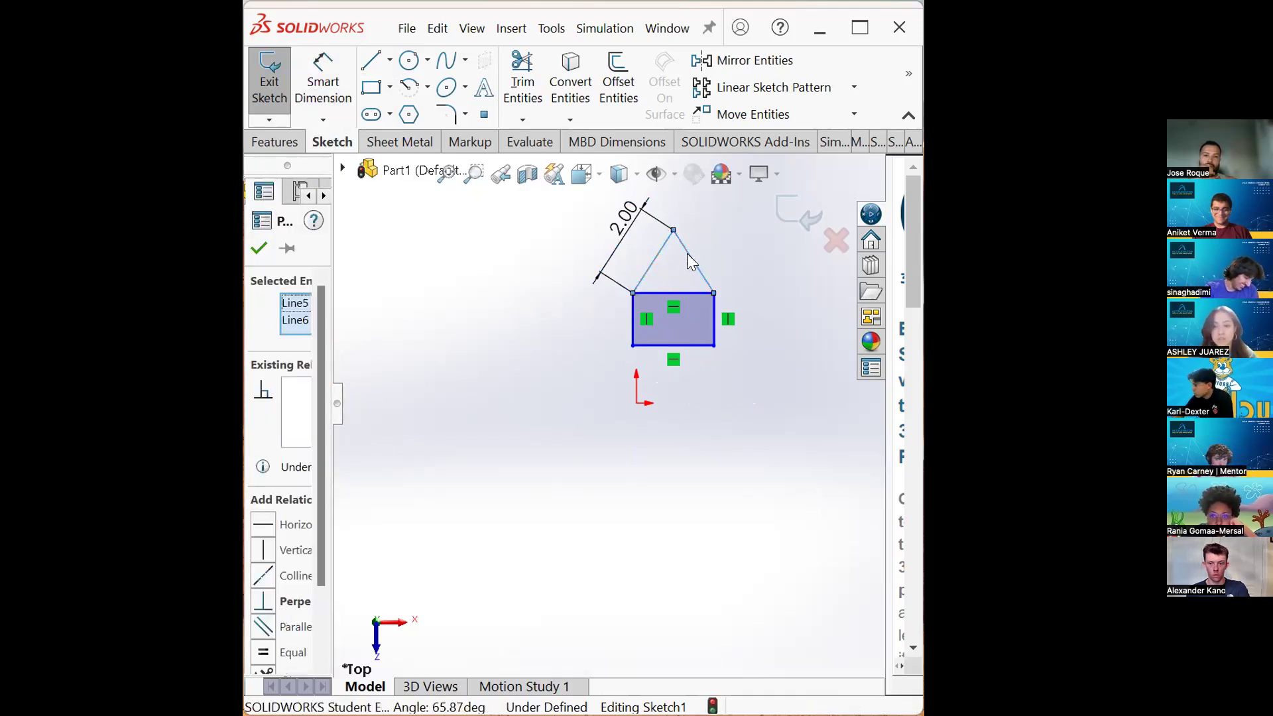
{"action": "left_click", "coordinate": [337, 403]}
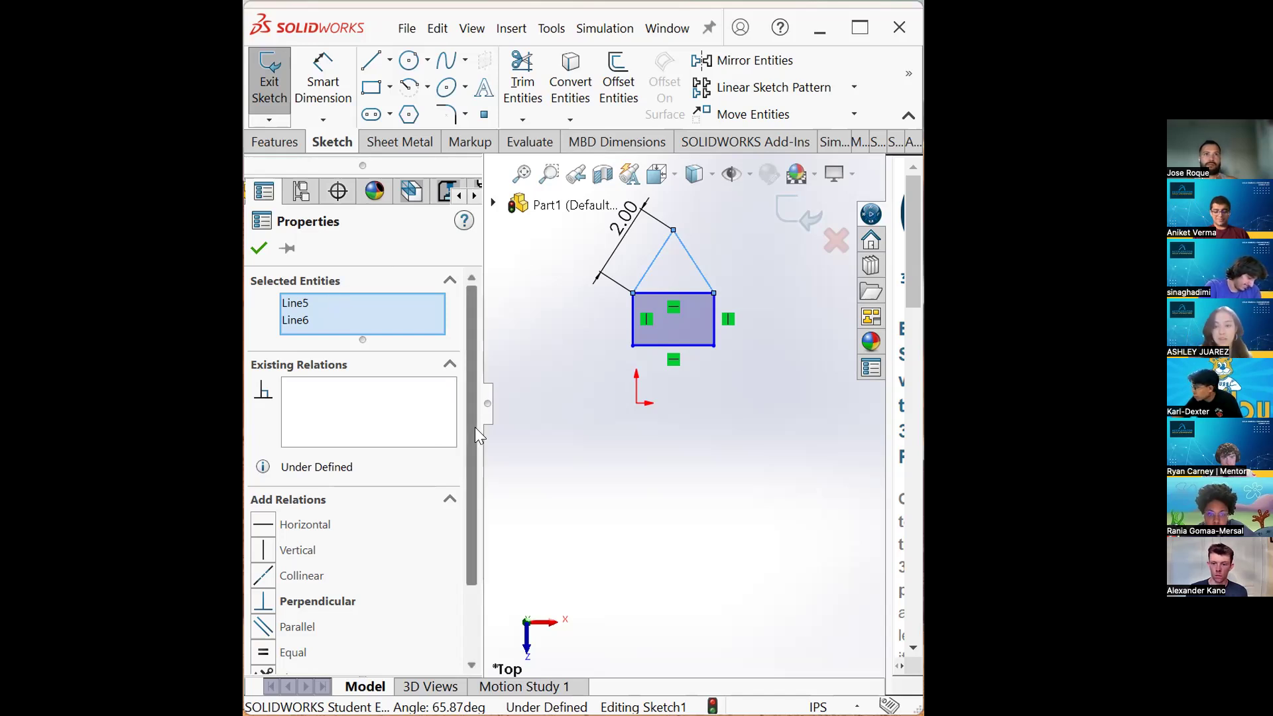
{"action": "scroll", "coordinate": [469, 476], "scroll_direction": "down", "scroll_amount": 1}
{"action": "scroll", "coordinate": [469, 490], "scroll_direction": "down", "scroll_amount": 3}
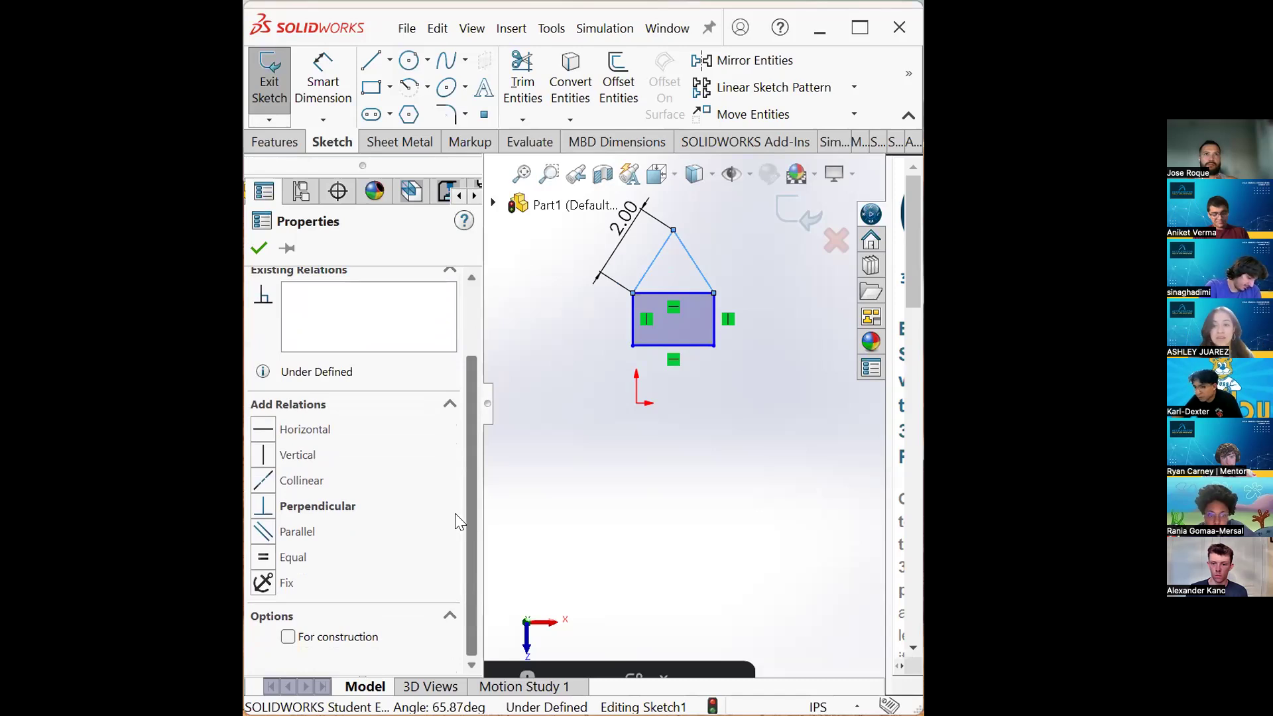
{"action": "left_click", "coordinate": [293, 557]}
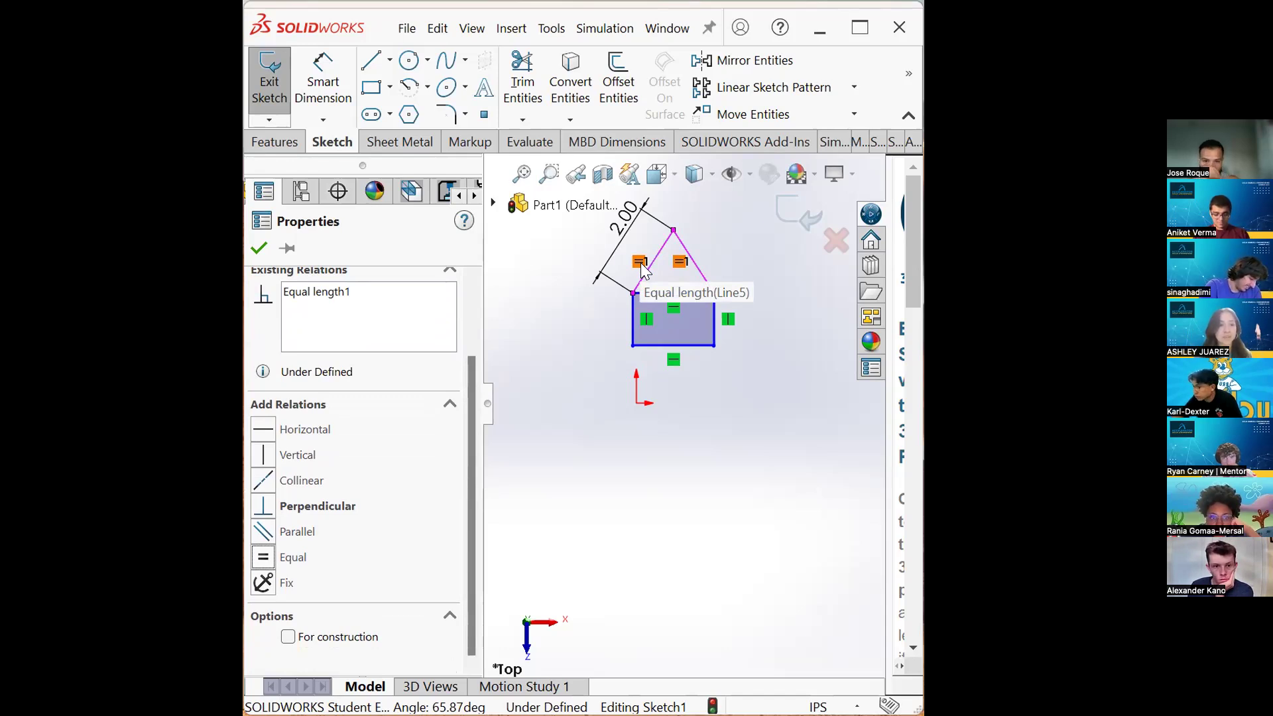
- Try to dimension the right roof line with Smart Dimension, cancelling the driven-dimension prompt
{"action": "left_click", "coordinate": [759, 450]}
{"action": "left_click", "coordinate": [331, 104]}
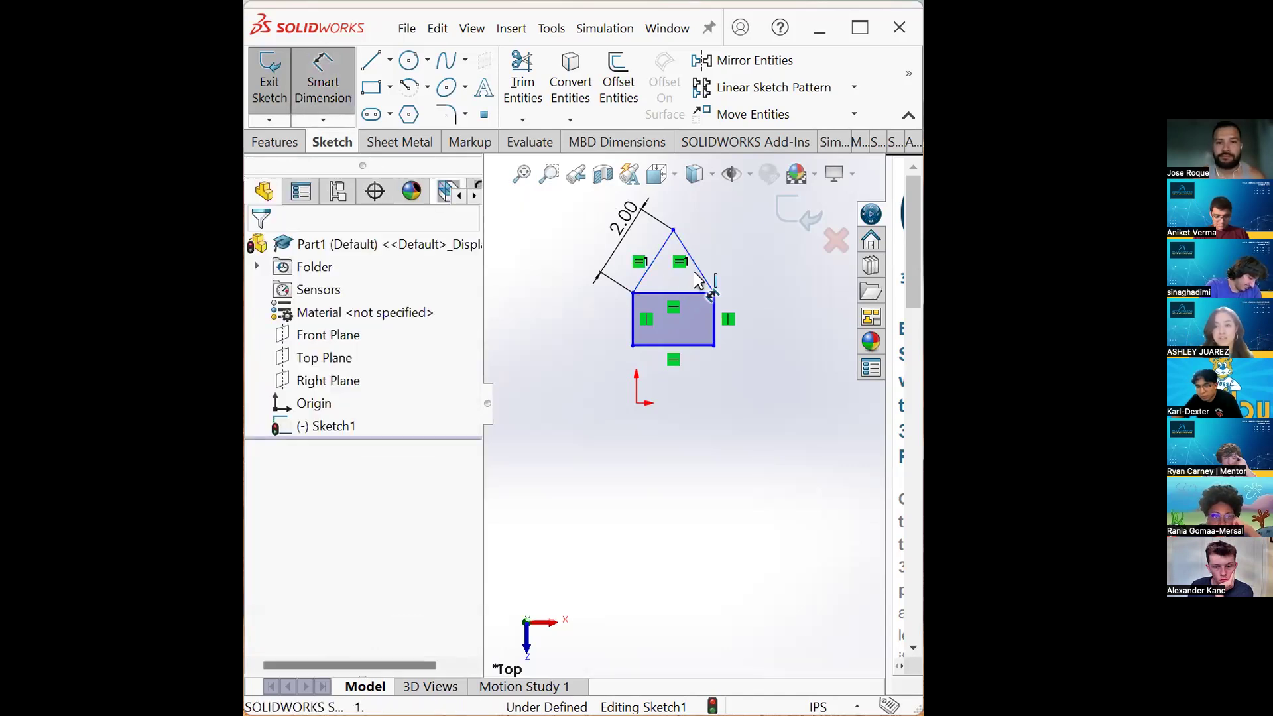
{"action": "left_click", "coordinate": [716, 266]}
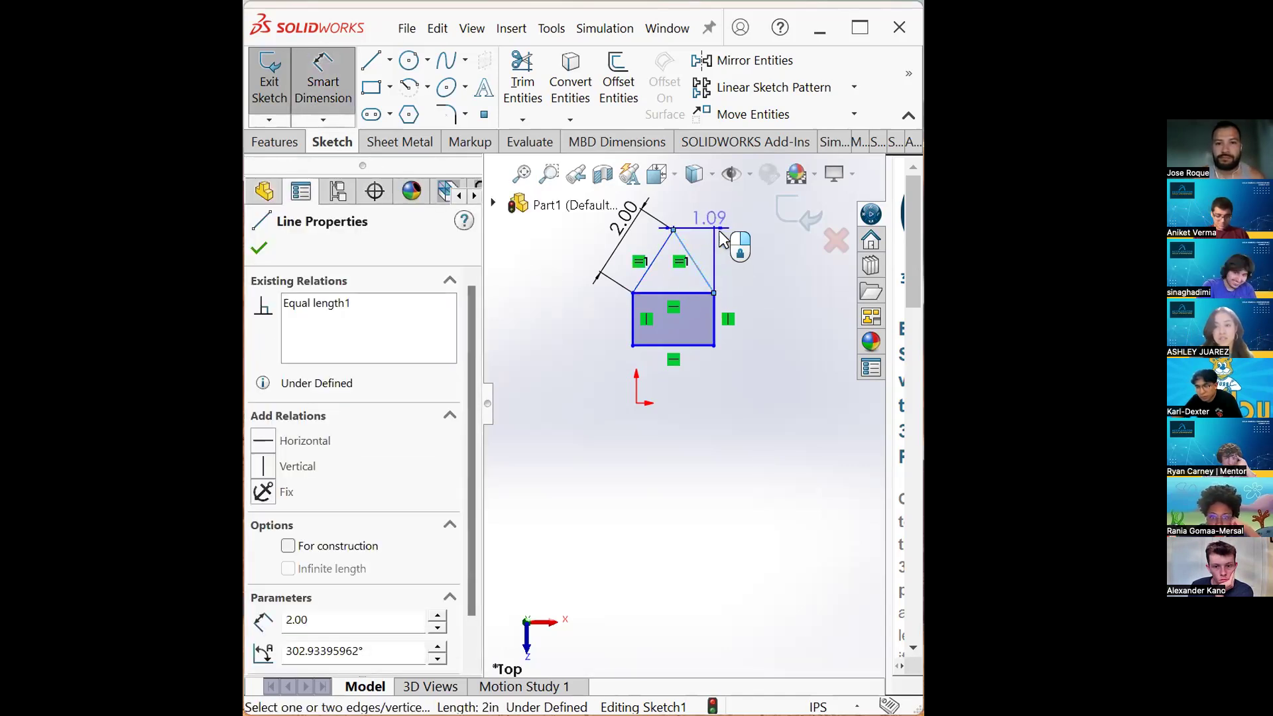
{"action": "left_click", "coordinate": [724, 228]}
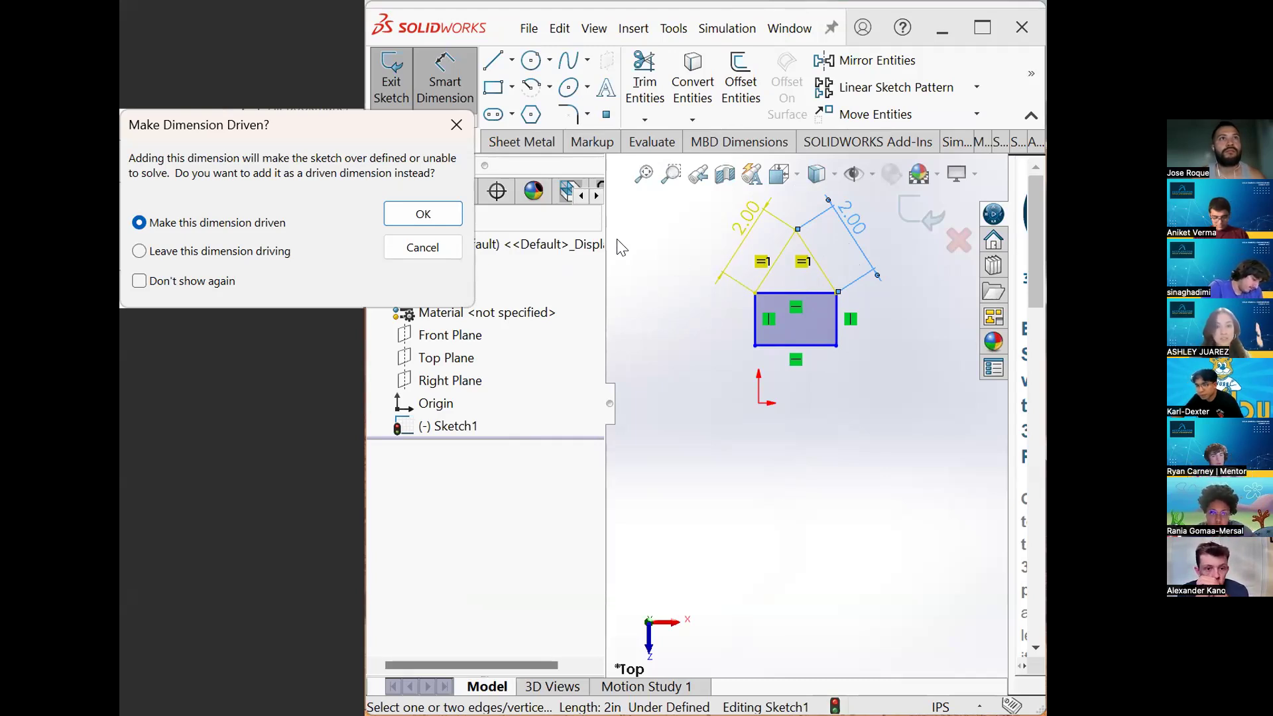
{"action": "left_click", "coordinate": [408, 254]}
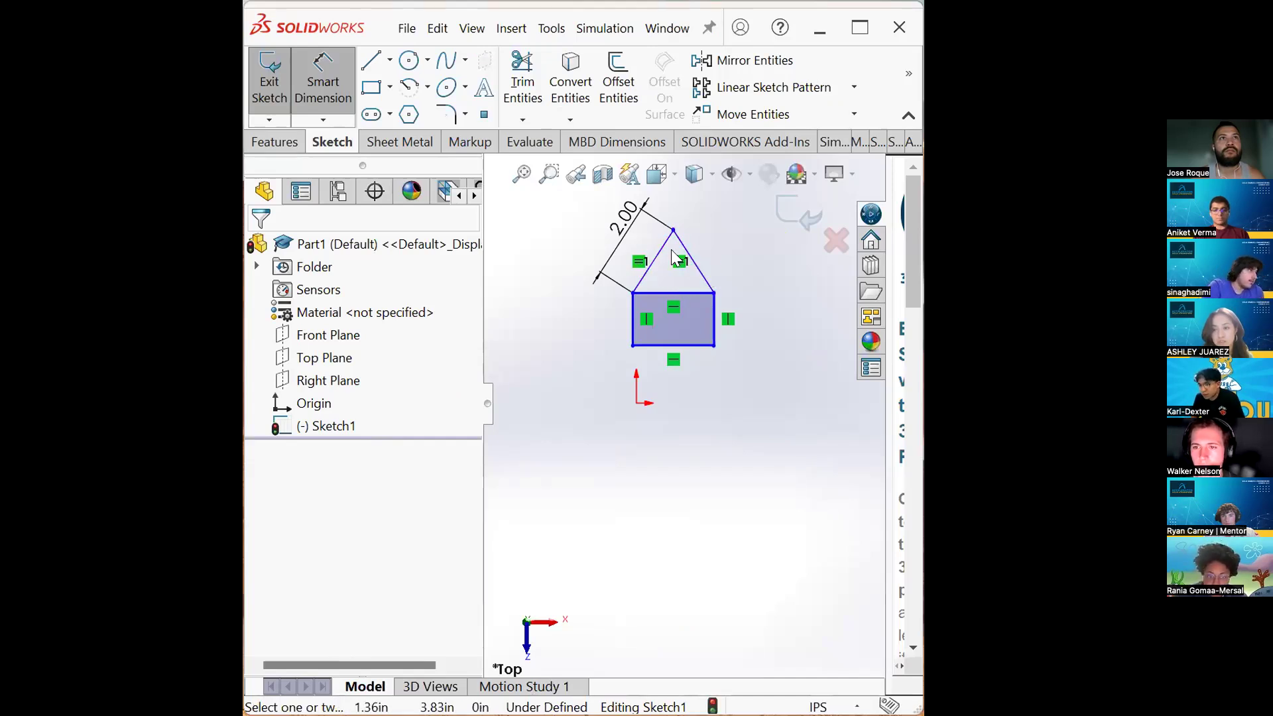
- Trim away both roof lines and redraw them as two lines from the rectangle's top corners to a shared peak
{"action": "left_click", "coordinate": [523, 74]}
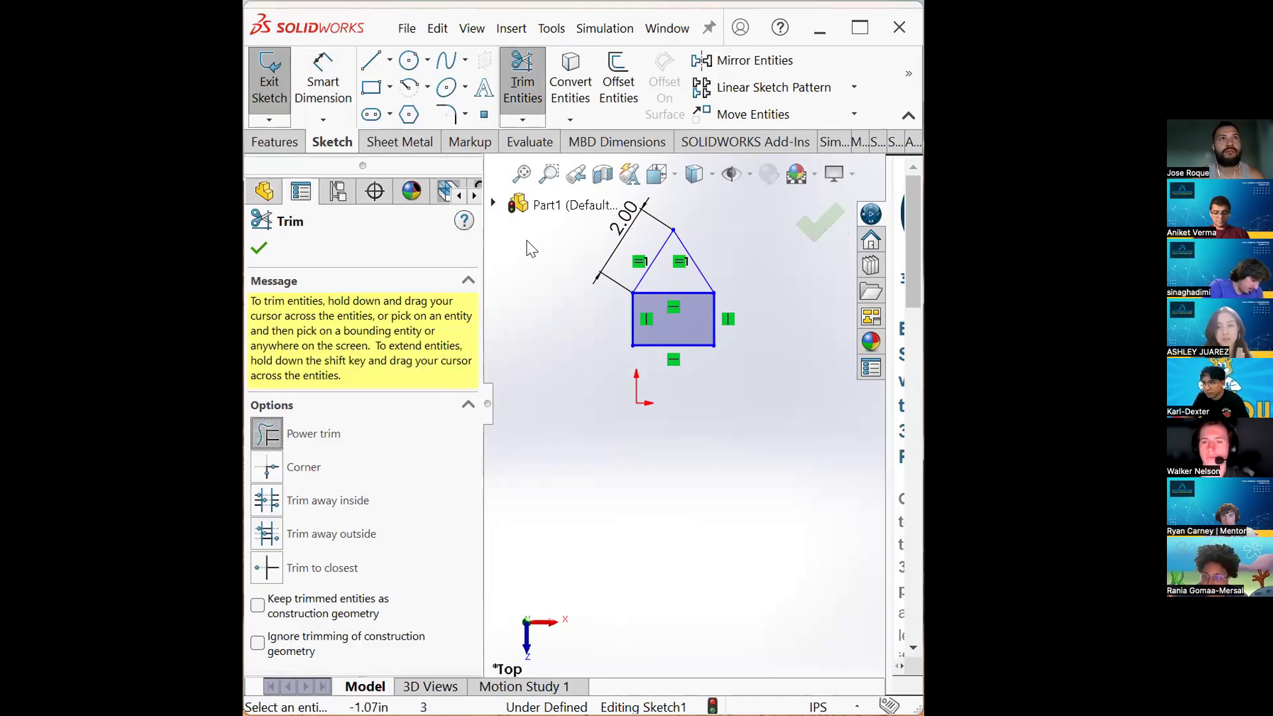
{"action": "mouse_move", "coordinate": [531, 250]}
{"action": "left_mouse_down"}
{"action": "mouse_move", "coordinate": [633, 278]}
{"action": "mouse_move", "coordinate": [716, 266]}
{"action": "left_mouse_up"}
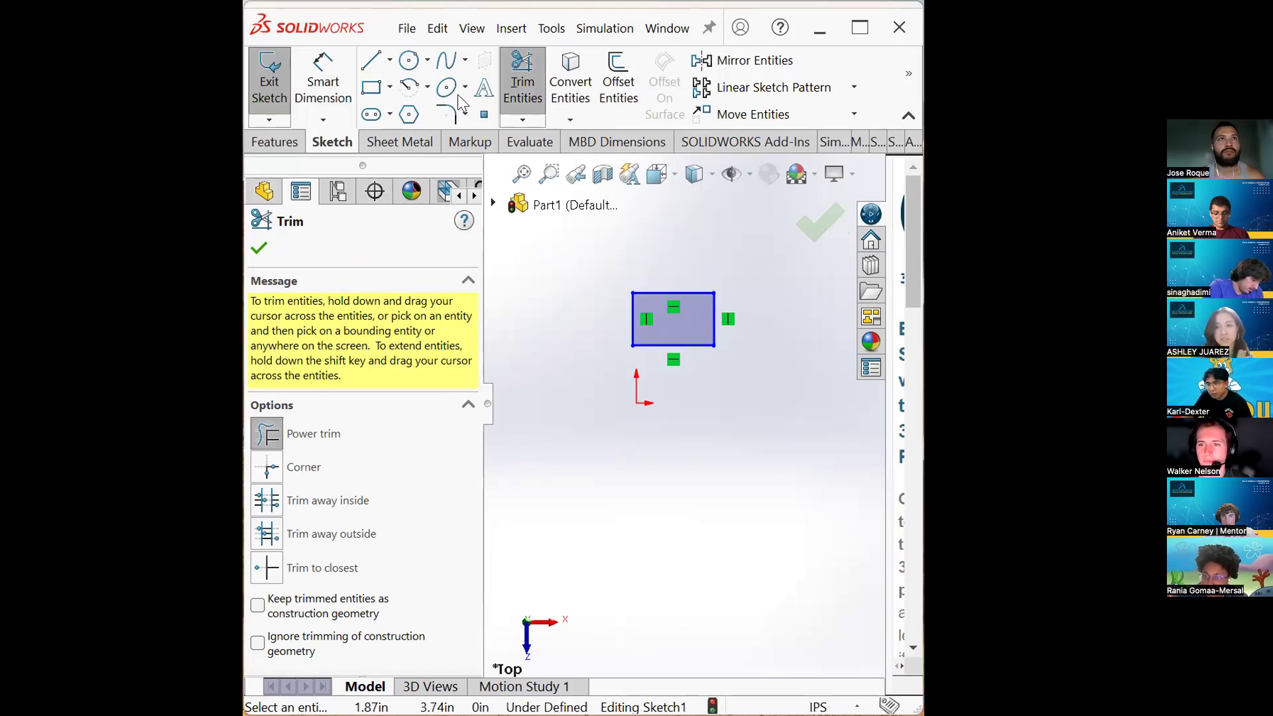
{"action": "left_click", "coordinate": [372, 61]}
{"action": "left_click_drag", "start_coordinate": [633, 293], "coordinate": [672, 223]}
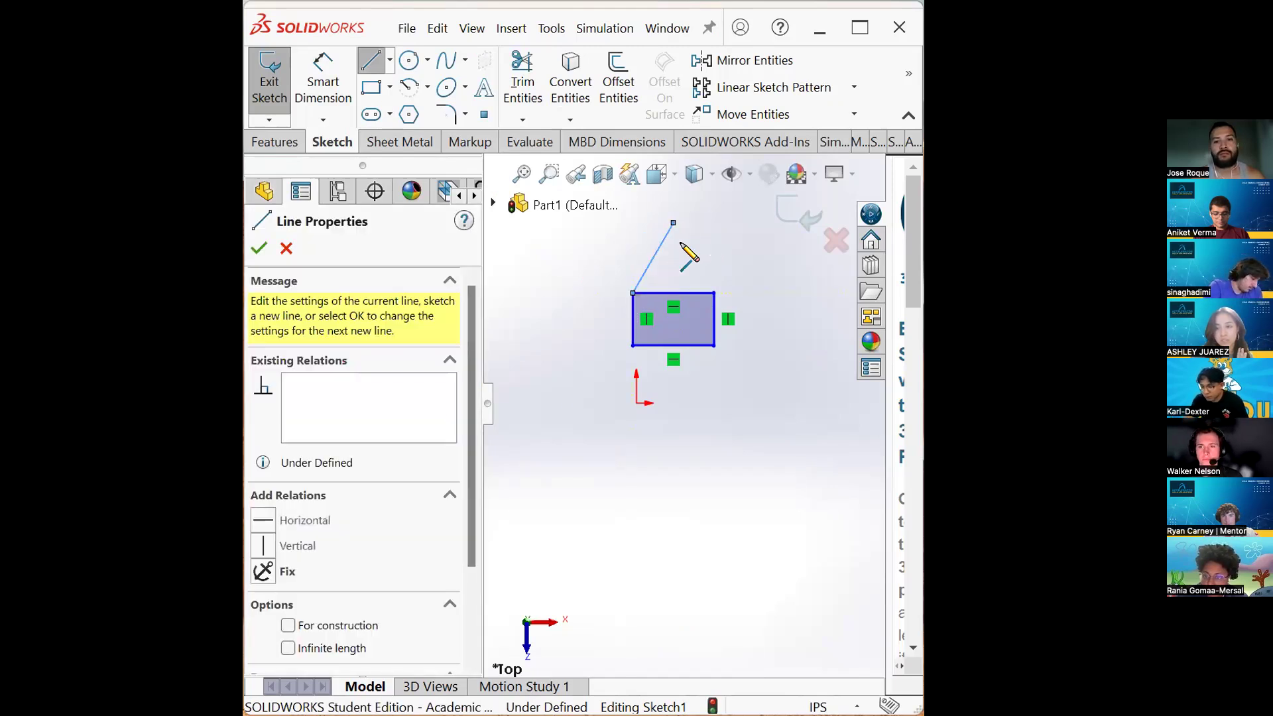
{"action": "left_click", "coordinate": [714, 292]}
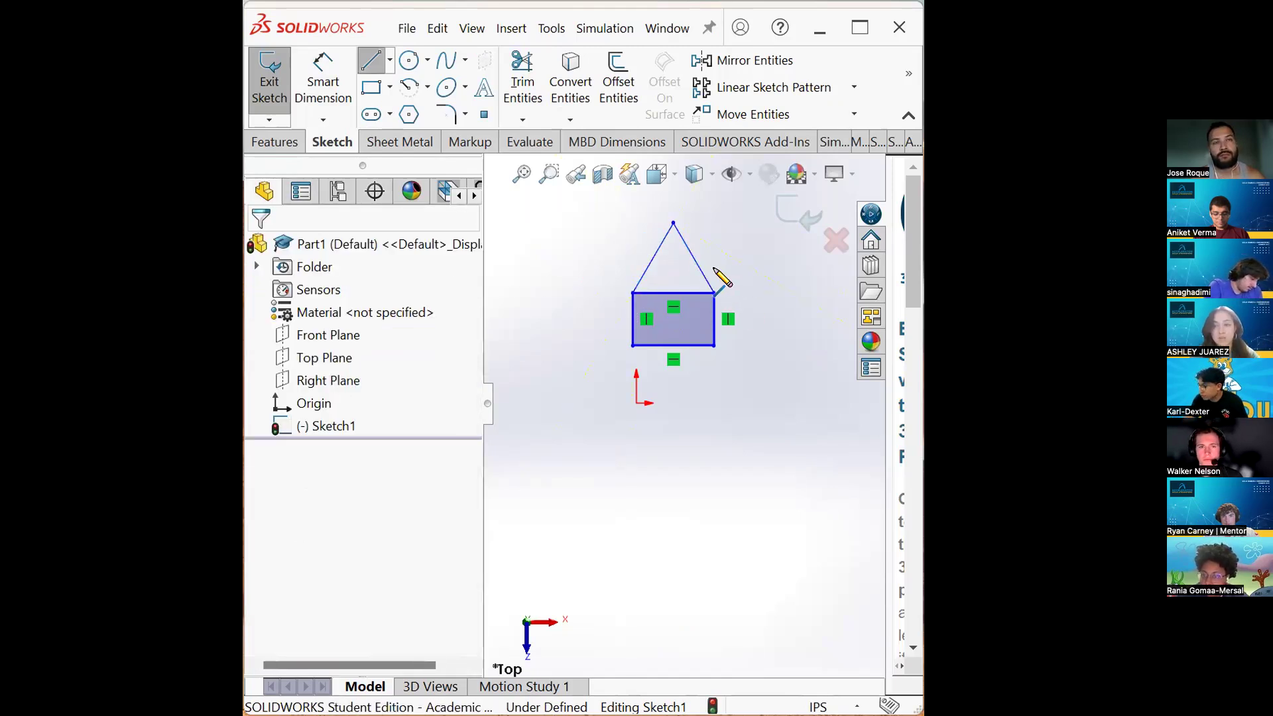
{"action": "key", "text": "Escape"}
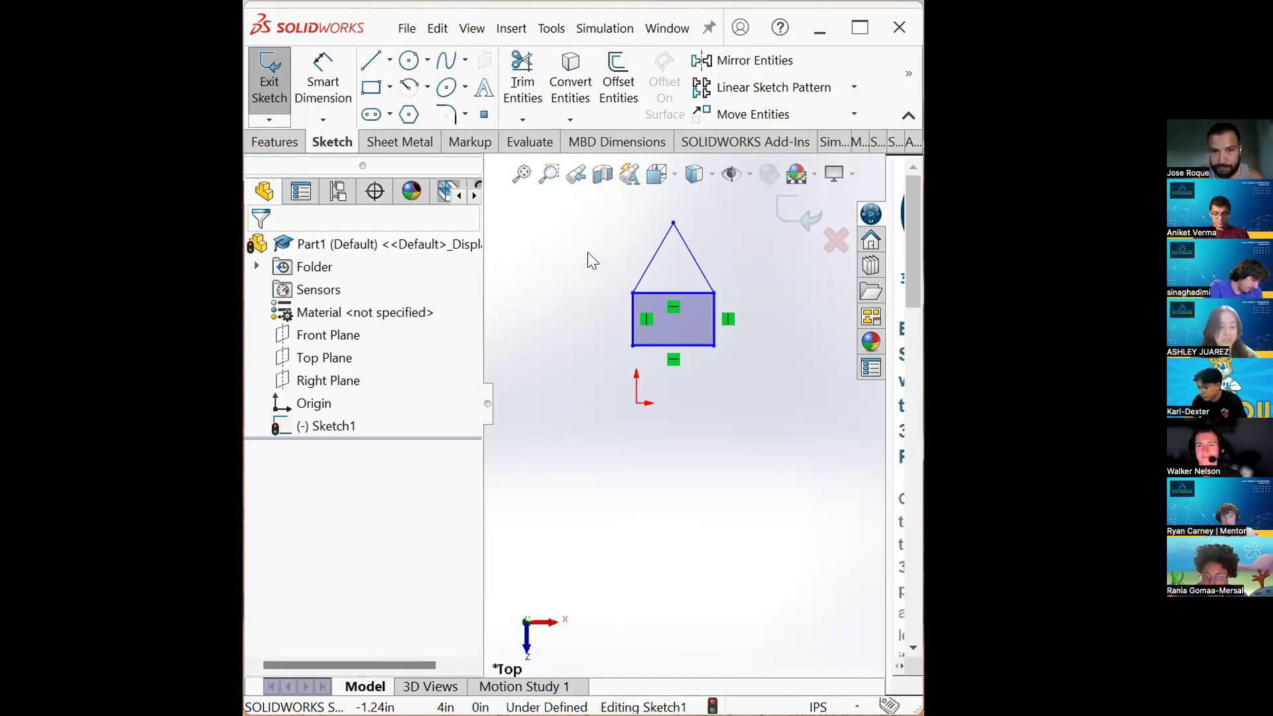
- Add an Equal relation between the two new roof lines
{"action": "left_click", "coordinate": [658, 253]}
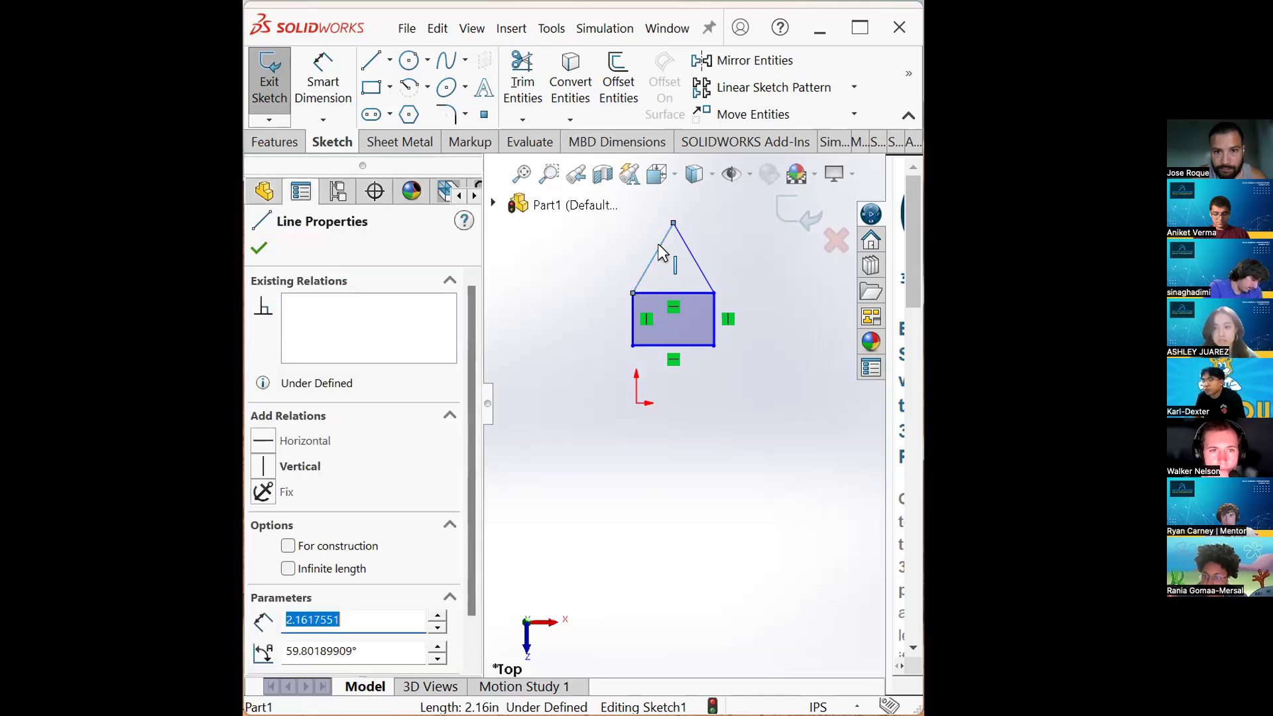
{"action": "left_click", "coordinate": [693, 255], "text": "ctrl"}
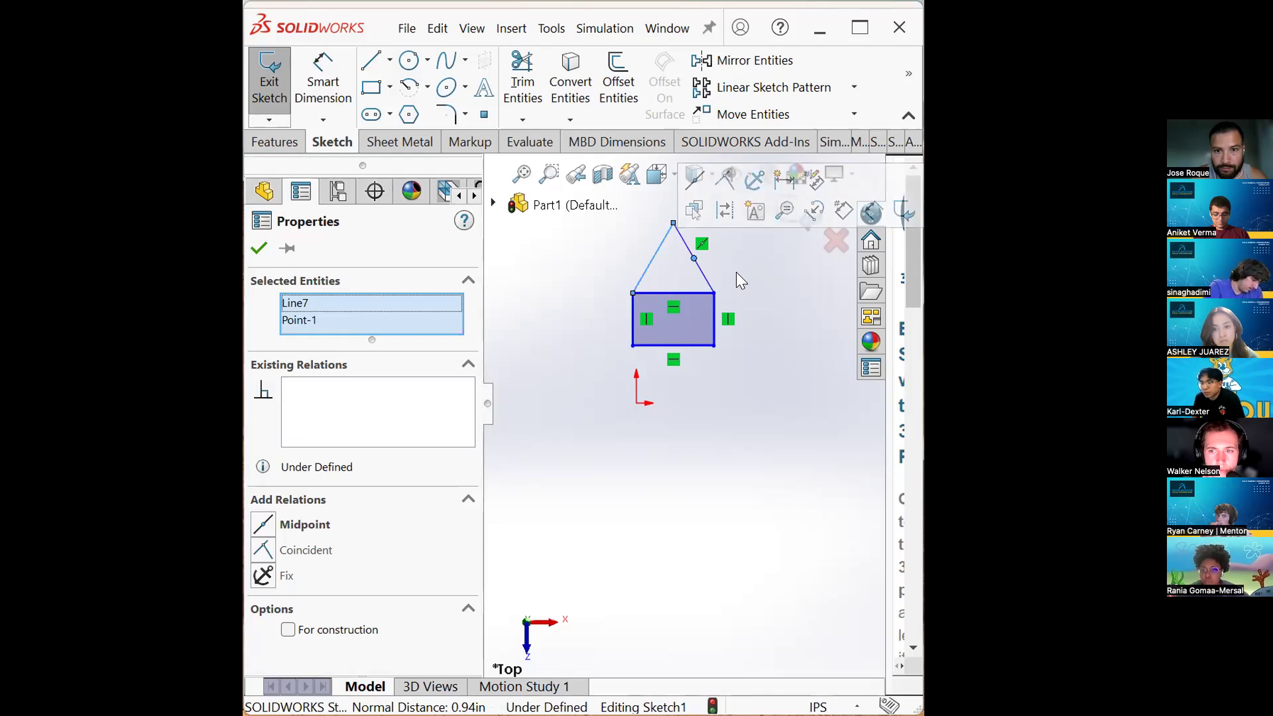
{"action": "right_click", "coordinate": [312, 321]}
{"action": "left_click", "coordinate": [363, 365]}
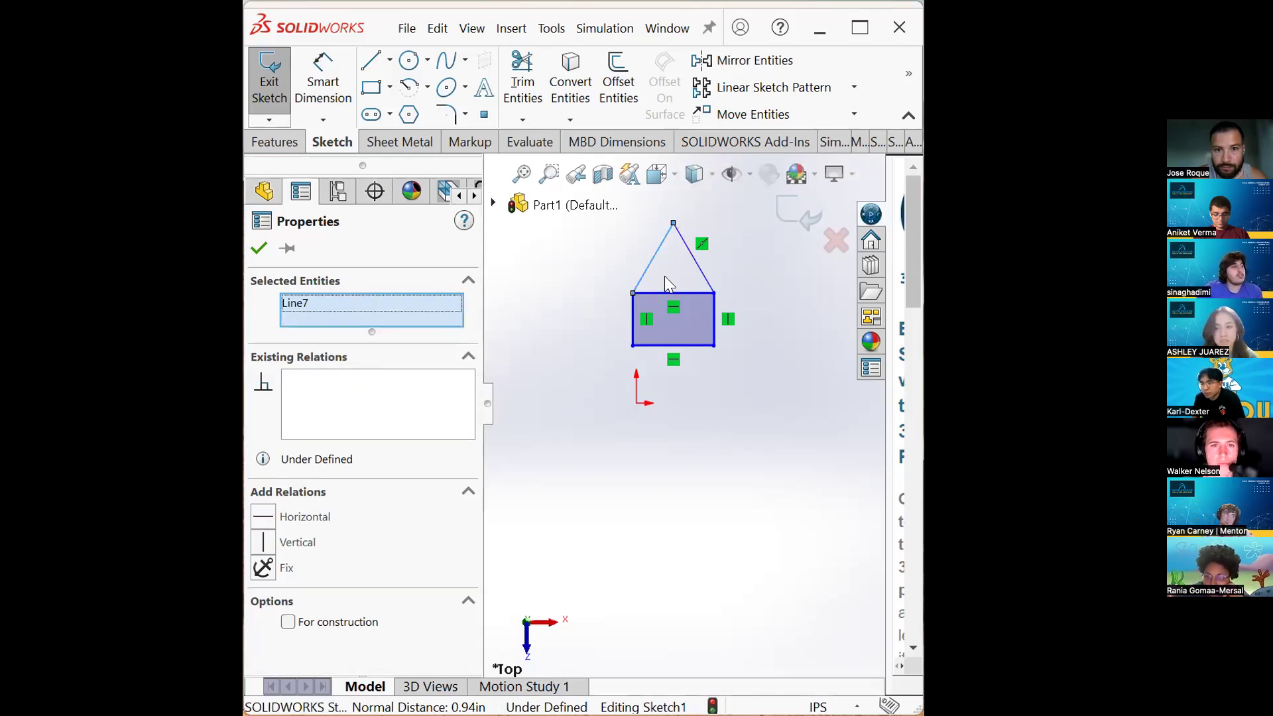
{"action": "left_click", "coordinate": [704, 279]}
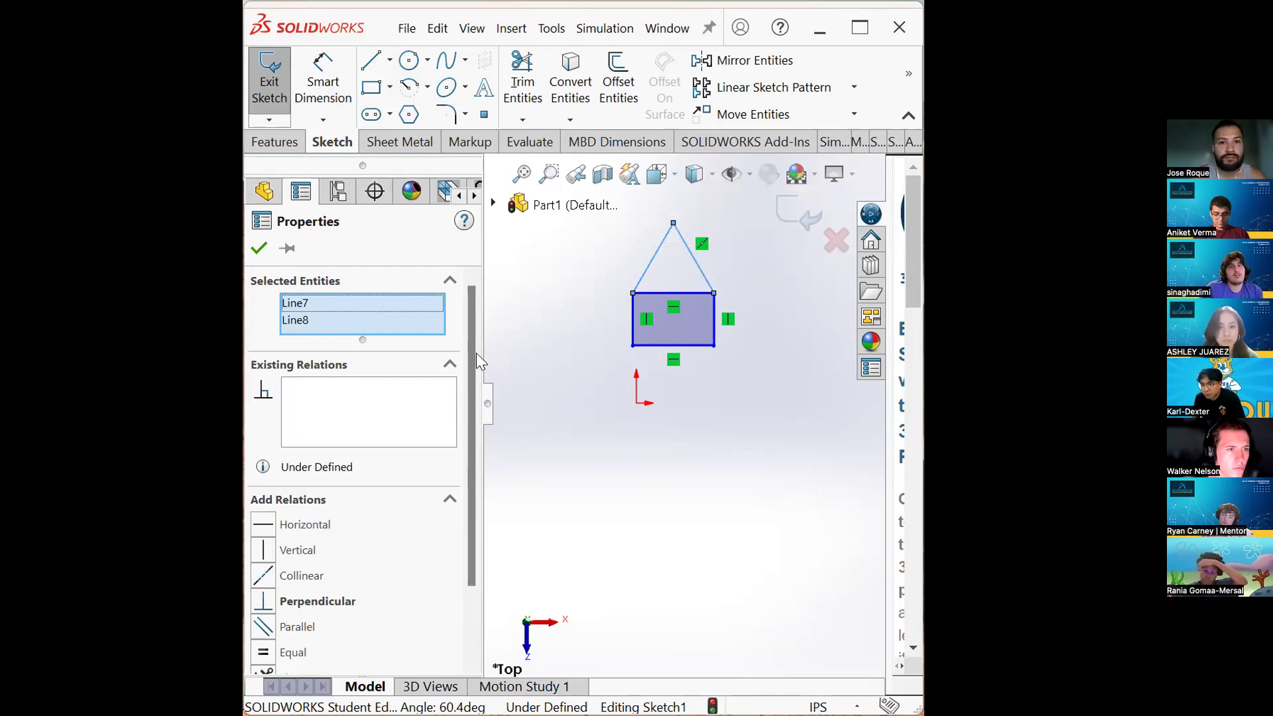
{"action": "left_click_drag", "start_coordinate": [472, 369], "coordinate": [466, 422]}
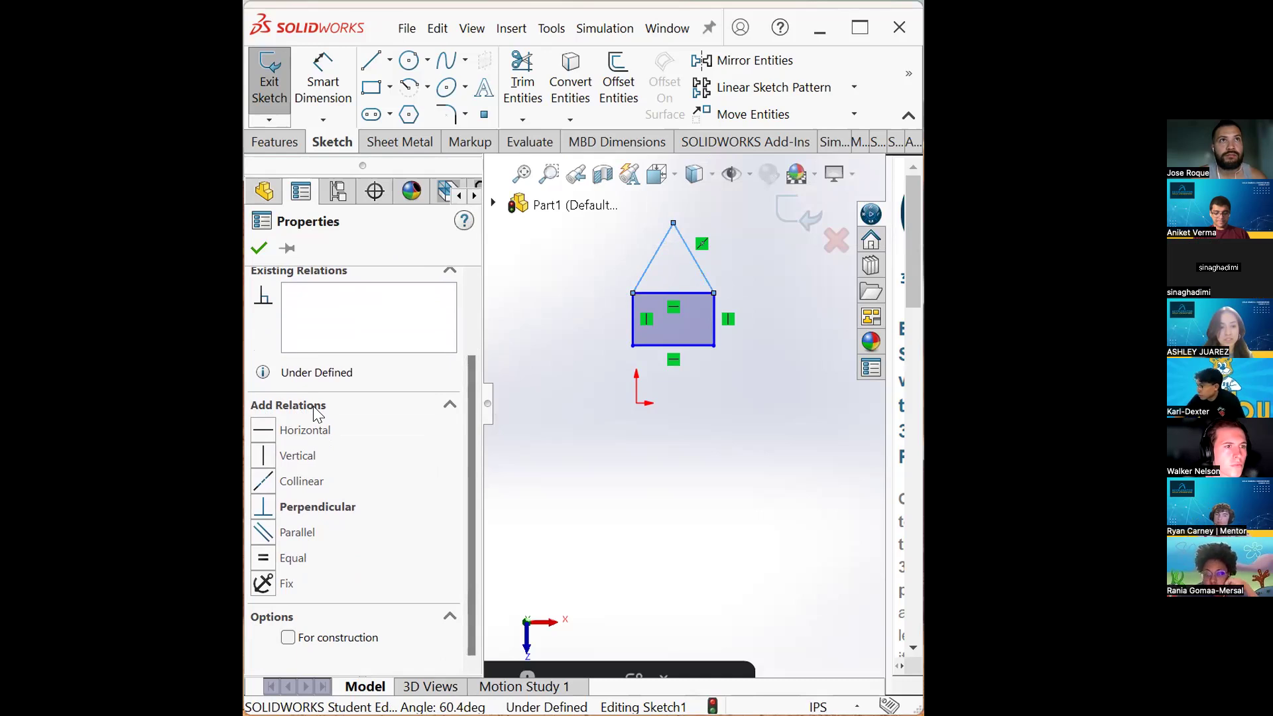
{"action": "left_click", "coordinate": [293, 559]}
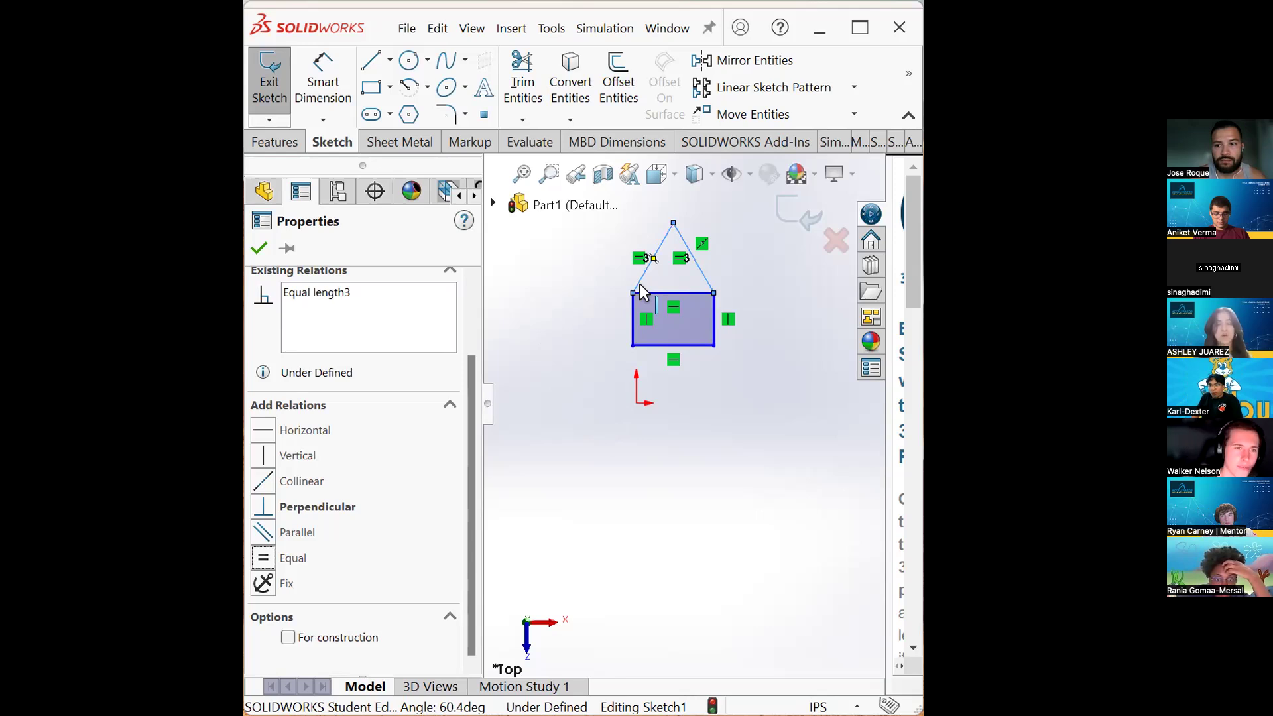
- Dimension the left roof line to 2
{"action": "left_click", "coordinate": [559, 307]}
{"action": "left_click", "coordinate": [323, 81]}
{"action": "left_click", "coordinate": [652, 258]}
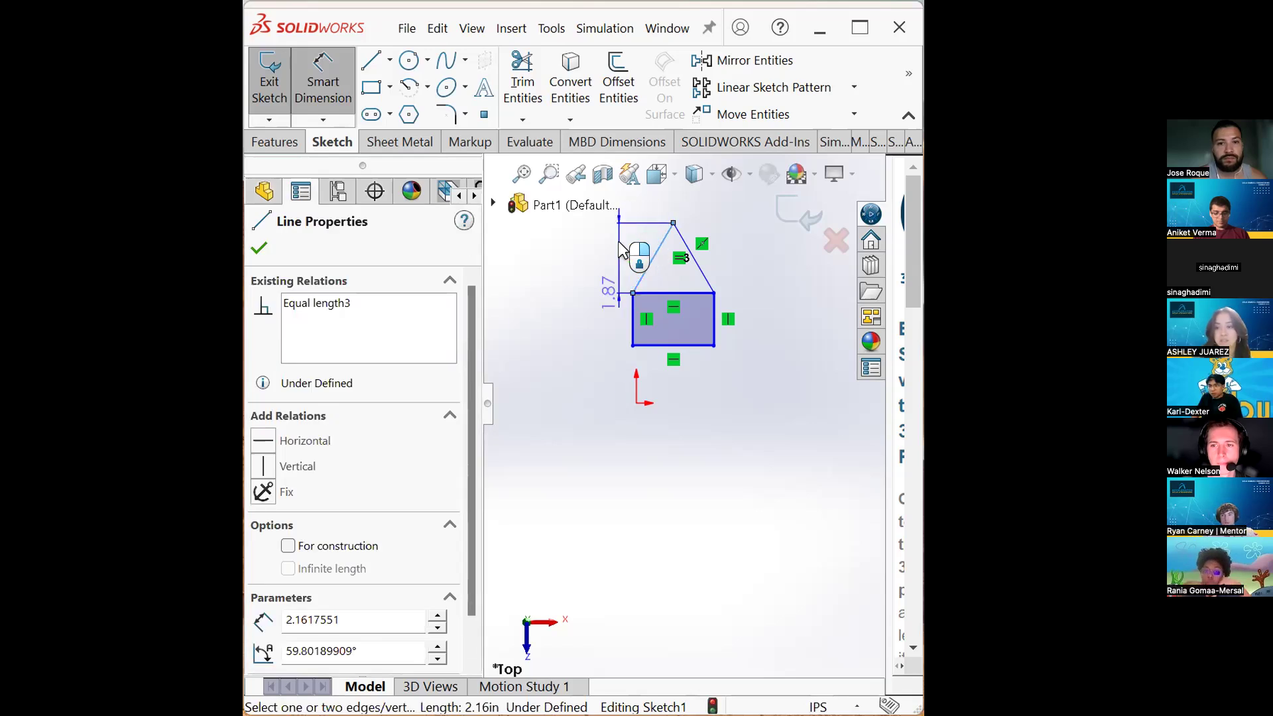
{"action": "left_click", "coordinate": [627, 228]}
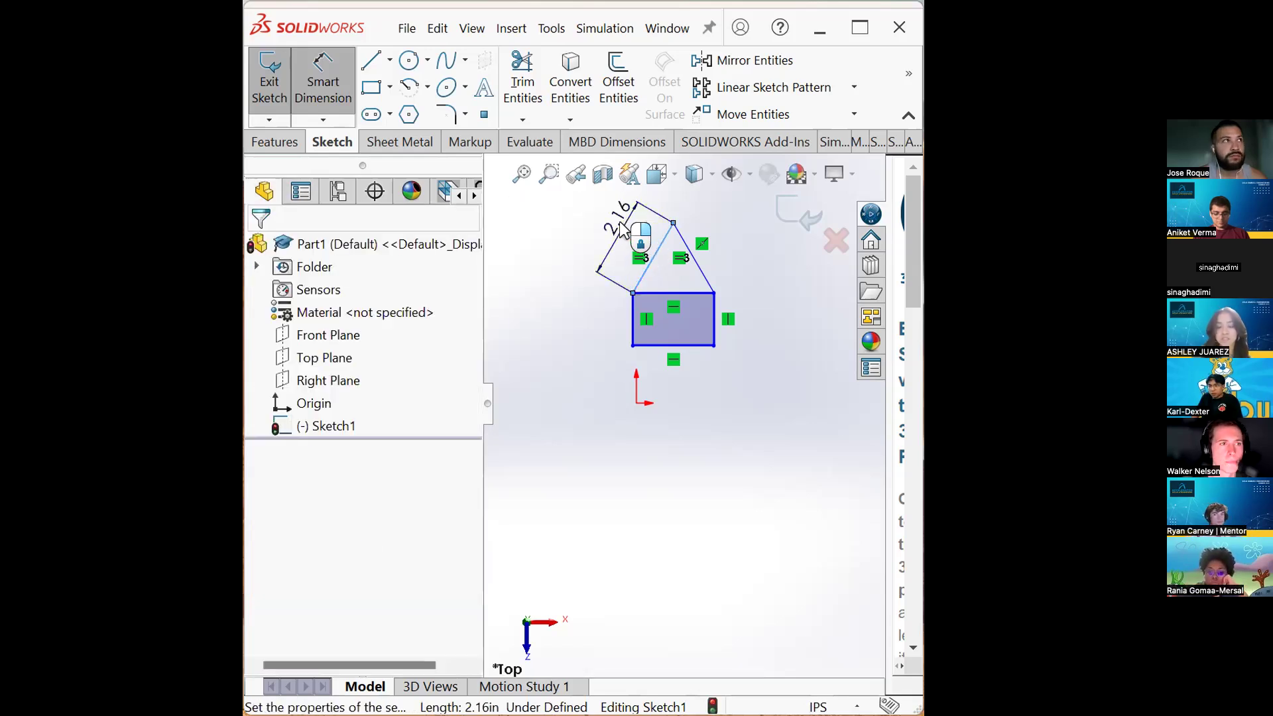
{"action": "left_click", "coordinate": [620, 224]}
{"action": "type", "text": "2"}
{"action": "key", "text": "Return"}
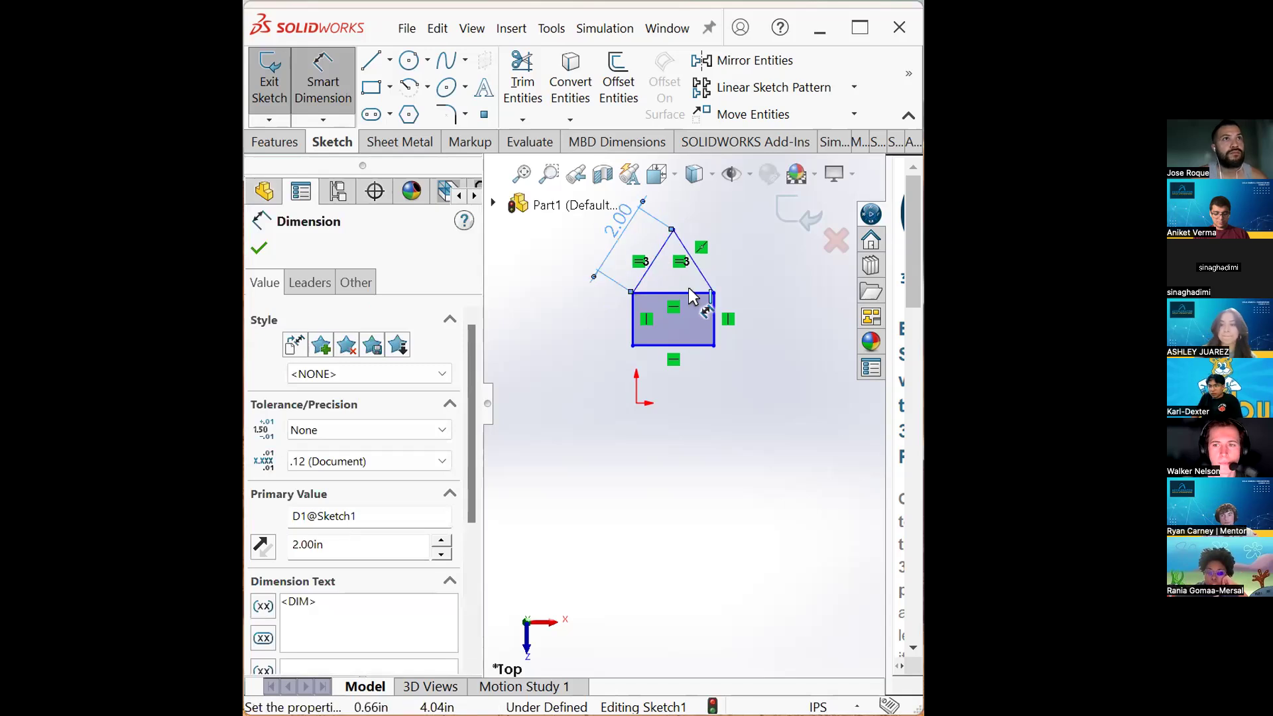
{"action": "key", "text": "Escape"}
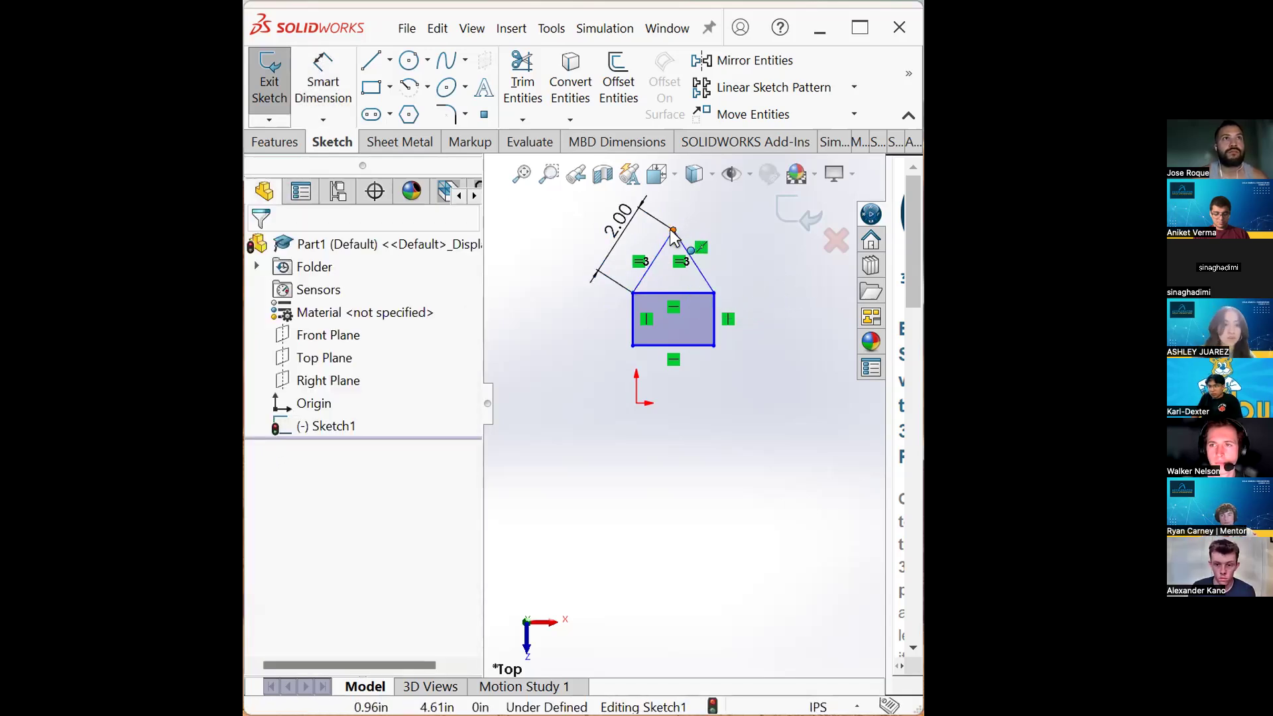
- Drag the roof peak to the right to reshape the sketch
{"action": "left_click", "coordinate": [672, 230]}
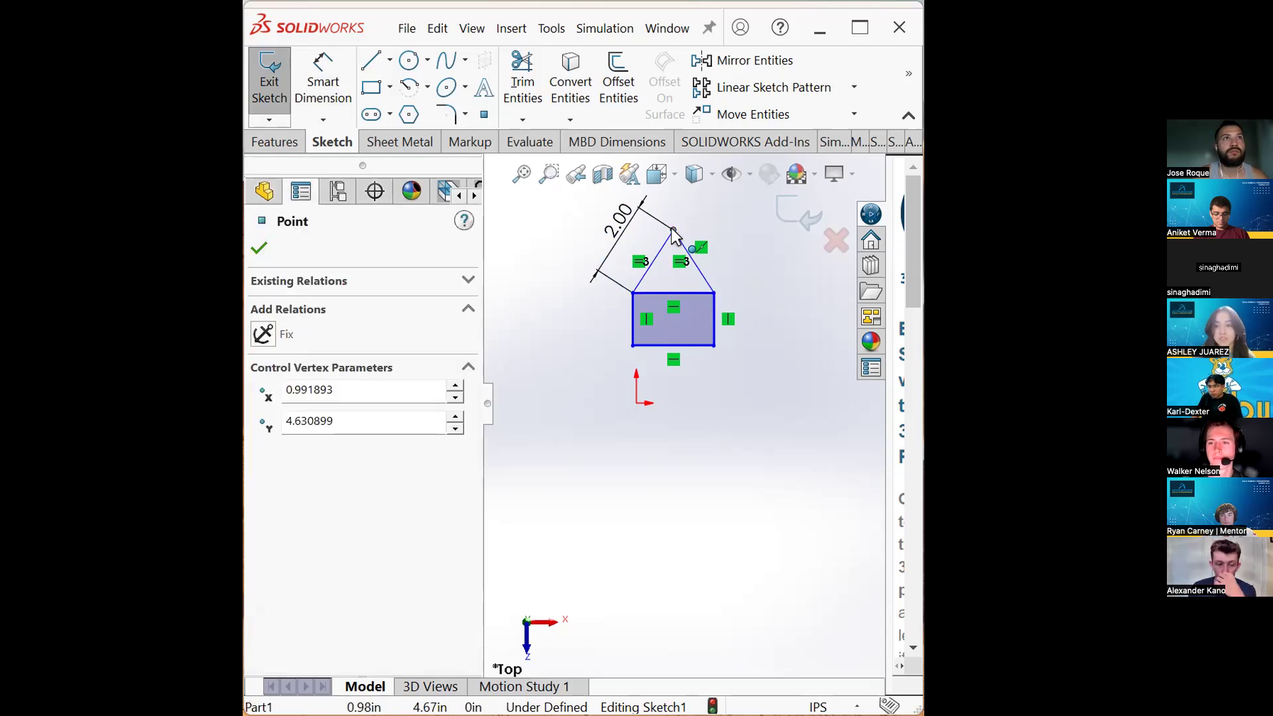
{"action": "mouse_move", "coordinate": [672, 229]}
{"action": "left_mouse_down"}
{"action": "mouse_move", "coordinate": [669, 250]}
{"action": "mouse_move", "coordinate": [701, 237]}
{"action": "mouse_move", "coordinate": [662, 247]}
{"action": "mouse_move", "coordinate": [700, 244]}
{"action": "mouse_move", "coordinate": [666, 256]}
{"action": "mouse_move", "coordinate": [708, 245]}
{"action": "mouse_move", "coordinate": [678, 246]}
{"action": "mouse_move", "coordinate": [699, 236]}
{"action": "mouse_move", "coordinate": [687, 223]}
{"action": "left_mouse_up"}
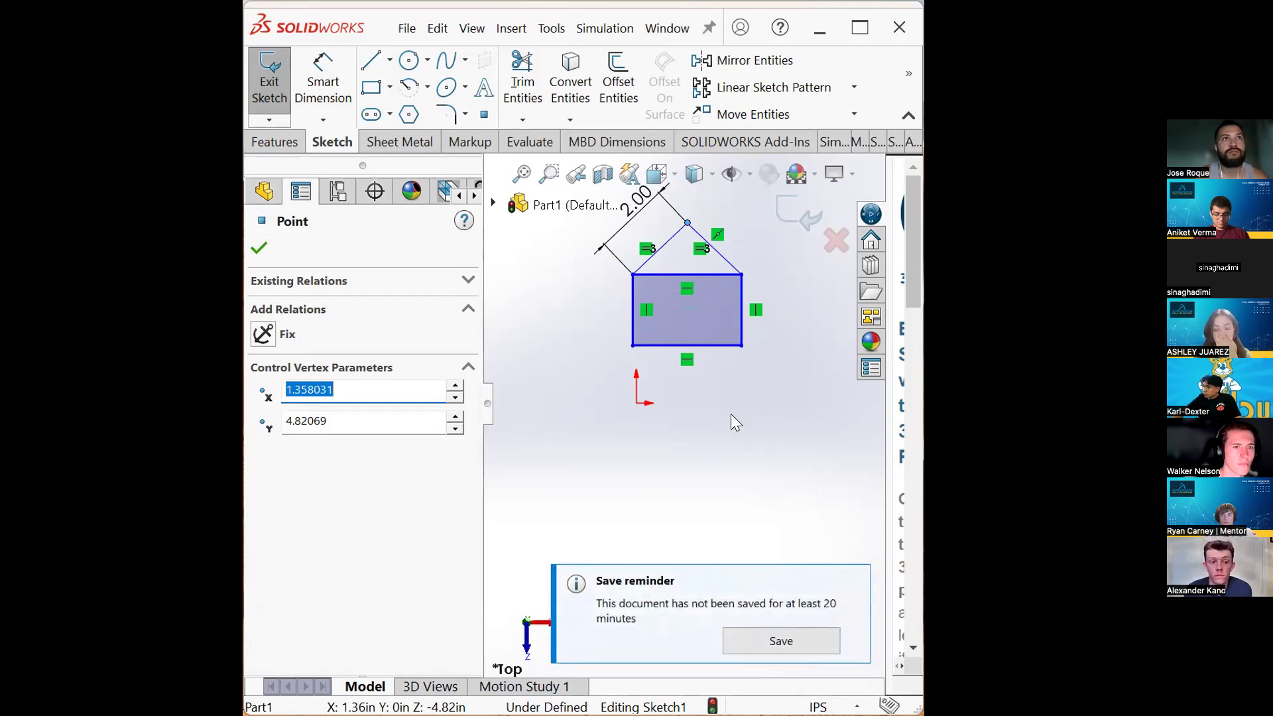
{"action": "left_click", "coordinate": [730, 414]}
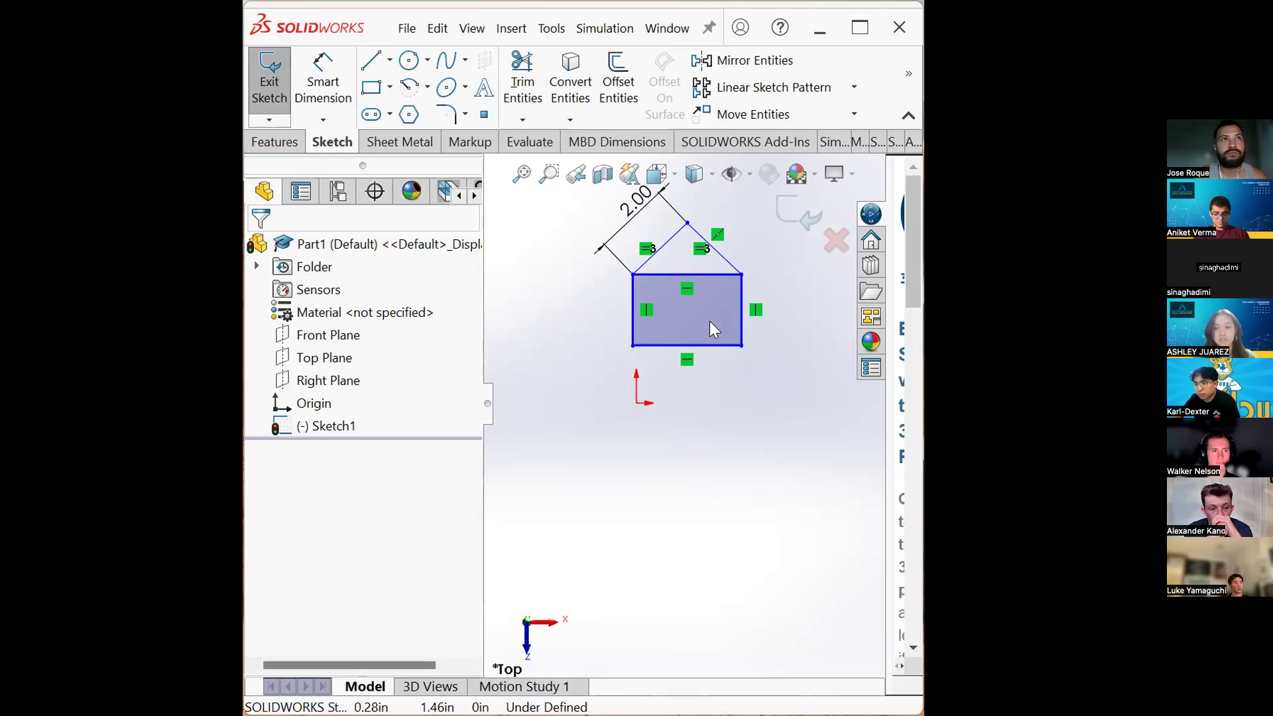
- Make the rectangle's bottom-left corner coincident with the origin
{"action": "left_click", "coordinate": [633, 344]}
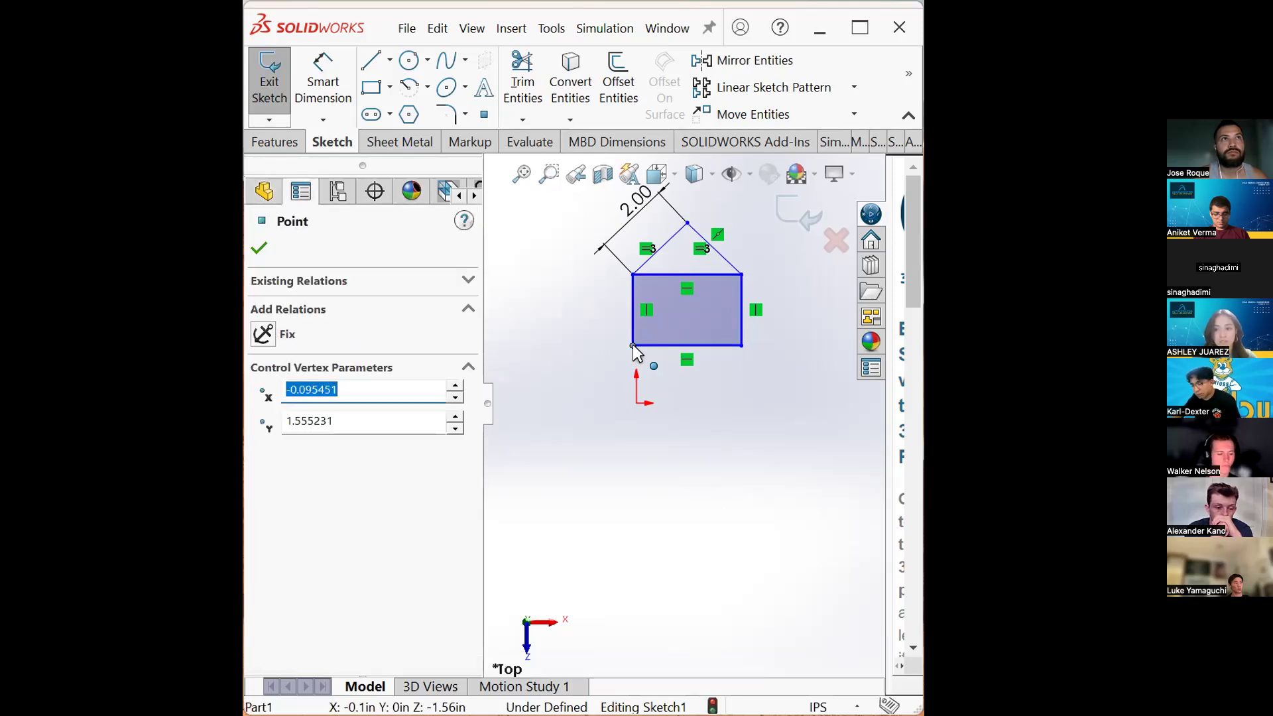
{"action": "left_click", "coordinate": [636, 403], "text": "ctrl"}
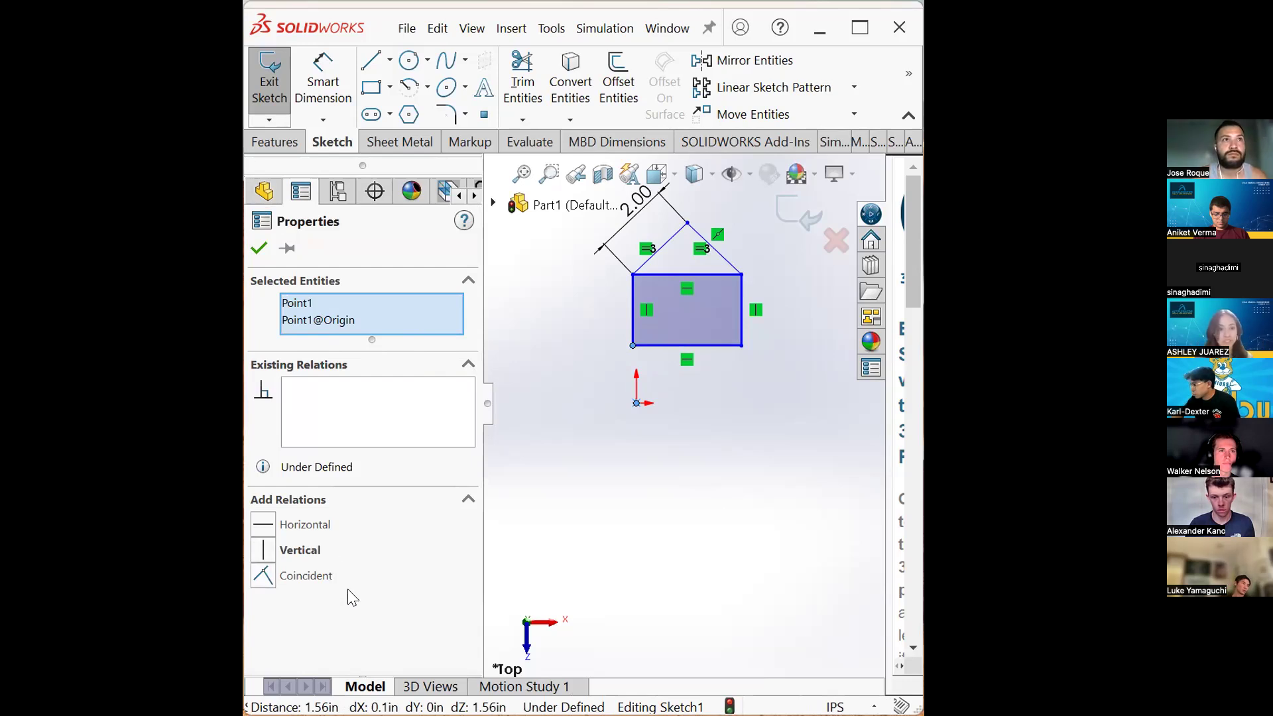
{"action": "left_click", "coordinate": [308, 579]}
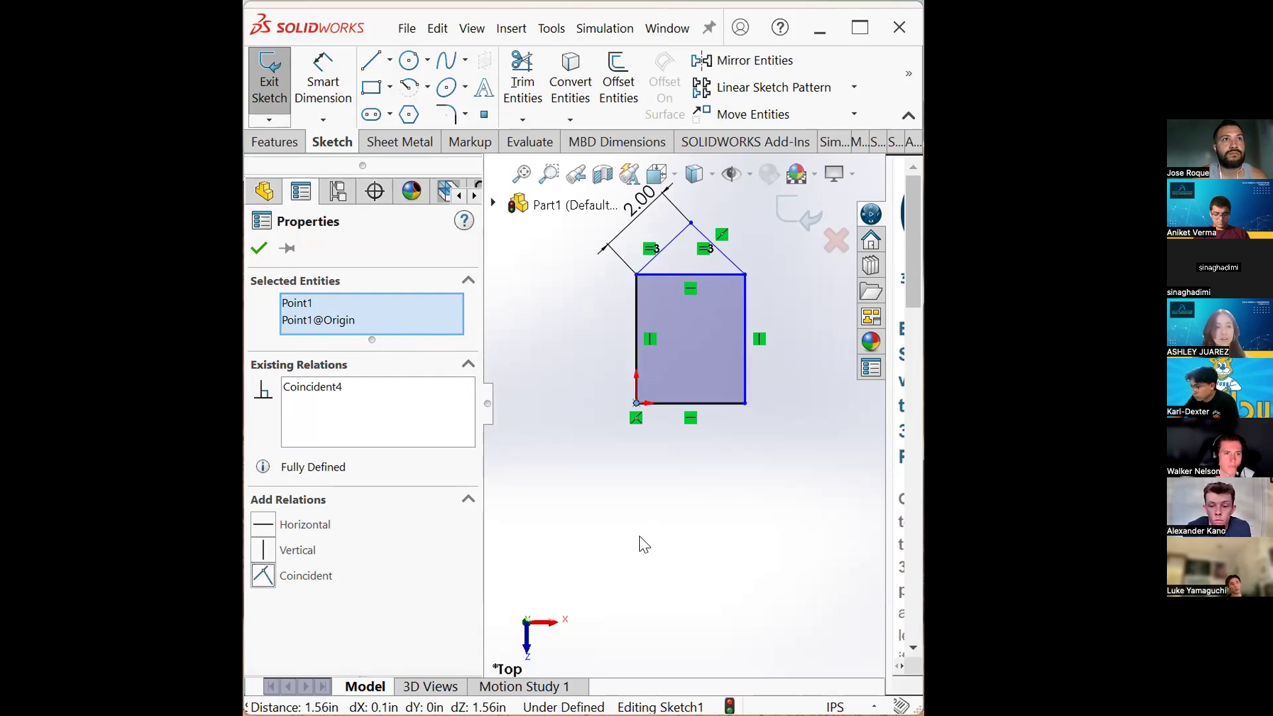
{"action": "left_click", "coordinate": [643, 497]}
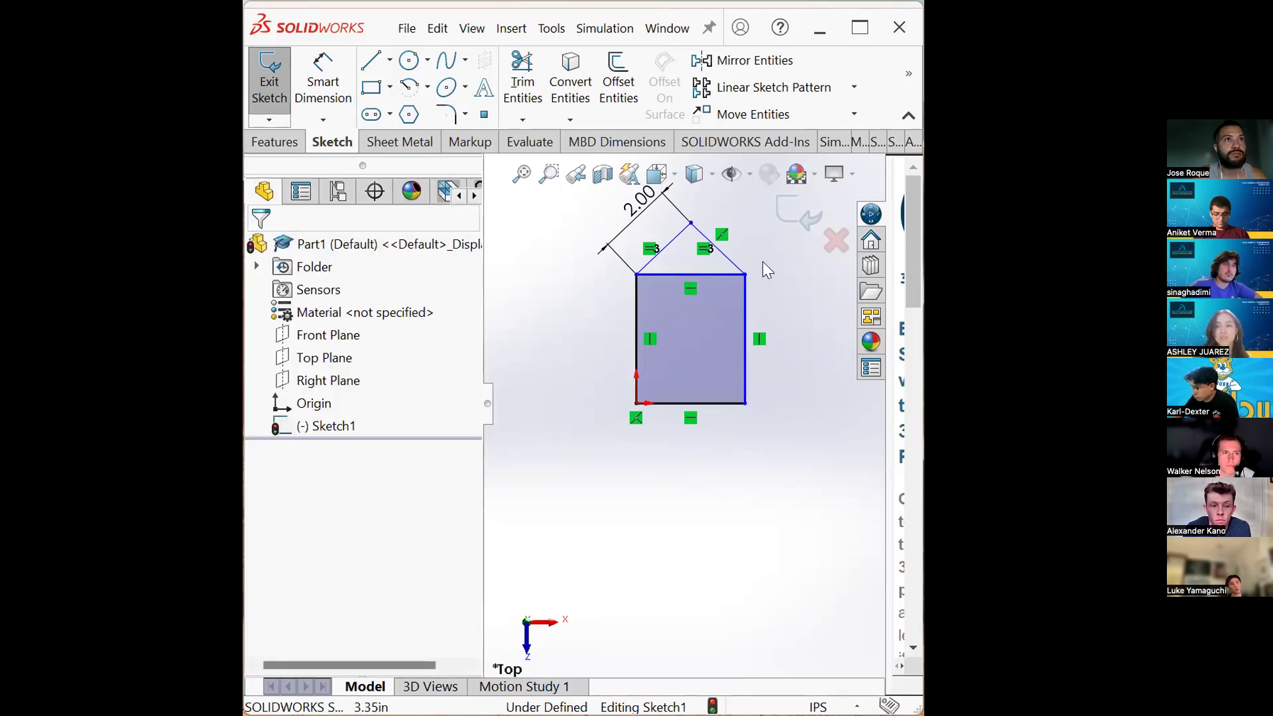
- Drag the rectangle's top-right corner down and add an Equal relation between its left and bottom edges
{"action": "left_click_drag", "start_coordinate": [744, 272], "coordinate": [746, 337]}
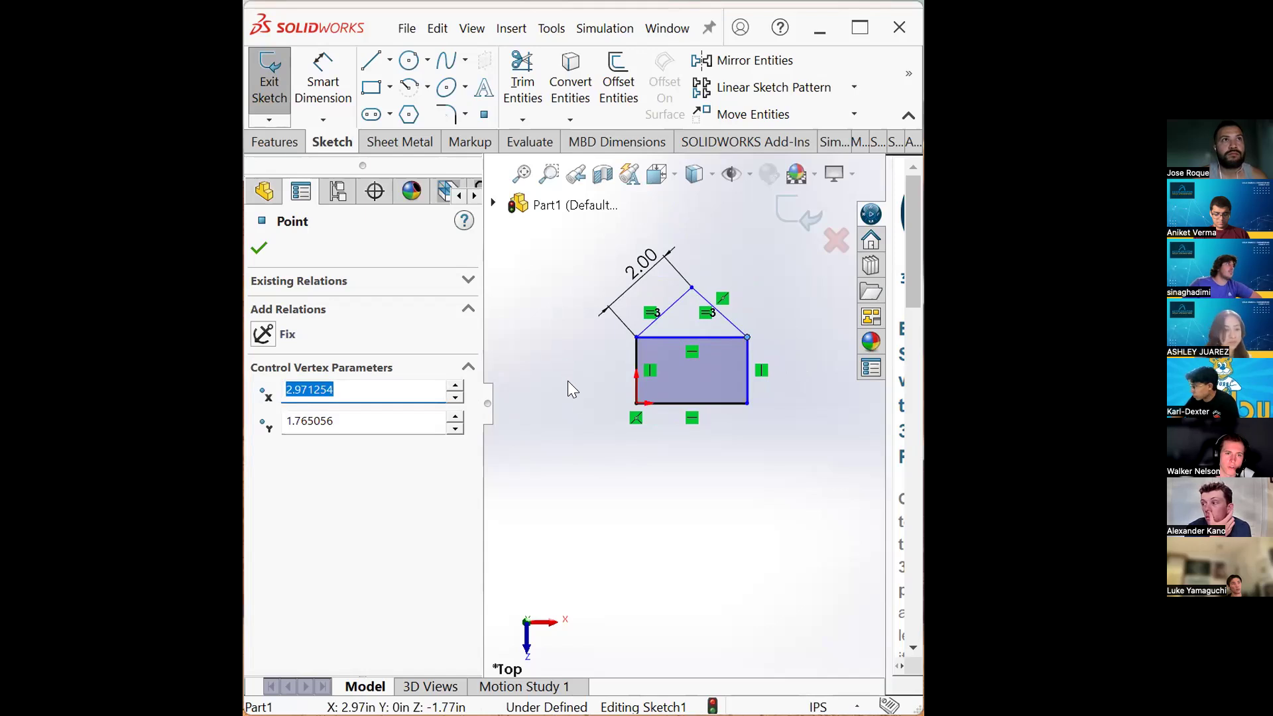
{"action": "left_click", "coordinate": [569, 402]}
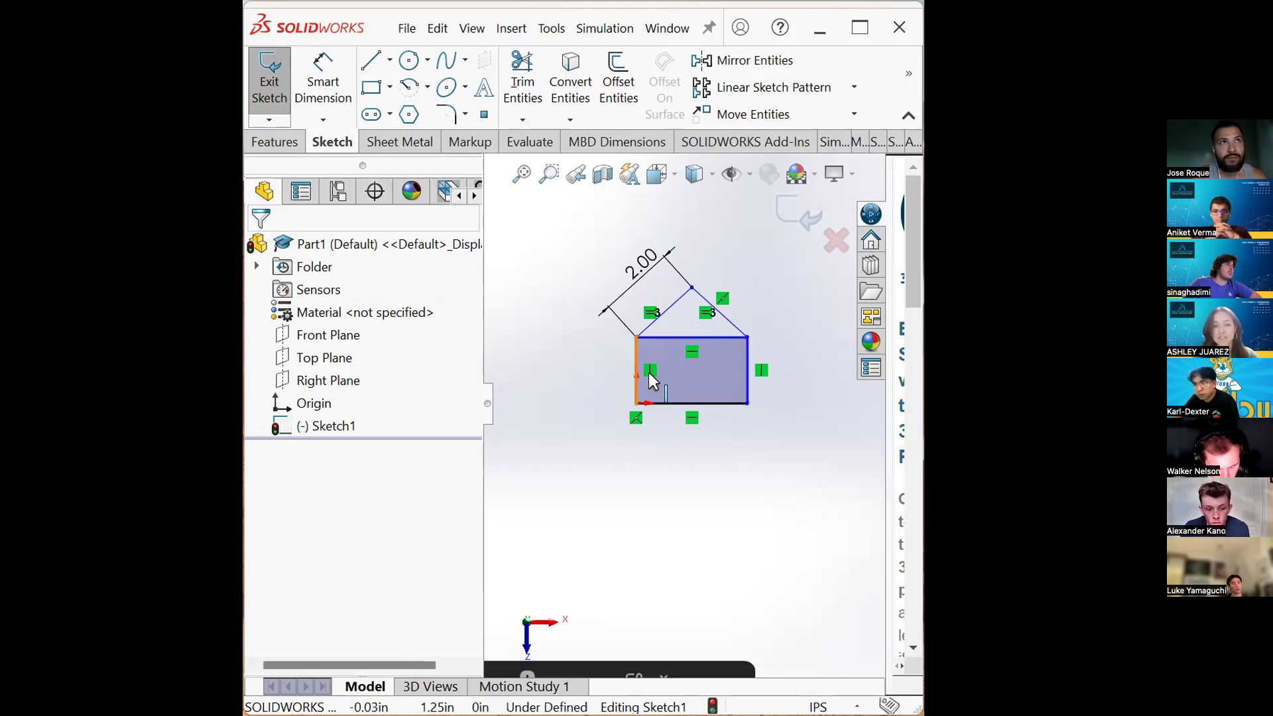
{"action": "left_click", "coordinate": [656, 403]}
{"action": "left_click", "coordinate": [662, 403], "text": "ctrl"}
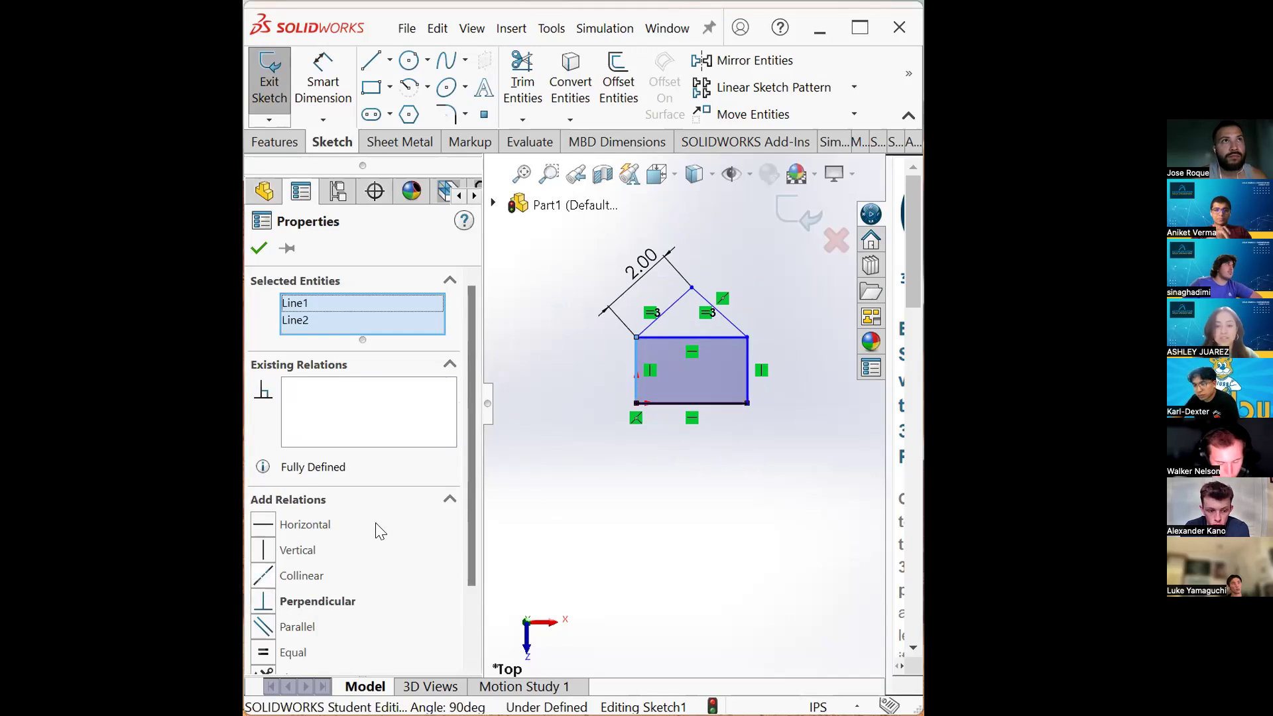
{"action": "scroll", "coordinate": [473, 449], "scroll_direction": "down", "scroll_amount": 3}
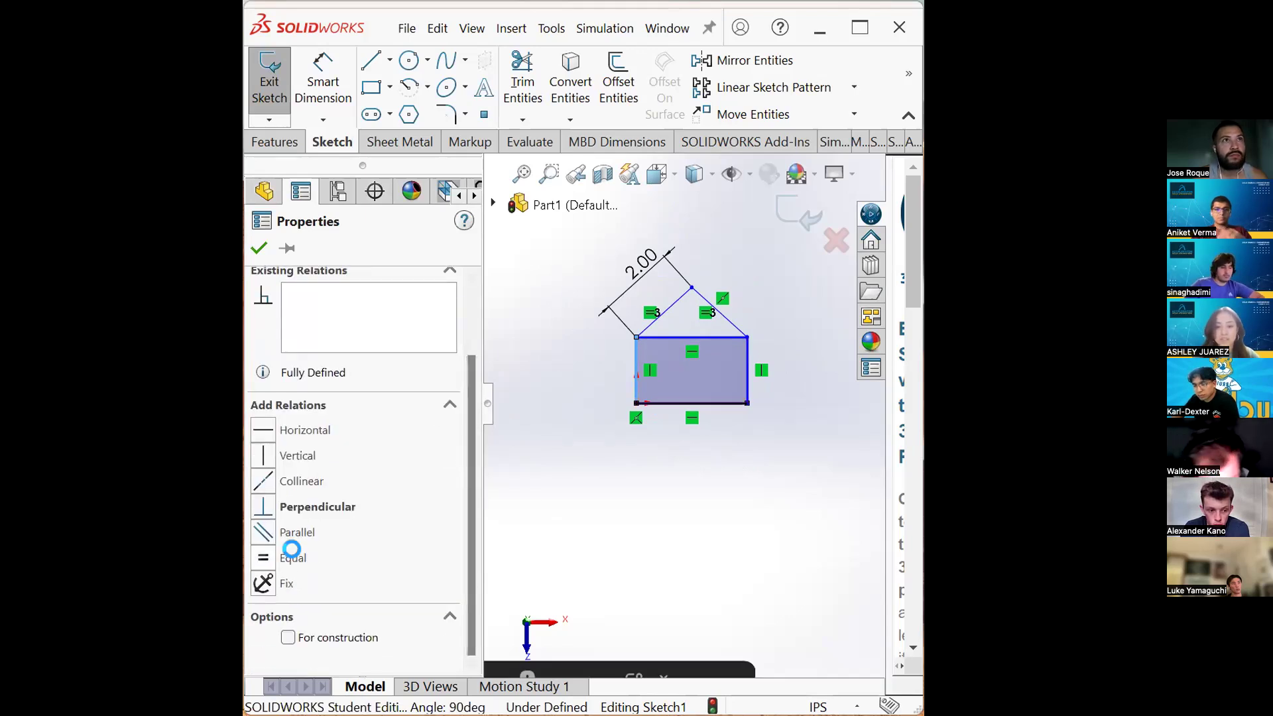
{"action": "left_click", "coordinate": [298, 559]}
{"action": "left_click", "coordinate": [657, 460]}
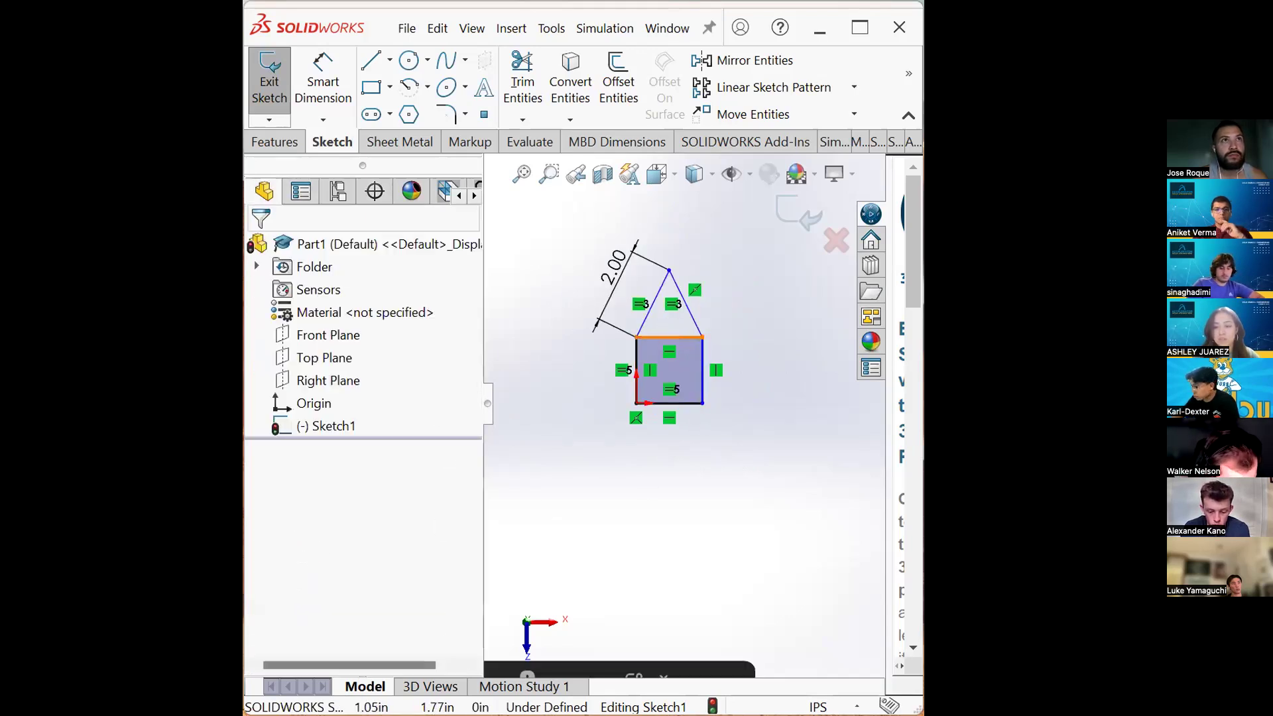
- Add an Equal relation between the rectangle's top and right edges
{"action": "left_click", "coordinate": [675, 337]}
{"action": "left_click", "coordinate": [699, 356], "text": "ctrl"}
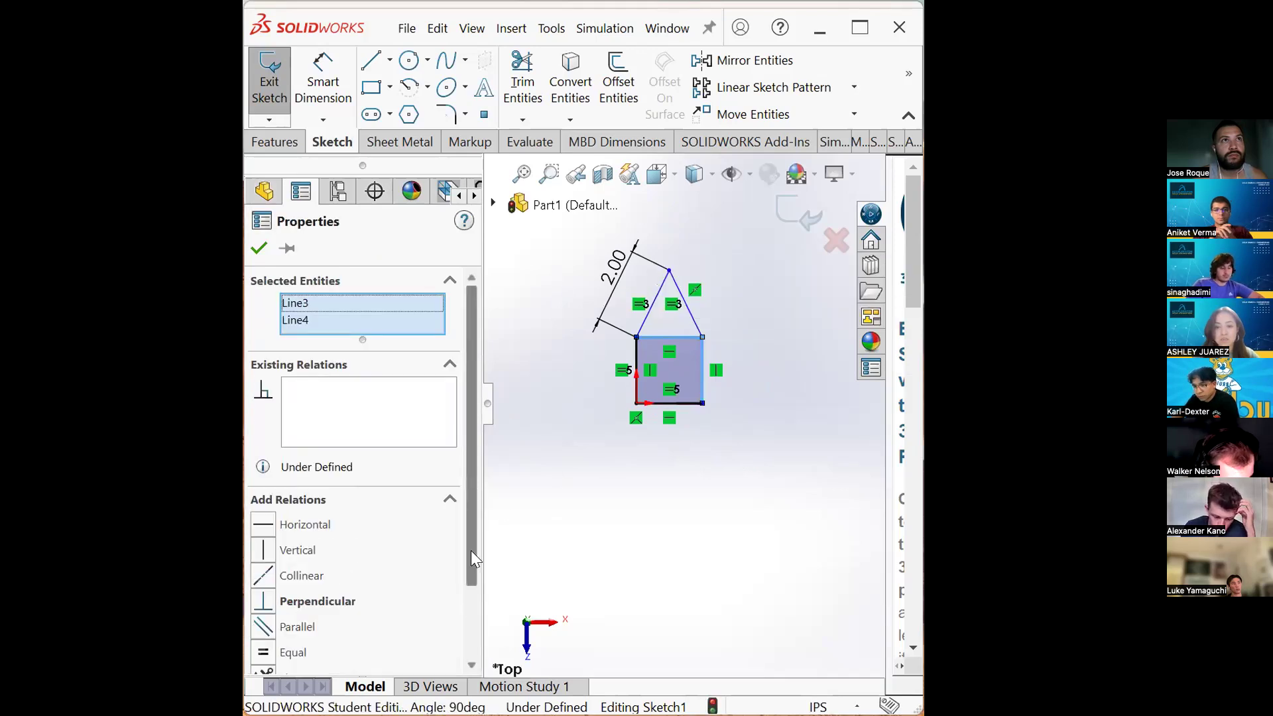
{"action": "scroll", "coordinate": [470, 493], "scroll_direction": "down", "scroll_amount": 3}
{"action": "left_click", "coordinate": [285, 559]}
{"action": "left_click", "coordinate": [686, 457]}
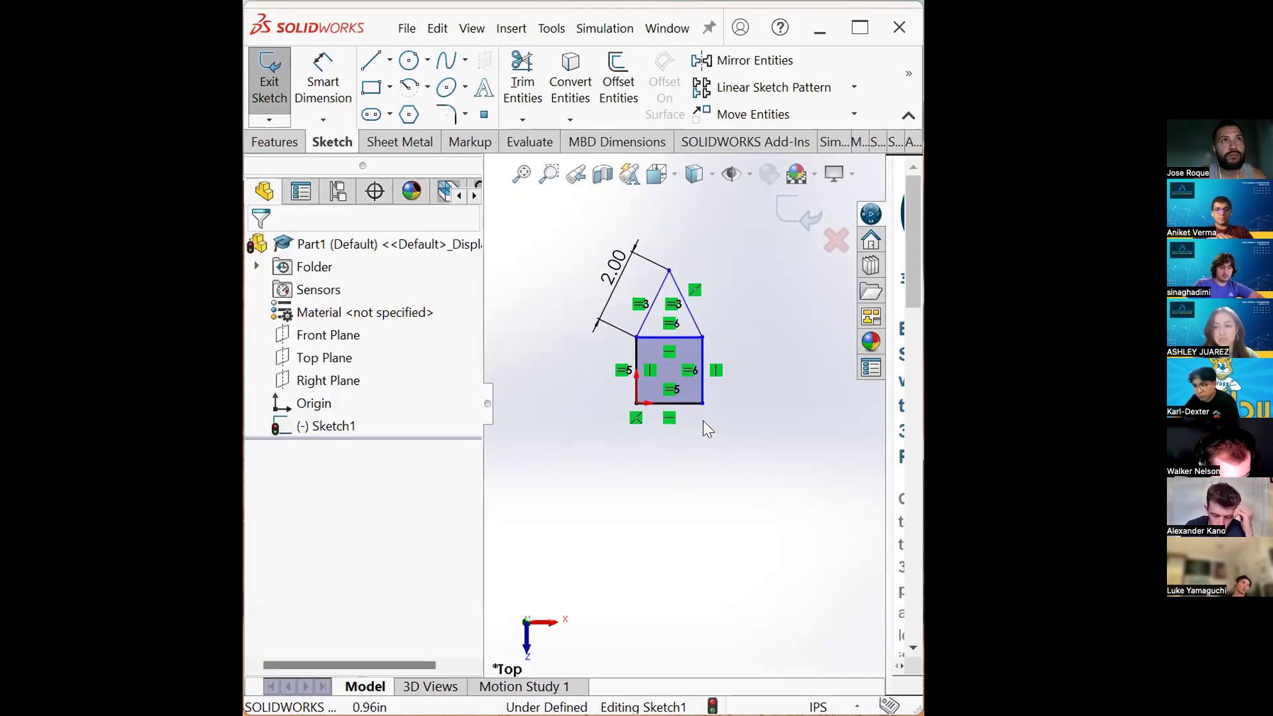
- Dimension the rectangle's right edge to 2
{"action": "left_click", "coordinate": [323, 80]}
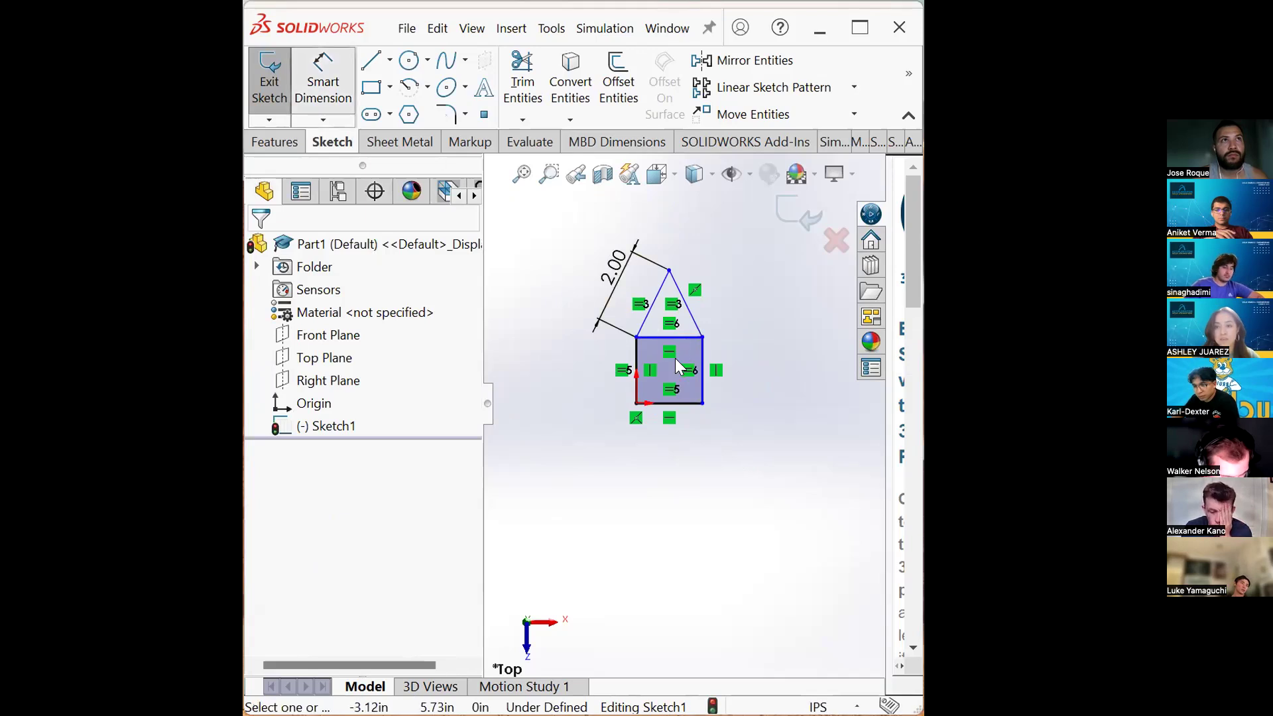
{"action": "left_click", "coordinate": [763, 371]}
{"action": "type", "text": "2"}
{"action": "key", "text": "Return"}
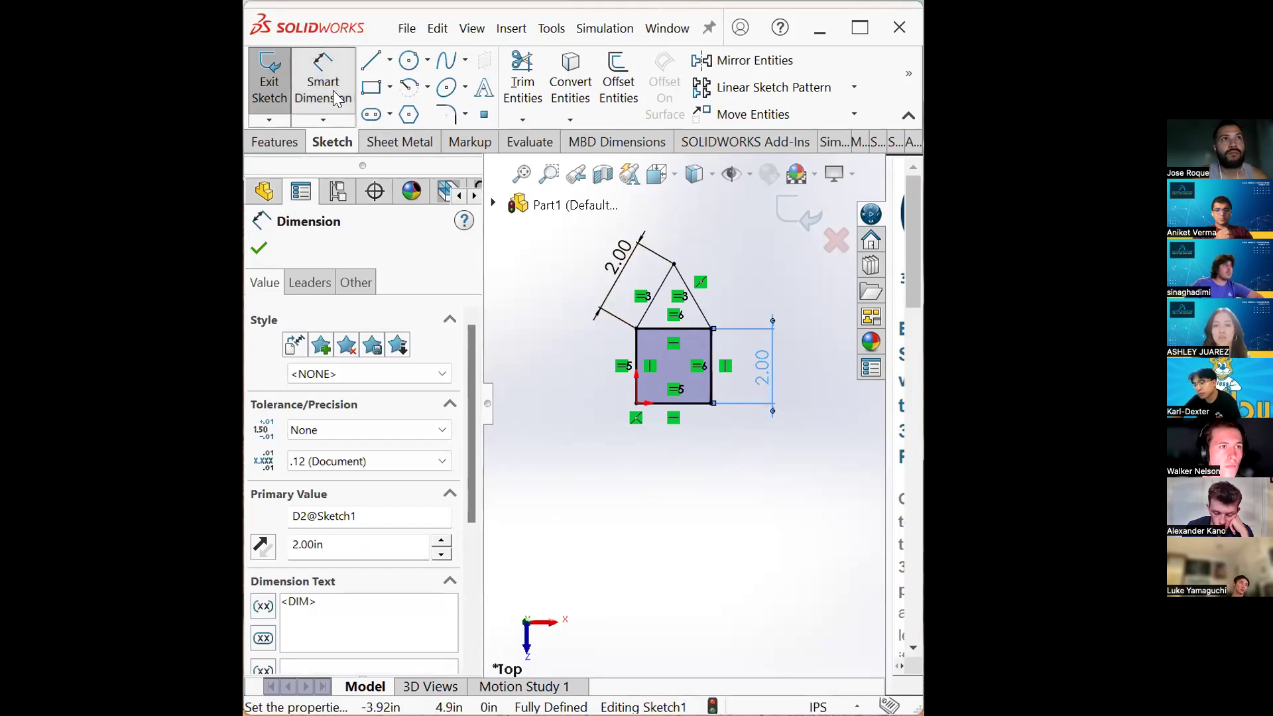
- Delete the 2.00 dimension on the rectangle's right edge
{"action": "right_click", "coordinate": [728, 462]}
{"action": "left_click", "coordinate": [552, 421]}
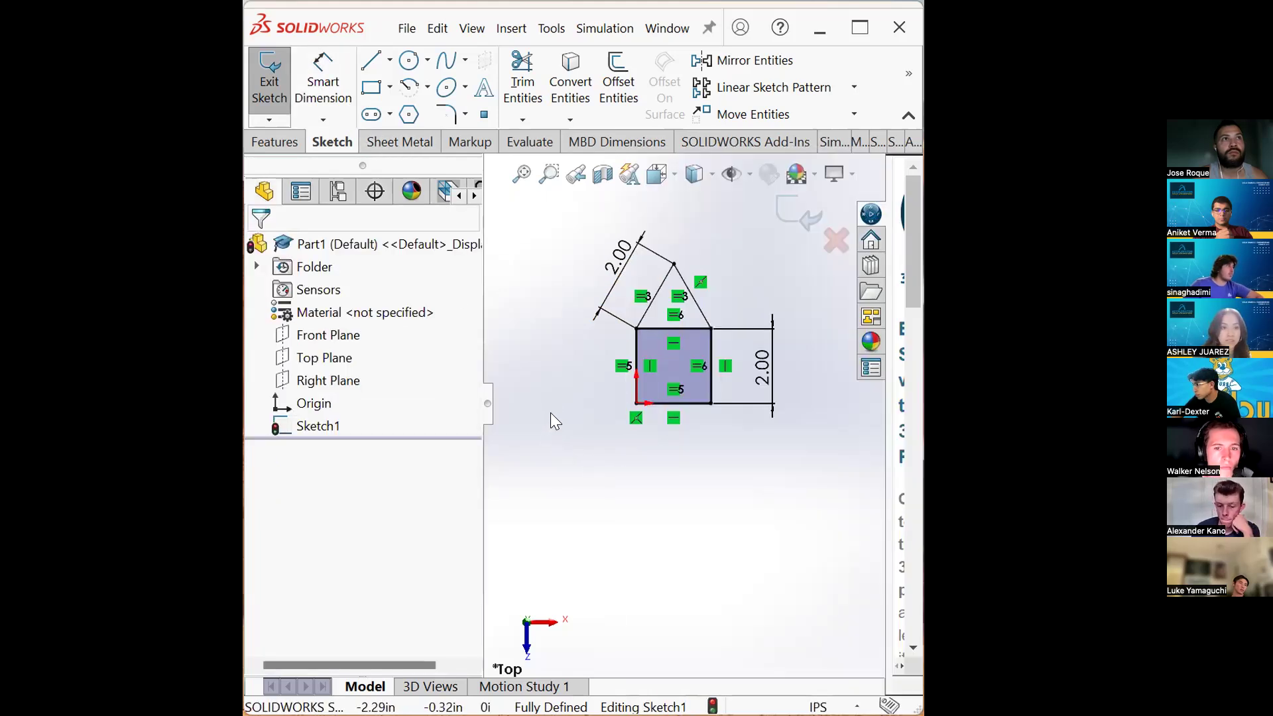
{"action": "left_click", "coordinate": [764, 375]}
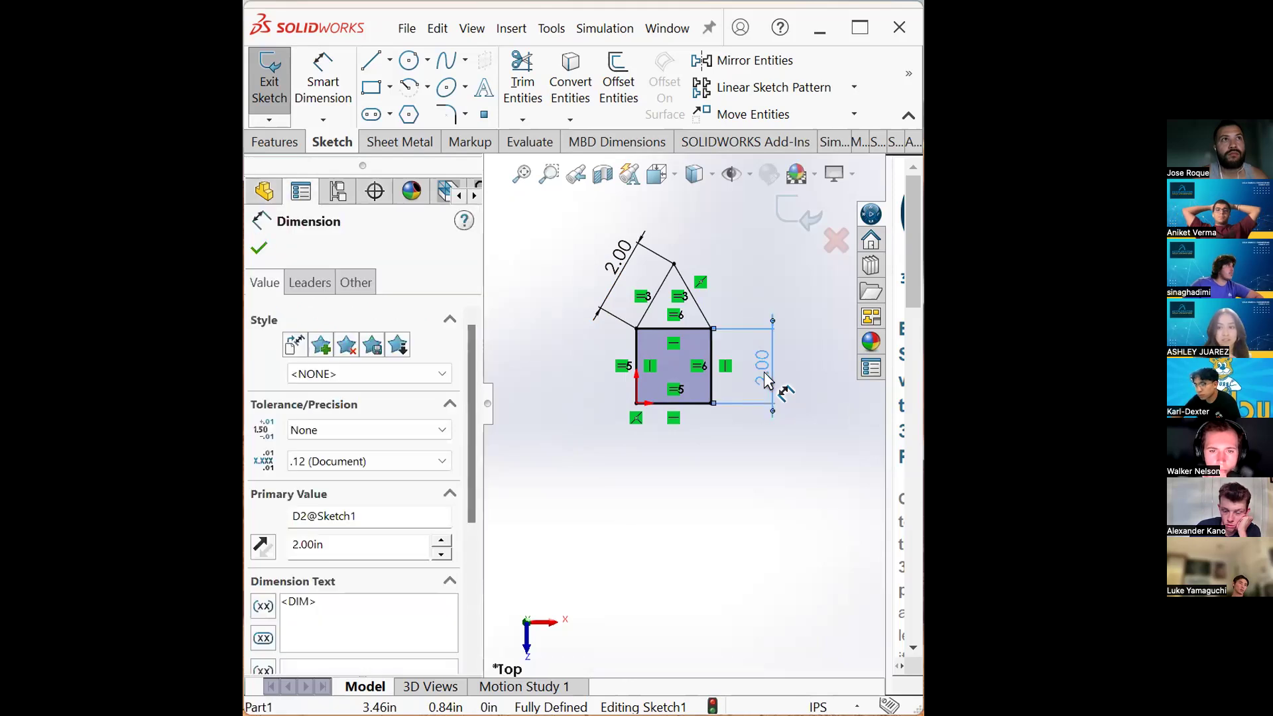
{"action": "right_click", "coordinate": [764, 371]}
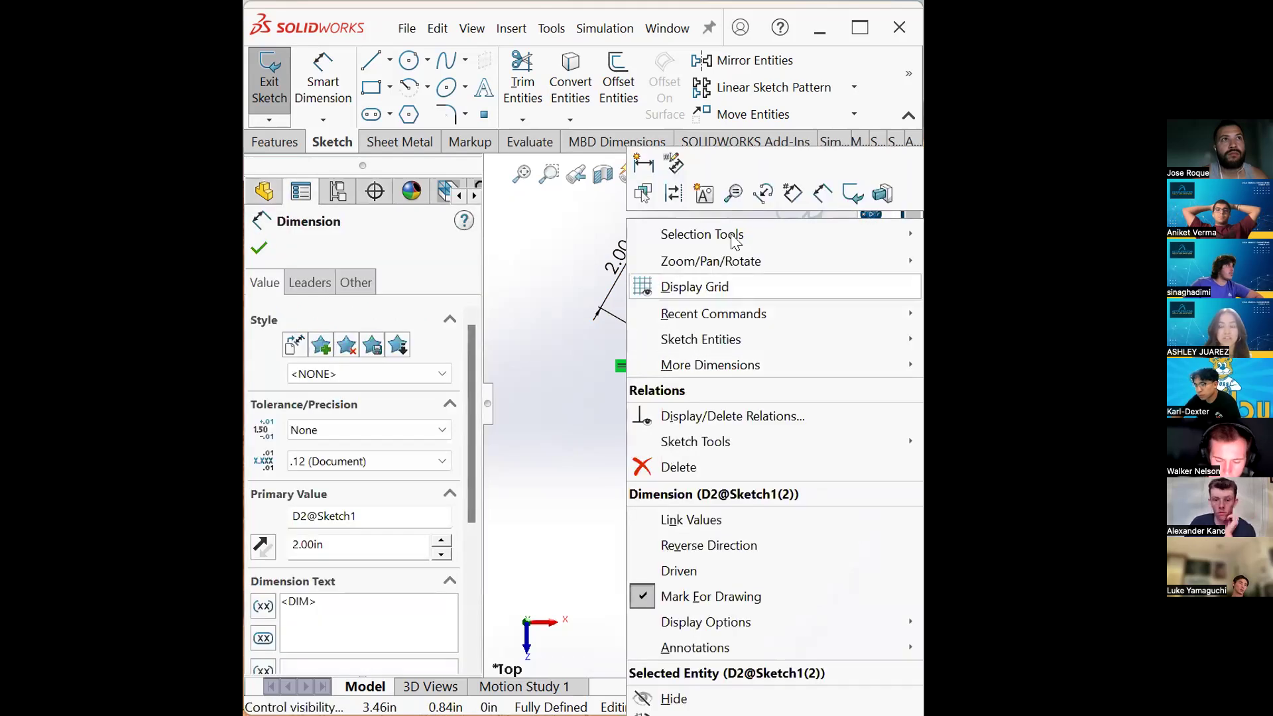
{"action": "left_click", "coordinate": [684, 469]}
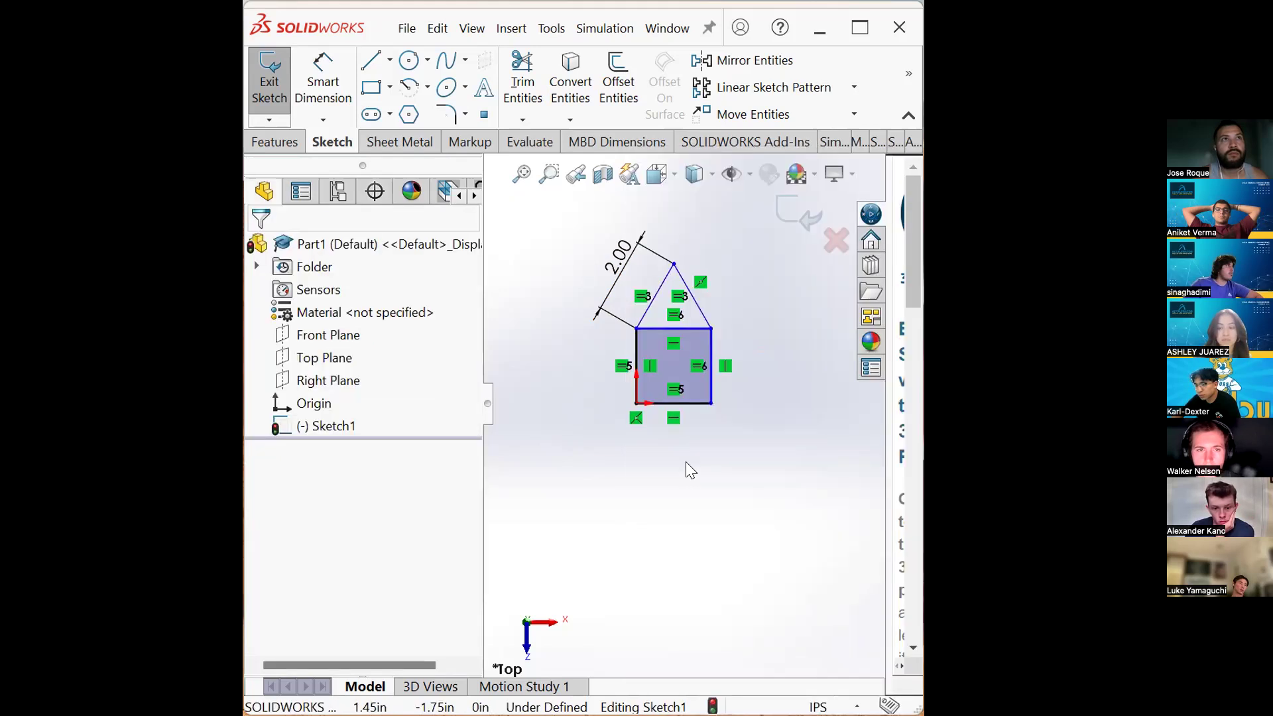
- Delete the Equal relations between the rectangle's edges
{"action": "left_click", "coordinate": [325, 99]}
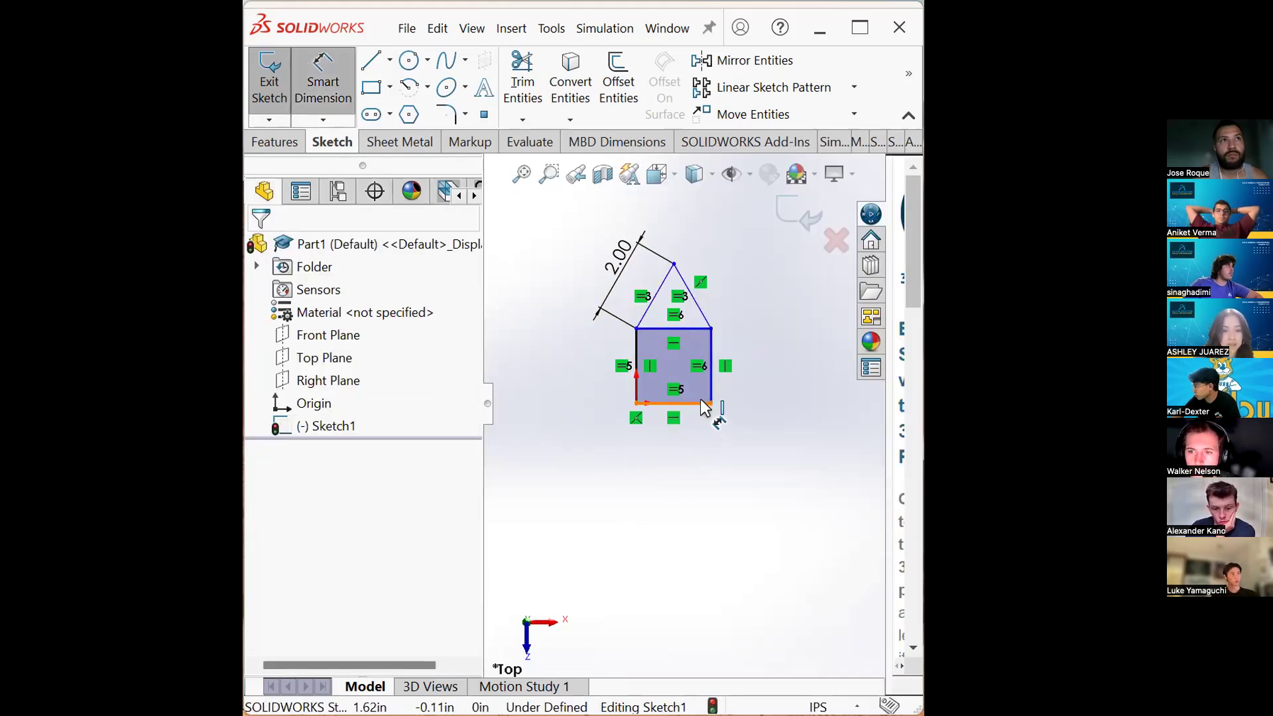
{"action": "key", "text": "Escape"}
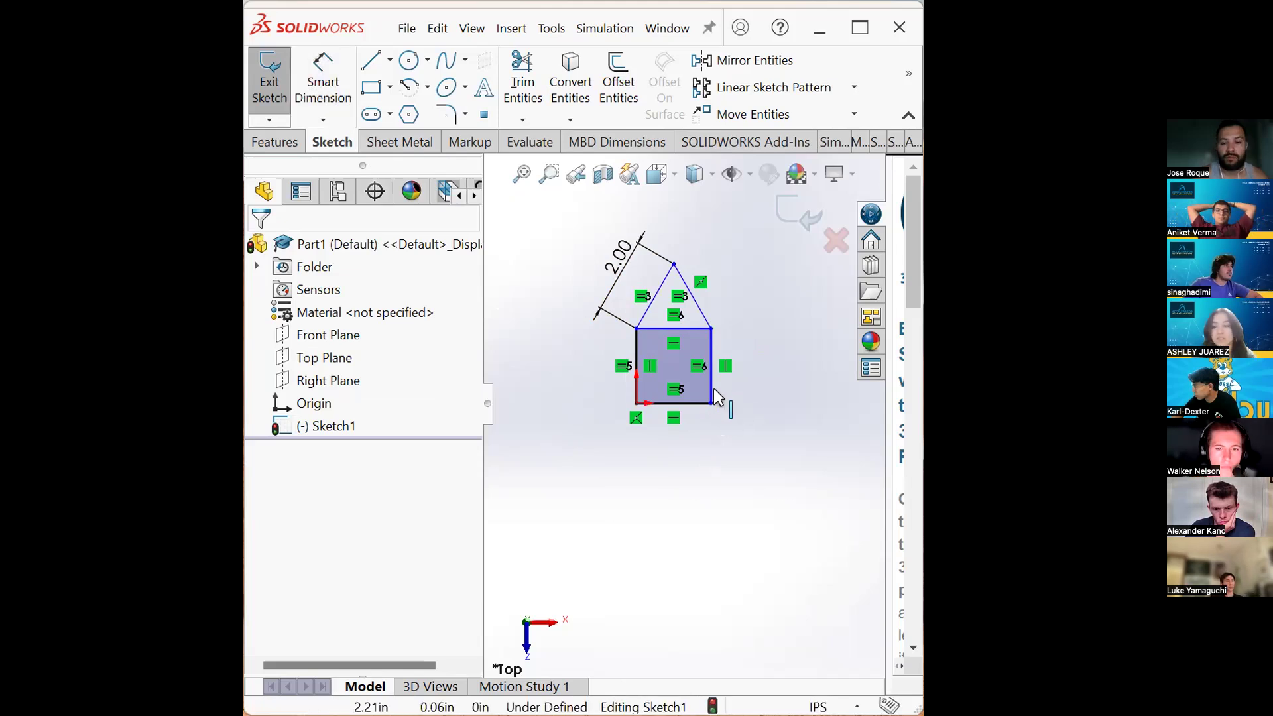
{"action": "left_click", "coordinate": [696, 366]}
{"action": "right_click", "coordinate": [704, 450]}
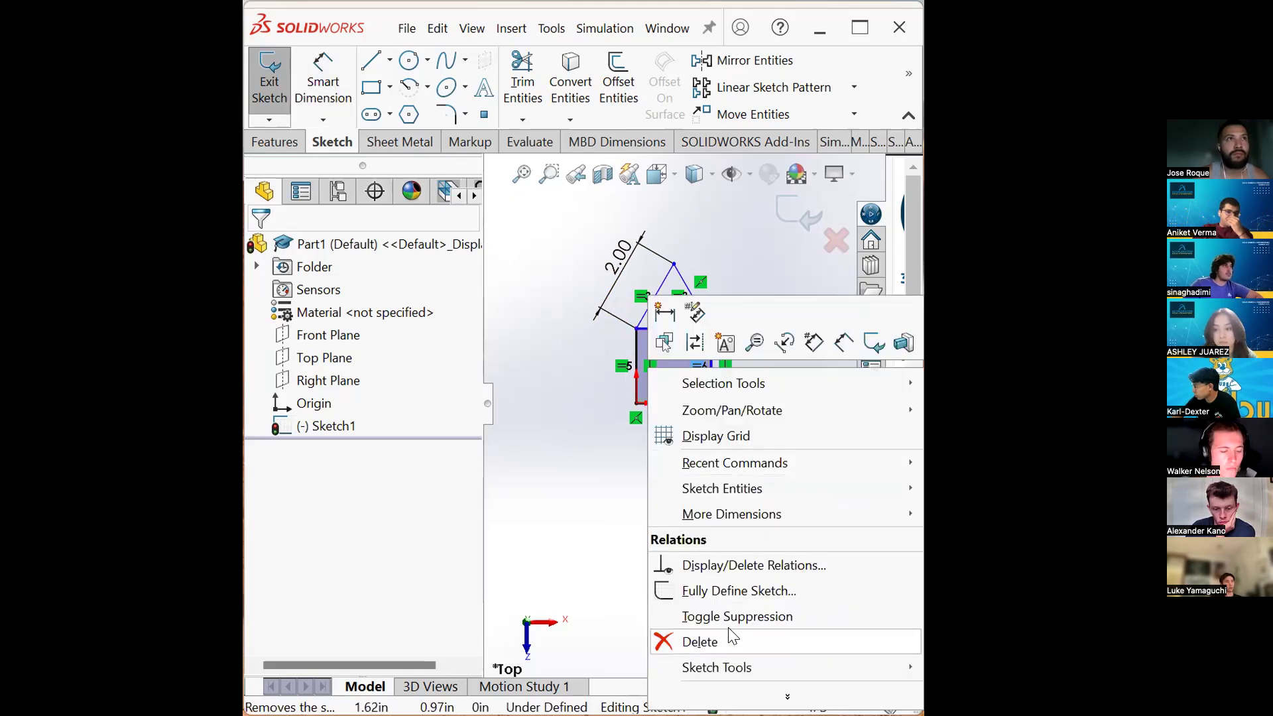
{"action": "key", "text": "Delete"}
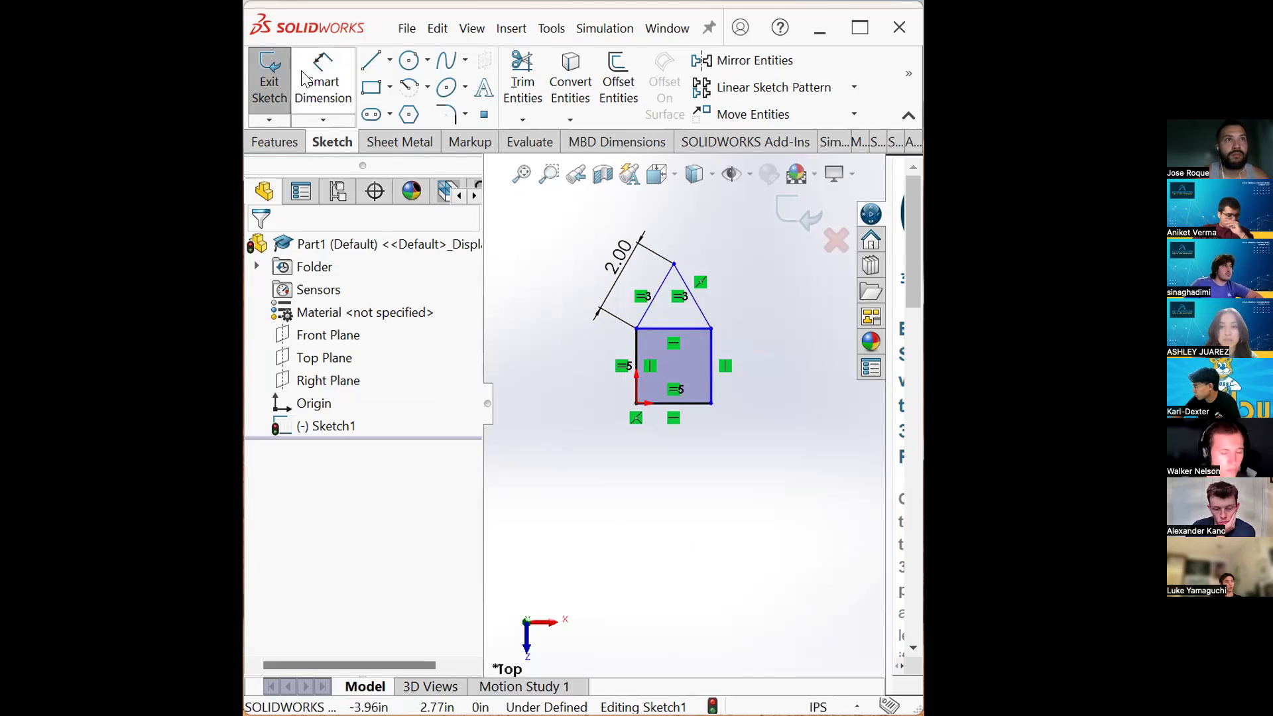
{"action": "right_click", "coordinate": [617, 366]}
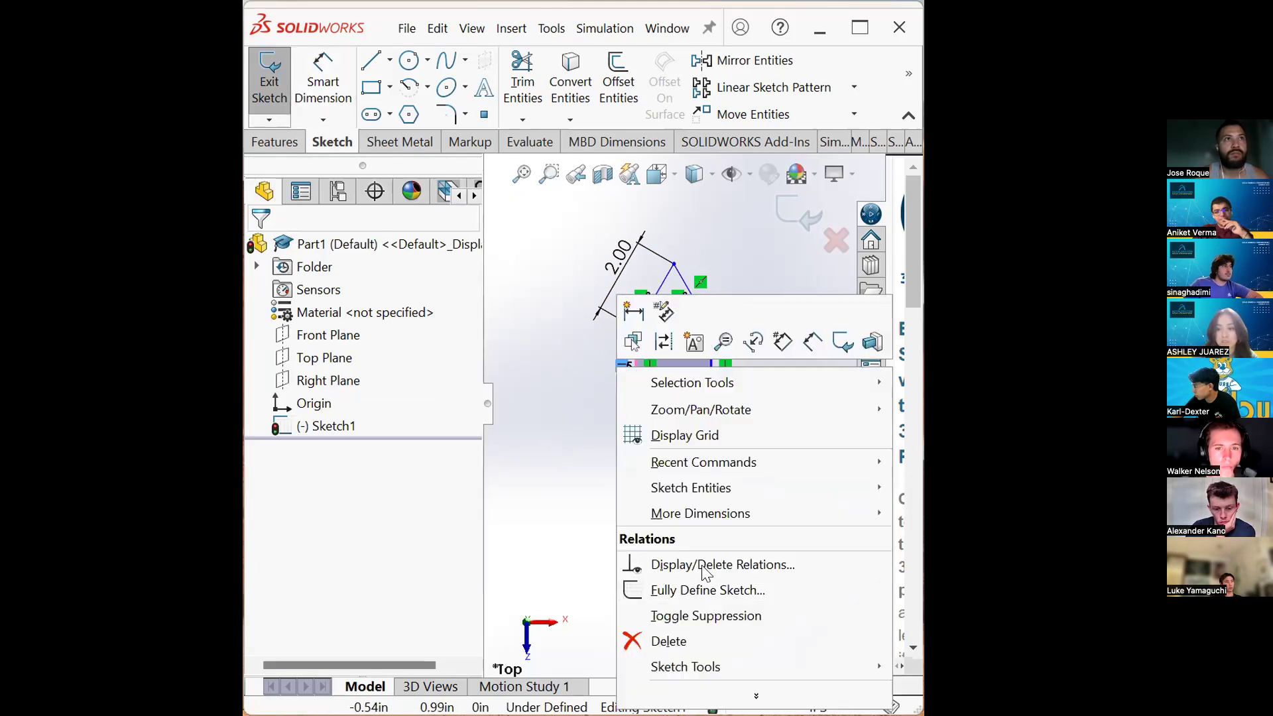
{"action": "left_click", "coordinate": [668, 641]}
- Dimension the rectangle's bottom edge to 3 and its right edge to 2
{"action": "key", "text": "d"}
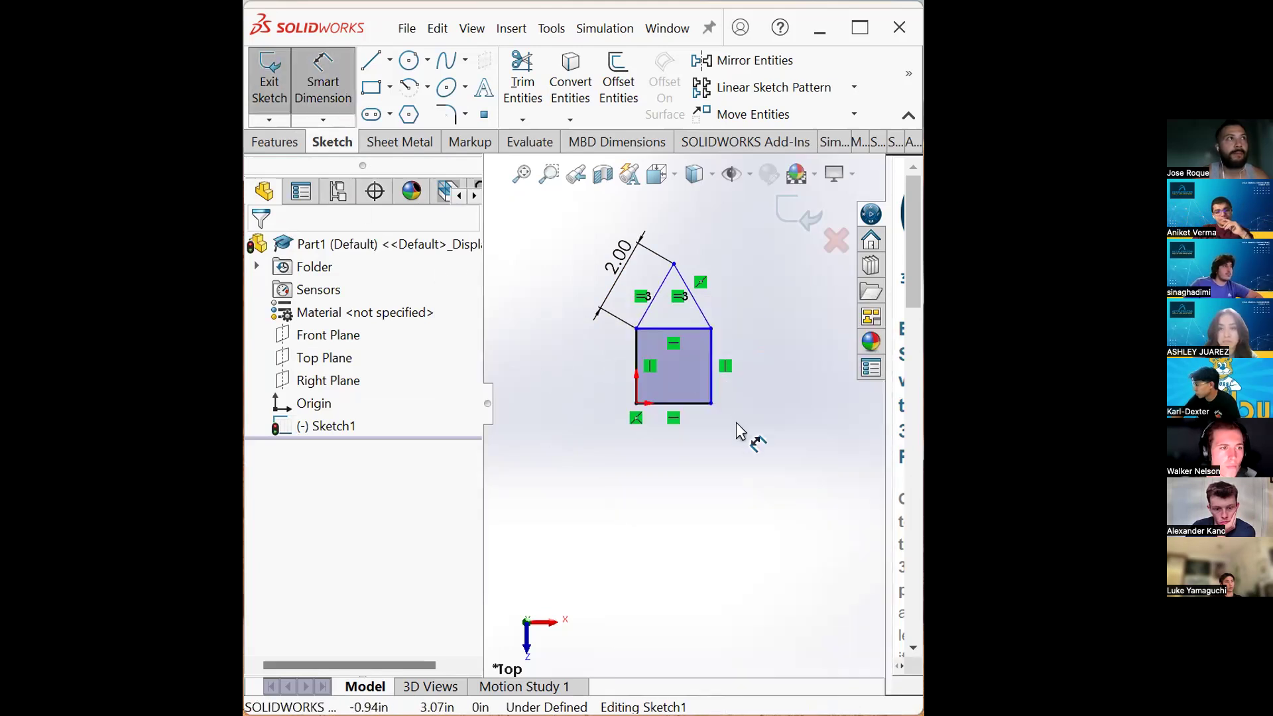
{"action": "left_click", "coordinate": [673, 403]}
{"action": "left_click", "coordinate": [690, 471]}
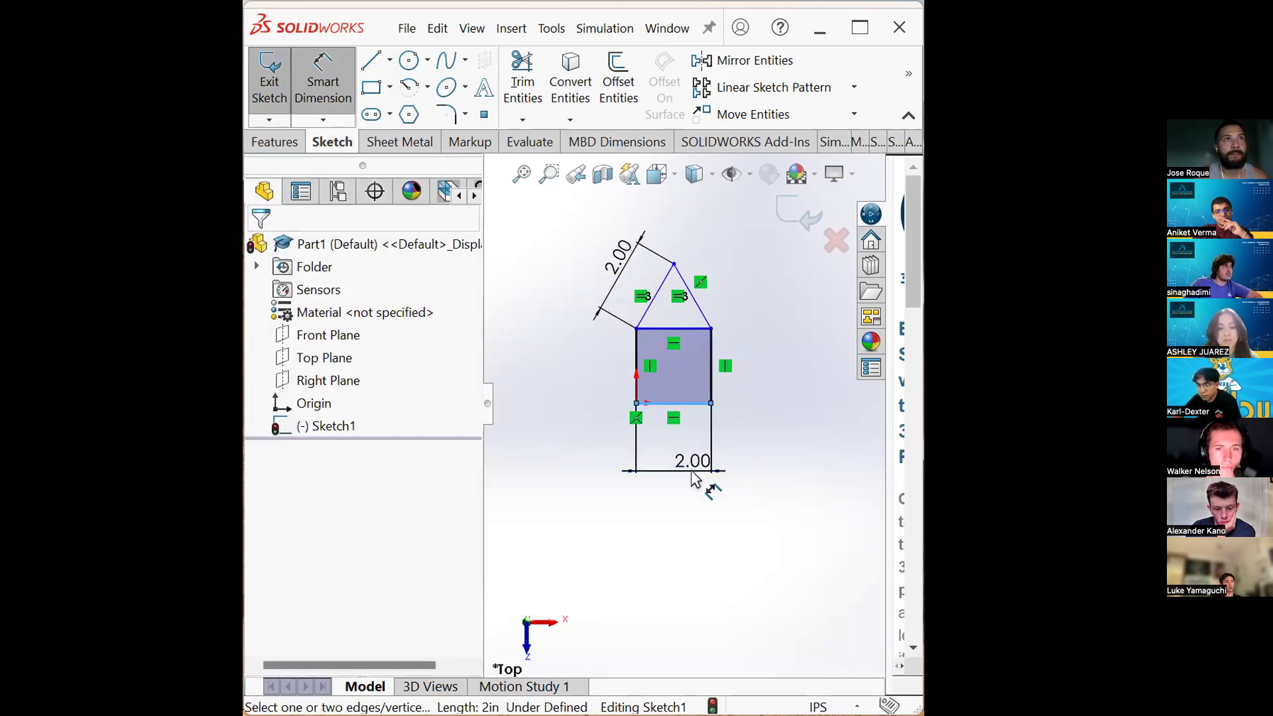
{"action": "type", "text": "3"}
{"action": "key", "text": "Return"}
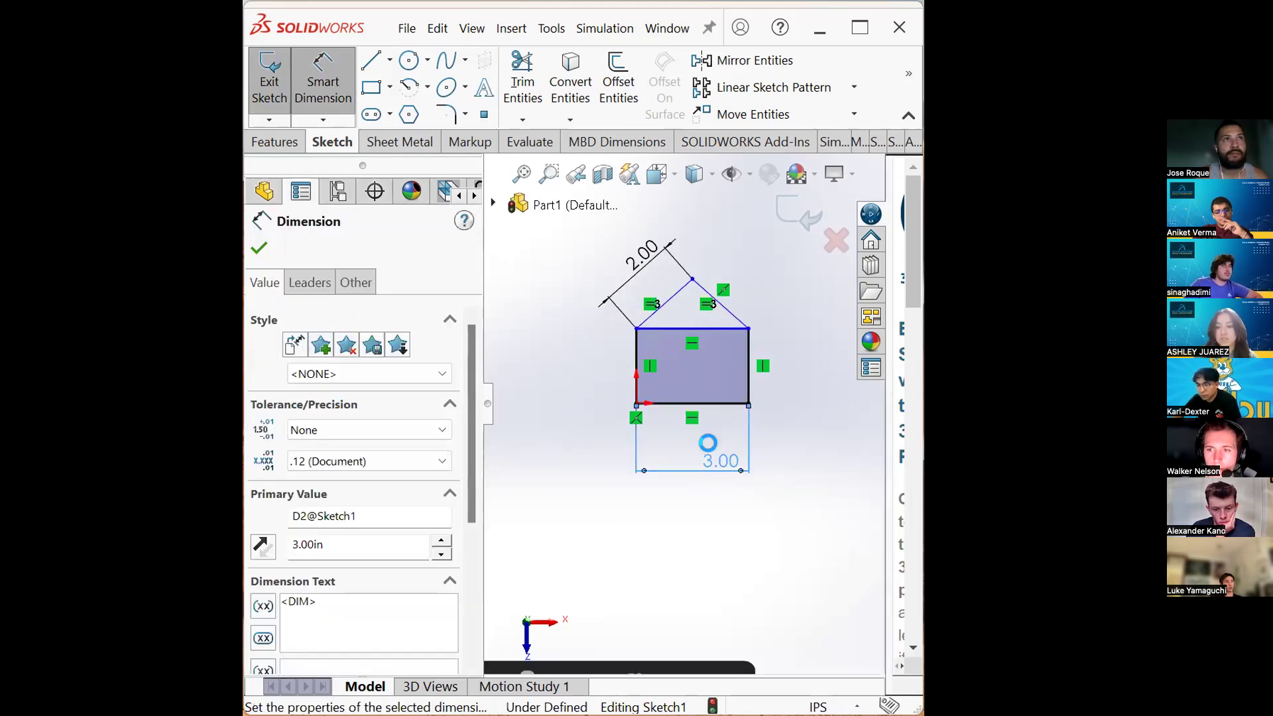
{"action": "left_click", "coordinate": [748, 367]}
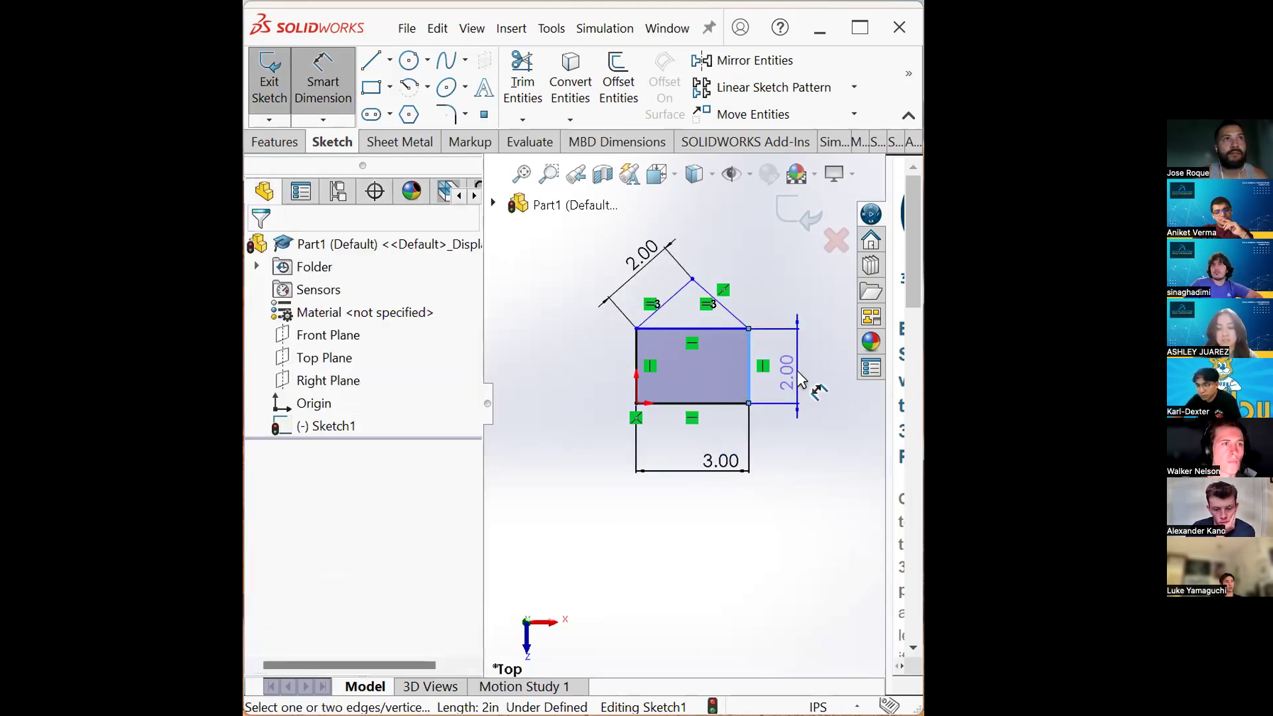
{"action": "left_click", "coordinate": [798, 377]}
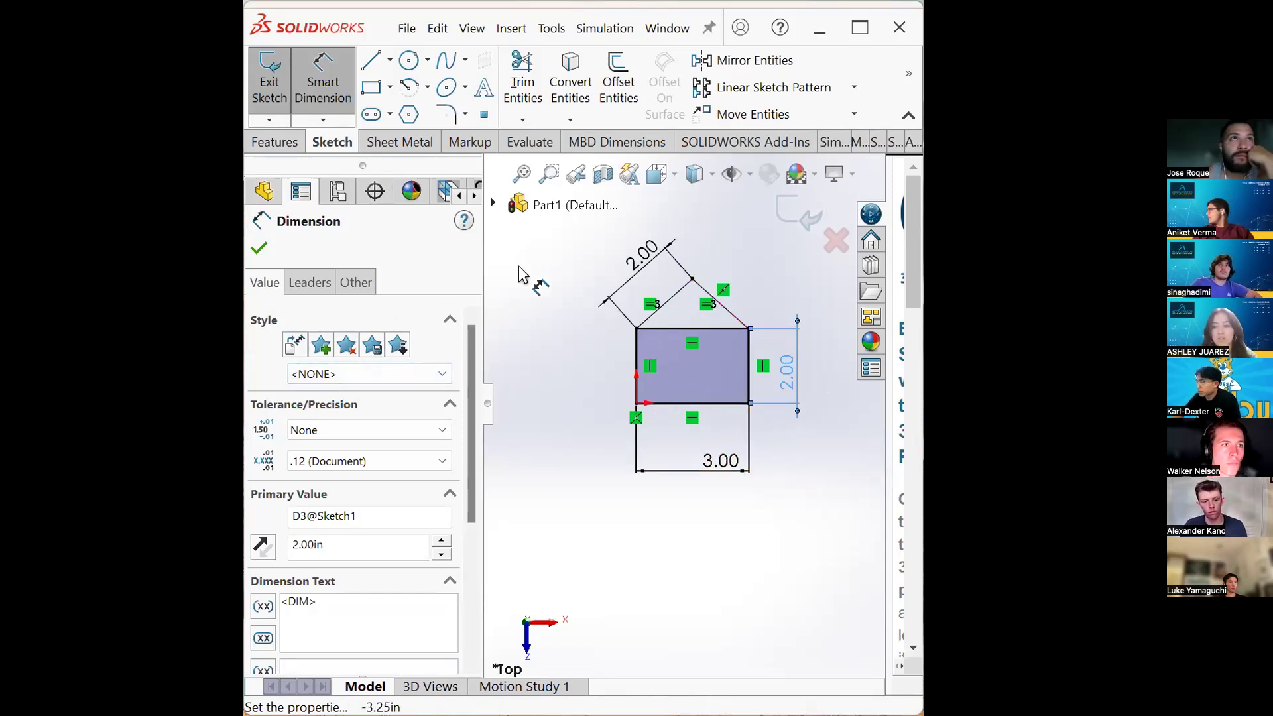
{"action": "key", "text": "Escape"}
{"action": "scroll", "coordinate": [691, 307], "scroll_direction": "down", "scroll_amount": 1}
{"action": "scroll", "coordinate": [698, 308], "scroll_direction": "down", "scroll_amount": 2}
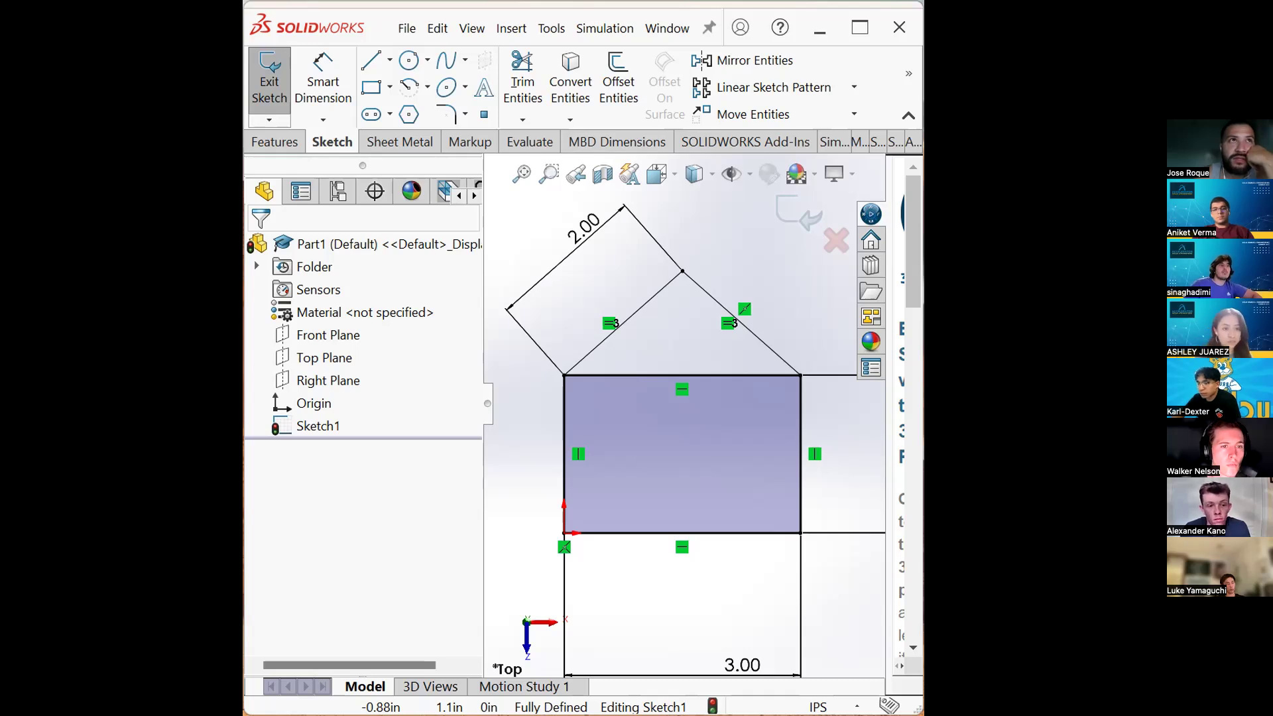
{"action": "scroll", "coordinate": [602, 485], "scroll_direction": "up", "scroll_amount": 3}
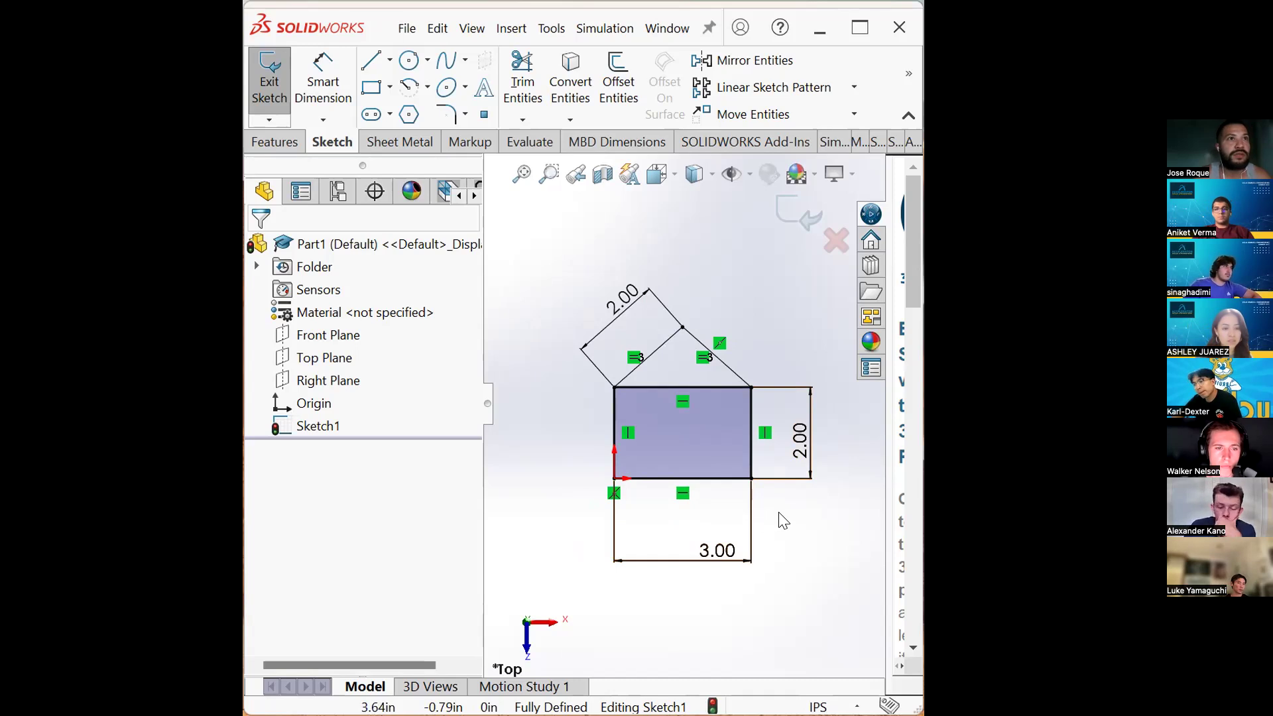
{"action": "left_click", "coordinate": [803, 451]}
{"action": "double_click", "coordinate": [803, 443]}
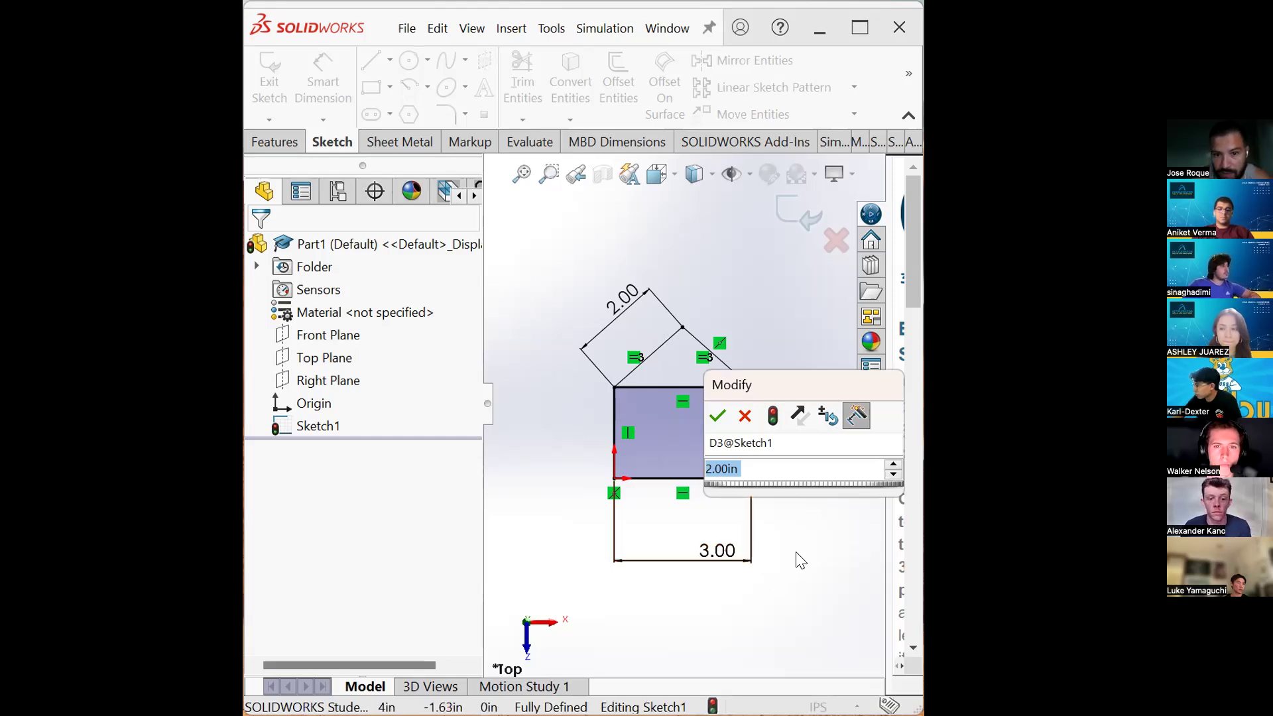
{"action": "left_click", "coordinate": [746, 417]}
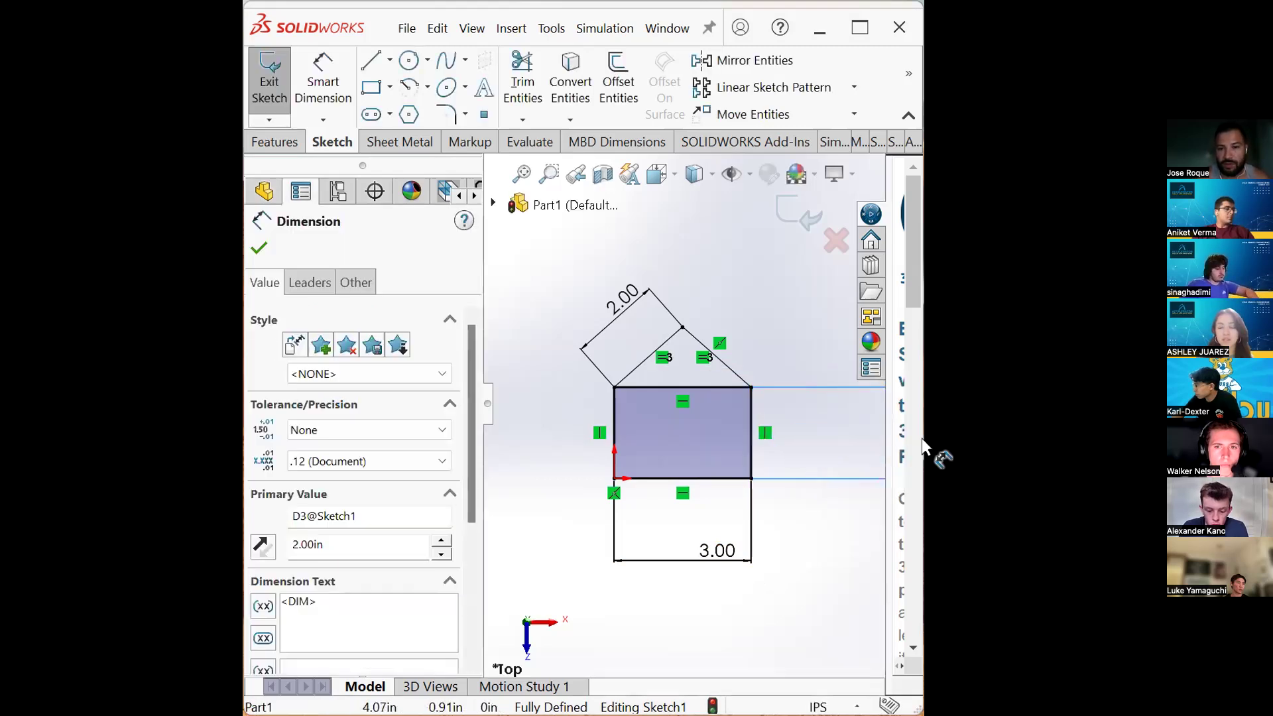
- Move the 3.00 and 2.00 dimension labels closer to the rectangle
{"action": "left_click_drag", "start_coordinate": [726, 560], "coordinate": [765, 668]}
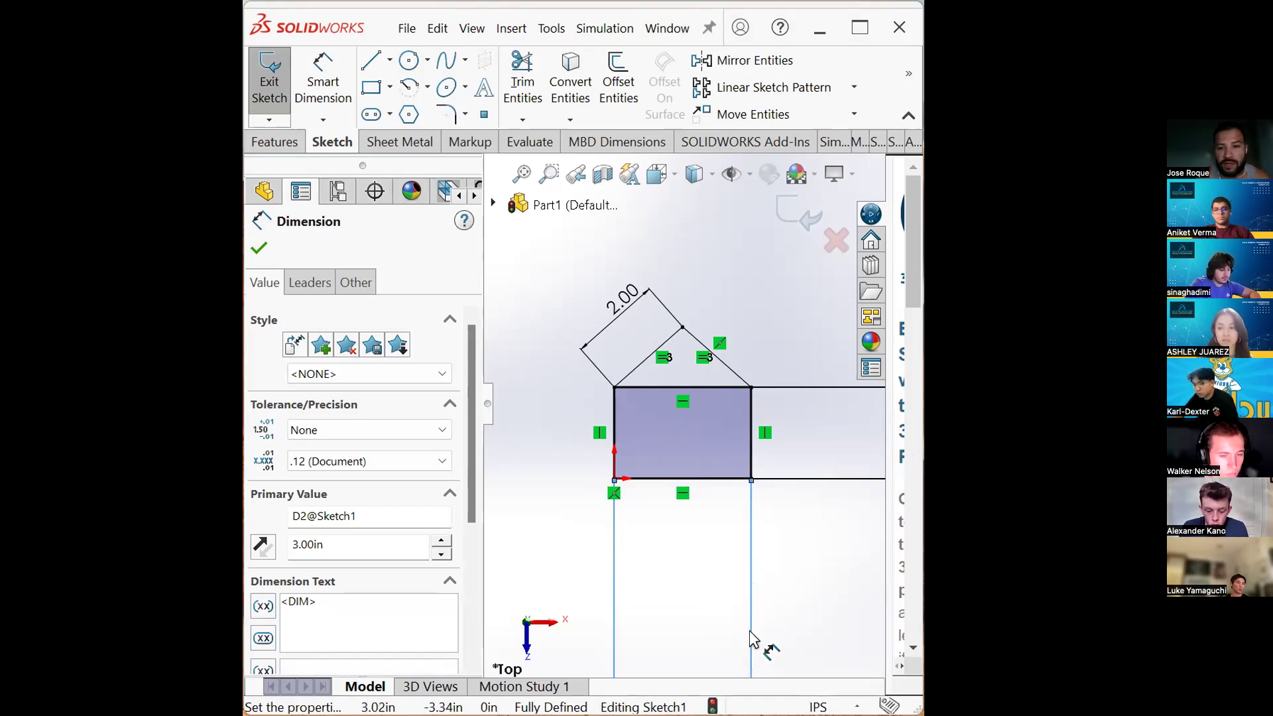
{"action": "left_click_drag", "start_coordinate": [749, 564], "coordinate": [686, 425]}
{"action": "mouse_move", "coordinate": [843, 476]}
{"action": "left_mouse_down"}
{"action": "mouse_move", "coordinate": [711, 492]}
{"action": "mouse_move", "coordinate": [701, 467]}
{"action": "left_mouse_up"}
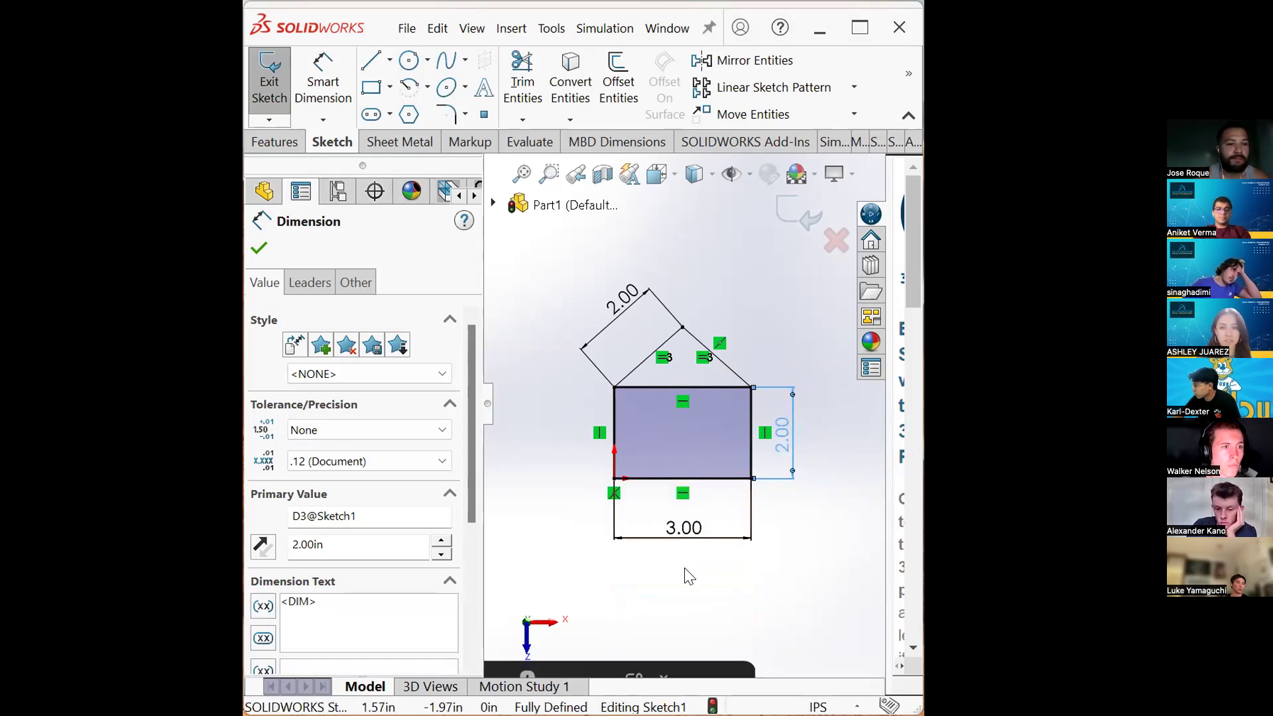
{"action": "key", "text": "Escape"}
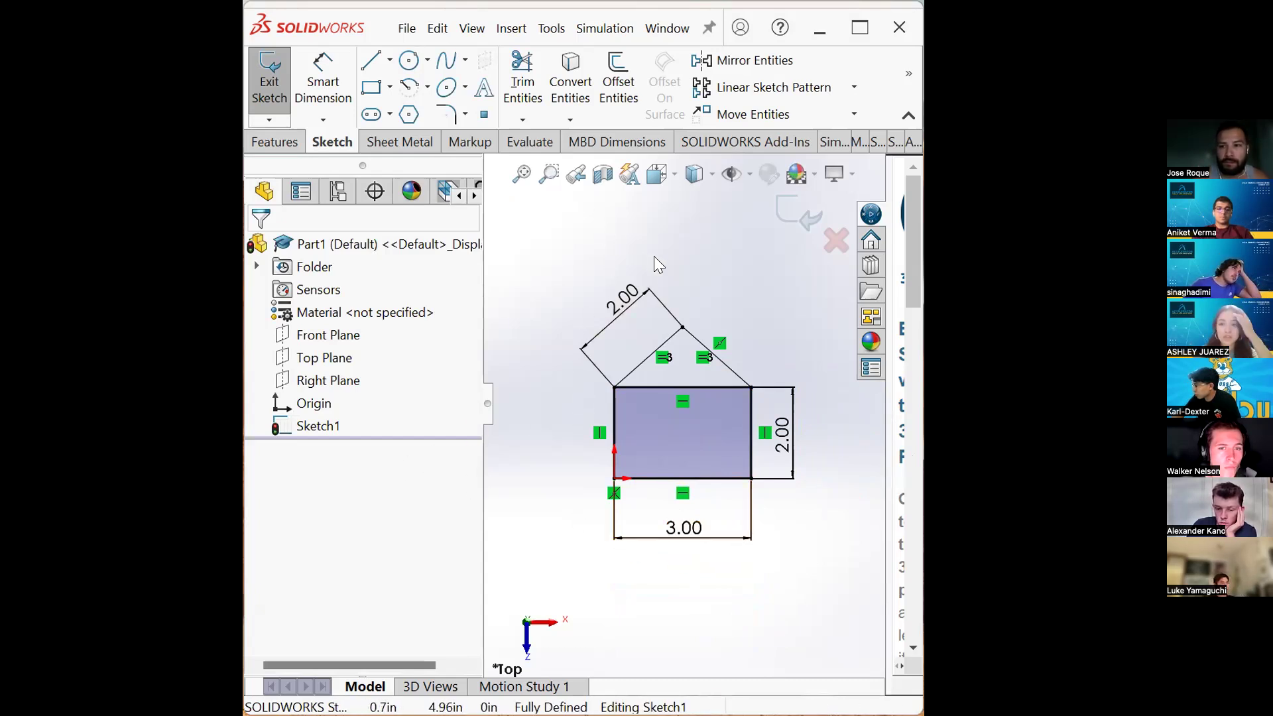
- Draw a centerline from above the roof peak down to below the rectangle's base
{"action": "left_click", "coordinate": [389, 61]}
{"action": "left_click", "coordinate": [404, 116]}
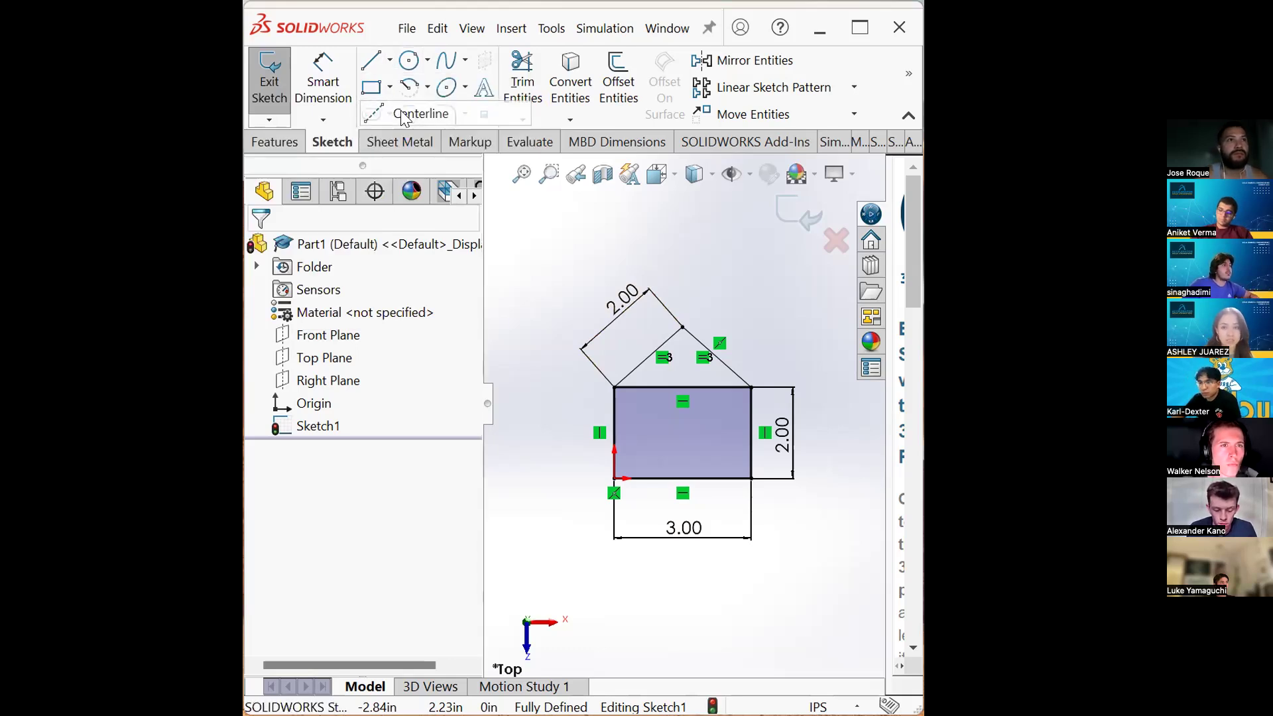
{"action": "left_click", "coordinate": [682, 326]}
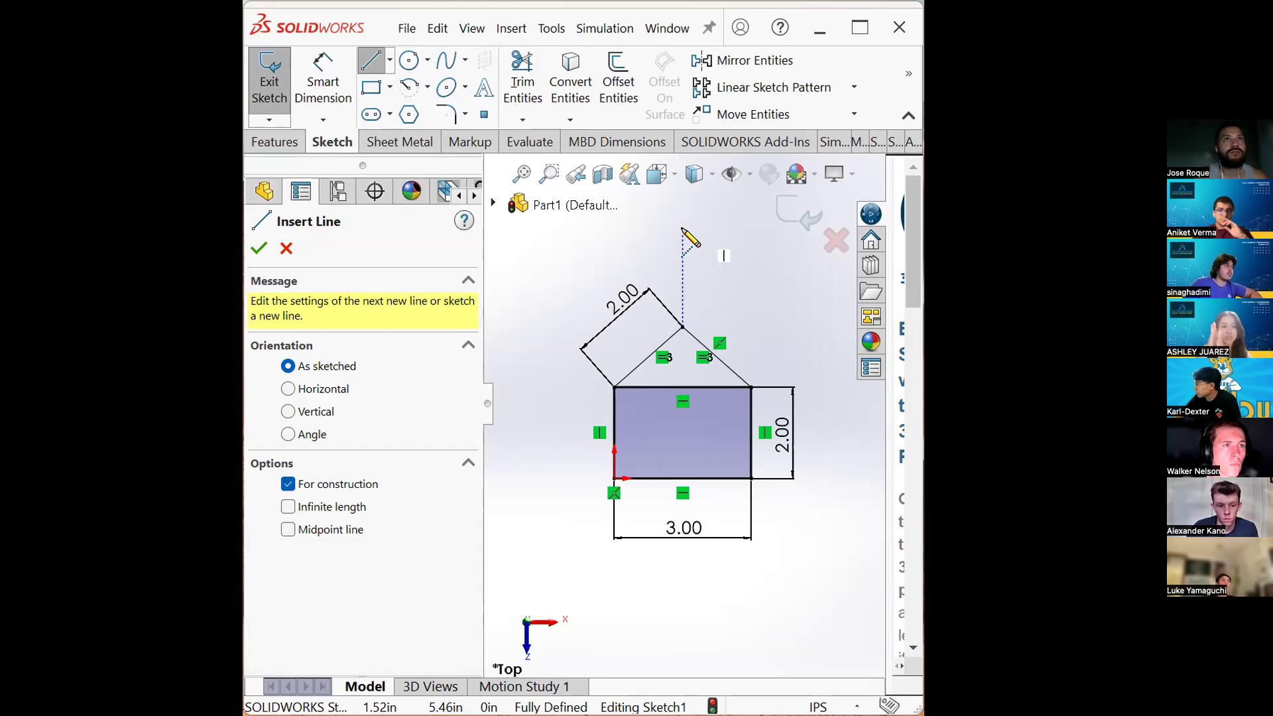
{"action": "key", "text": "Escape"}
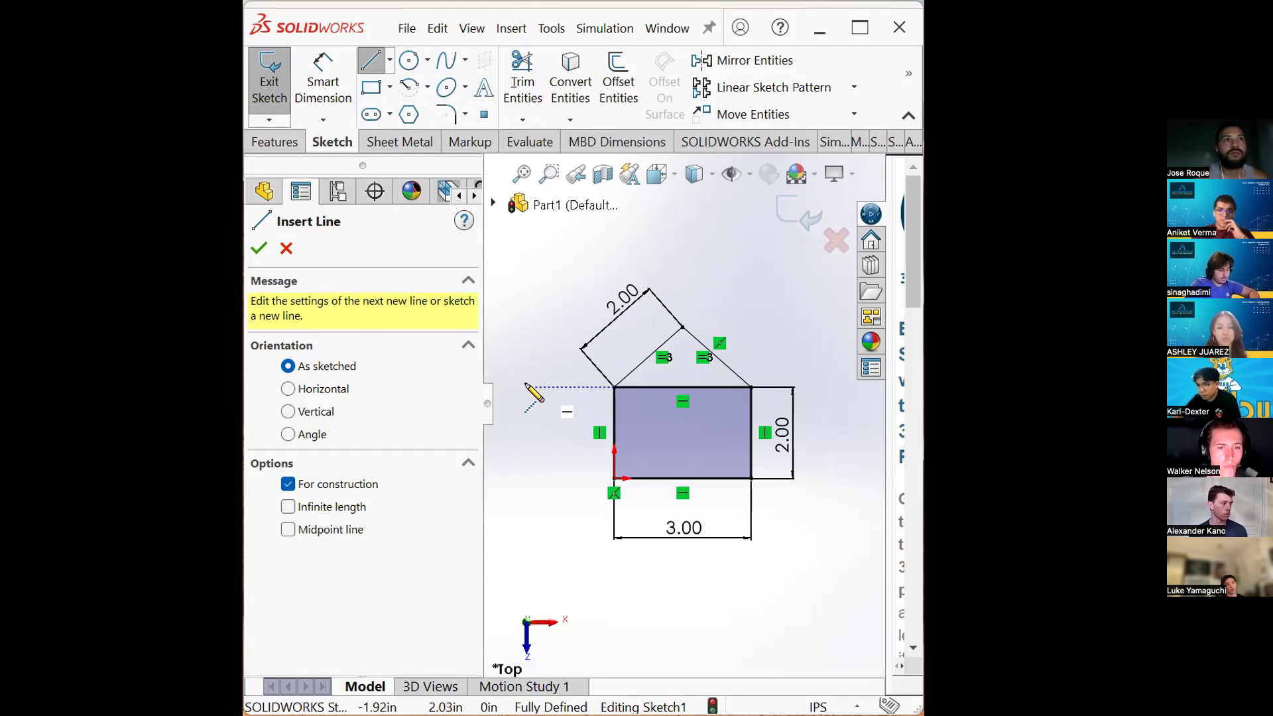
{"action": "left_click", "coordinate": [683, 217]}
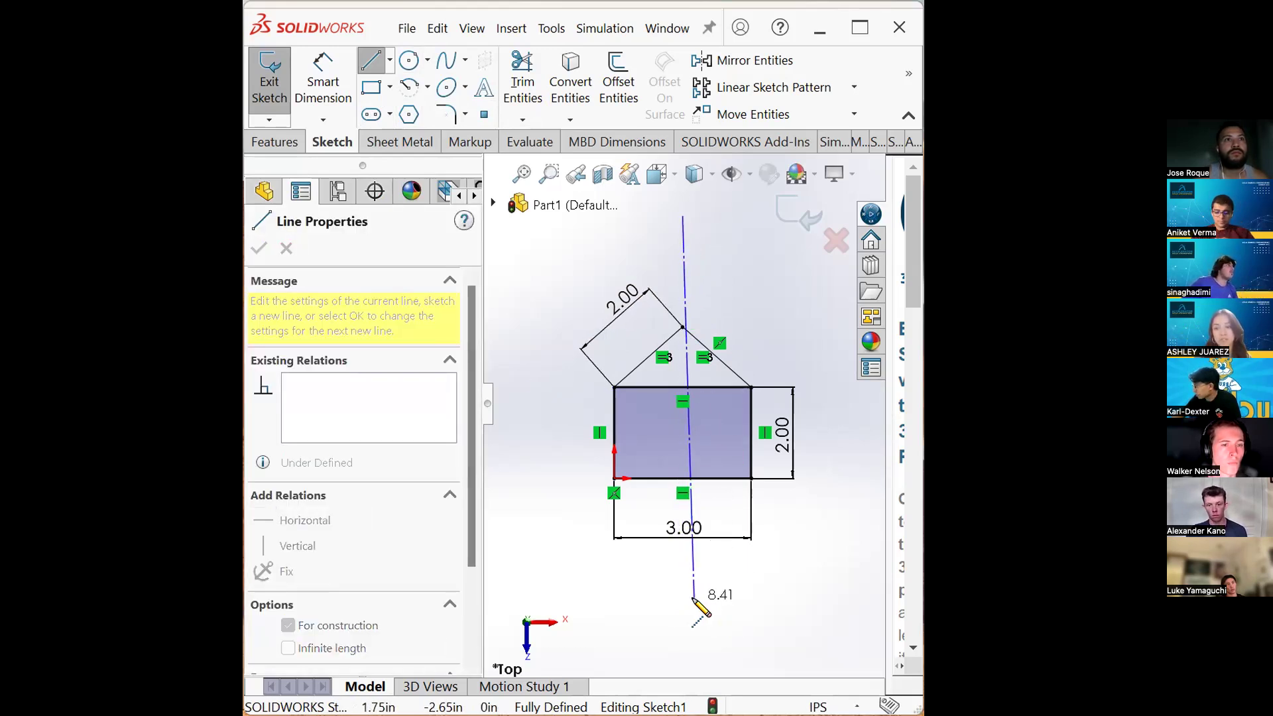
{"action": "left_click", "coordinate": [707, 592]}
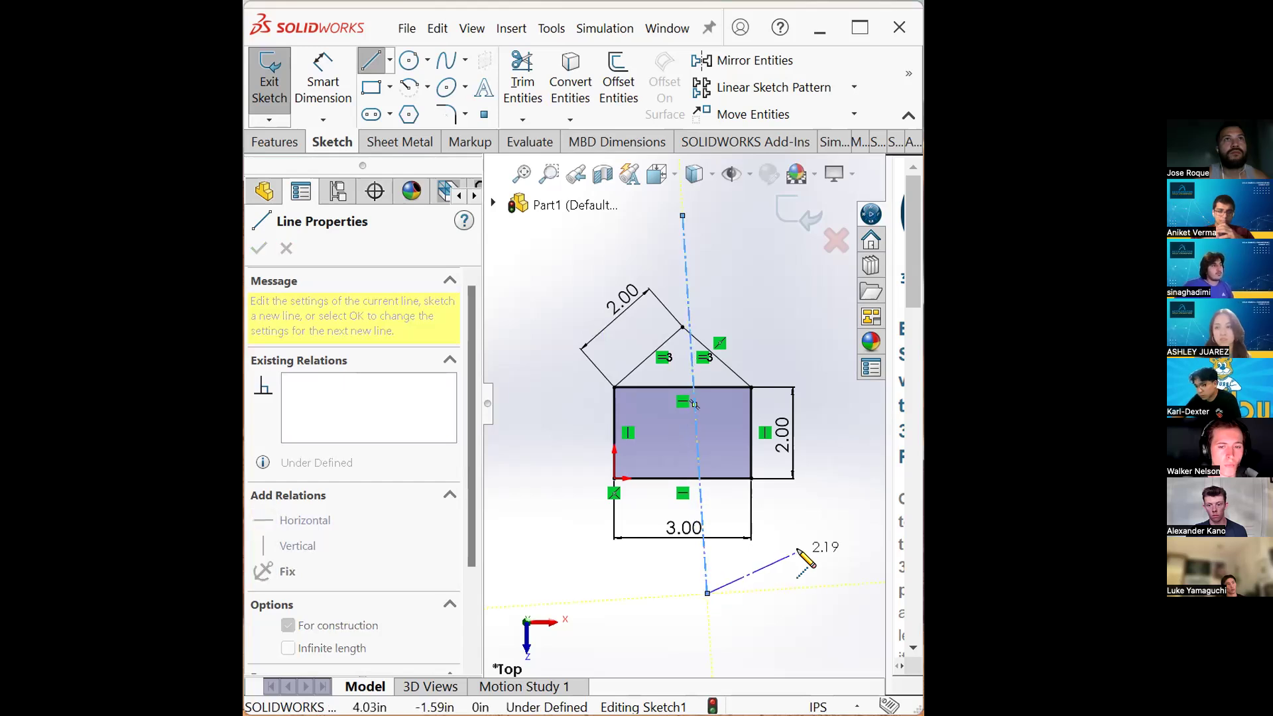
{"action": "key", "text": "Escape"}
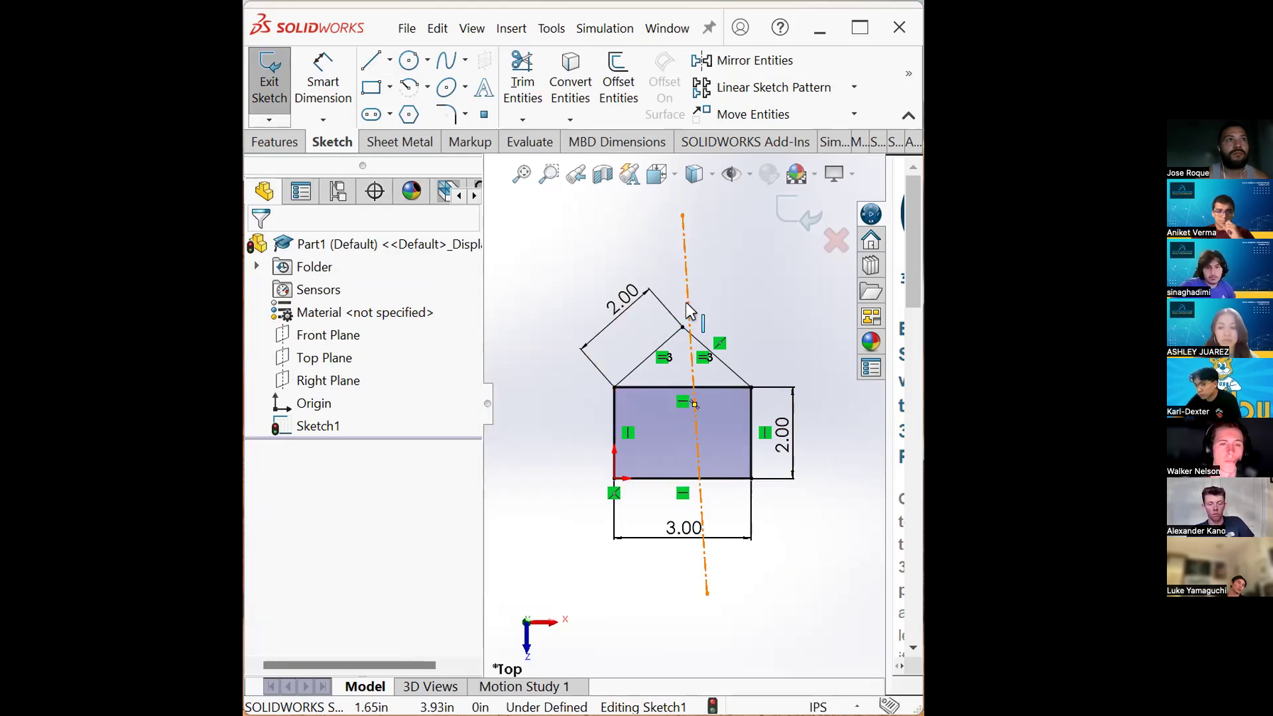
- Make the centerline coincident with the midpoint of the rectangle's bottom edge
{"action": "left_click", "coordinate": [705, 386]}
{"action": "right_click", "coordinate": [697, 387]}
{"action": "left_click", "coordinate": [563, 273]}
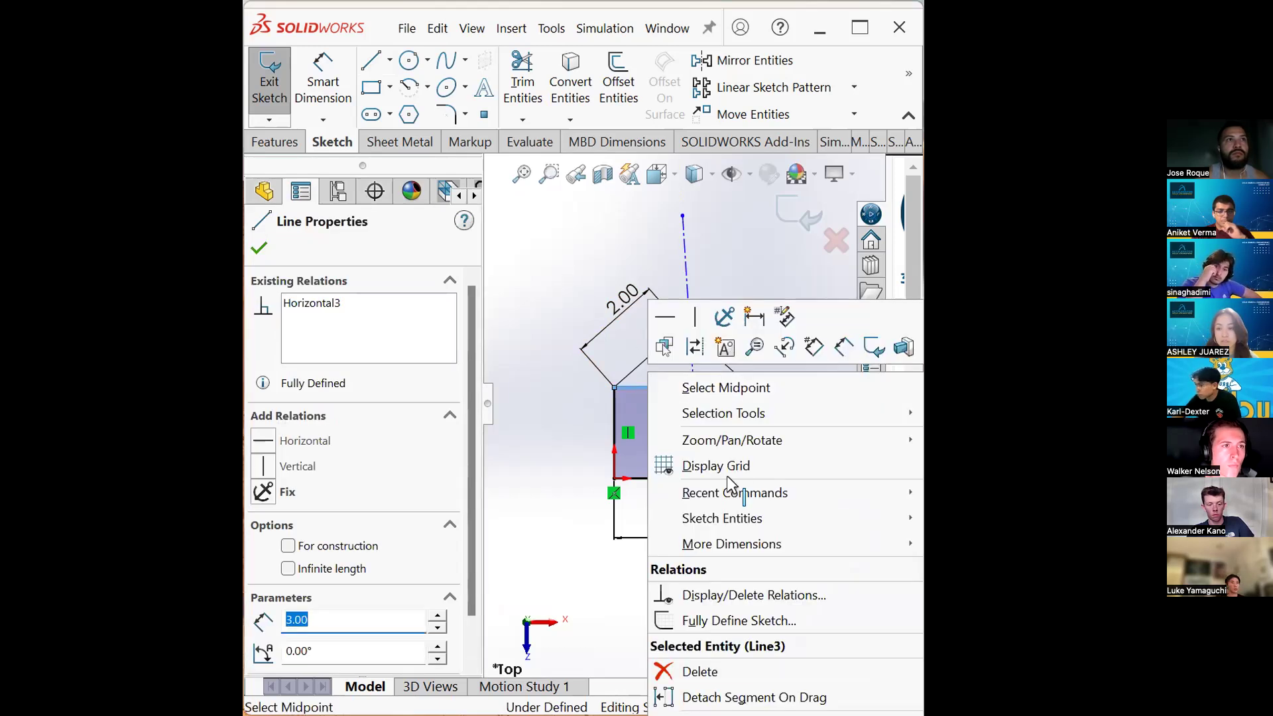
{"action": "right_click", "coordinate": [724, 476]}
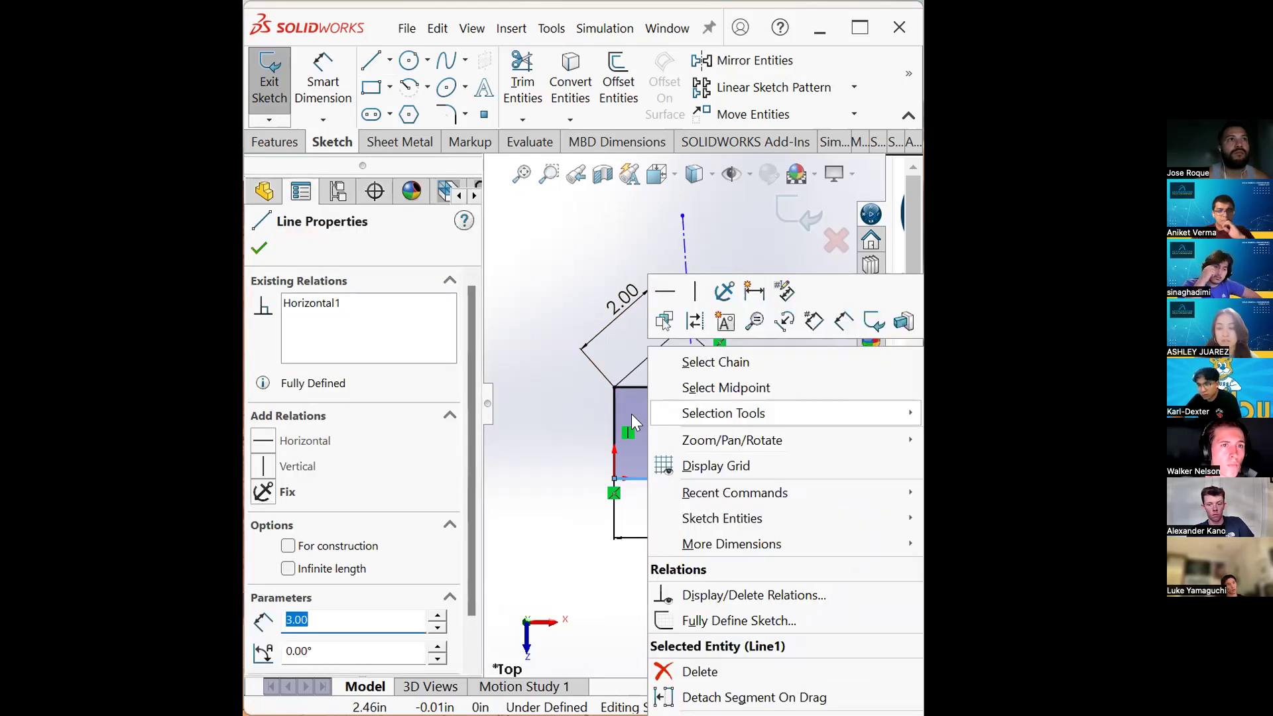
{"action": "left_click", "coordinate": [543, 415]}
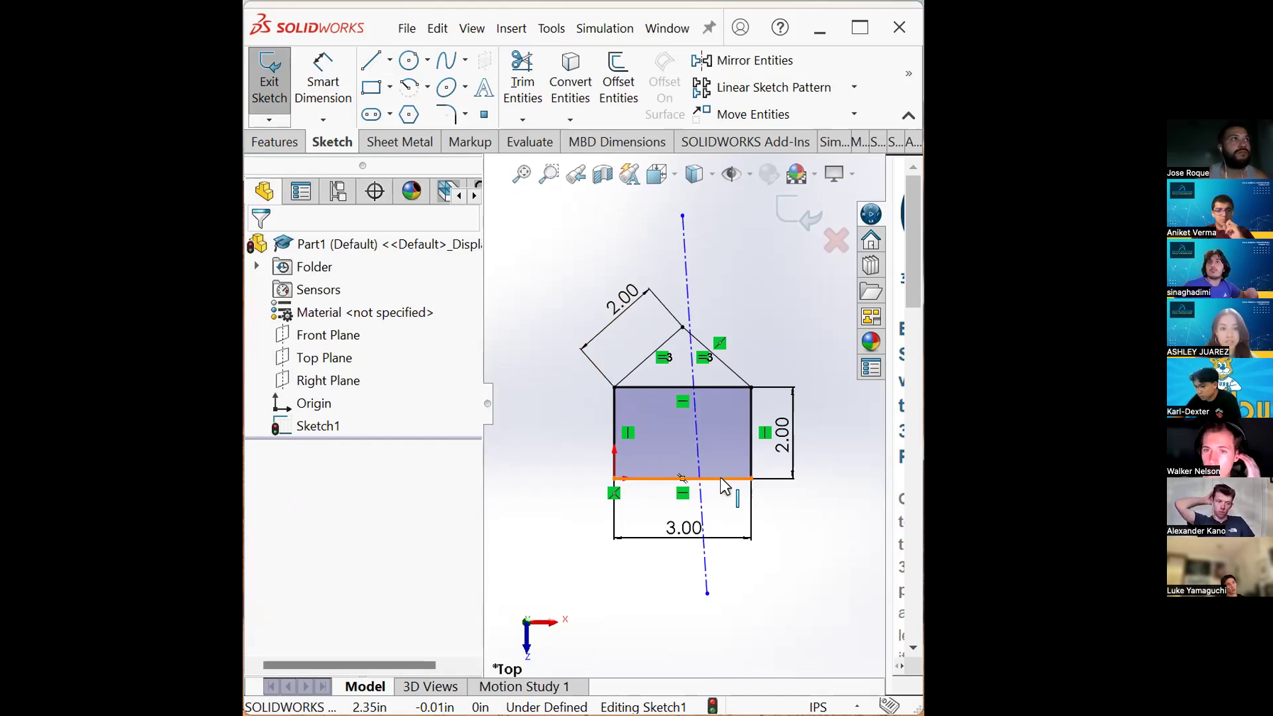
{"action": "left_click", "coordinate": [720, 478]}
{"action": "right_click", "coordinate": [721, 478]}
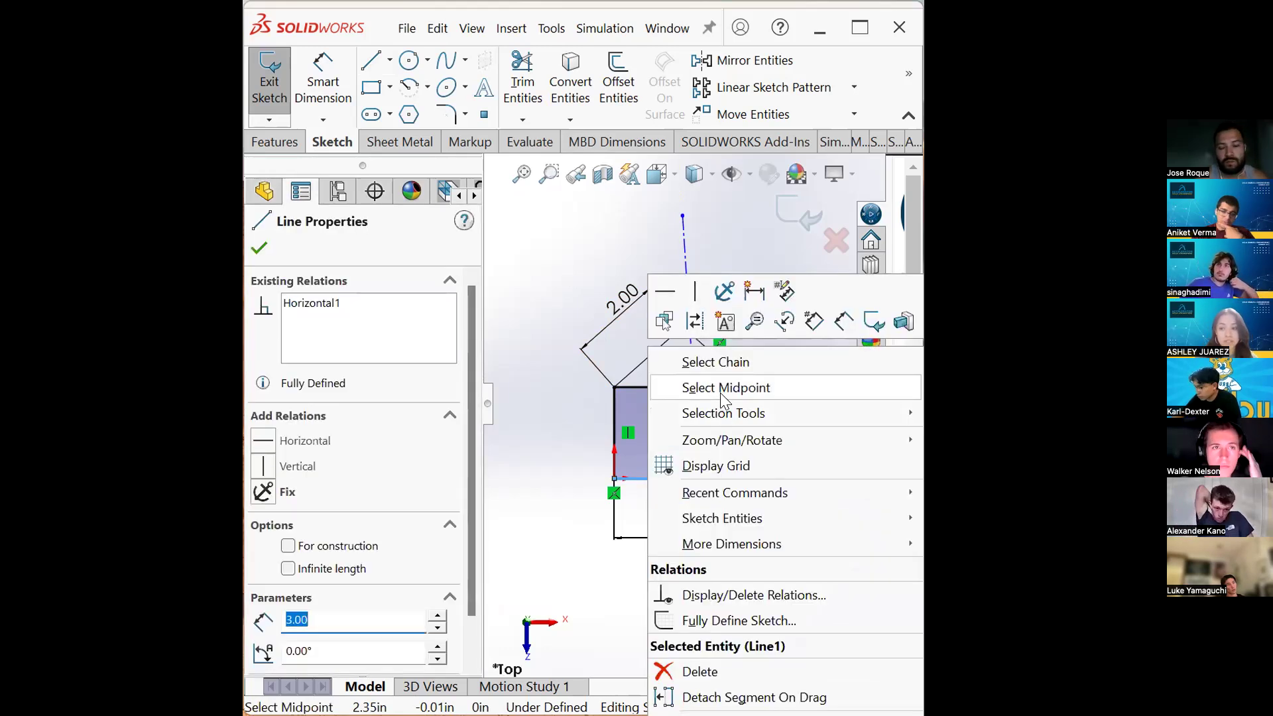
{"action": "left_click", "coordinate": [720, 389]}
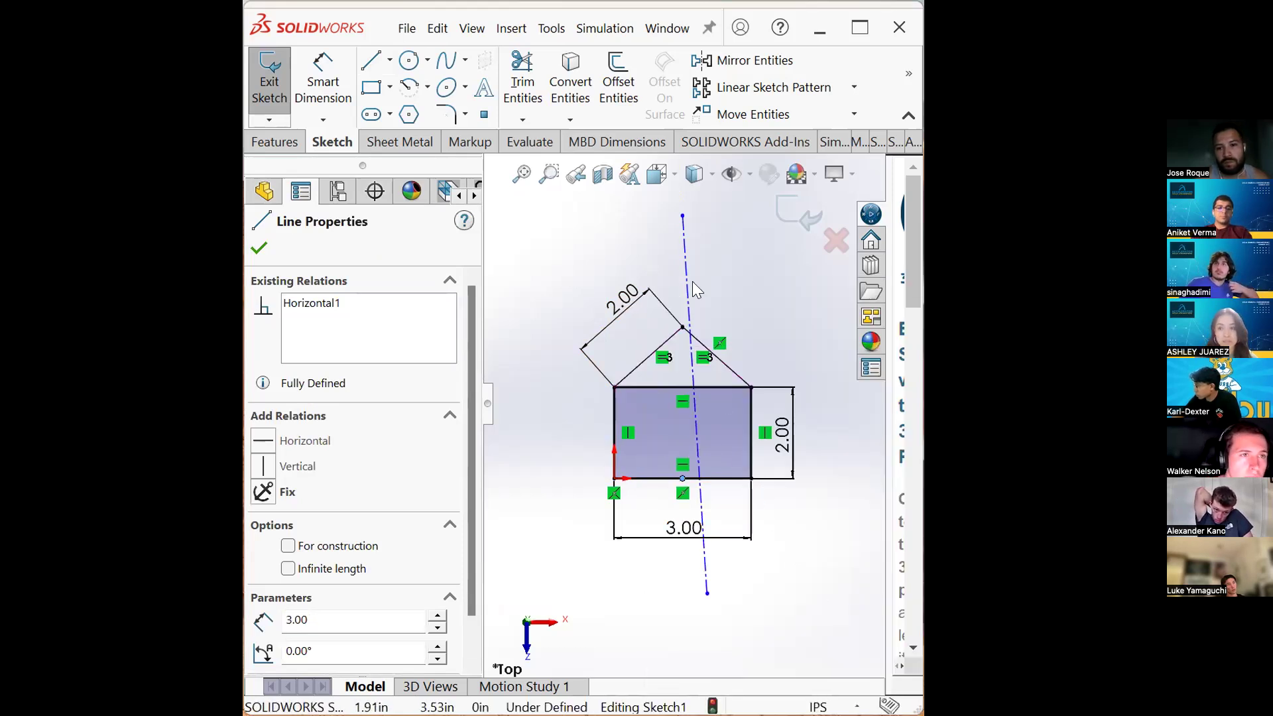
{"action": "left_click", "coordinate": [683, 261], "text": "ctrl"}
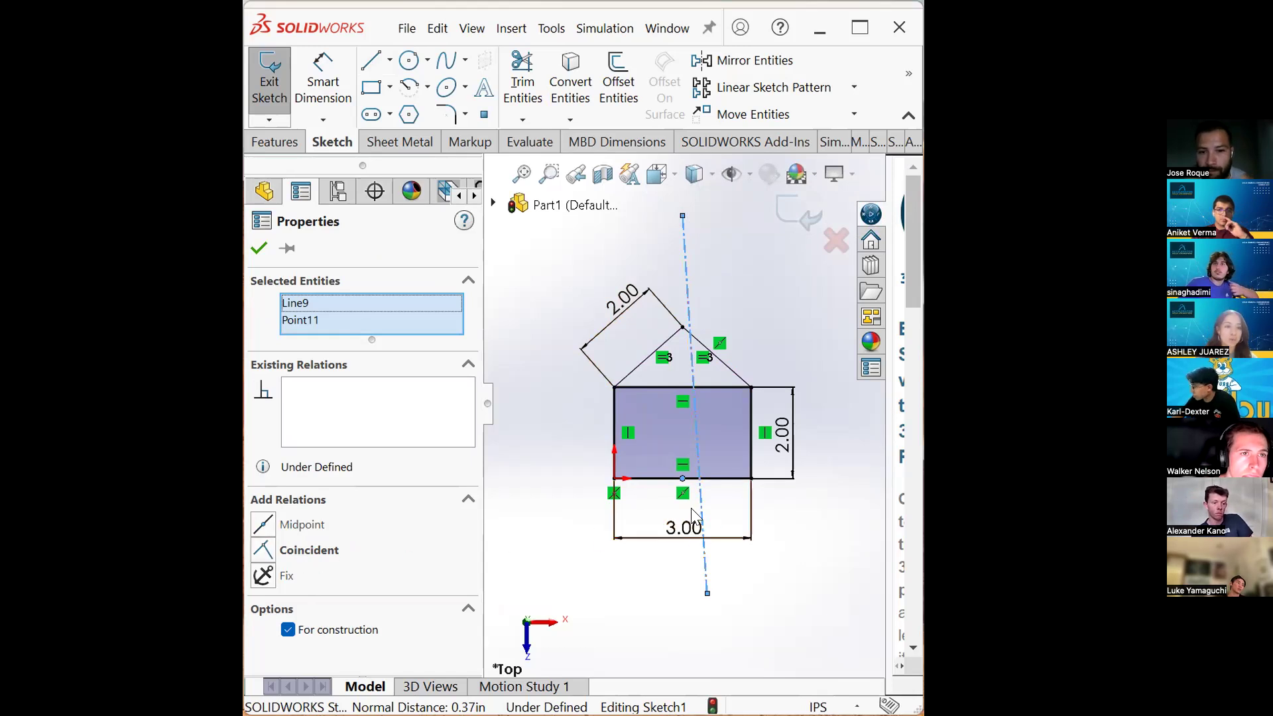
{"action": "left_click", "coordinate": [308, 551]}
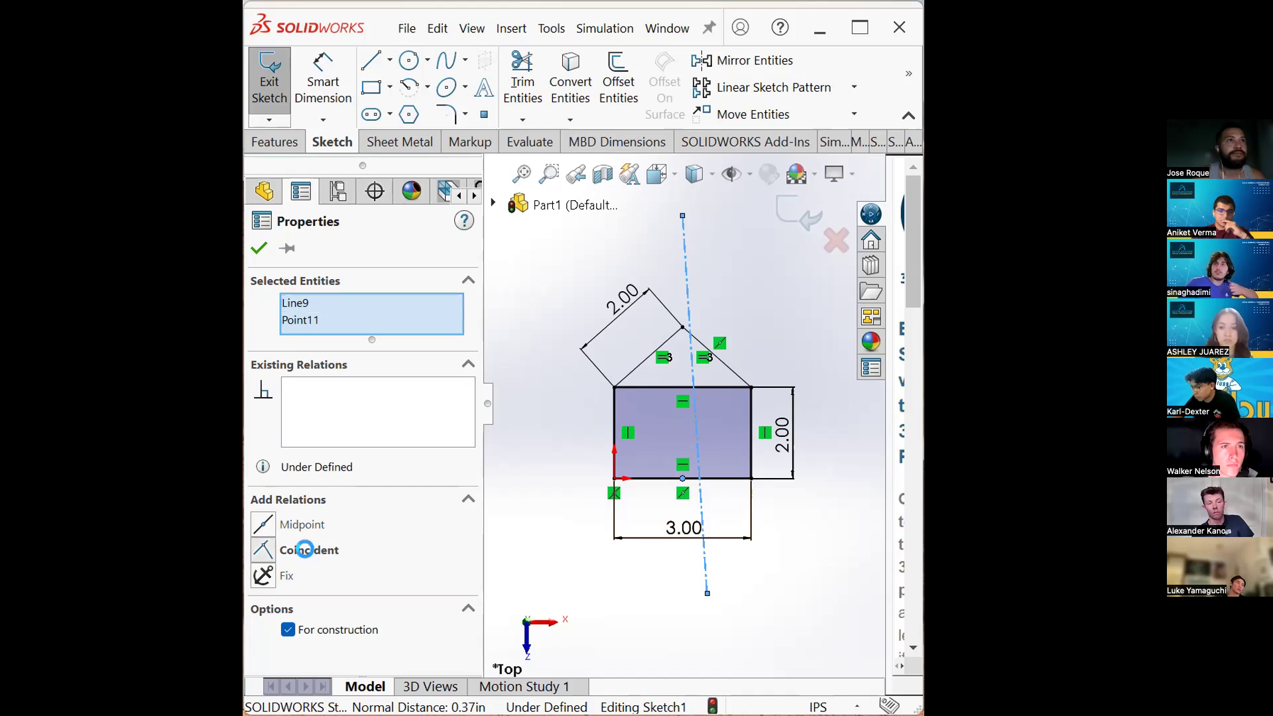
{"action": "left_click", "coordinate": [804, 574]}
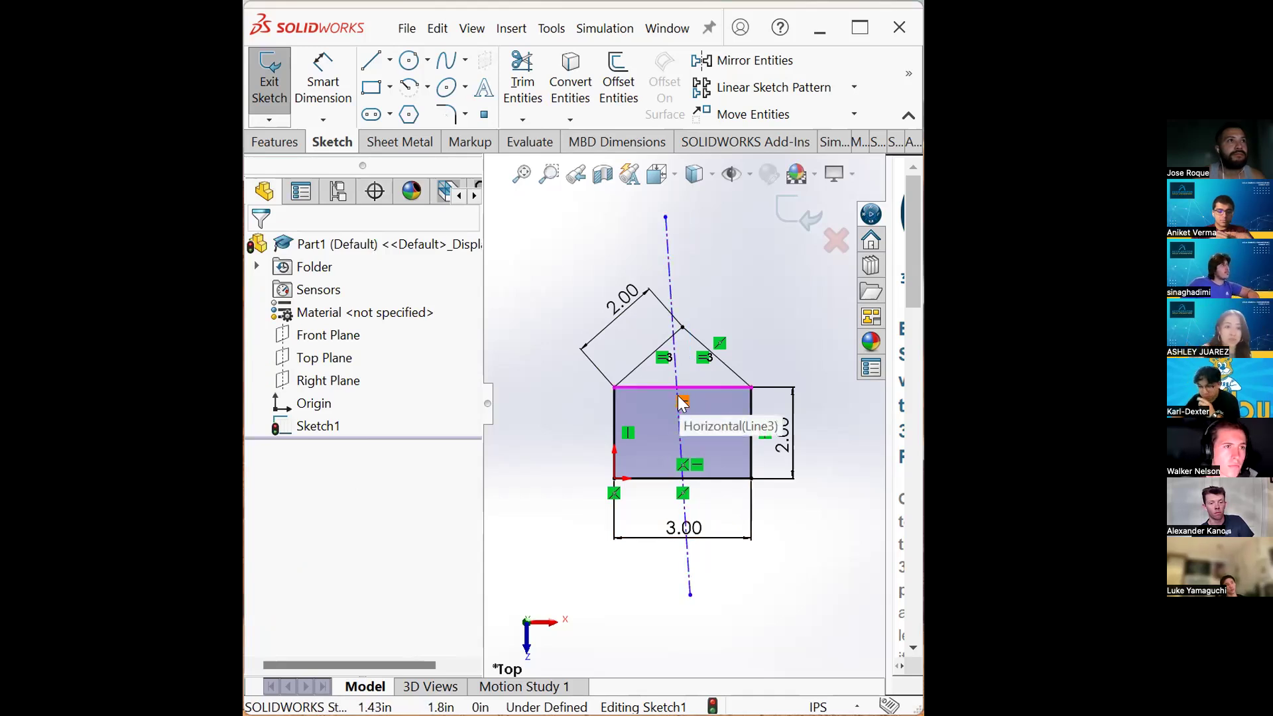
- Try to dimension the angle between the centerline and the rectangle's bottom edge as 90°, then undo it
{"action": "left_click", "coordinate": [666, 261]}
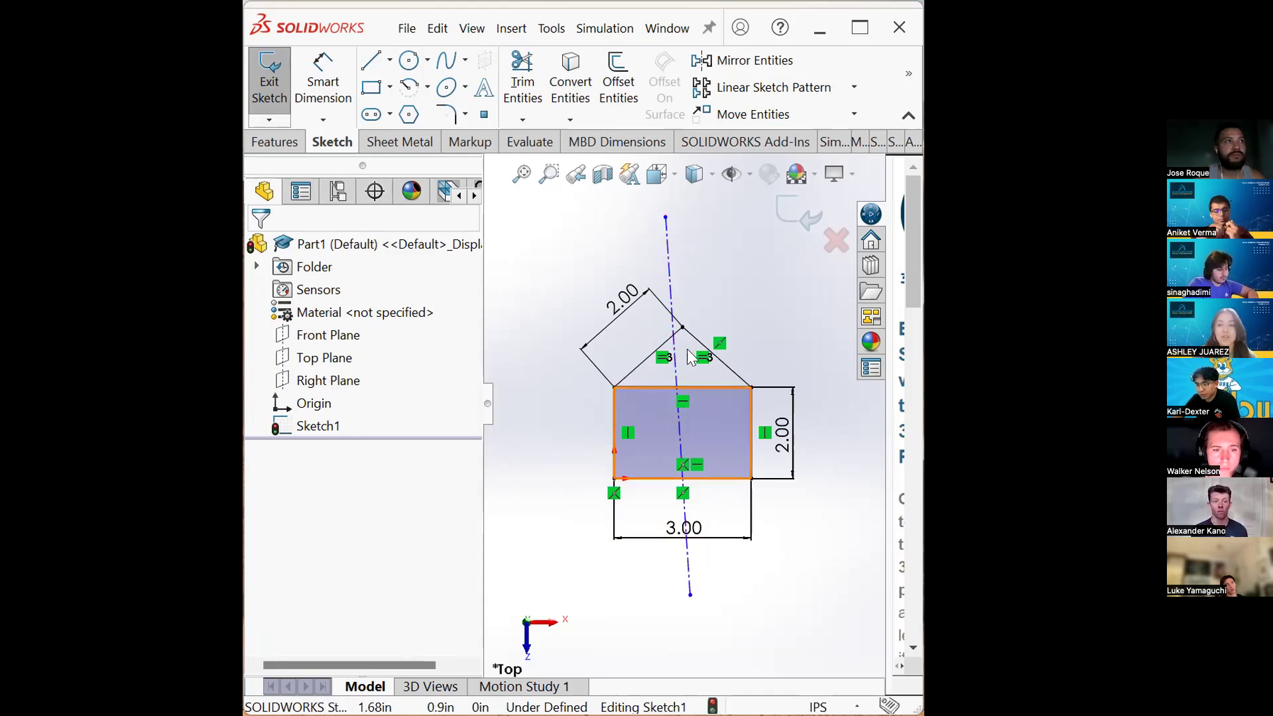
{"action": "left_click", "coordinate": [665, 269]}
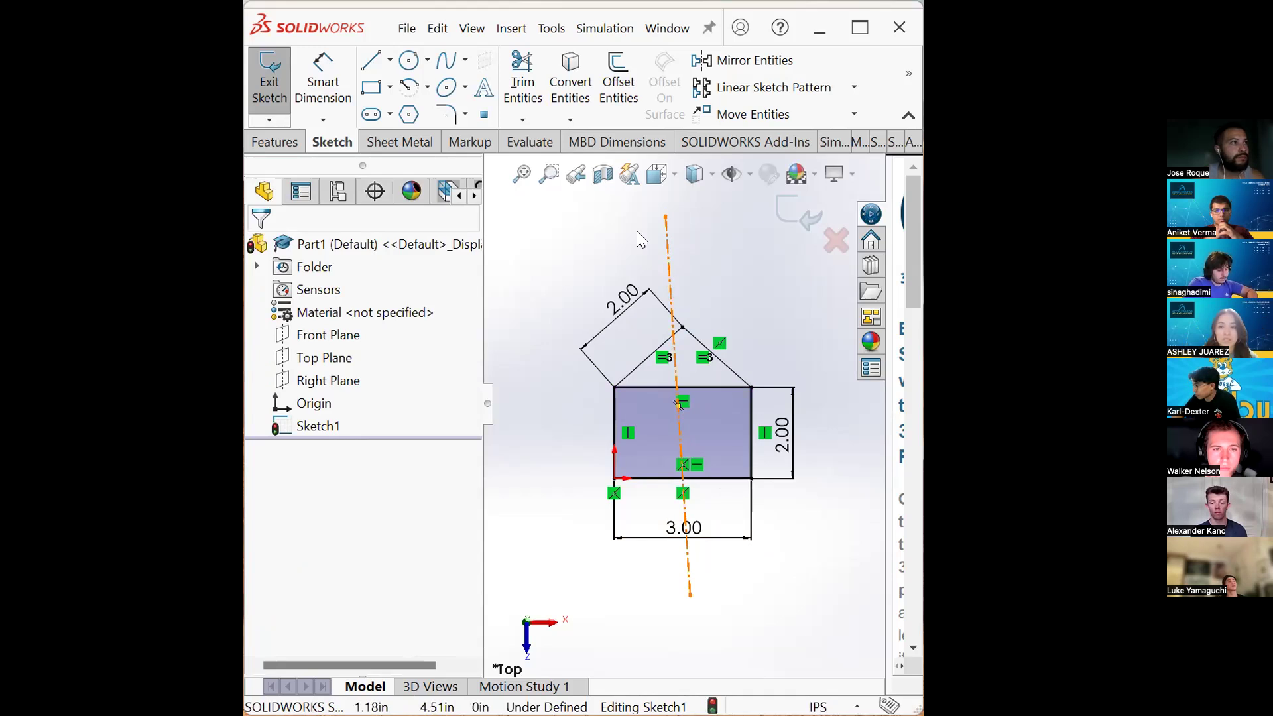
{"action": "left_click", "coordinate": [322, 81]}
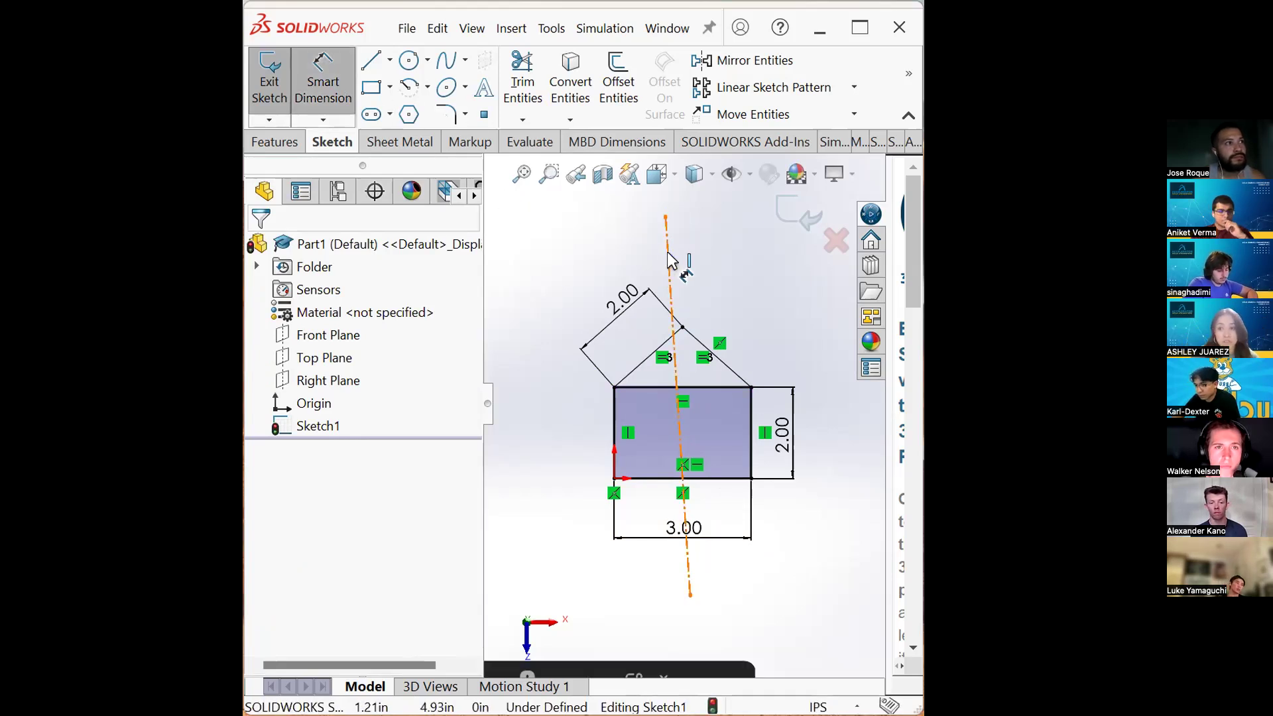
{"action": "left_click", "coordinate": [669, 261]}
{"action": "left_click", "coordinate": [736, 475]}
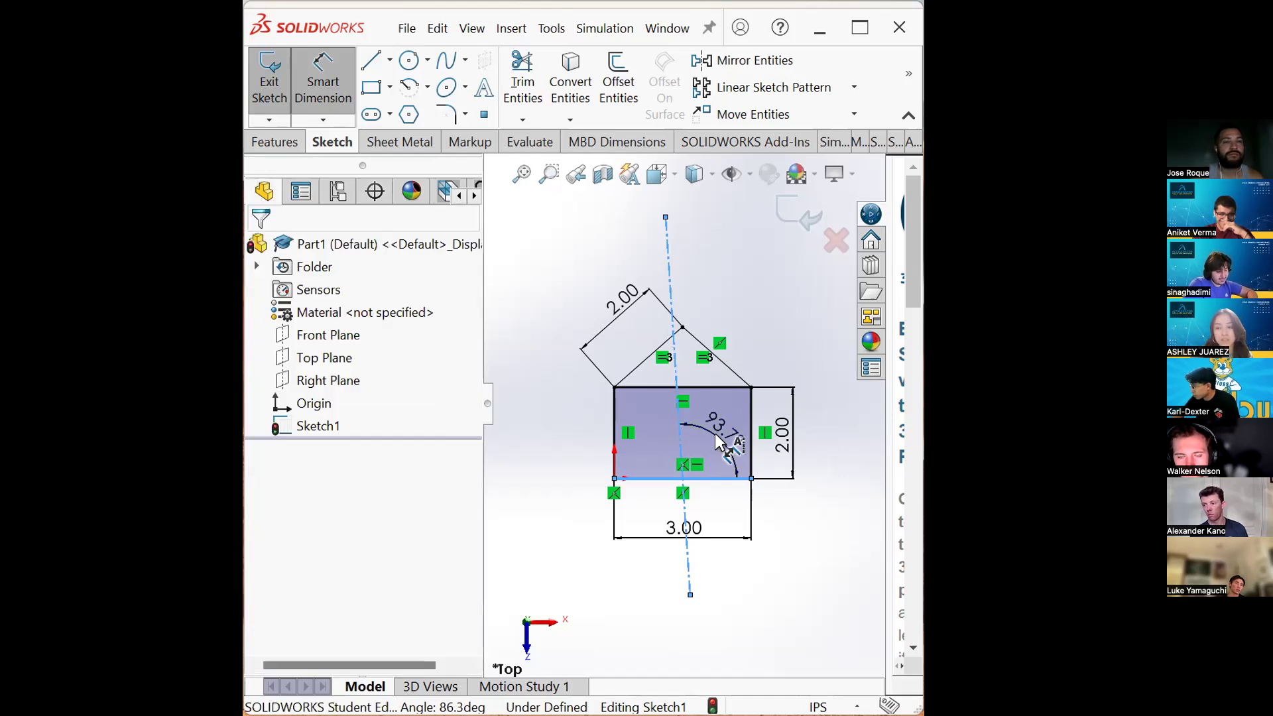
{"action": "left_click", "coordinate": [716, 436]}
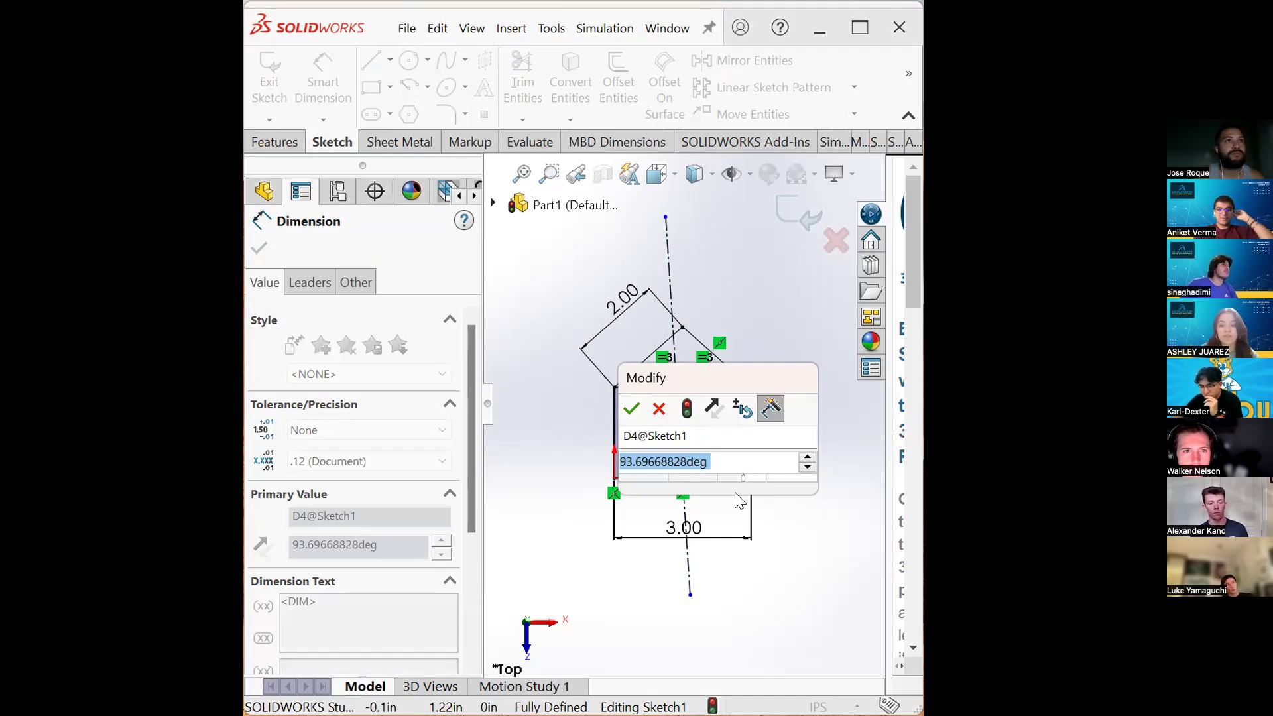
{"action": "type", "text": "90"}
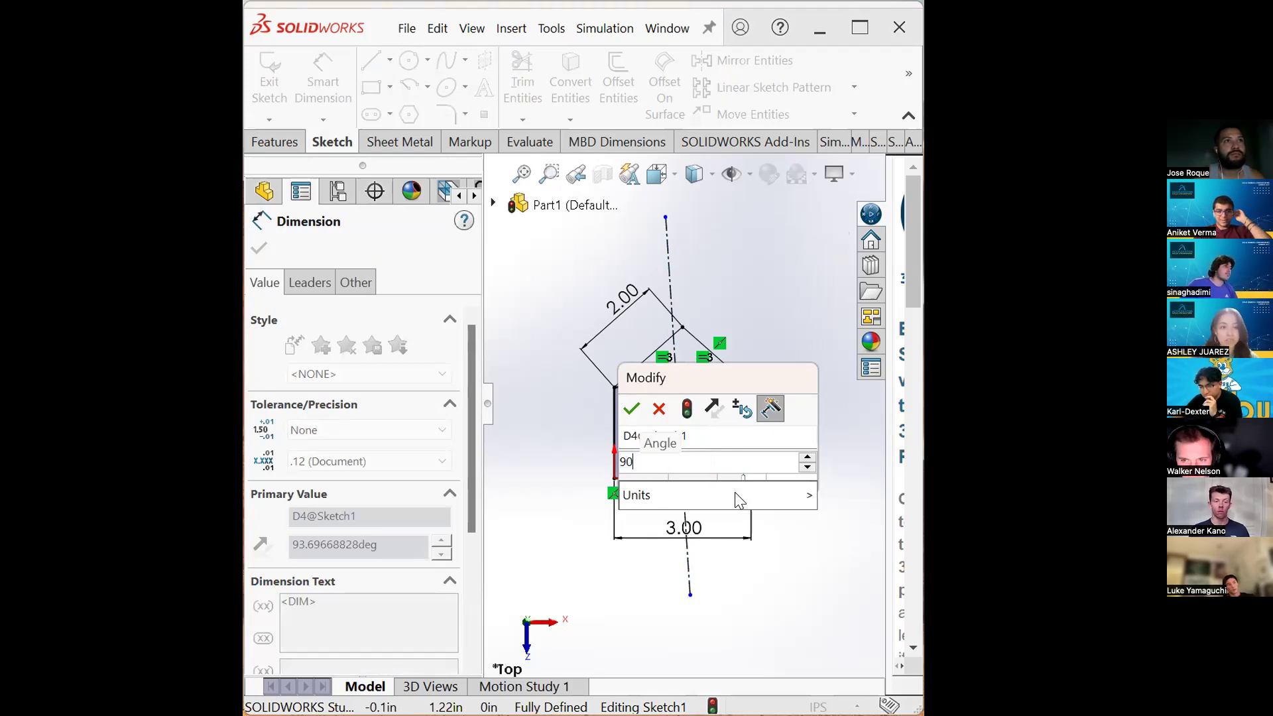
{"action": "key", "text": "Return"}
{"action": "left_click", "coordinate": [752, 430]}
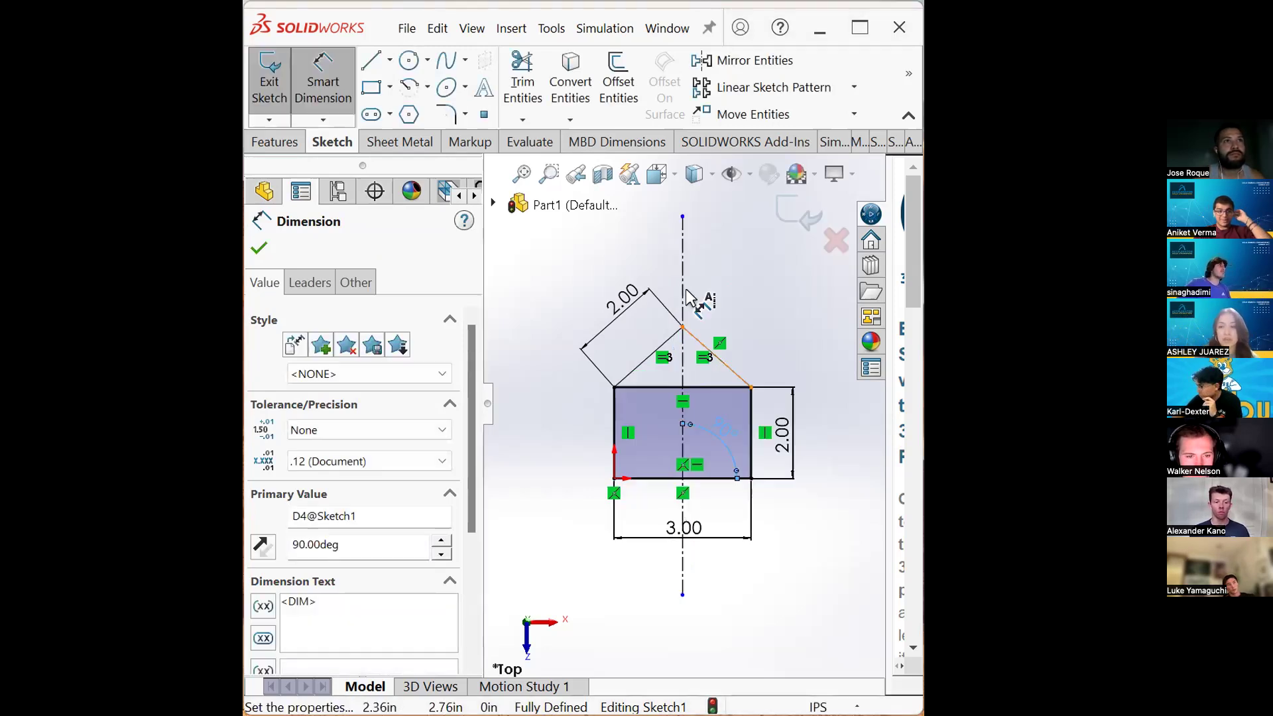
{"action": "left_click", "coordinate": [782, 464]}
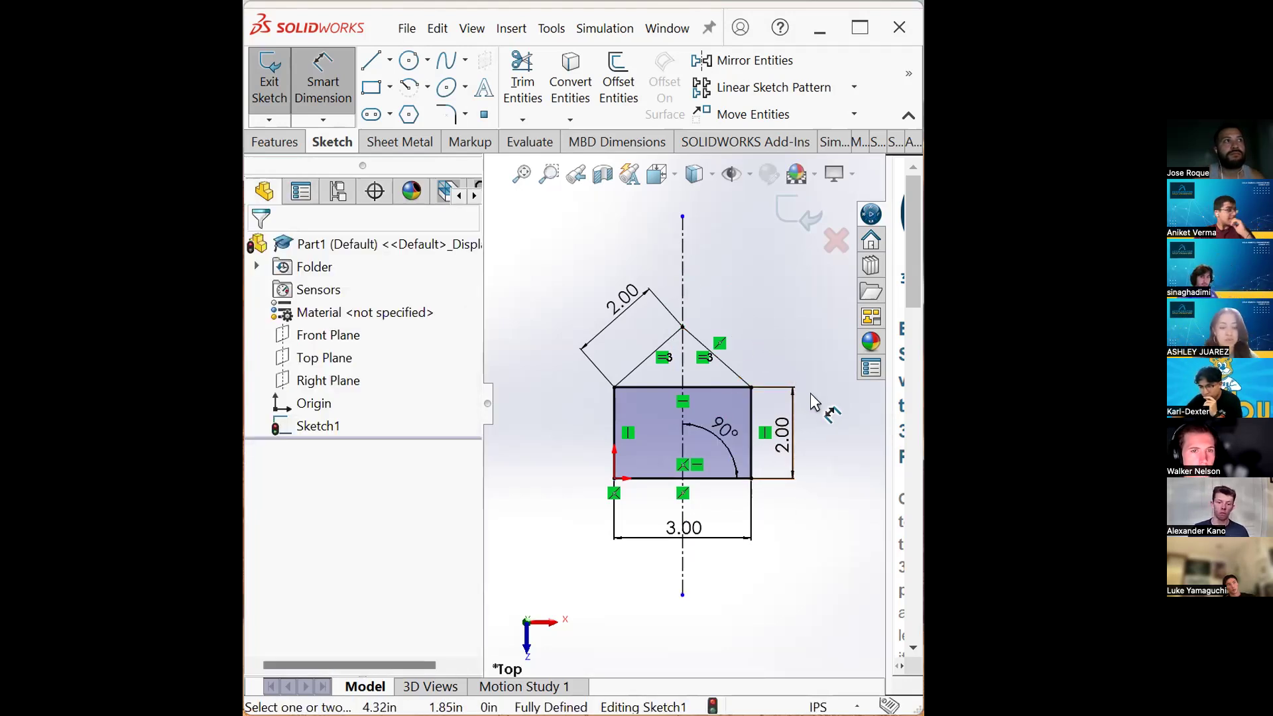
{"action": "key", "text": "ctrl+z"}
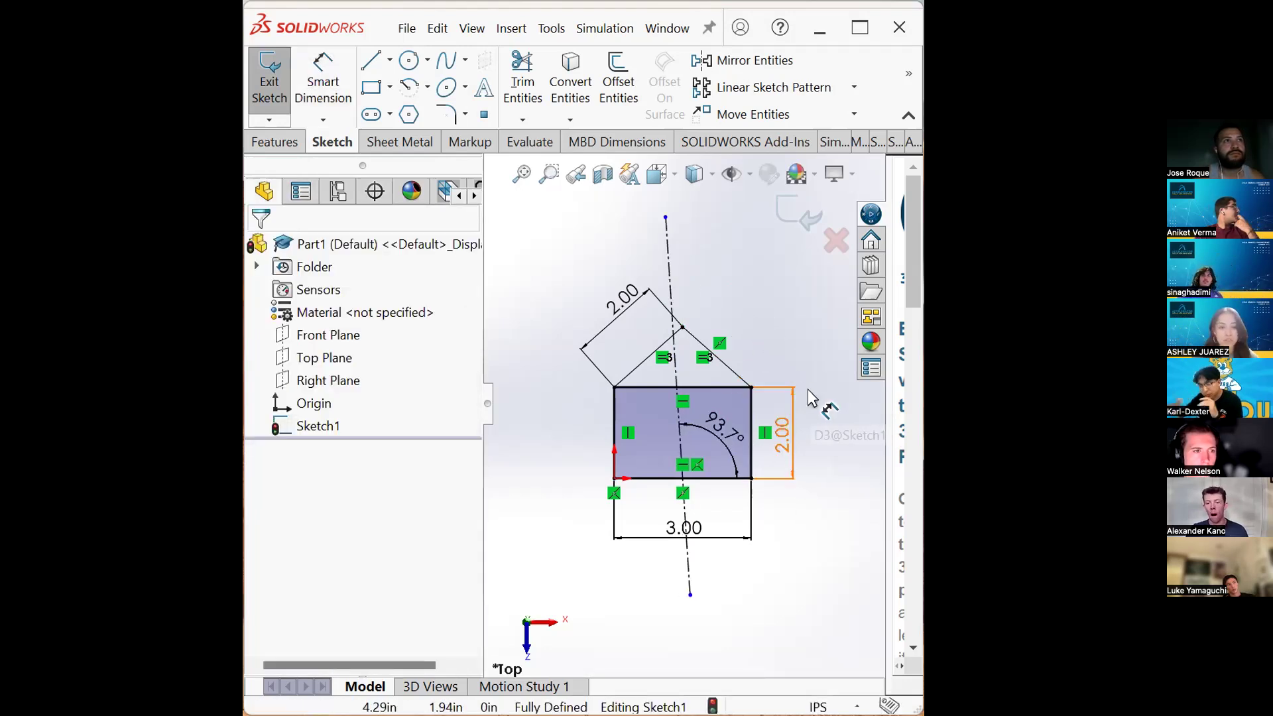
{"action": "key", "text": "ctrl+z"}
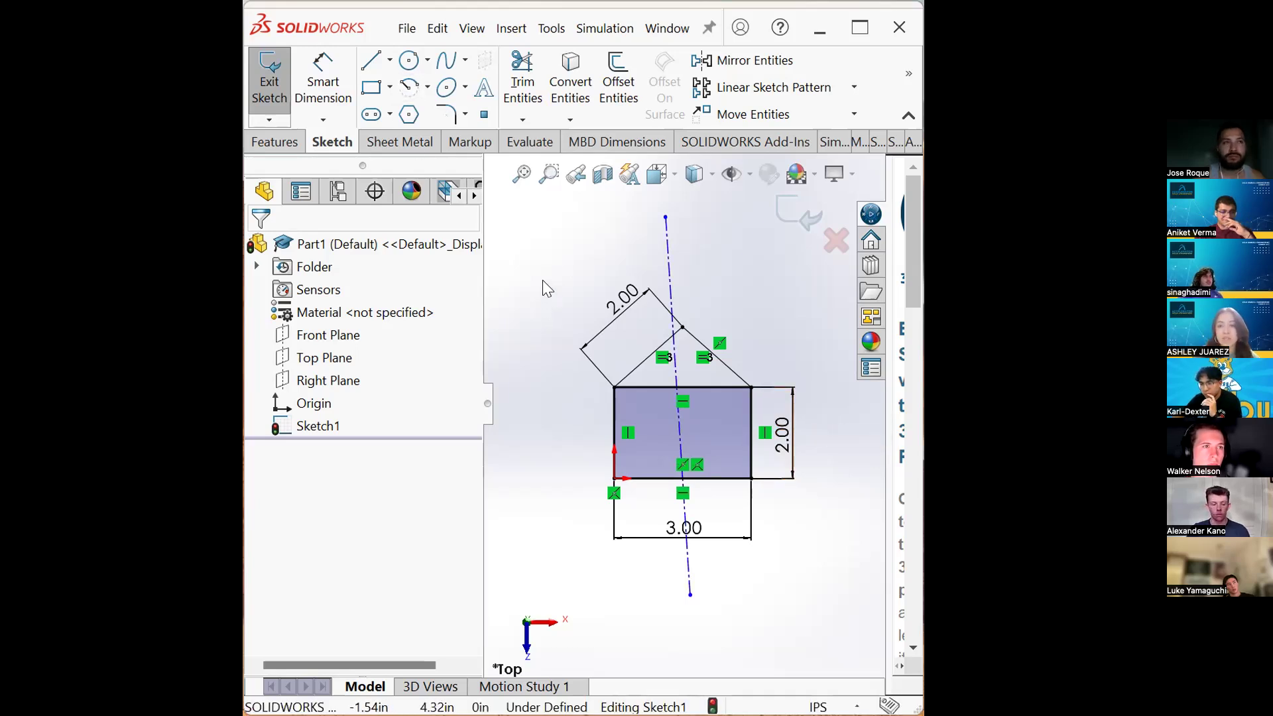
- Make the centerline perpendicular to the rectangle's bottom edge
{"action": "left_click", "coordinate": [665, 277]}
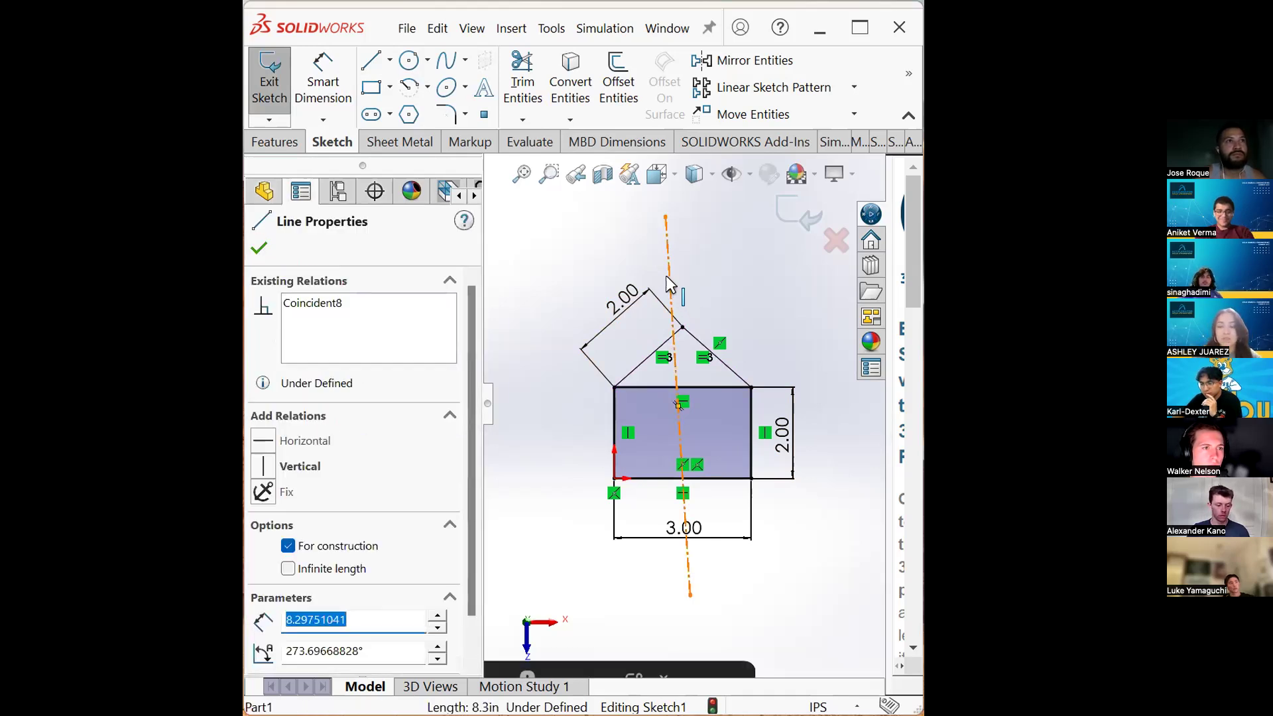
{"action": "left_click", "coordinate": [716, 476], "text": "ctrl"}
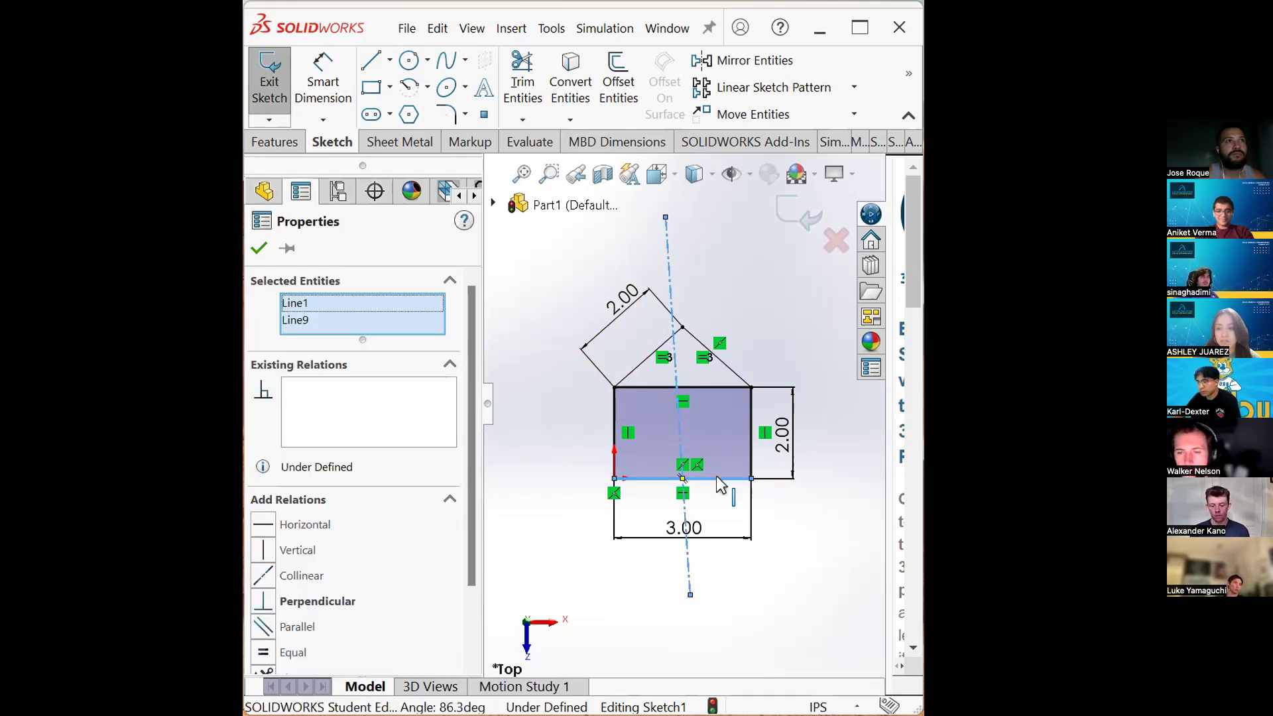
{"action": "left_click_drag", "start_coordinate": [468, 438], "coordinate": [470, 517]}
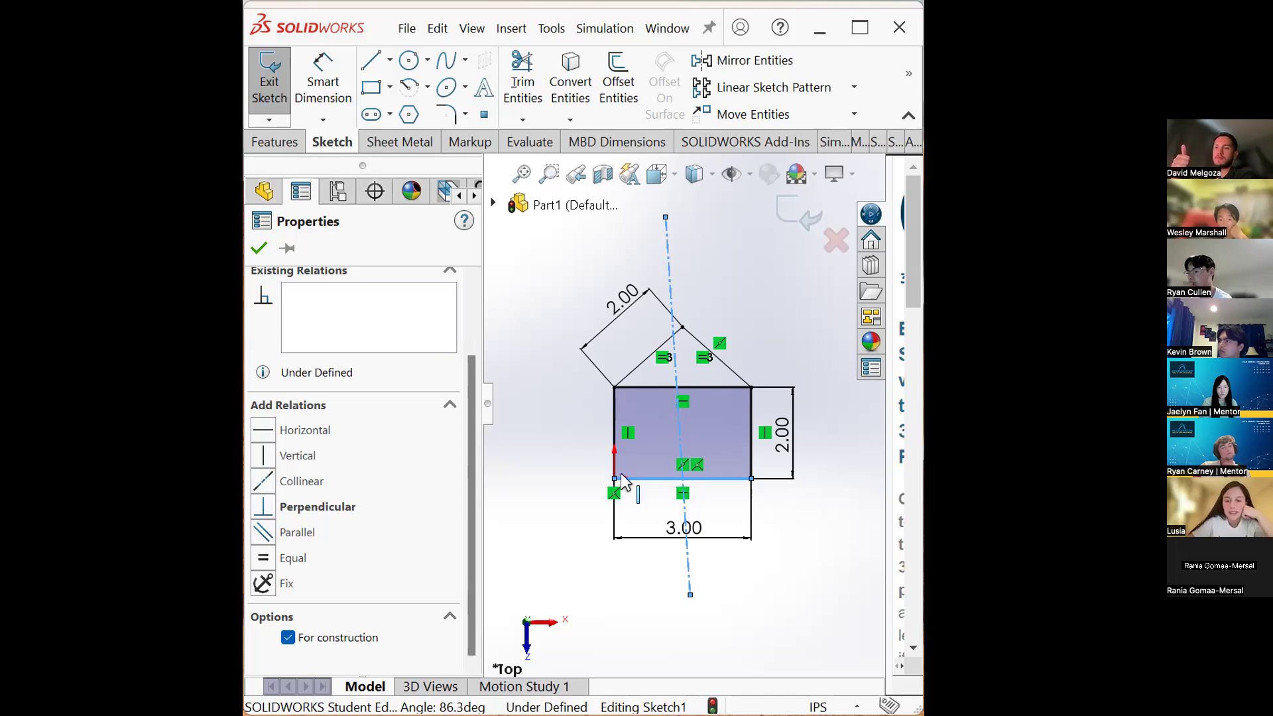
{"action": "left_click", "coordinate": [334, 508]}
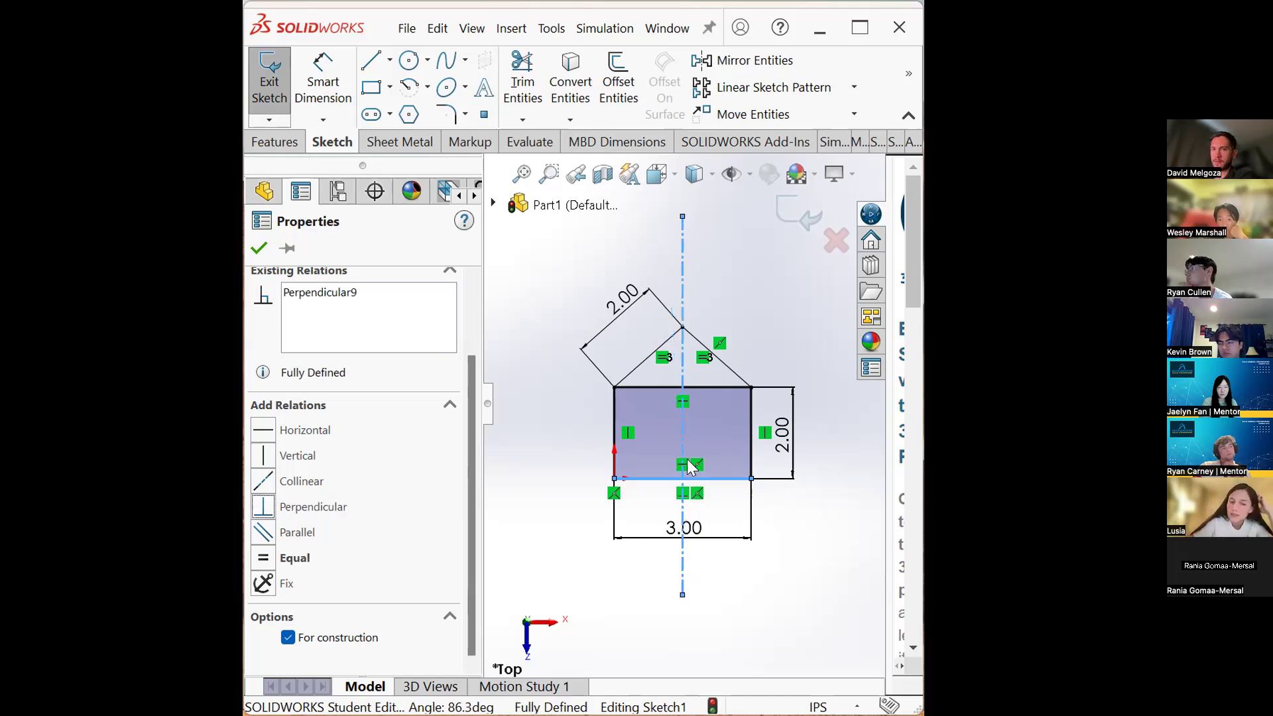
{"action": "left_click", "coordinate": [770, 538]}
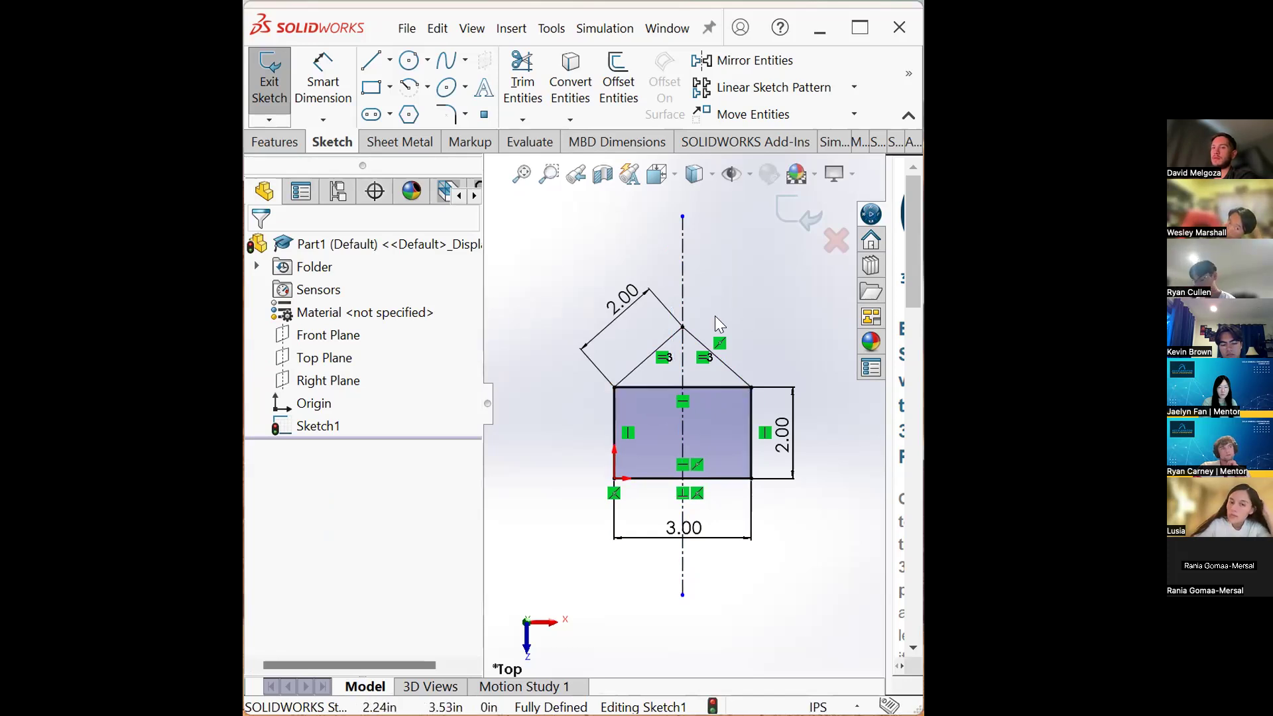
- Trim away the rectangle's top edge beneath the roof with the Trim tool
{"action": "left_click", "coordinate": [522, 79]}
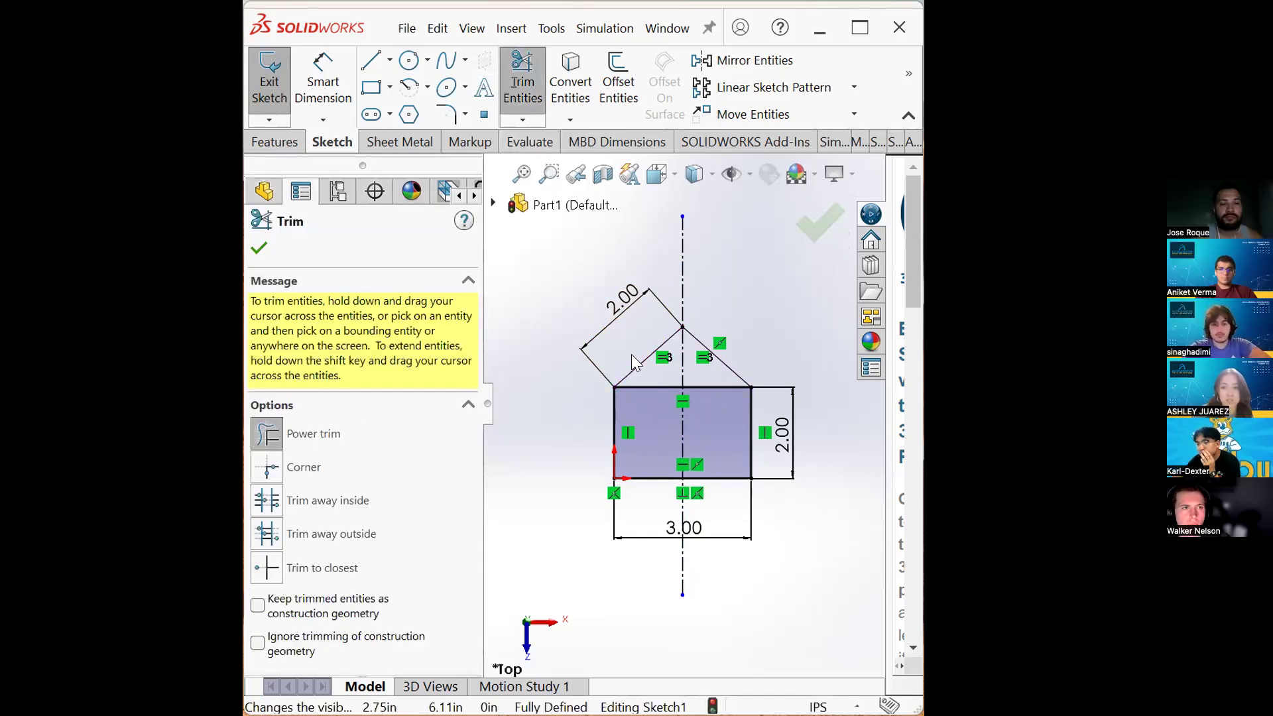
{"action": "mouse_move", "coordinate": [655, 376]}
{"action": "left_mouse_down"}
{"action": "mouse_move", "coordinate": [664, 399]}
{"action": "mouse_move", "coordinate": [696, 374]}
{"action": "left_mouse_up"}
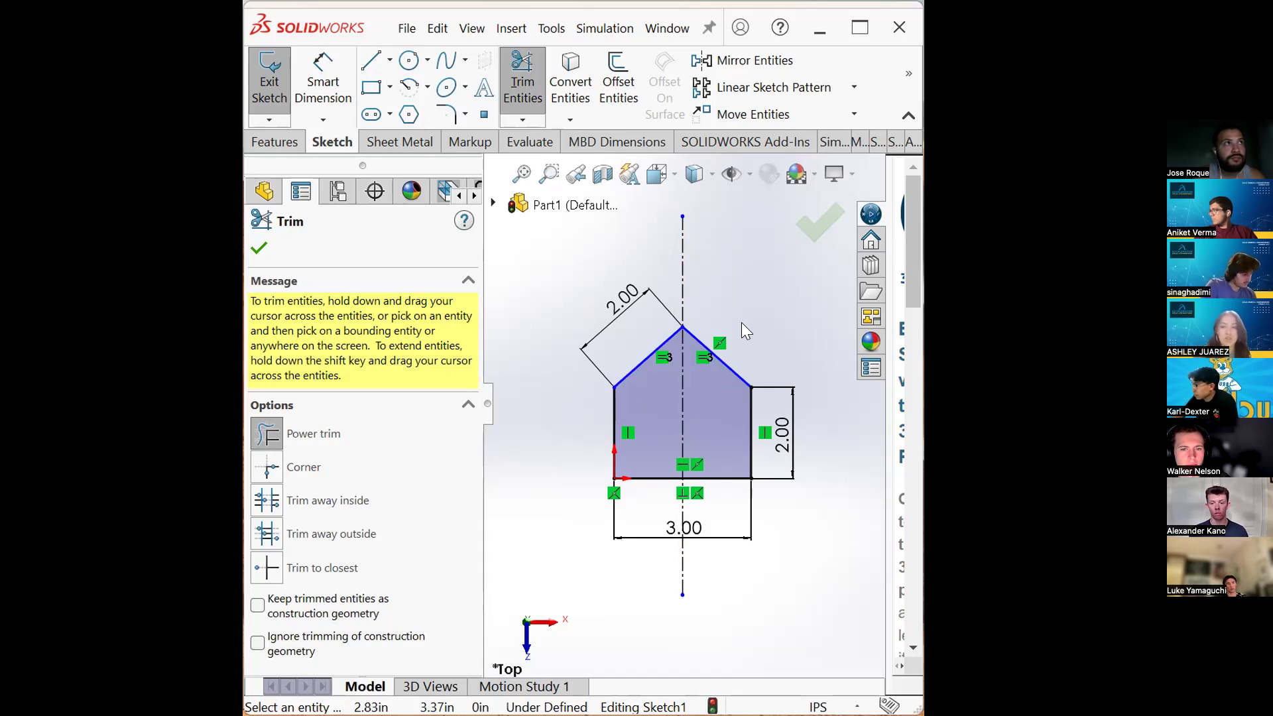
- Redraw a line across the rectangle's top between its upper corners and select its midpoint
{"action": "left_click", "coordinate": [370, 60]}
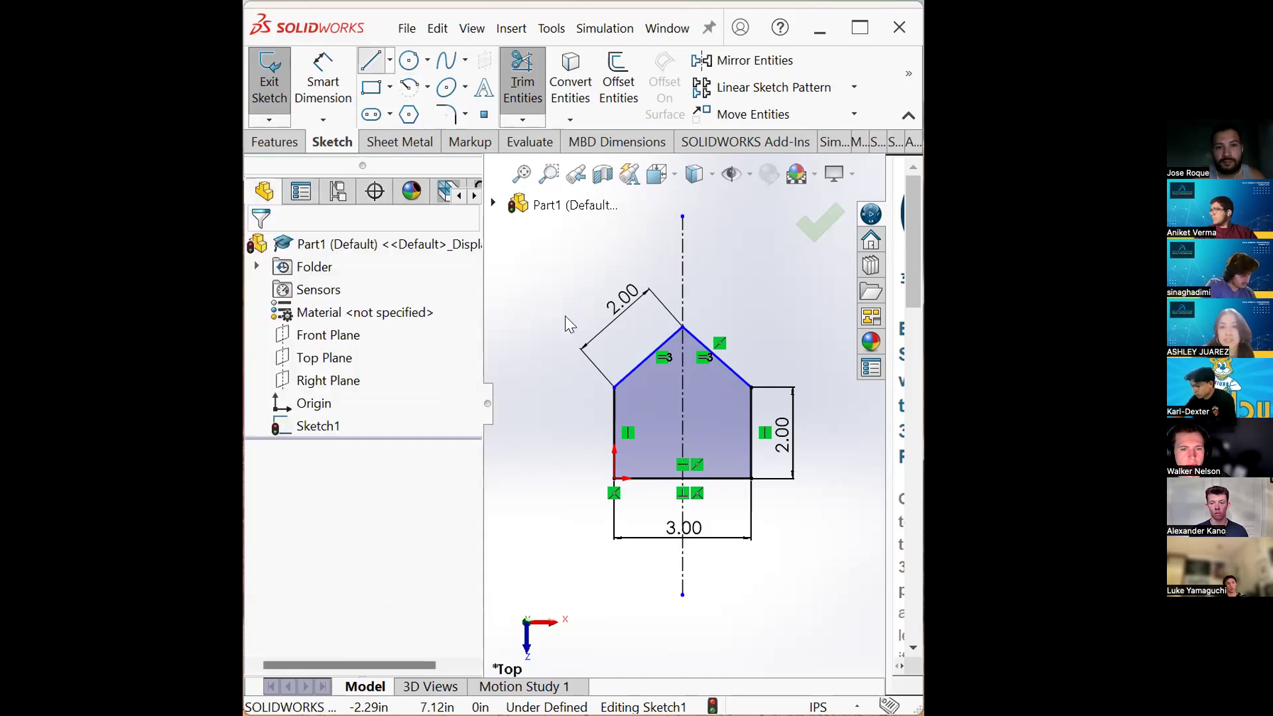
{"action": "left_click", "coordinate": [615, 387]}
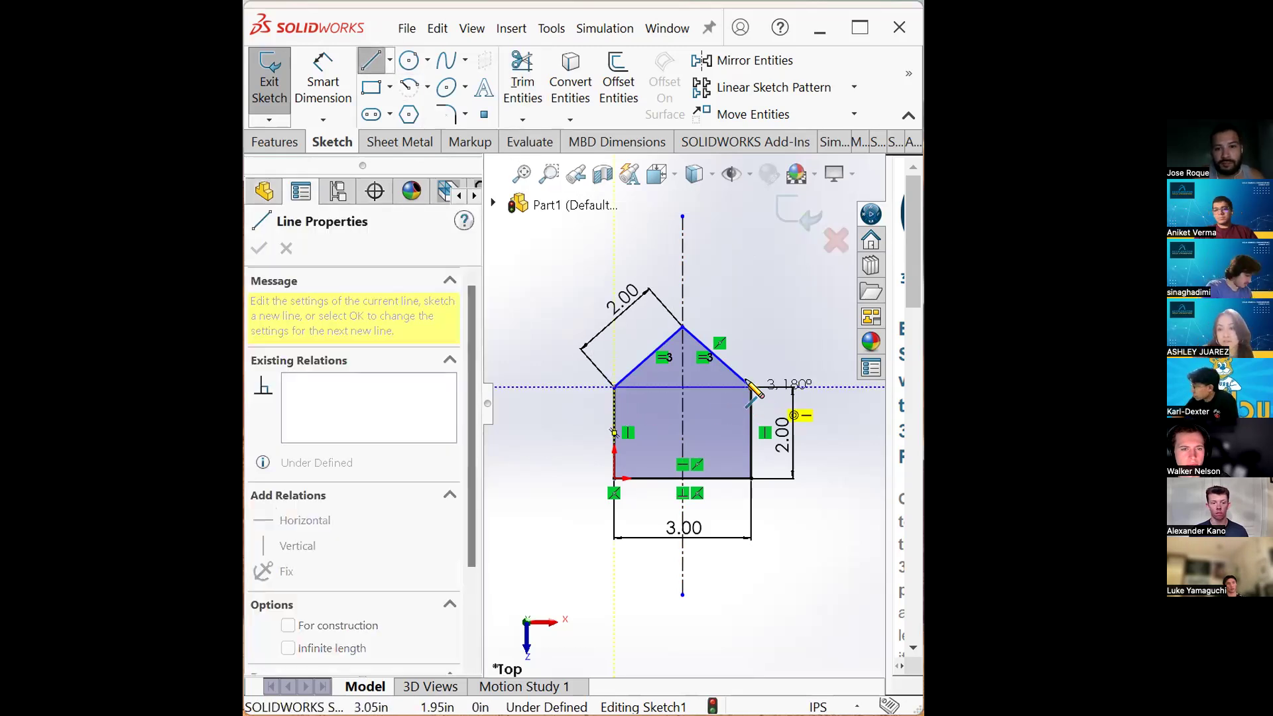
{"action": "left_click", "coordinate": [751, 387]}
{"action": "key", "text": "Escape"}
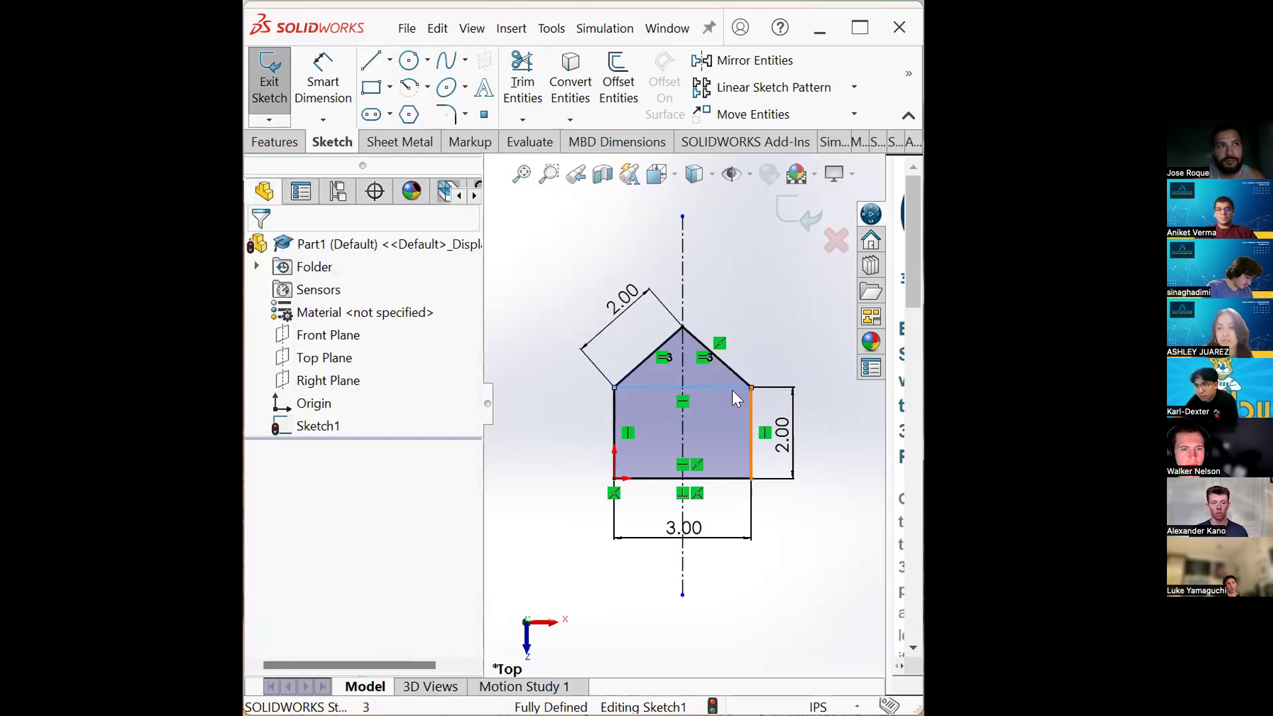
{"action": "left_click", "coordinate": [726, 385]}
{"action": "right_click", "coordinate": [725, 384]}
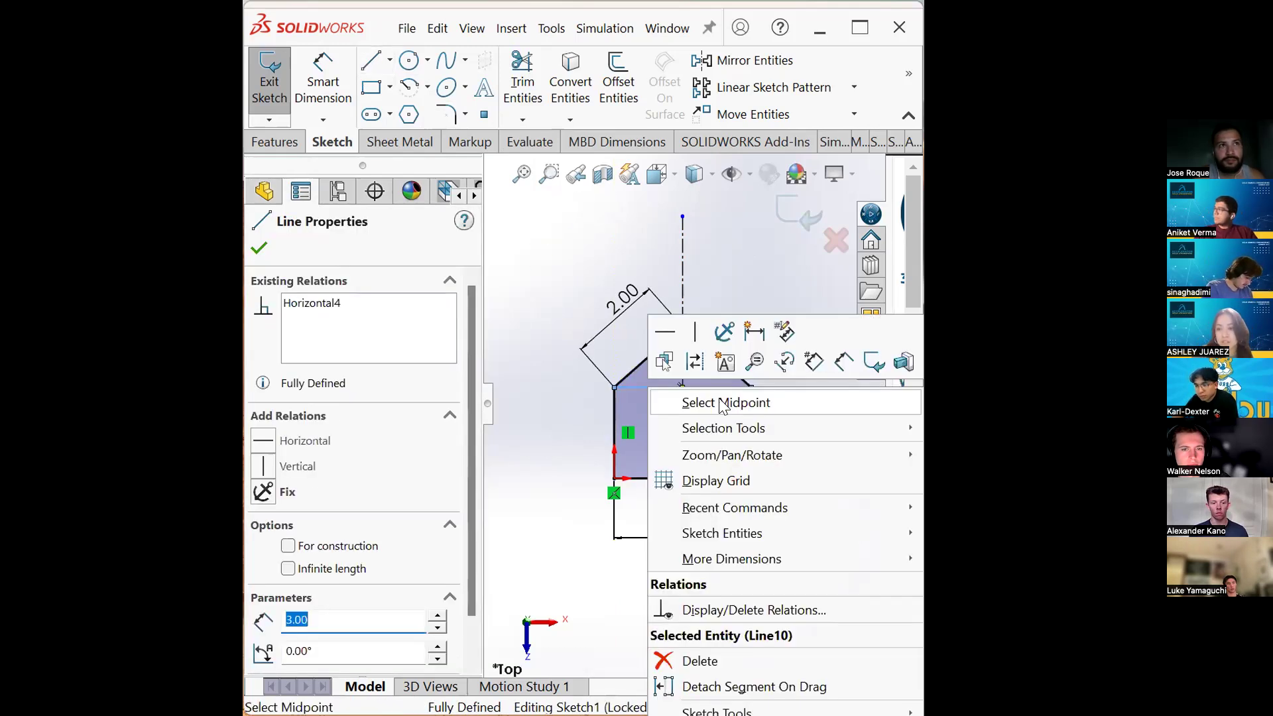
{"action": "left_click", "coordinate": [724, 403]}
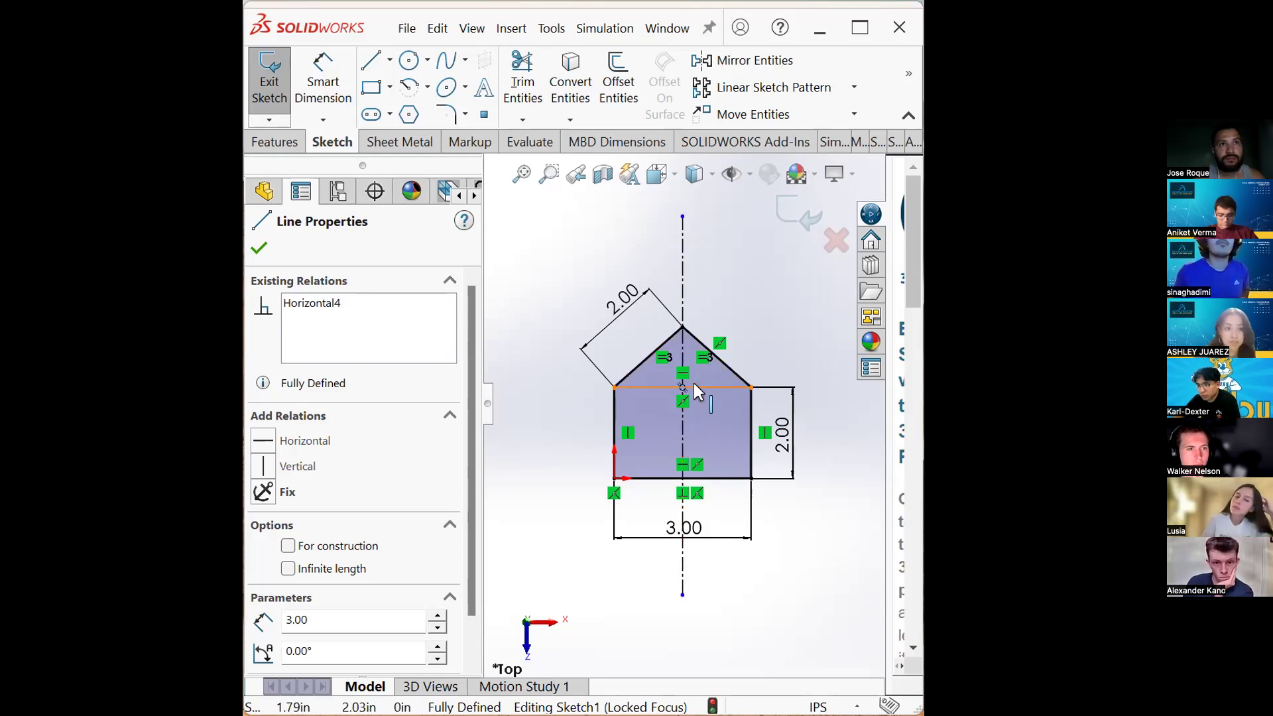
- Trim away the redrawn line across the top of the rectangle
{"action": "left_click", "coordinate": [522, 79]}
{"action": "mouse_move", "coordinate": [667, 371]}
{"action": "left_mouse_down"}
{"action": "mouse_move", "coordinate": [665, 397]}
{"action": "mouse_move", "coordinate": [709, 401]}
{"action": "left_mouse_up"}
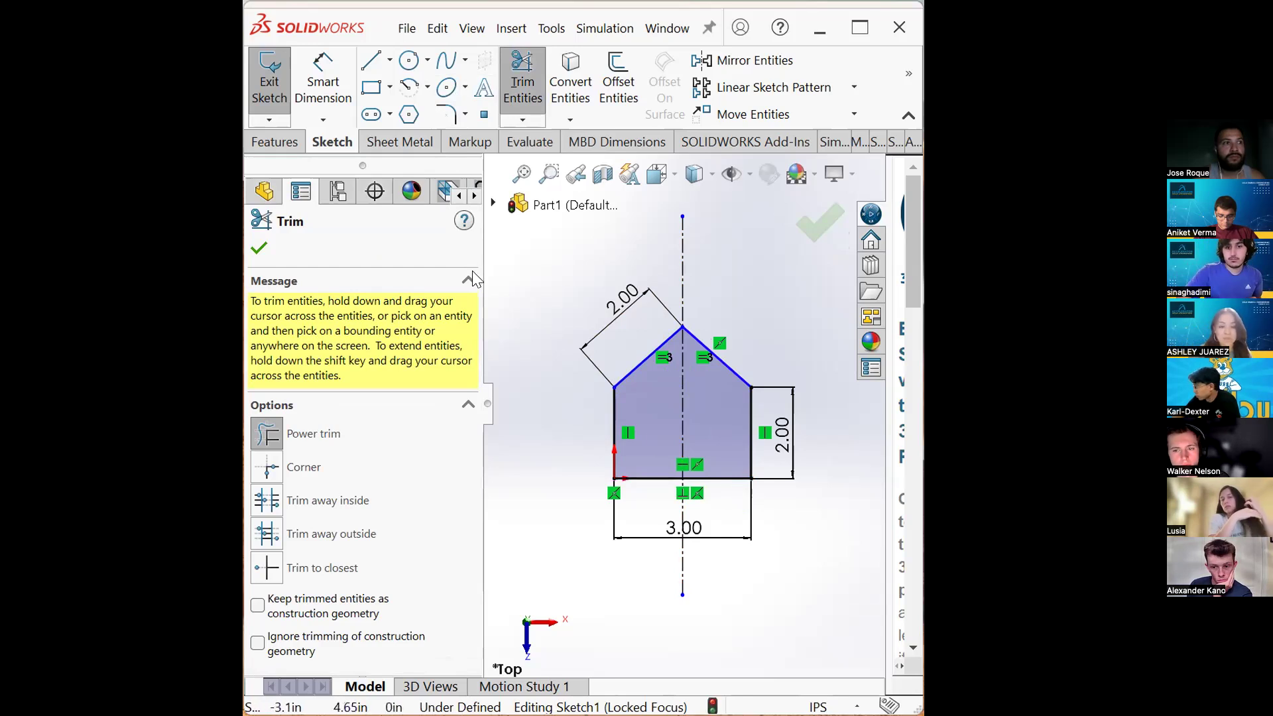
{"action": "key", "text": "Escape"}
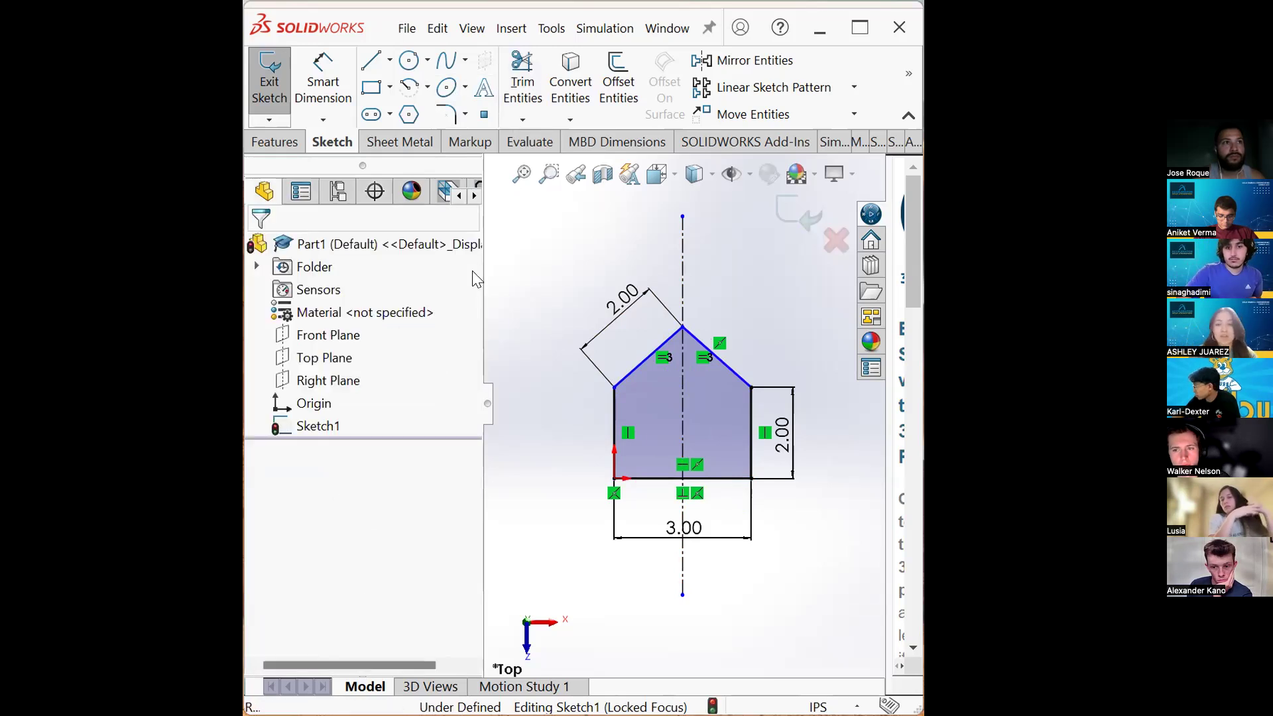
- Make the roof peak point coincident with the vertical centerline
{"action": "left_click", "coordinate": [680, 324]}
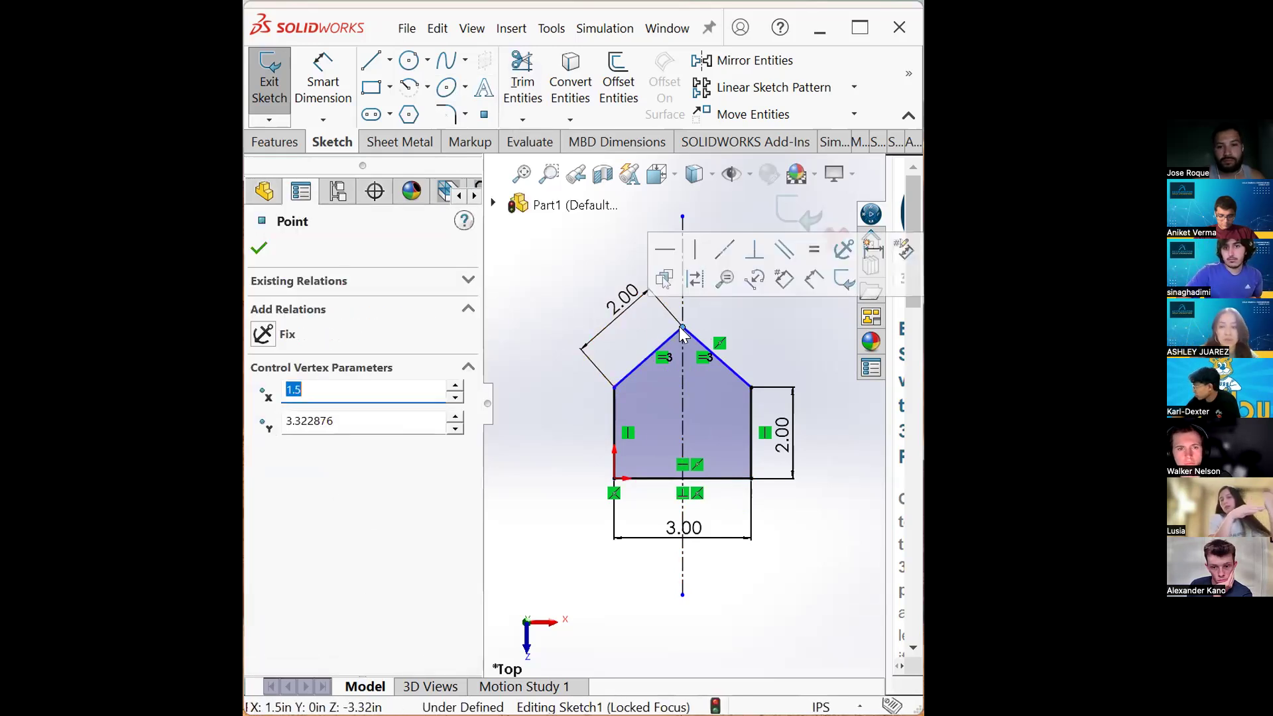
{"action": "left_click", "coordinate": [623, 322]}
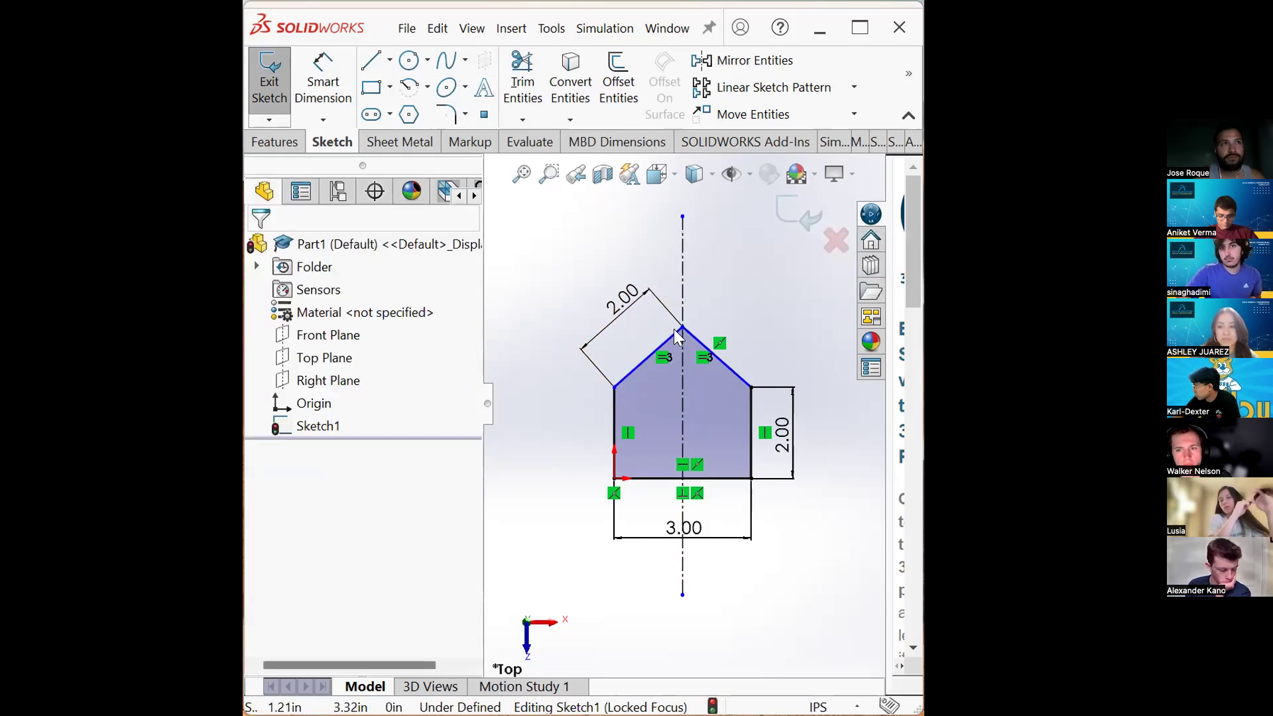
{"action": "left_click_drag", "start_coordinate": [680, 324], "coordinate": [666, 368]}
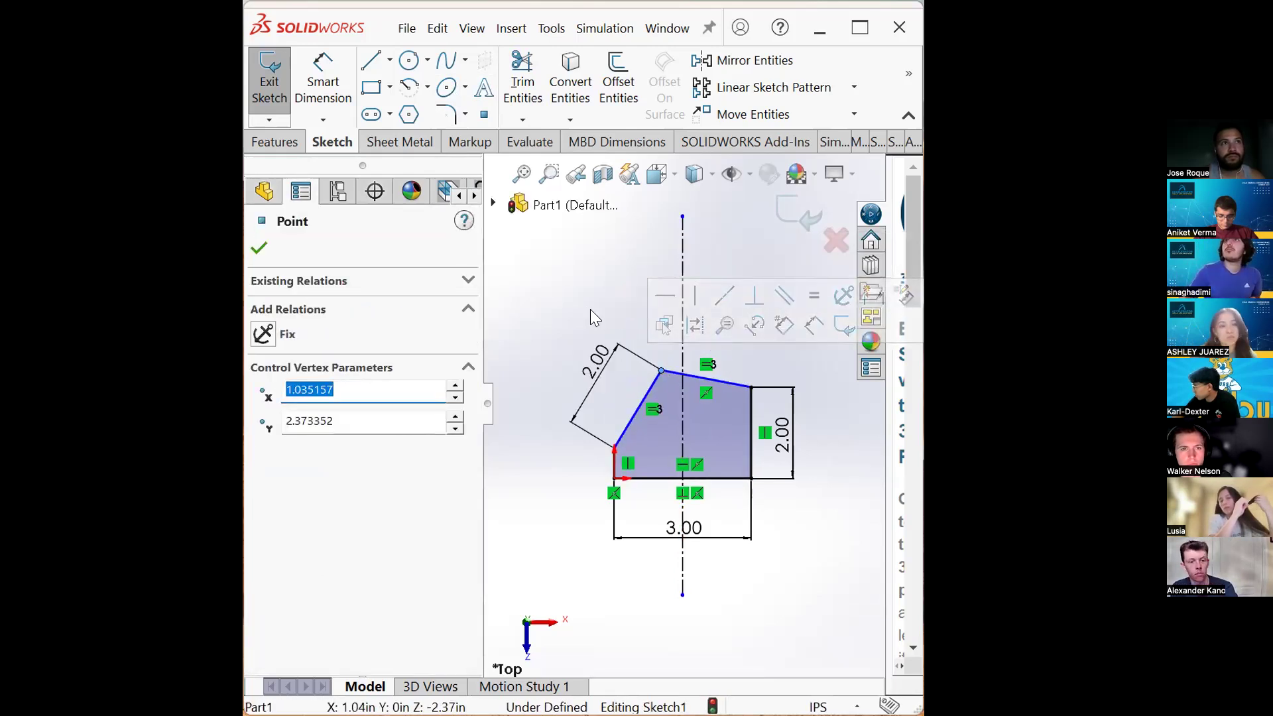
{"action": "left_click", "coordinate": [588, 265]}
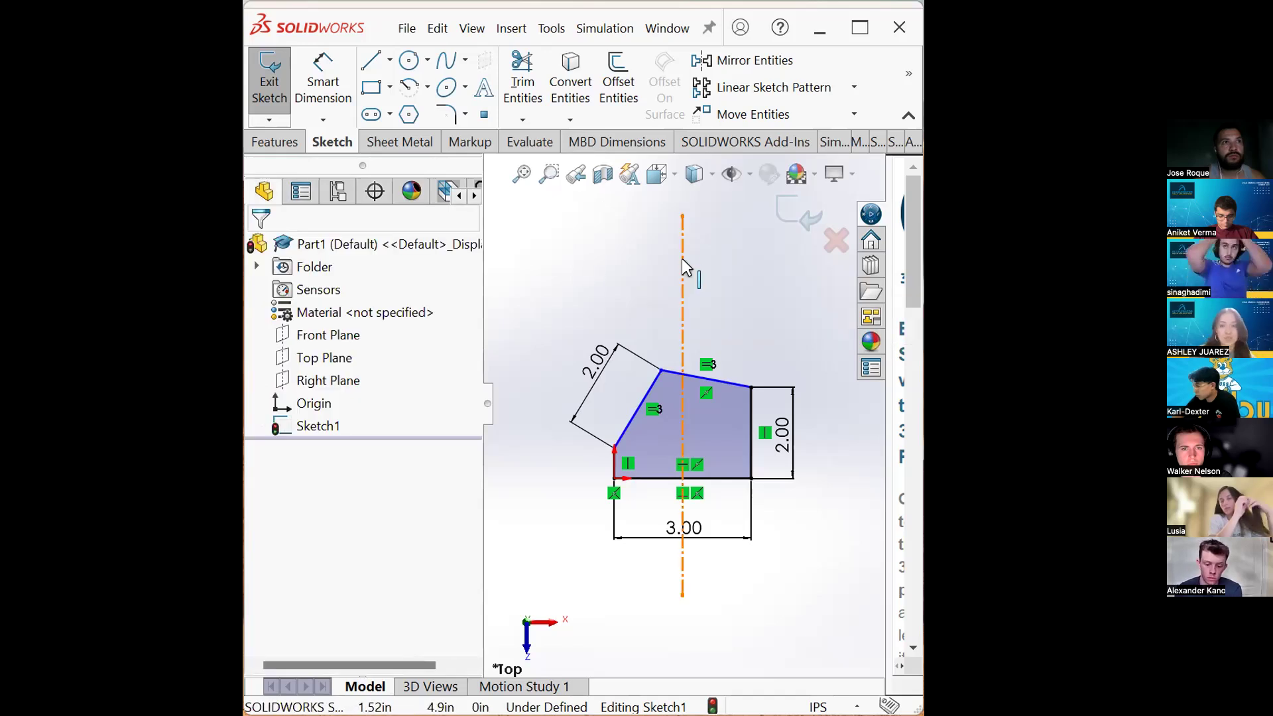
{"action": "left_click", "coordinate": [662, 370]}
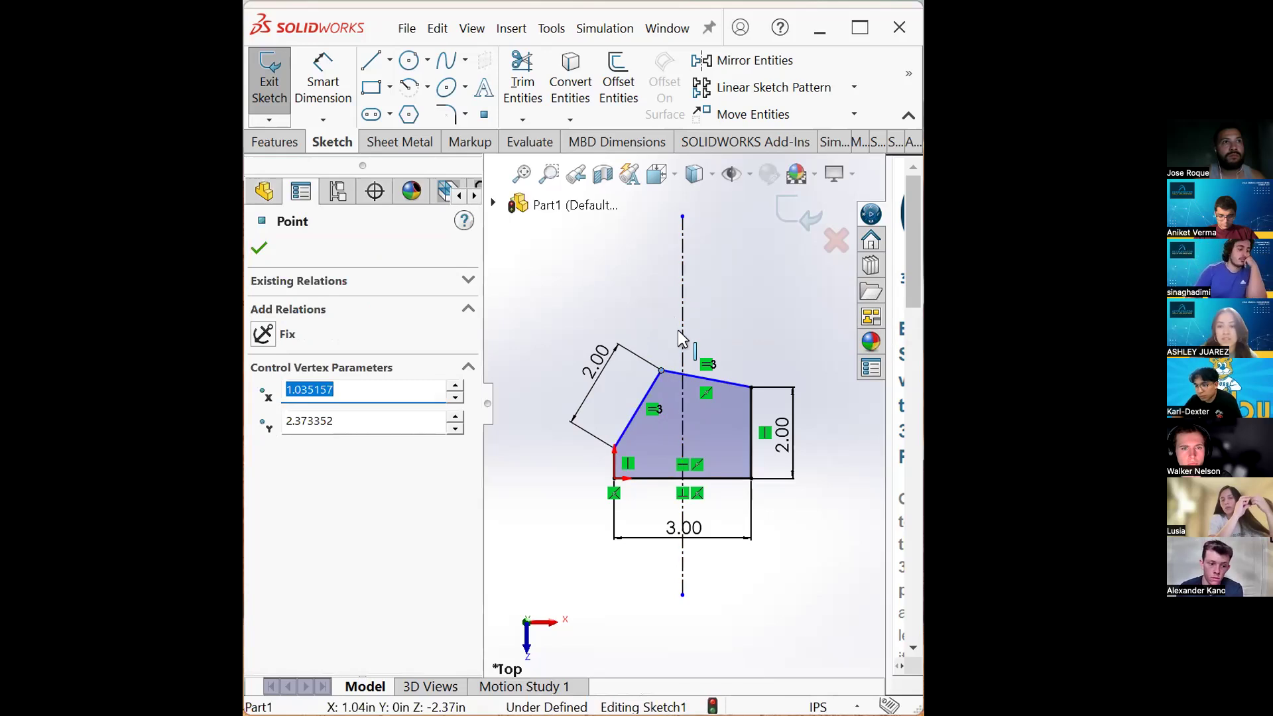
{"action": "left_click", "coordinate": [679, 328], "text": "ctrl"}
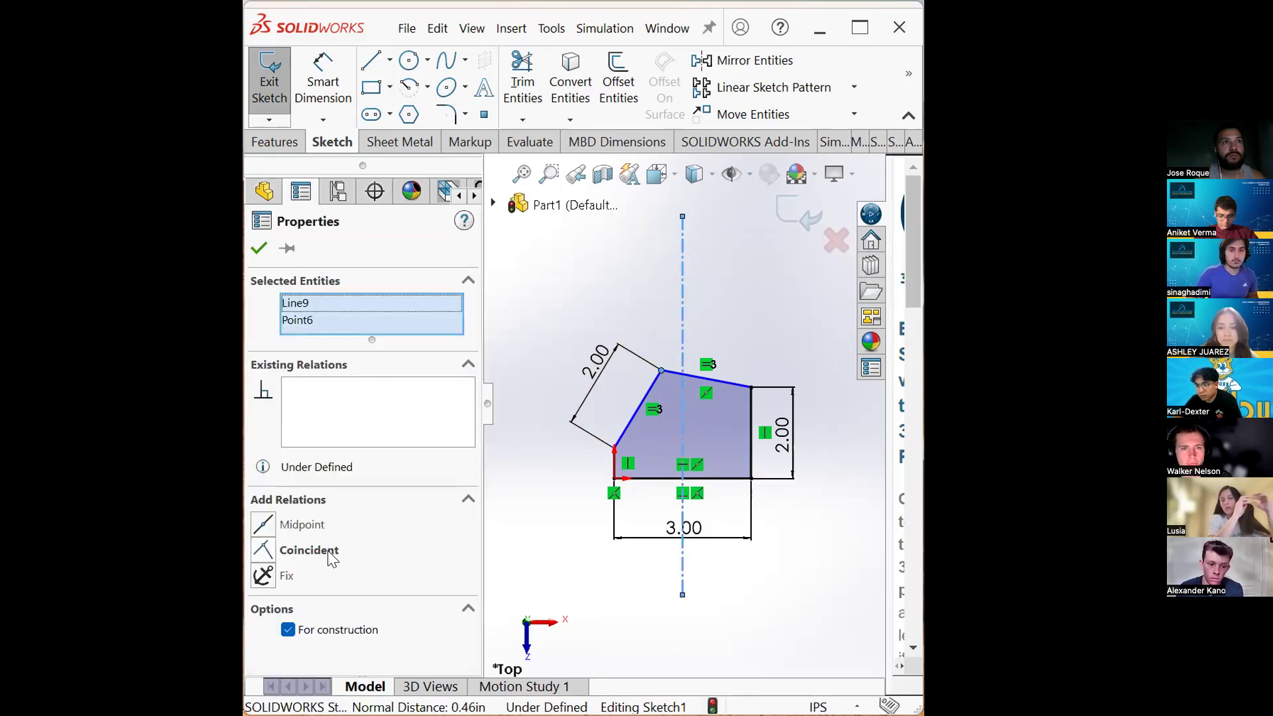
{"action": "left_click", "coordinate": [309, 551]}
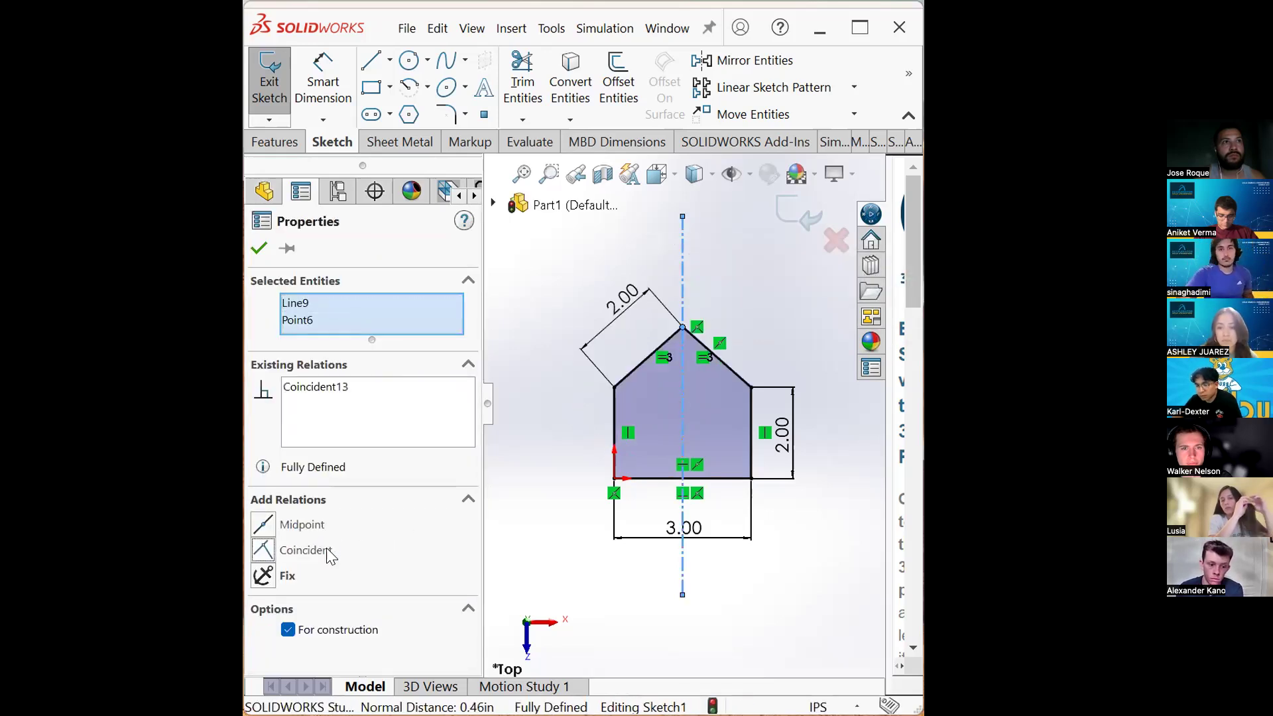
{"action": "left_click", "coordinate": [577, 534]}
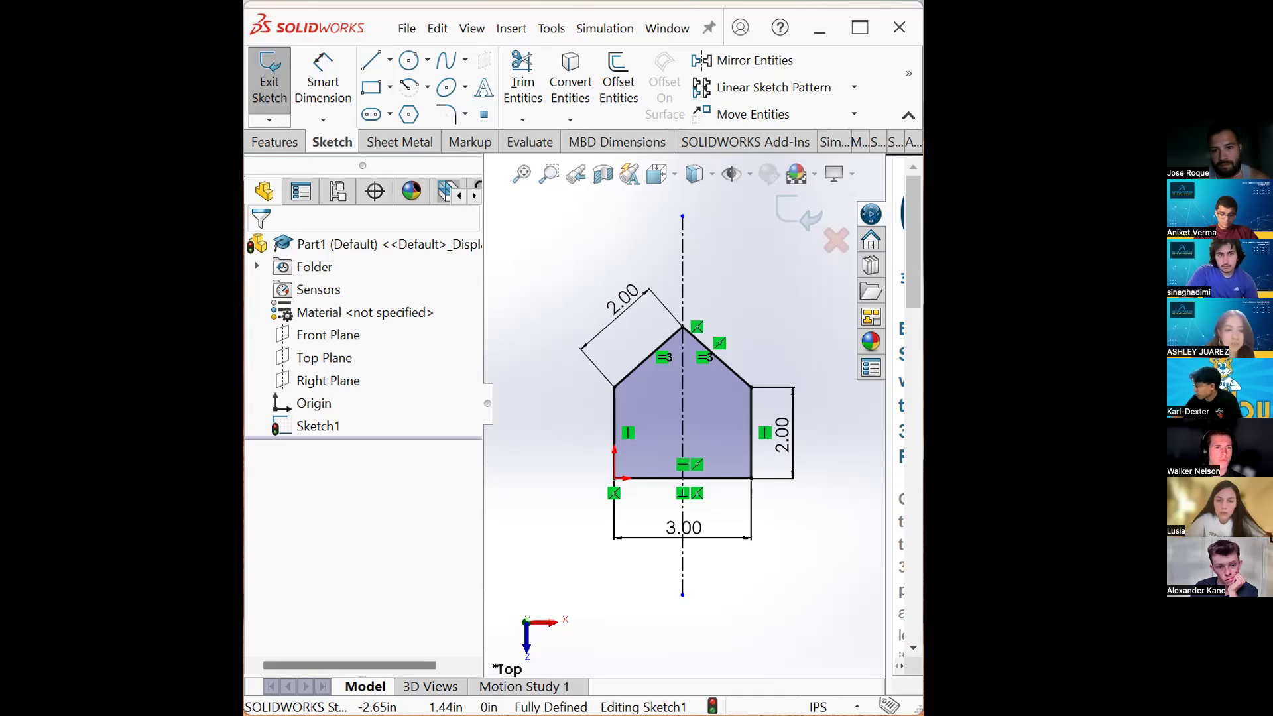
- Draw the door's left side up from the bottom edge and its top across to the centerline
{"action": "left_click", "coordinate": [373, 59]}
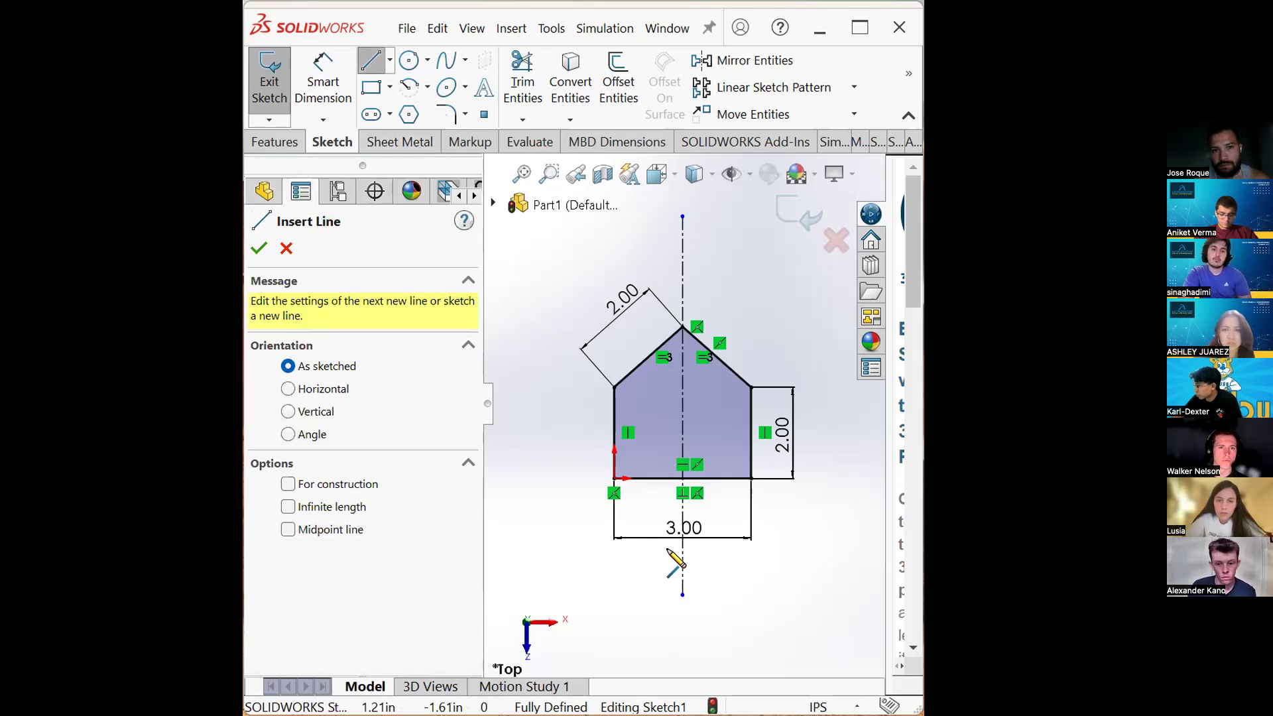
{"action": "left_click", "coordinate": [665, 478]}
{"action": "left_click", "coordinate": [665, 446]}
{"action": "left_click", "coordinate": [683, 445]}
{"action": "key", "text": "Escape"}
- Dimension the horizontal distance from the door's left side to the vertical centerline as 0.35 in
{"action": "left_click", "coordinate": [325, 85]}
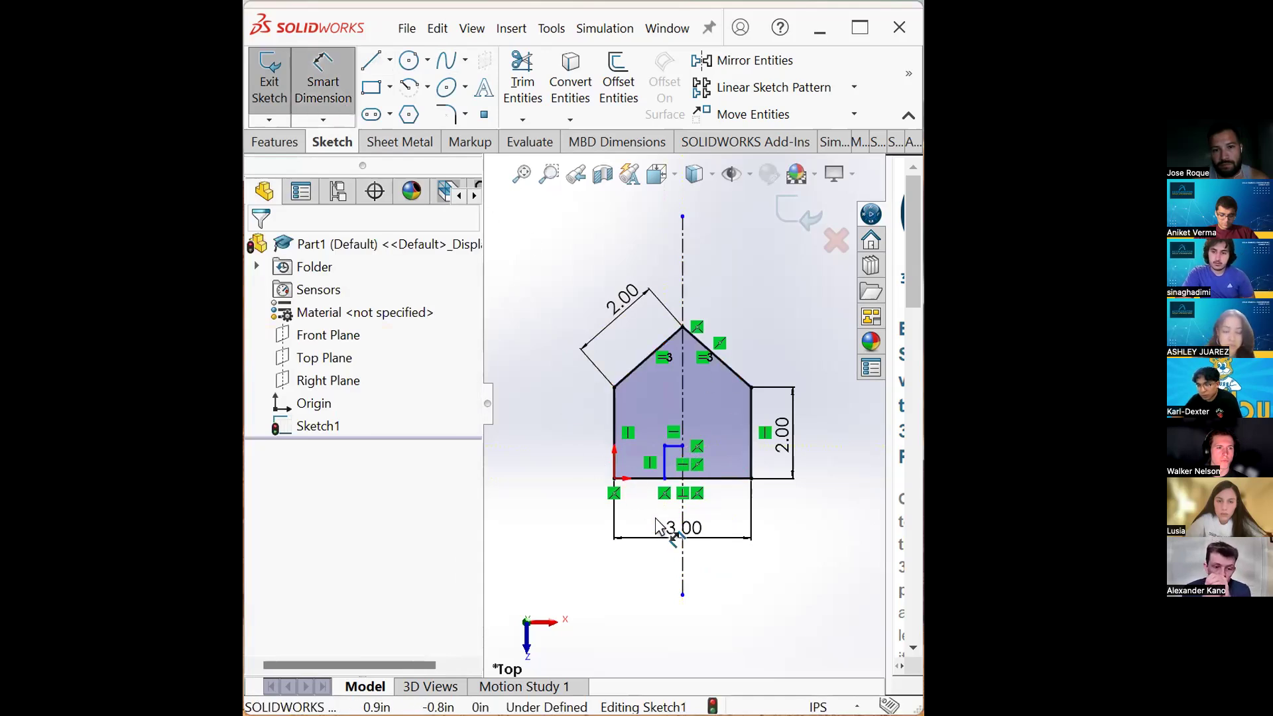
{"action": "left_click", "coordinate": [663, 457]}
{"action": "left_click", "coordinate": [682, 427]}
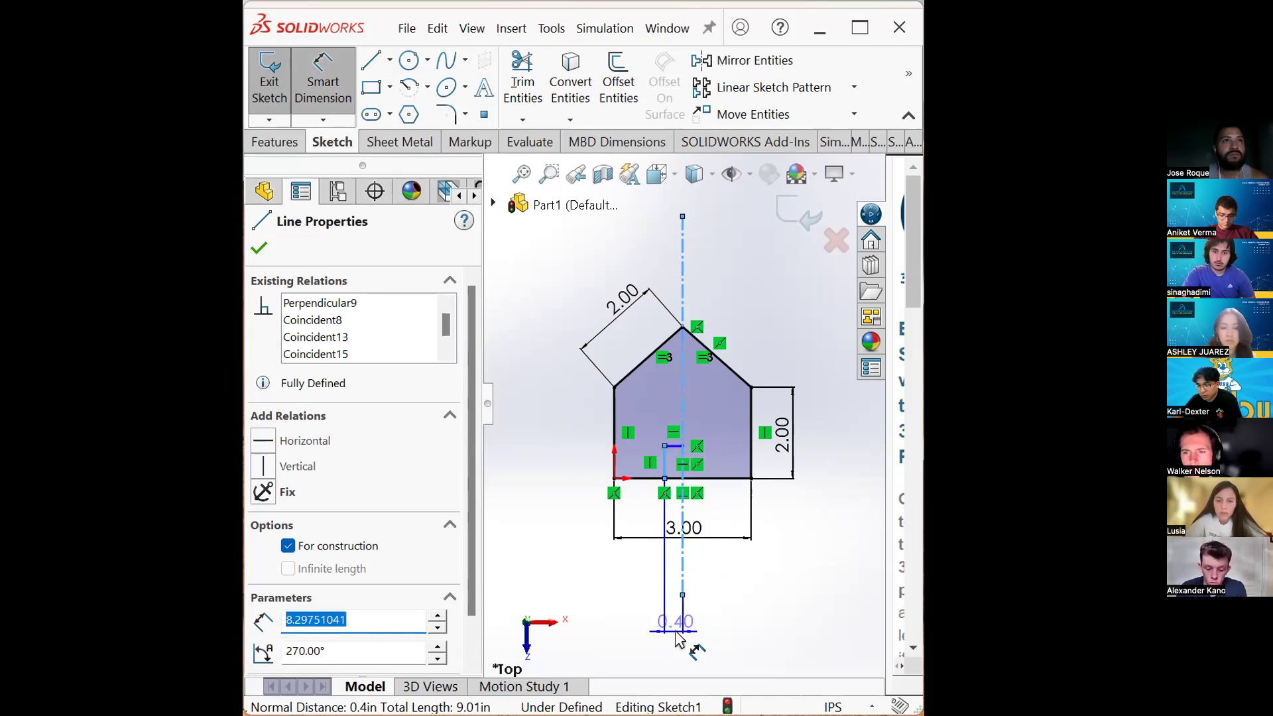
{"action": "left_click", "coordinate": [677, 635]}
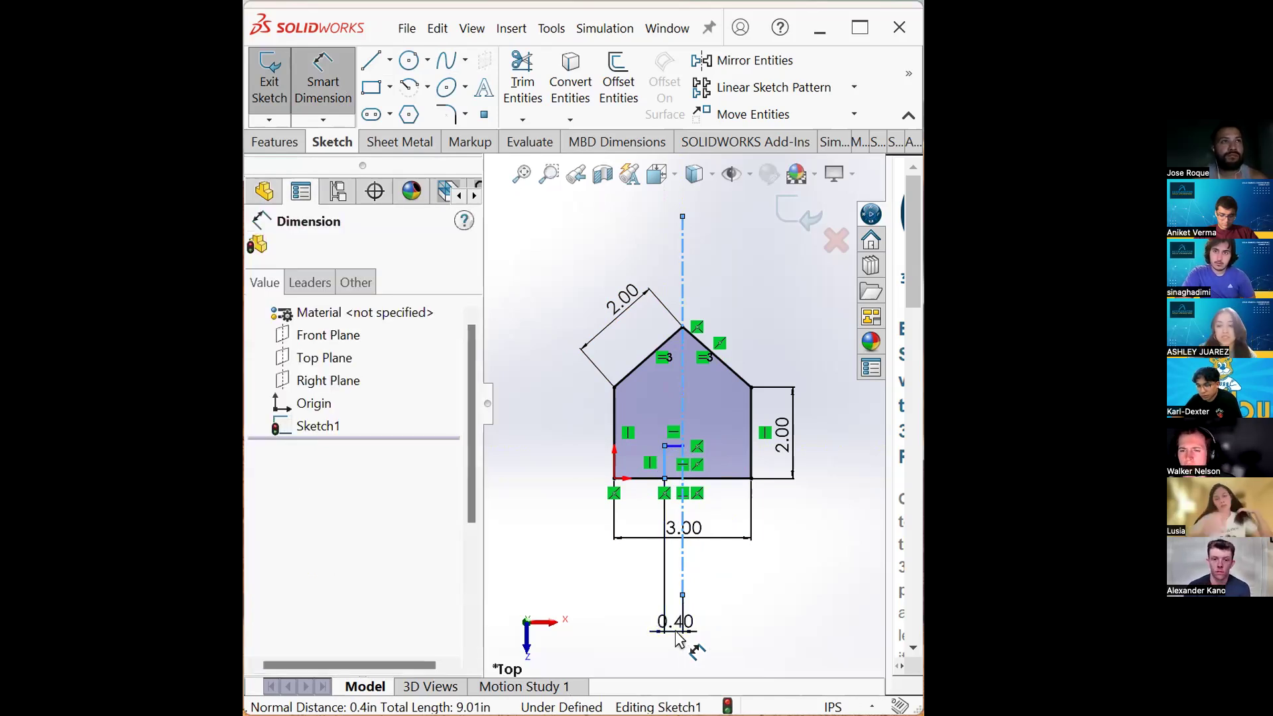
{"action": "type", "text": "0.35"}
{"action": "key", "text": "Return"}
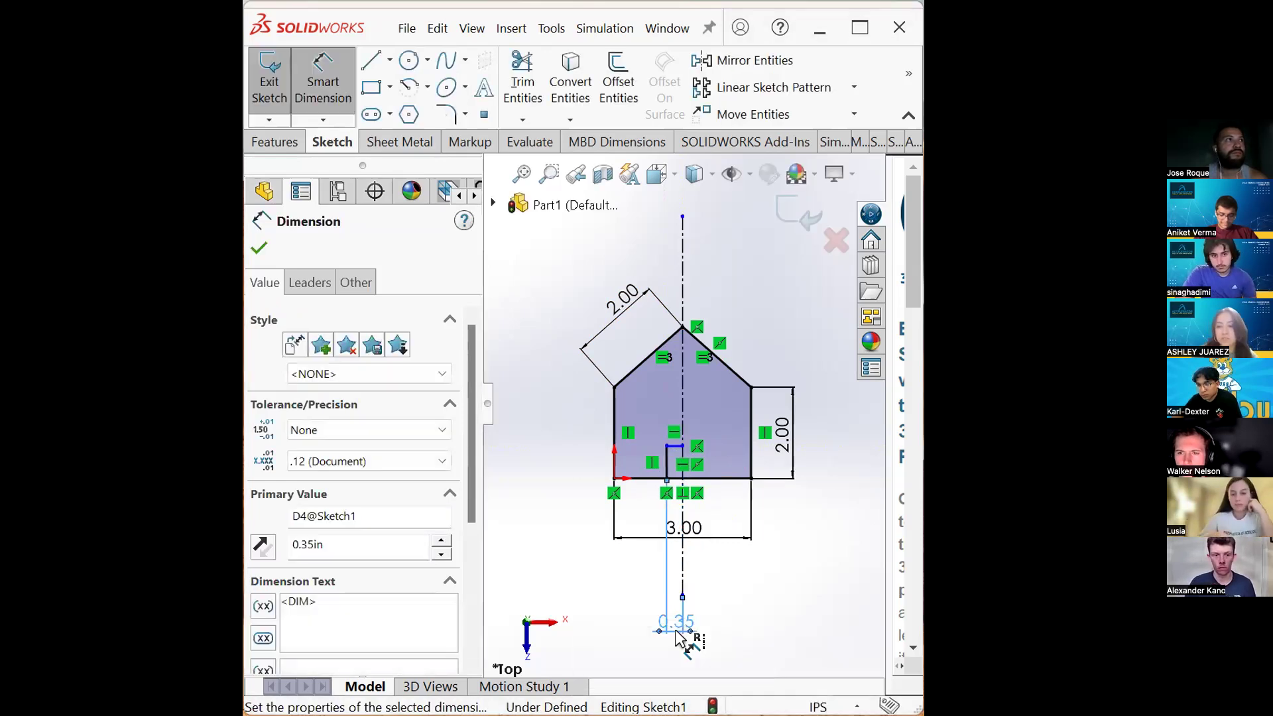
- Dimension the door's height from the bottom edge to its top line as 0.7 in
{"action": "left_click", "coordinate": [675, 446]}
{"action": "left_click_drag", "start_coordinate": [675, 447], "coordinate": [677, 474]}
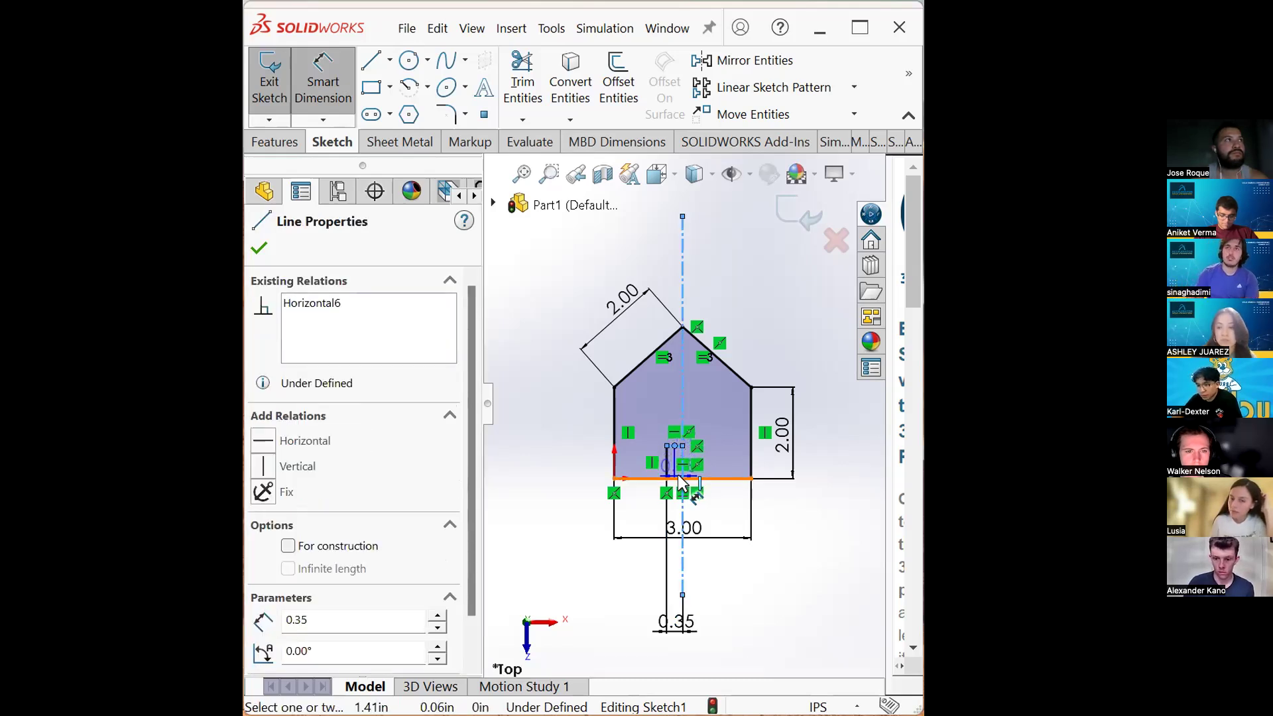
{"action": "left_click", "coordinate": [675, 476]}
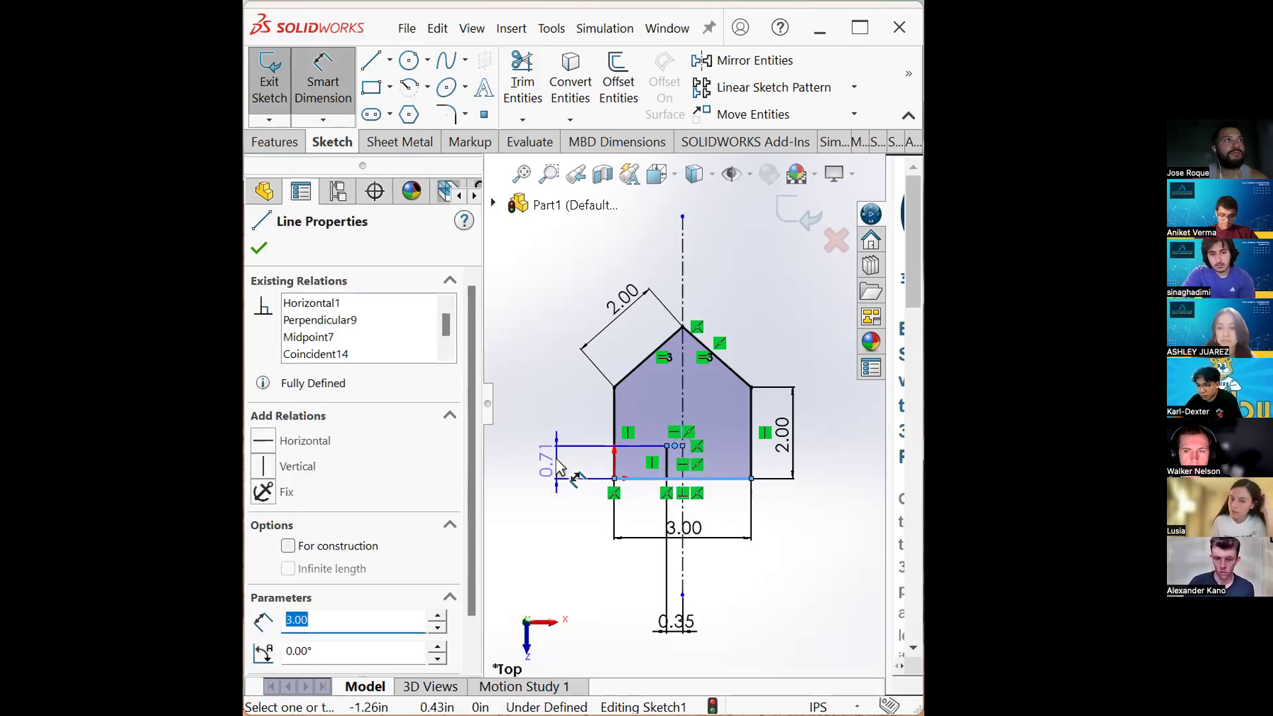
{"action": "left_click", "coordinate": [556, 458]}
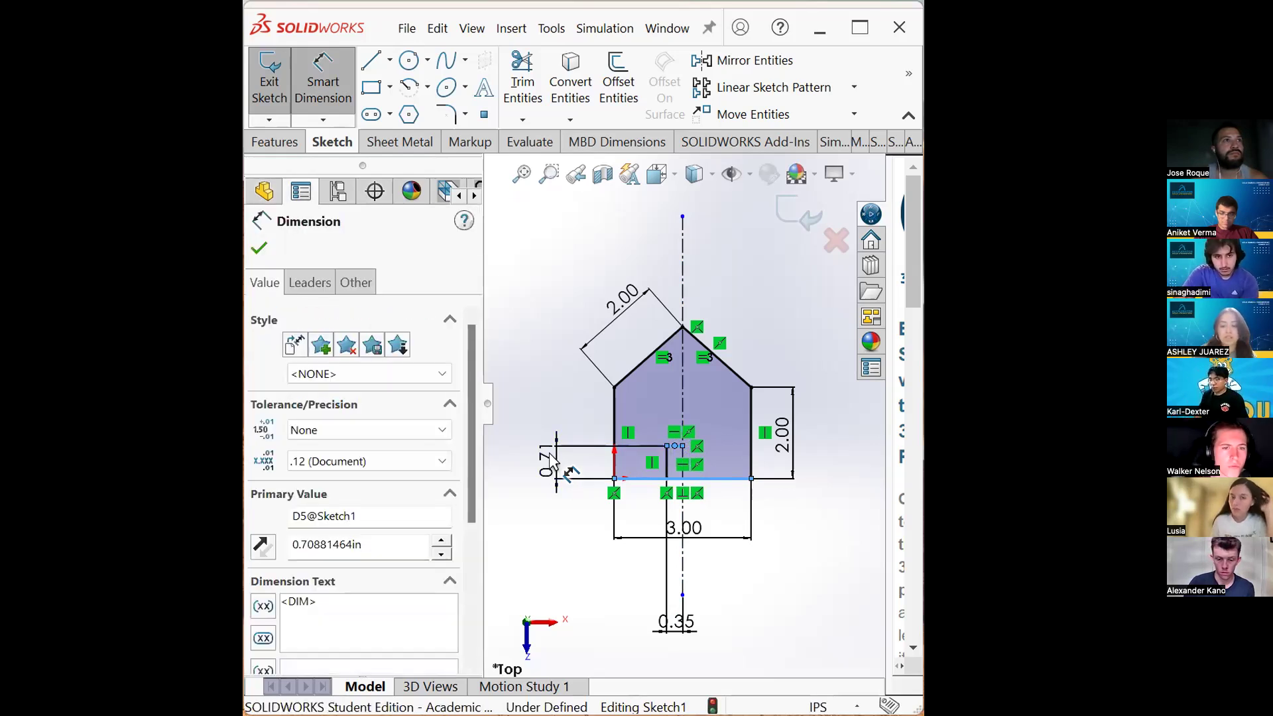
{"action": "type", "text": ".7"}
{"action": "key", "text": "Return"}
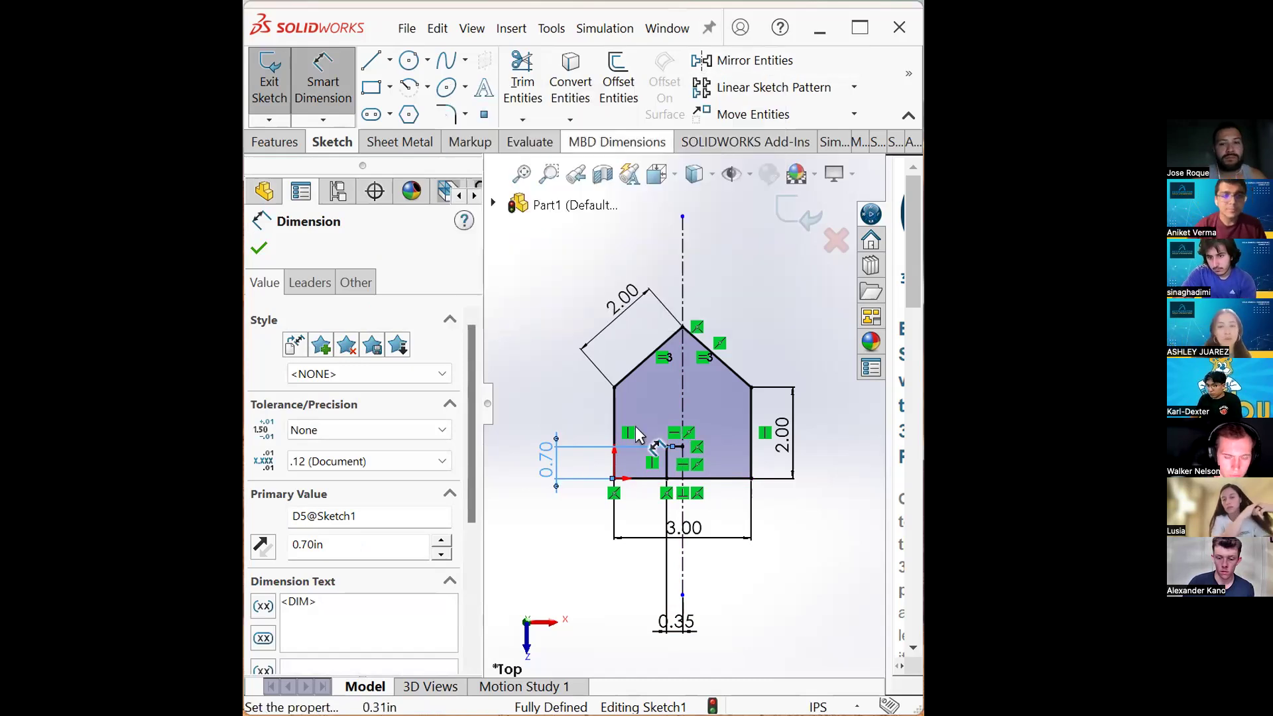
- Draw a small circle for a window in the upper left area of the house
{"action": "scroll", "coordinate": [681, 437], "scroll_direction": "down", "scroll_amount": 1}
{"action": "scroll", "coordinate": [680, 439], "scroll_direction": "down", "scroll_amount": 2}
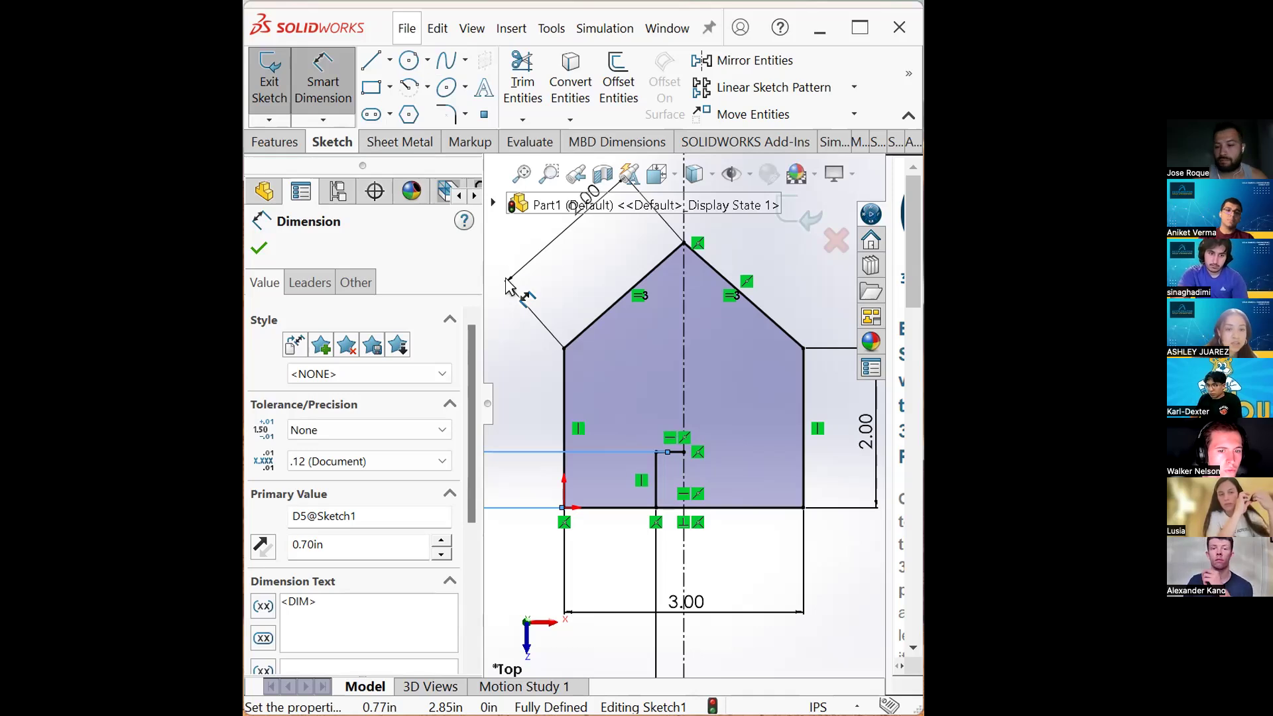
{"action": "left_click", "coordinate": [409, 60]}
{"action": "left_click", "coordinate": [624, 391]}
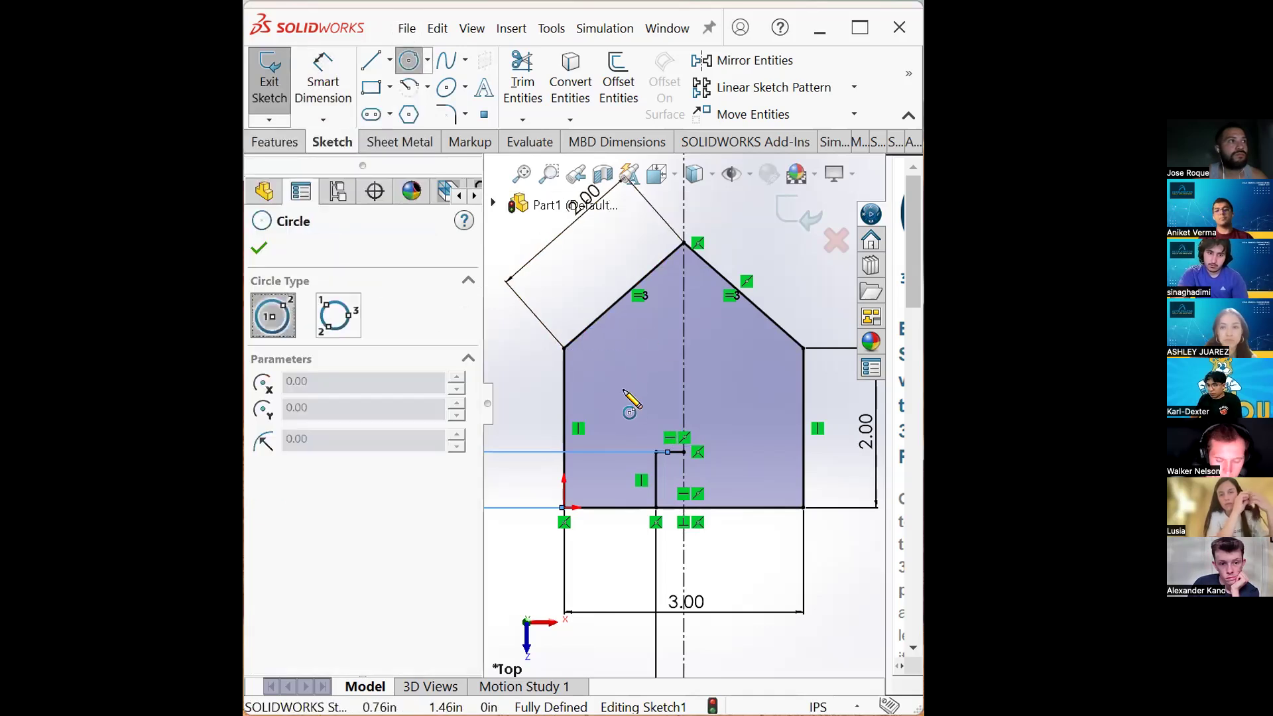
{"action": "left_click", "coordinate": [643, 390]}
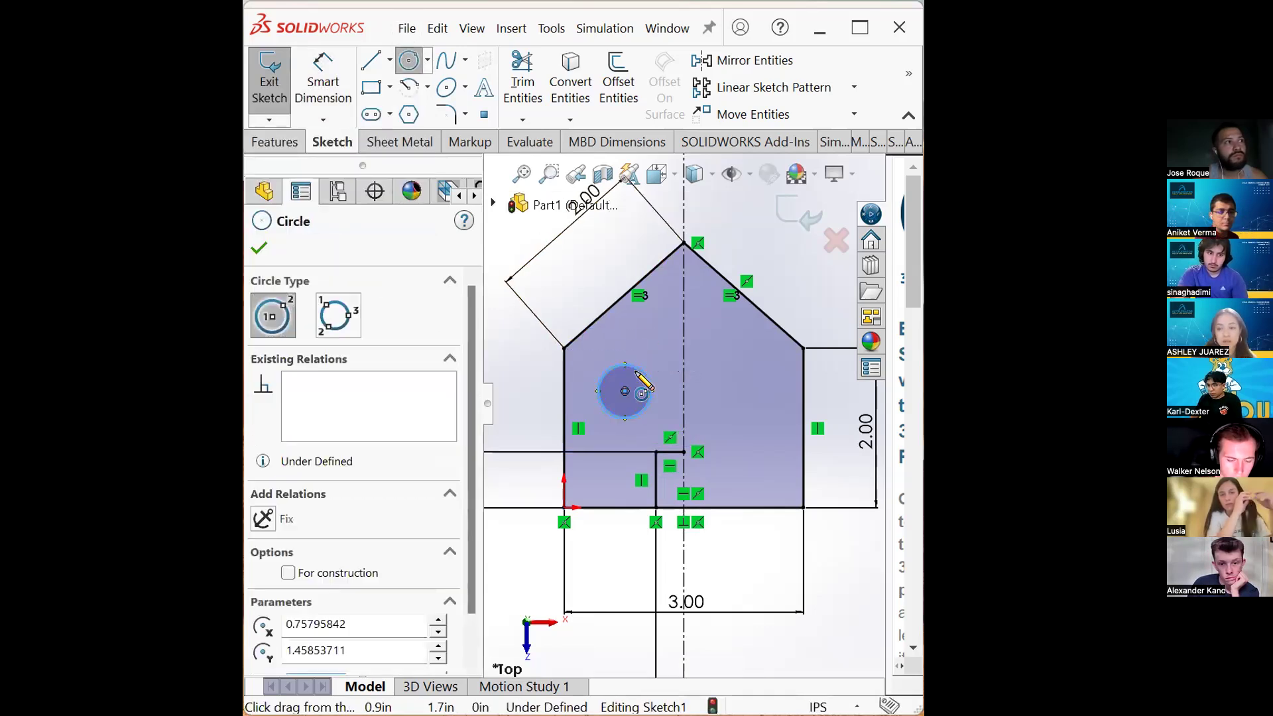
- Set the window circle's diameter to 0.6 in
{"action": "left_click", "coordinate": [322, 83]}
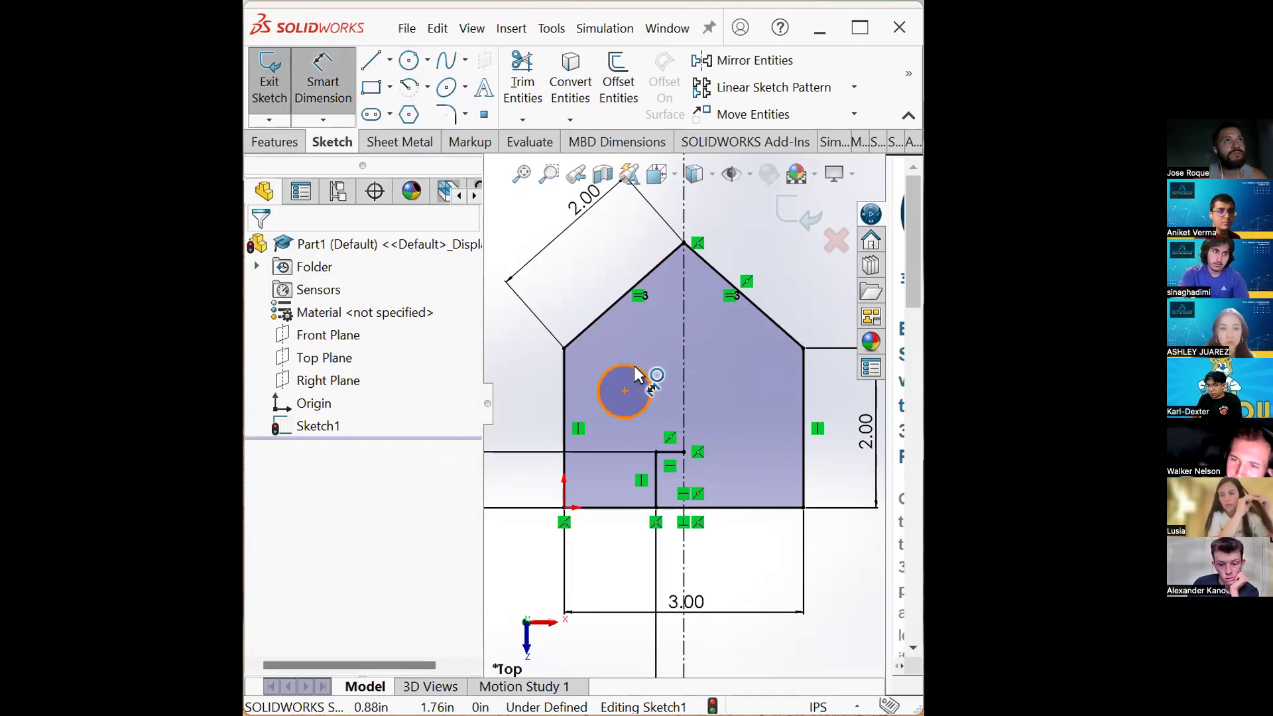
{"action": "left_click", "coordinate": [635, 370]}
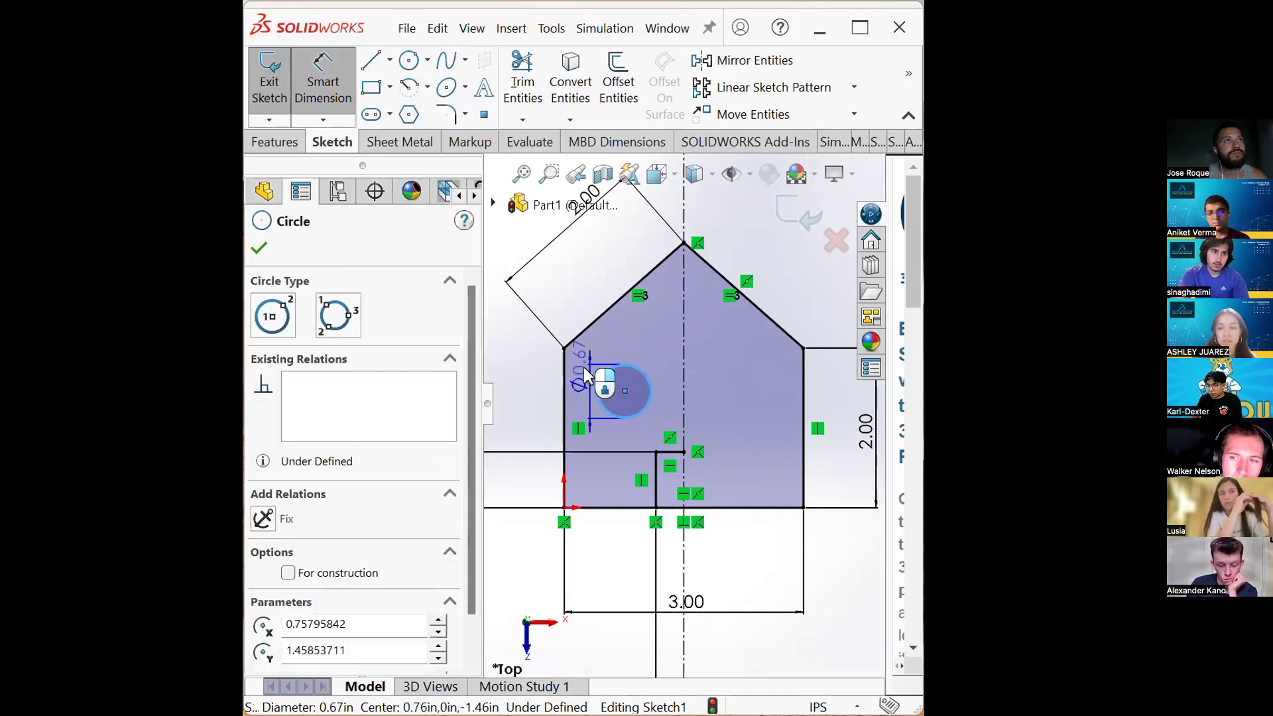
{"action": "left_click", "coordinate": [533, 380]}
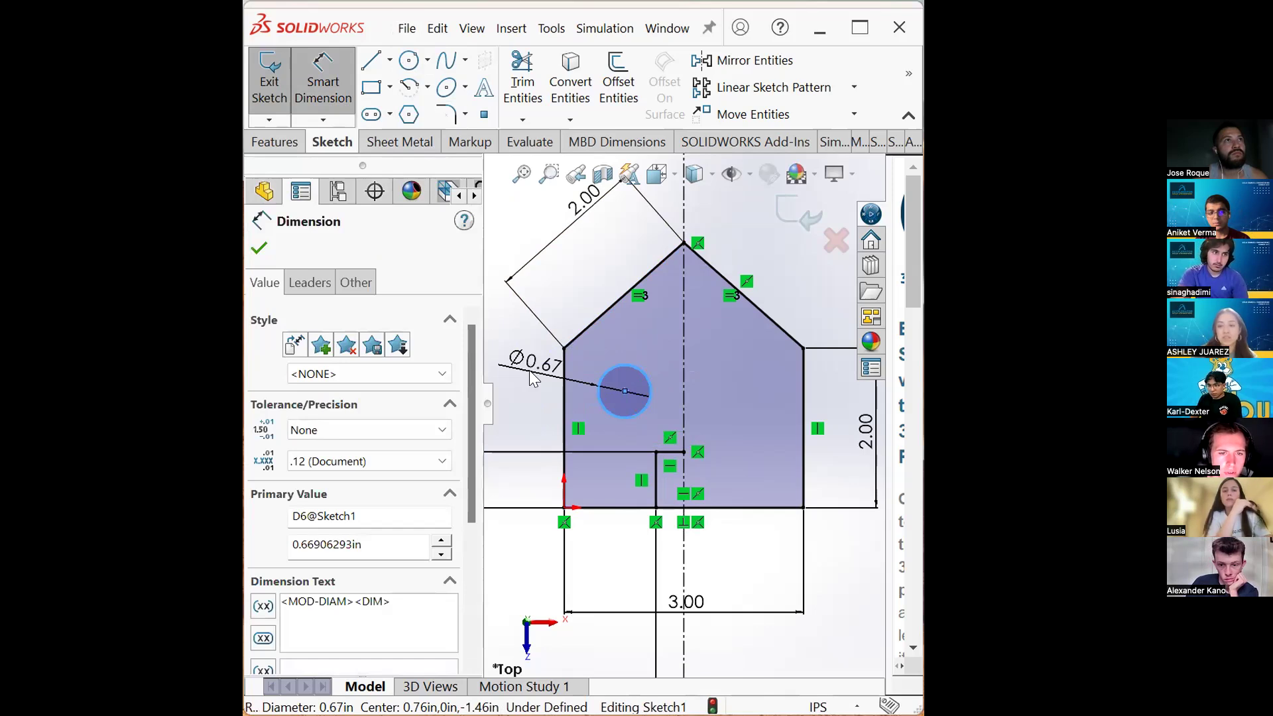
{"action": "type", "text": "0.6"}
{"action": "key", "text": "Return"}
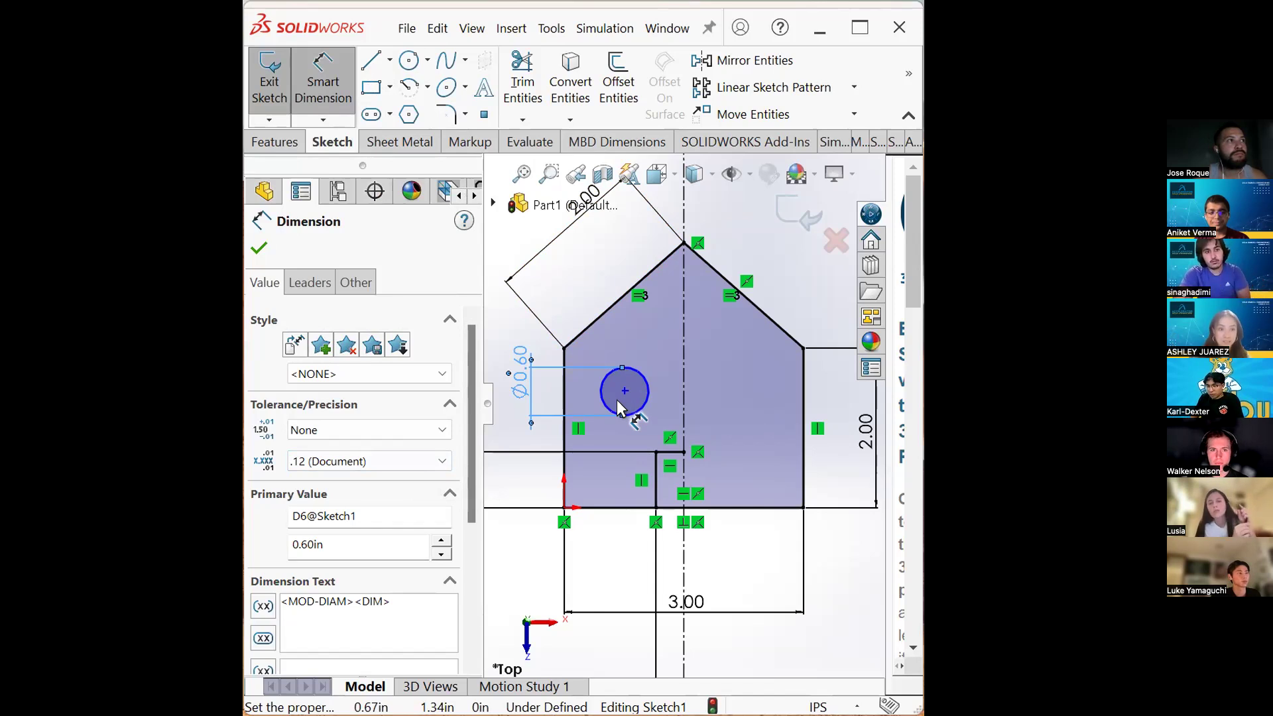
- Dimension the window center's horizontal distance from the vertical centerline as 0.75 in
{"action": "left_click", "coordinate": [685, 392]}
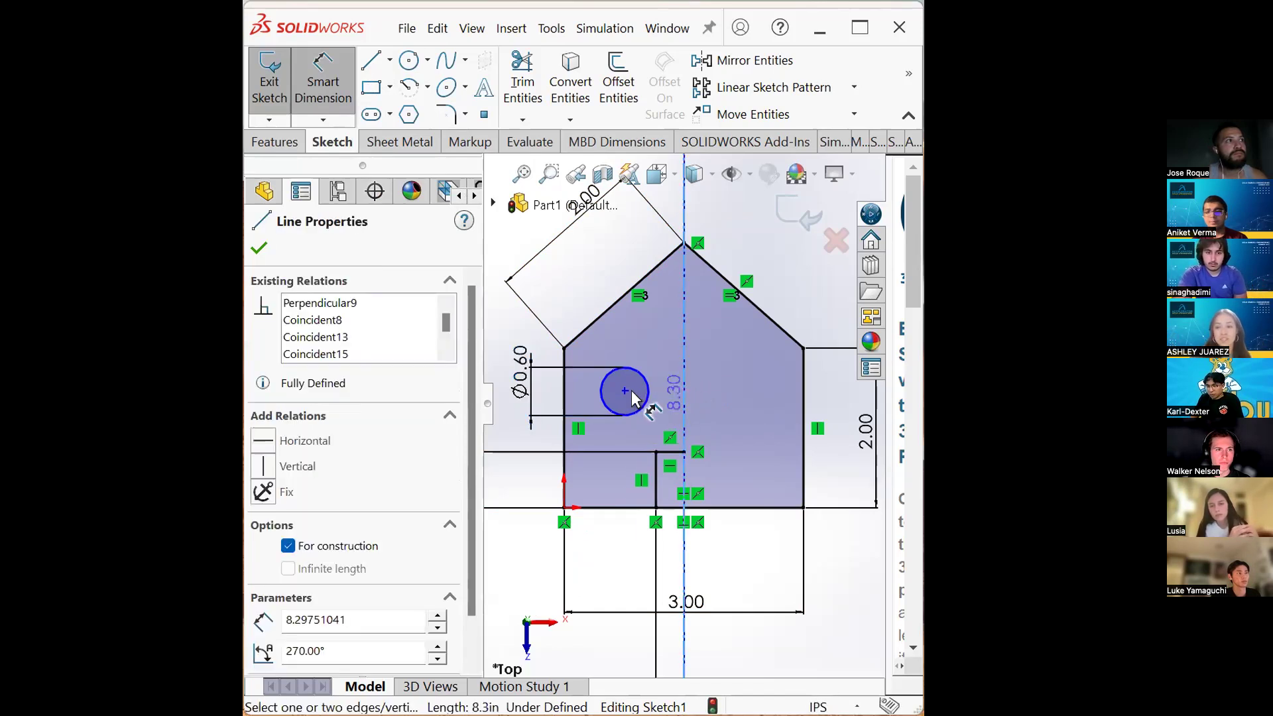
{"action": "left_click", "coordinate": [625, 392]}
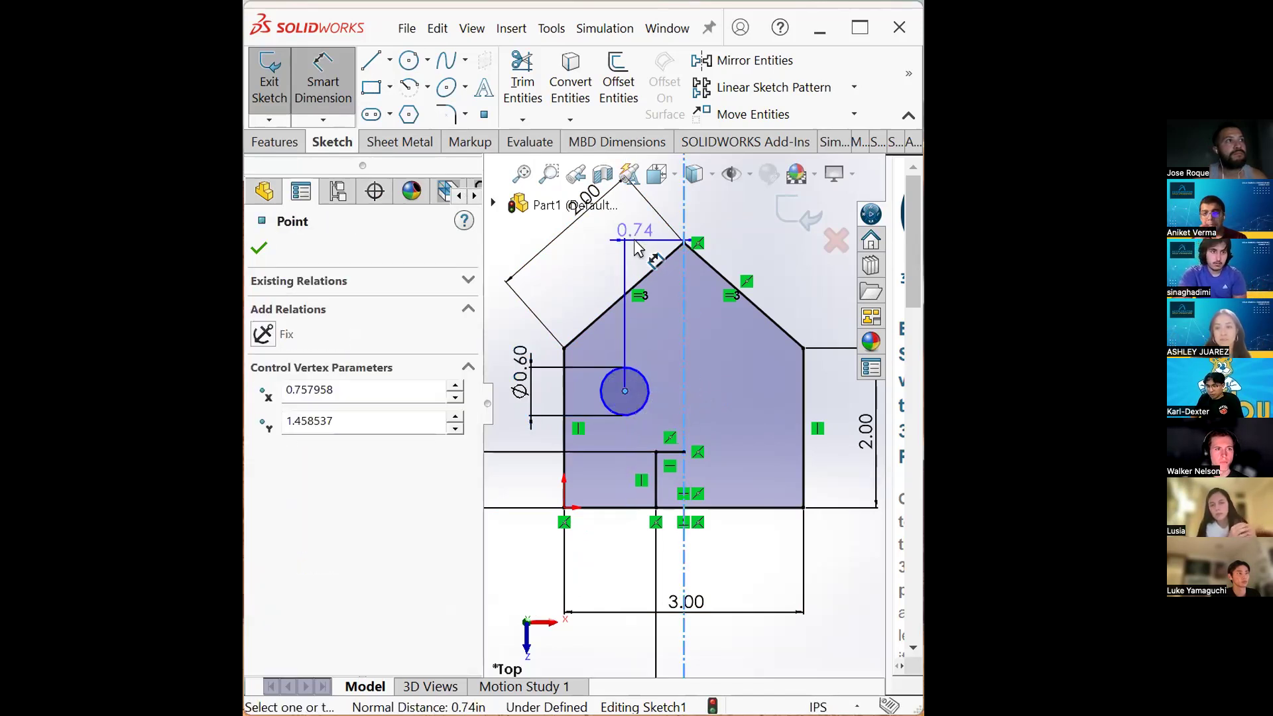
{"action": "scroll", "coordinate": [637, 246], "scroll_direction": "up", "scroll_amount": 3}
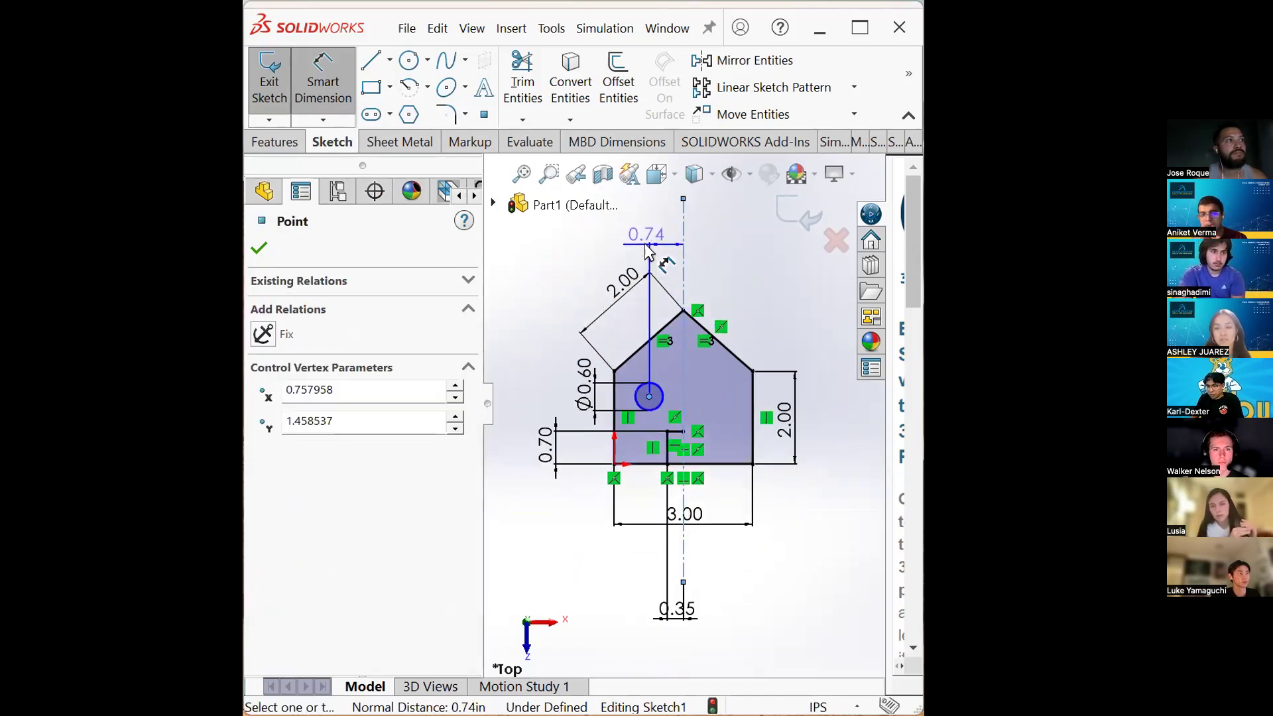
{"action": "left_click", "coordinate": [648, 249]}
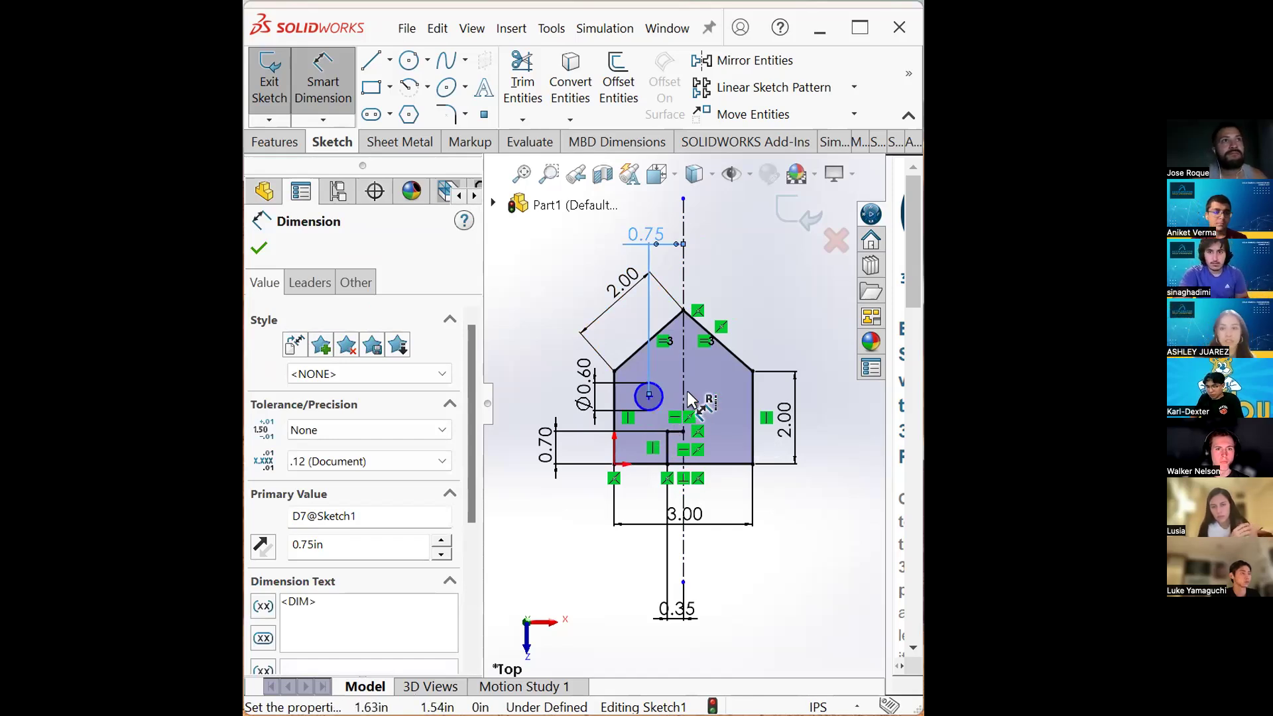
- Dimension the window center's height above the bottom edge as 1.3 in
{"action": "left_click", "coordinate": [652, 404]}
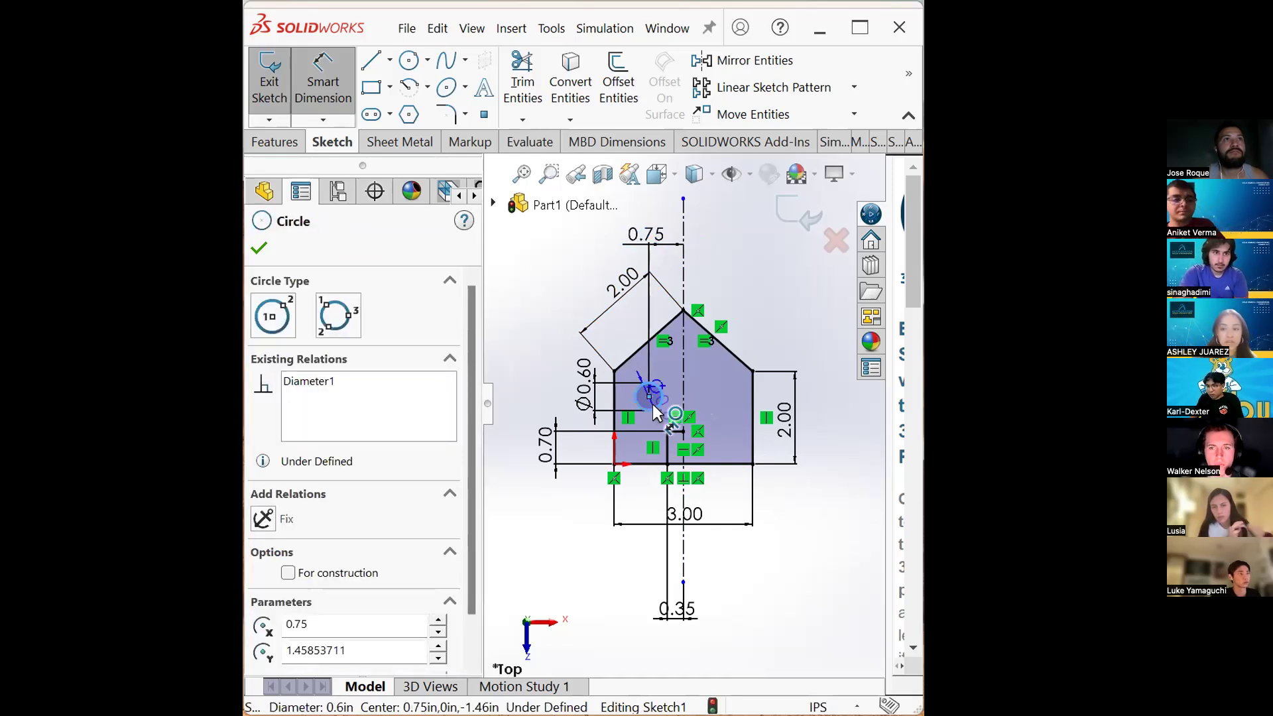
{"action": "left_click", "coordinate": [652, 463]}
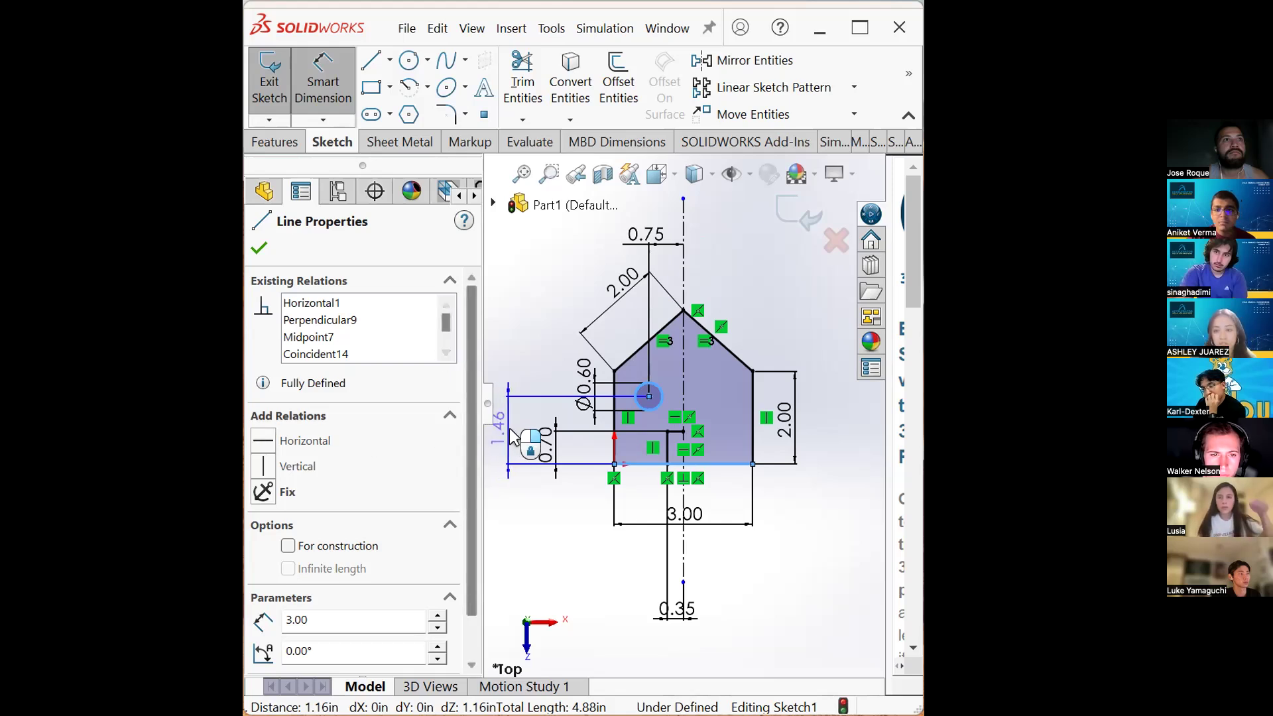
{"action": "left_click", "coordinate": [513, 432]}
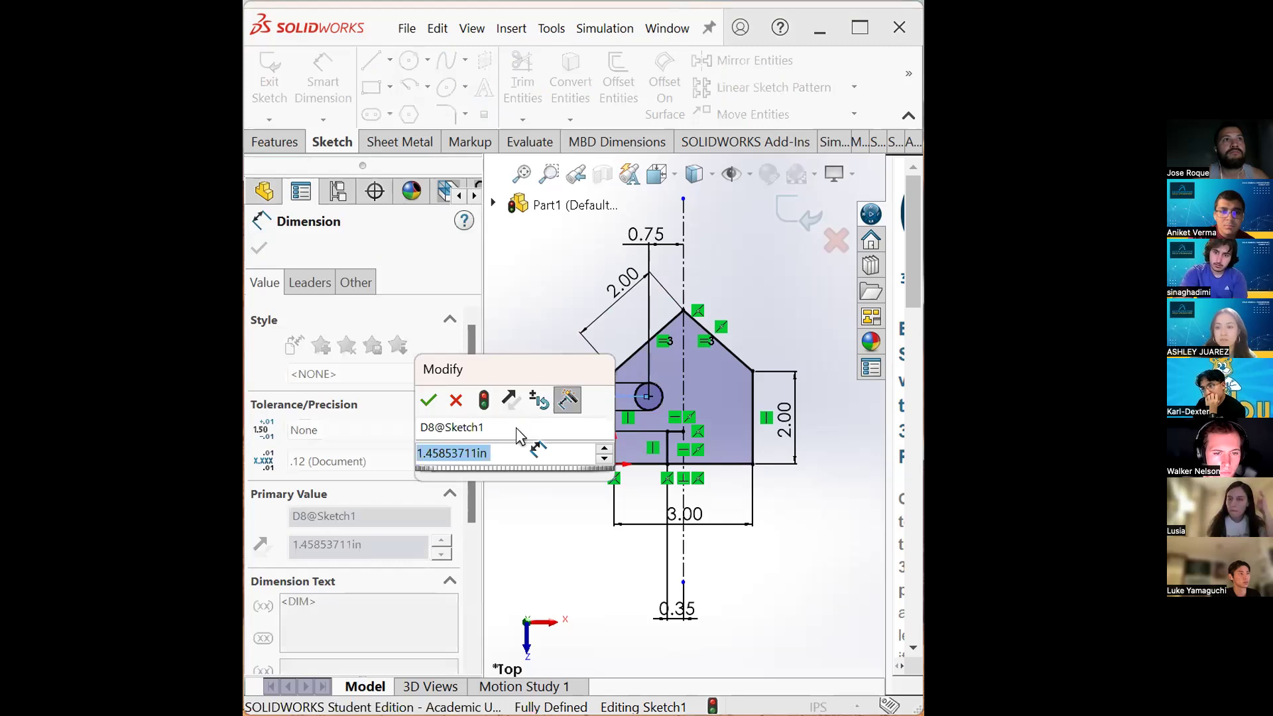
{"action": "type", "text": "1.3"}
{"action": "key", "text": "Return"}
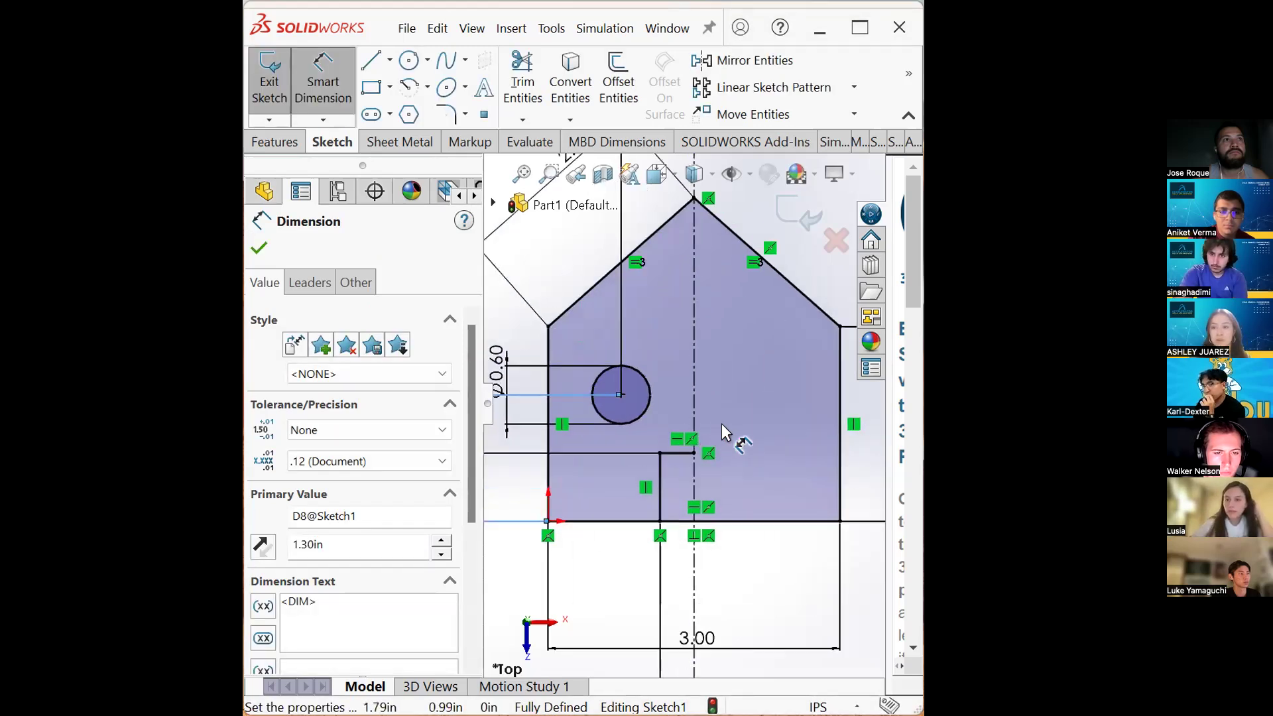
- Mirror the window circle and the door's two lines about the vertical centerline
{"action": "scroll", "coordinate": [718, 424], "scroll_direction": "up", "scroll_amount": 1}
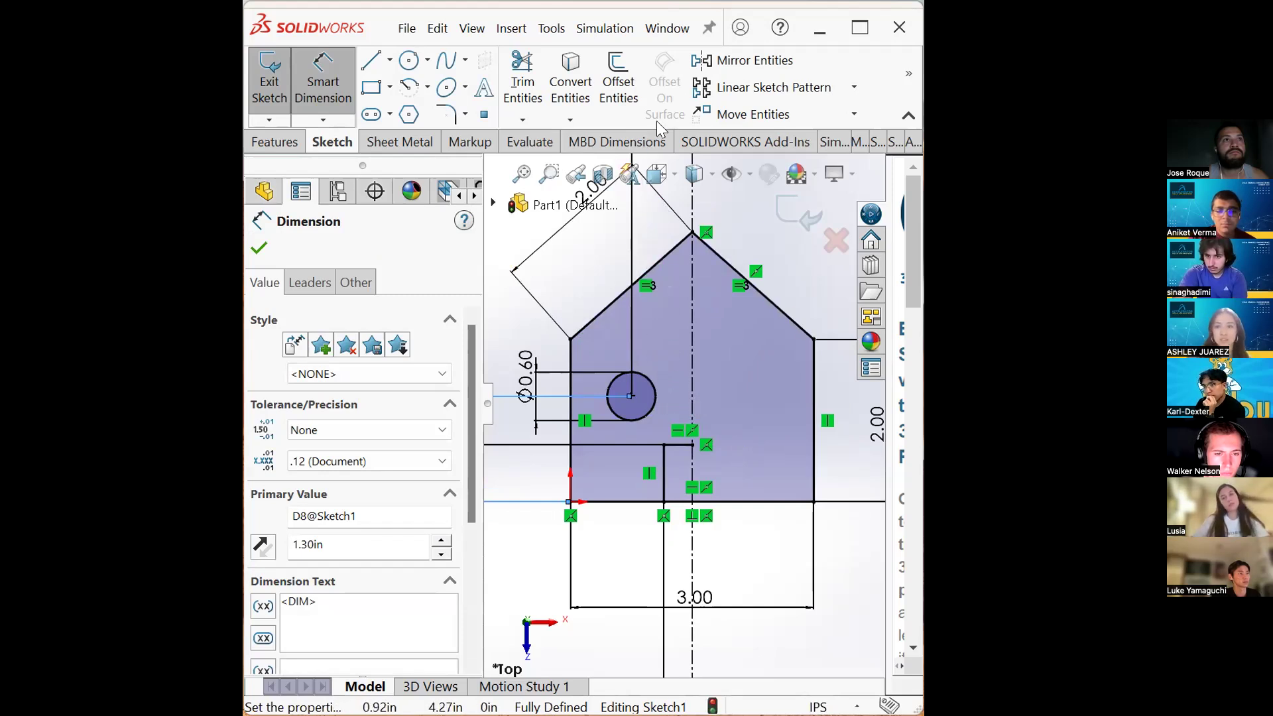
{"action": "left_click", "coordinate": [742, 64]}
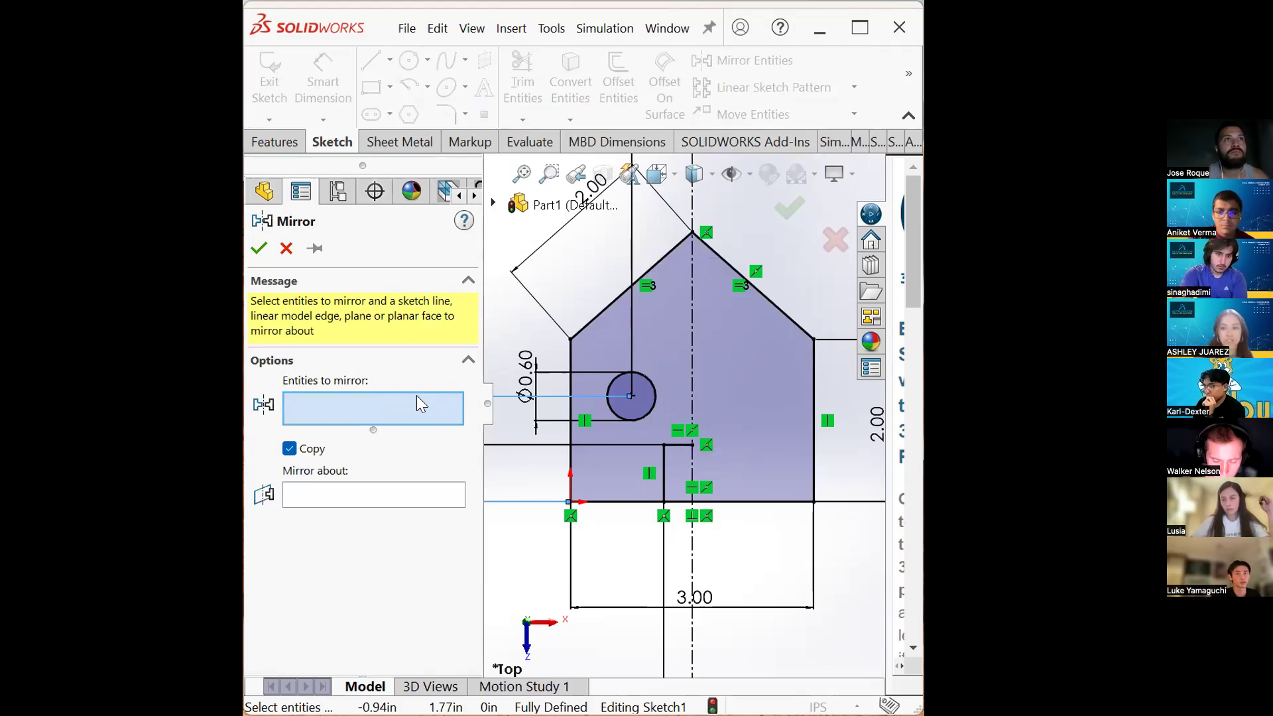
{"action": "left_click", "coordinate": [649, 413]}
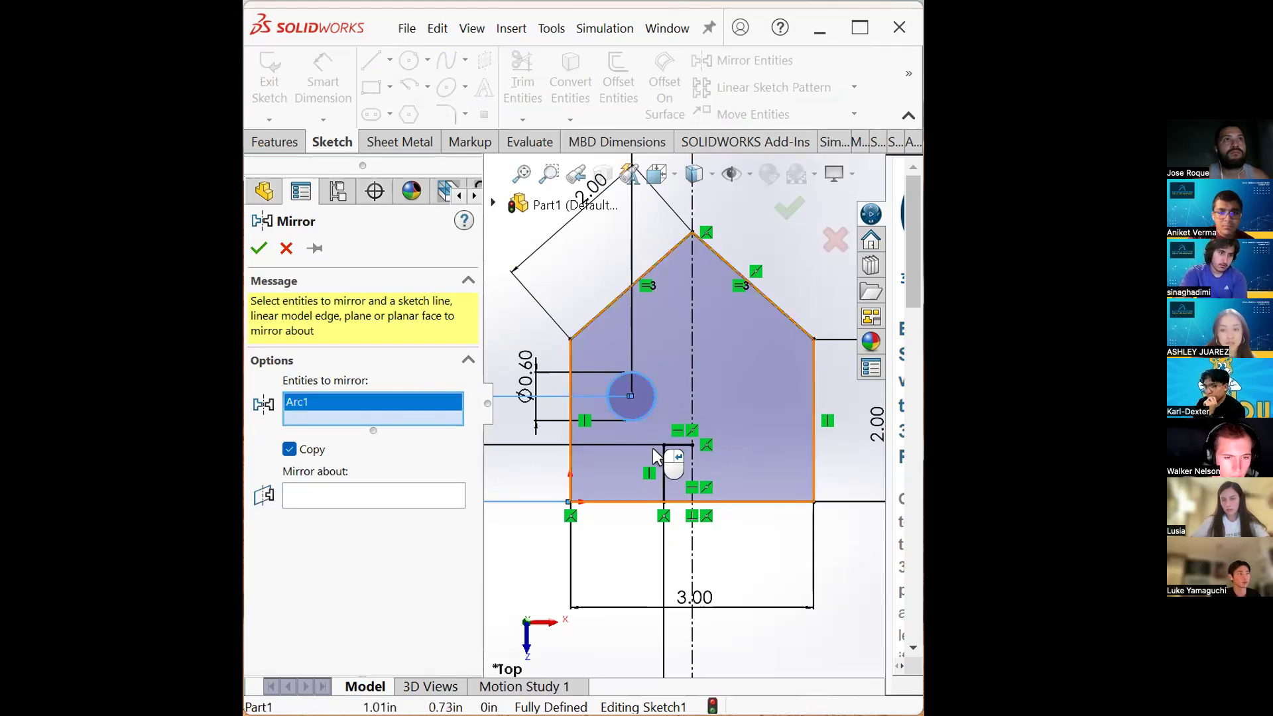
{"action": "left_click", "coordinate": [664, 466]}
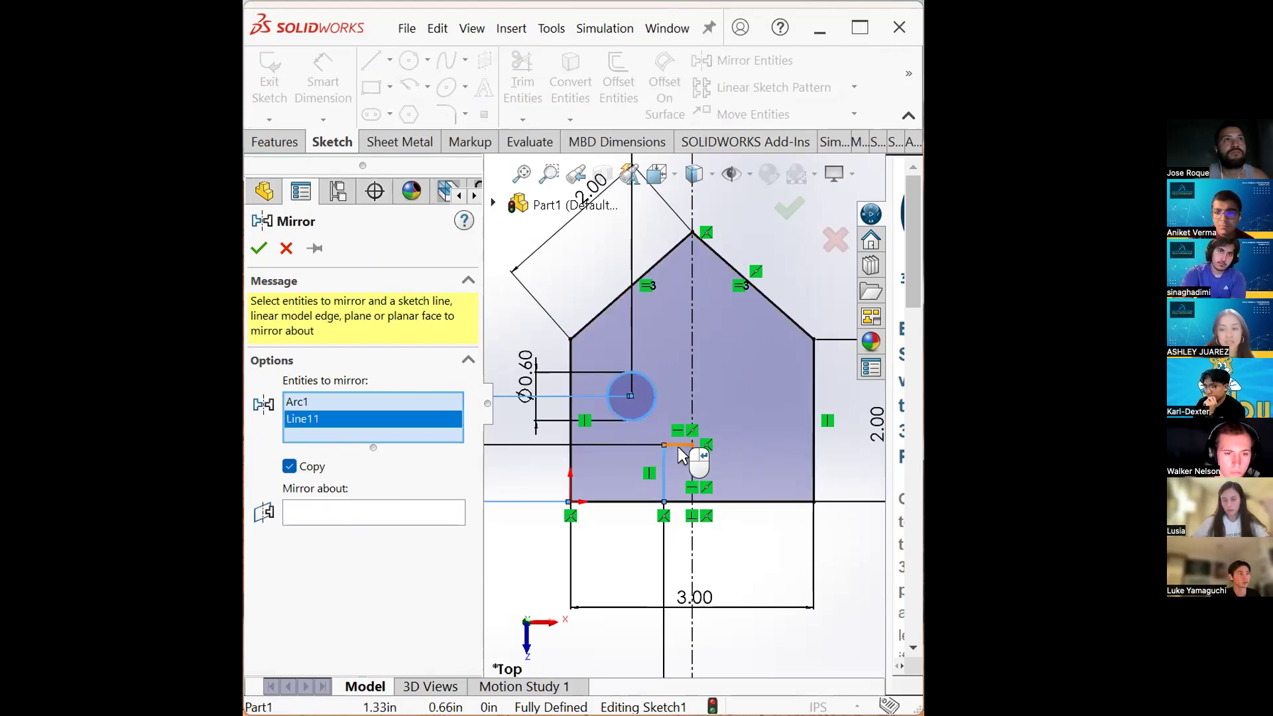
{"action": "left_click", "coordinate": [677, 444]}
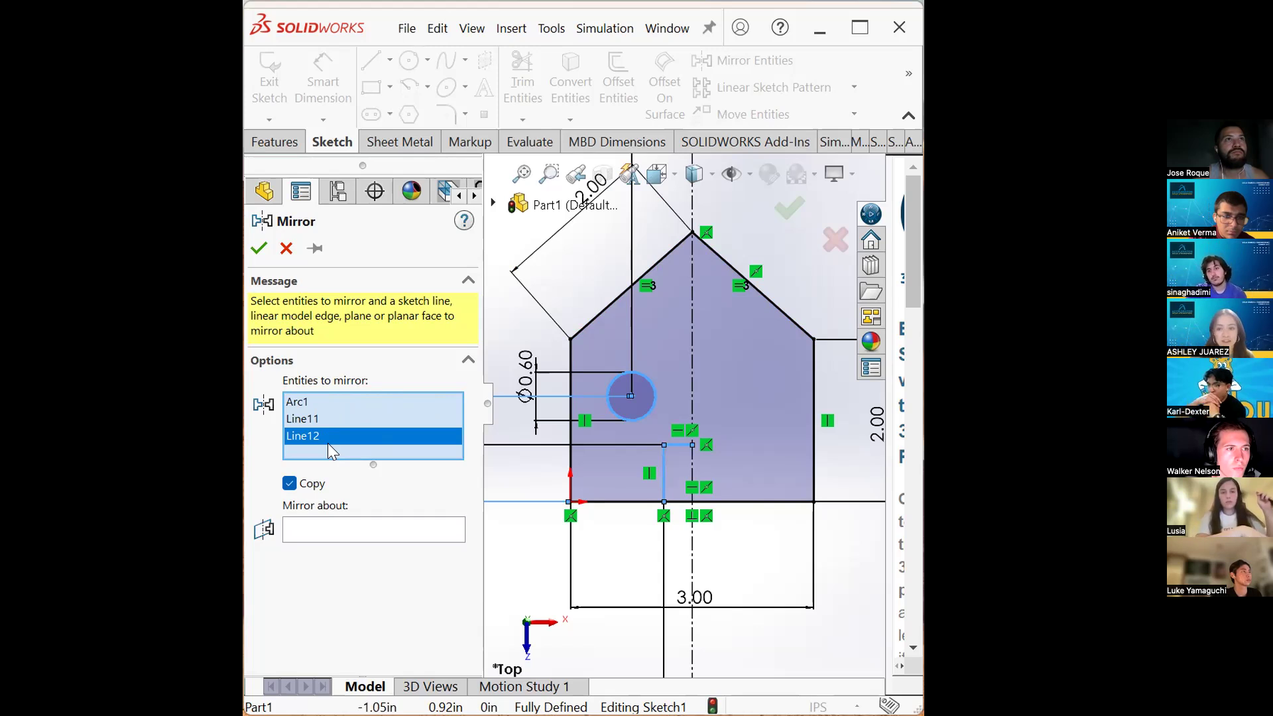
{"action": "left_click", "coordinate": [349, 523]}
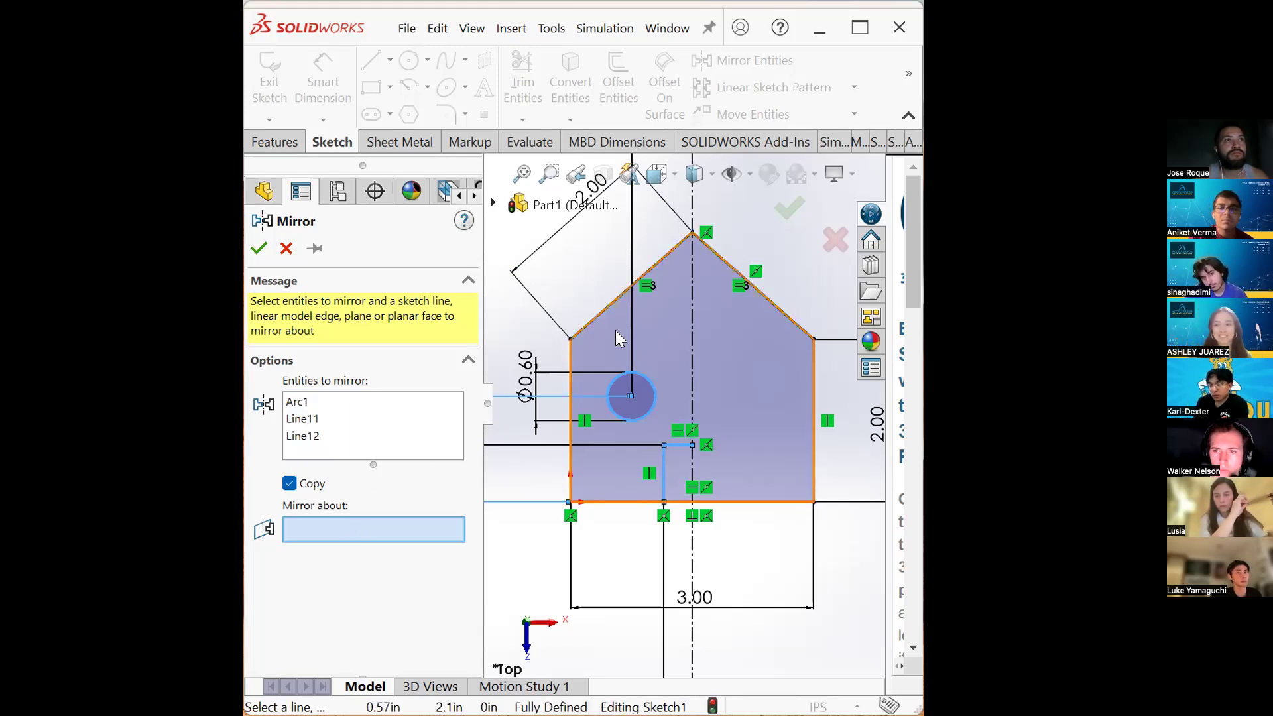
{"action": "left_click", "coordinate": [600, 313]}
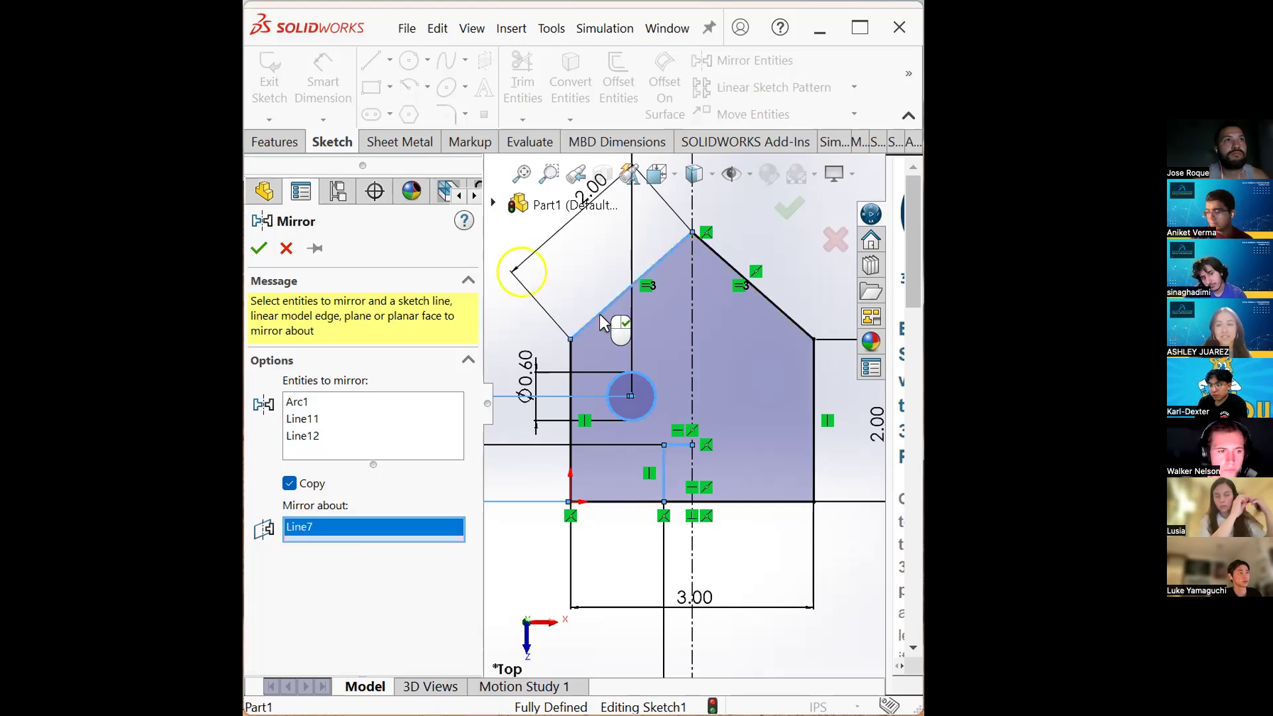
{"action": "scroll", "coordinate": [633, 334], "scroll_direction": "up", "scroll_amount": 3}
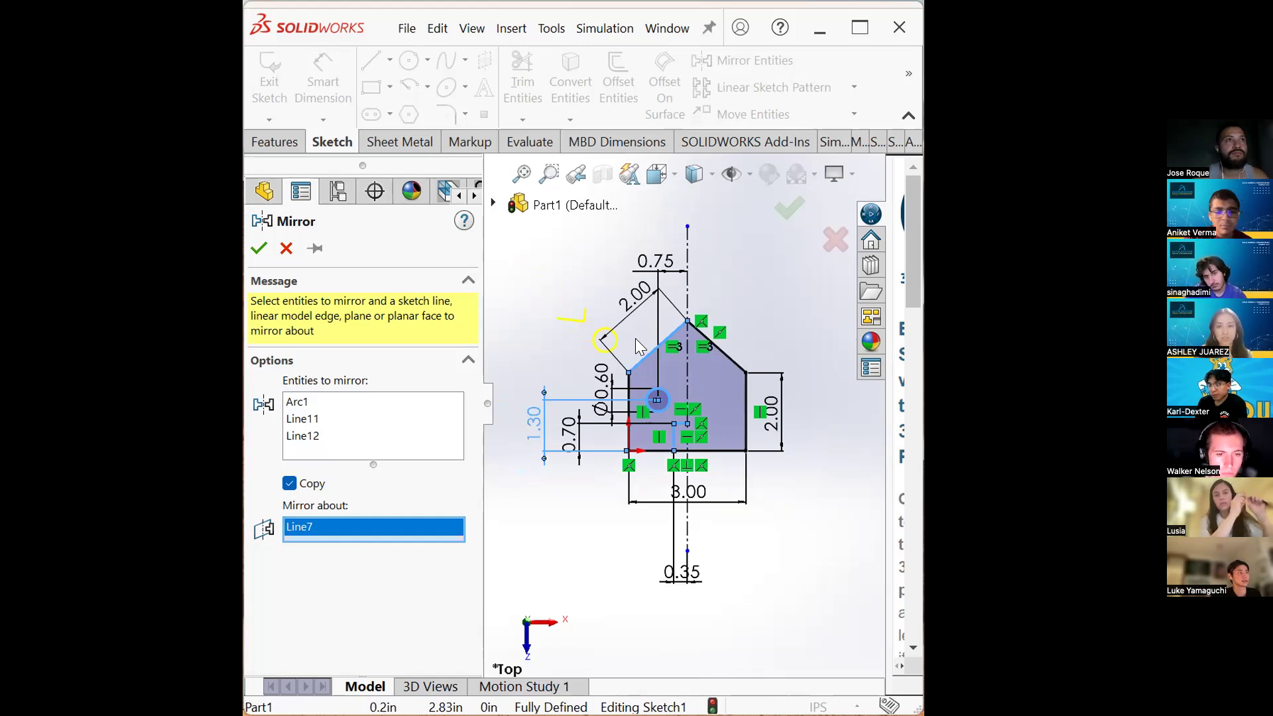
{"action": "right_click", "coordinate": [402, 528]}
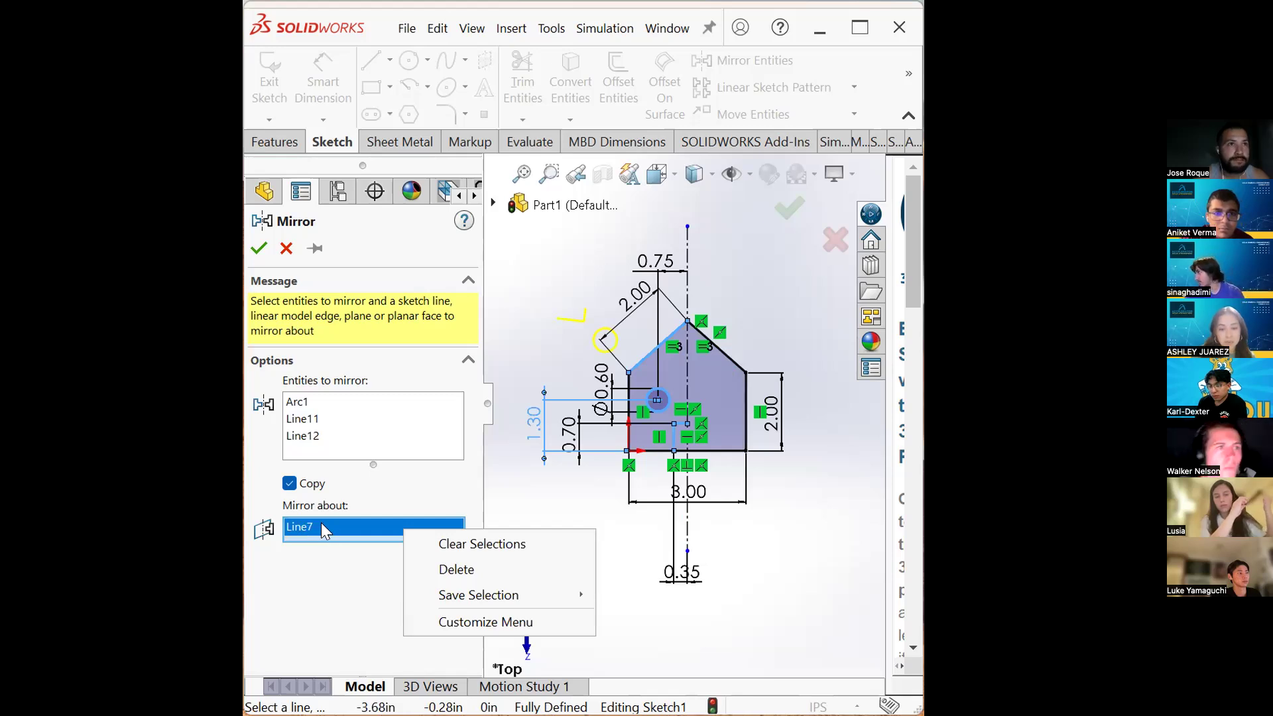
{"action": "left_click", "coordinate": [462, 545]}
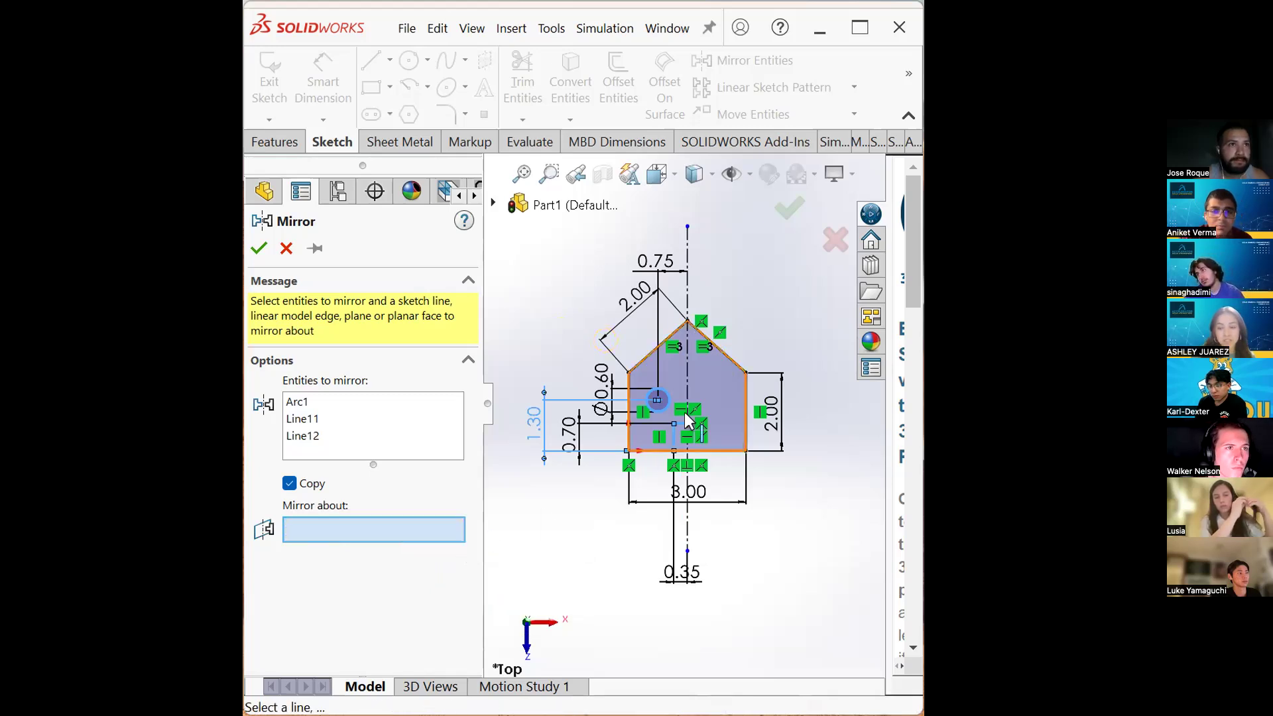
{"action": "left_click", "coordinate": [687, 252]}
{"action": "scroll", "coordinate": [714, 427], "scroll_direction": "down", "scroll_amount": 4}
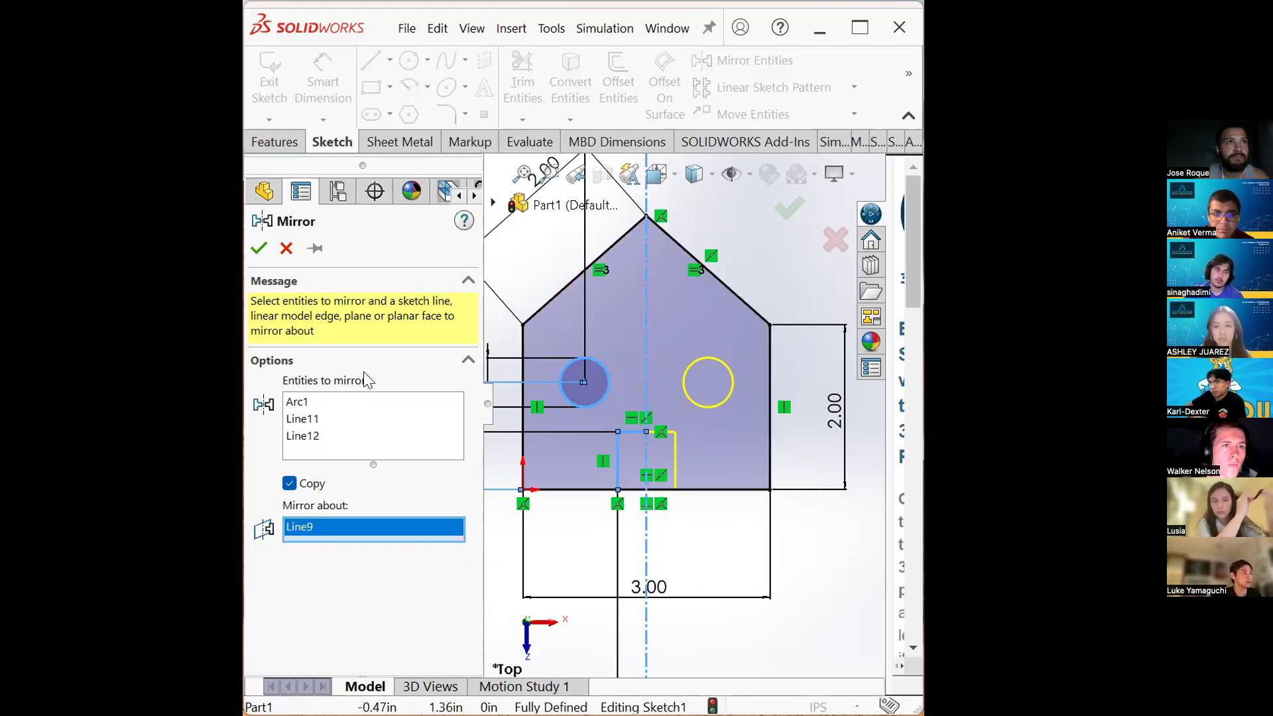
{"action": "left_click", "coordinate": [258, 248]}
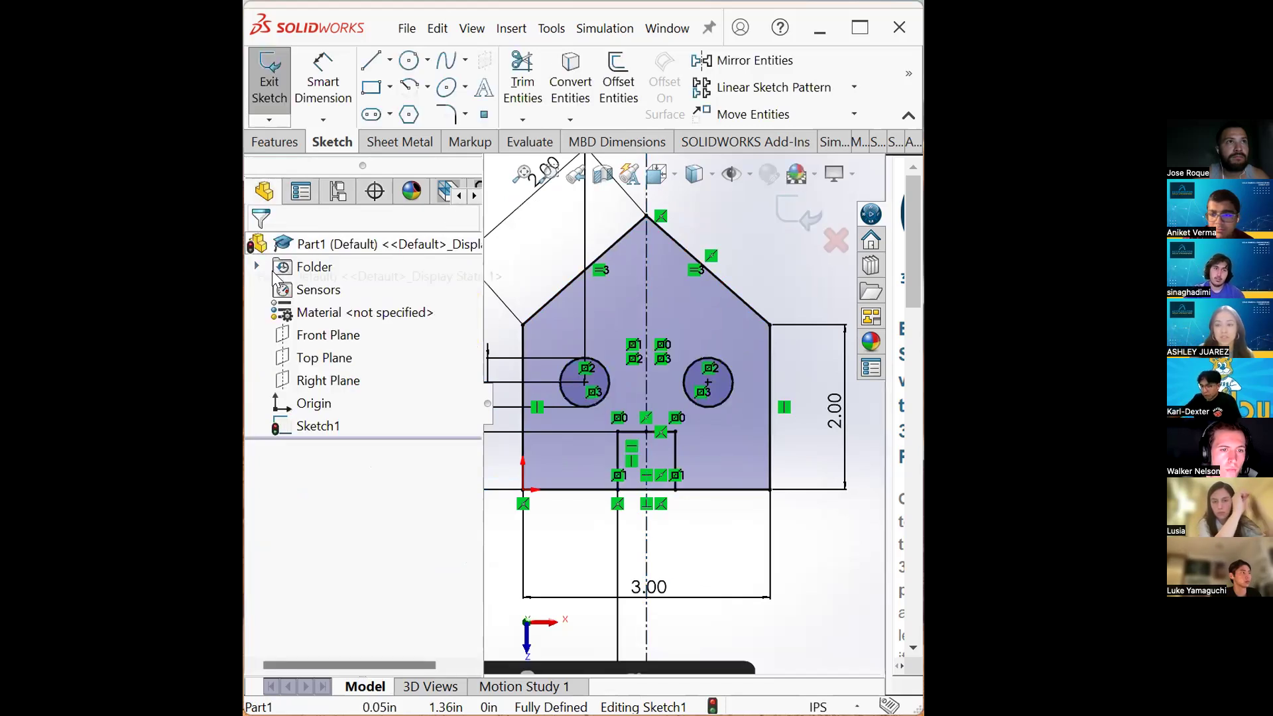
- Try a linear sketch pattern of the left window circle along the bottom edge with 5 instances spaced 0.9 in
{"action": "scroll", "coordinate": [580, 381], "scroll_direction": "down", "scroll_amount": 5}
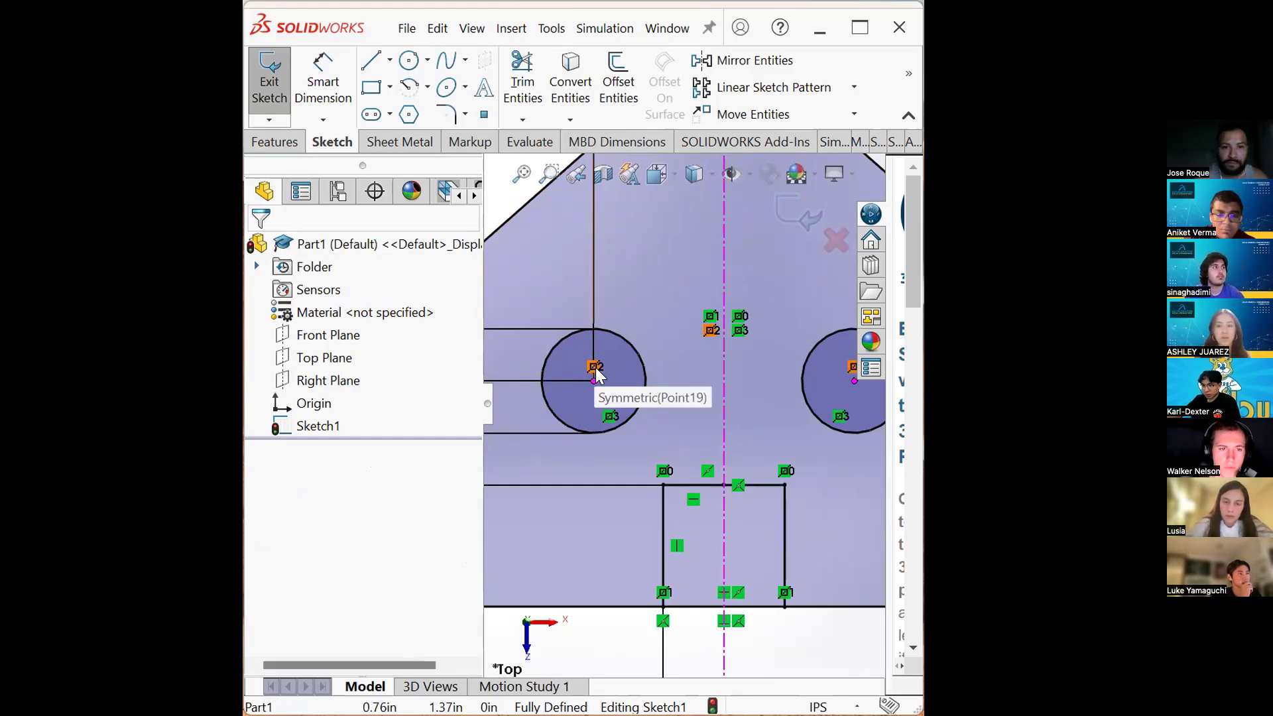
{"action": "scroll", "coordinate": [682, 395], "scroll_direction": "up", "scroll_amount": 2}
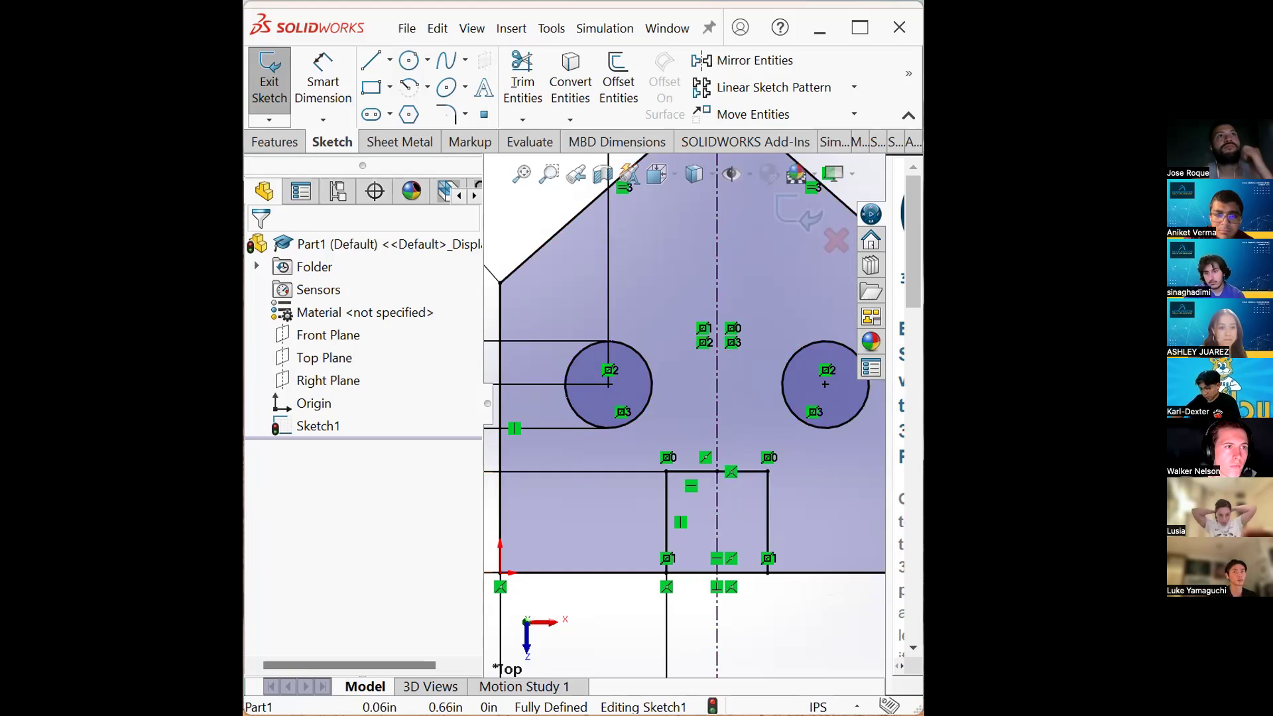
{"action": "scroll", "coordinate": [709, 431], "scroll_direction": "up", "scroll_amount": 1}
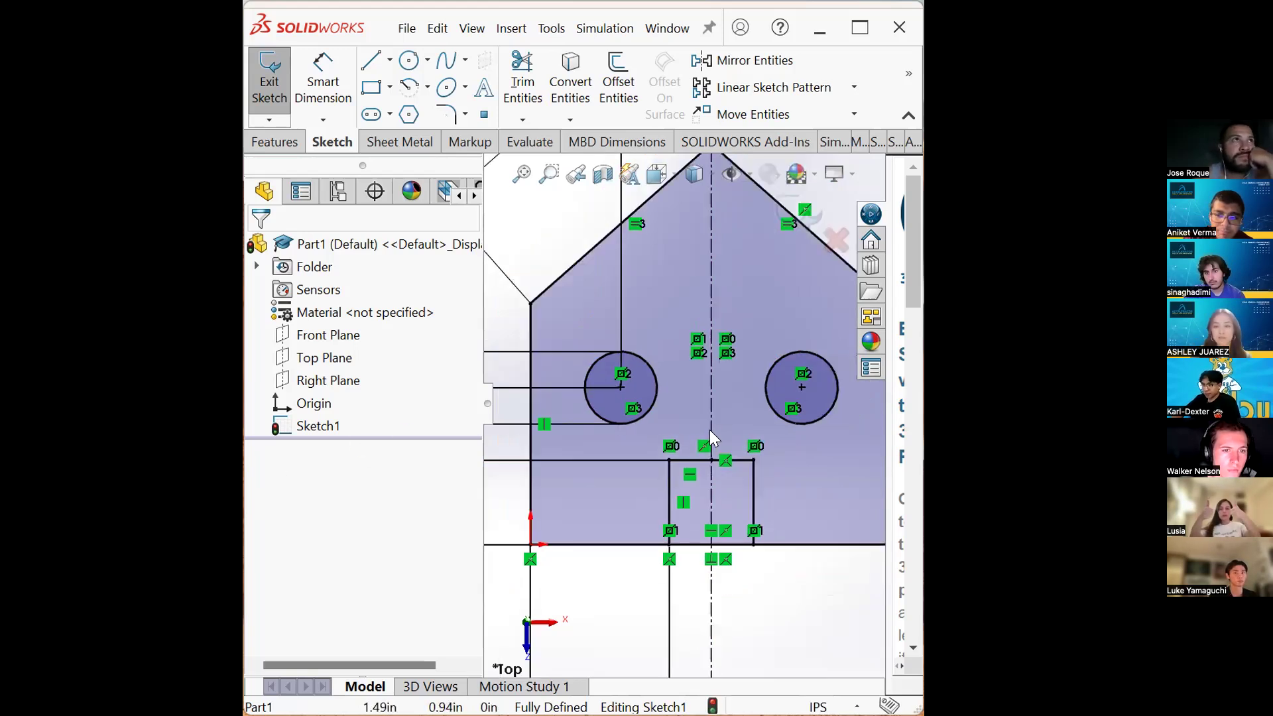
{"action": "scroll", "coordinate": [709, 438], "scroll_direction": "up", "scroll_amount": 2}
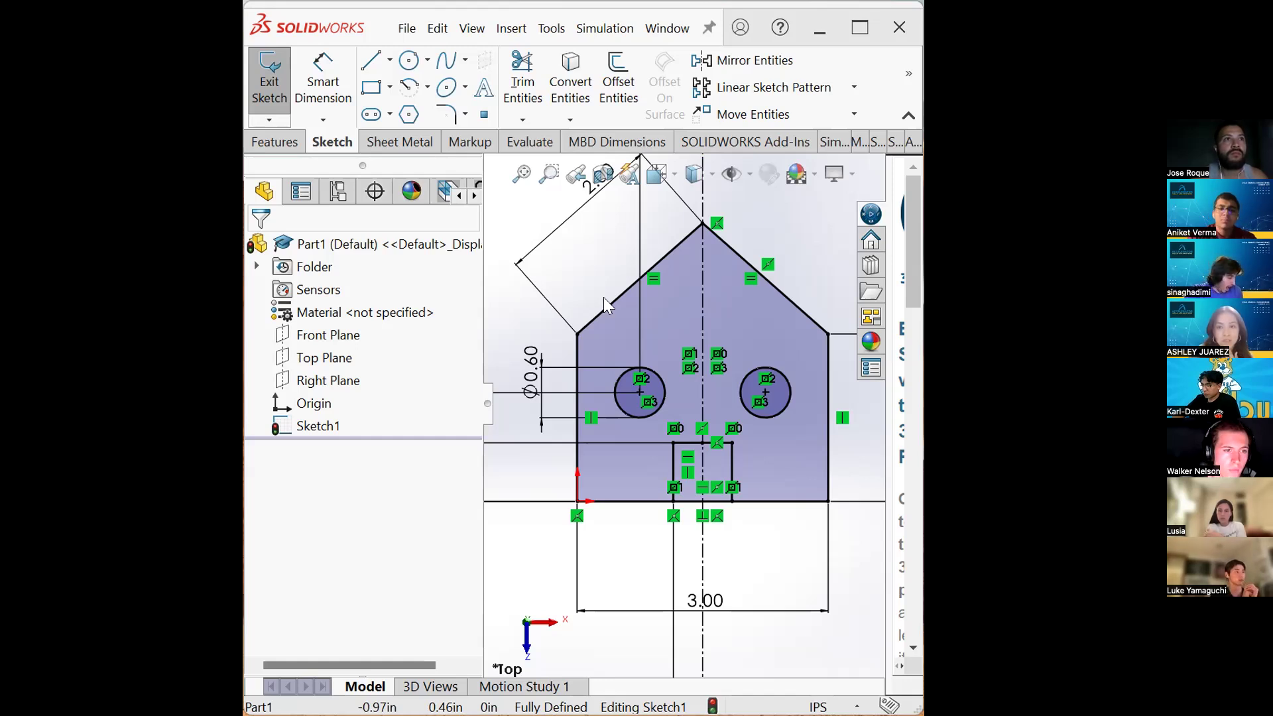
{"action": "scroll", "coordinate": [704, 406], "scroll_direction": "up", "scroll_amount": 3}
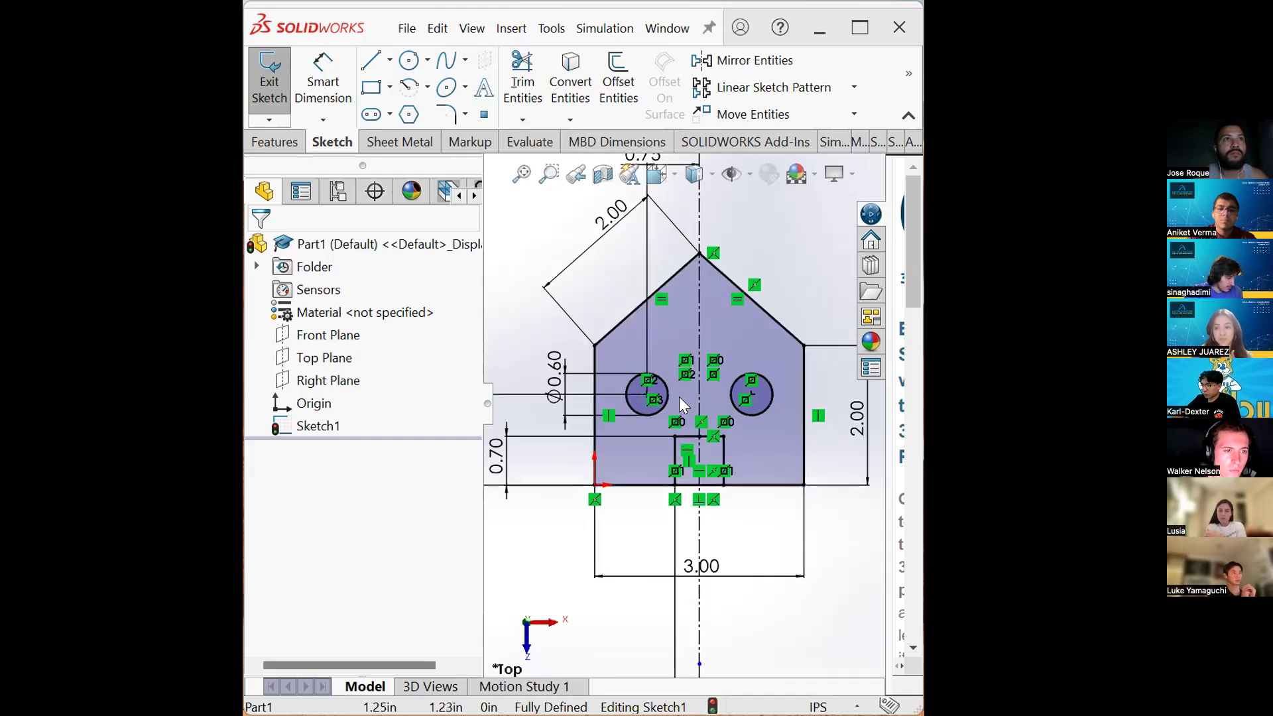
{"action": "left_click", "coordinate": [747, 88]}
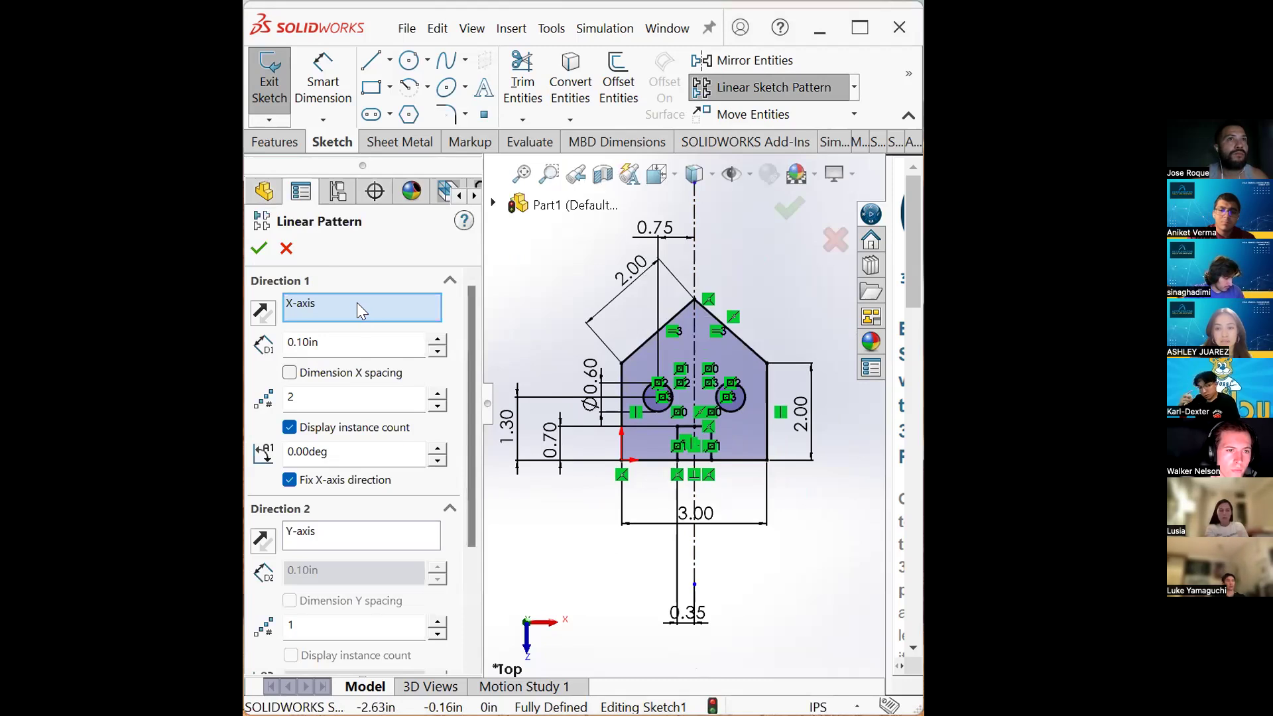
{"action": "key", "text": "Delete"}
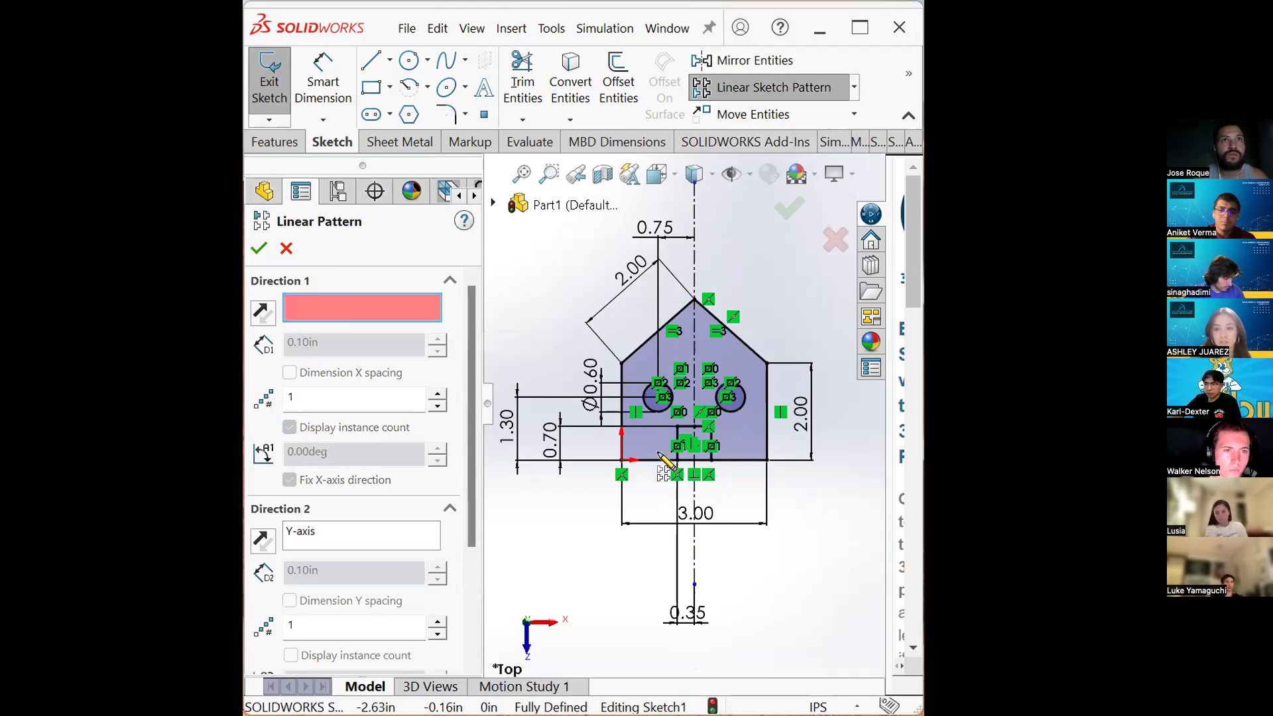
{"action": "left_click", "coordinate": [731, 459]}
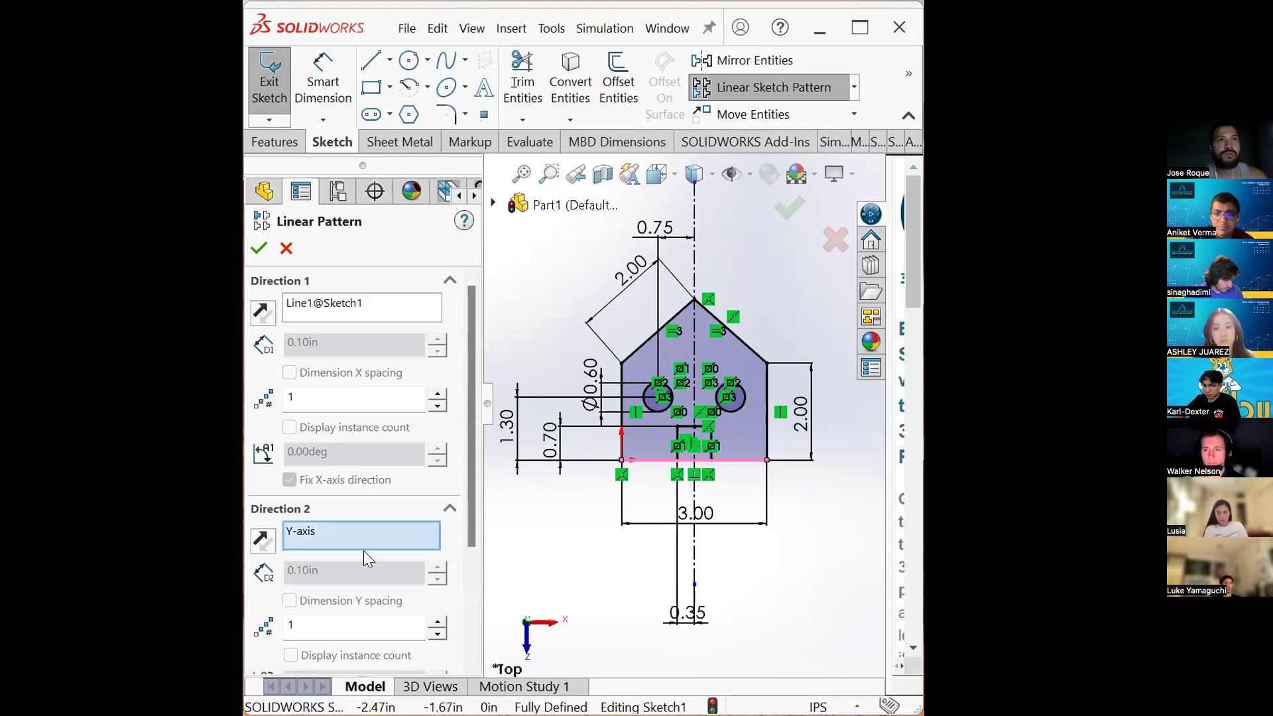
{"action": "double_click", "coordinate": [335, 398]}
{"action": "type", "text": "5"}
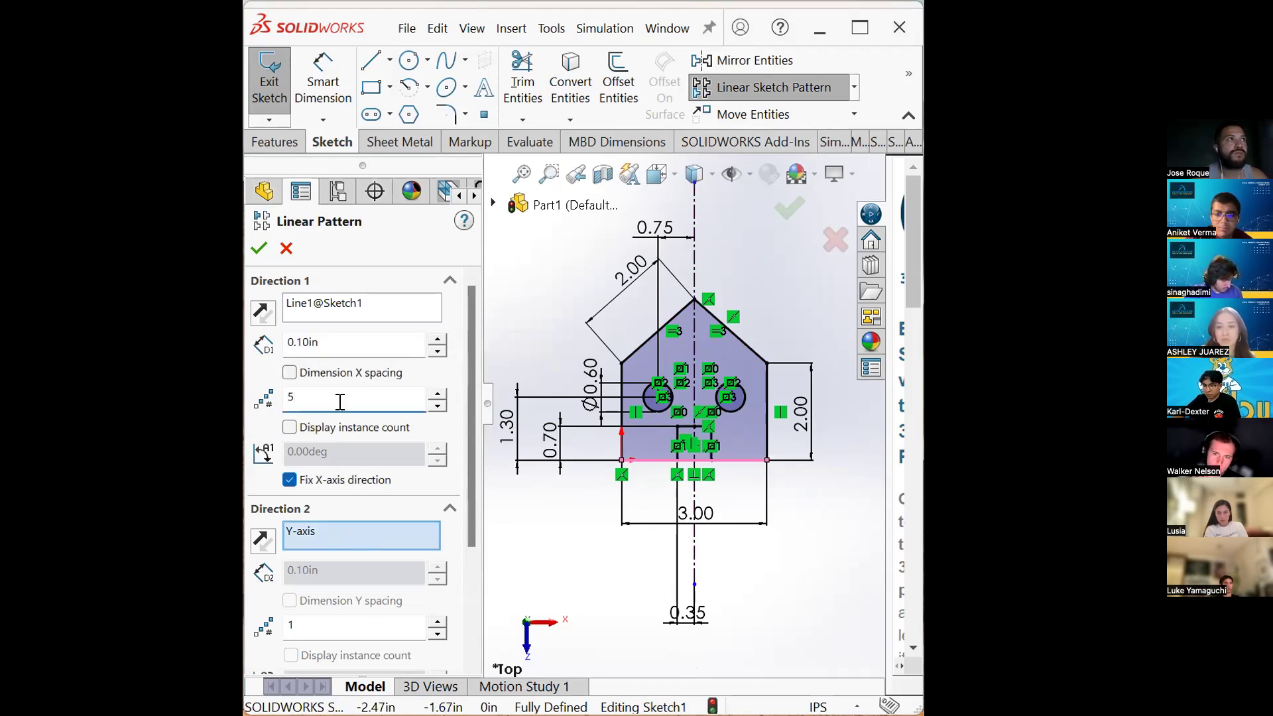
{"action": "left_click", "coordinate": [289, 427]}
{"action": "left_click", "coordinate": [325, 336]}
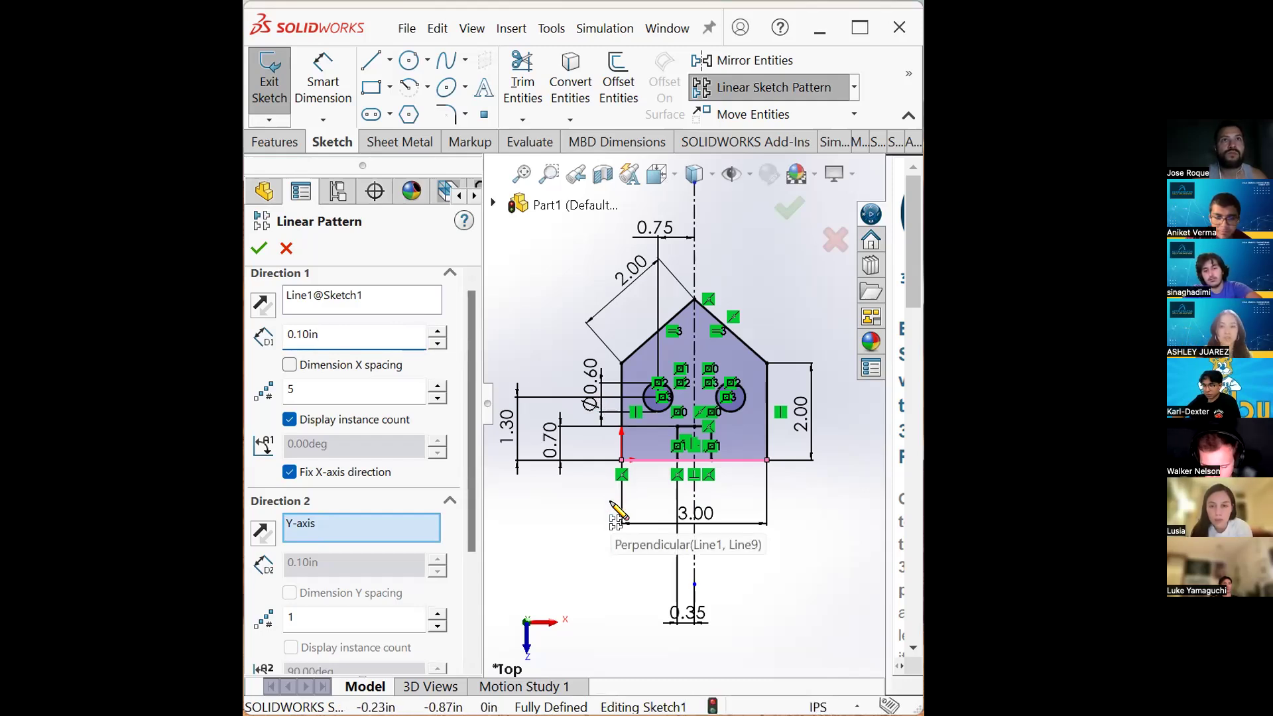
{"action": "left_click_drag", "start_coordinate": [473, 478], "coordinate": [459, 622]}
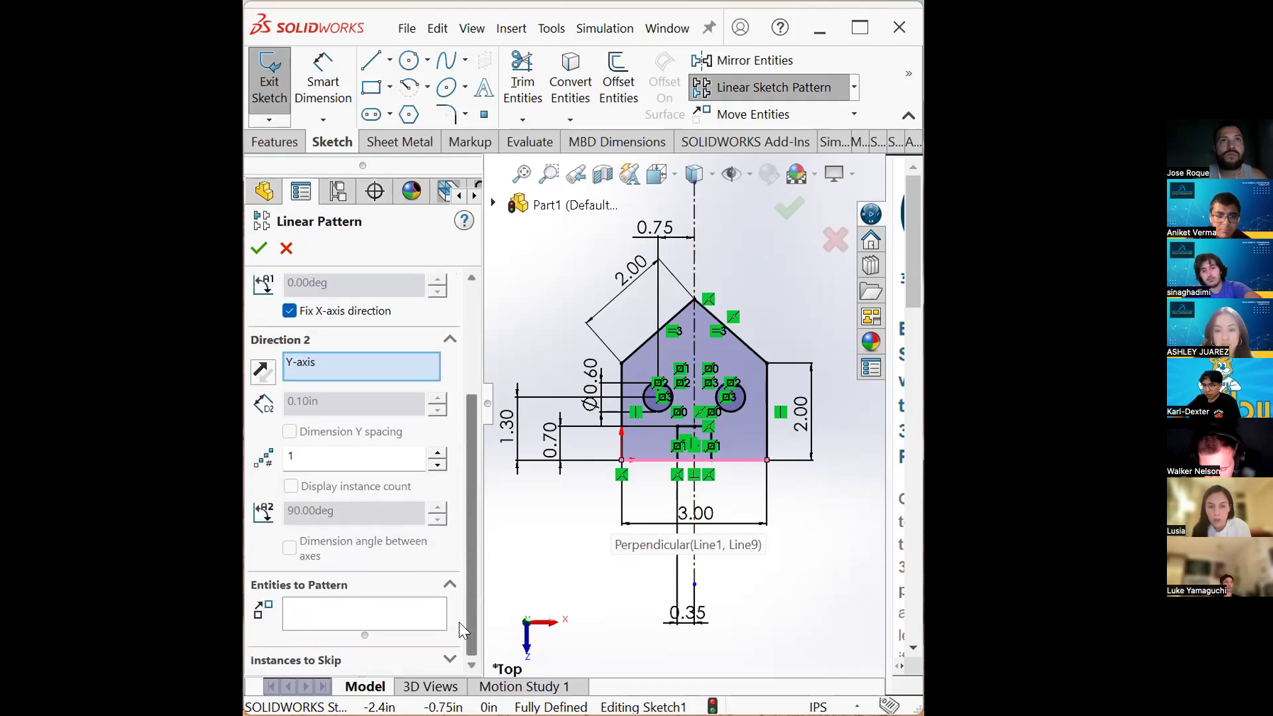
{"action": "left_click", "coordinate": [404, 608]}
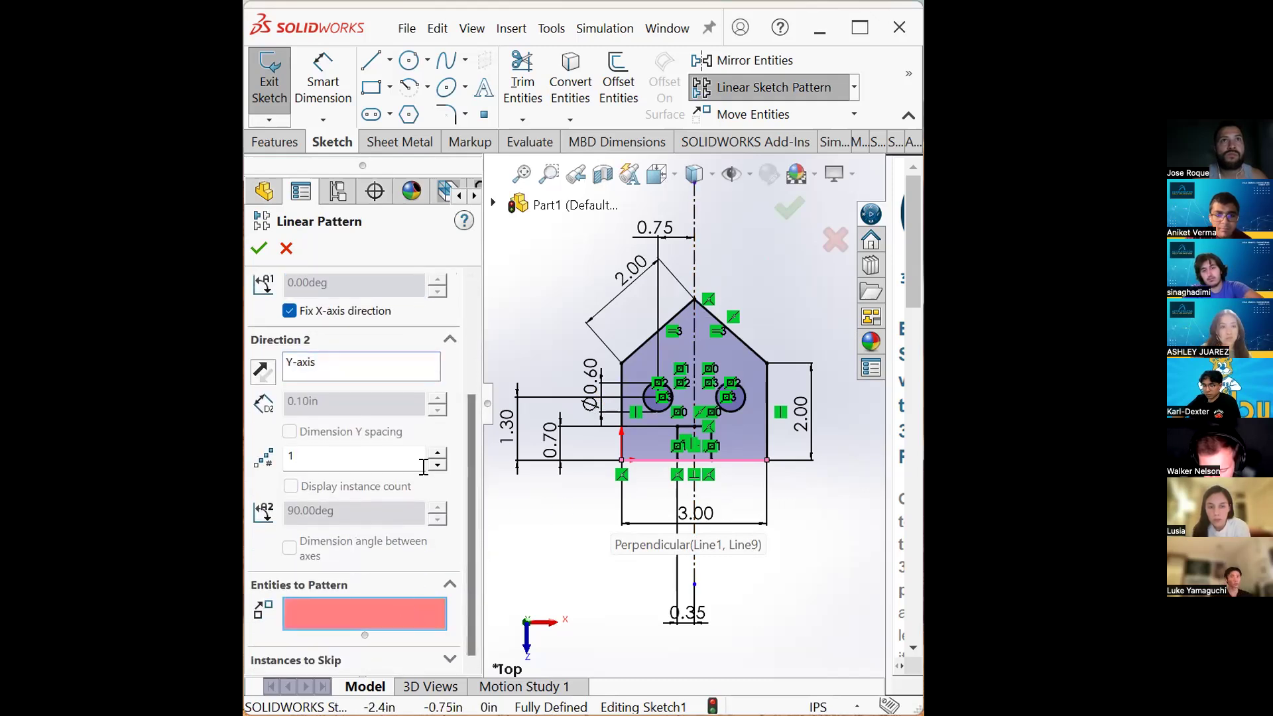
{"action": "left_click", "coordinate": [669, 407]}
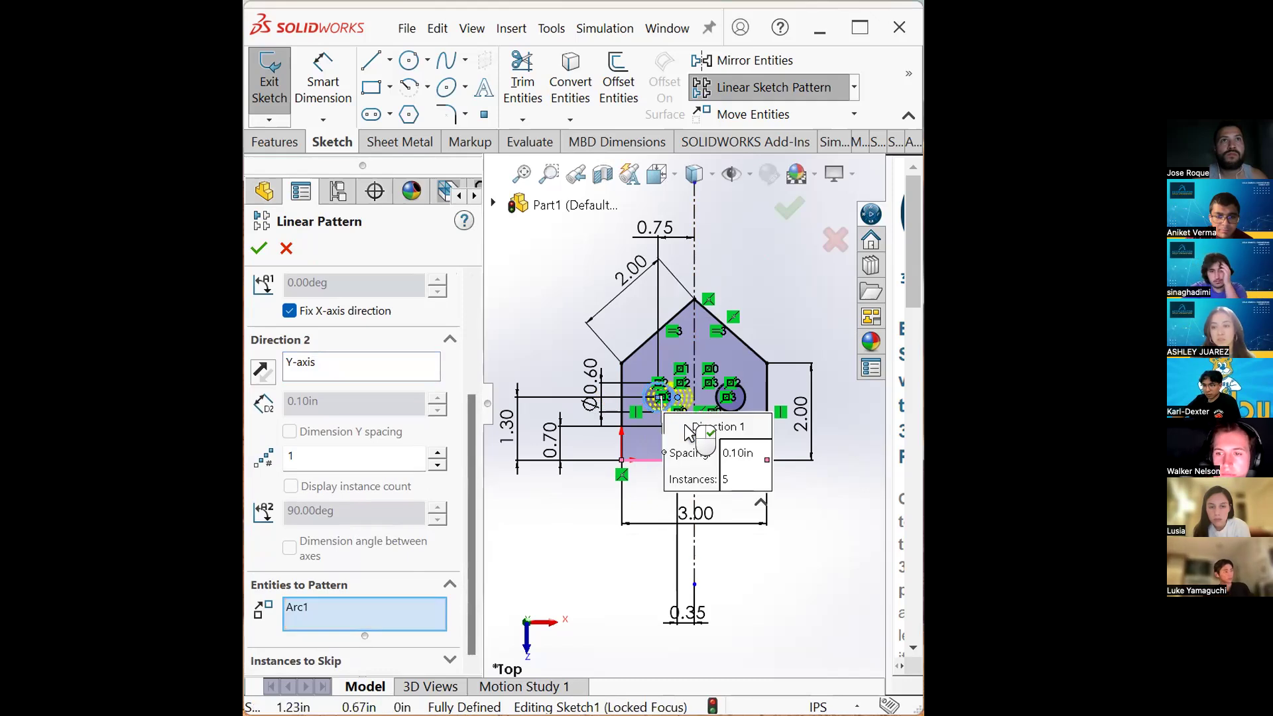
{"action": "left_click_drag", "start_coordinate": [472, 446], "coordinate": [476, 328]}
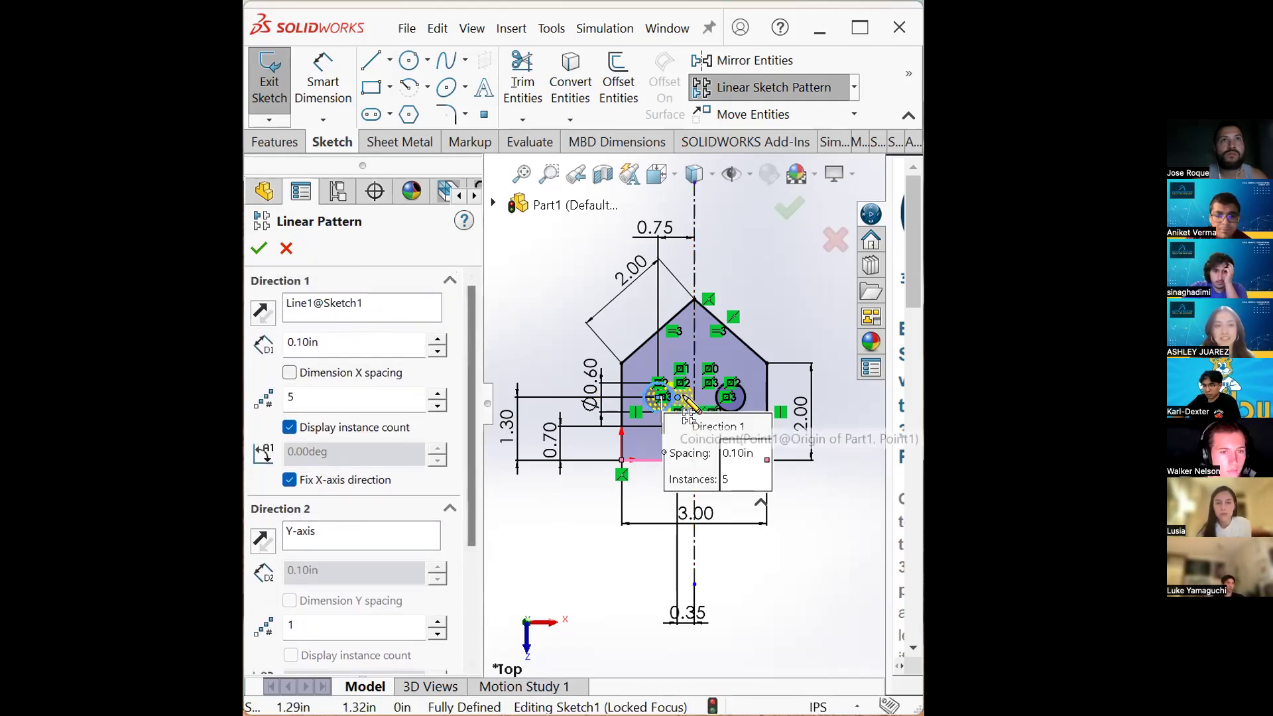
{"action": "scroll", "coordinate": [683, 405], "scroll_direction": "down", "scroll_amount": 4}
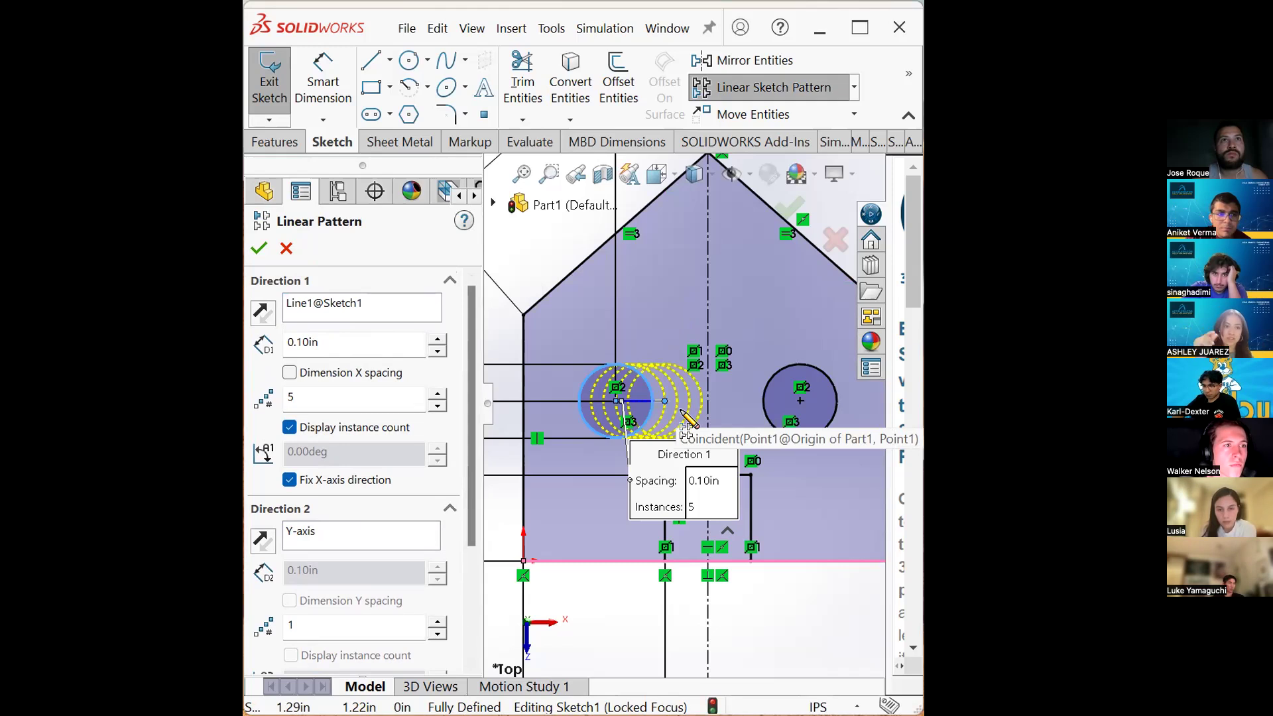
{"action": "left_click", "coordinate": [338, 348]}
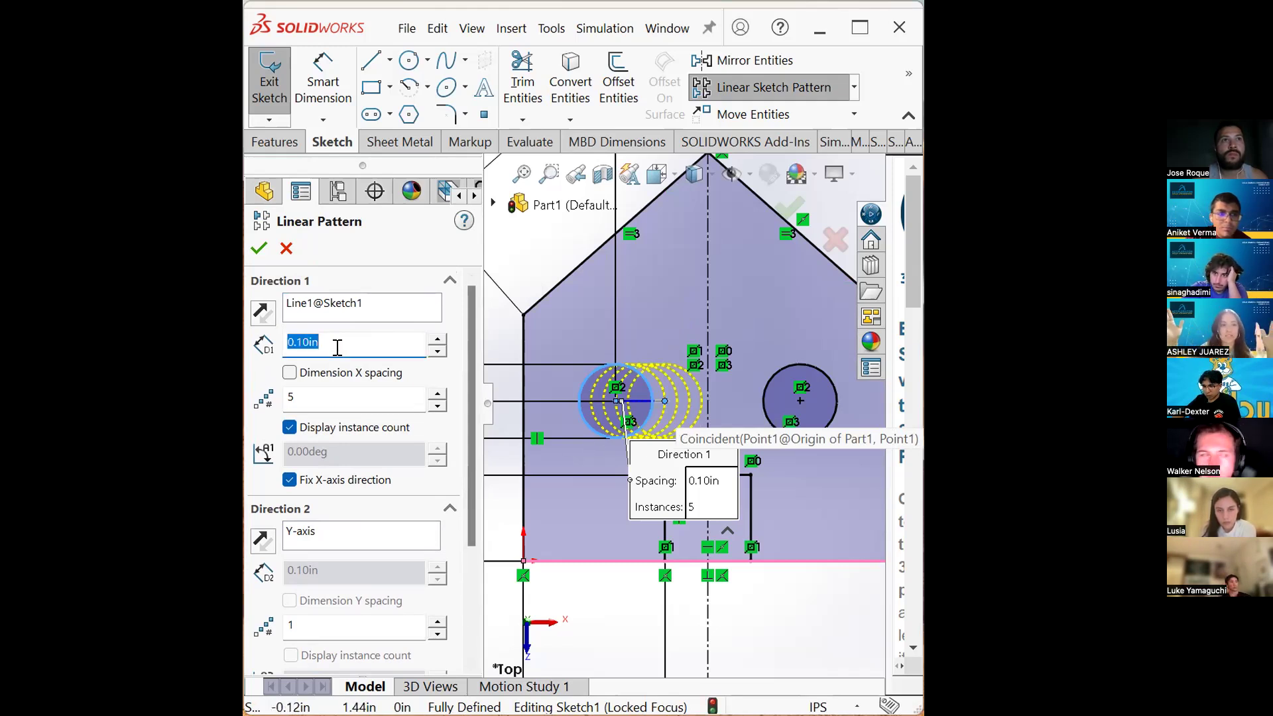
{"action": "type", "text": "0.9"}
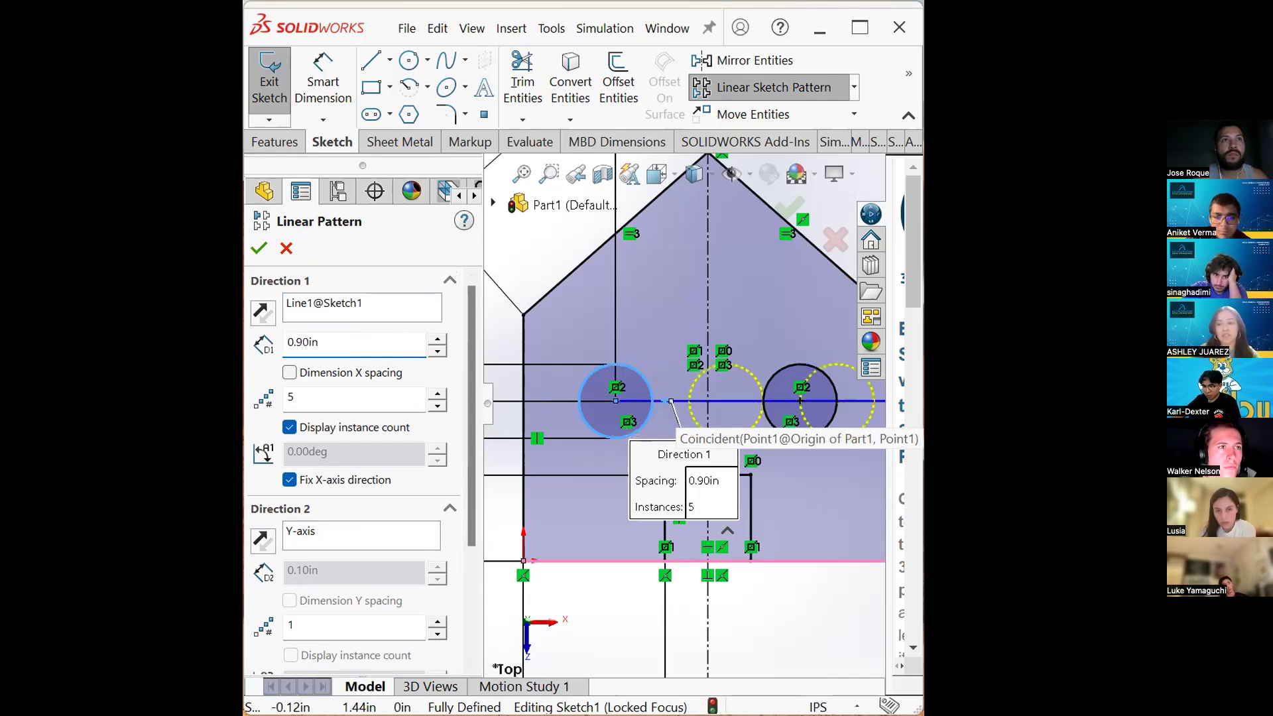
{"action": "scroll", "coordinate": [671, 401], "scroll_direction": "up", "scroll_amount": 5}
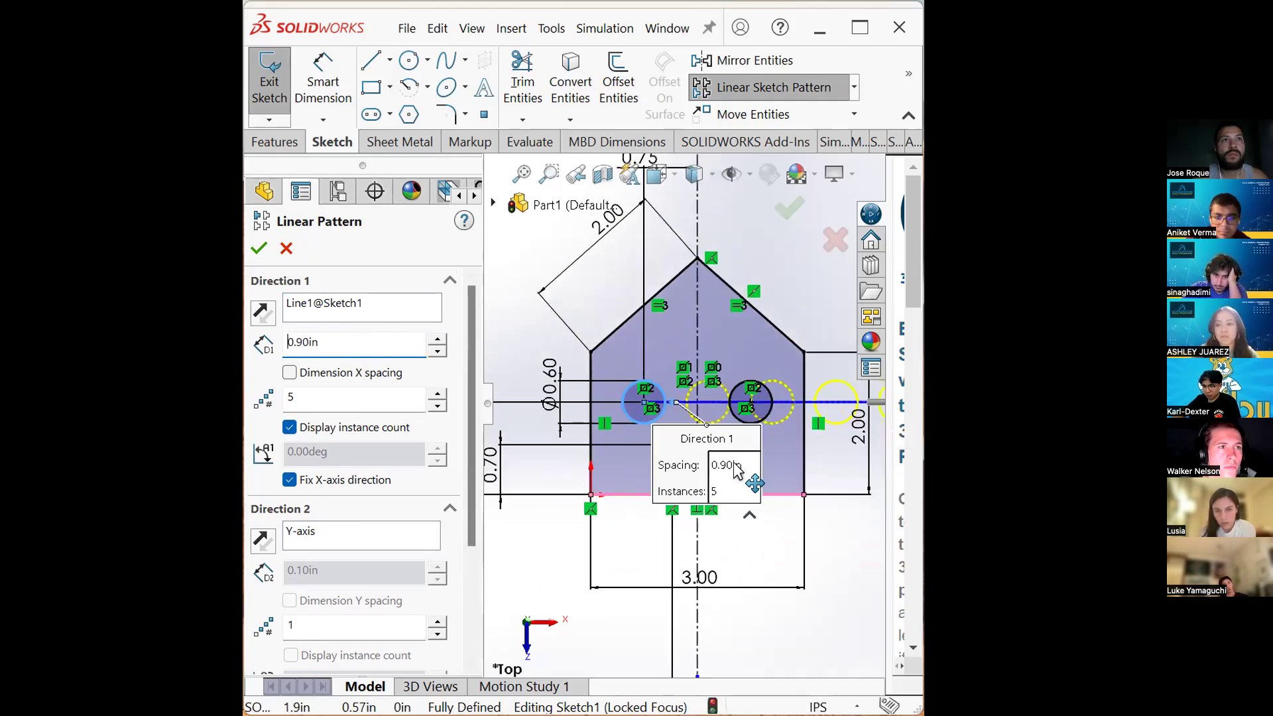
{"action": "left_click", "coordinate": [259, 249]}
- Try to dimension the spacing between the first two patterned window circle centers
{"action": "scroll", "coordinate": [815, 411], "scroll_direction": "down", "scroll_amount": 3}
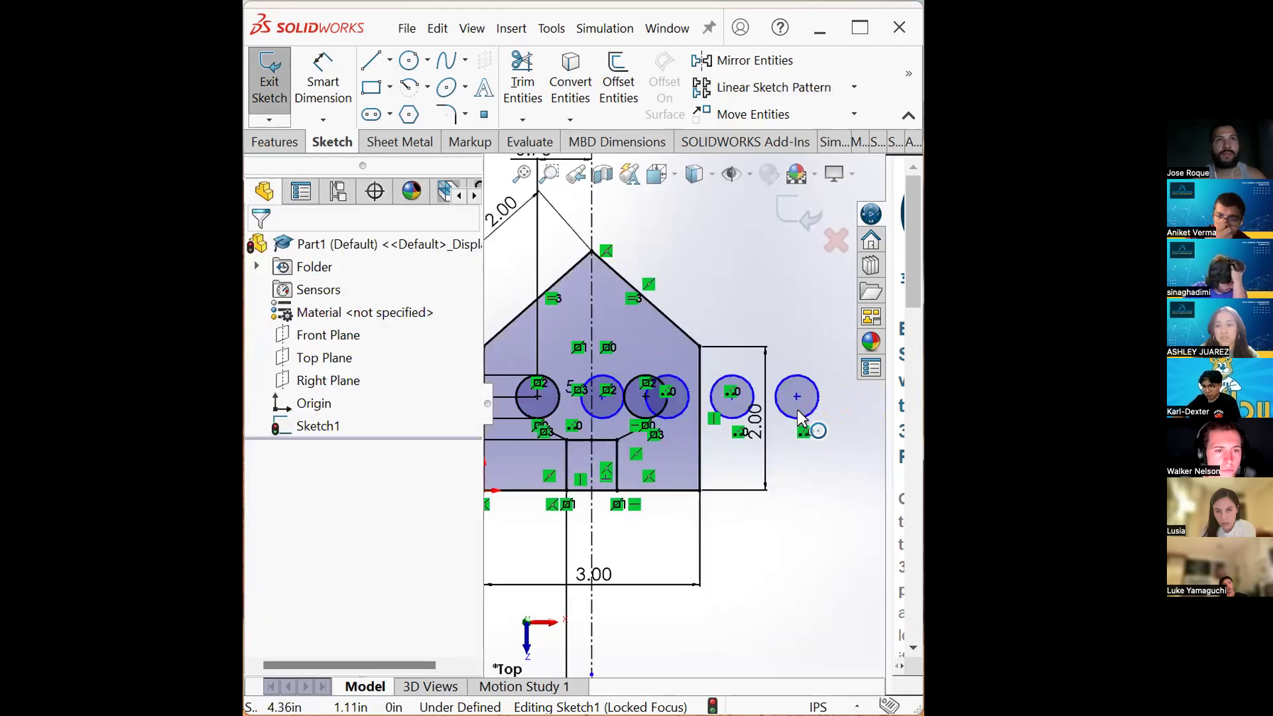
{"action": "scroll", "coordinate": [796, 409], "scroll_direction": "down", "scroll_amount": 1}
{"action": "scroll", "coordinate": [691, 428], "scroll_direction": "up", "scroll_amount": 1}
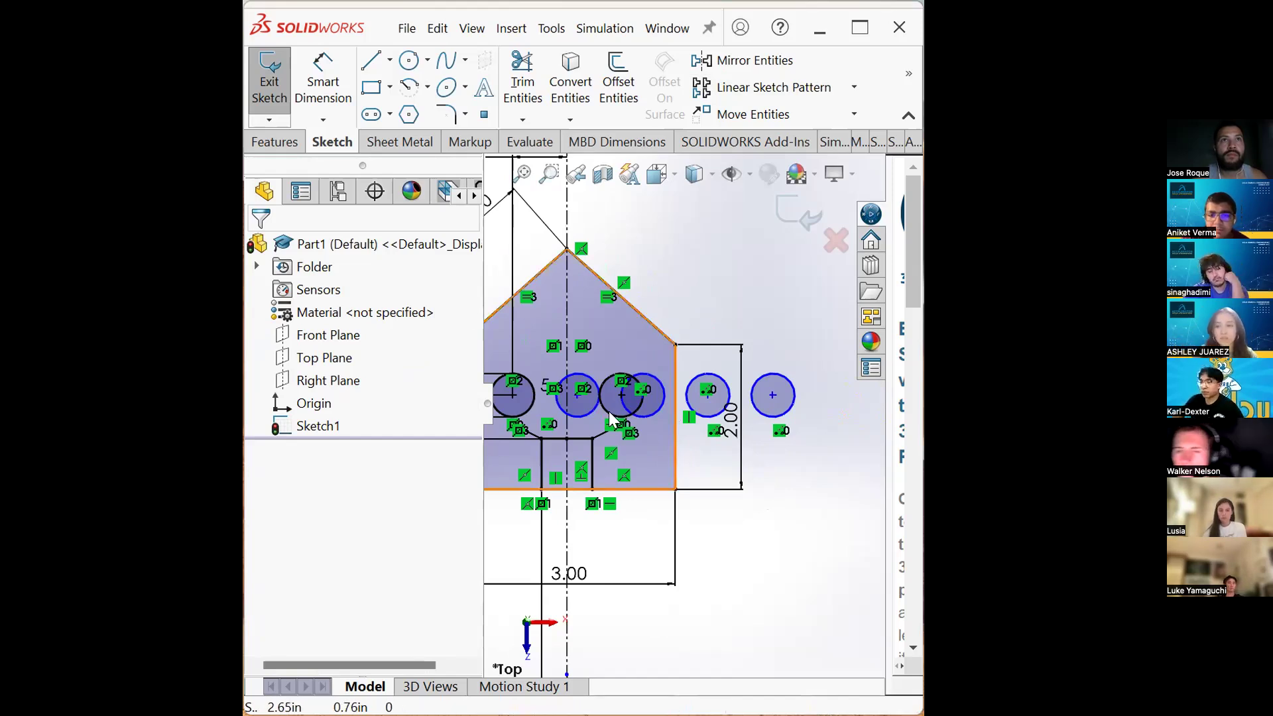
{"action": "scroll", "coordinate": [709, 393], "scroll_direction": "down", "scroll_amount": 2}
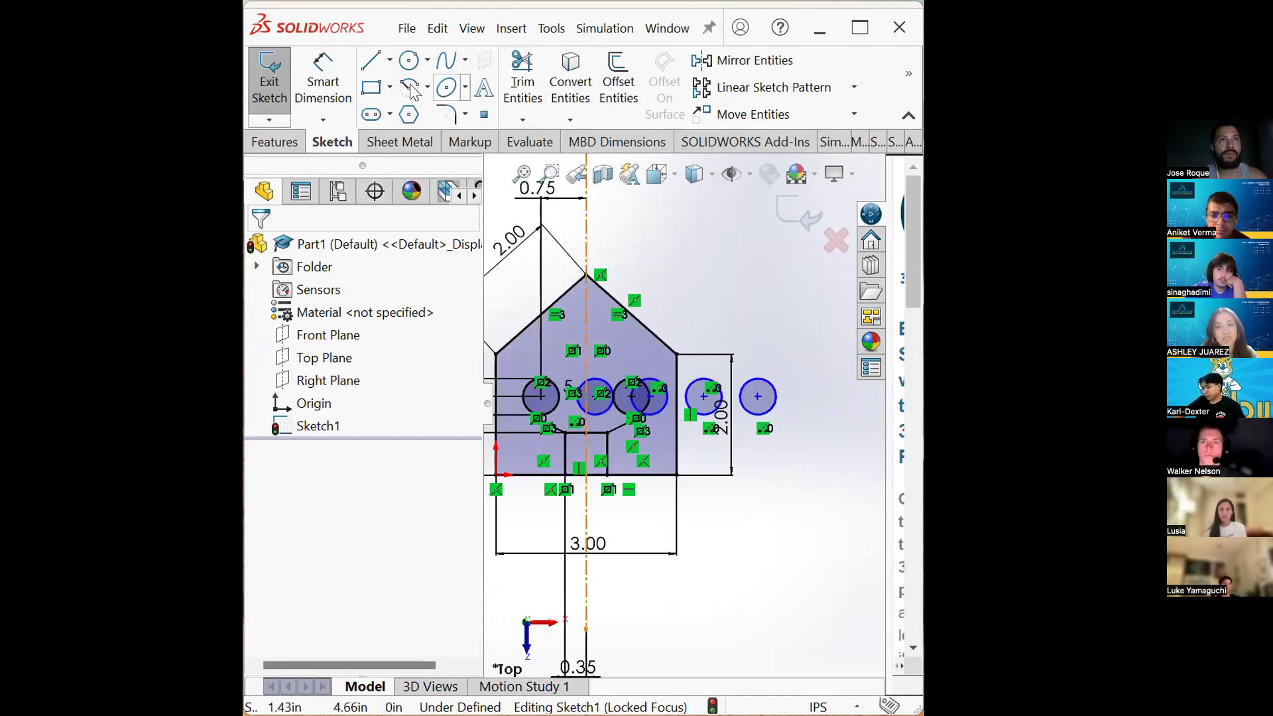
{"action": "left_click", "coordinate": [323, 93]}
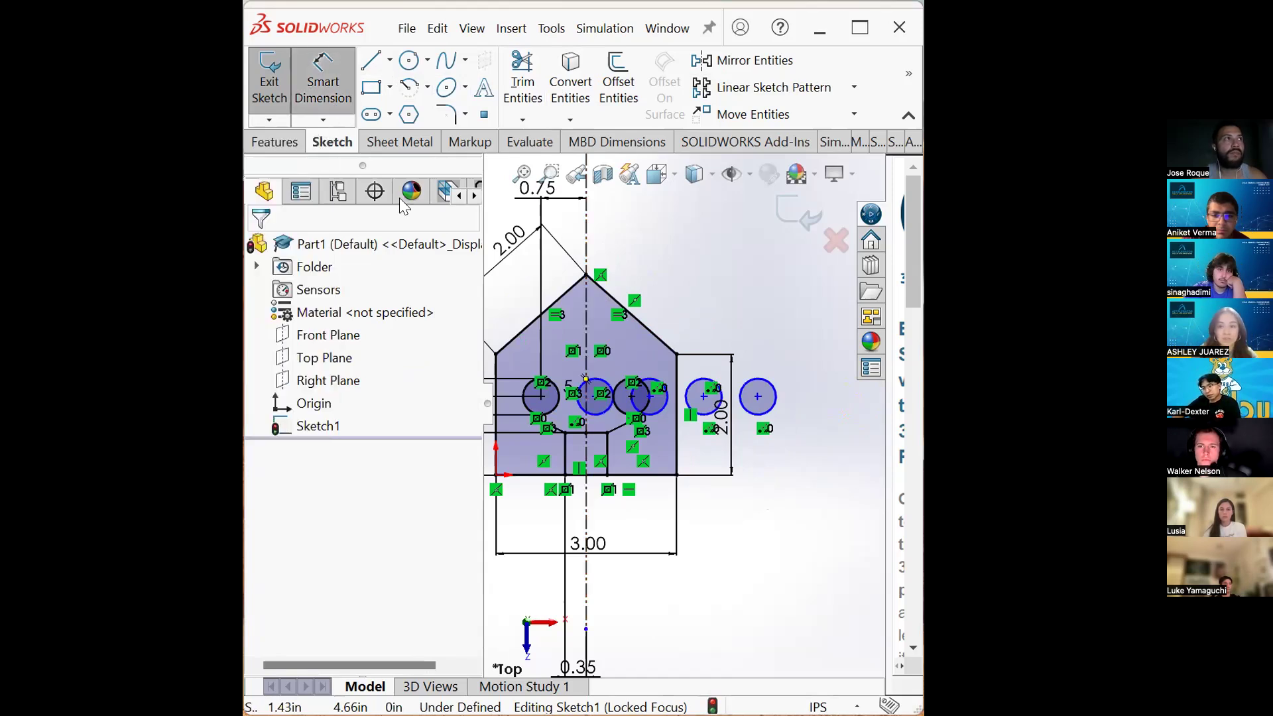
{"action": "left_click", "coordinate": [541, 396]}
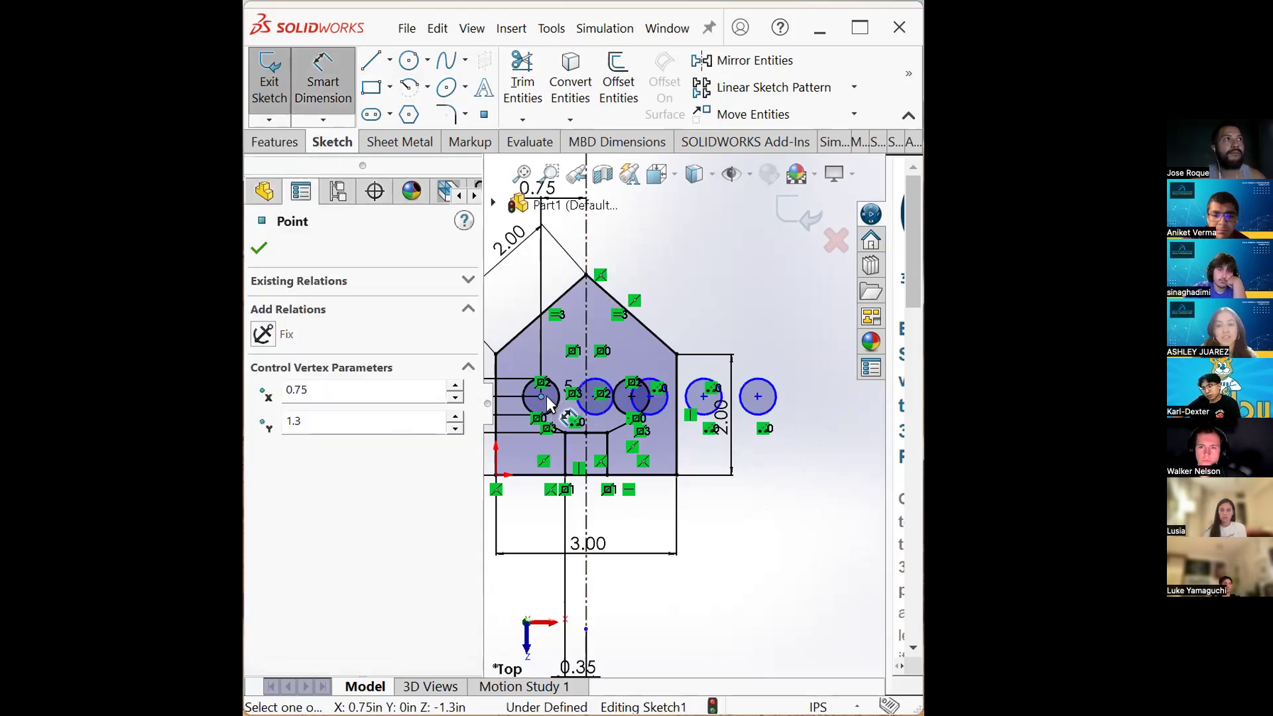
{"action": "left_click", "coordinate": [599, 405]}
{"action": "left_click", "coordinate": [656, 242]}
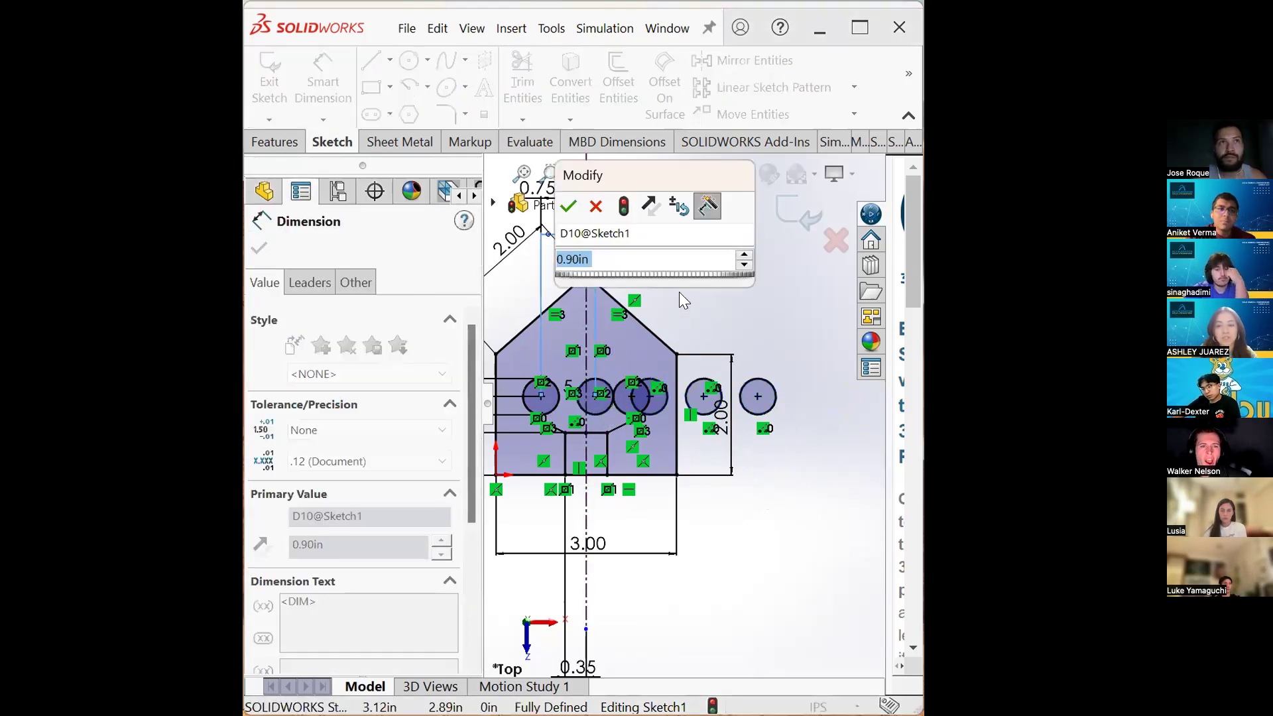
{"action": "left_click", "coordinate": [569, 208]}
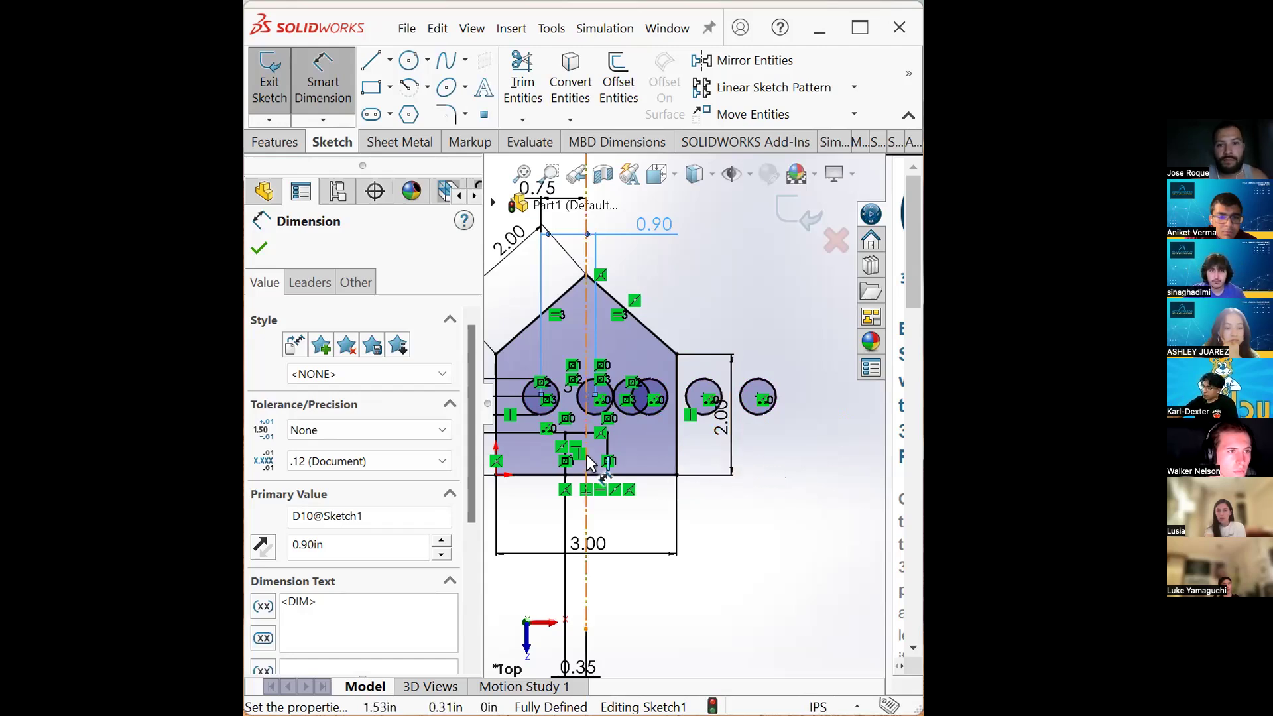
- Undo the linear pattern of window circles
{"action": "scroll", "coordinate": [644, 462], "scroll_direction": "up", "scroll_amount": 1}
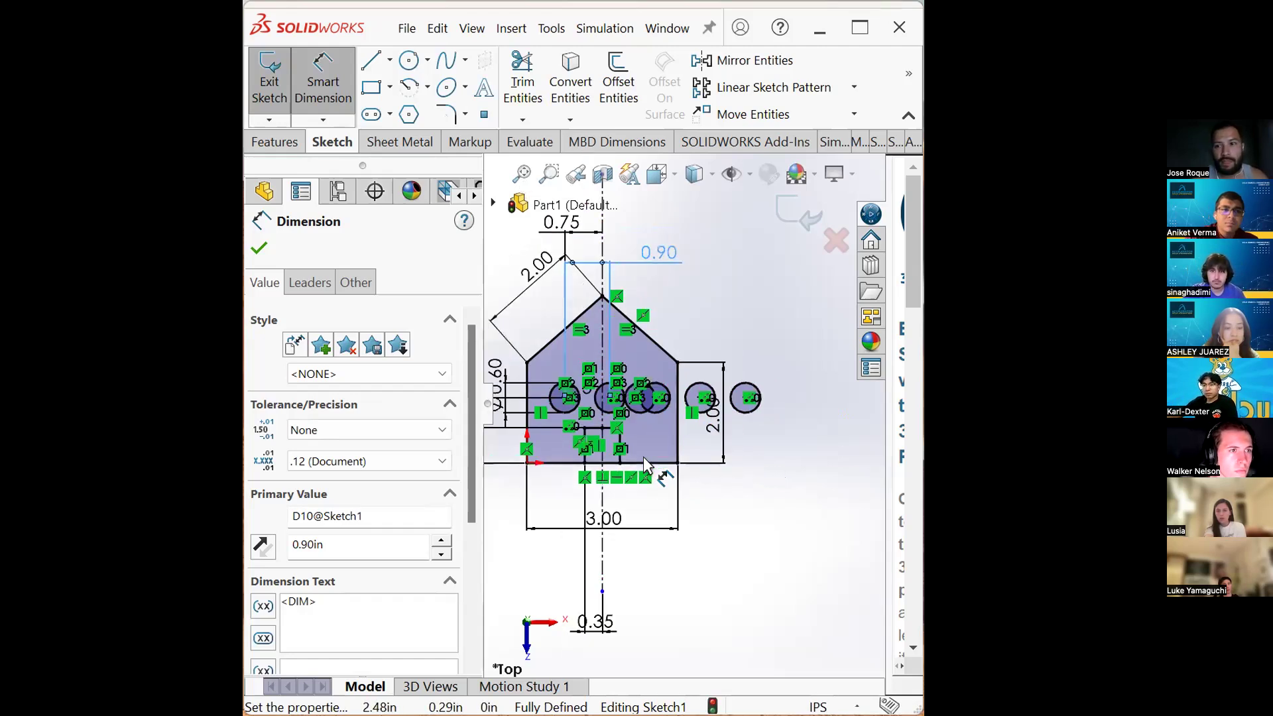
{"action": "scroll", "coordinate": [668, 417], "scroll_direction": "down", "scroll_amount": 2}
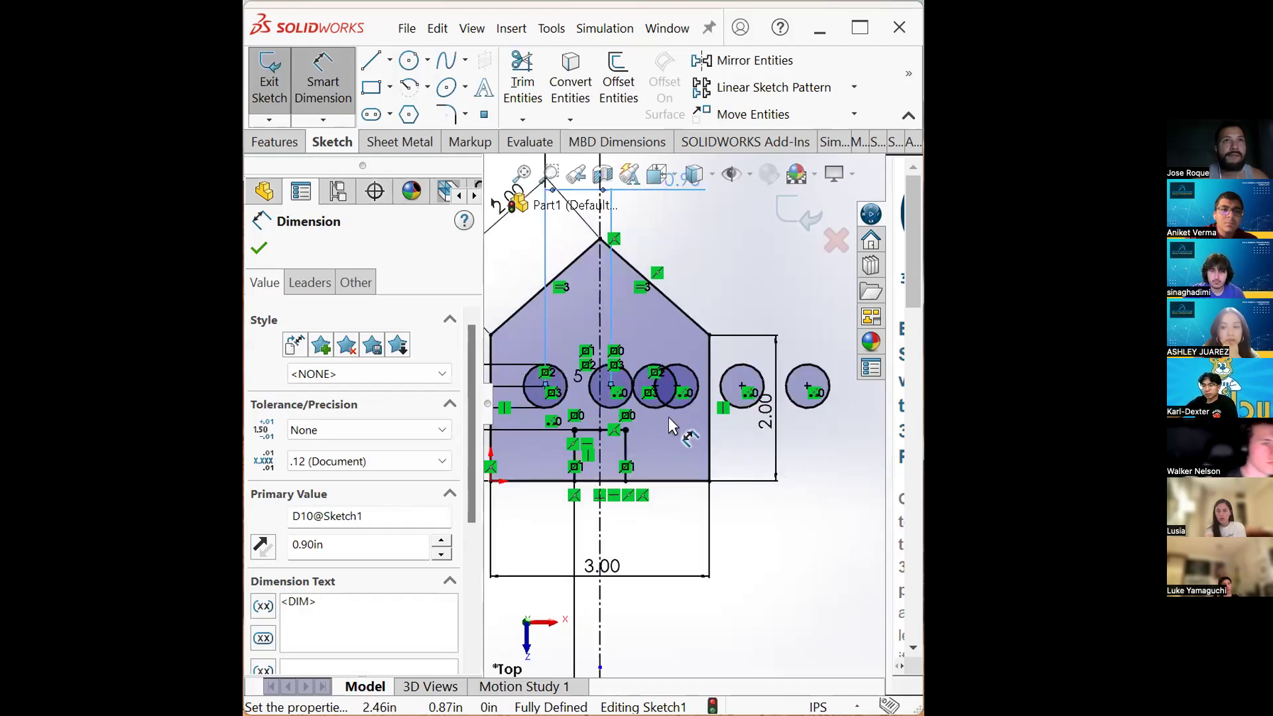
{"action": "scroll", "coordinate": [668, 416], "scroll_direction": "up", "scroll_amount": 2}
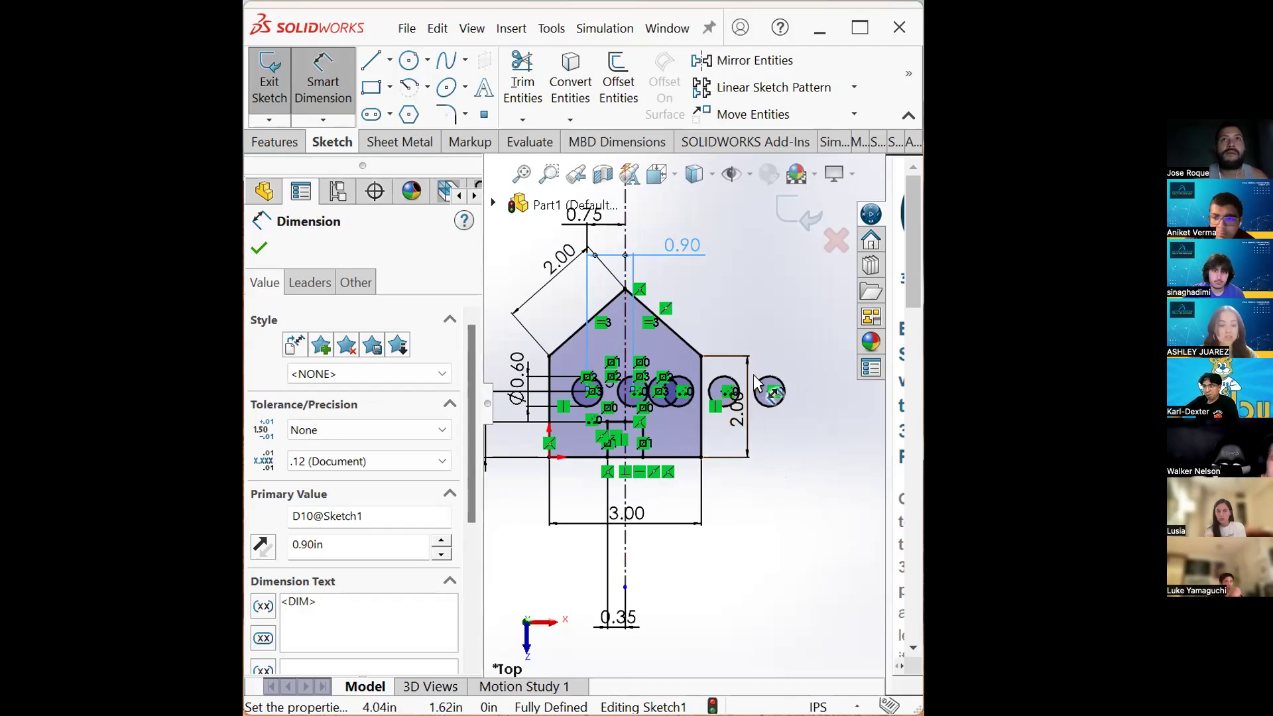
{"action": "key", "text": "Escape"}
{"action": "key", "text": "Escape"}
{"action": "key", "text": "ctrl+z"}
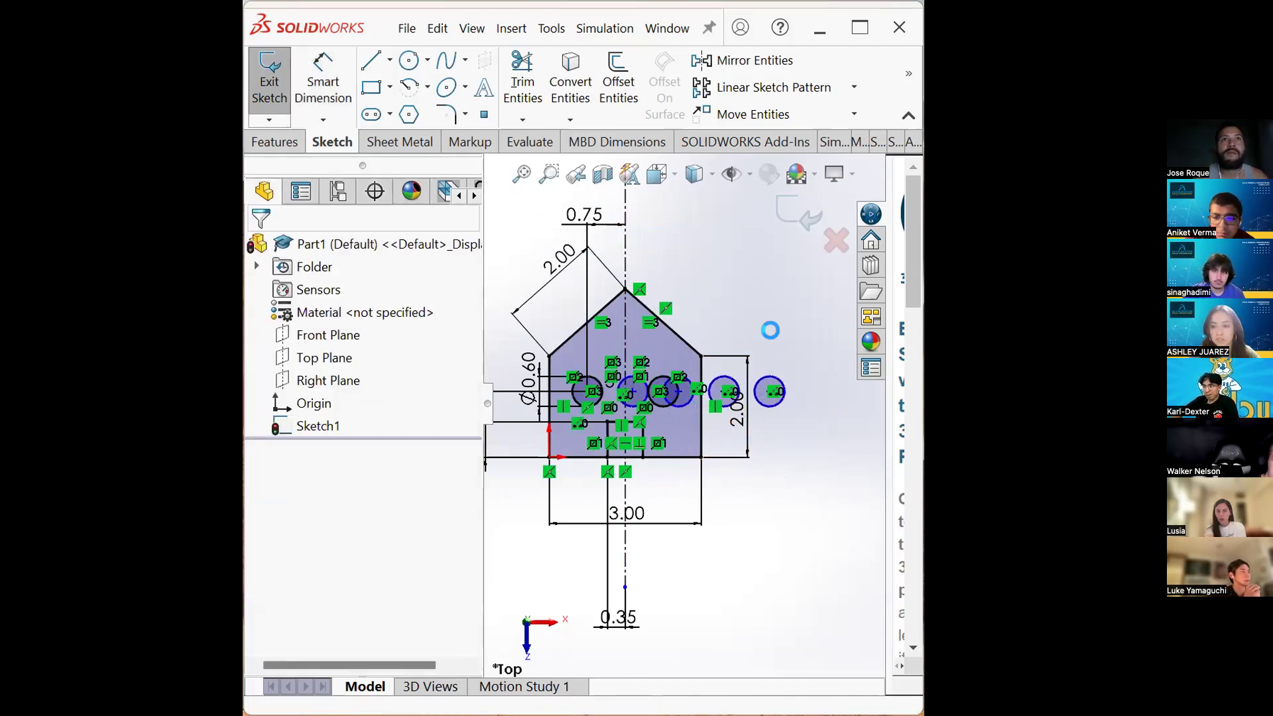
- Offset the house outline outward by 0.5 in as a chain
{"action": "scroll", "coordinate": [743, 325], "scroll_direction": "up", "scroll_amount": 2}
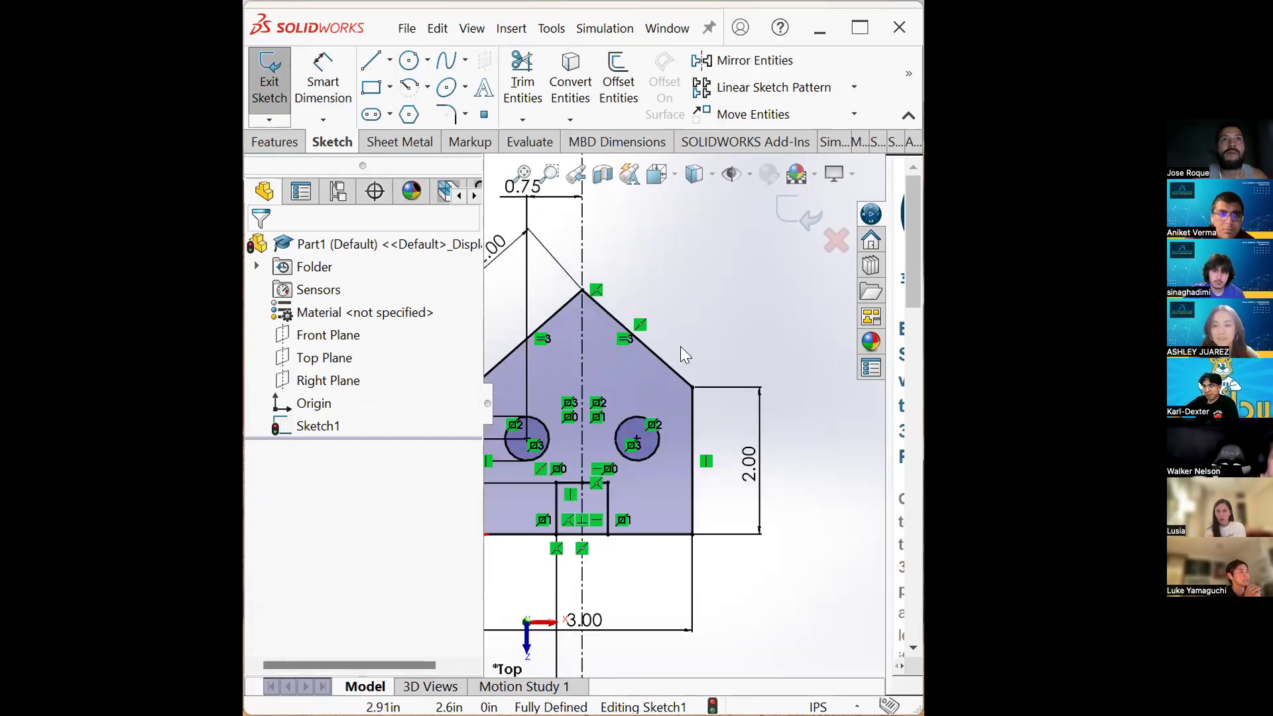
{"action": "scroll", "coordinate": [670, 355], "scroll_direction": "down", "scroll_amount": 2}
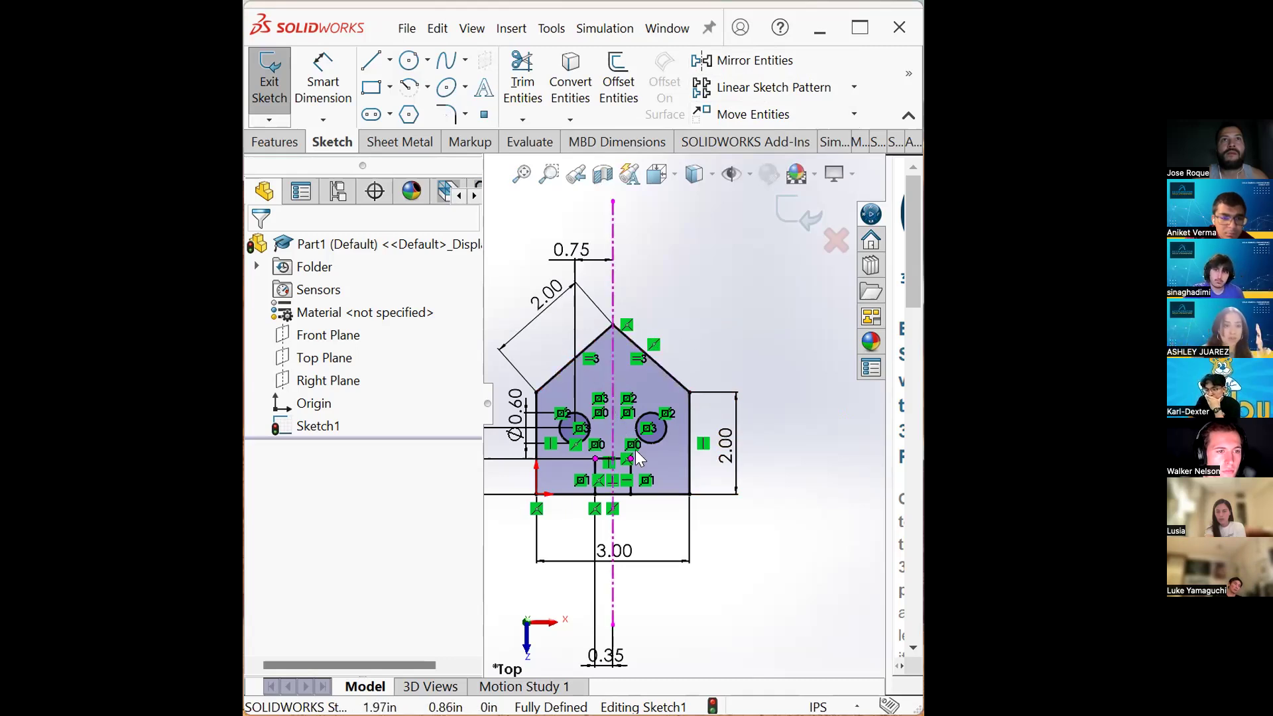
{"action": "left_click", "coordinate": [626, 88]}
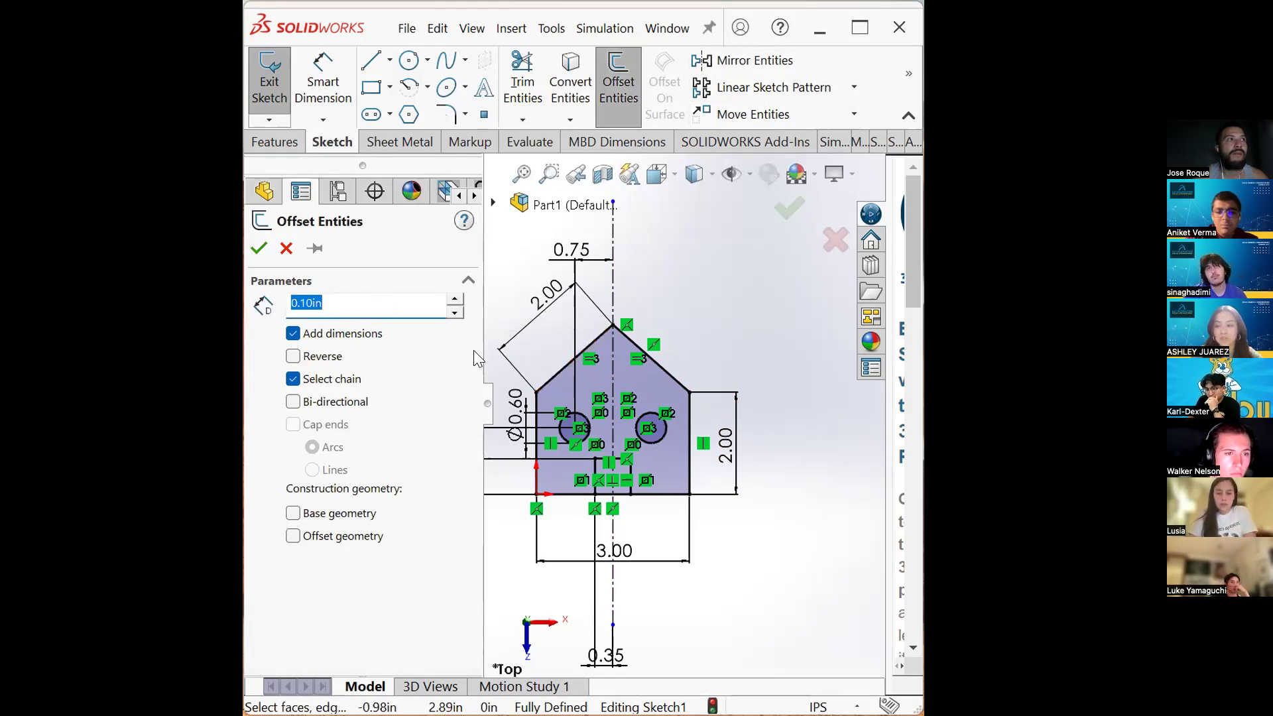
{"action": "left_click", "coordinate": [568, 364]}
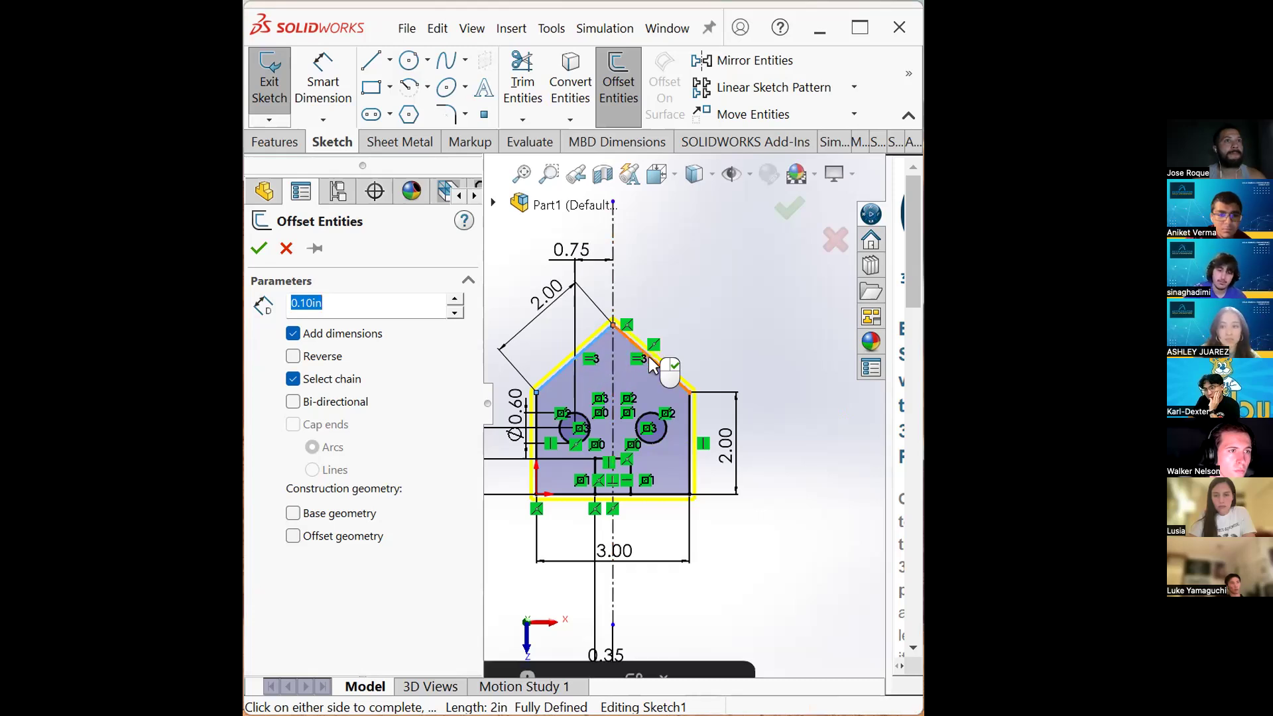
{"action": "left_click", "coordinate": [687, 423]}
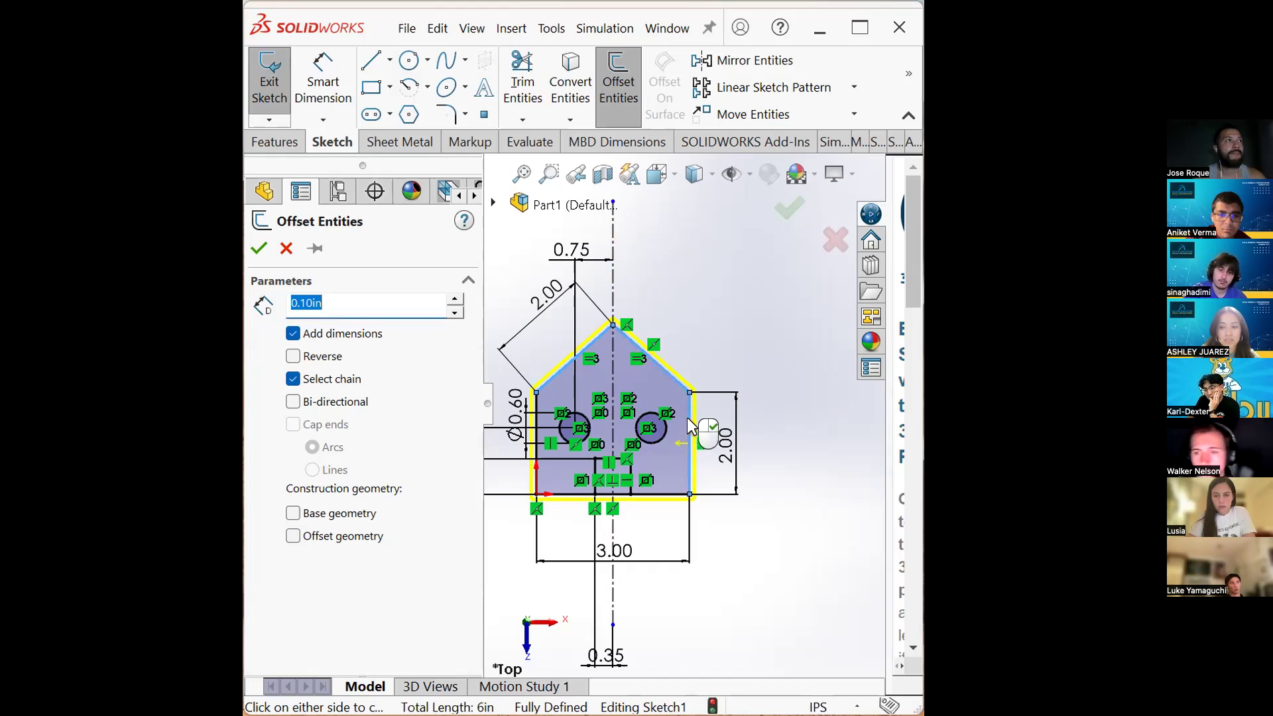
{"action": "left_click", "coordinate": [660, 493]}
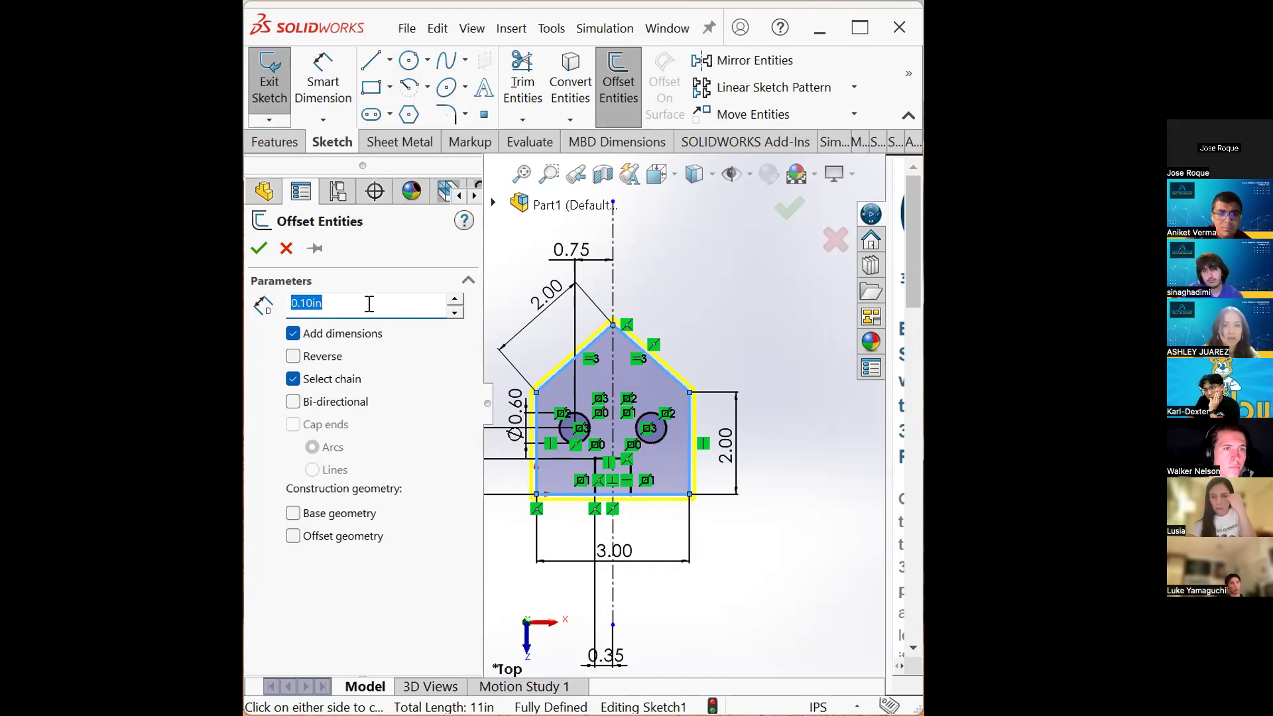
{"action": "type", "text": ".5"}
{"action": "key", "text": "Return"}
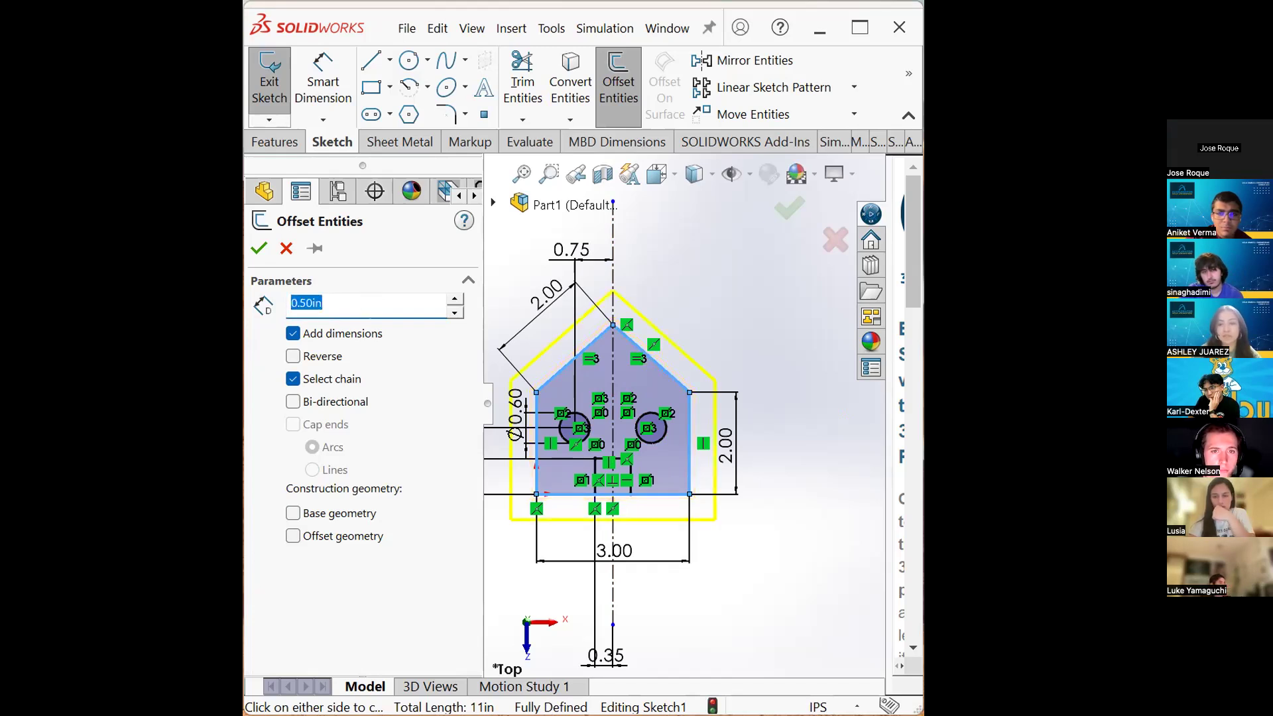
{"action": "left_click", "coordinate": [259, 248]}
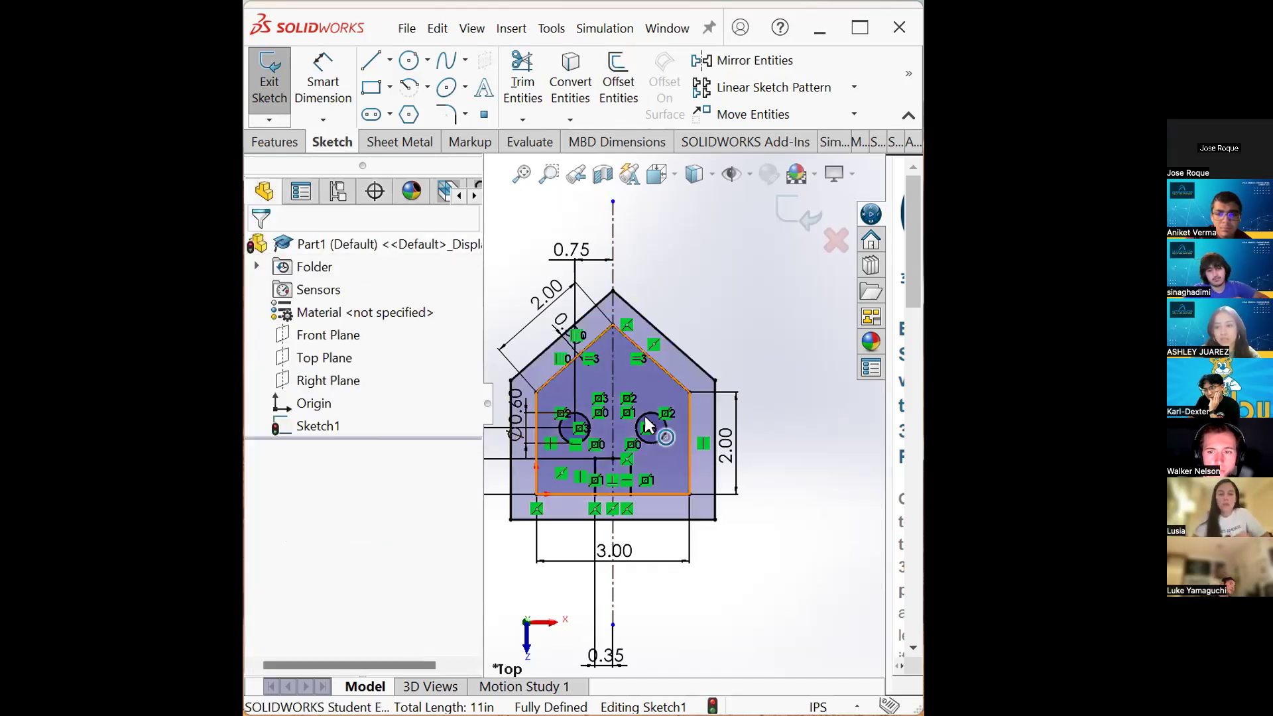
- Offset the new outer outline another 0.5 in as construction geometry, then exit the sketch
{"action": "scroll", "coordinate": [690, 397], "scroll_direction": "down", "scroll_amount": 3}
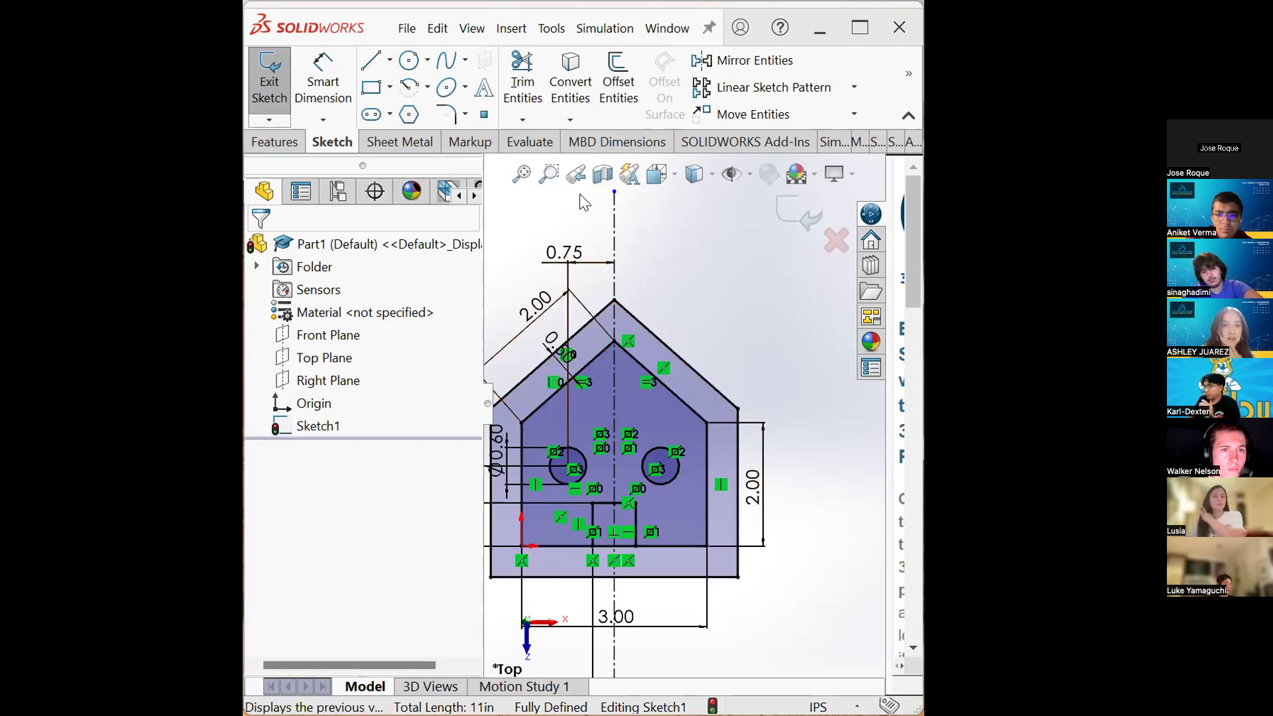
{"action": "left_click", "coordinate": [619, 83]}
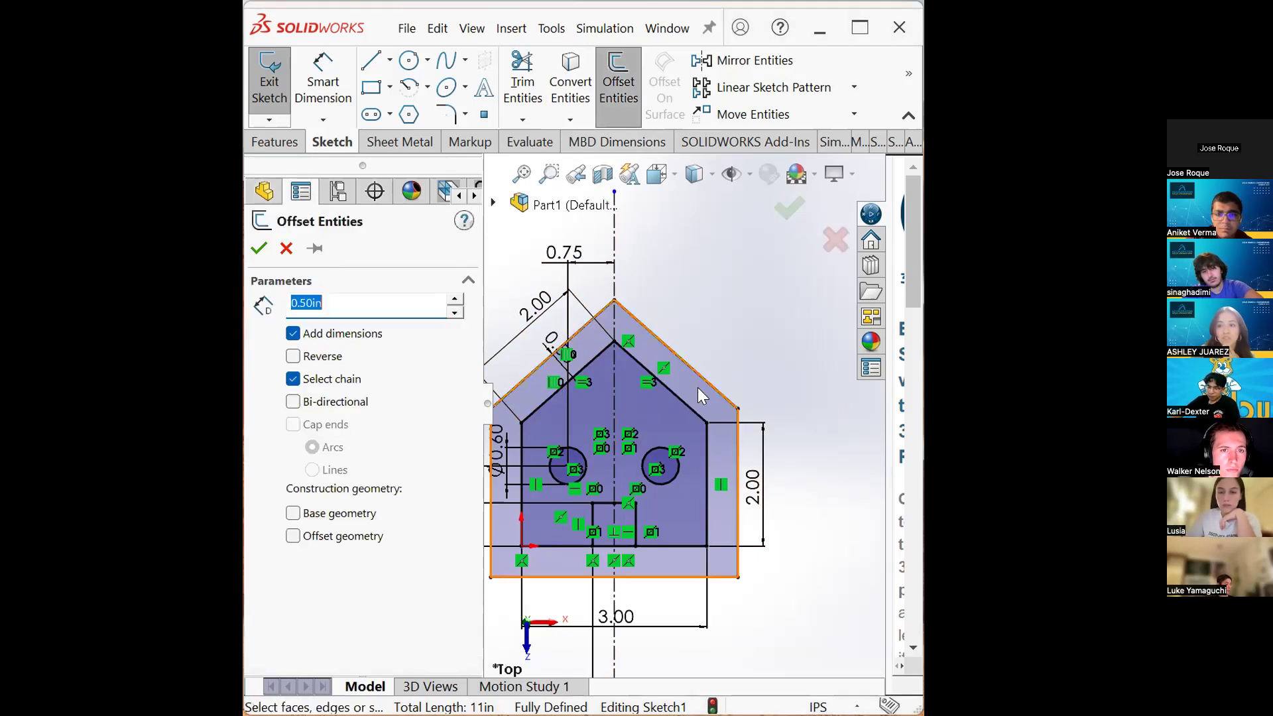
{"action": "left_click", "coordinate": [702, 378]}
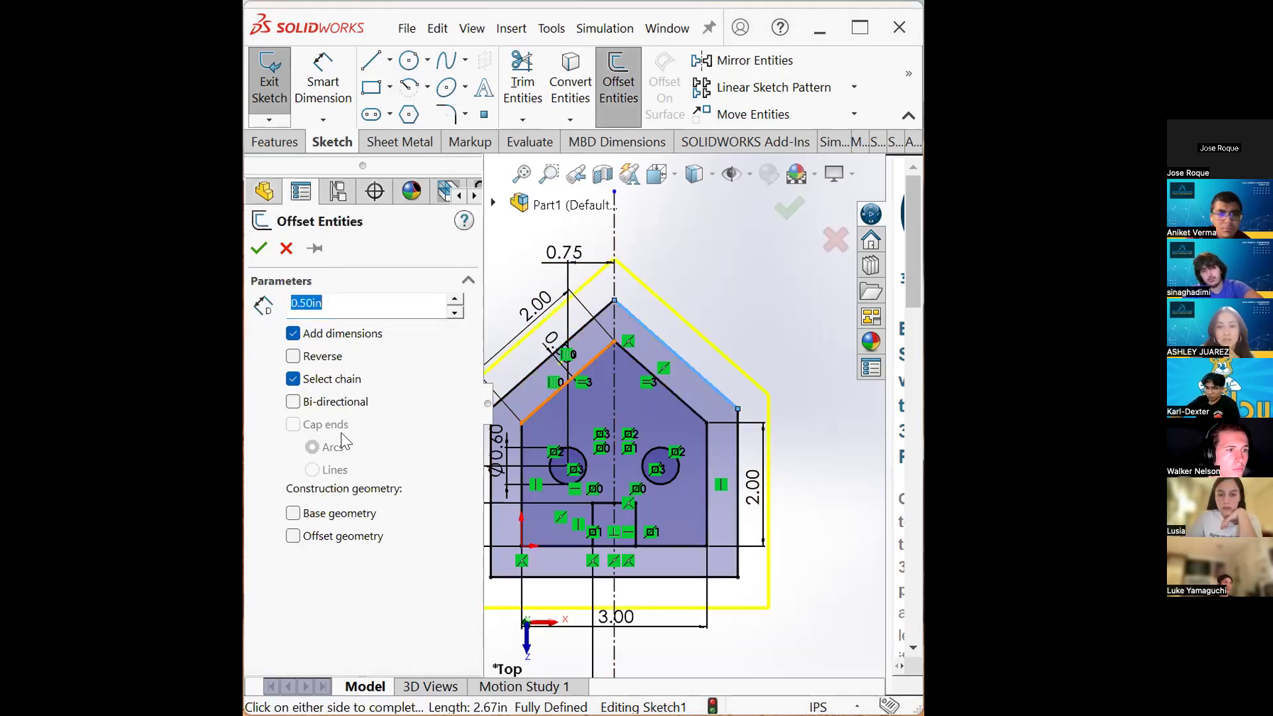
{"action": "left_click", "coordinate": [293, 513]}
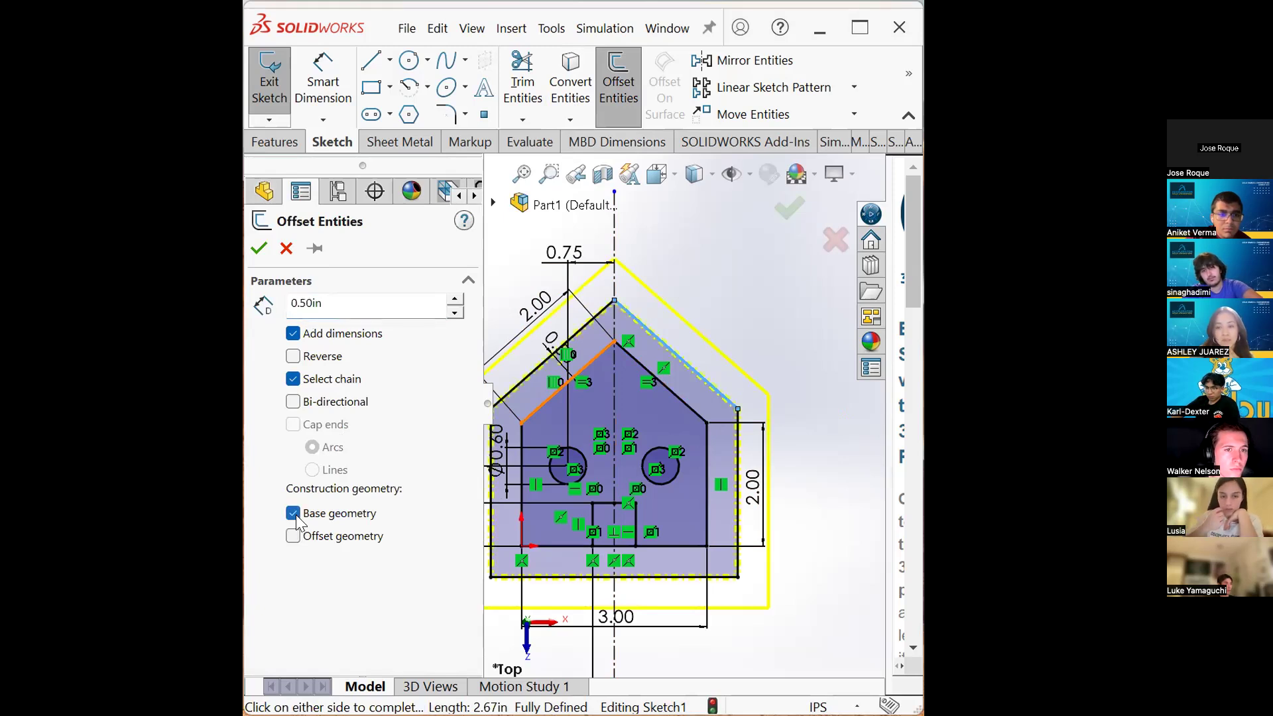
{"action": "left_click", "coordinate": [294, 537]}
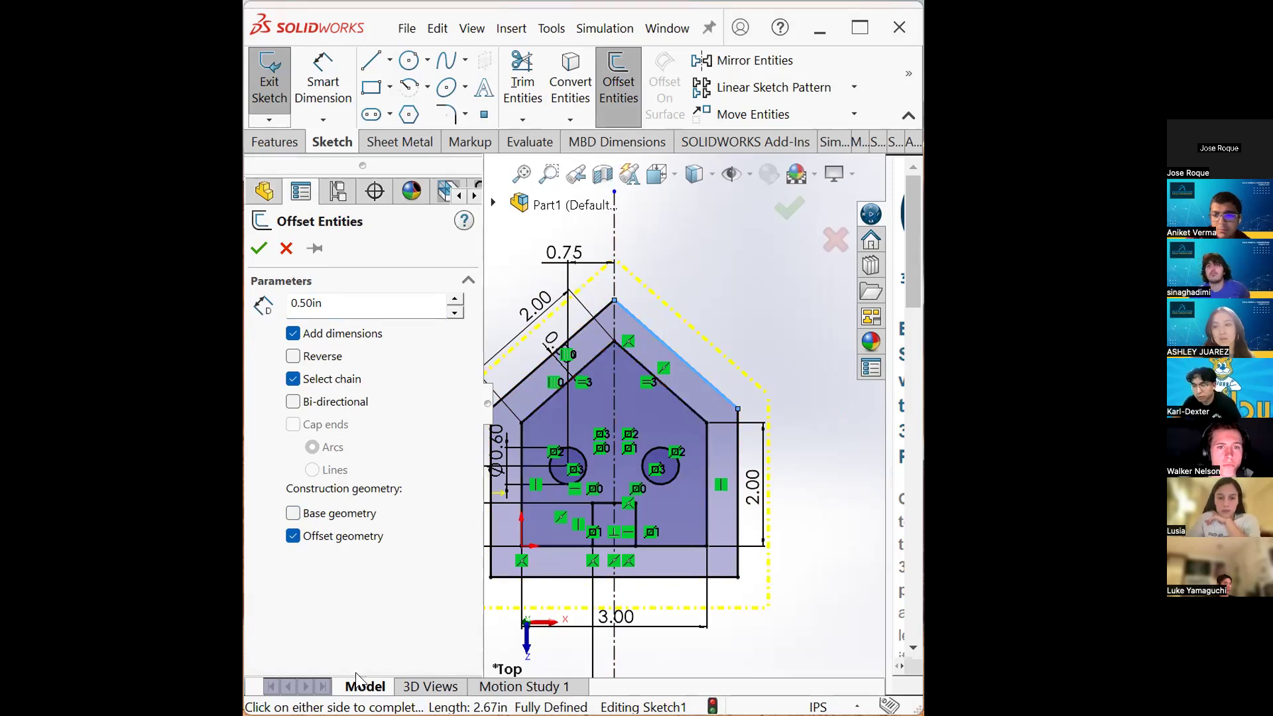
{"action": "left_click", "coordinate": [797, 235]}
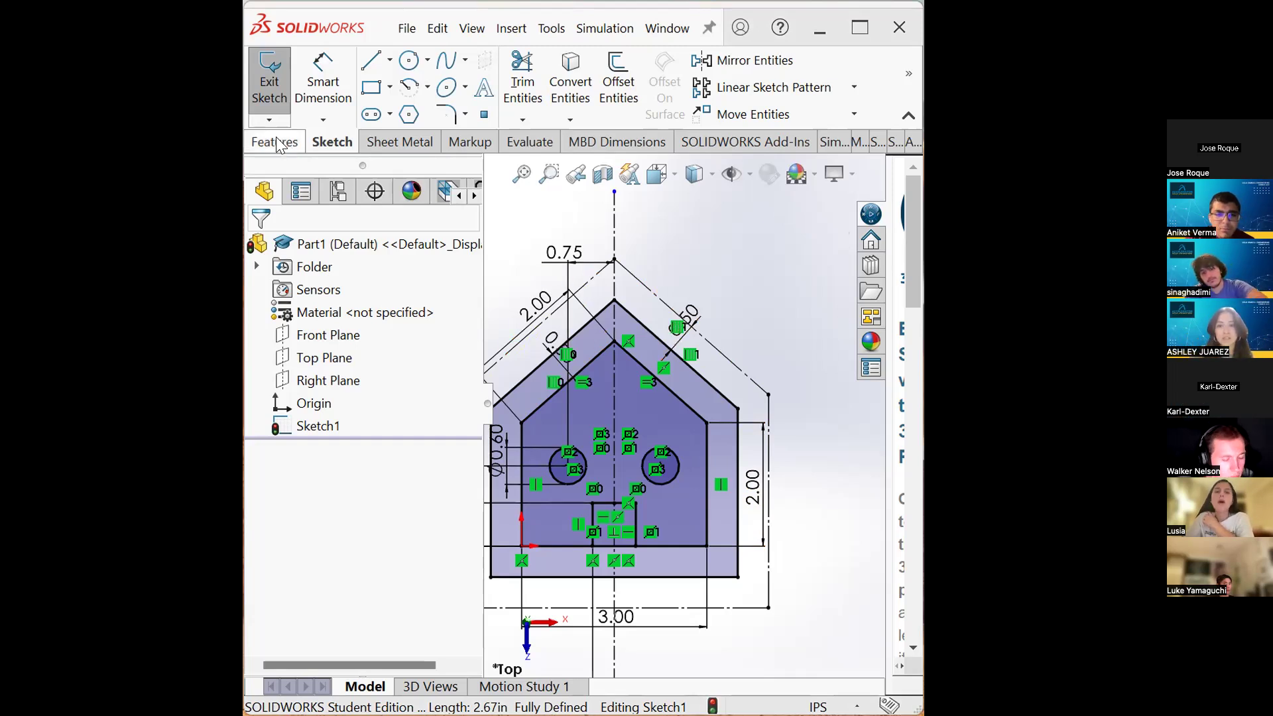
{"action": "left_click", "coordinate": [775, 199]}
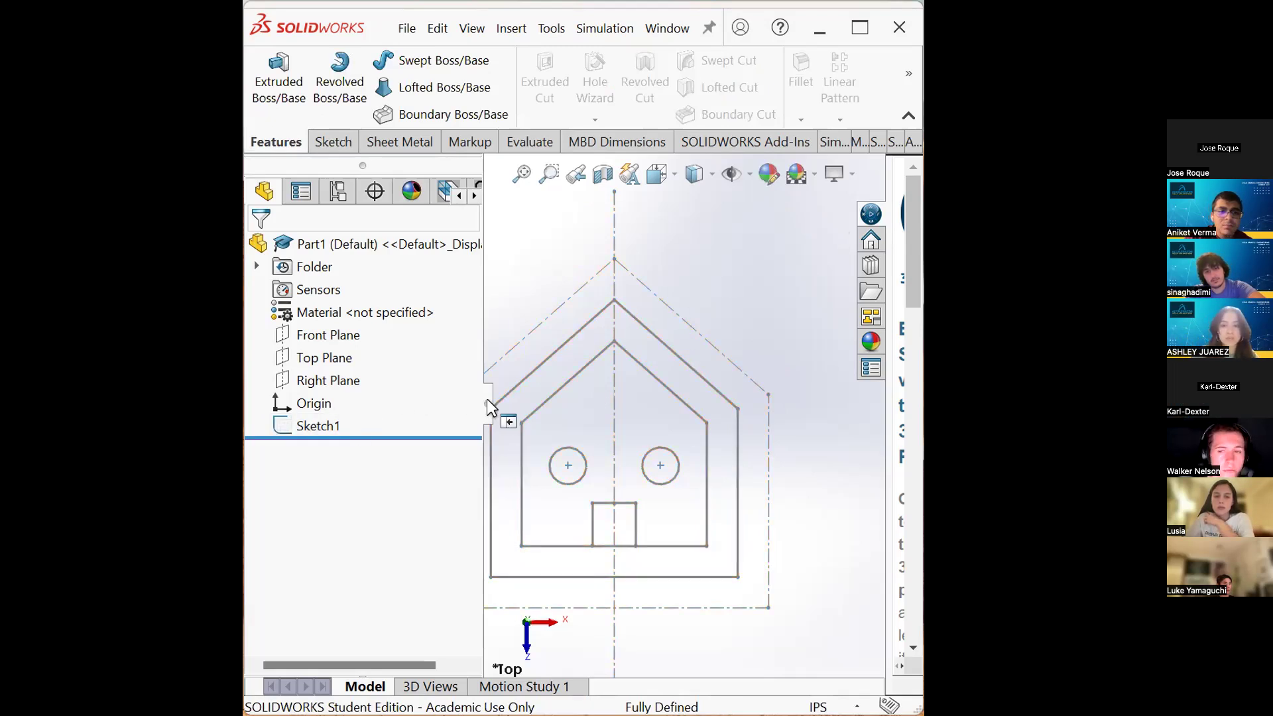
{"action": "left_click_drag", "start_coordinate": [489, 407], "coordinate": [439, 411]}
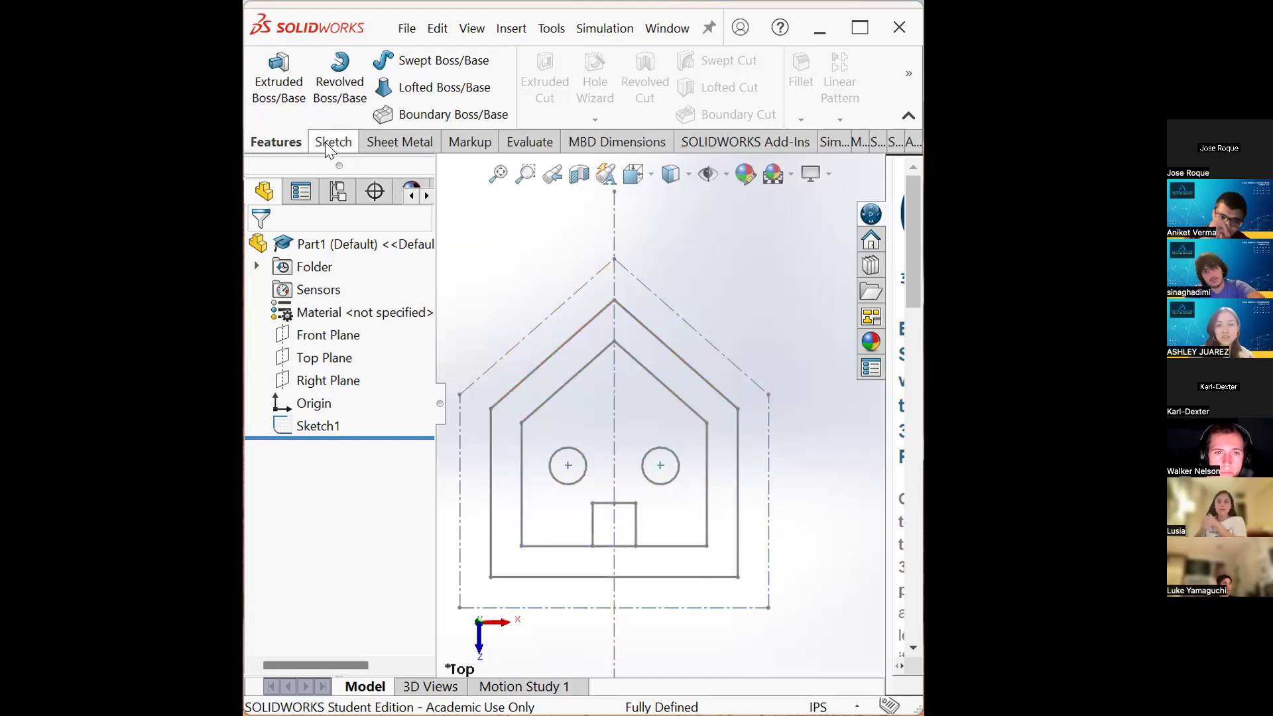
{"action": "left_click", "coordinate": [345, 145]}
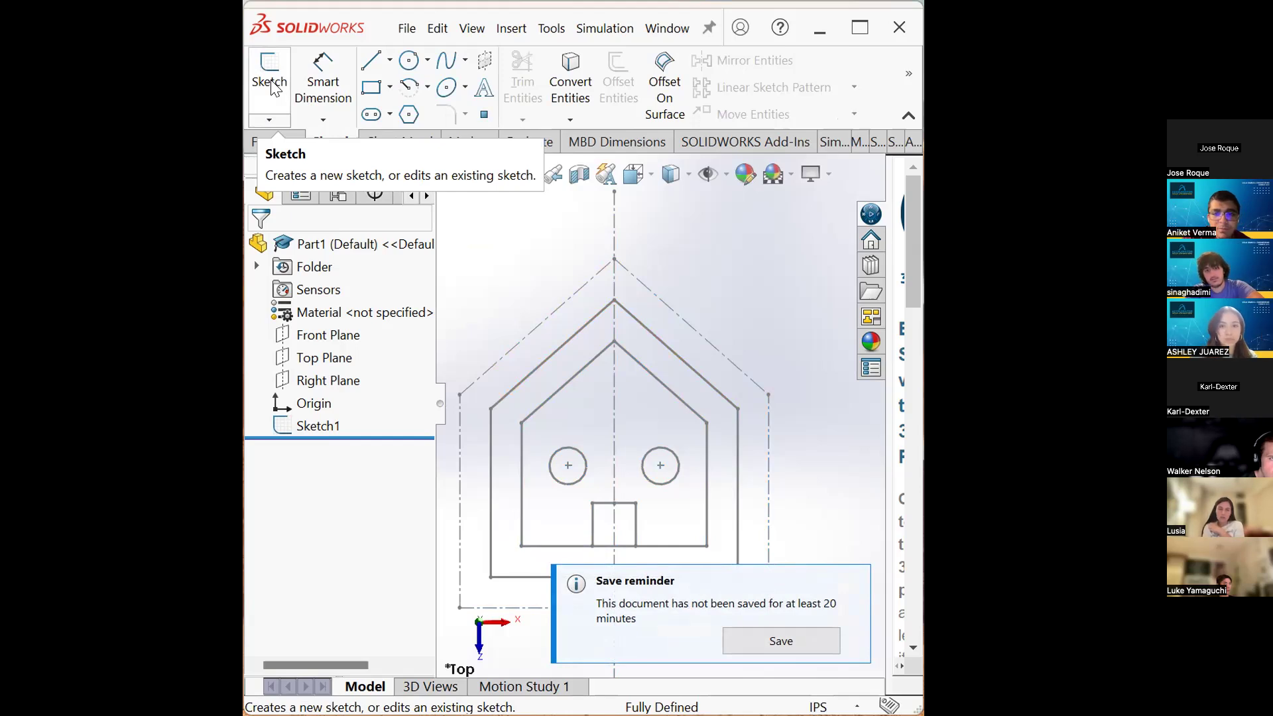
{"action": "left_click", "coordinate": [274, 87]}
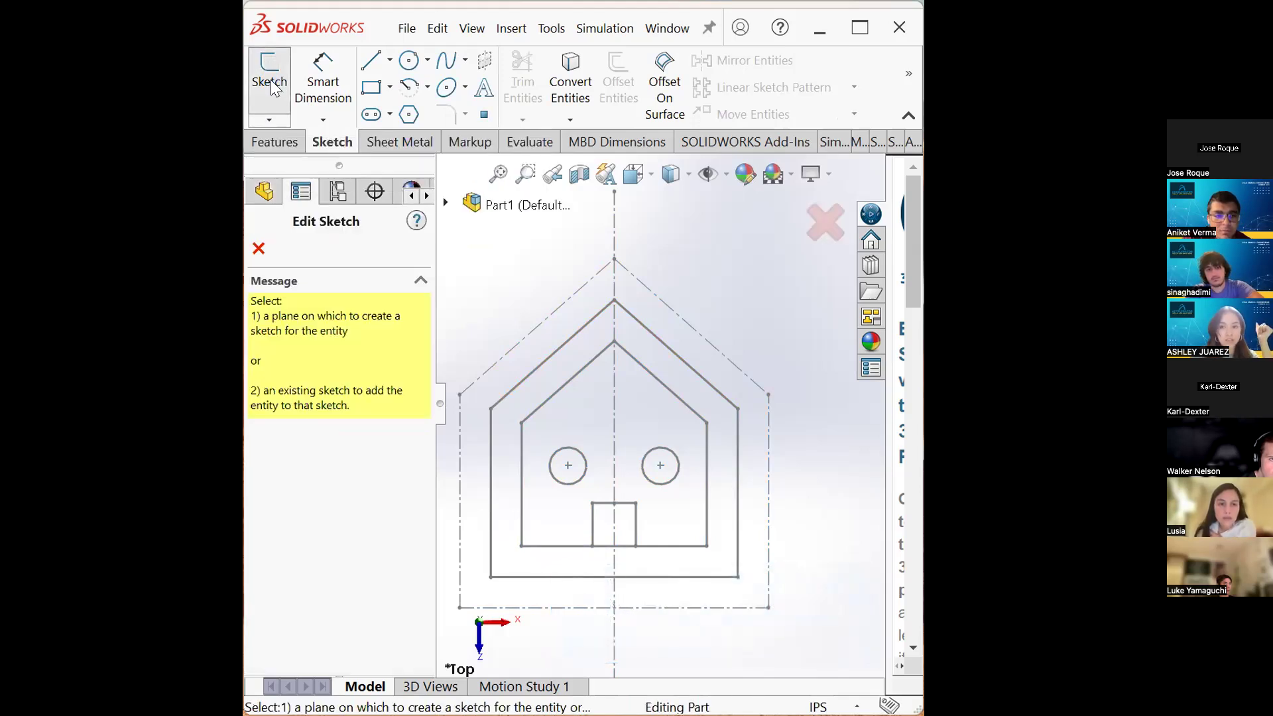
{"action": "left_click", "coordinate": [446, 203]}
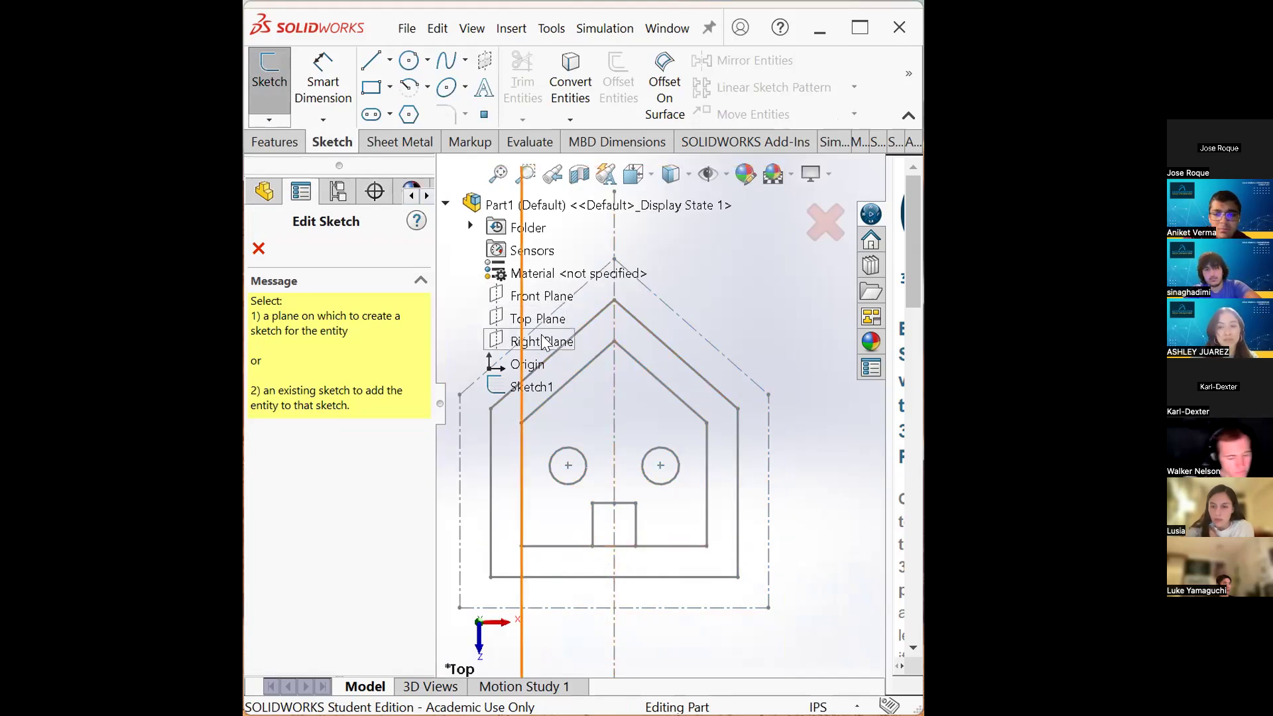
{"action": "scroll", "coordinate": [618, 351], "scroll_direction": "up", "scroll_amount": 1}
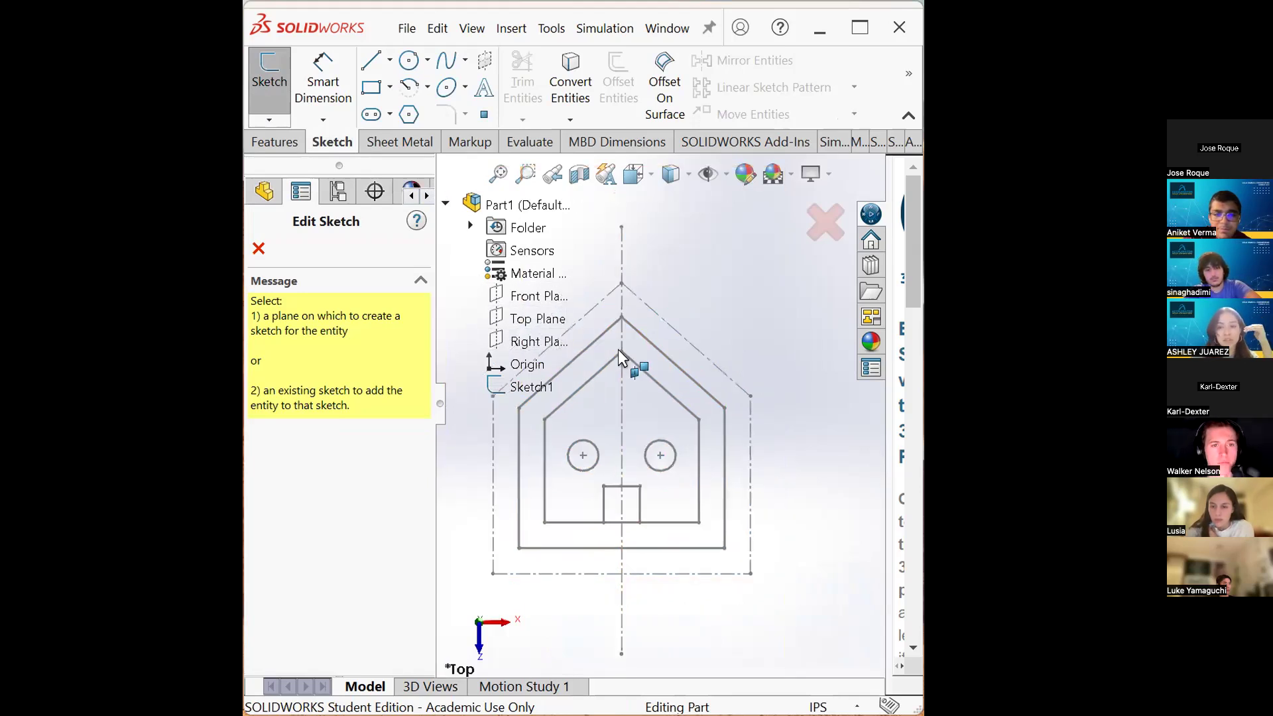
{"action": "right_click", "coordinate": [510, 303]}
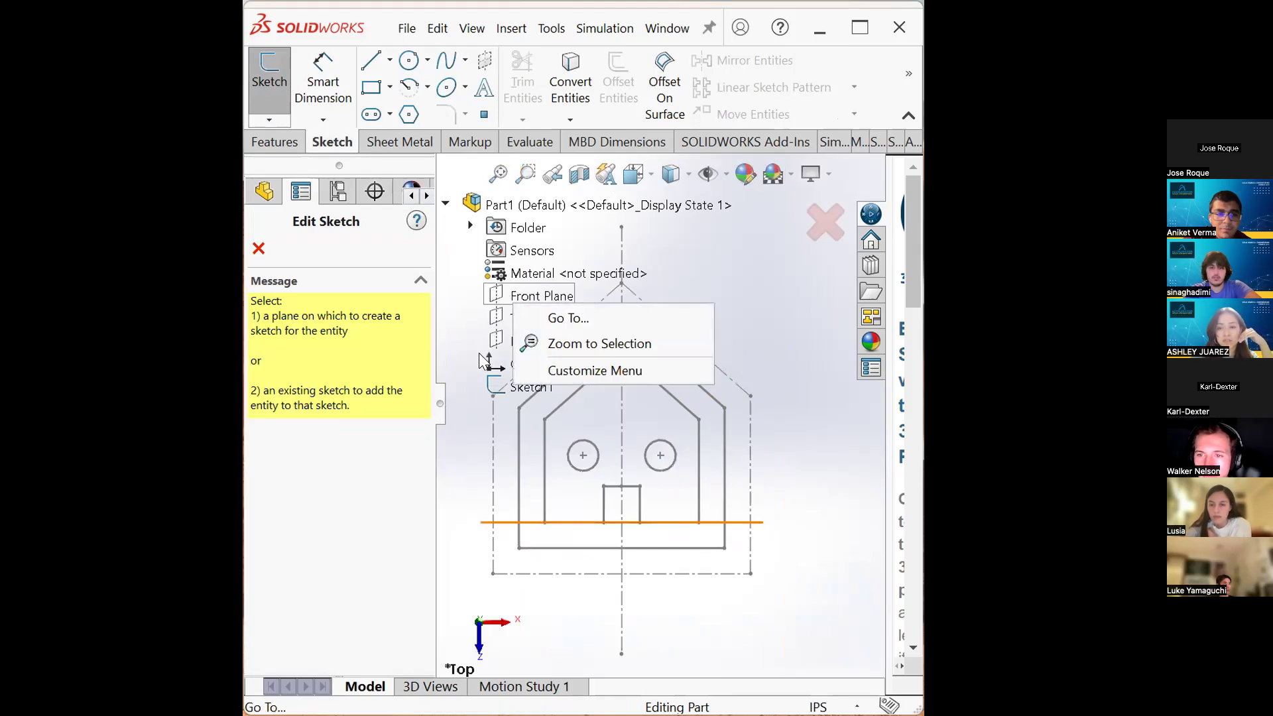
{"action": "left_click", "coordinate": [498, 318]}
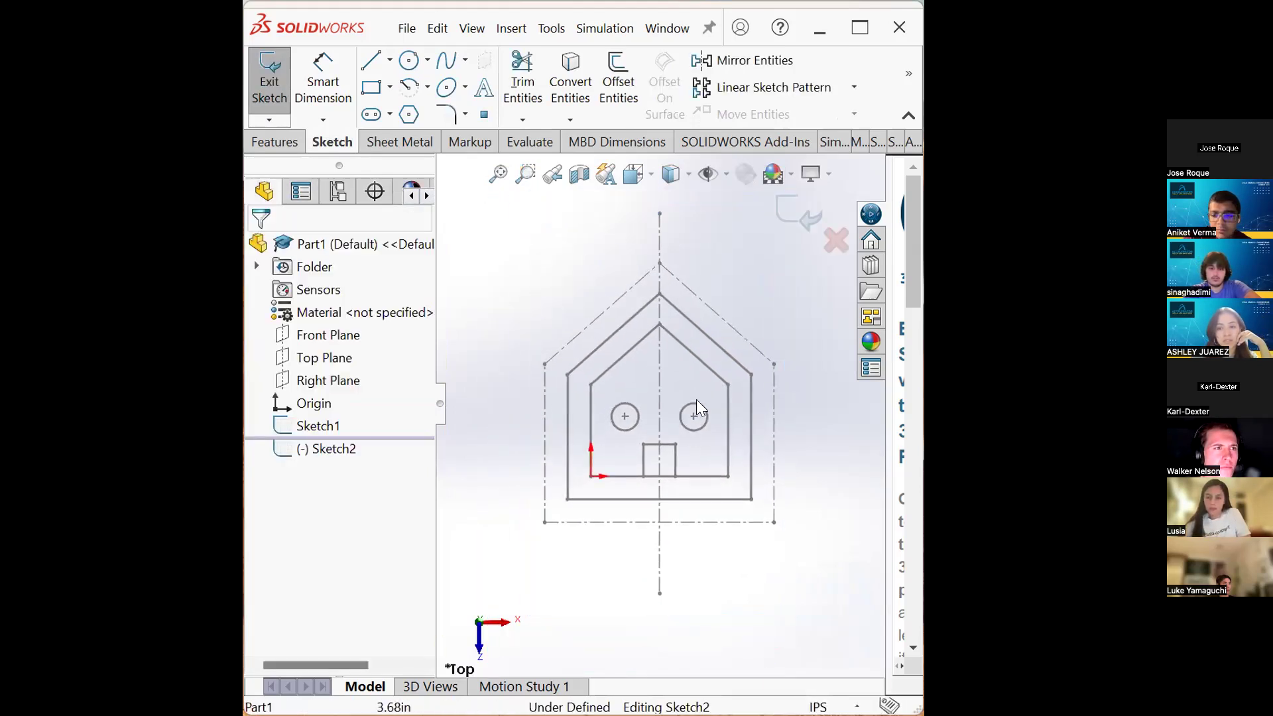
{"action": "left_click", "coordinate": [270, 93]}
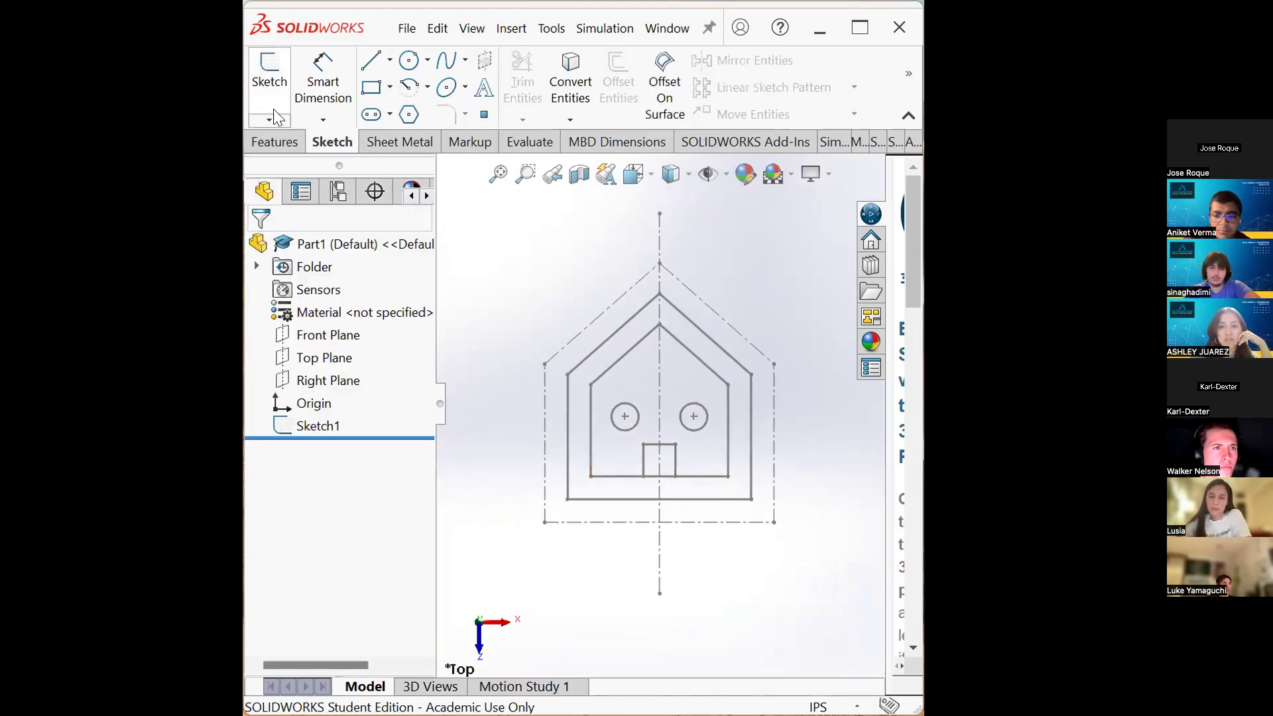
- Start a new sketch on the Right Plane
{"action": "left_click", "coordinate": [273, 106]}
{"action": "left_click", "coordinate": [446, 204]}
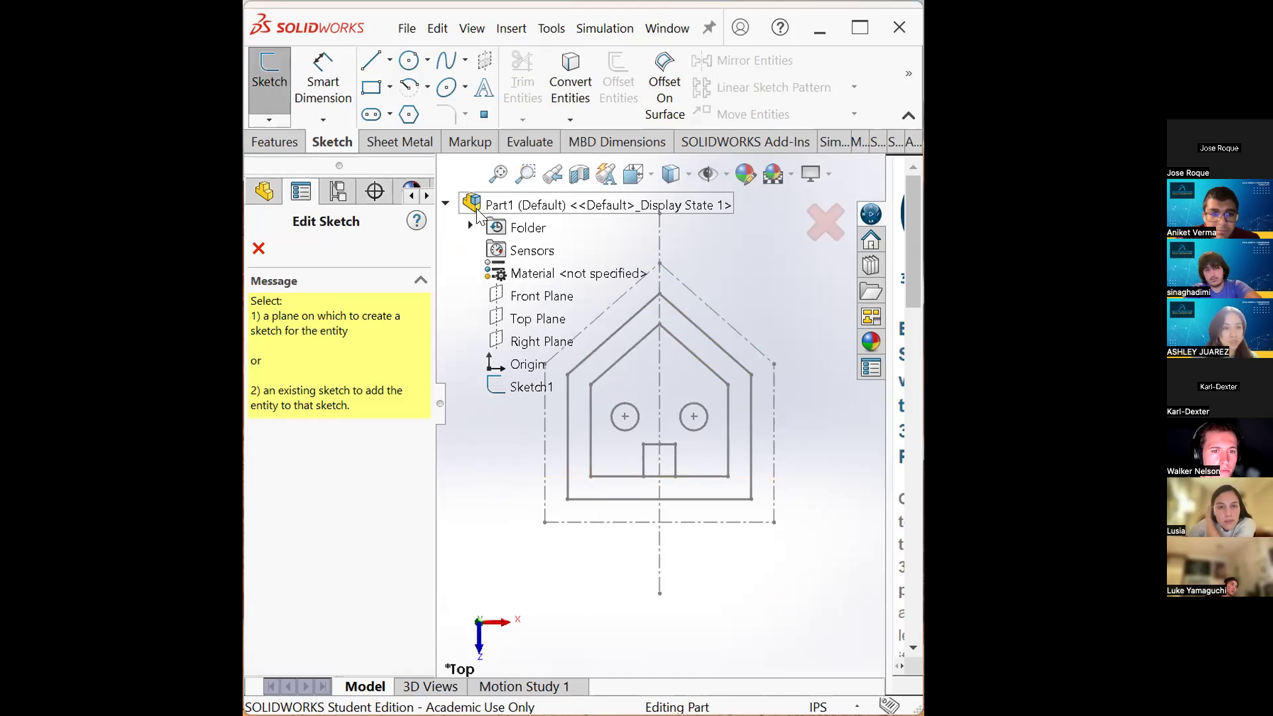
{"action": "left_click", "coordinate": [652, 178]}
{"action": "left_click", "coordinate": [635, 407]}
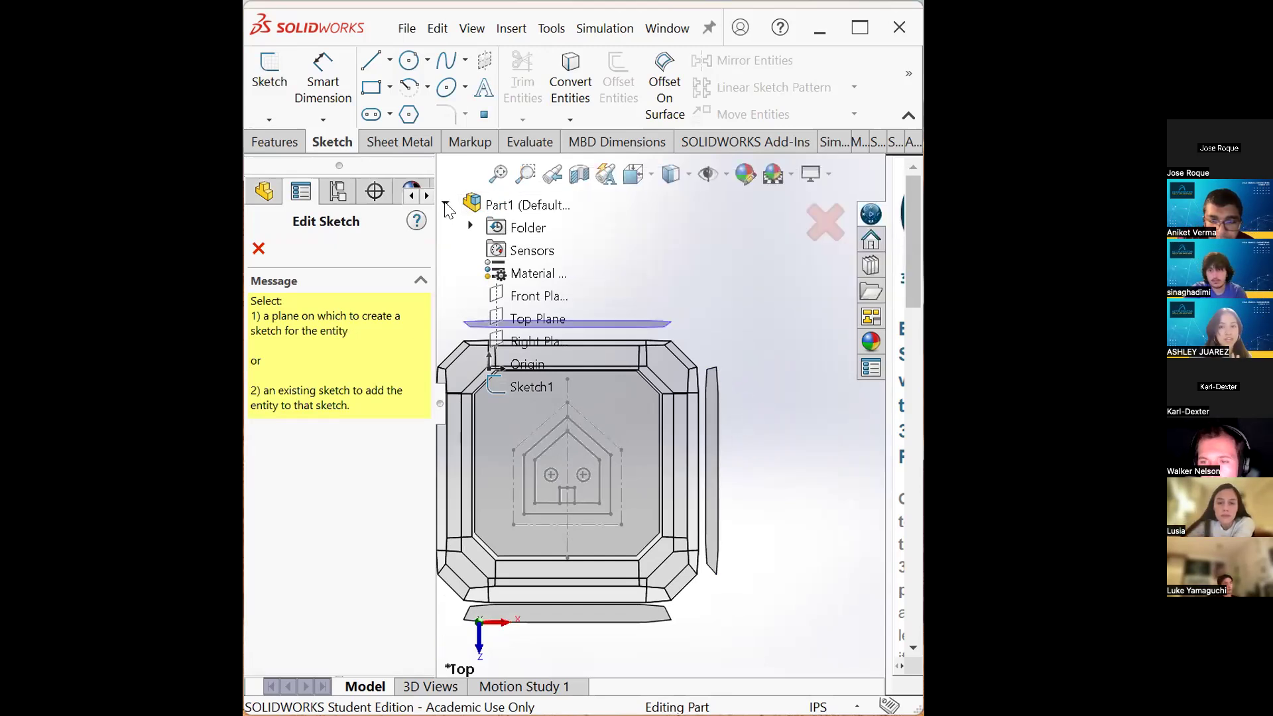
{"action": "left_click", "coordinate": [537, 319]}
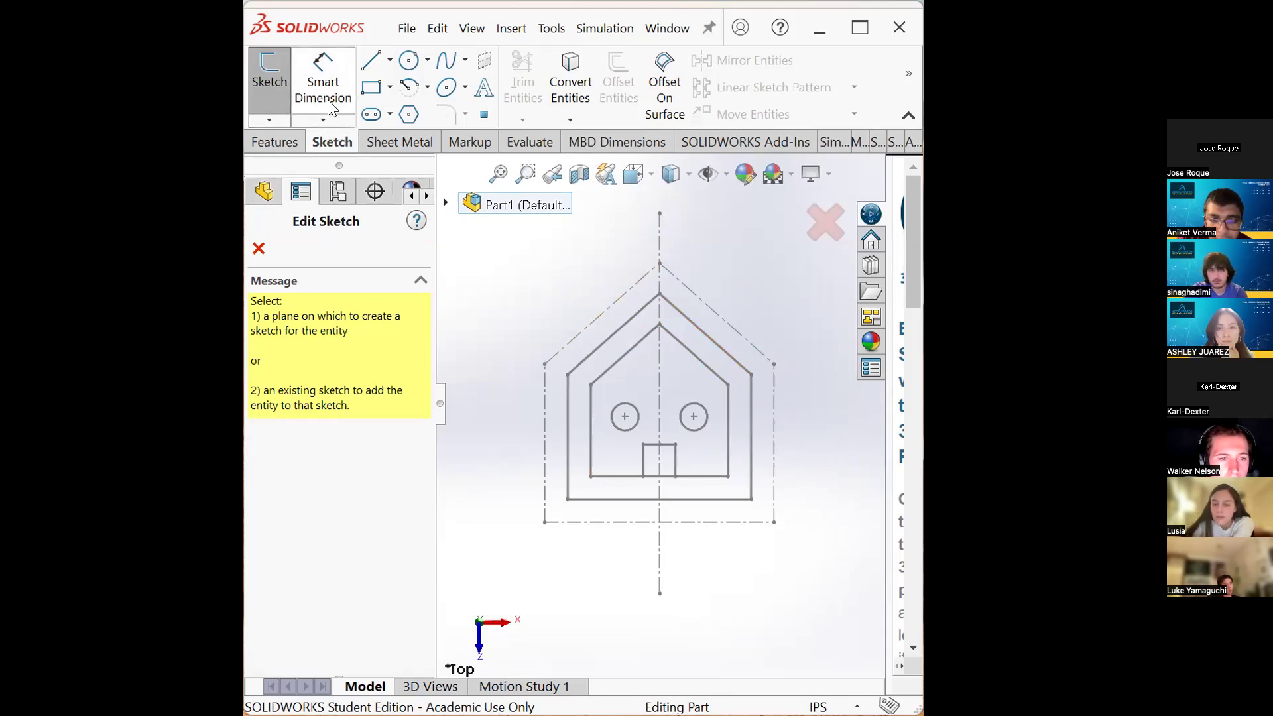
{"action": "left_click", "coordinate": [446, 203]}
{"action": "left_click", "coordinate": [528, 342]}
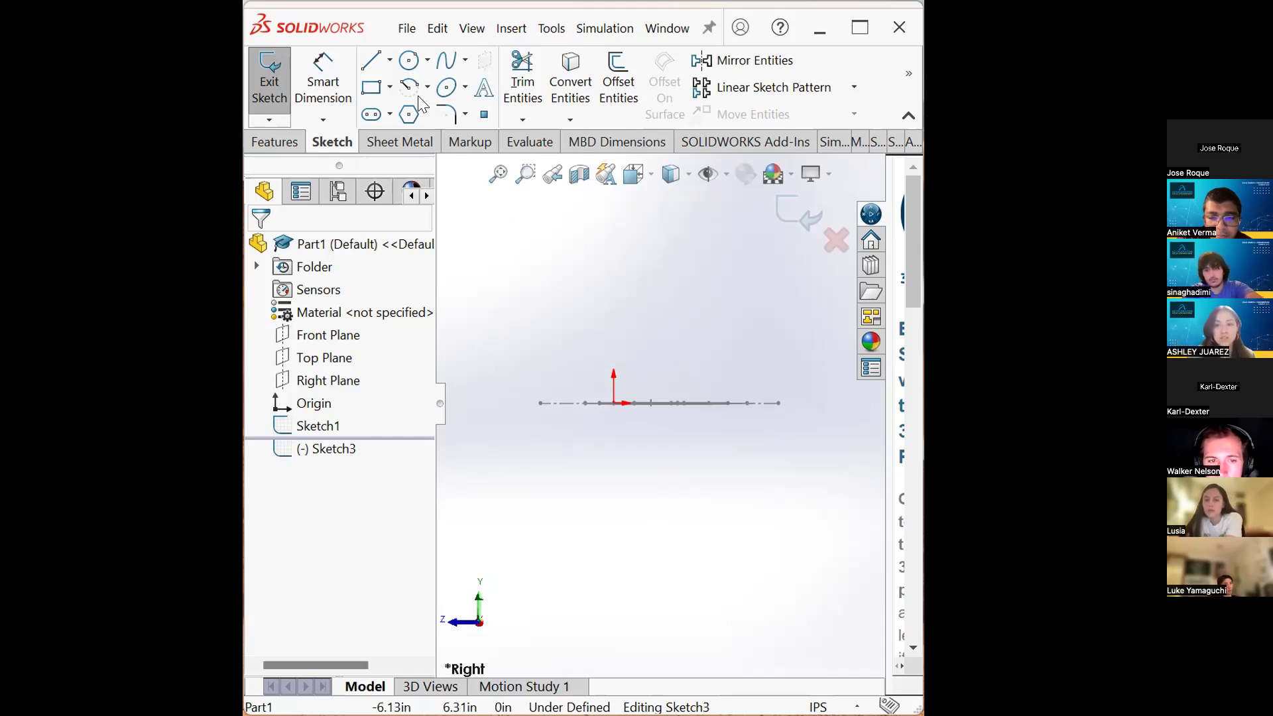
{"action": "left_click", "coordinate": [389, 60]}
{"action": "left_click", "coordinate": [421, 110]}
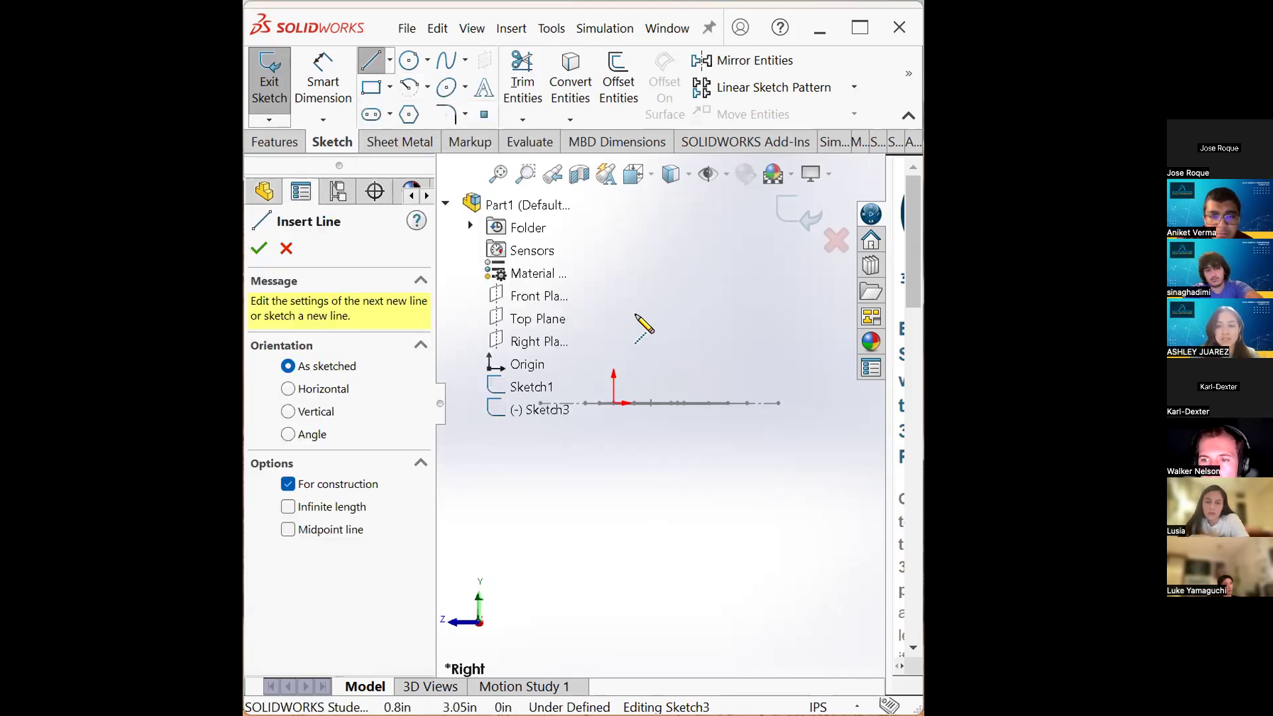
{"action": "key", "text": "Escape"}
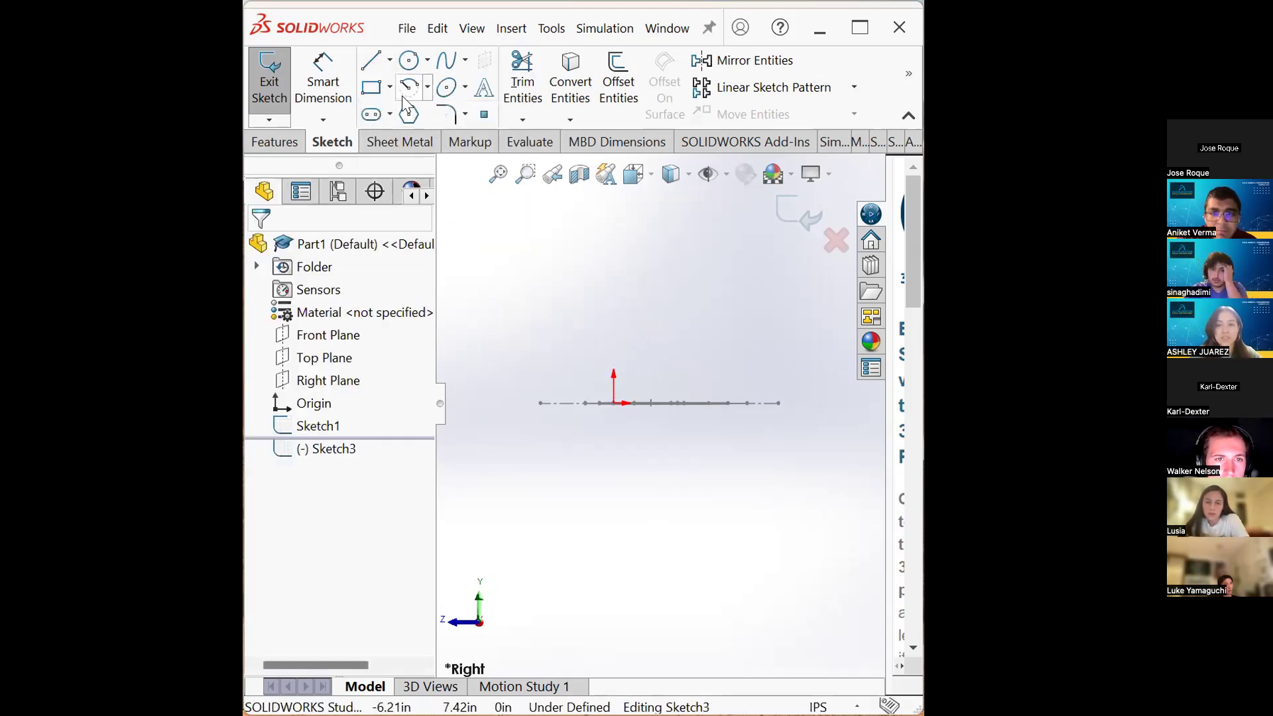
- Sketch a corner rectangle from the origin, about 4.57 in wide and 2.82 in tall
{"action": "left_click", "coordinate": [371, 89]}
{"action": "left_click", "coordinate": [613, 402]}
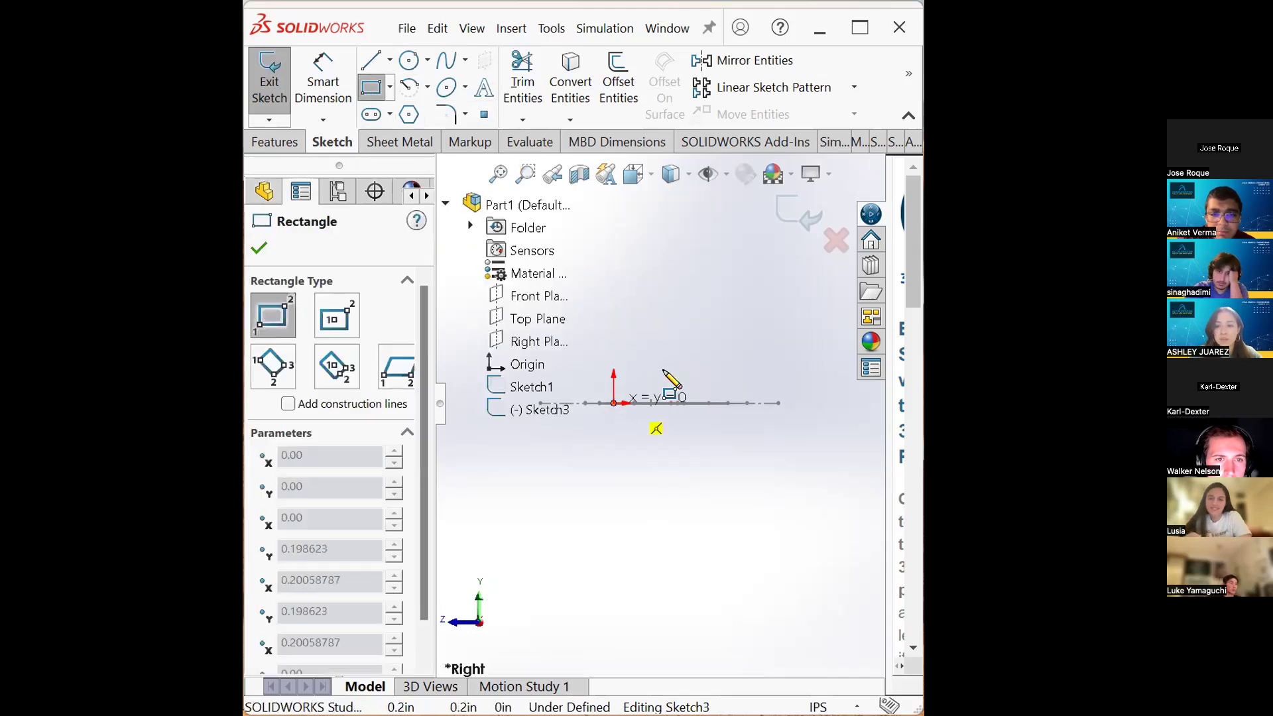
{"action": "left_click", "coordinate": [744, 311]}
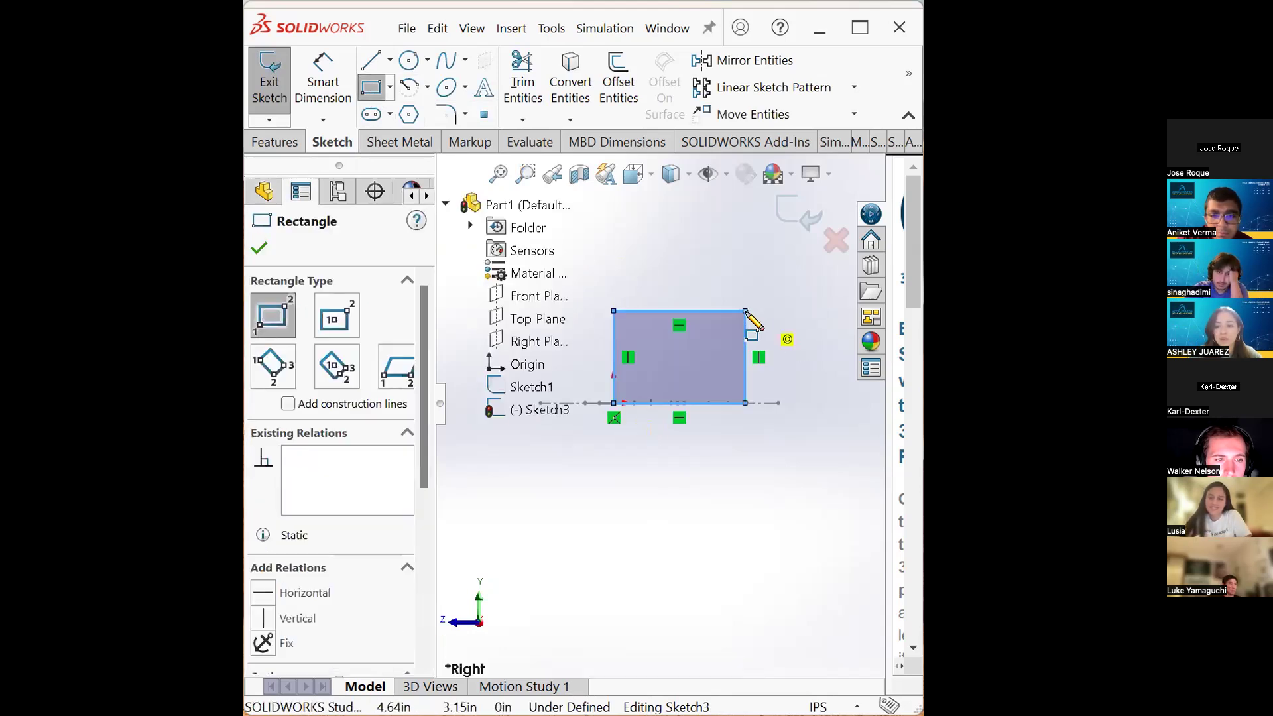
- Dimension the rectangle's width to 4 in and its height to 3 in
{"action": "left_click", "coordinate": [318, 95]}
{"action": "left_click", "coordinate": [704, 310]}
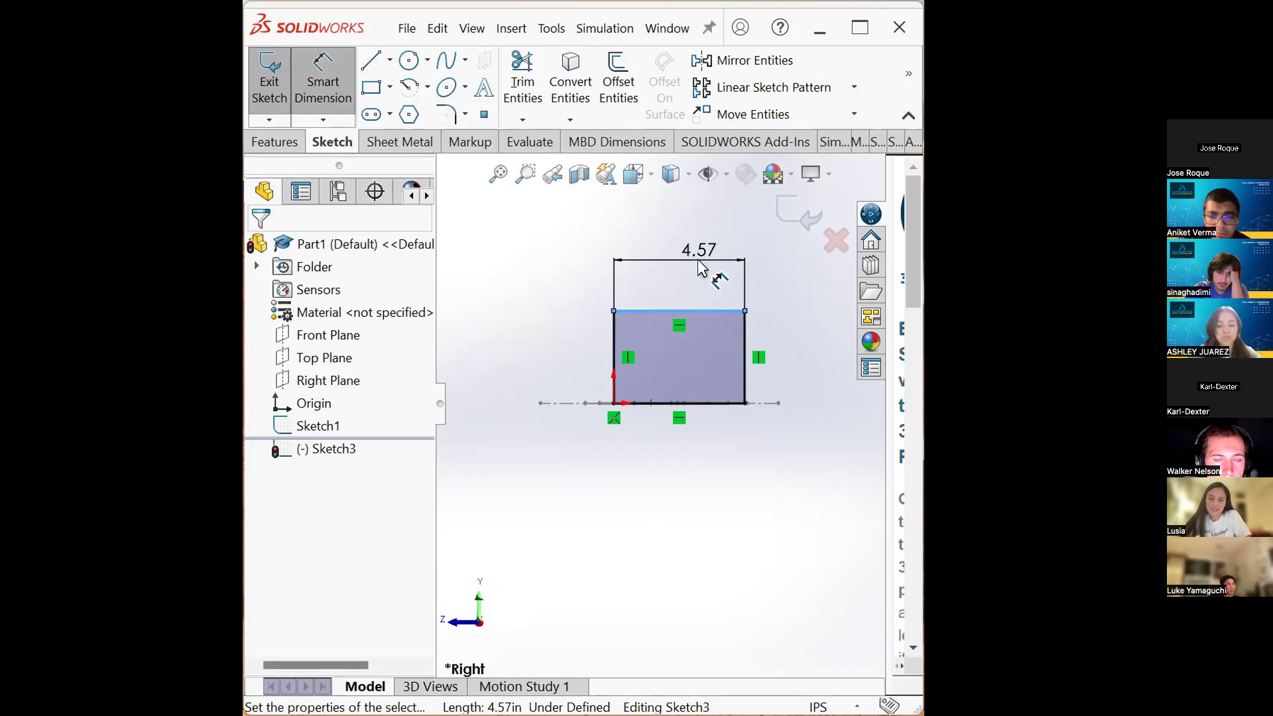
{"action": "left_click", "coordinate": [697, 260]}
{"action": "type", "text": "4"}
{"action": "key", "text": "Return"}
{"action": "left_click", "coordinate": [746, 339]}
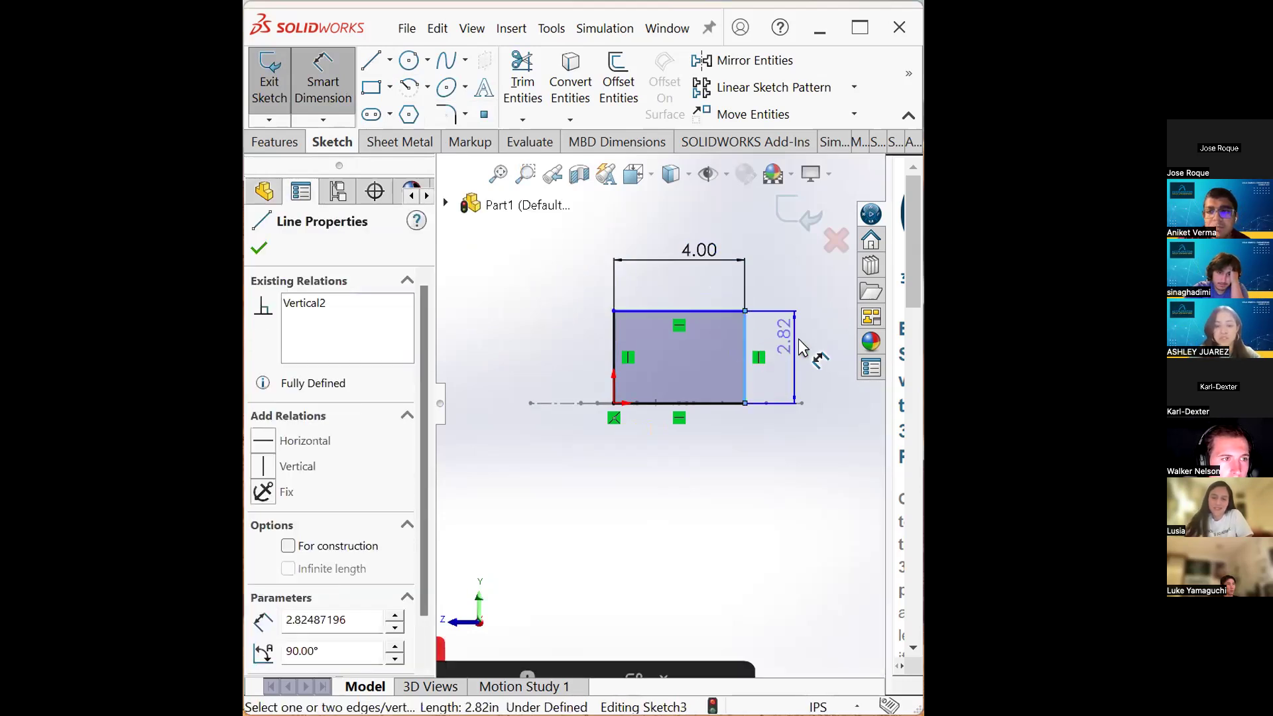
{"action": "left_click", "coordinate": [799, 340]}
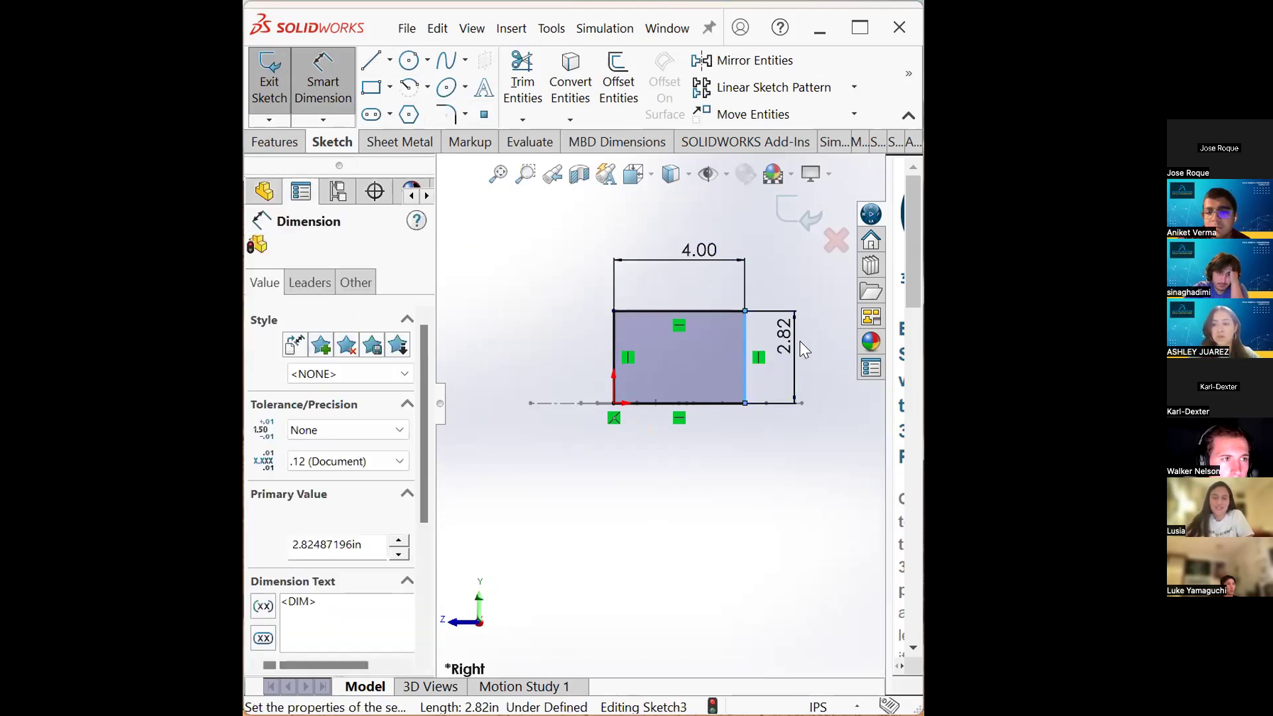
{"action": "type", "text": "3"}
{"action": "key", "text": "Return"}
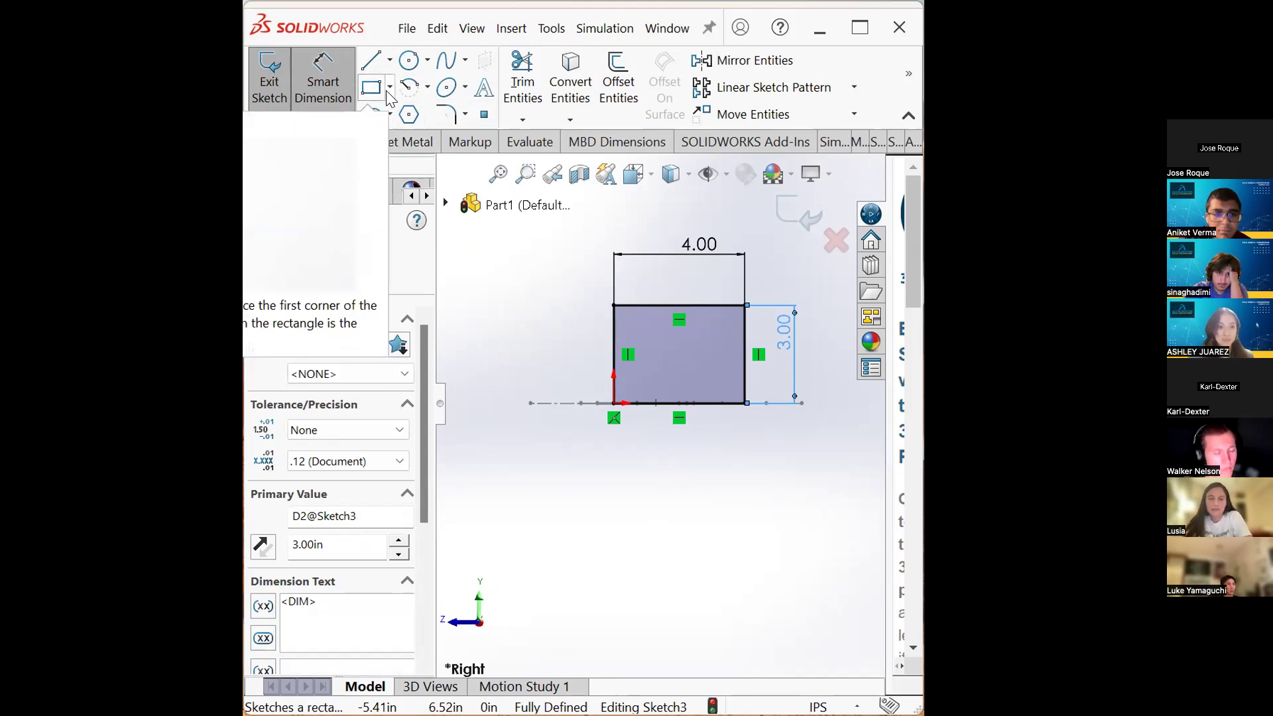
- Draw a horizontal centerline about 4.4 in long above the rectangle on the Right Plane sketch
{"action": "left_click", "coordinate": [390, 61]}
{"action": "left_click", "coordinate": [408, 111]}
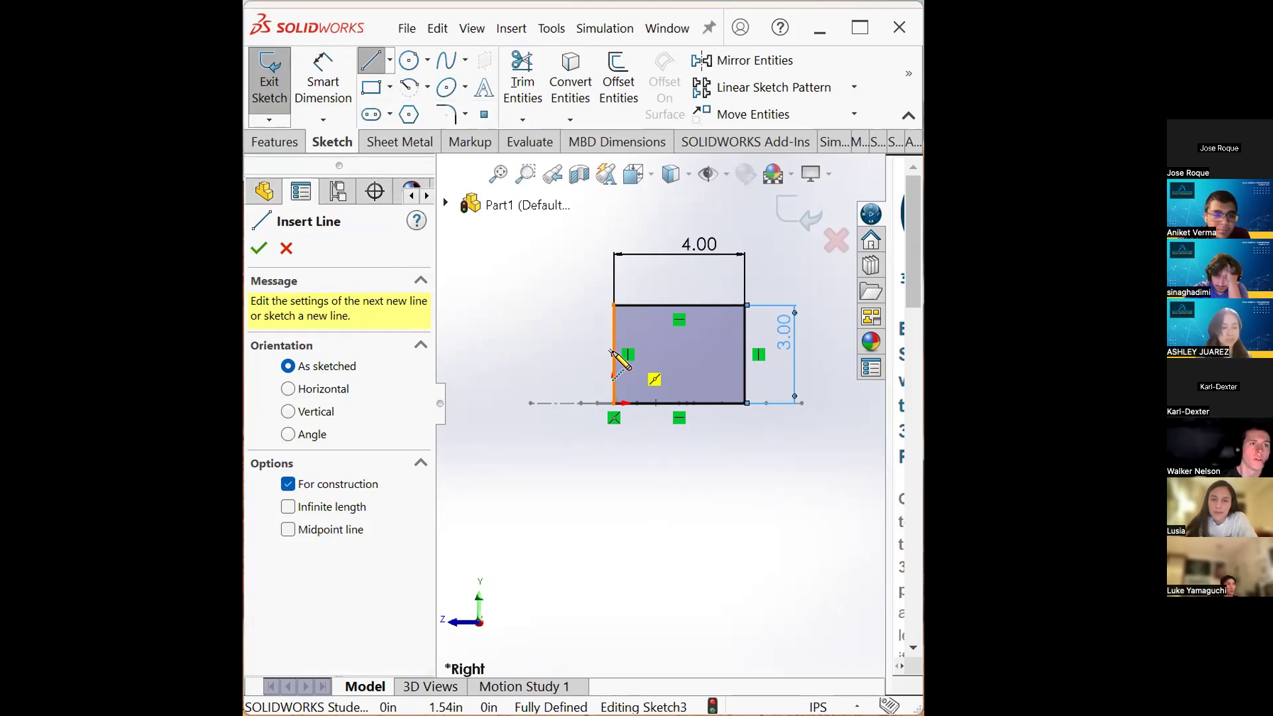
{"action": "scroll", "coordinate": [640, 258], "scroll_direction": "up", "scroll_amount": 2}
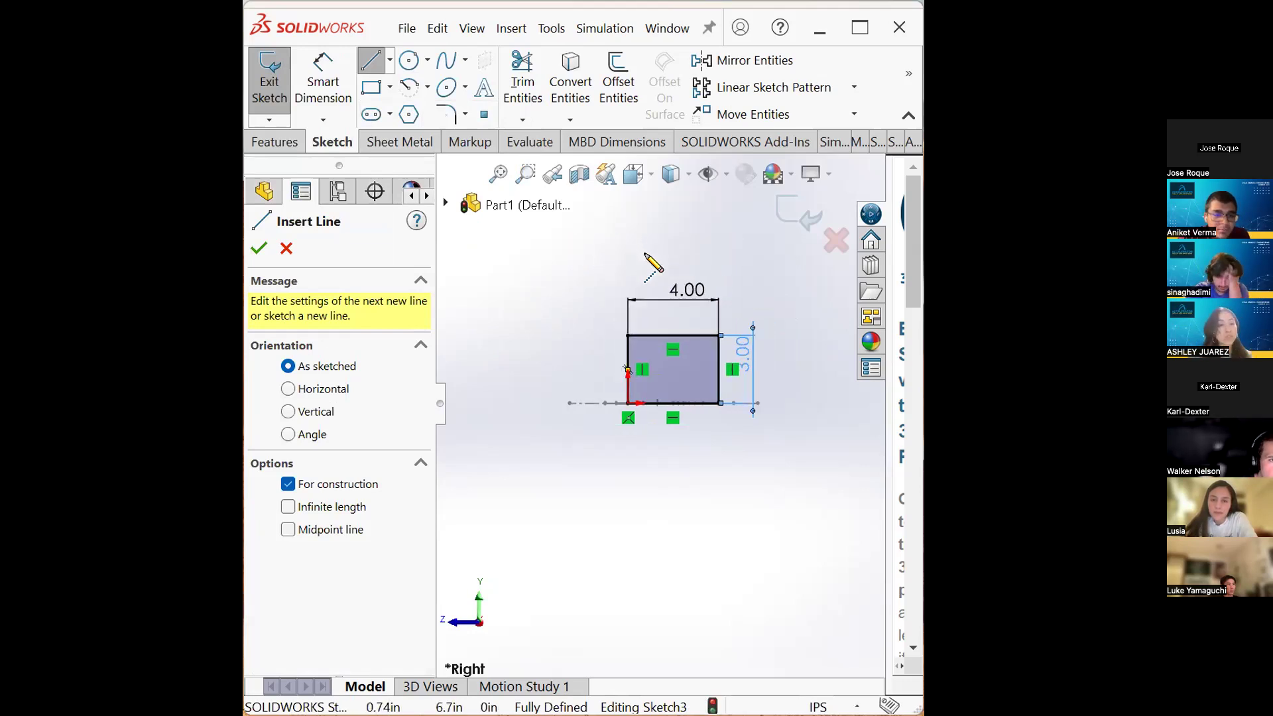
{"action": "left_click", "coordinate": [628, 243]}
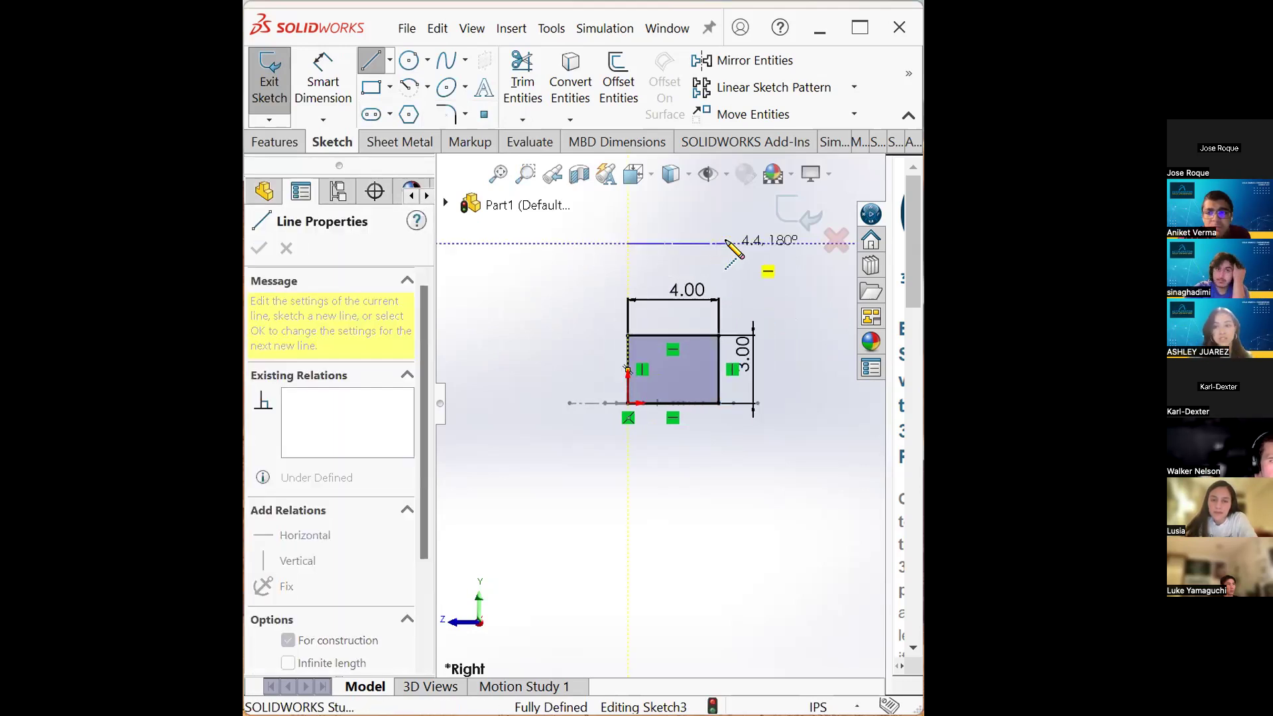
{"action": "left_click", "coordinate": [728, 243]}
{"action": "key", "text": "Escape"}
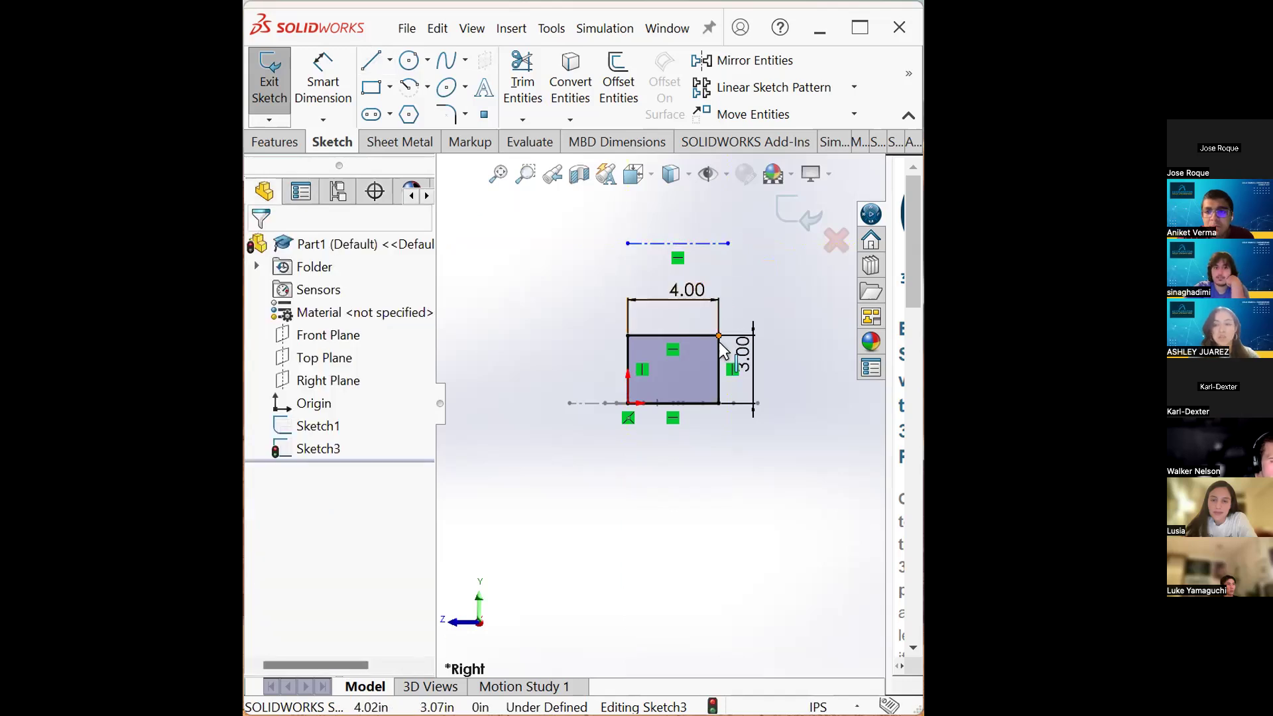
- Add a Coincident relation between the centerline's right endpoint and the midpoint of the rectangle's right edge
{"action": "left_click", "coordinate": [718, 353]}
{"action": "right_click", "coordinate": [717, 354]}
{"action": "left_click", "coordinate": [737, 389]}
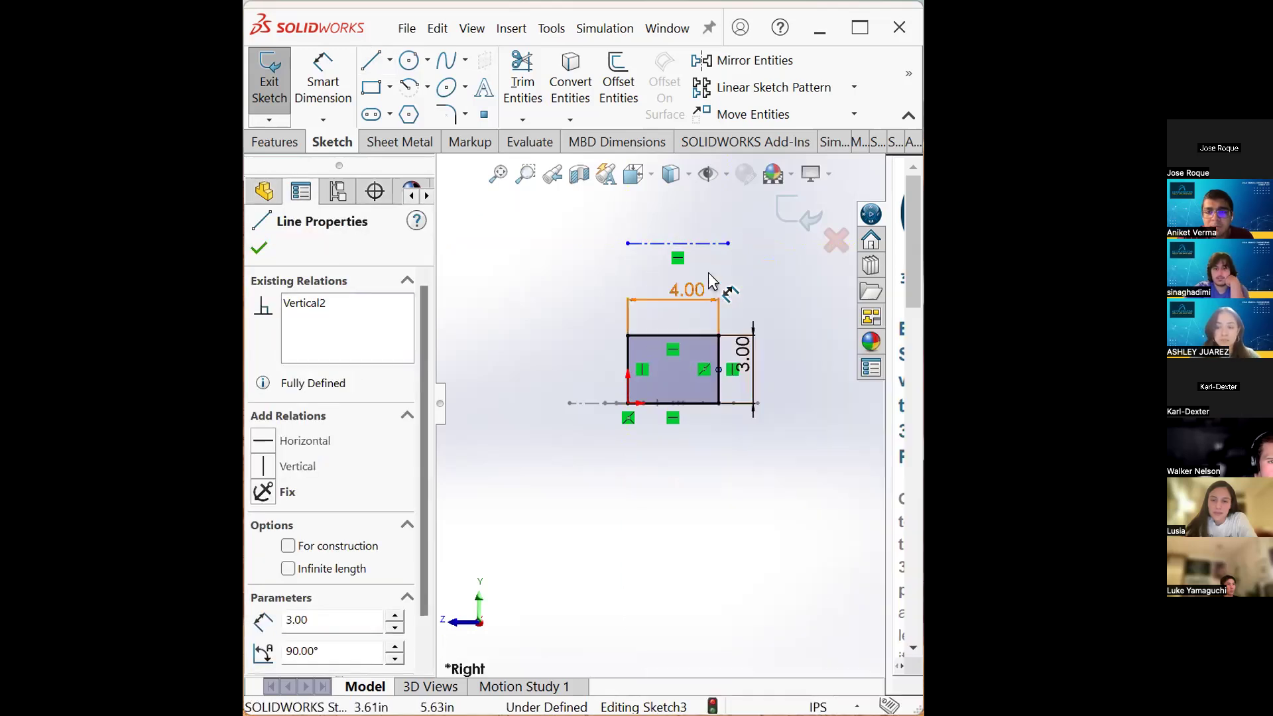
{"action": "left_click", "coordinate": [728, 244], "text": "ctrl"}
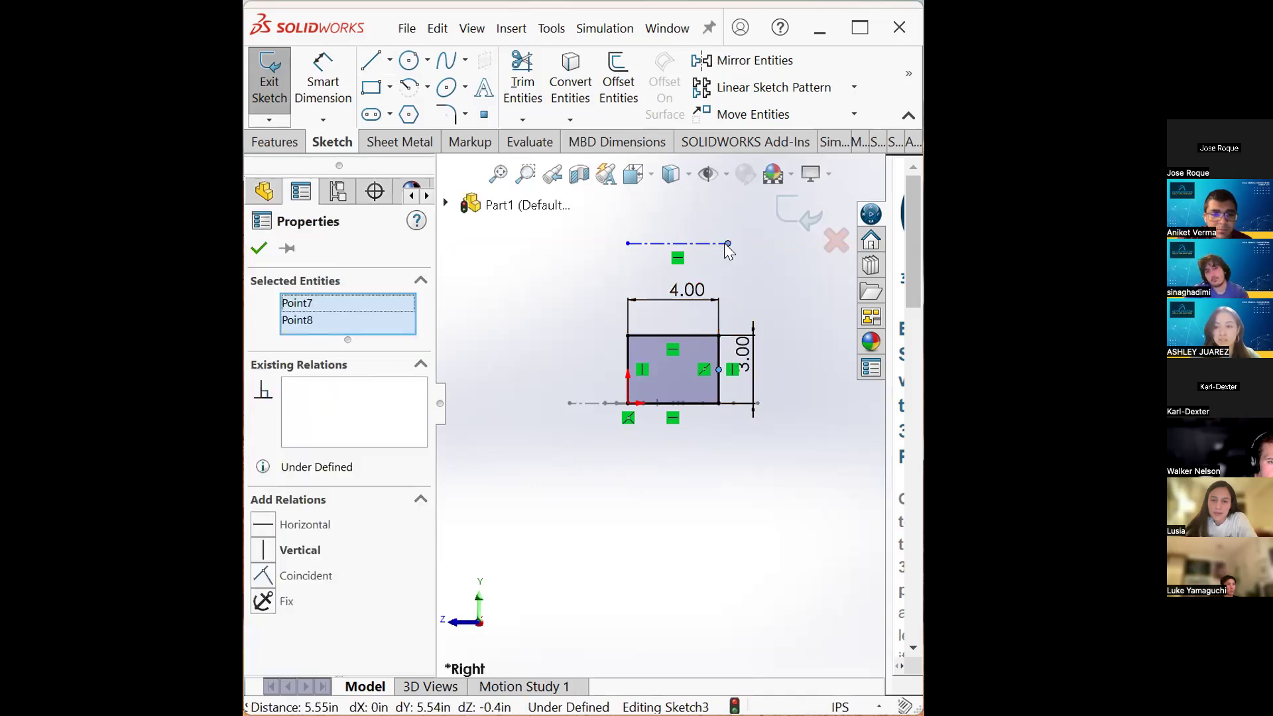
{"action": "left_click", "coordinate": [320, 584]}
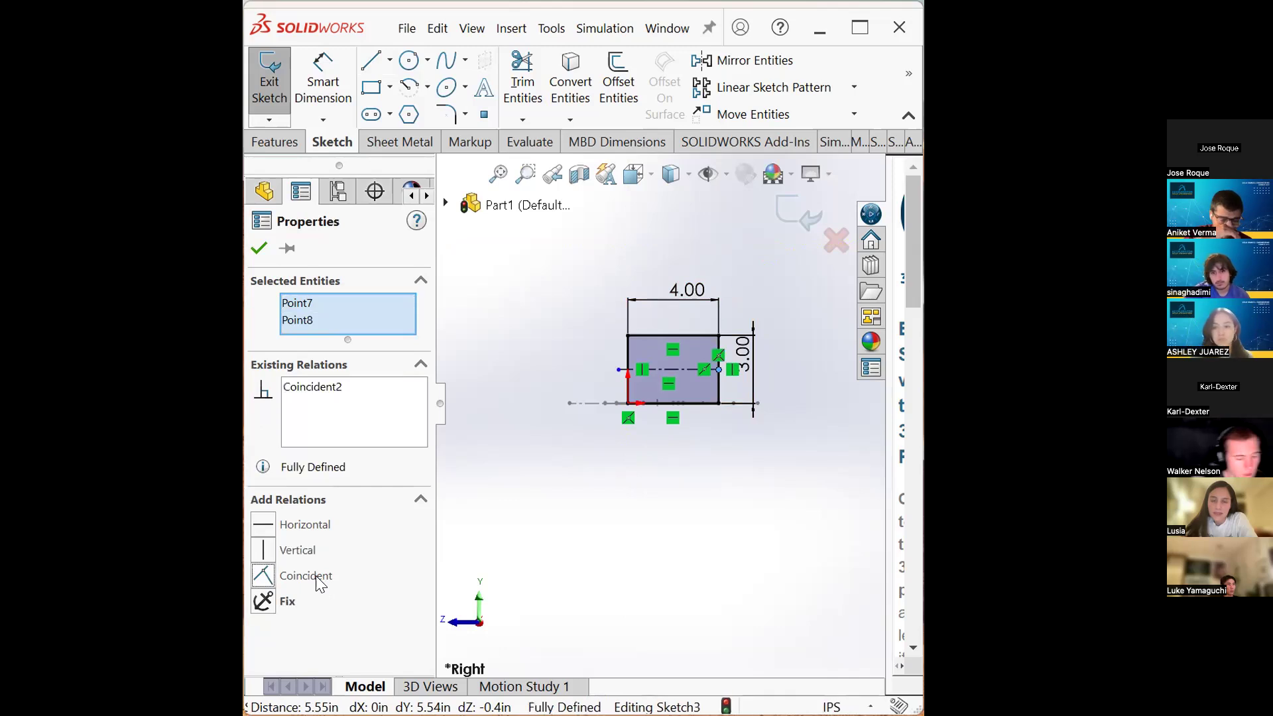
- Add a Midpoint relation between the centerline's left endpoint and the rectangle's left edge
{"action": "scroll", "coordinate": [621, 375], "scroll_direction": "down", "scroll_amount": 1}
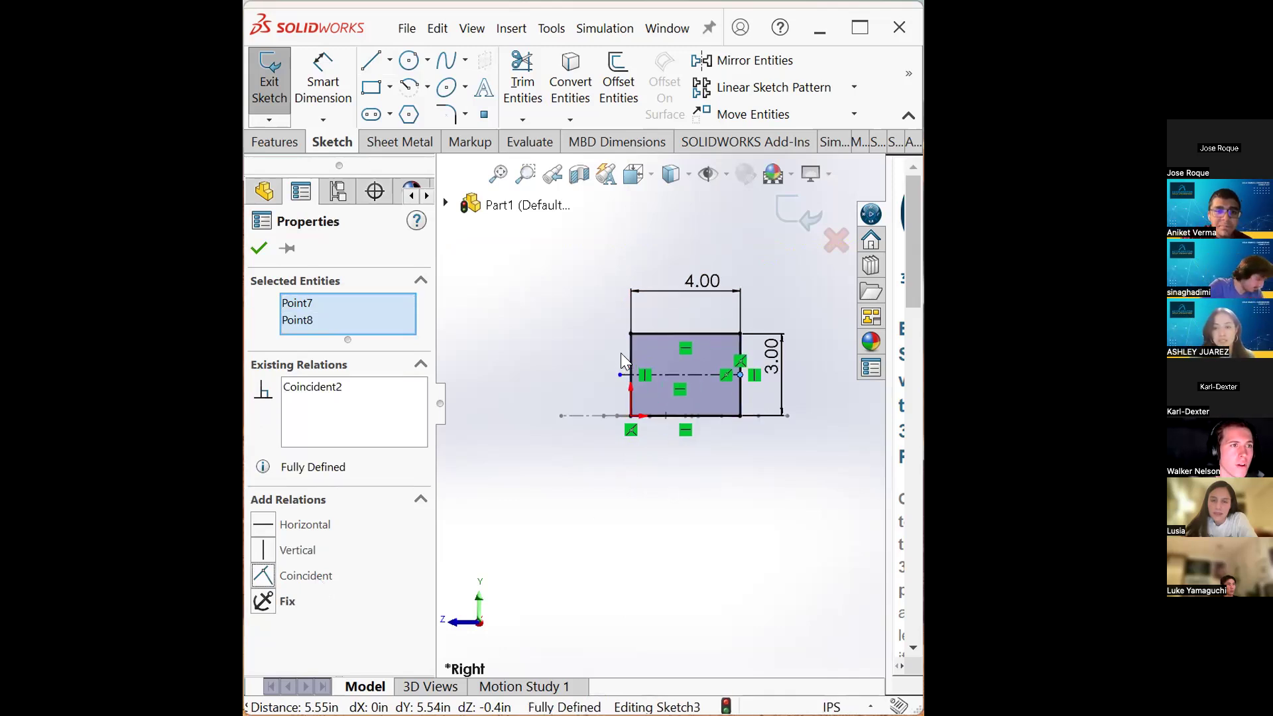
{"action": "key", "text": "Escape"}
{"action": "left_click", "coordinate": [620, 376]}
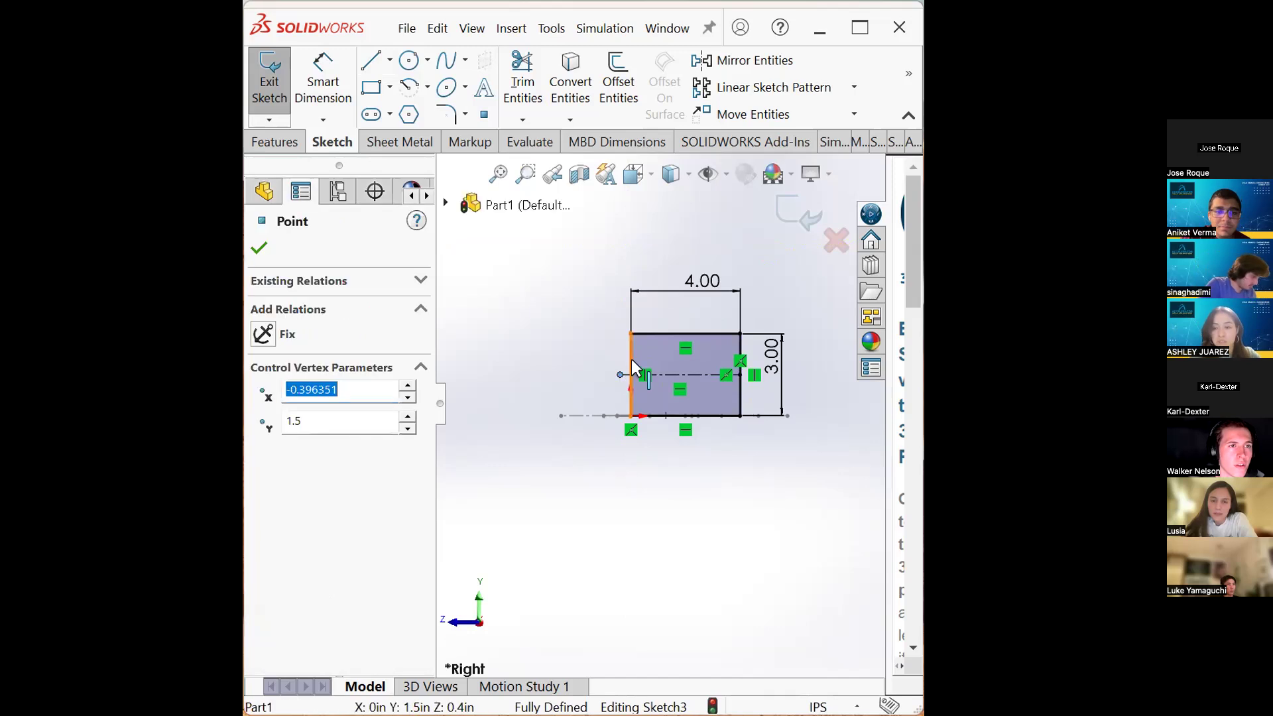
{"action": "left_click", "coordinate": [631, 359], "text": "ctrl"}
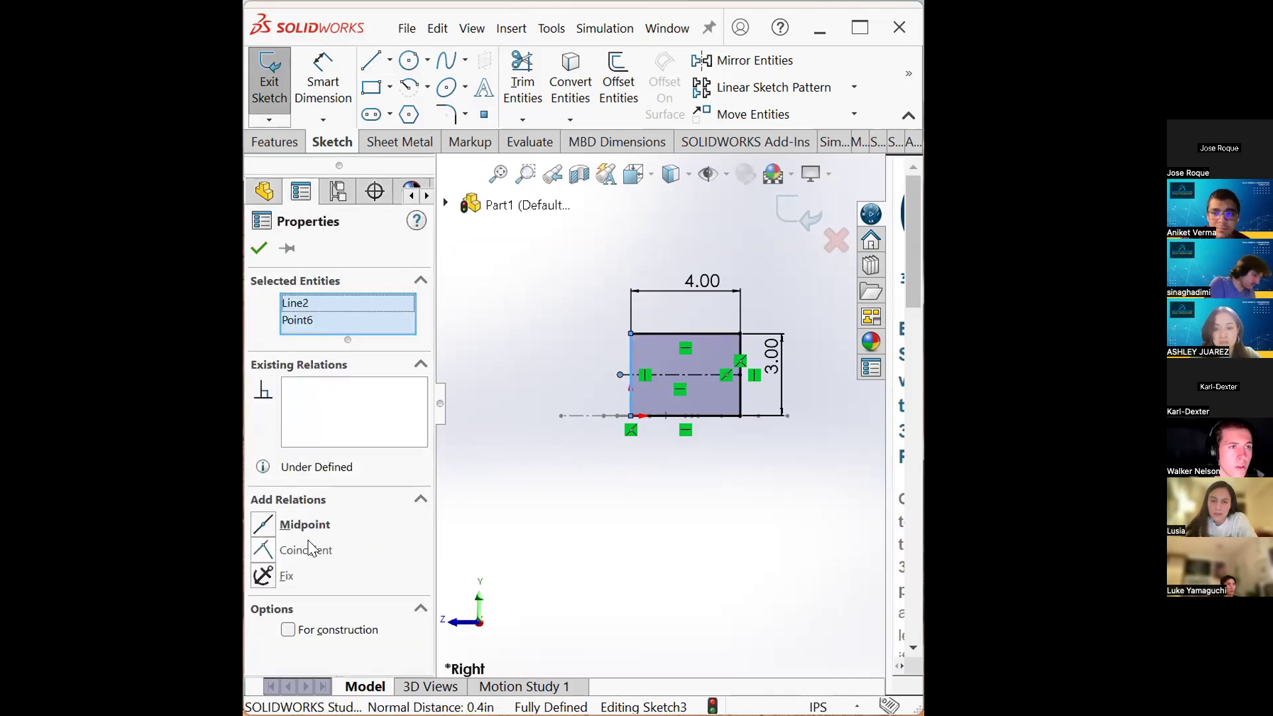
{"action": "left_click", "coordinate": [311, 527]}
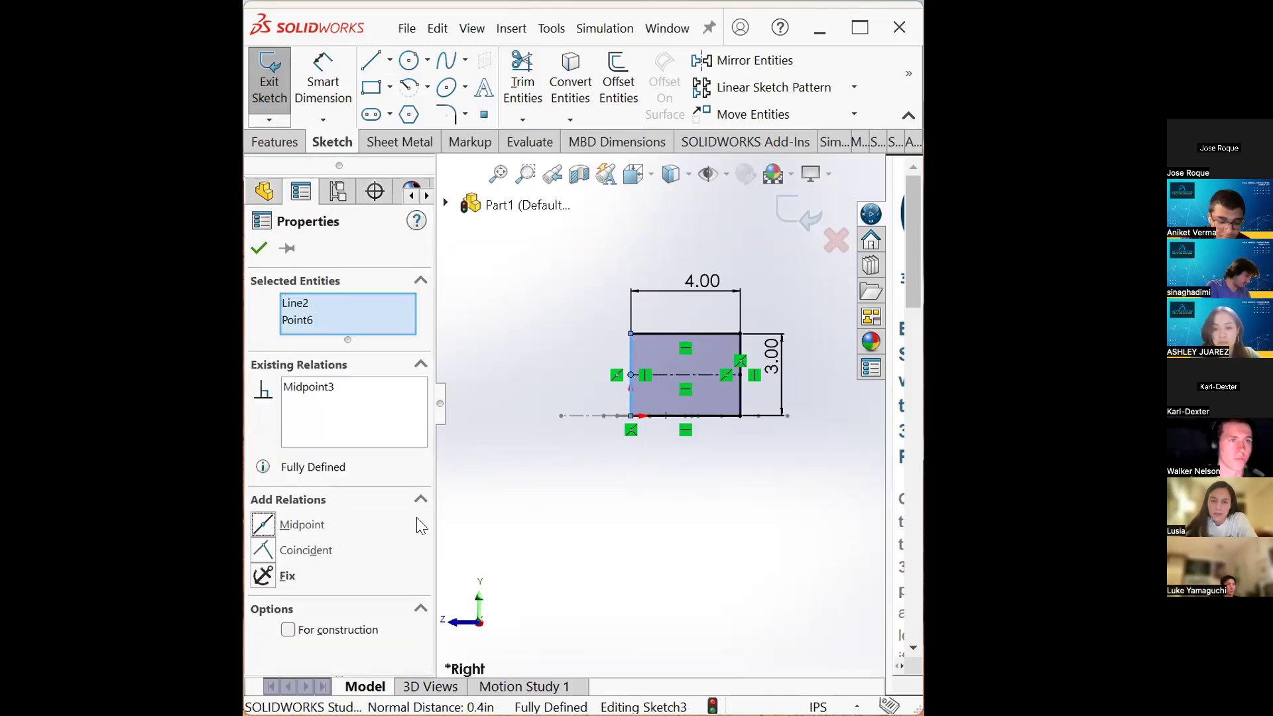
{"action": "key", "text": "Escape"}
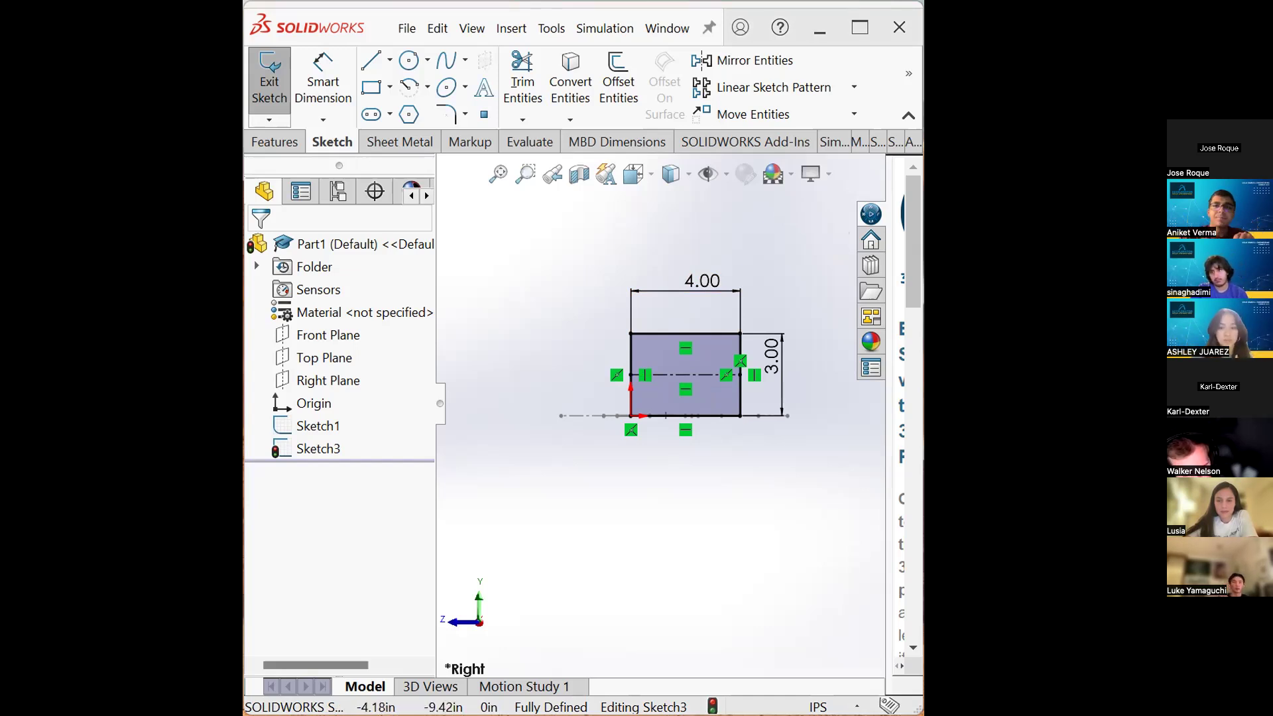
{"action": "scroll", "coordinate": [658, 404], "scroll_direction": "down", "scroll_amount": 1}
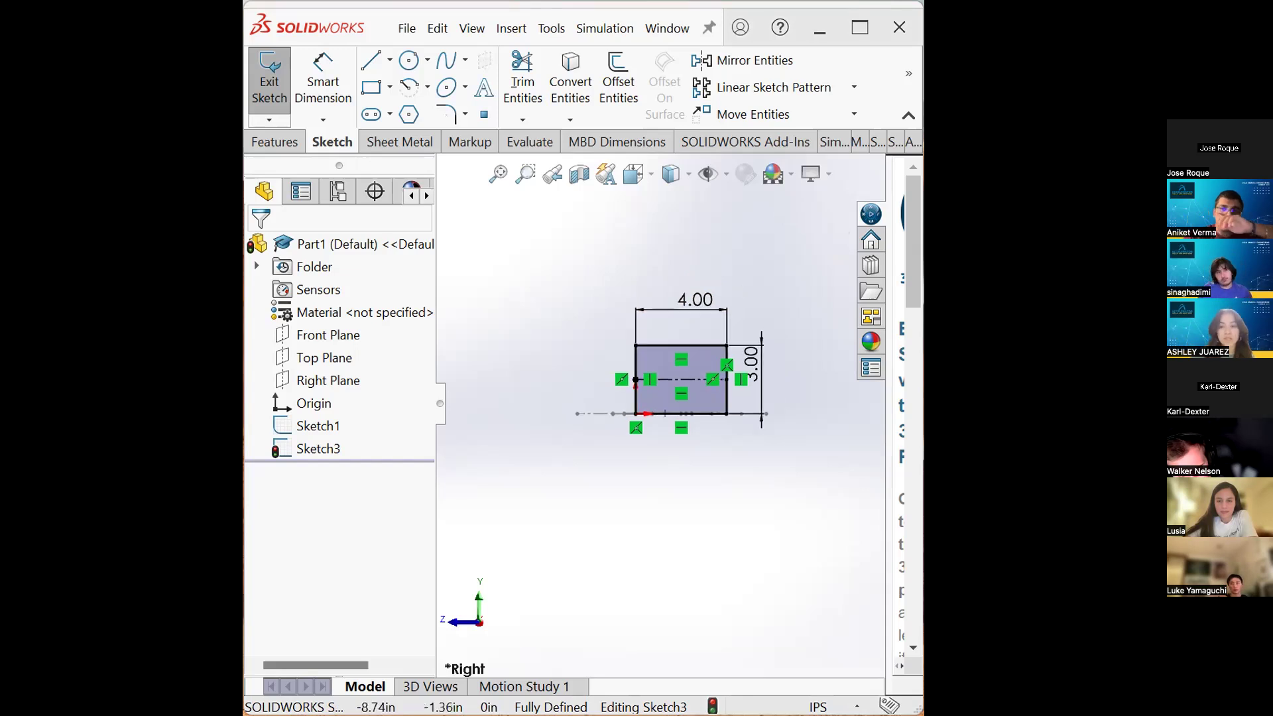